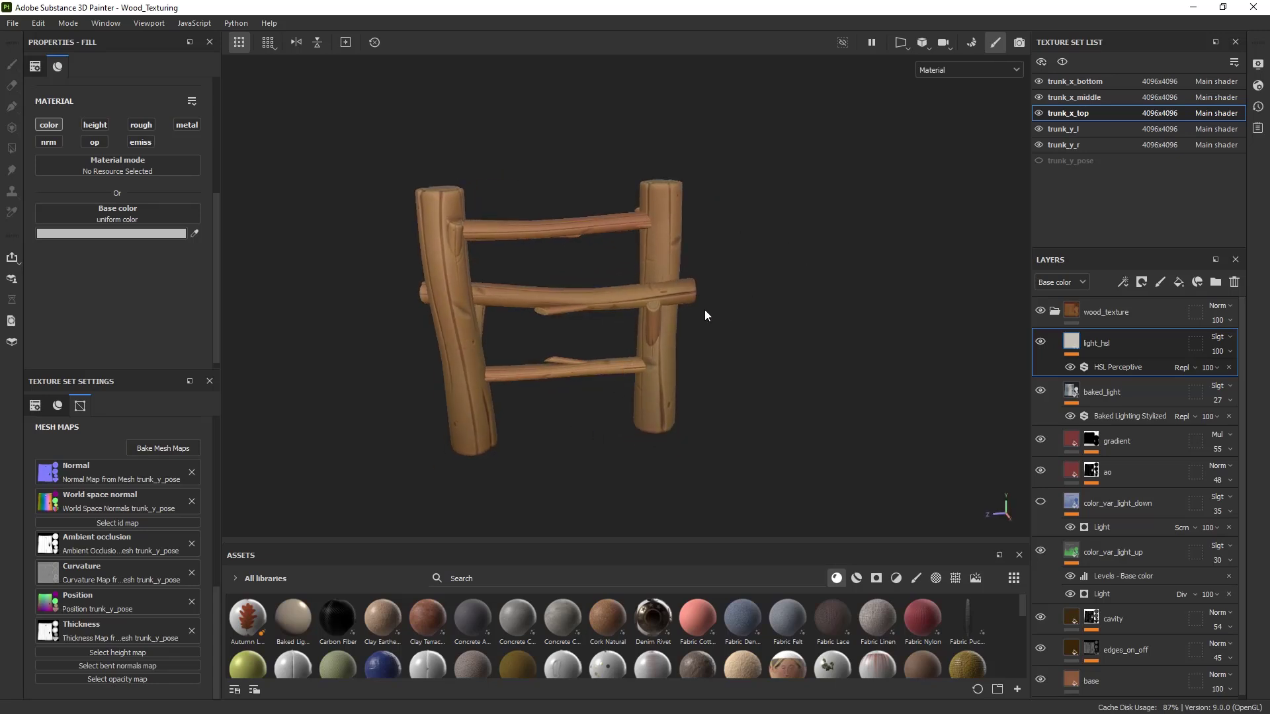
- Dismiss the Marmoset Toolbag News popup, leaving the empty default scene
mouse_move(705, 315)
alt+mouse_down()
mouse_move(681, 371)
mouse_move(672, 351)
mouse_move(686, 329)
alt+mouse_up()
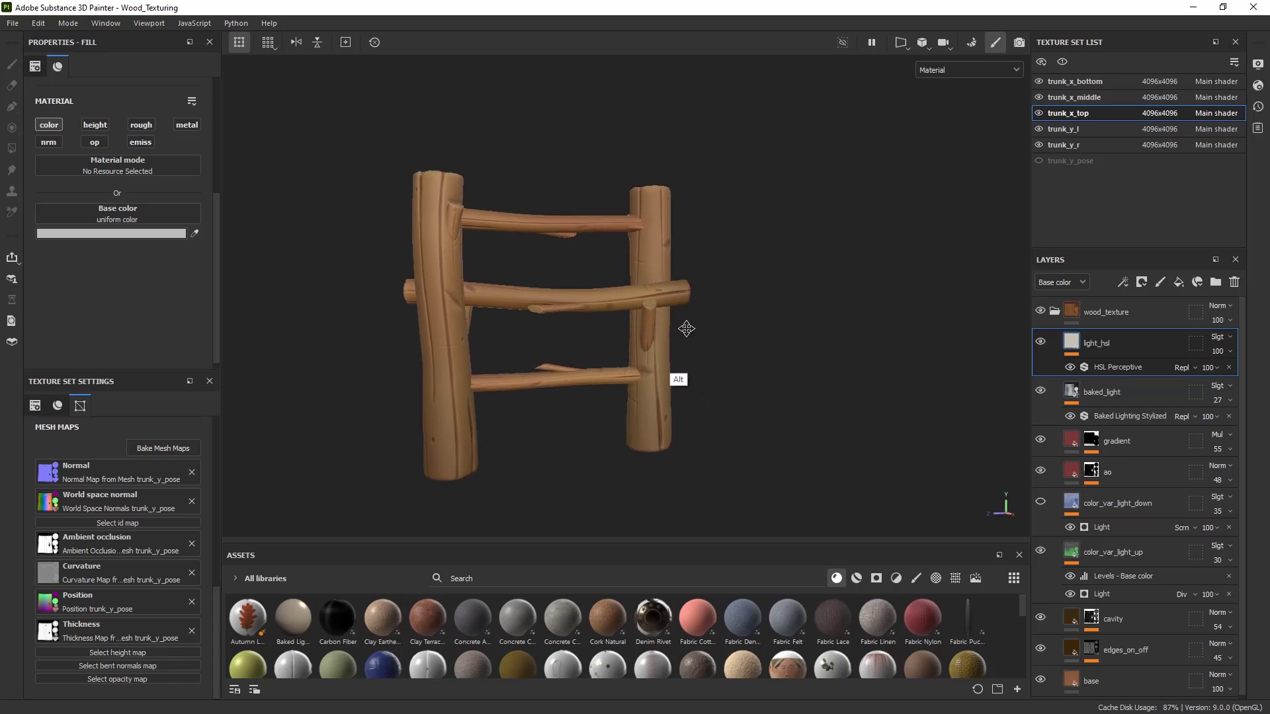
alt+middle_drag(687, 329, 696, 305)
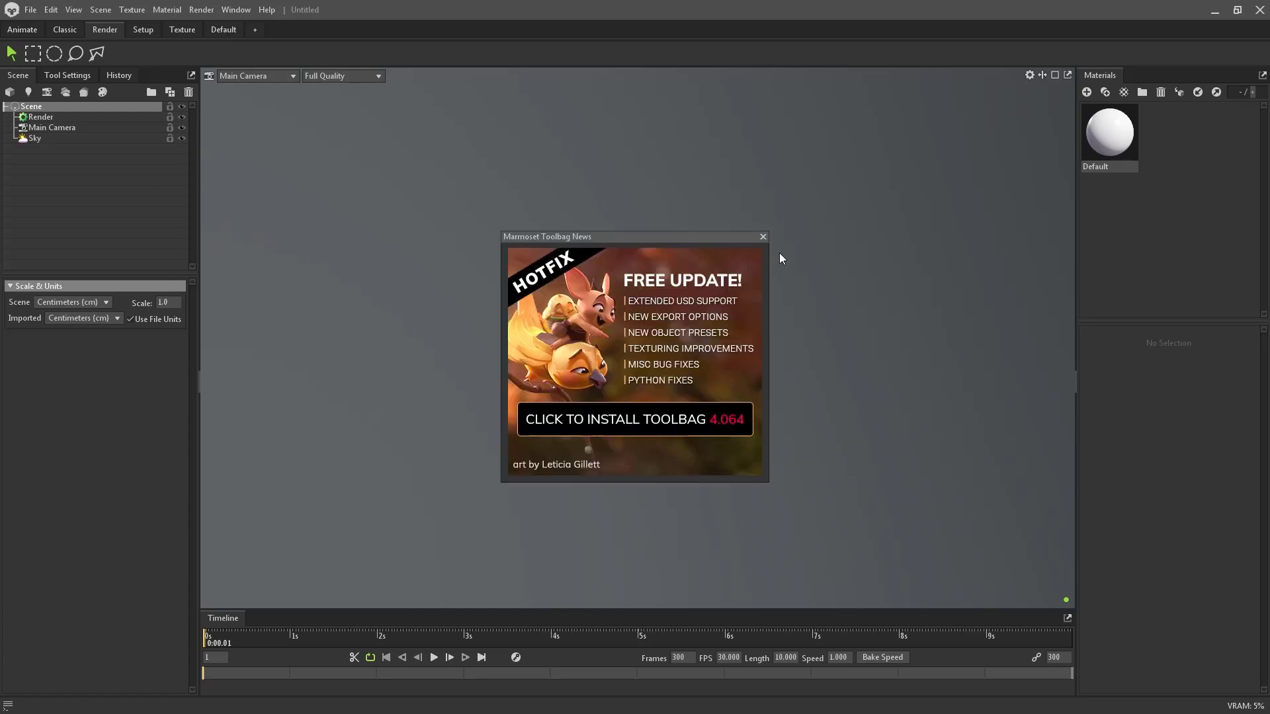
click(763, 237)
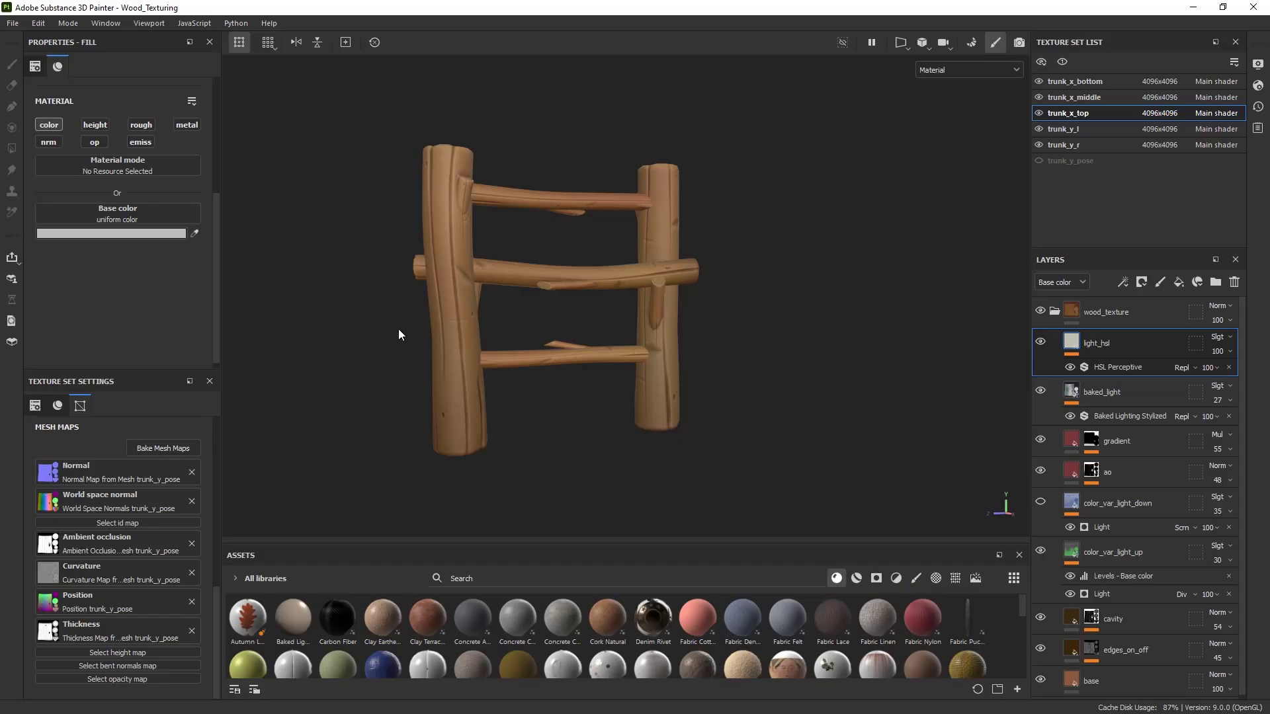
mouse_move(399, 328)
alt+mouse_down()
mouse_move(369, 377)
mouse_move(386, 312)
alt+mouse_up()
- Save the fence project and open Display Settings to show the panorama environment (blur 35, rotation 14)
click(13, 23)
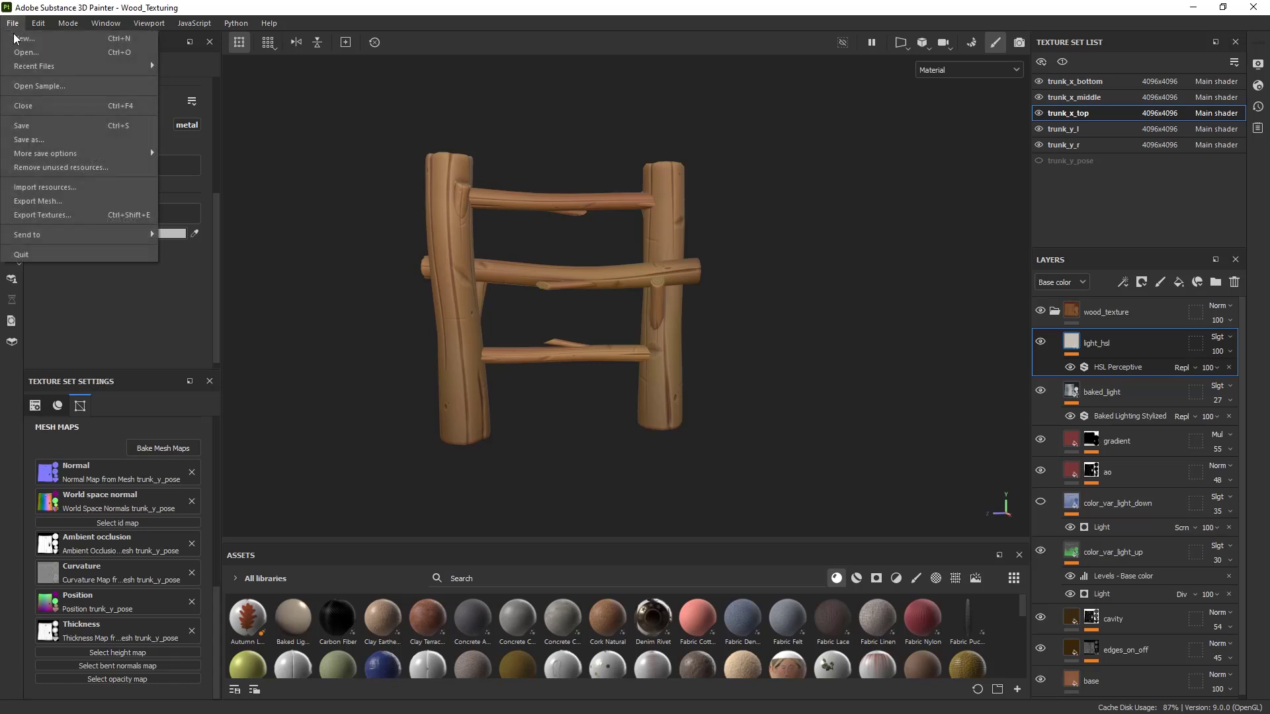
click(26, 126)
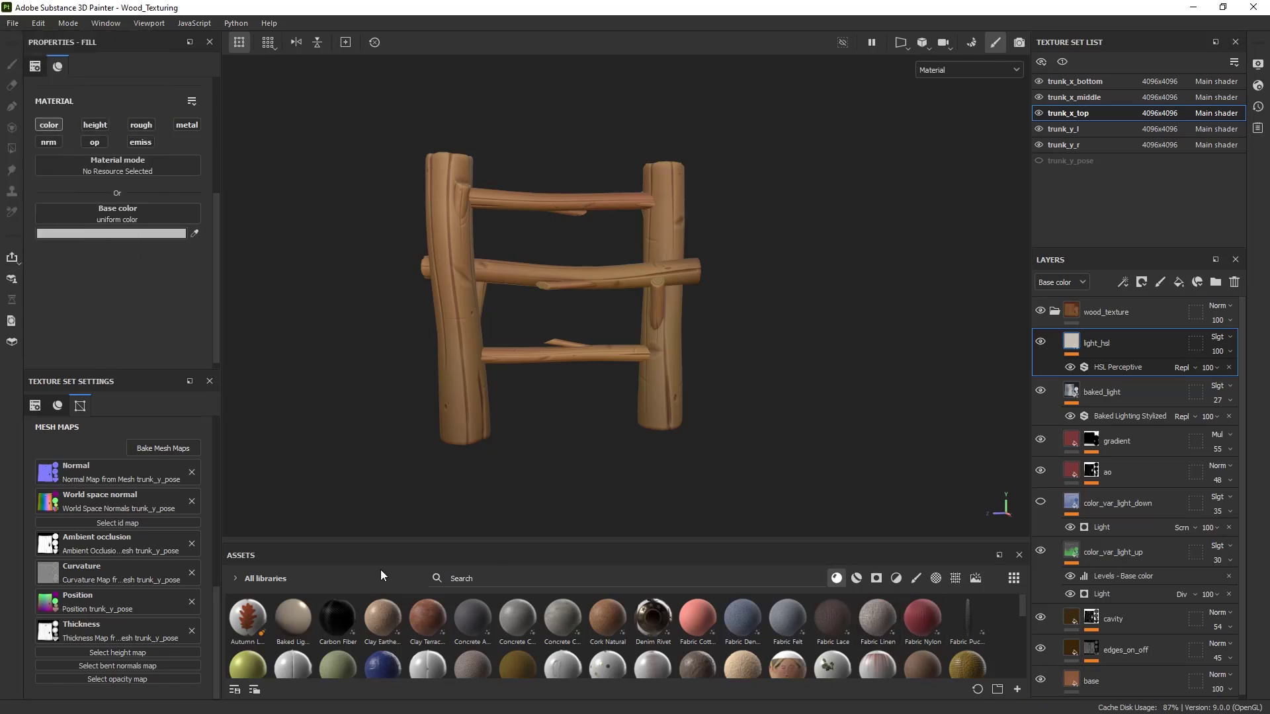
click(1259, 64)
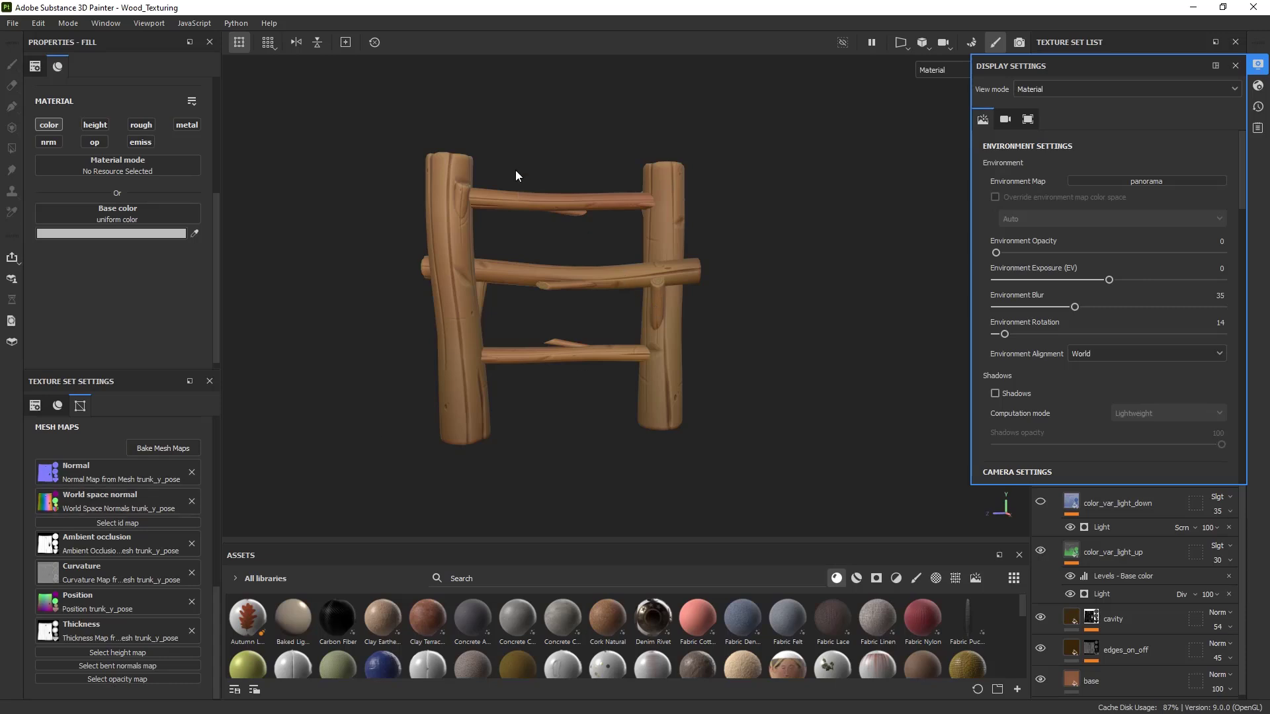
- Search the Environments assets for 'pano' and show the Panorama file in Explorer
alt+drag(516, 170, 511, 189)
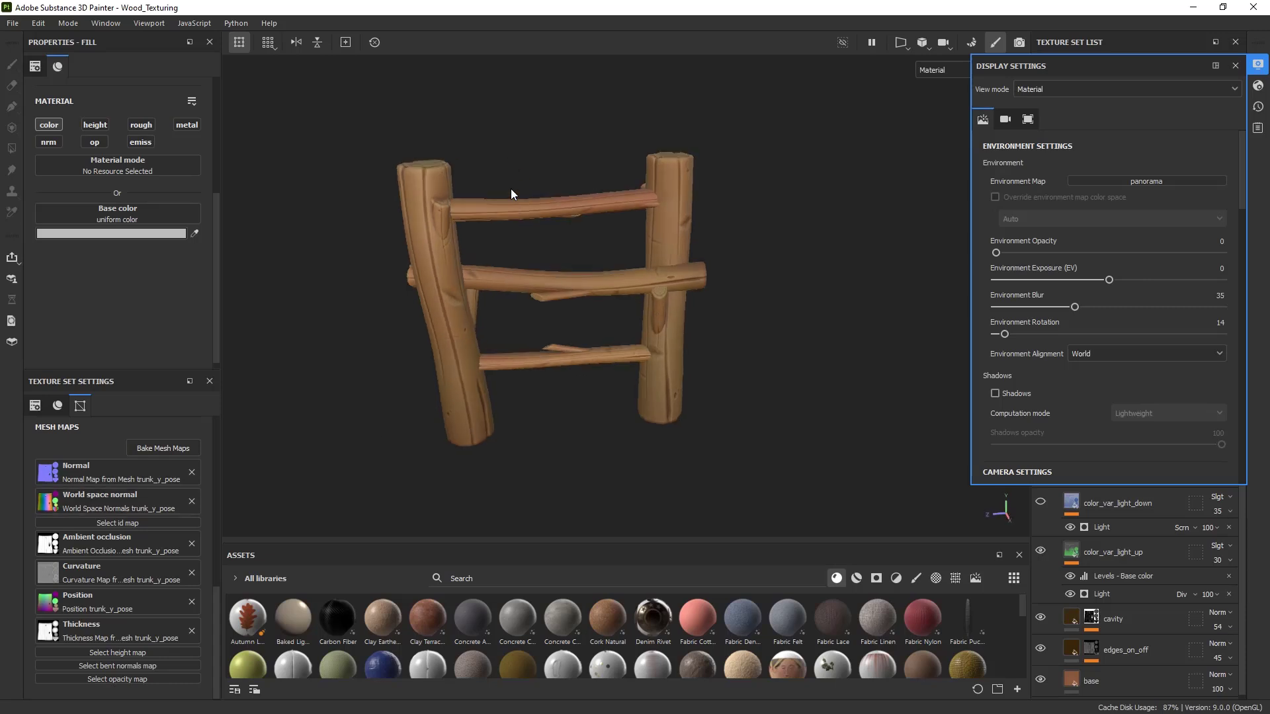
click(975, 580)
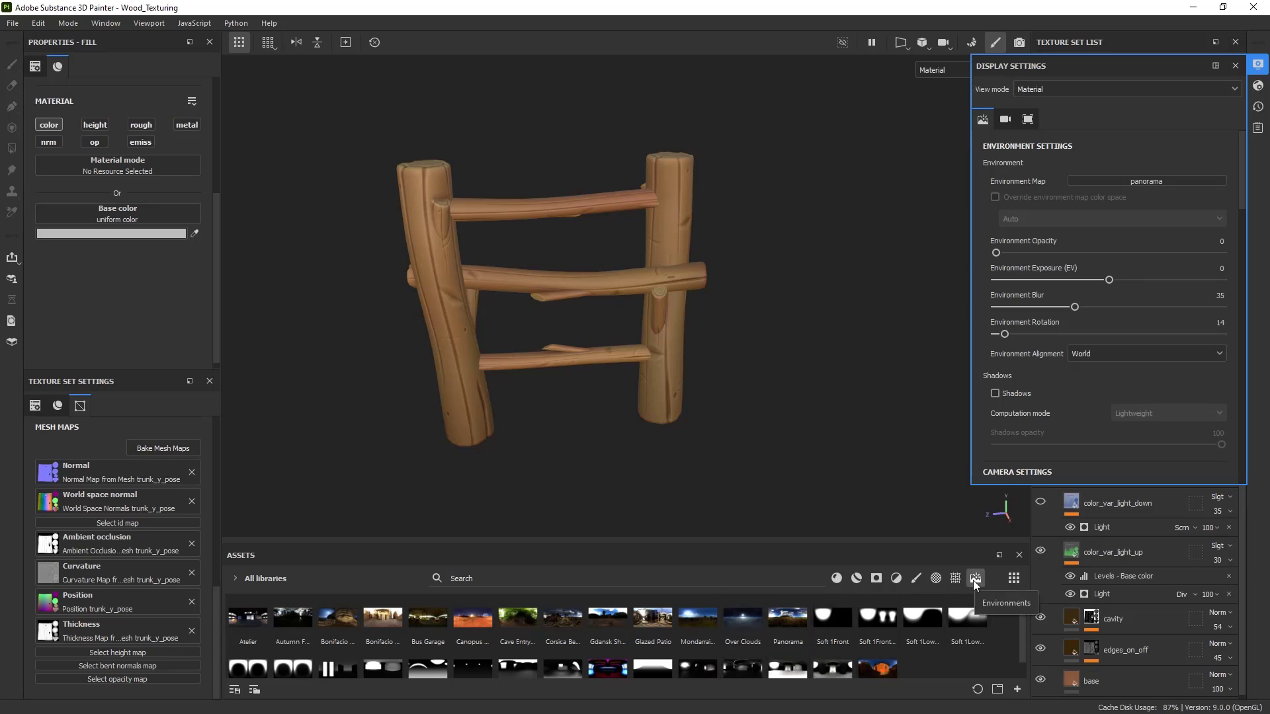
scroll(948, 642, down, 1)
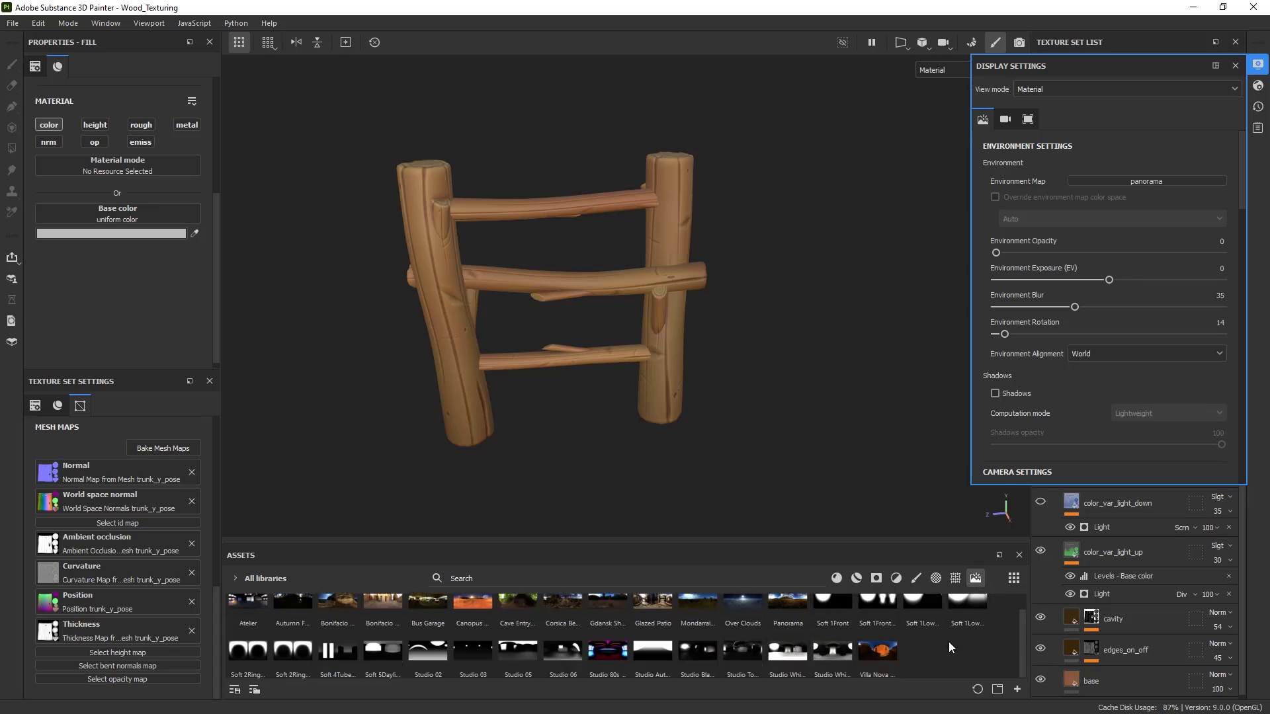
click(741, 576)
text(pano)
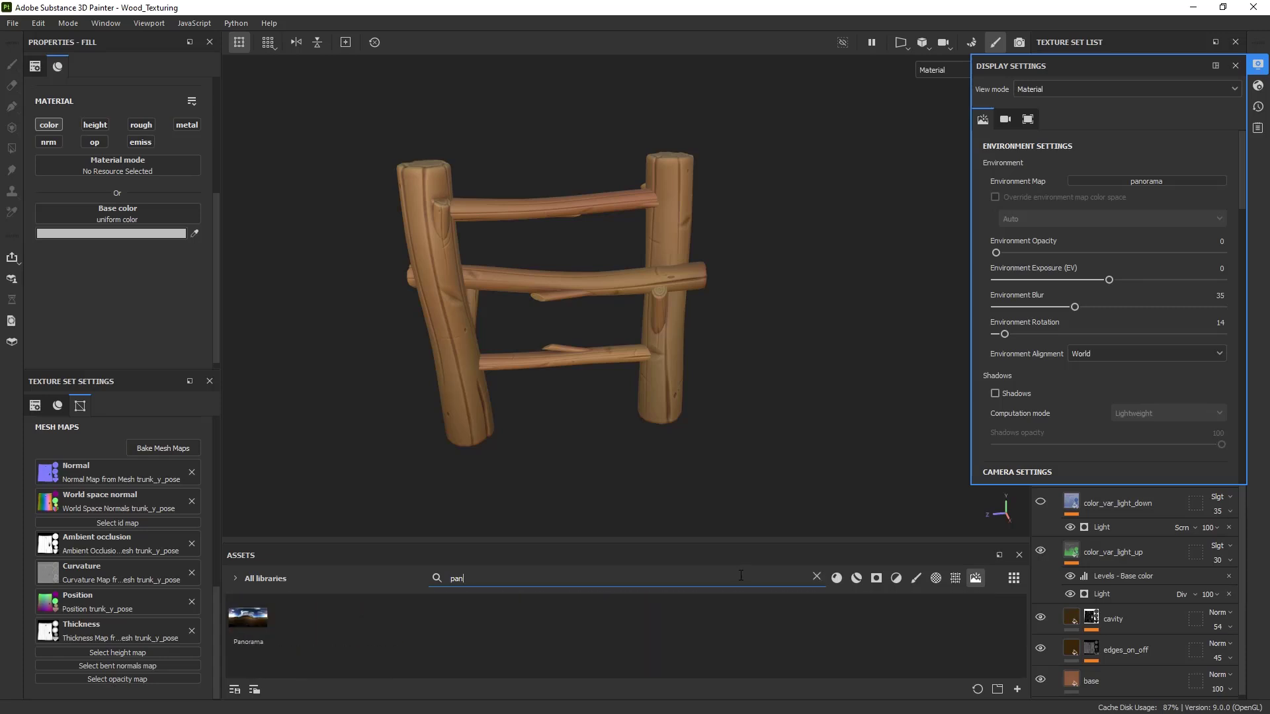
right_click(254, 621)
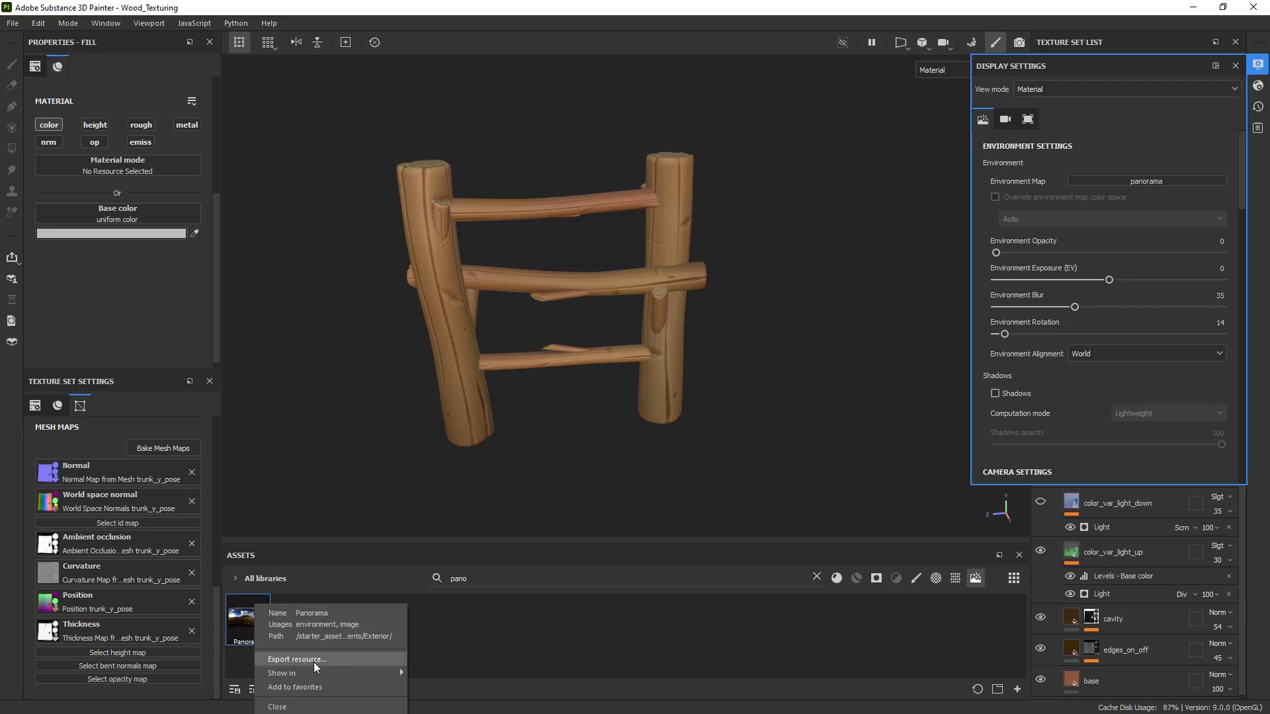
mouse_move(319, 674)
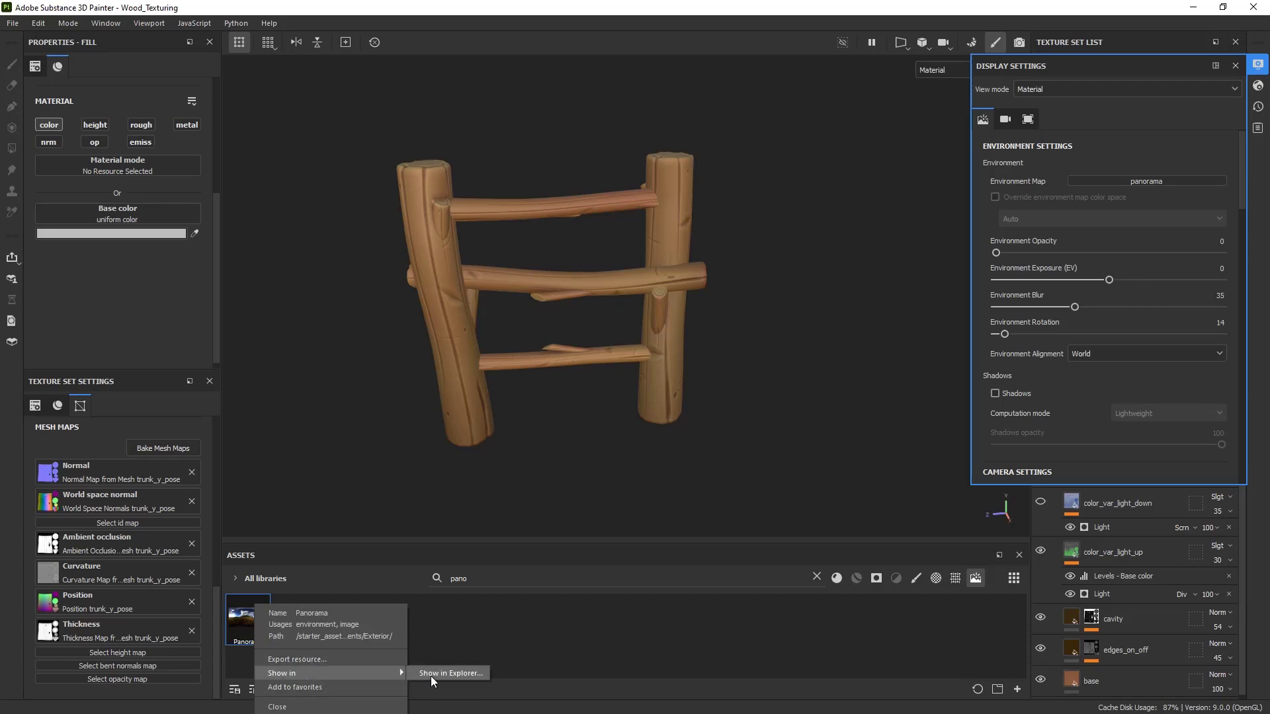
click(430, 674)
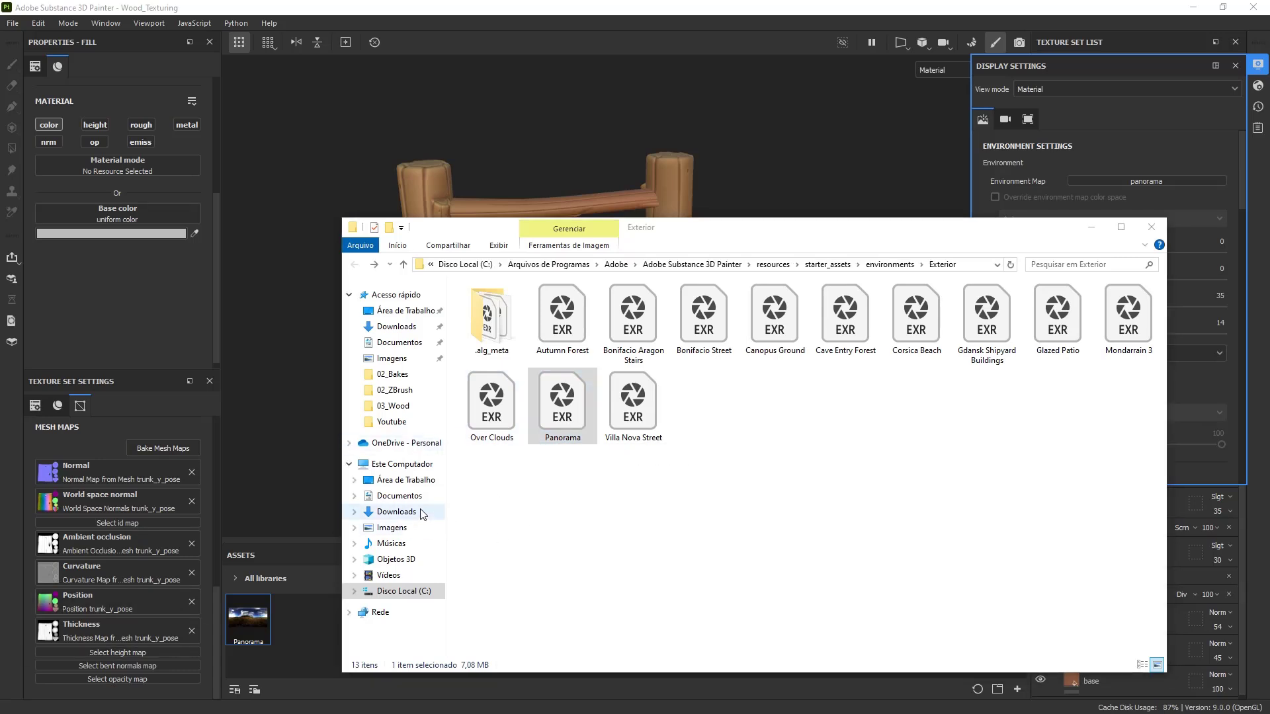
- Paste the Panorama EXR into Documentos and minimize File Explorer
click(399, 496)
key(ctrl+v)
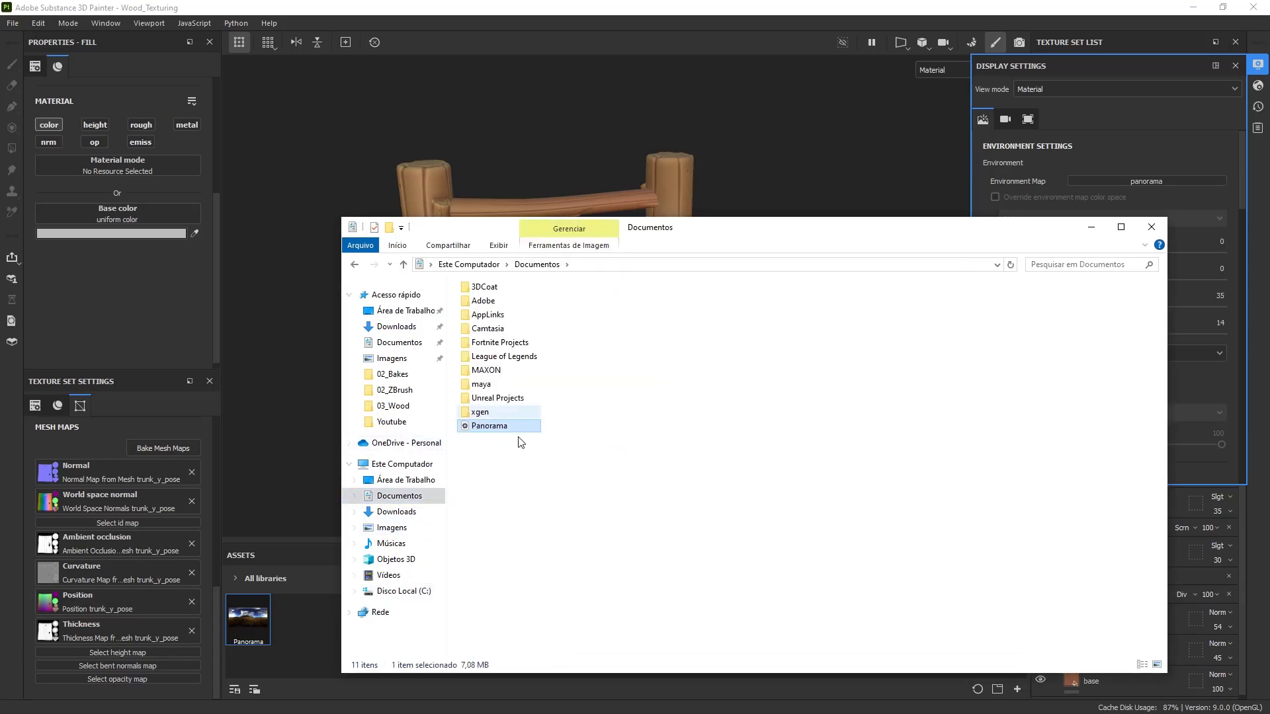
click(665, 270)
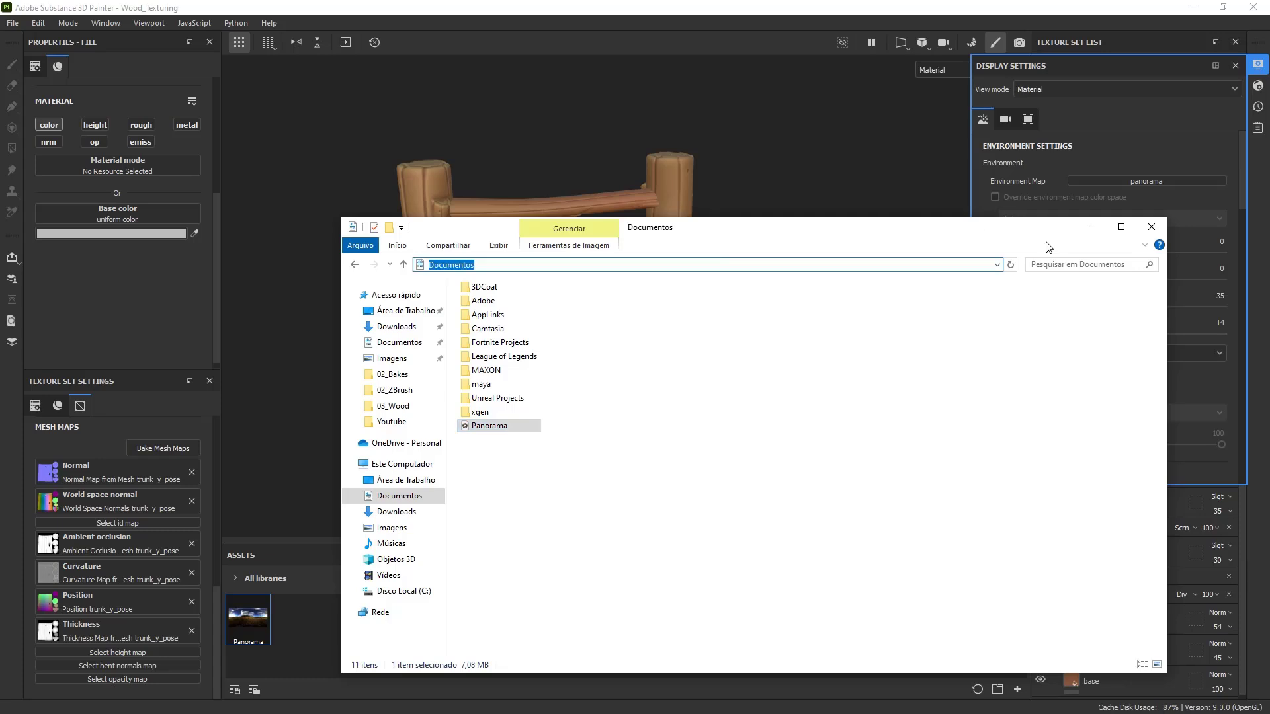
click(1092, 227)
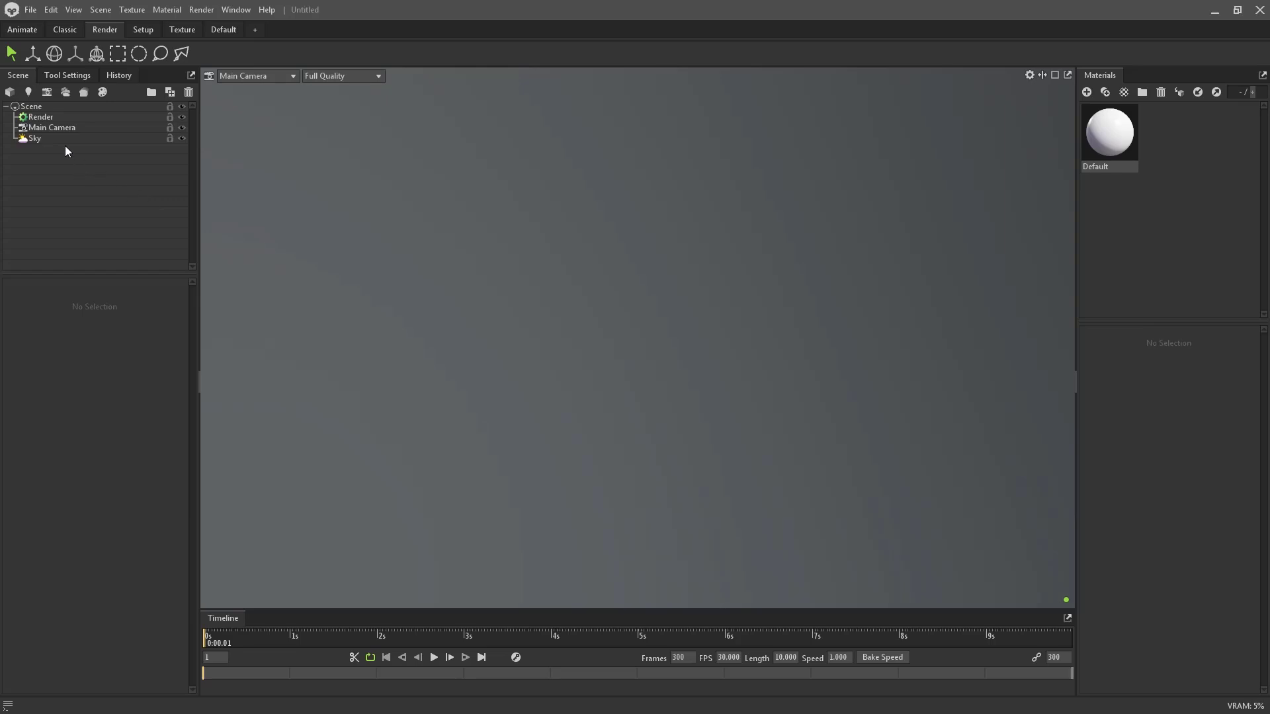
- Set the Sky's image to Panorama from the Documentos folder
click(65, 140)
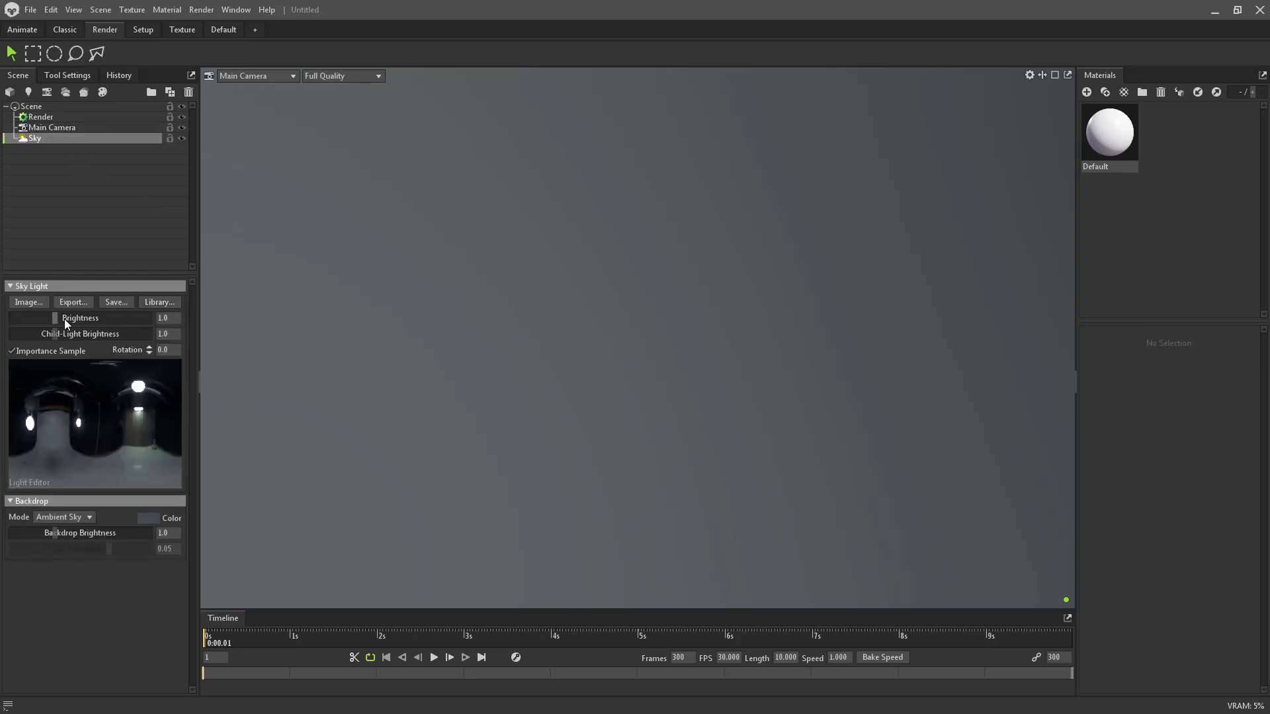
click(28, 304)
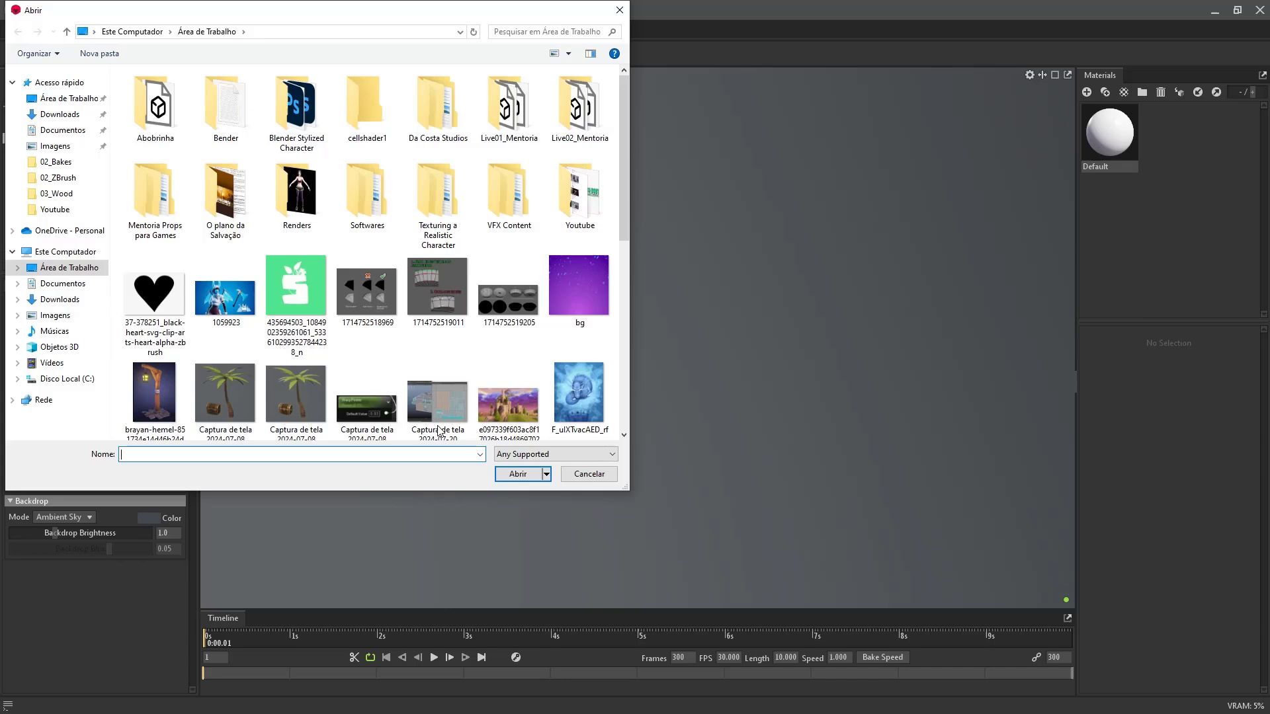
click(588, 475)
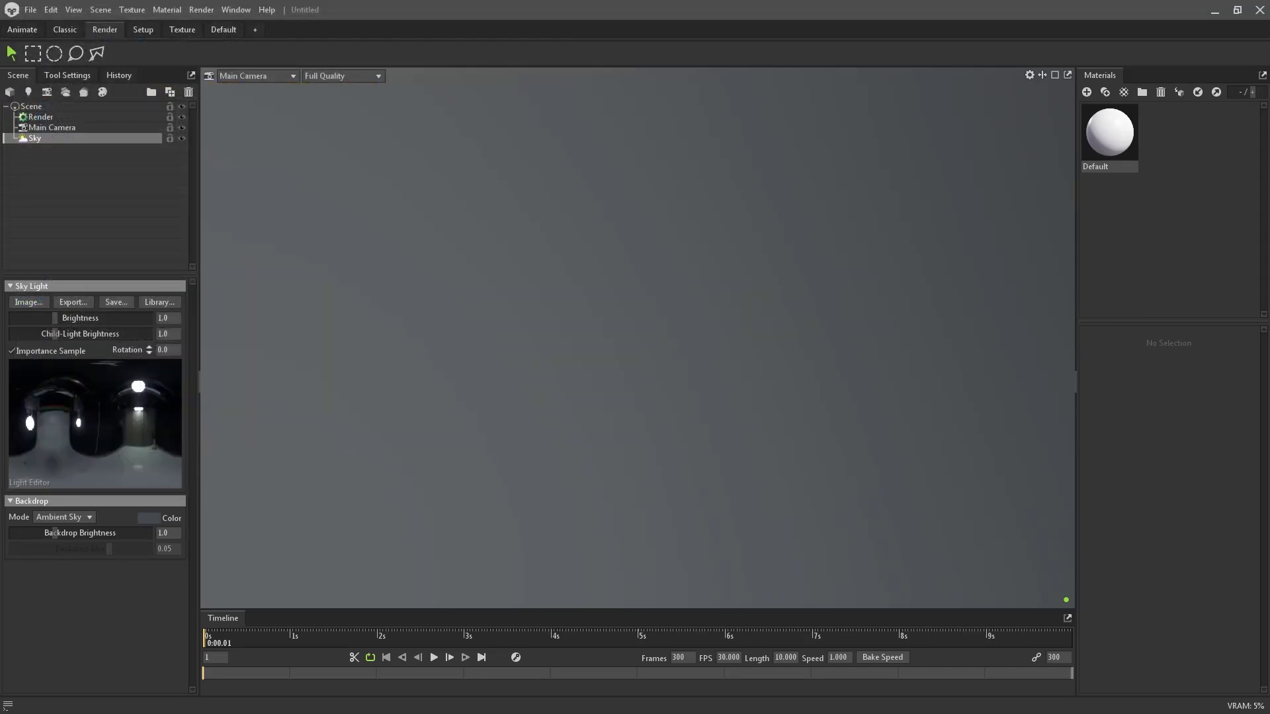
click(27, 304)
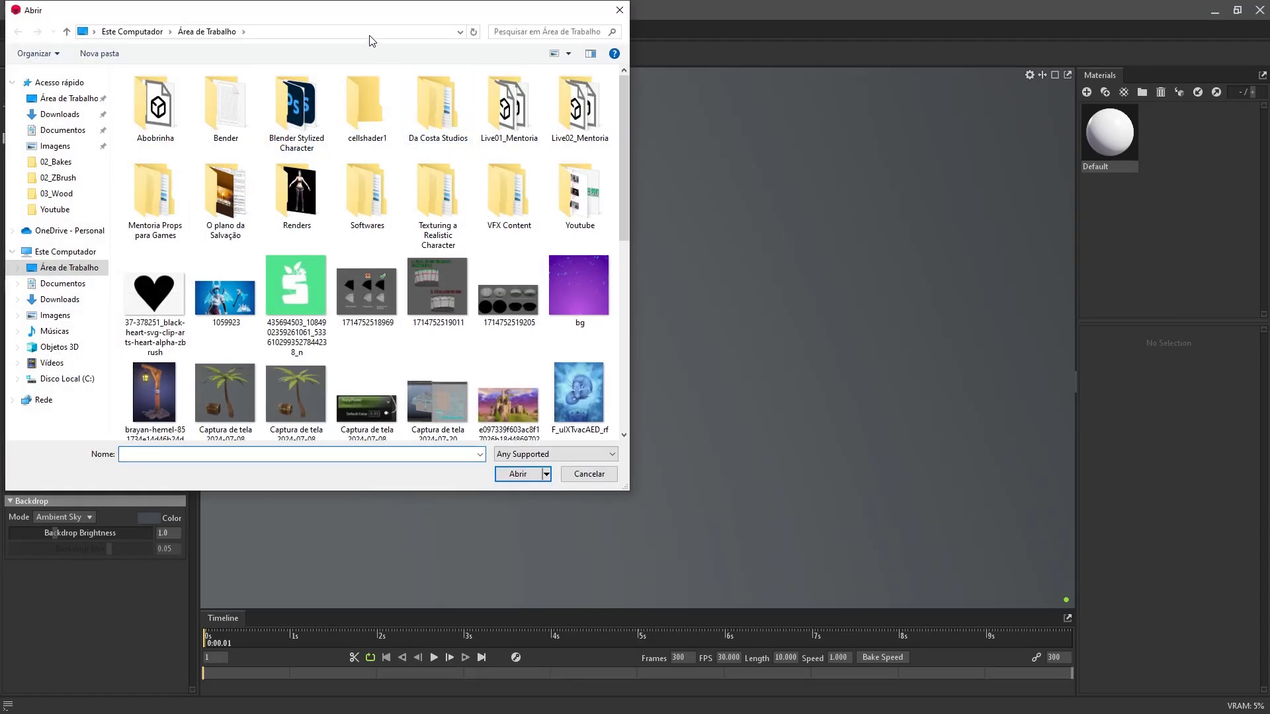
click(369, 32)
text(Documentos)
key(Return)
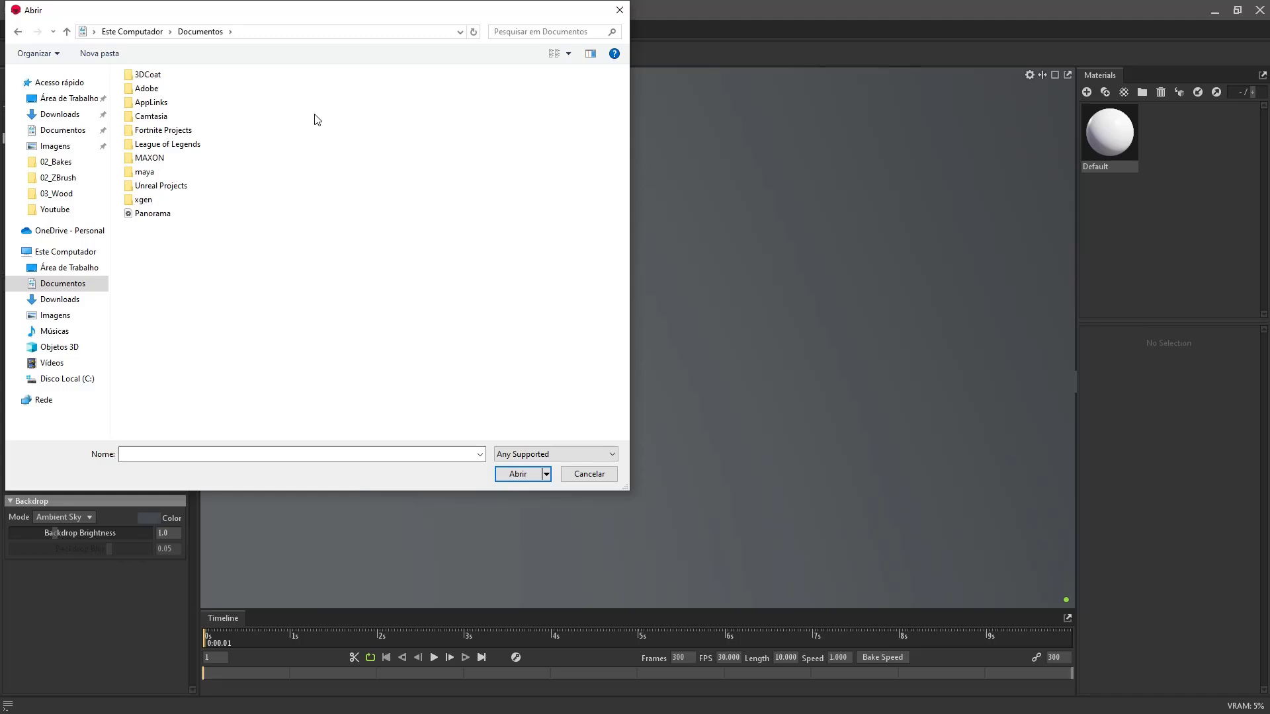
double_click(156, 213)
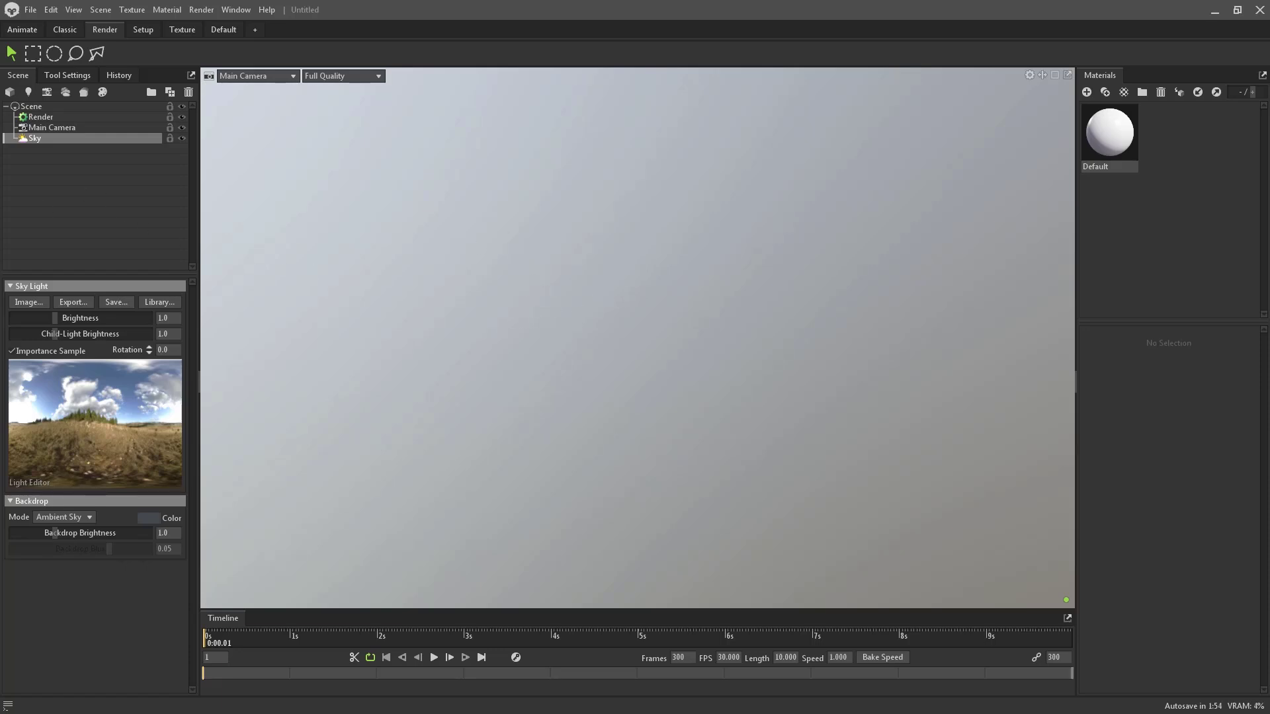
- Import the trunk_lp model from the 02_Bakes folder
right_click(78, 178)
right_click(29, 207)
click(53, 224)
click(324, 31)
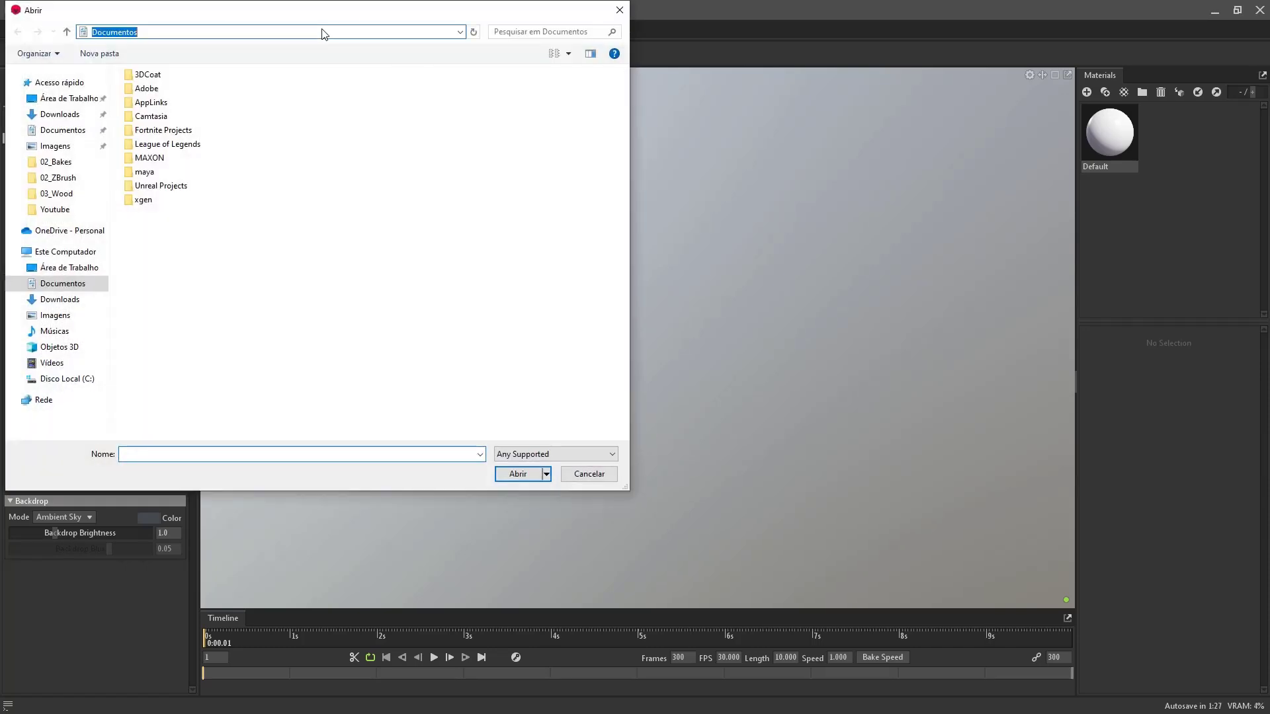
text(C:\Users\PC\Desktop\Youtube\03_Wood\02_Bakes)
key(Return)
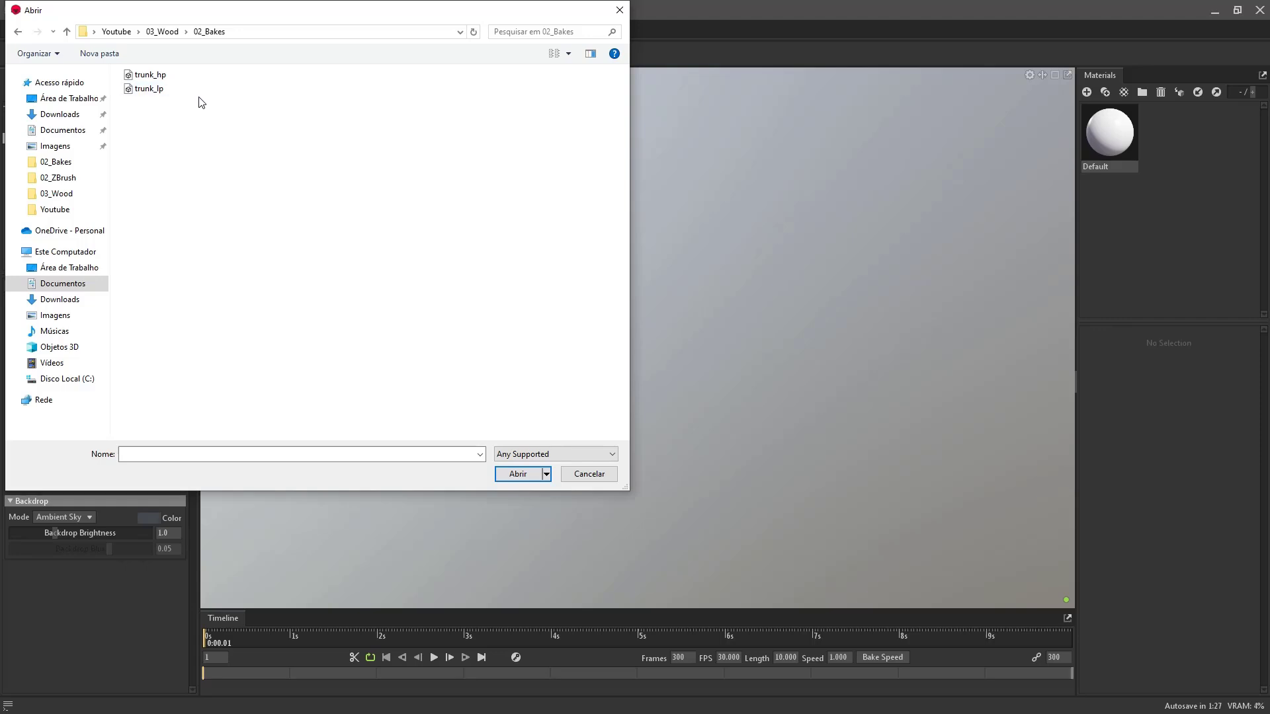
click(161, 90)
click(514, 474)
drag(500, 430, 598, 324)
- Duplicate the whole trunk_lp fence and move the copy beside the original
middle_drag(592, 329, 606, 345)
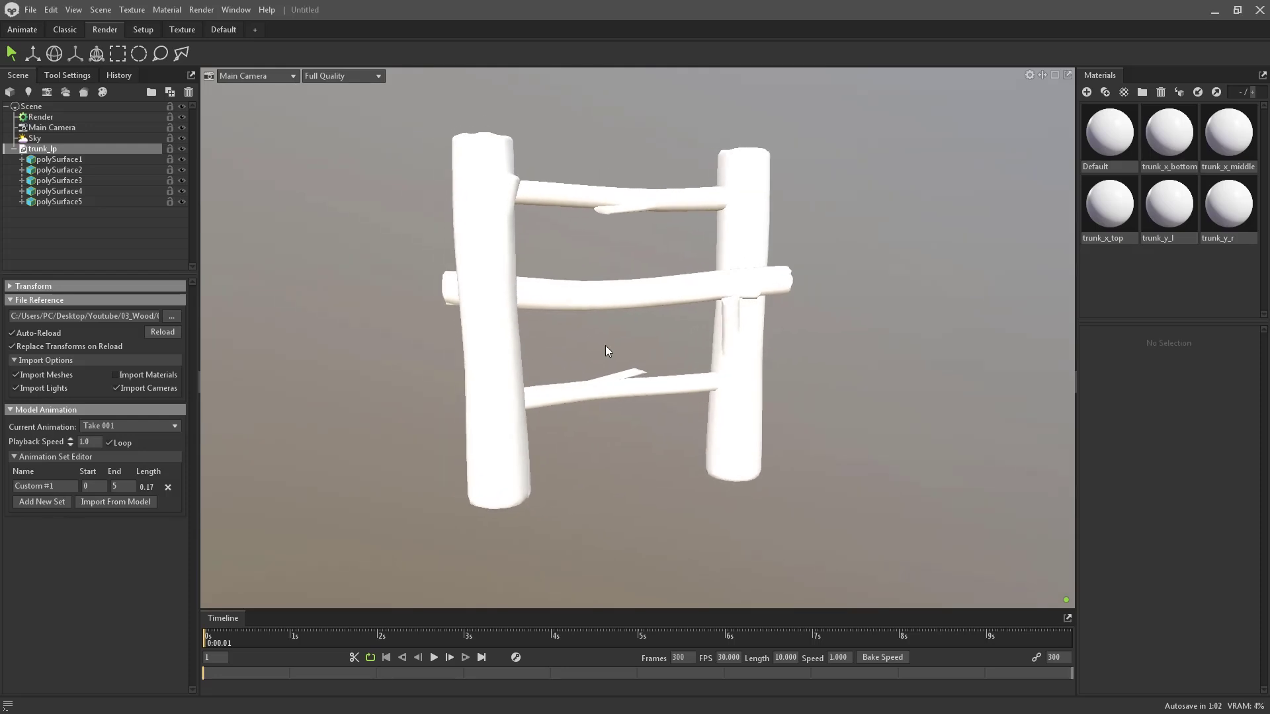
right_drag(603, 343, 493, 291)
drag(493, 291, 516, 318)
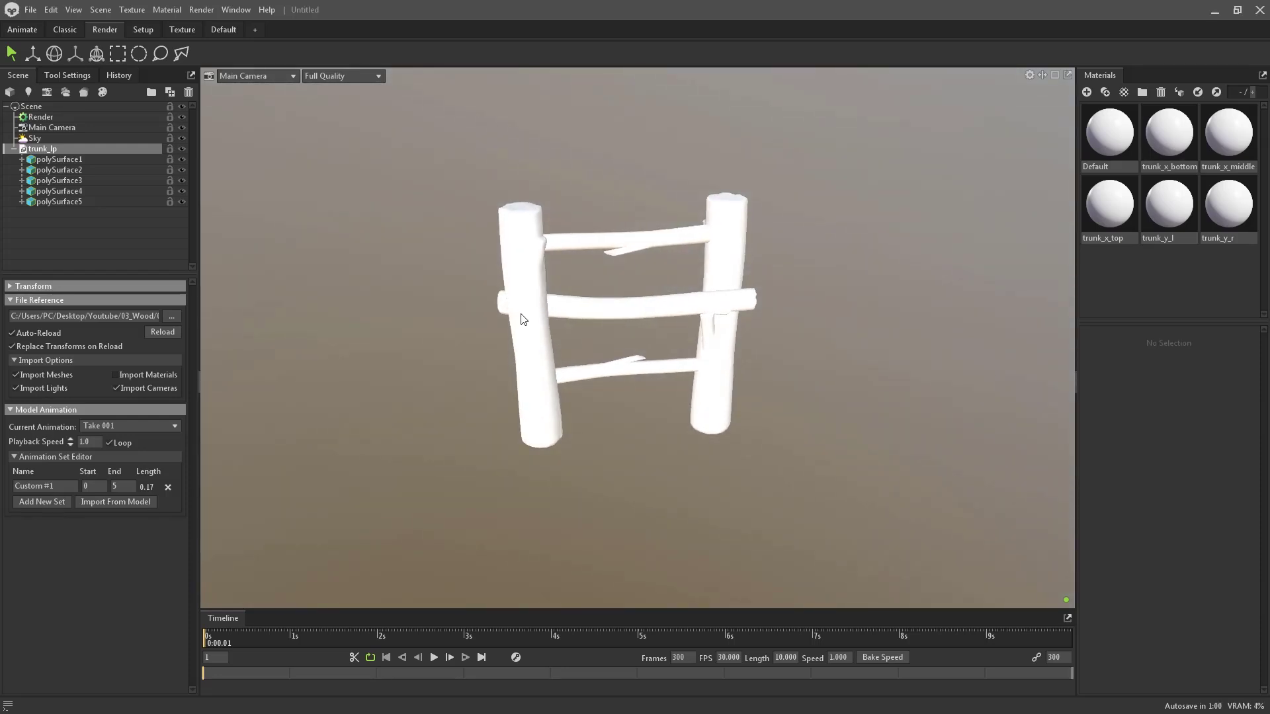
click(521, 314)
click(68, 149)
key(ctrl+d)
key(w)
drag(614, 327, 1018, 336)
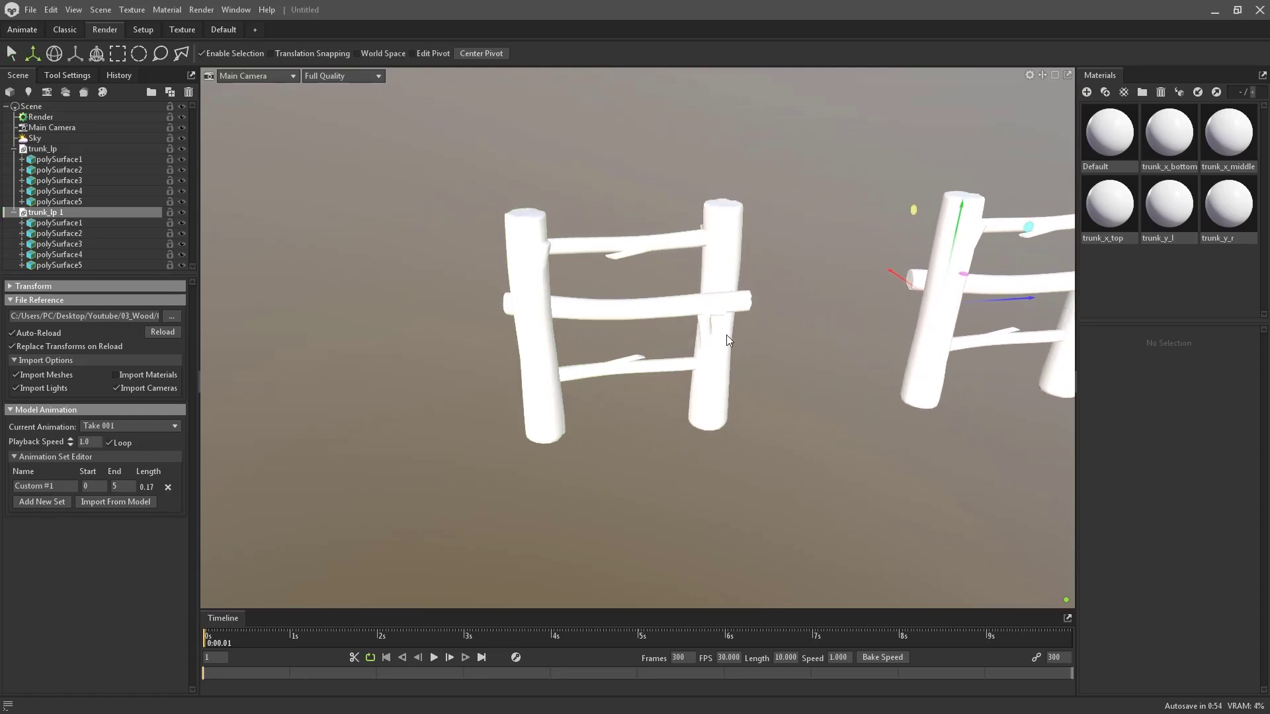
- Duplicate two rungs of the copied fence and slide them left to bridge the sections
scroll(662, 321, down, 3)
middle_drag(708, 280, 635, 281)
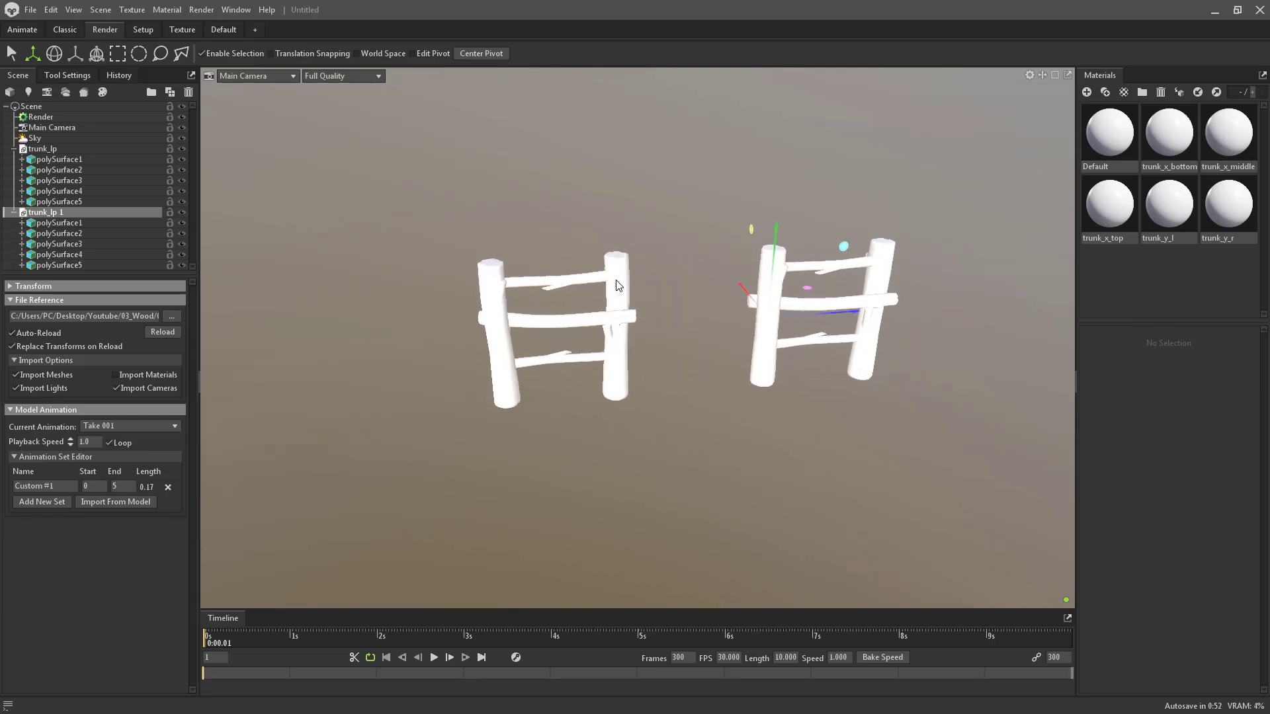
click(114, 224)
click(818, 265)
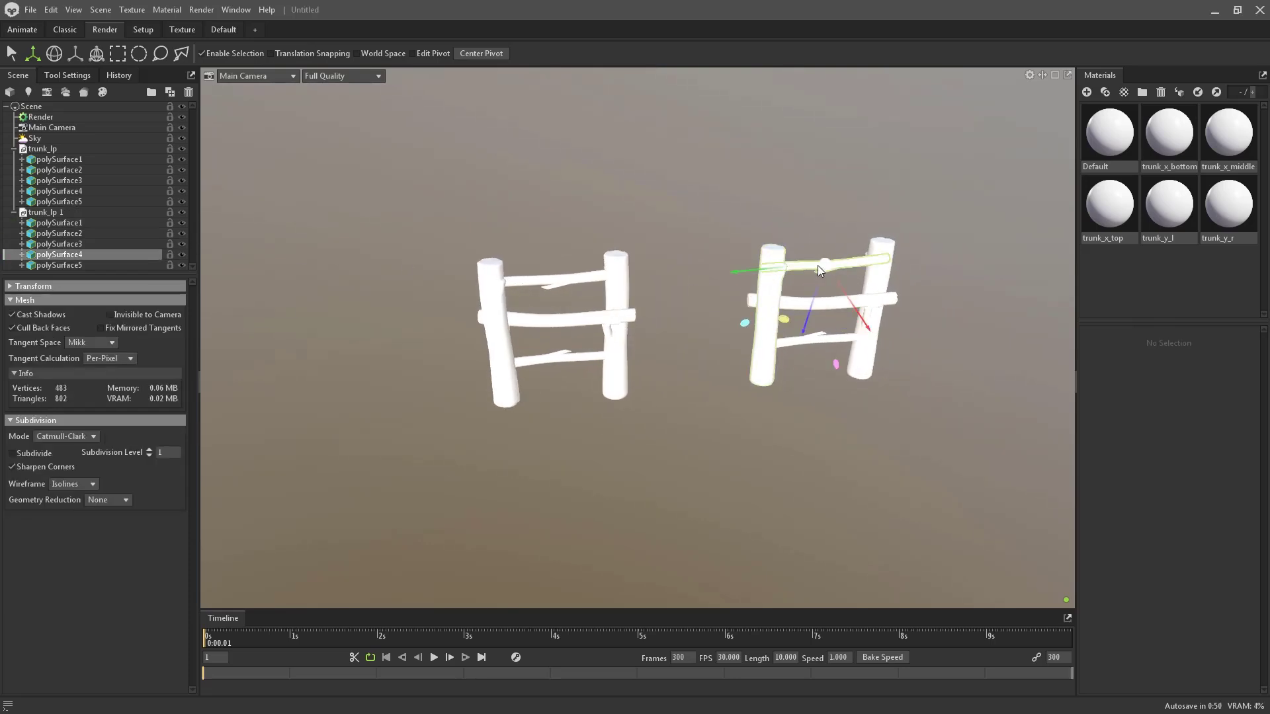
ctrl+click(114, 264)
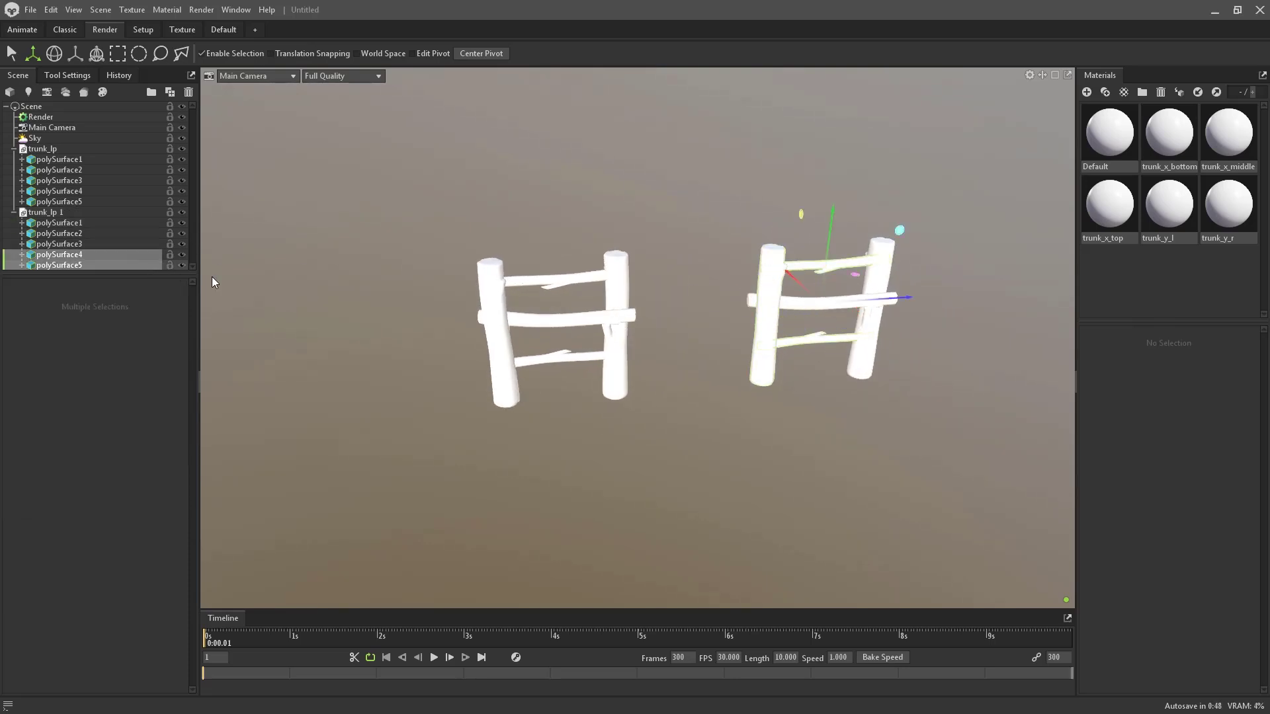
key(ctrl+d)
drag(884, 299, 758, 311)
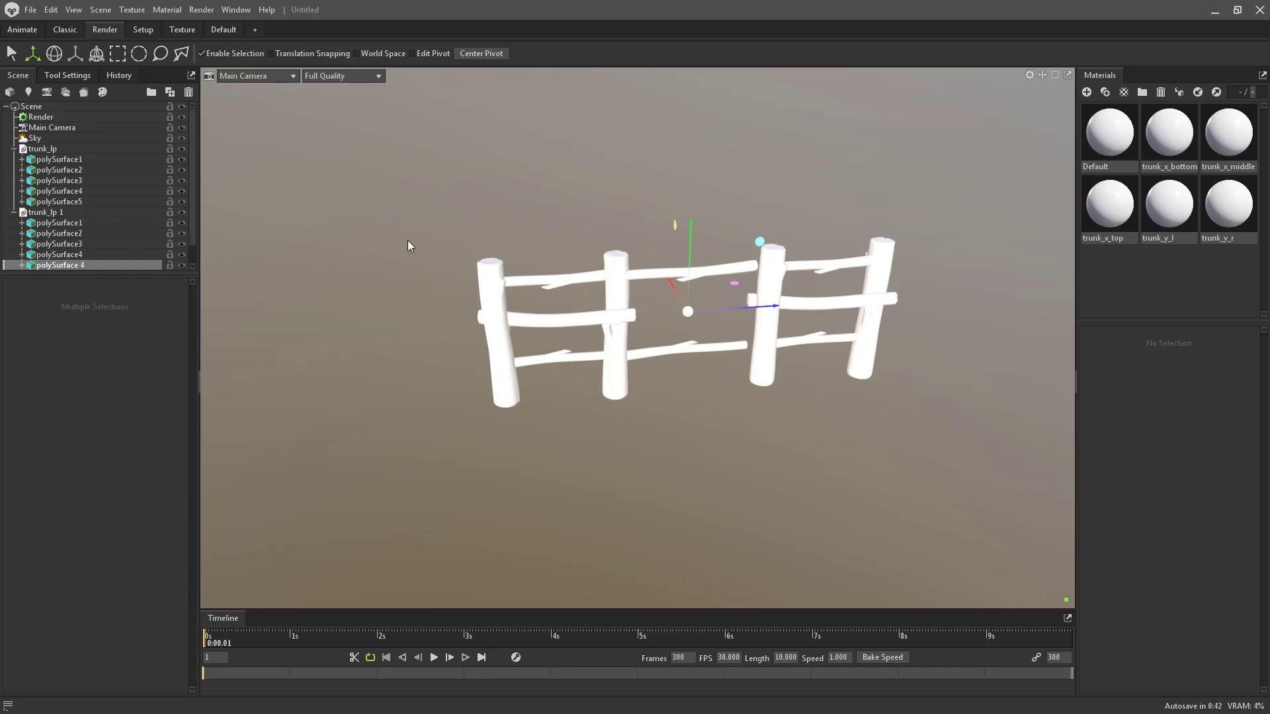
- Check the joined rungs and posts, test-moving the right post, then select the upper connecting rung
click(775, 270)
click(833, 267)
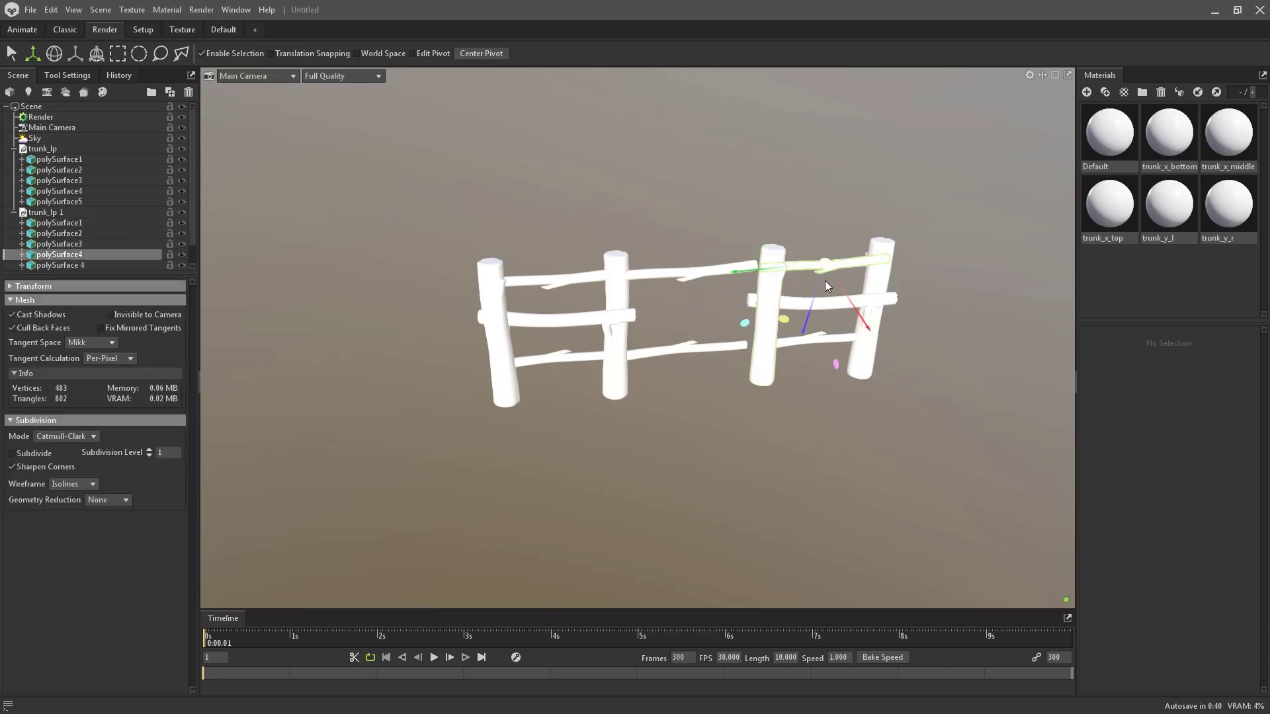
click(831, 303)
click(800, 341)
click(871, 327)
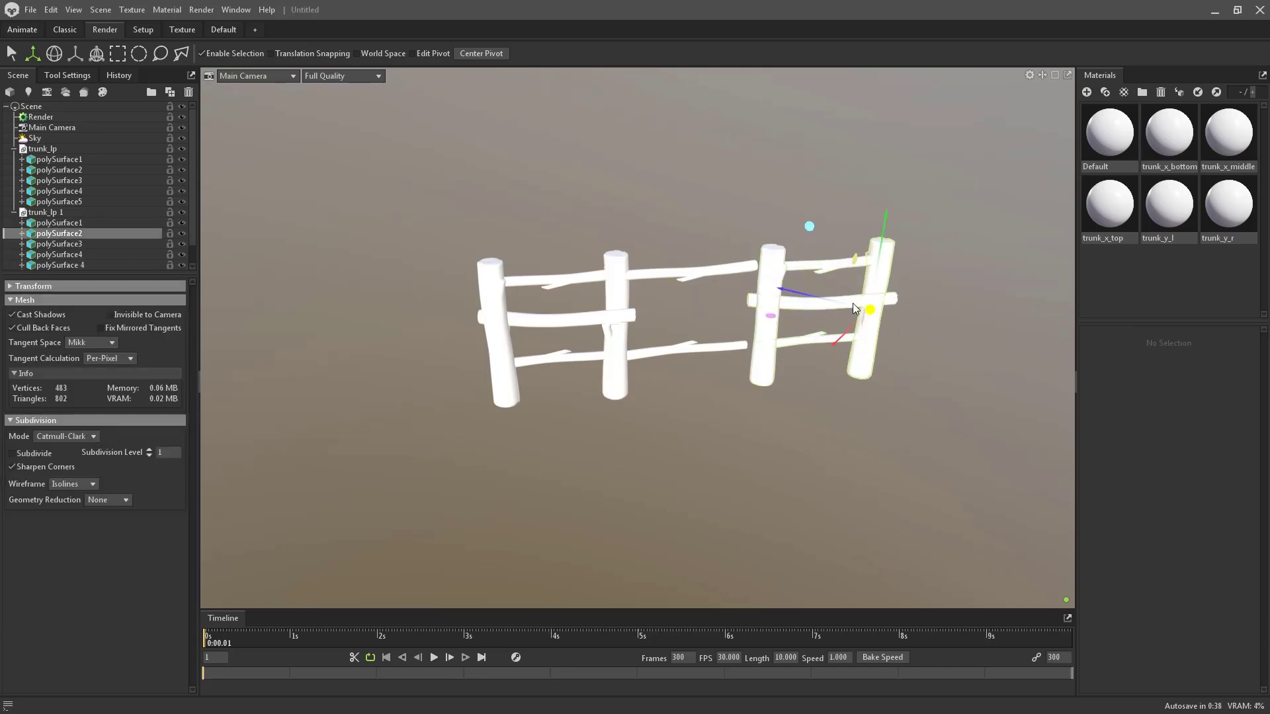
drag(826, 300, 802, 312)
click(776, 273)
click(96, 213)
click(696, 277)
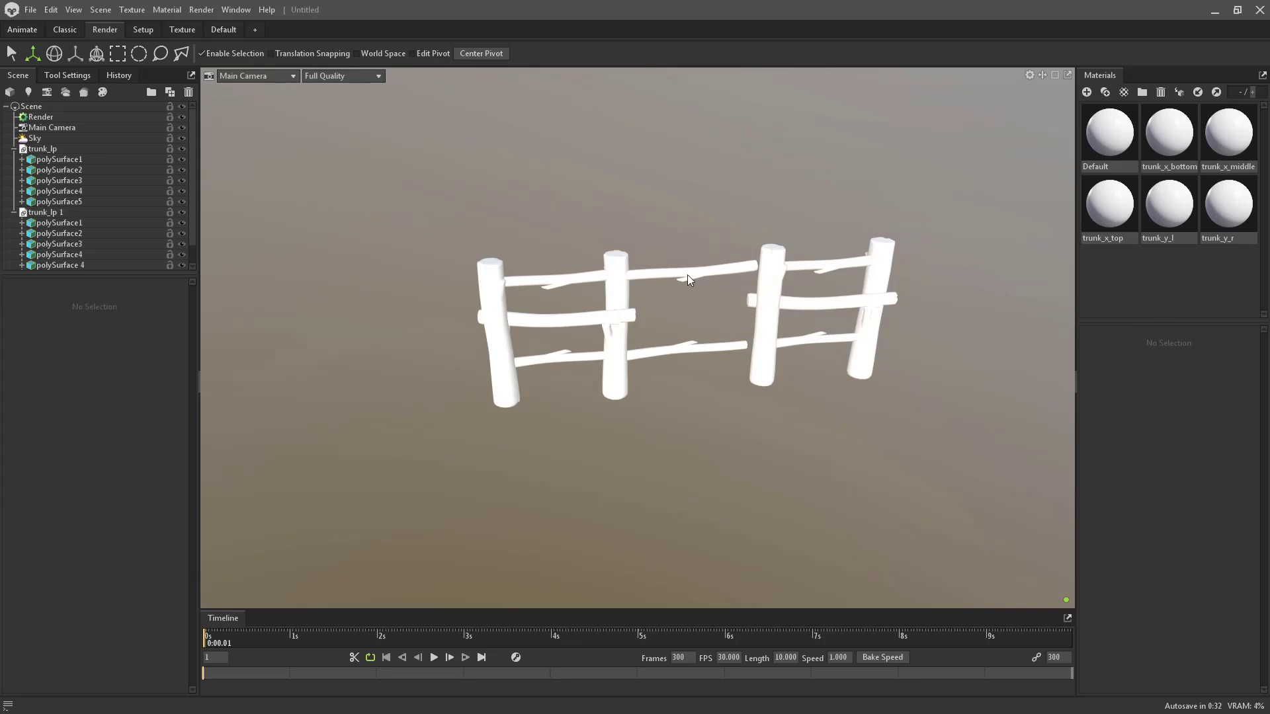
click(690, 276)
- Delete both connecting rungs and move trunk_lp 1 closer to the original section
key(Delete)
click(700, 349)
key(Delete)
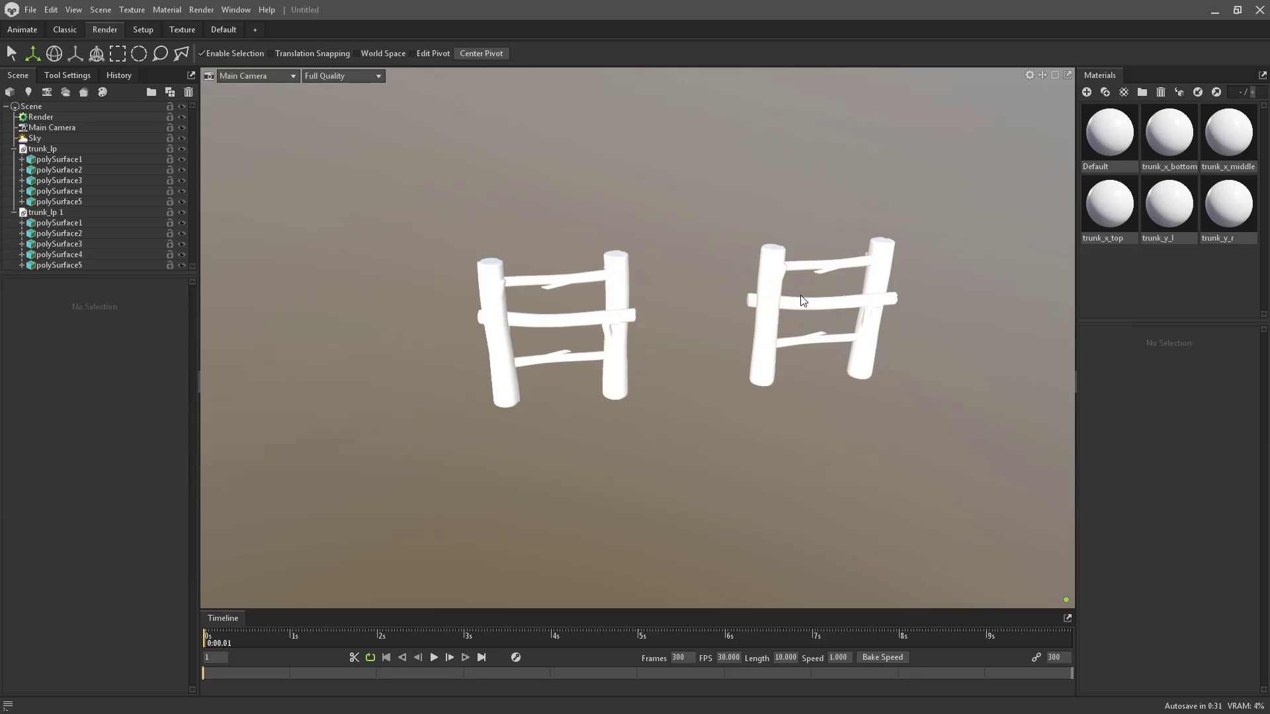
click(63, 213)
drag(821, 311, 797, 312)
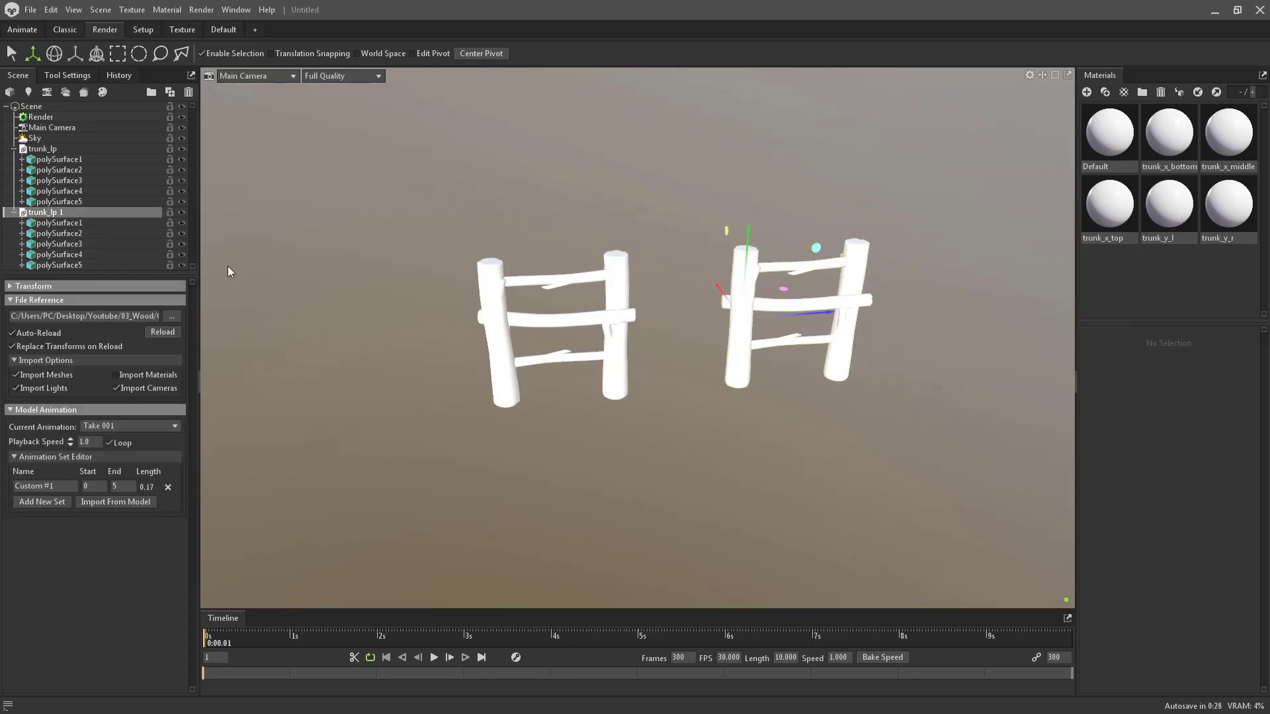
- Duplicate the three rungs of the right section and slide the copies left
click(792, 276)
click(769, 309)
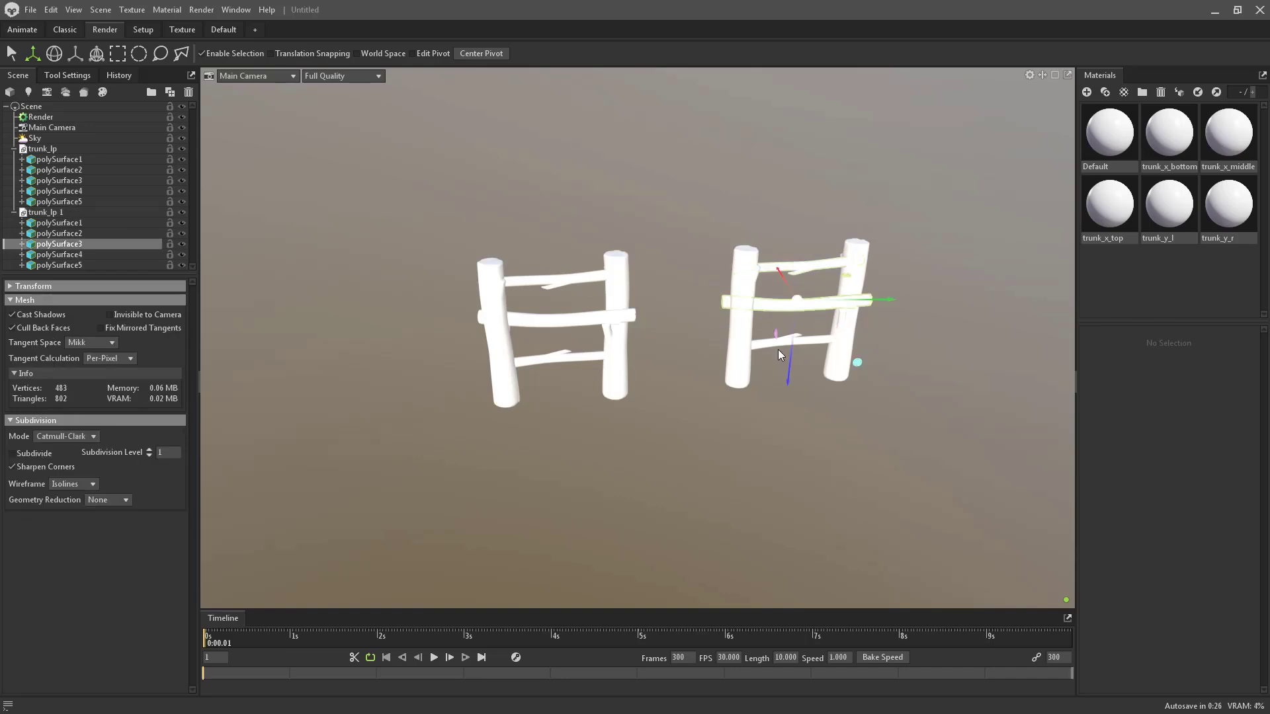
click(829, 336)
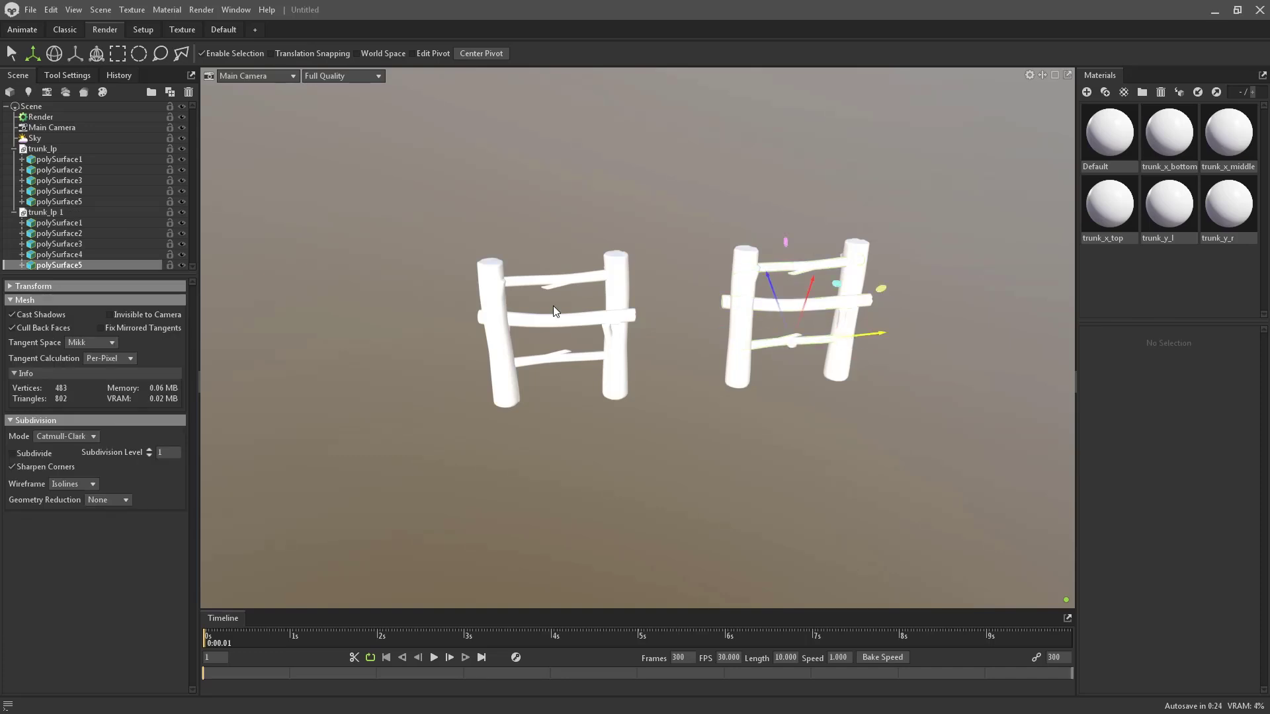
ctrl+click(81, 255)
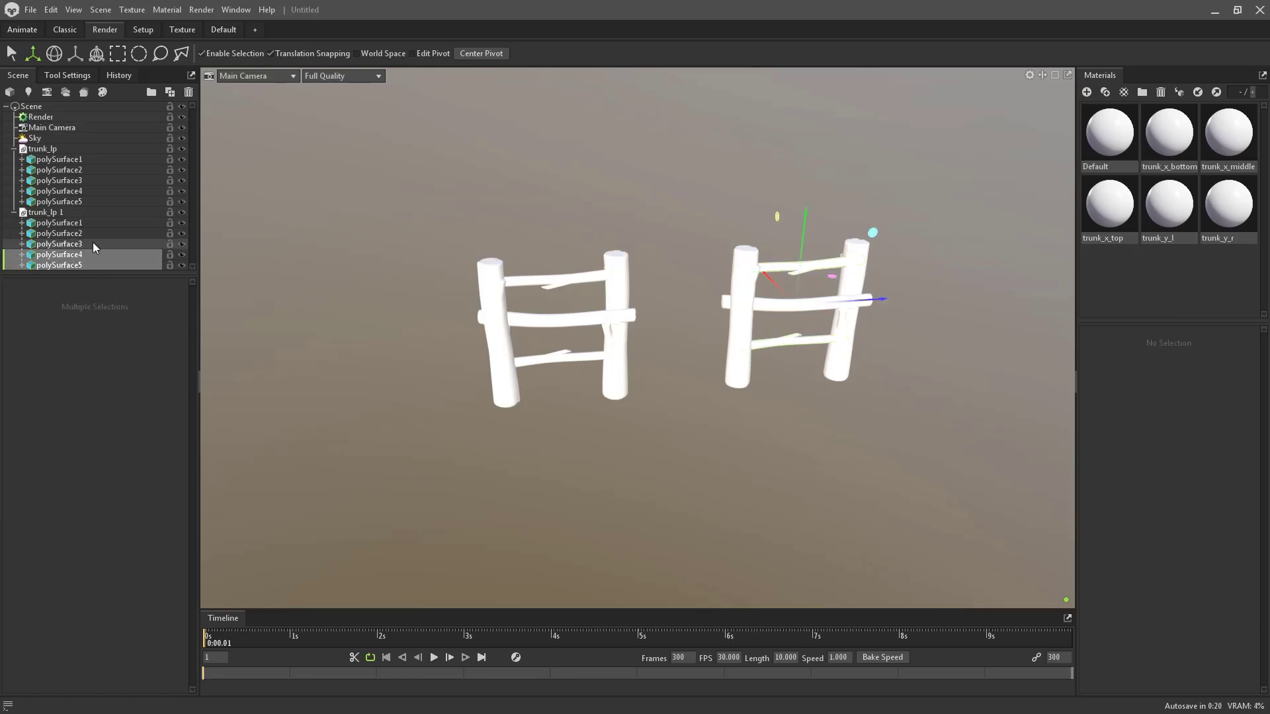
ctrl+click(93, 242)
shift+drag(868, 303, 499, 322)
- Rotate the copied rungs into the new gap and position them against the first post
key(e)
key(ctrl+z)
alt+drag(559, 277, 555, 381)
key(w)
drag(501, 242, 574, 178)
alt+drag(615, 226, 643, 191)
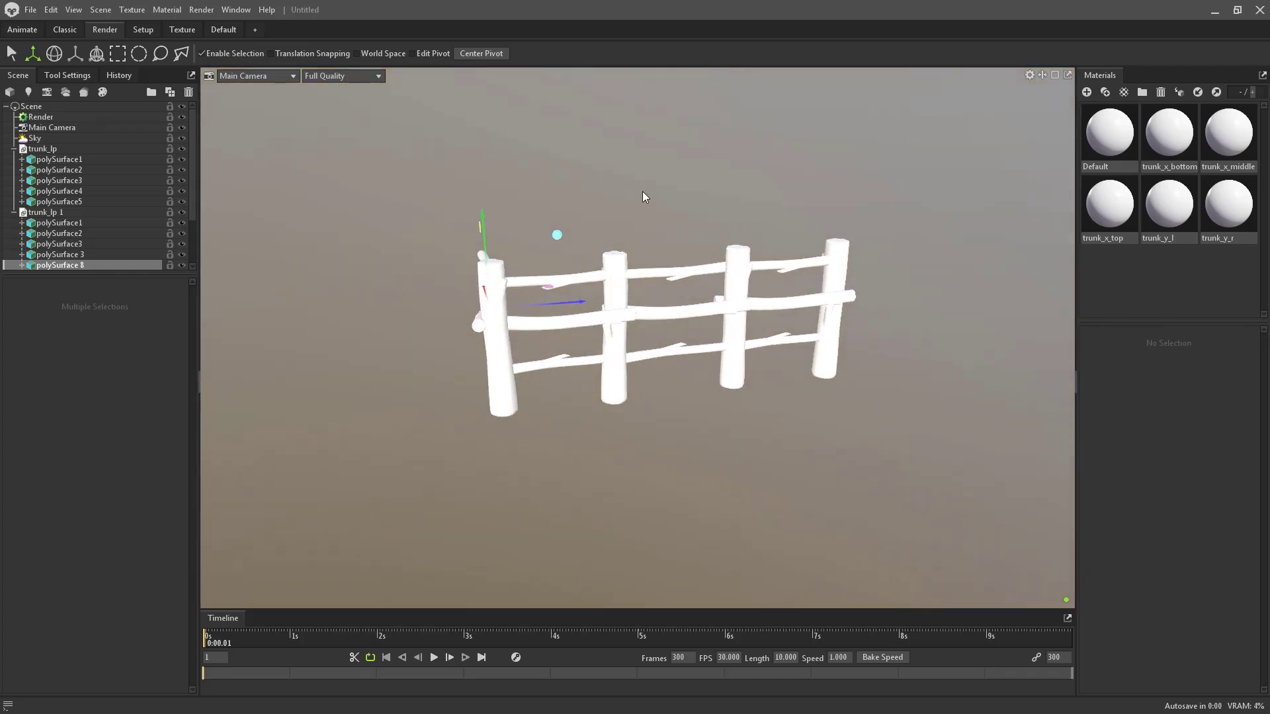
drag(553, 307, 534, 319)
key(e)
key(w)
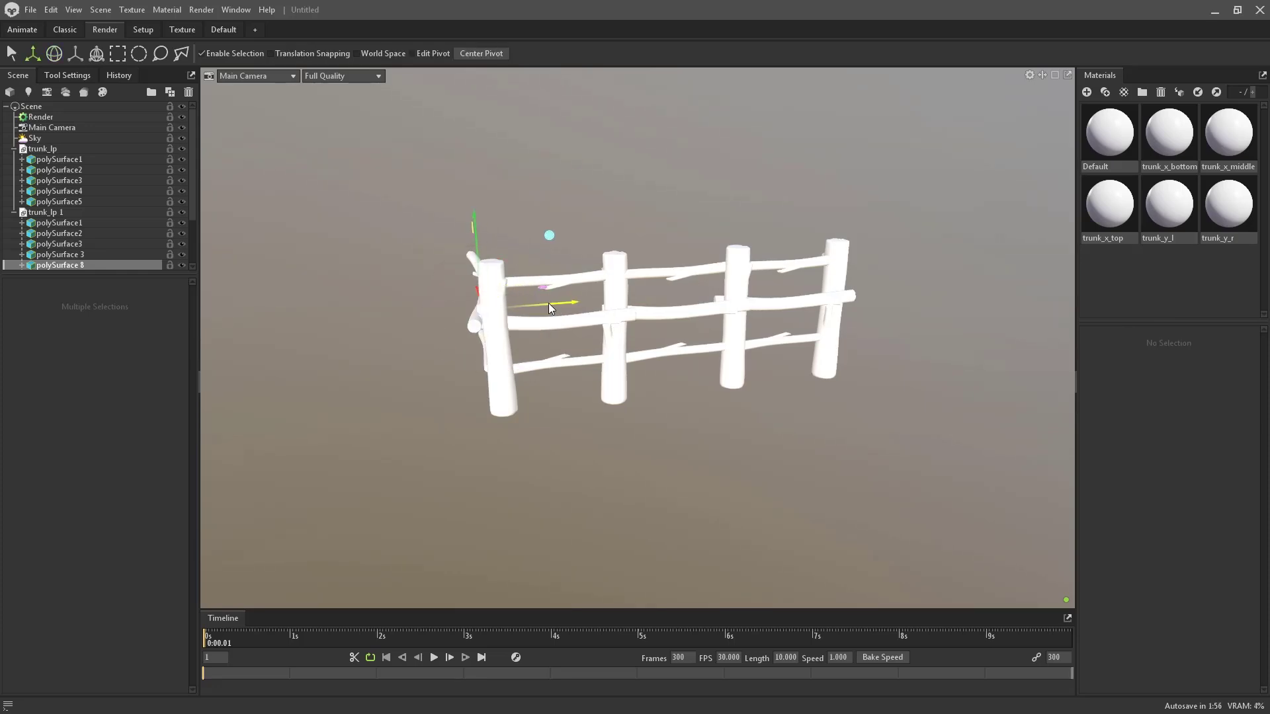
- Duplicate the front-left post and rotate the copy about 65 degrees as a corner post
click(512, 350)
key(ctrl+d)
alt+drag(554, 354, 514, 176)
key(e)
drag(482, 262, 510, 213)
alt+drag(461, 283, 653, 148)
key(w)
alt+drag(537, 428, 566, 435)
- Nudge the angled corner post into final position and review the L-shaped fence
click(585, 383)
alt+drag(585, 388, 431, 352)
click(489, 216)
drag(556, 269, 628, 188)
click(563, 237)
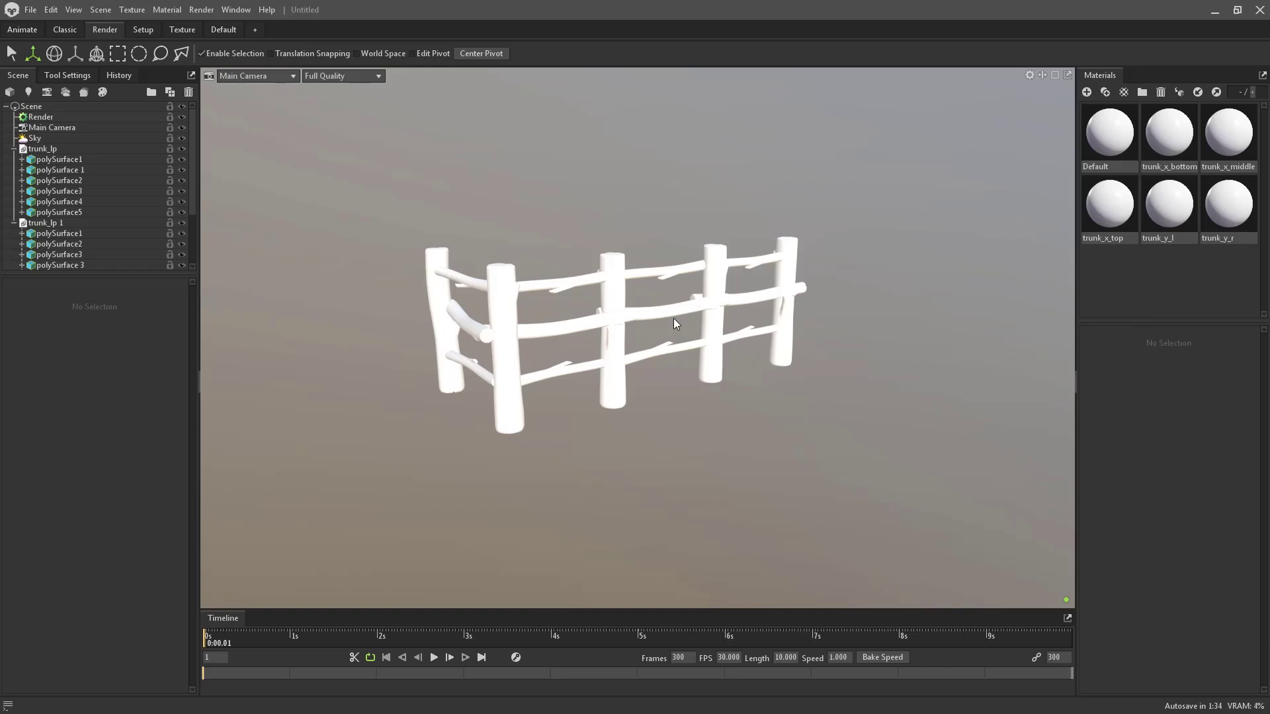
alt+drag(673, 319, 669, 399)
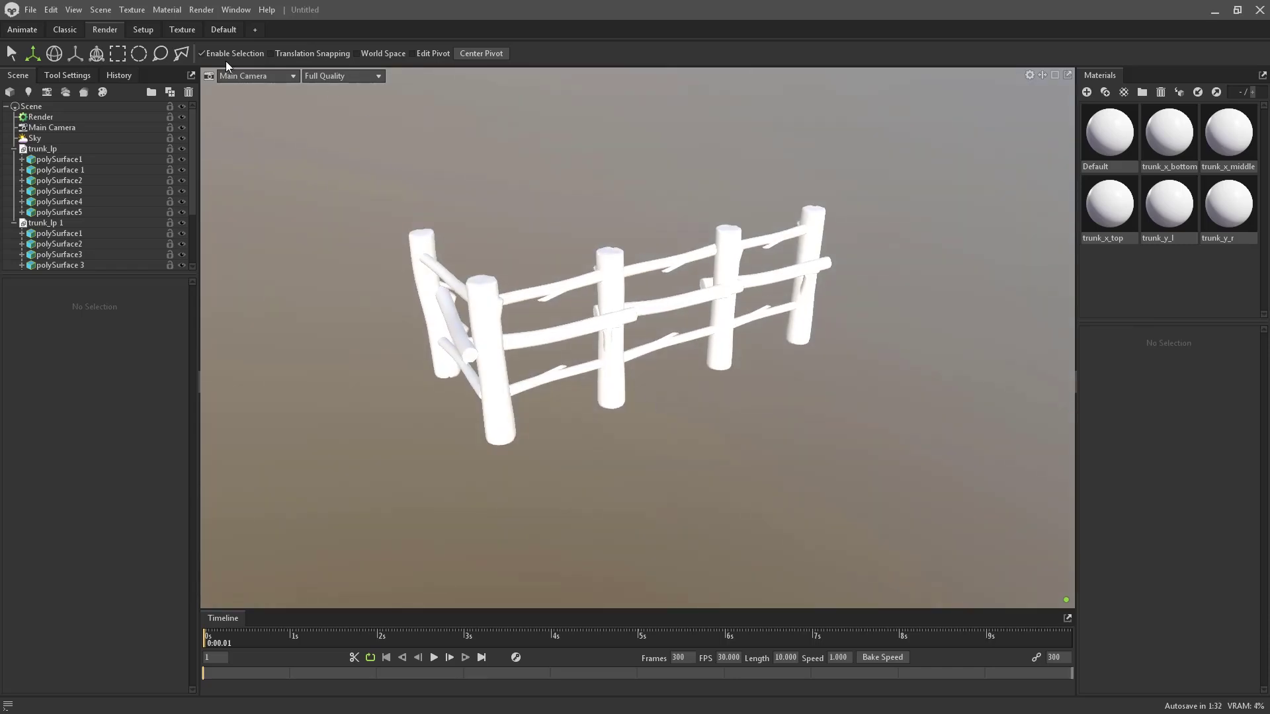
- Add a Shadow Catcher under the fence and collapse the trunk_lp 1 part list
click(179, 14)
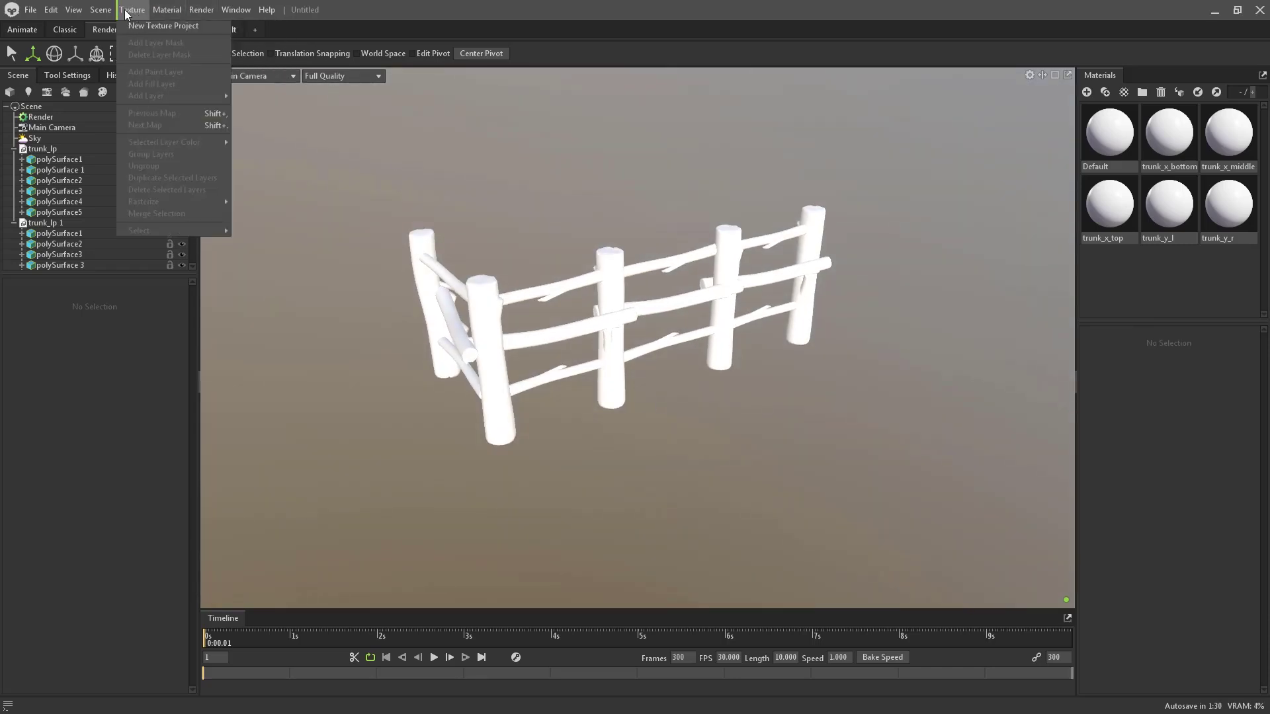
mouse_move(100, 9)
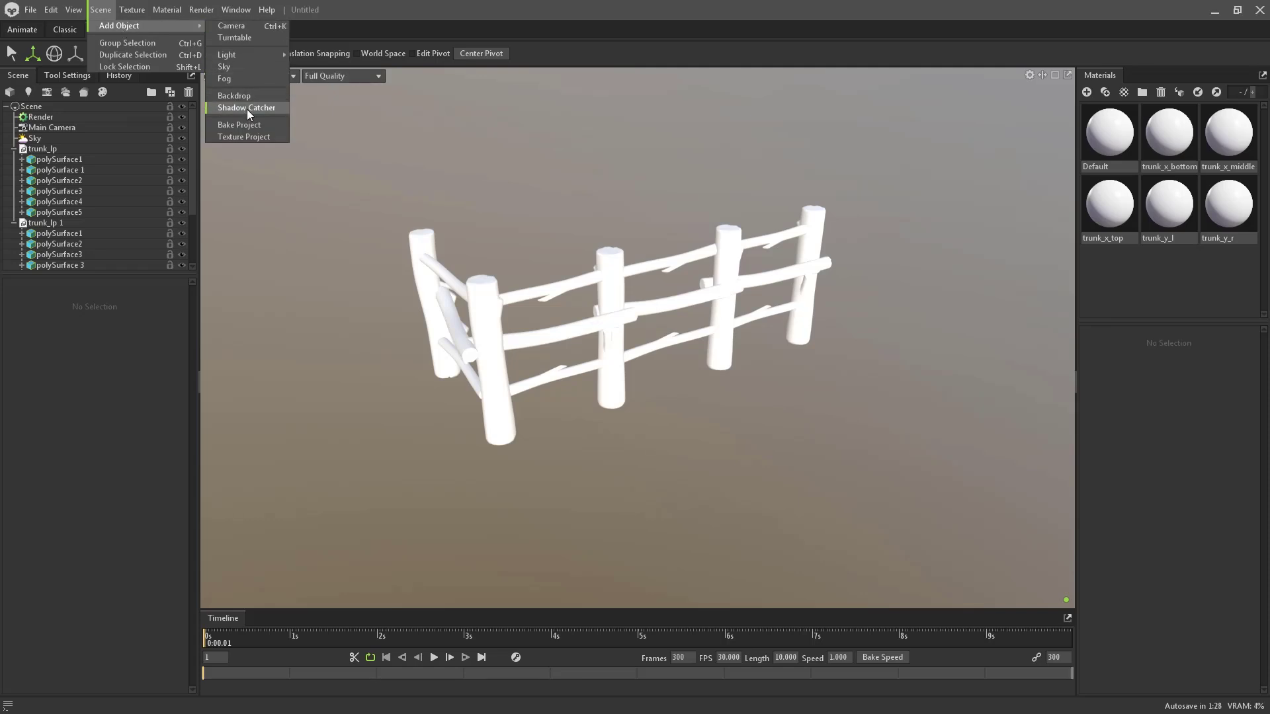
click(247, 109)
alt+drag(608, 270, 630, 282)
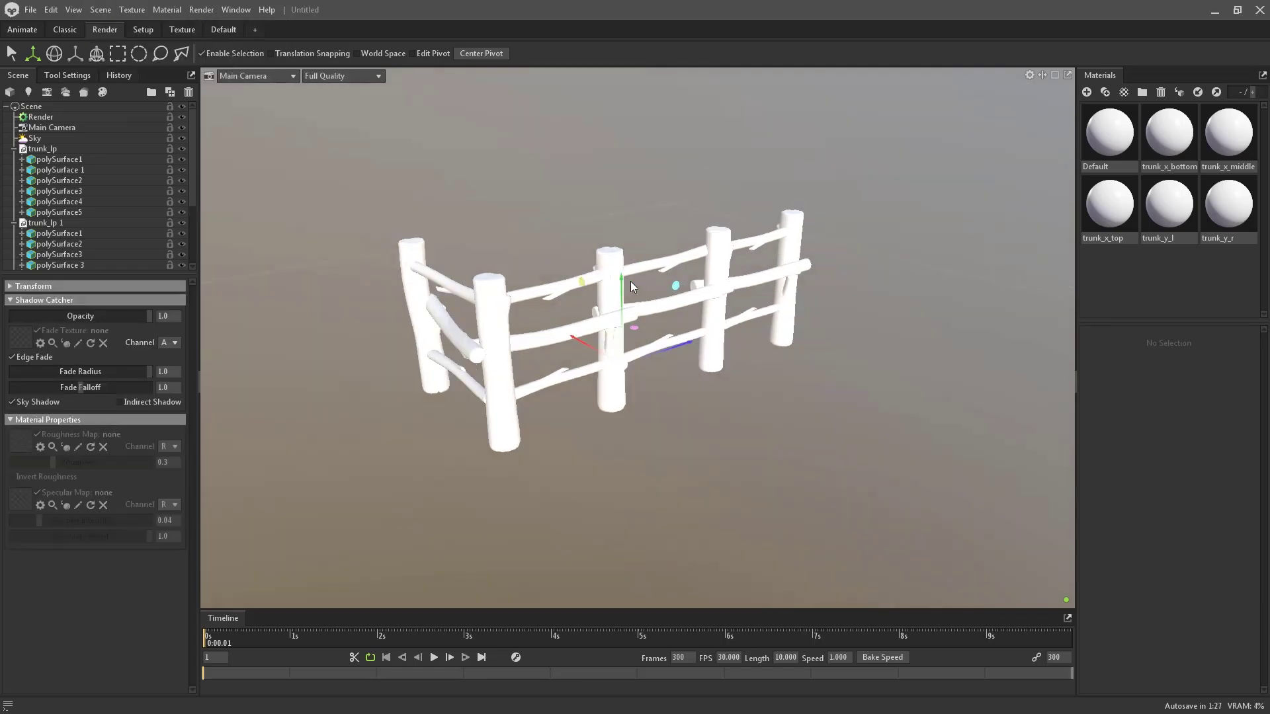
click(14, 160)
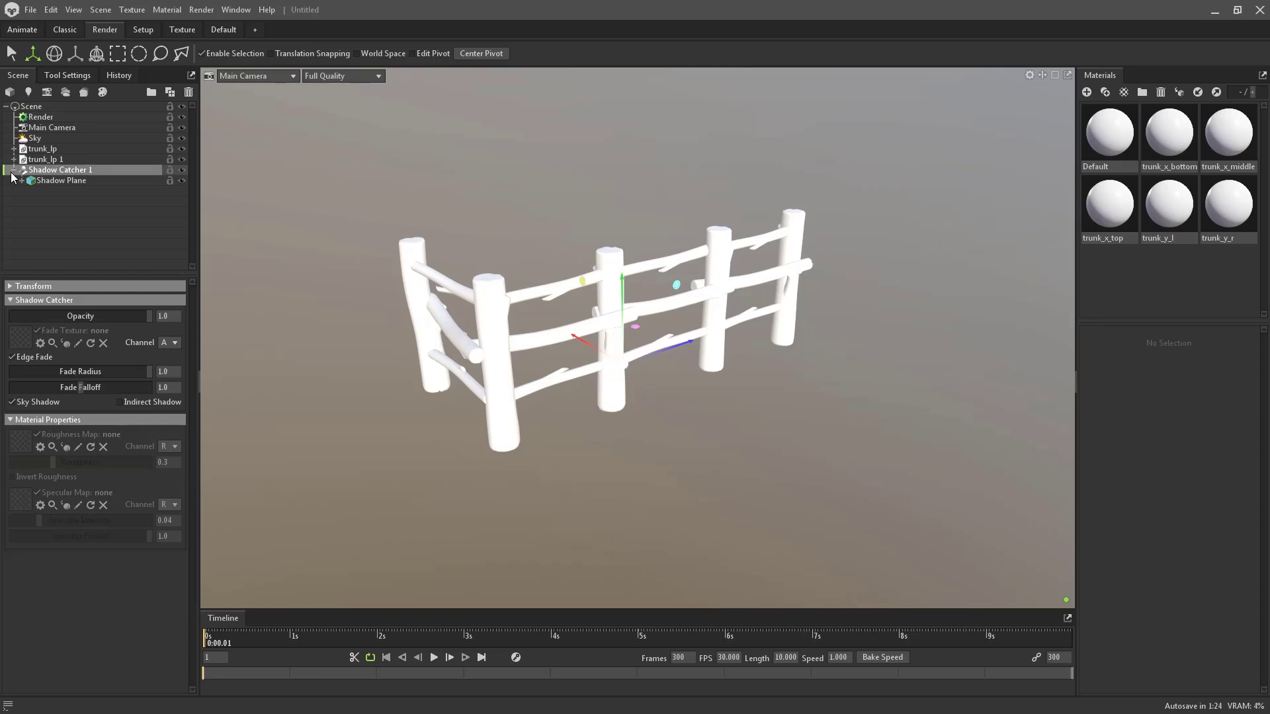
click(101, 11)
mouse_move(121, 28)
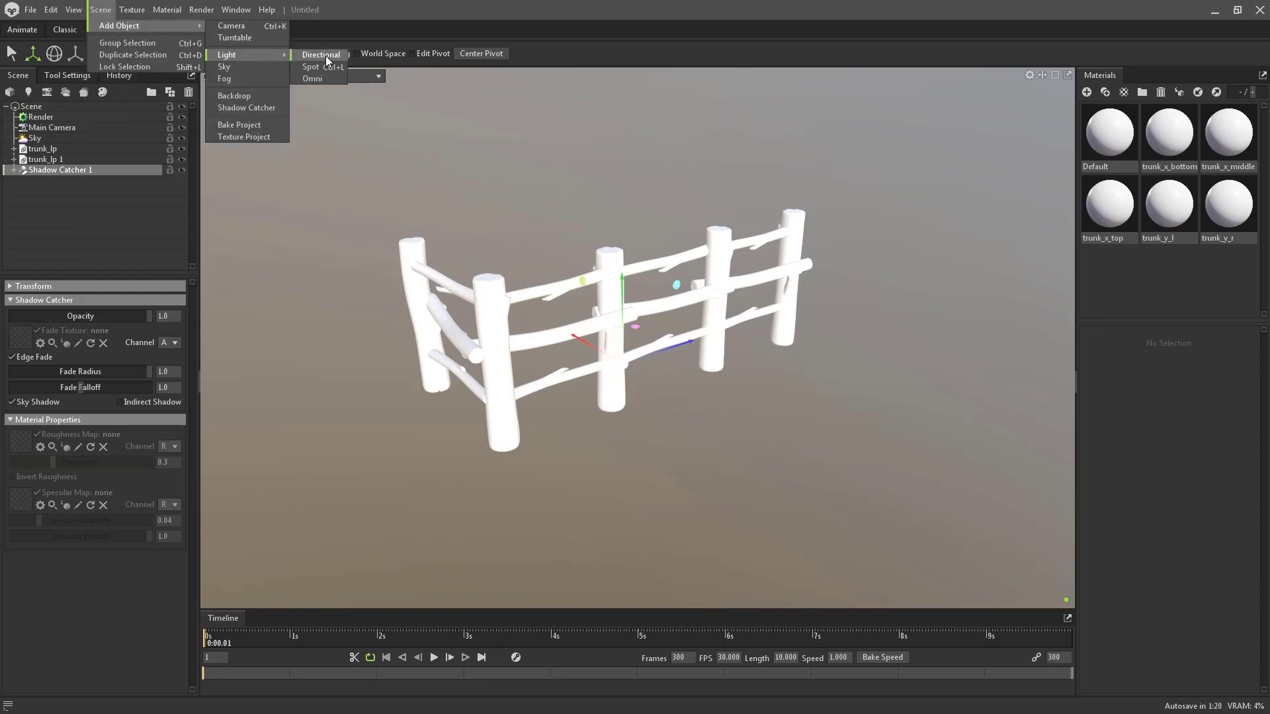
- Add a directional light and rotate it until the fence casts long shadows across the ground
click(325, 55)
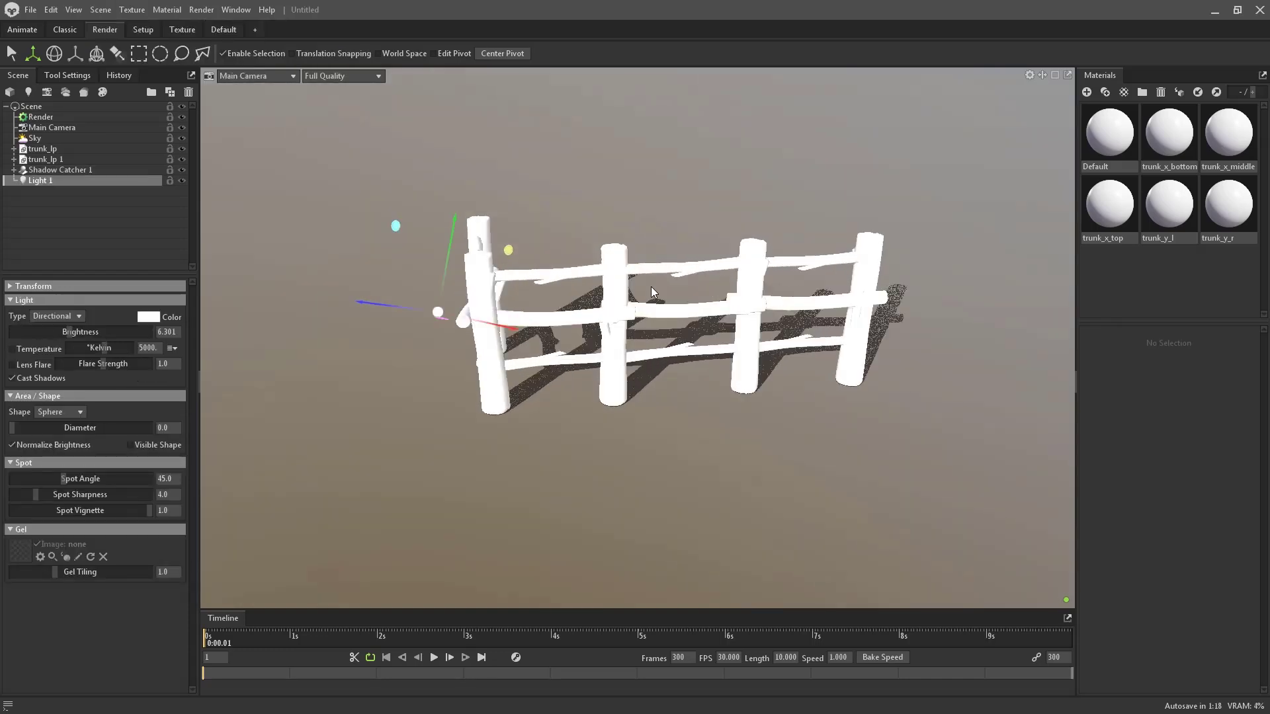
drag(653, 287, 819, 319)
drag(812, 383, 797, 379)
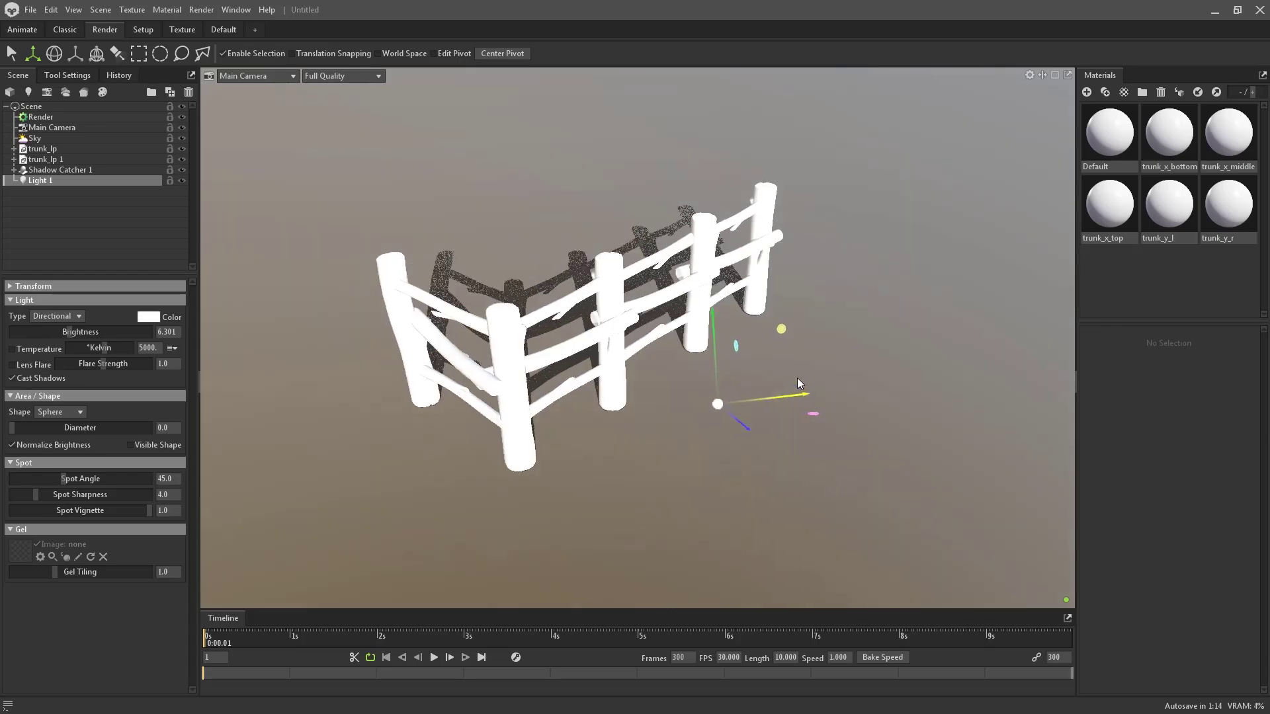
key(e)
mouse_move(759, 418)
mouse_down()
mouse_move(779, 411)
mouse_move(740, 424)
mouse_move(688, 401)
mouse_move(779, 390)
mouse_move(796, 402)
mouse_move(746, 421)
mouse_move(779, 403)
mouse_up()
alt+drag(685, 449, 745, 402)
key(w)
key(e)
alt+drag(932, 244, 845, 347)
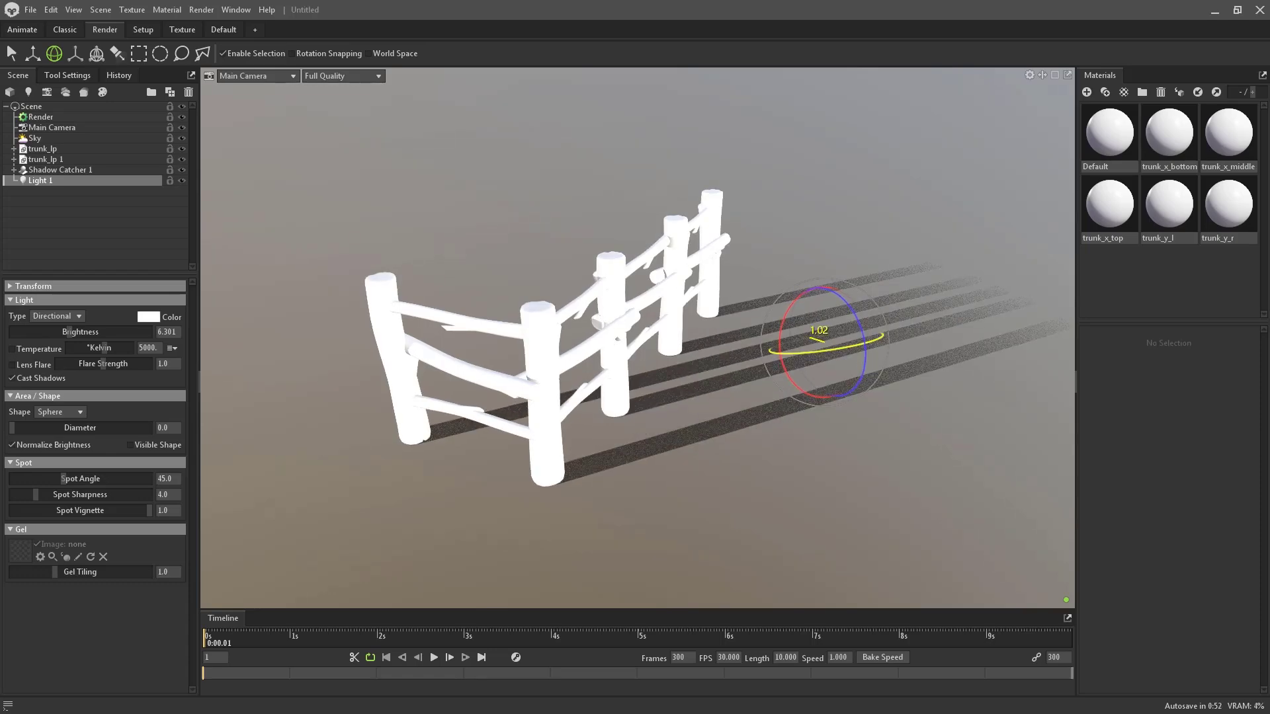
drag(819, 388, 534, 373)
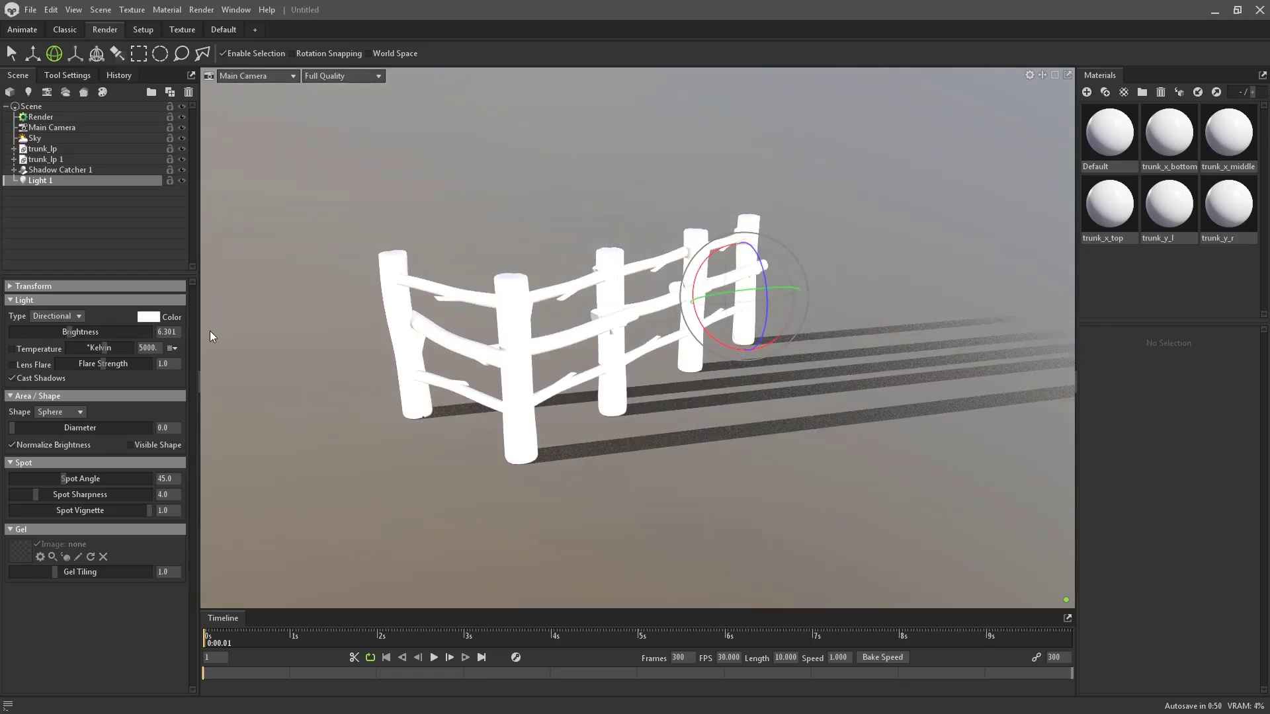
- Switch the Sky backdrop mode to Color and pick a purple-grey hue
click(62, 137)
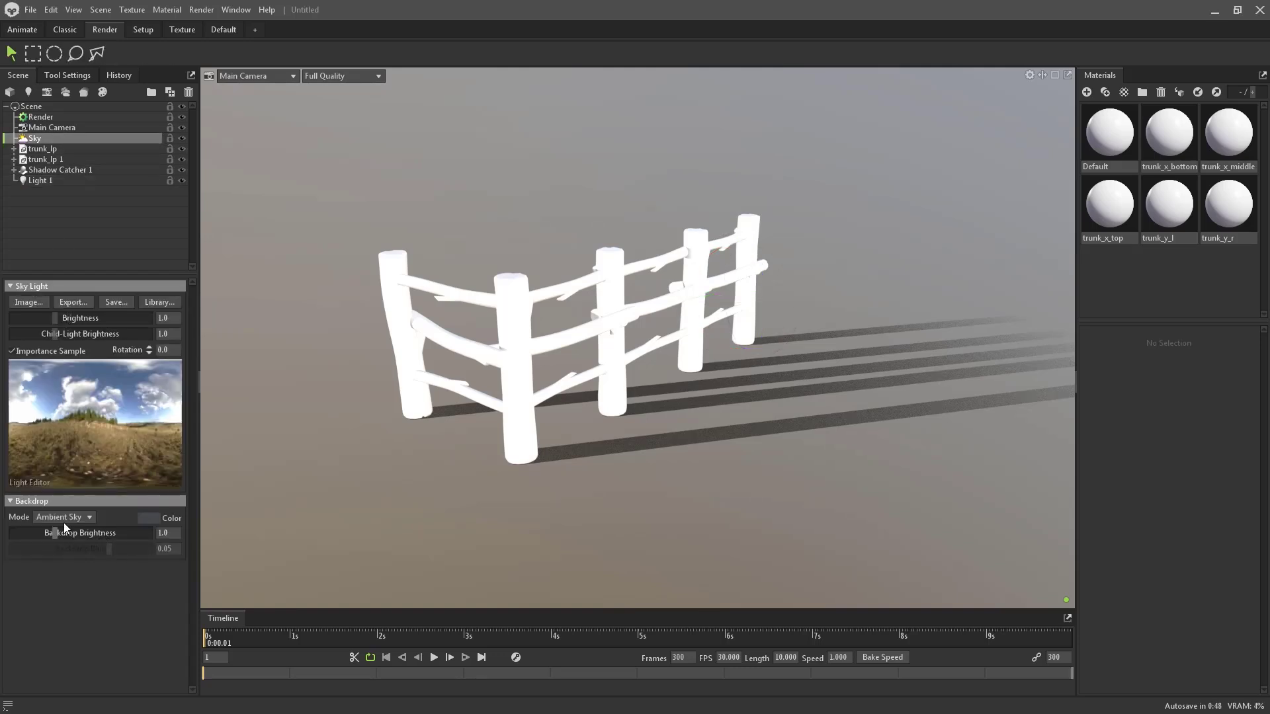
click(46, 530)
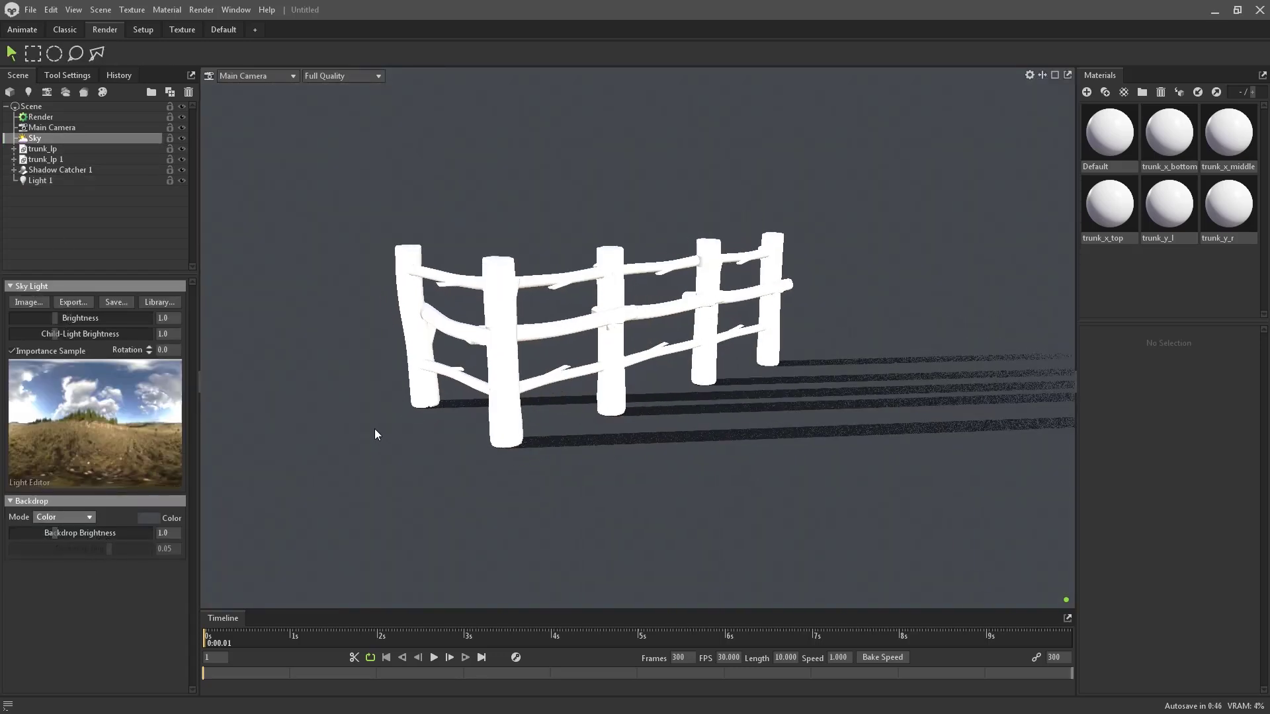
click(149, 518)
drag(654, 311, 657, 309)
click(773, 275)
- Orbit to a higher diagonal view, select Light 1, and widen the materials panel
drag(765, 284, 700, 356)
click(49, 180)
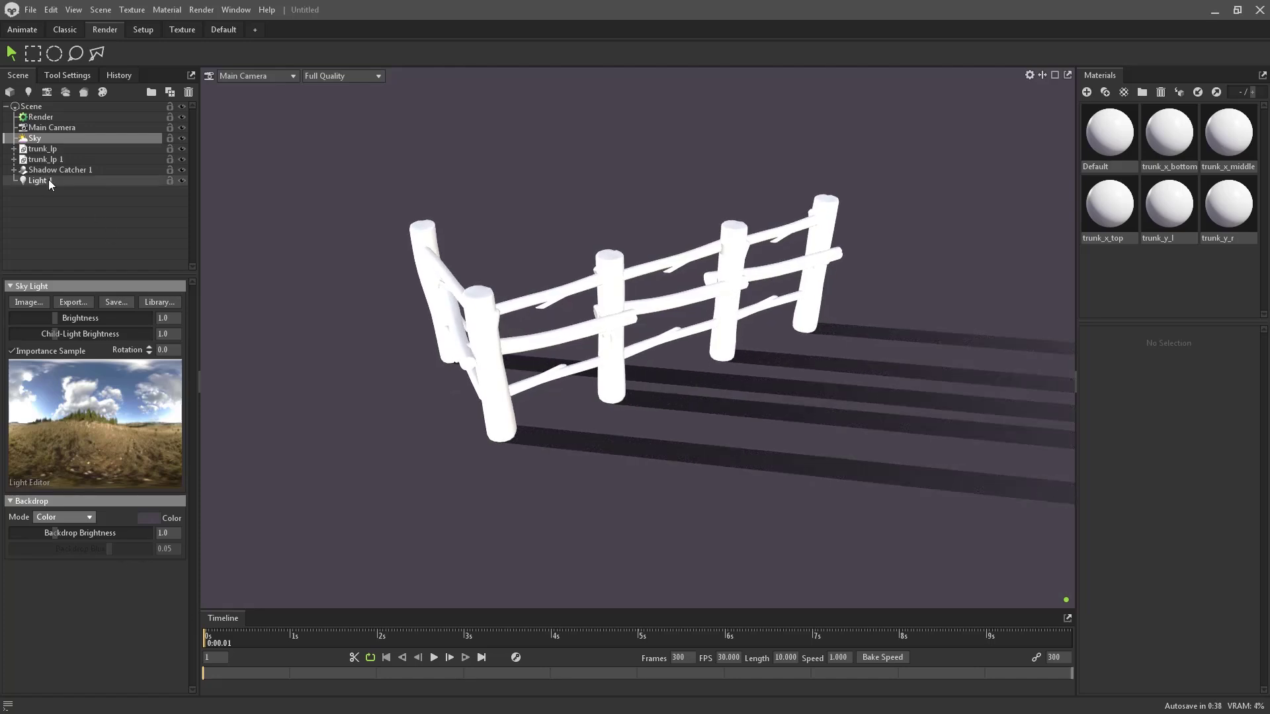
drag(466, 228, 463, 227)
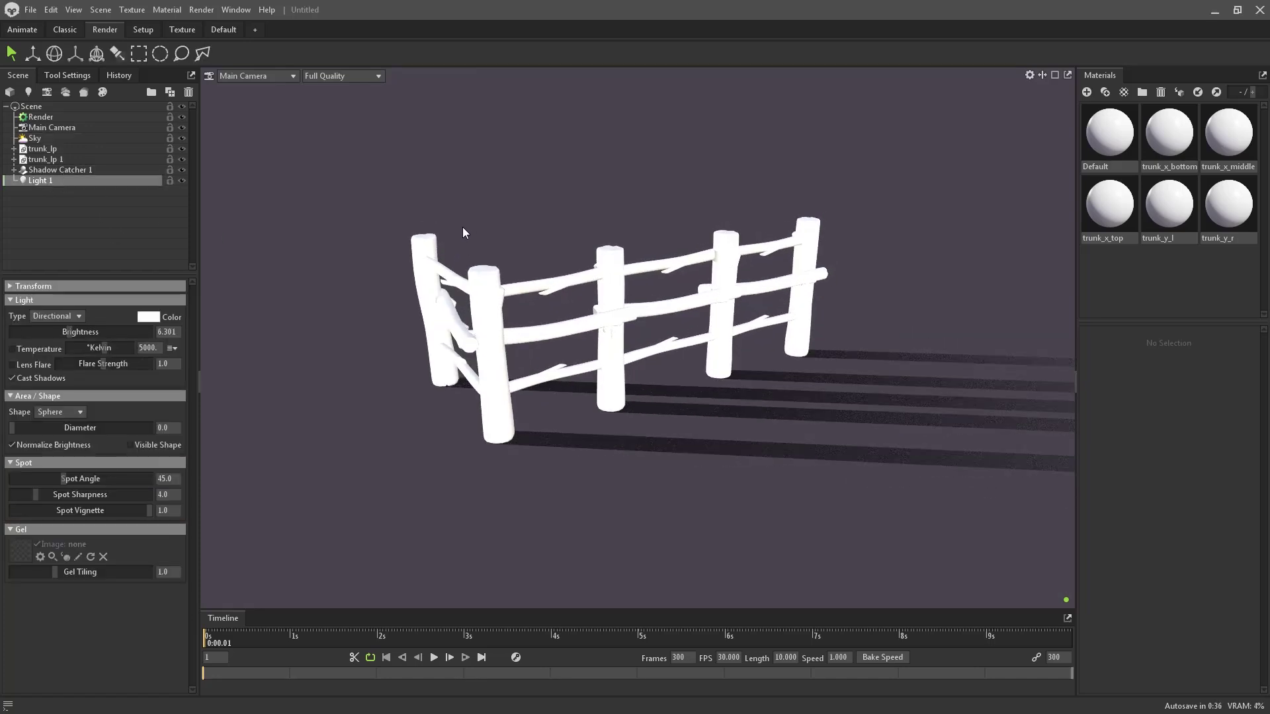
drag(690, 369, 721, 388)
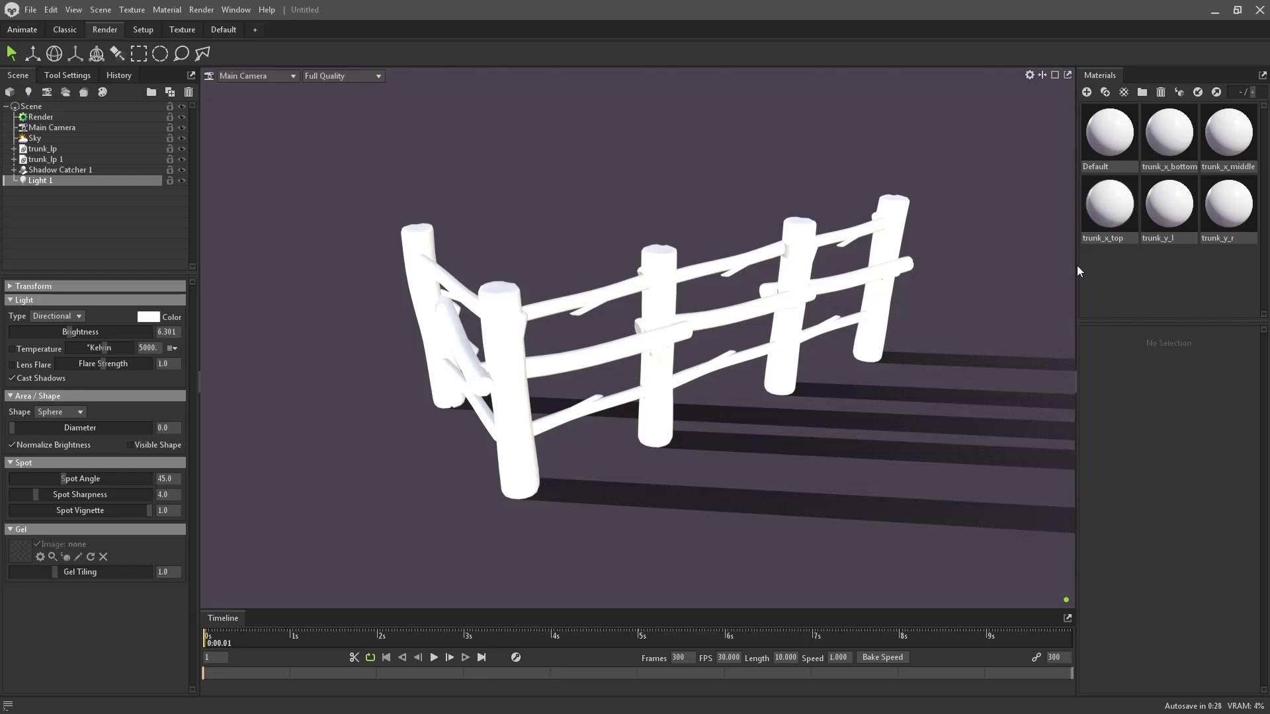
drag(1078, 267, 997, 269)
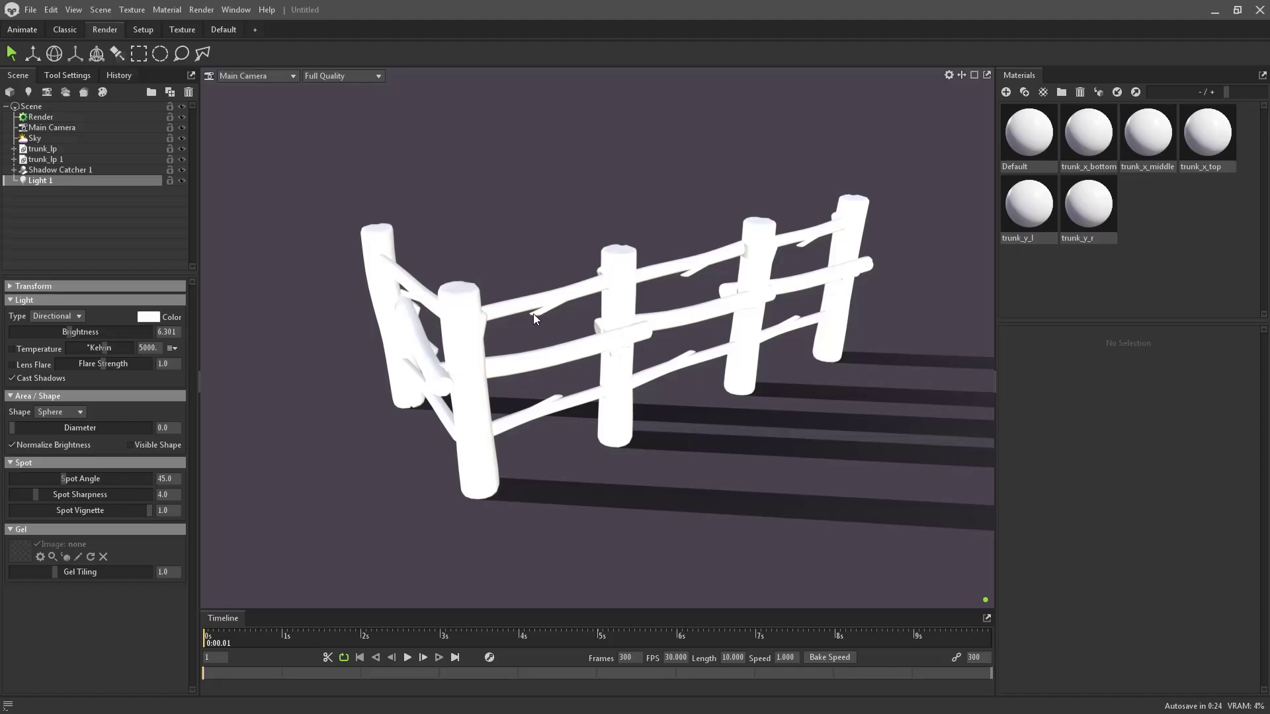
- Orbit the viewport down to a slightly lower angle on the fence
alt+drag(533, 314, 534, 295)
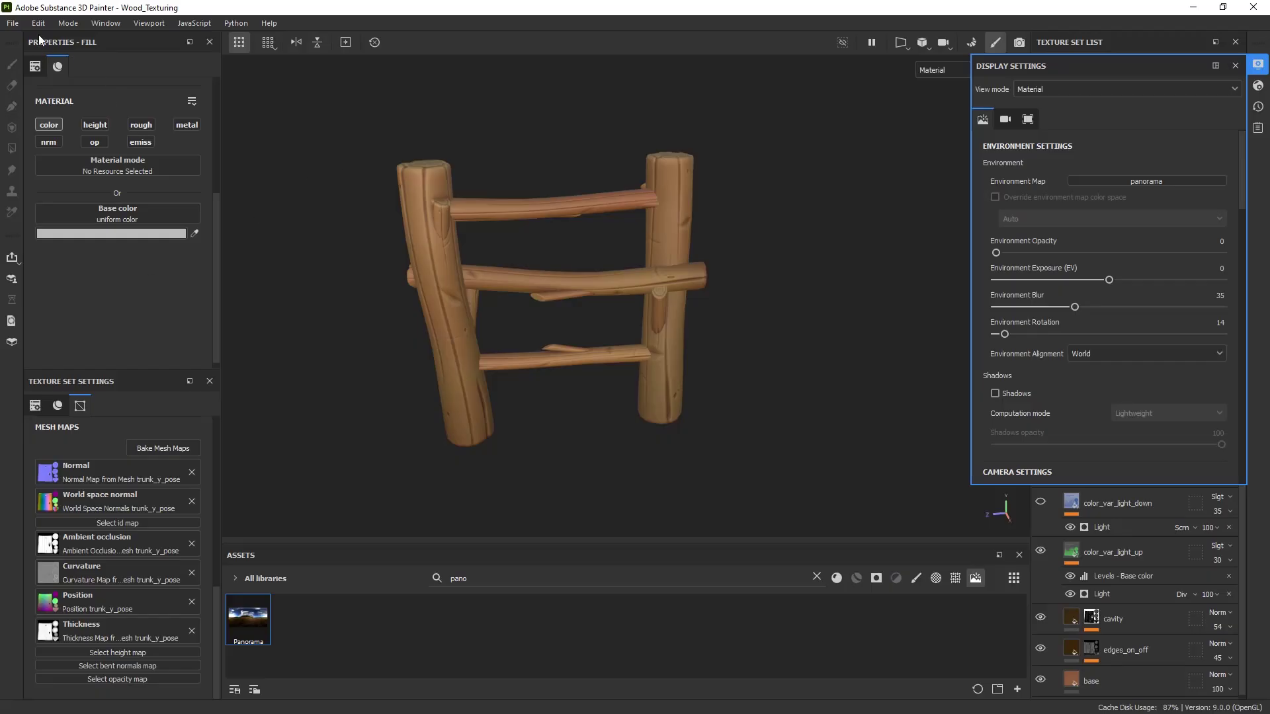
- Close the display settings panel in Substance 3D Painter
click(14, 24)
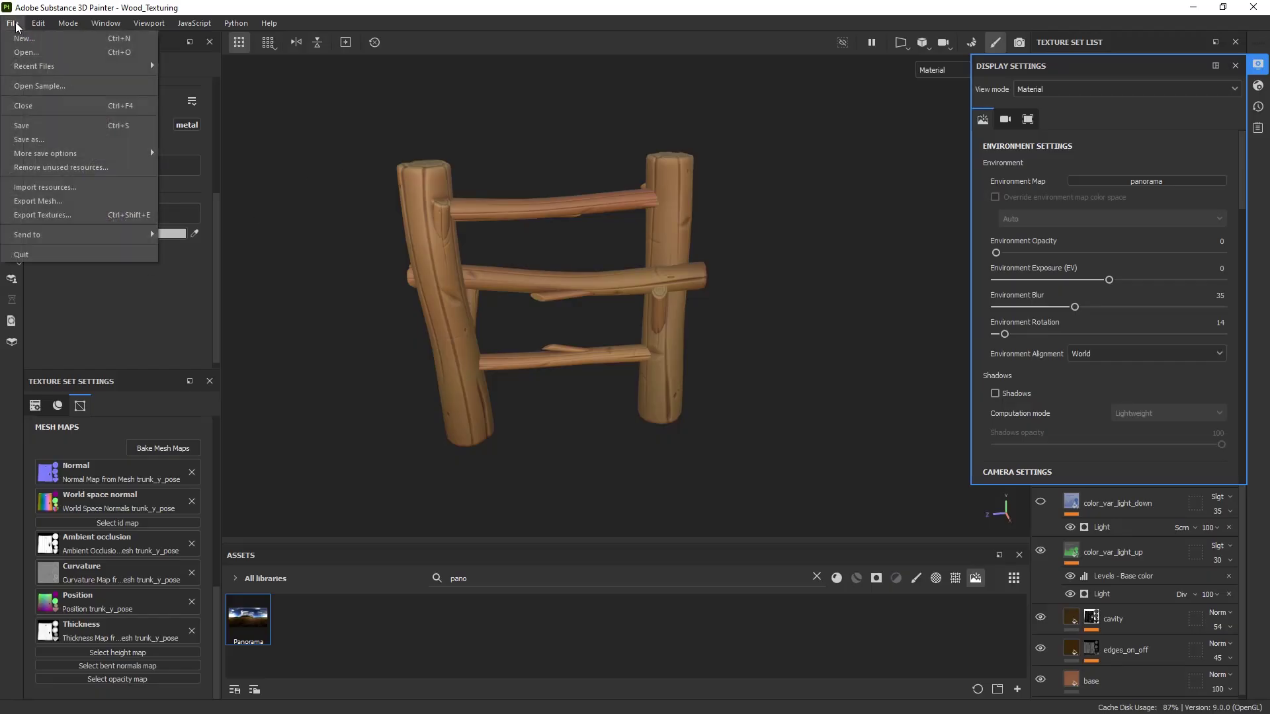
click(1258, 68)
click(1258, 68)
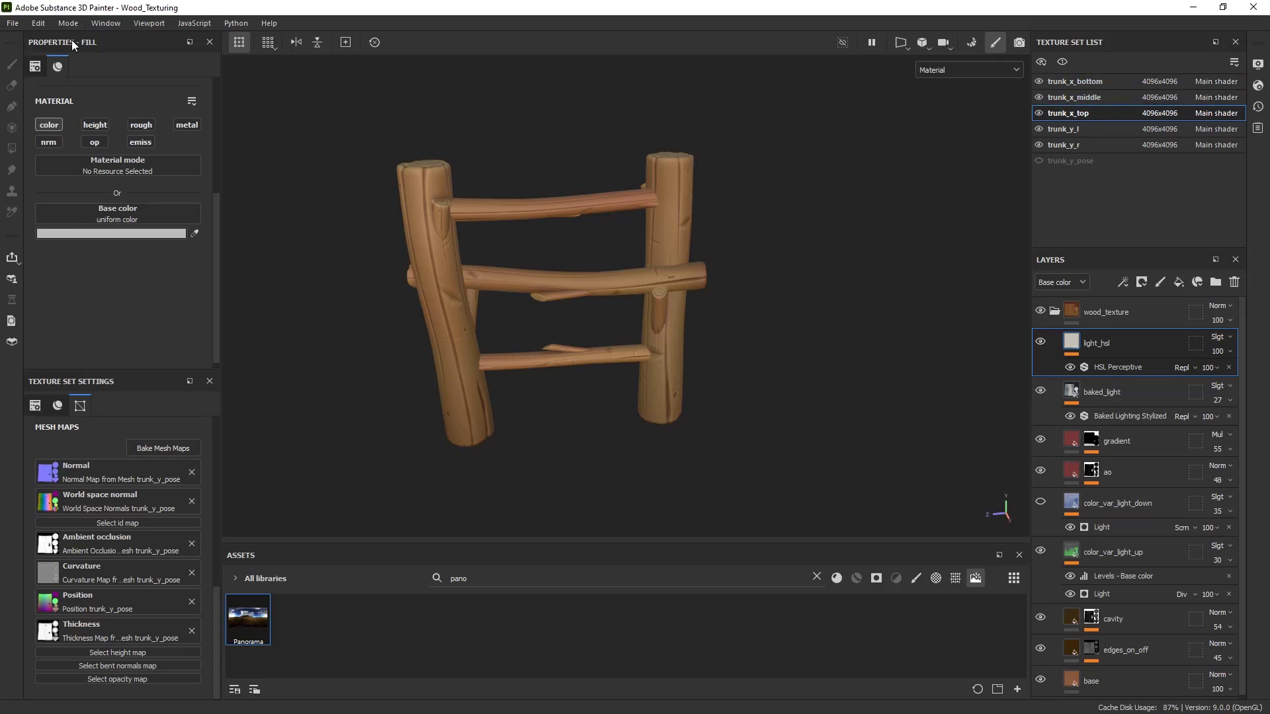
- Export the textures at 4096 size into the 03_textures folder, then close the export window
click(13, 23)
click(81, 215)
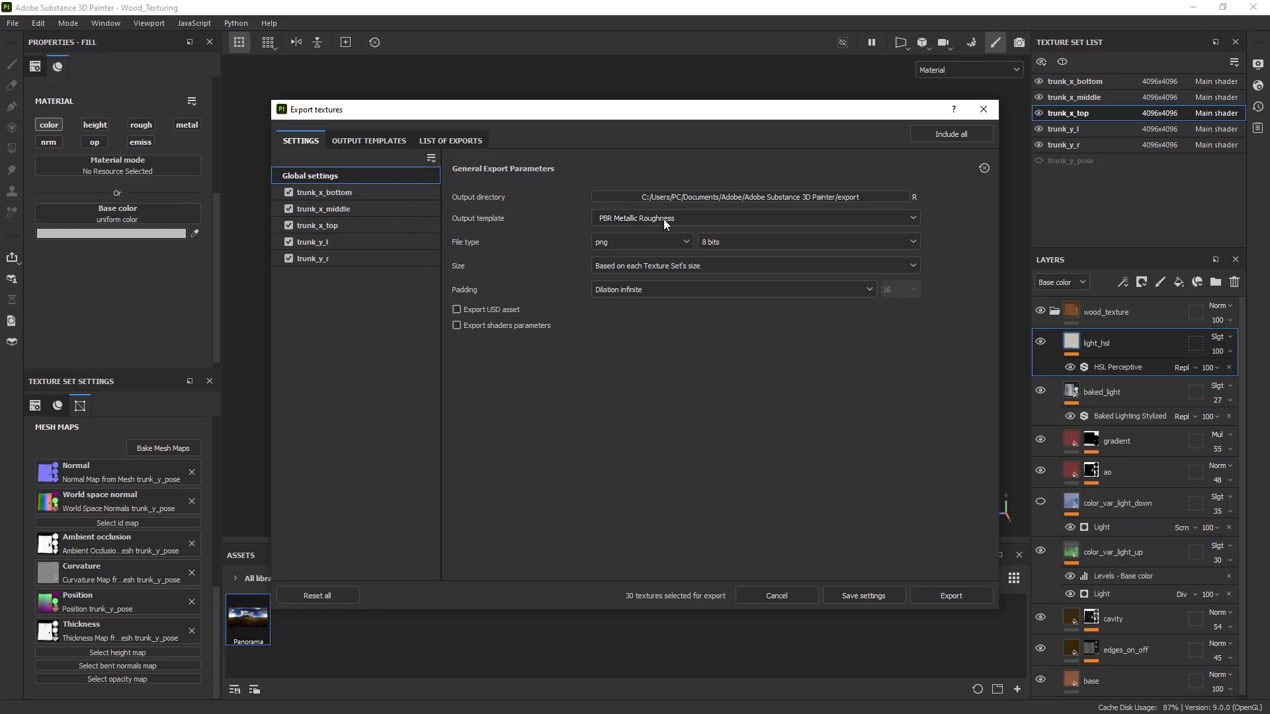
click(658, 266)
click(659, 265)
click(659, 266)
click(626, 382)
click(661, 196)
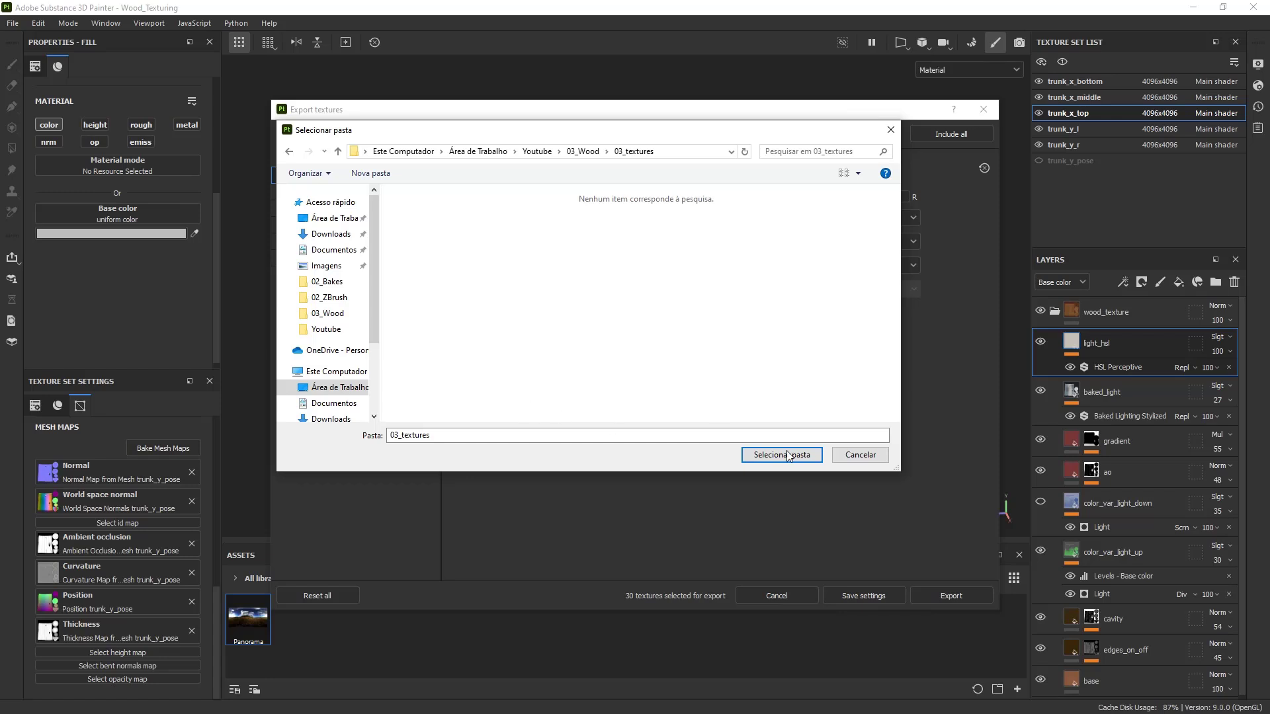
click(789, 456)
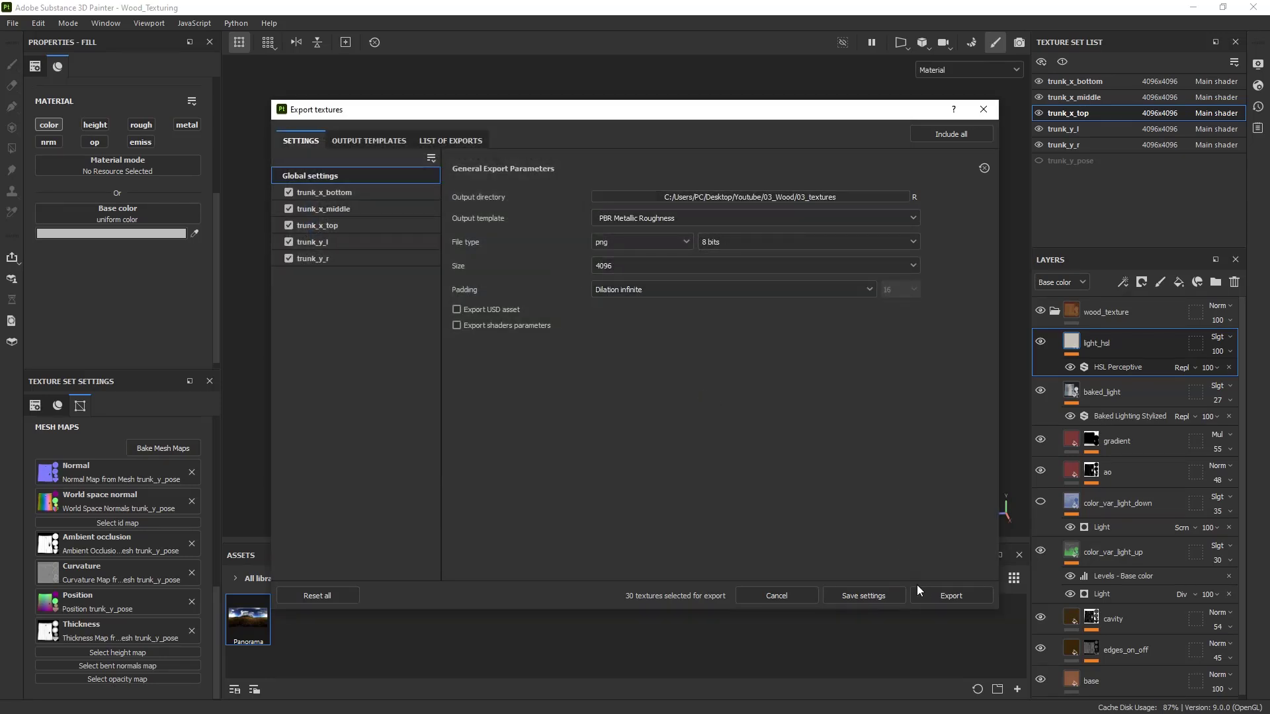
click(933, 590)
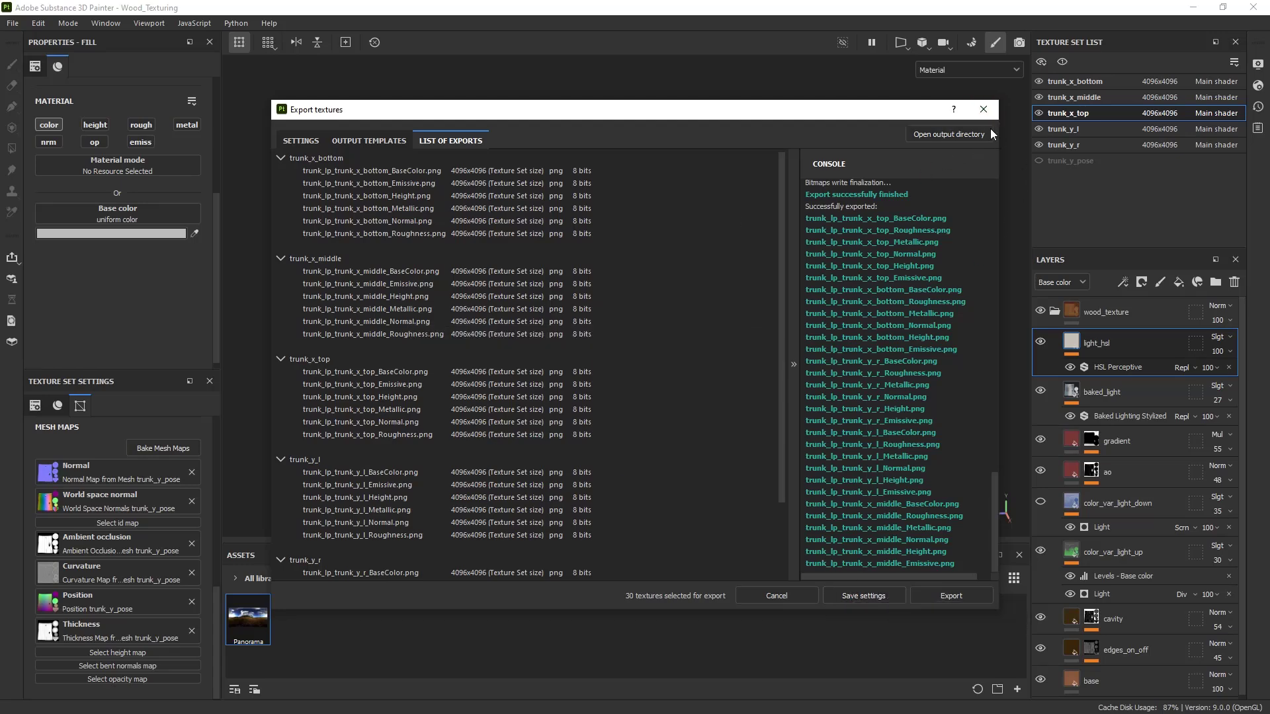
click(983, 109)
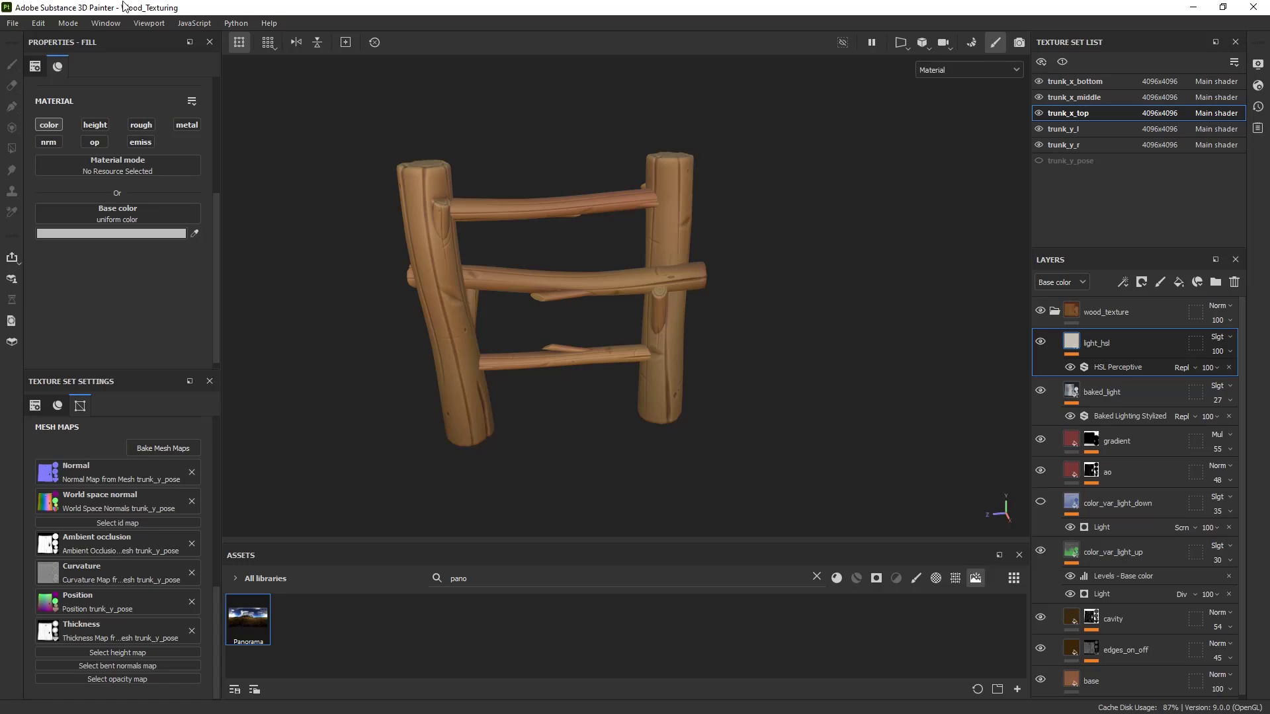
- Reopen Export Textures and exclude the Height and Emissive maps for each trunk texture set
click(12, 23)
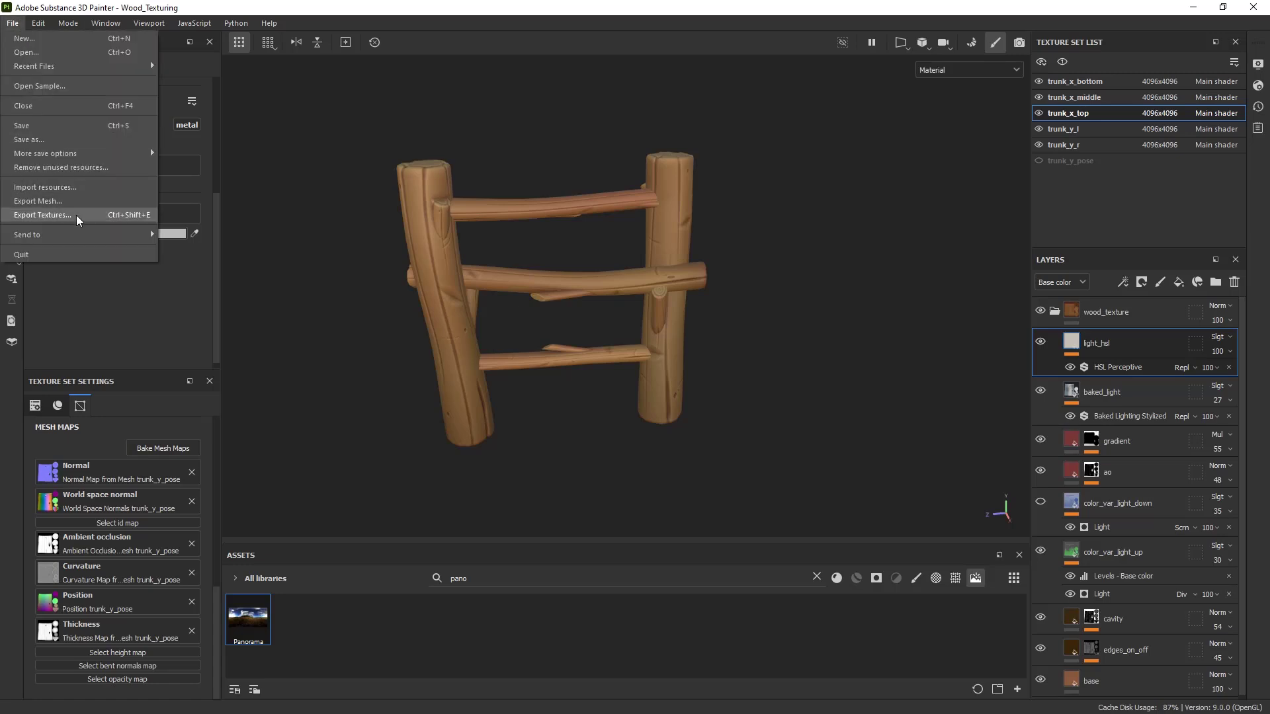
click(72, 213)
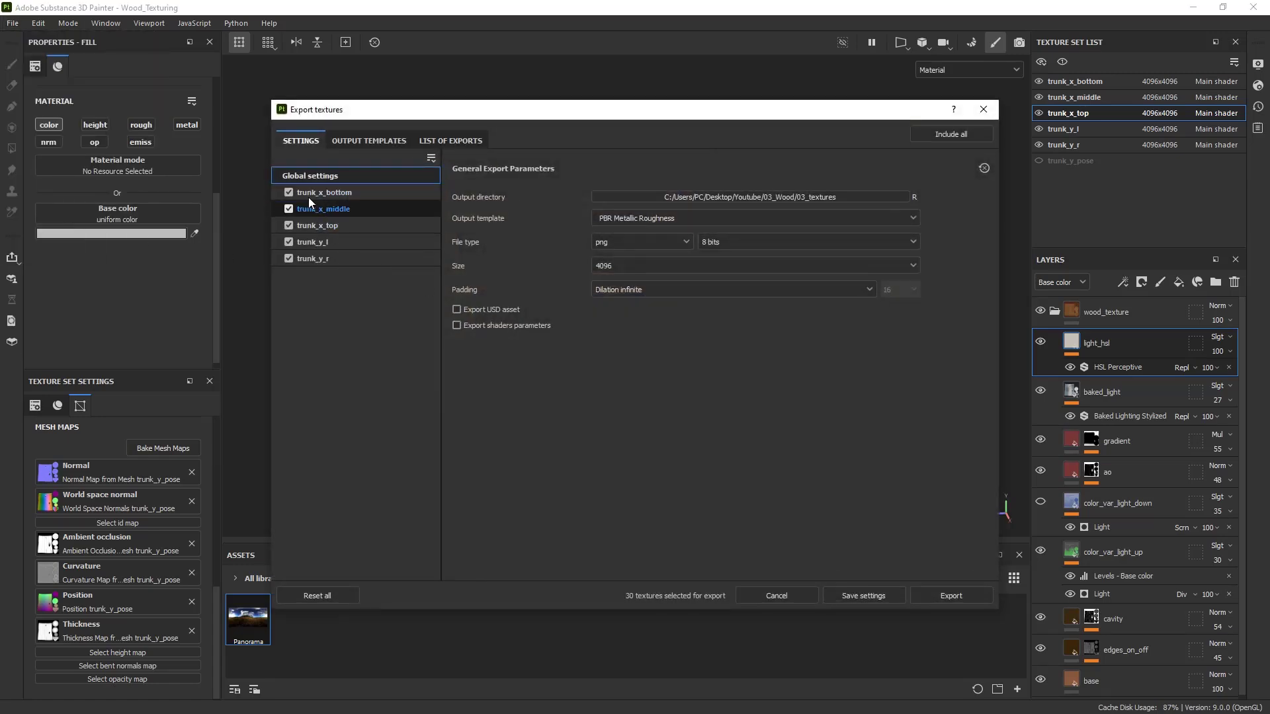
click(308, 195)
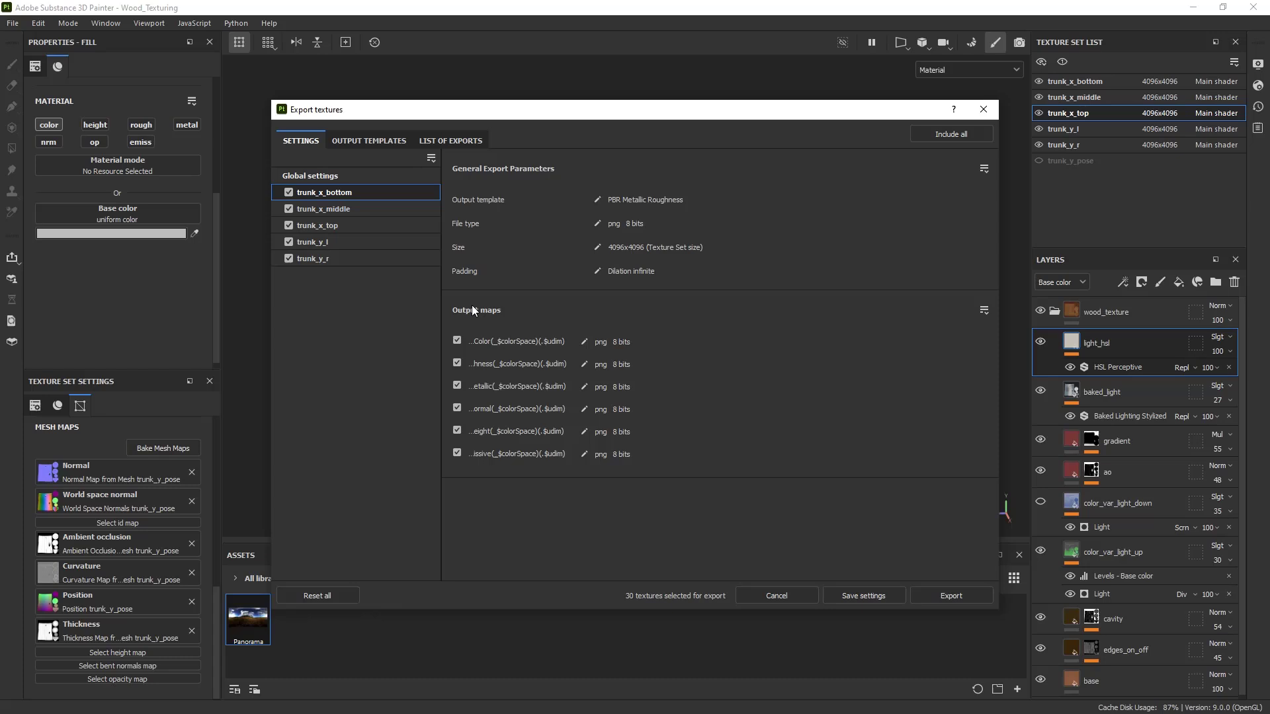
click(457, 431)
click(324, 211)
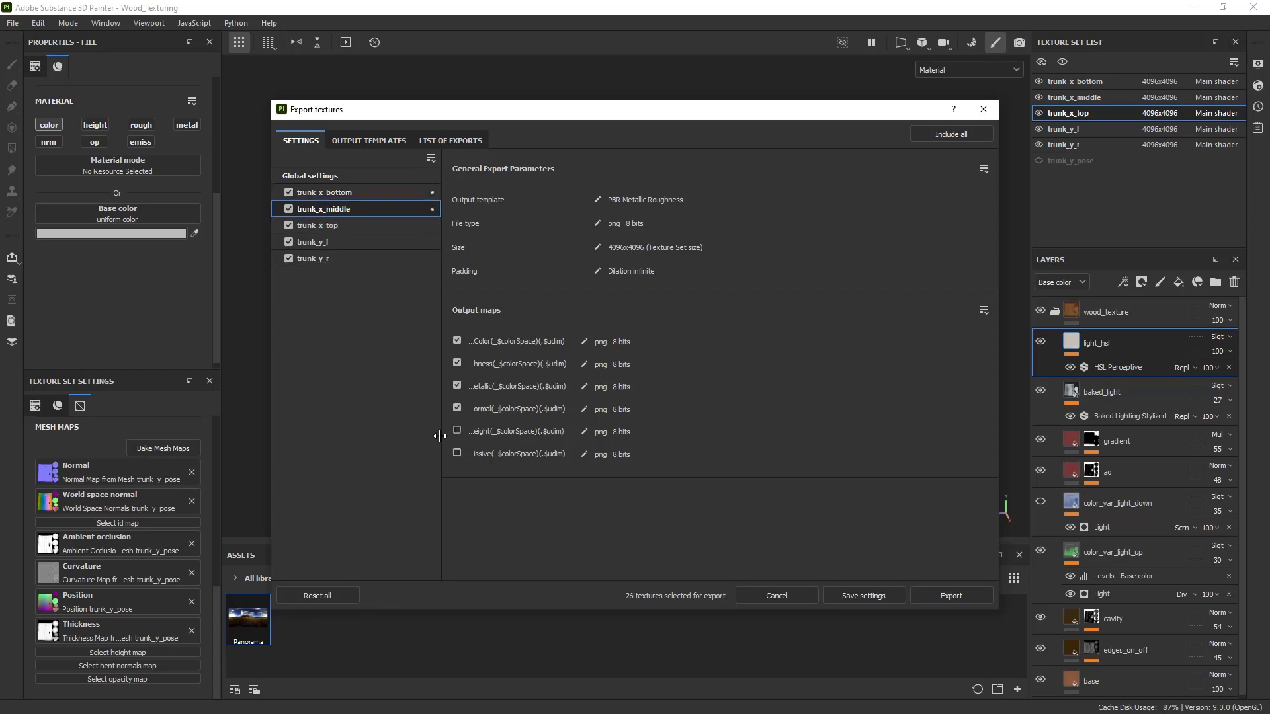
click(321, 226)
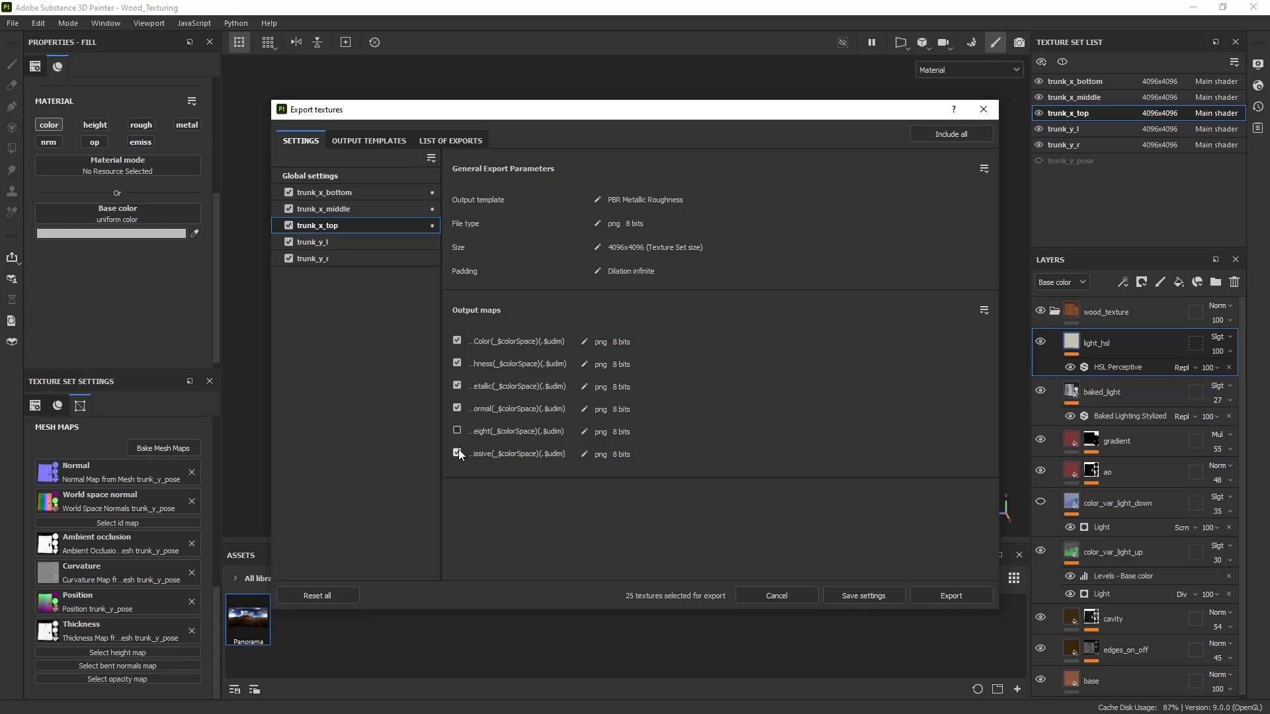
click(328, 244)
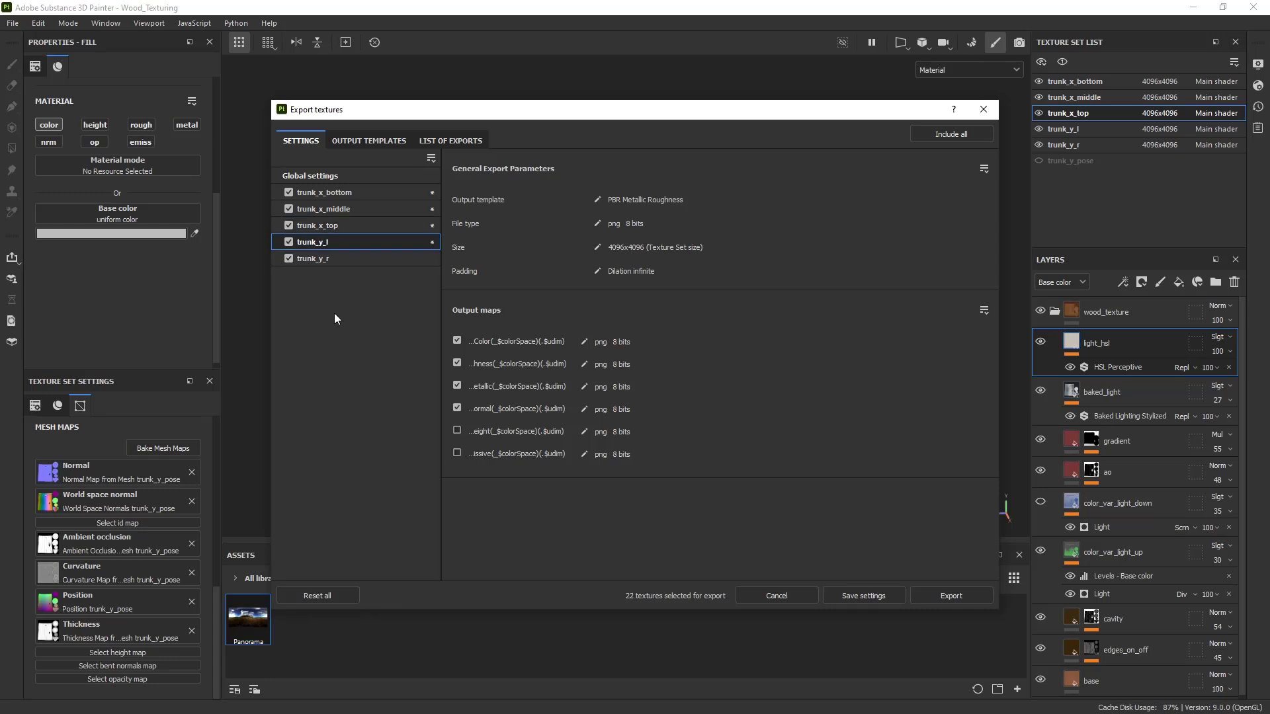
click(332, 256)
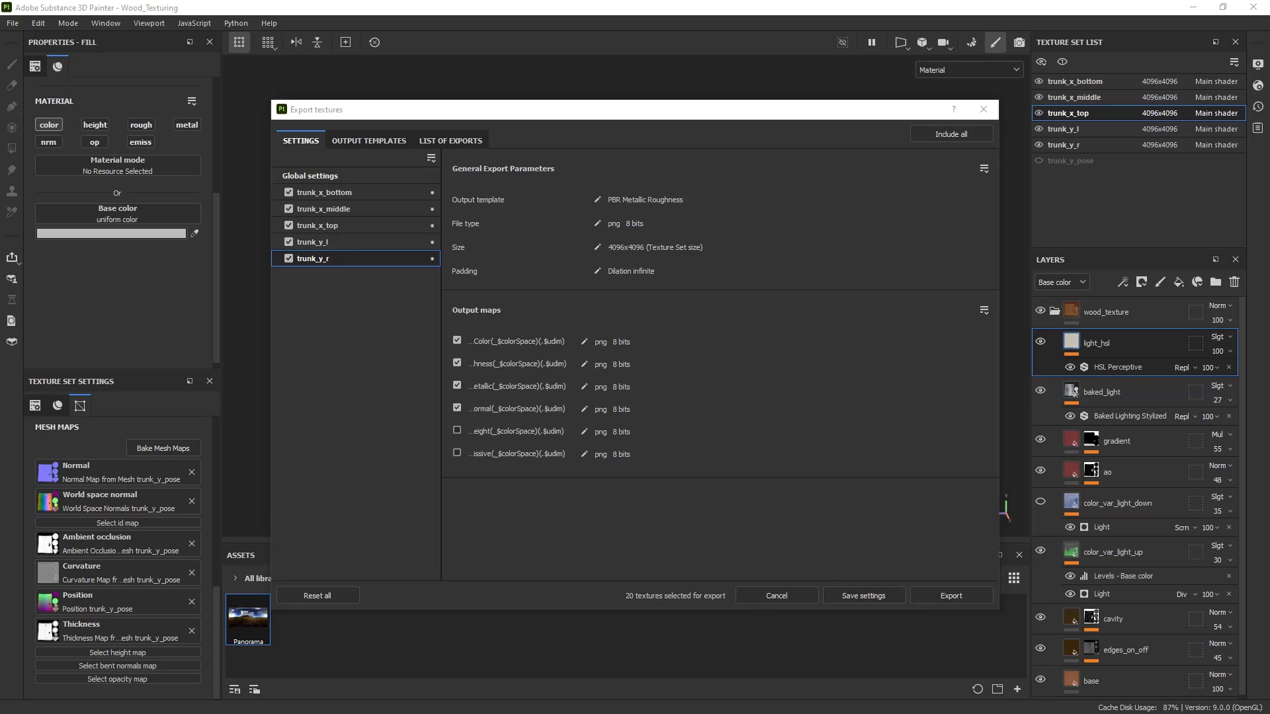
- Delete the 30 previously exported textures from the 03_textures folder in File Explorer
key(alt+Tab)
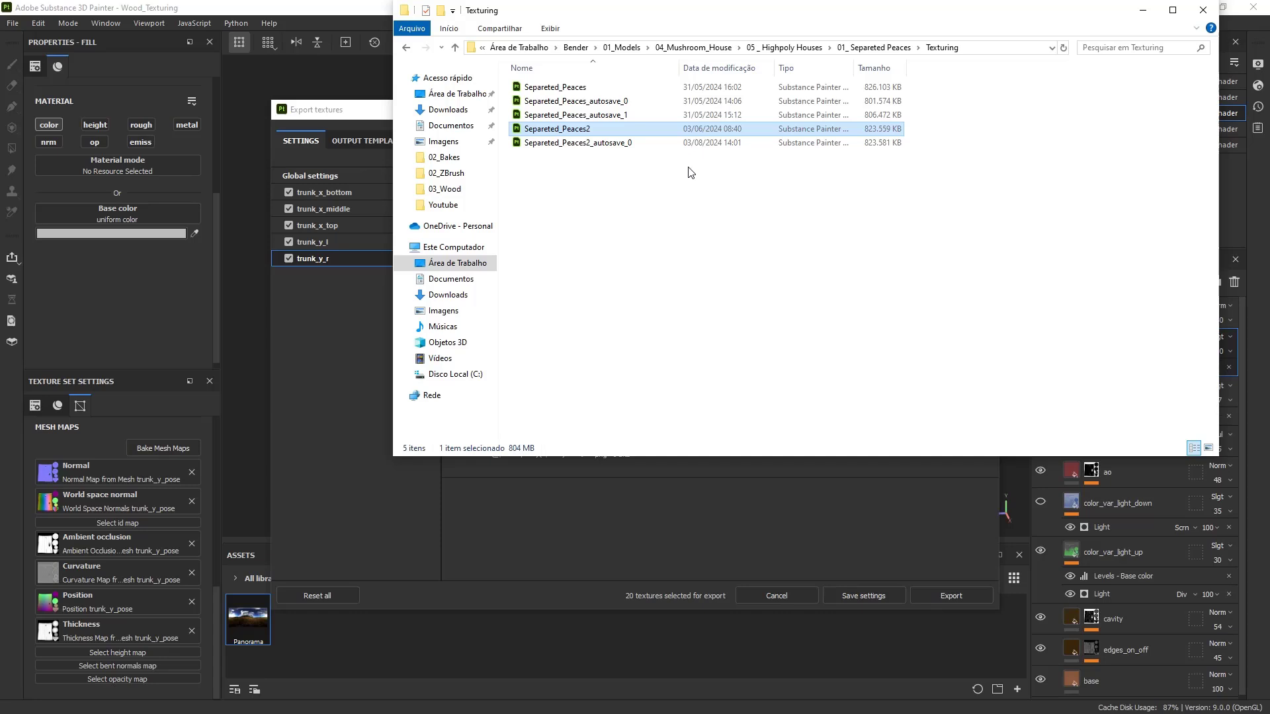
click(993, 49)
text(C:\Users\PC\Desktop\Youtube\03_Wood\03_textures)
key(Return)
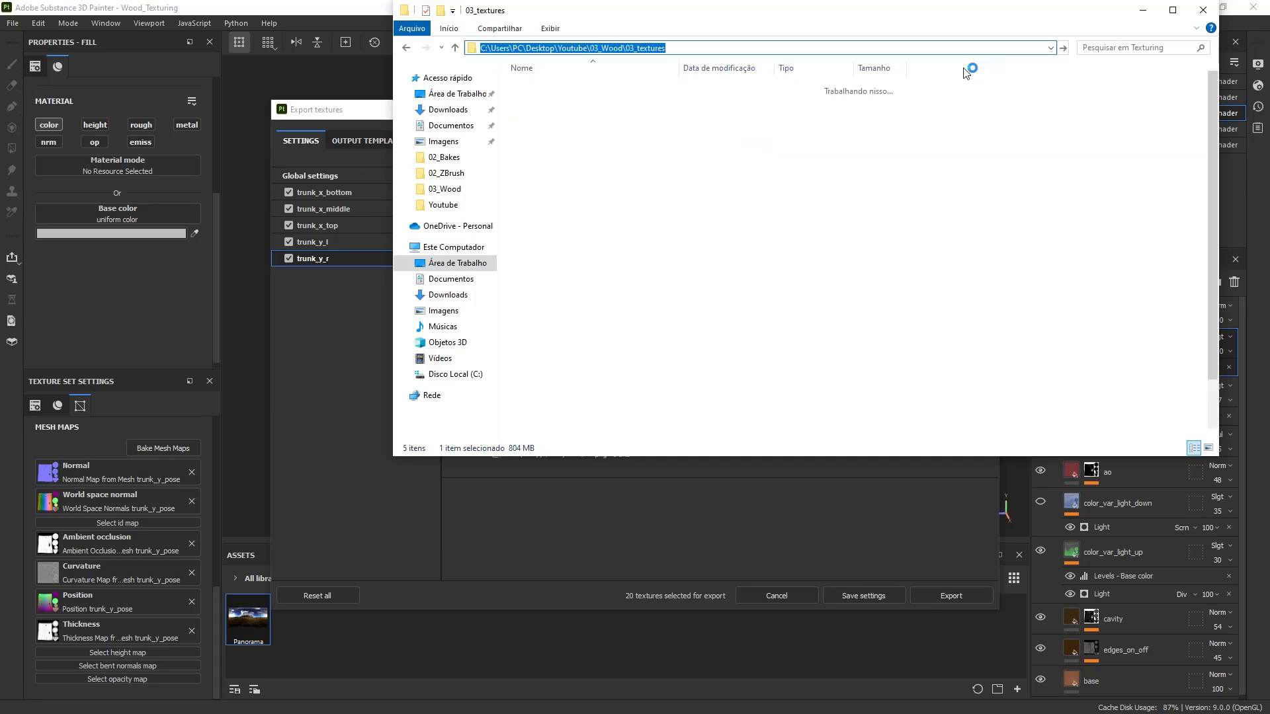
key(ctrl+a)
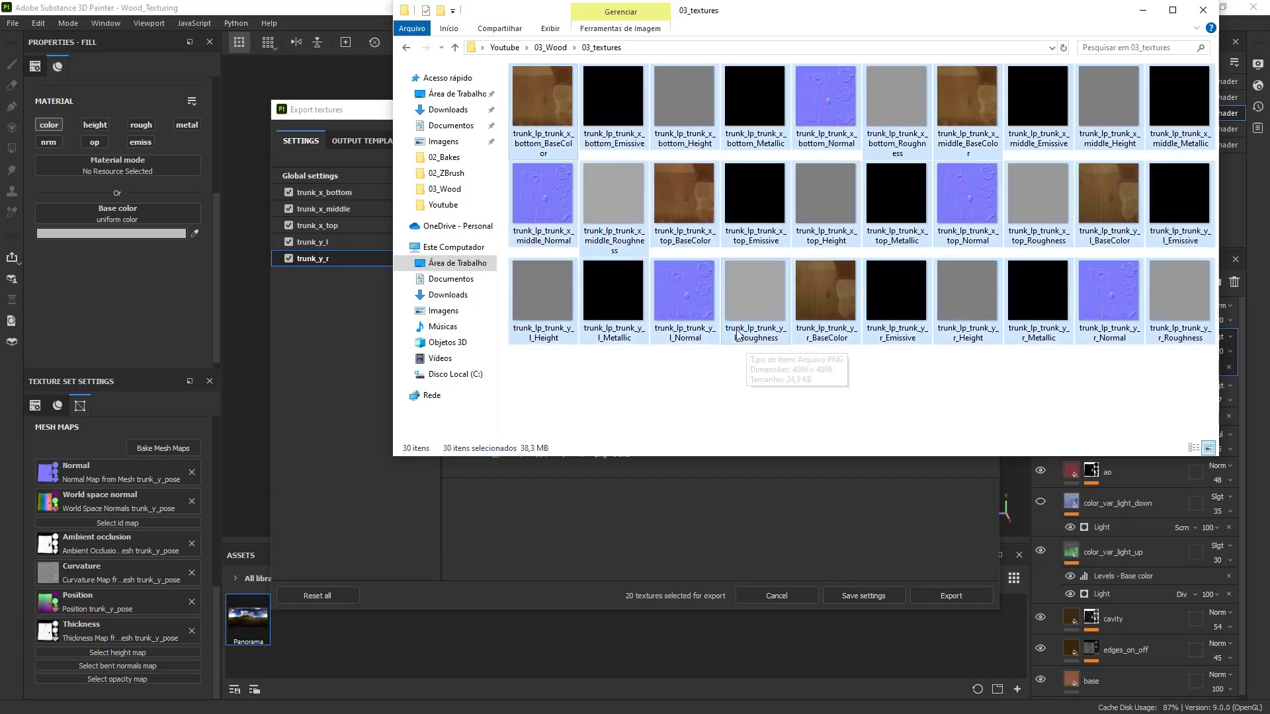
key(Delete)
drag(878, 22, 942, 165)
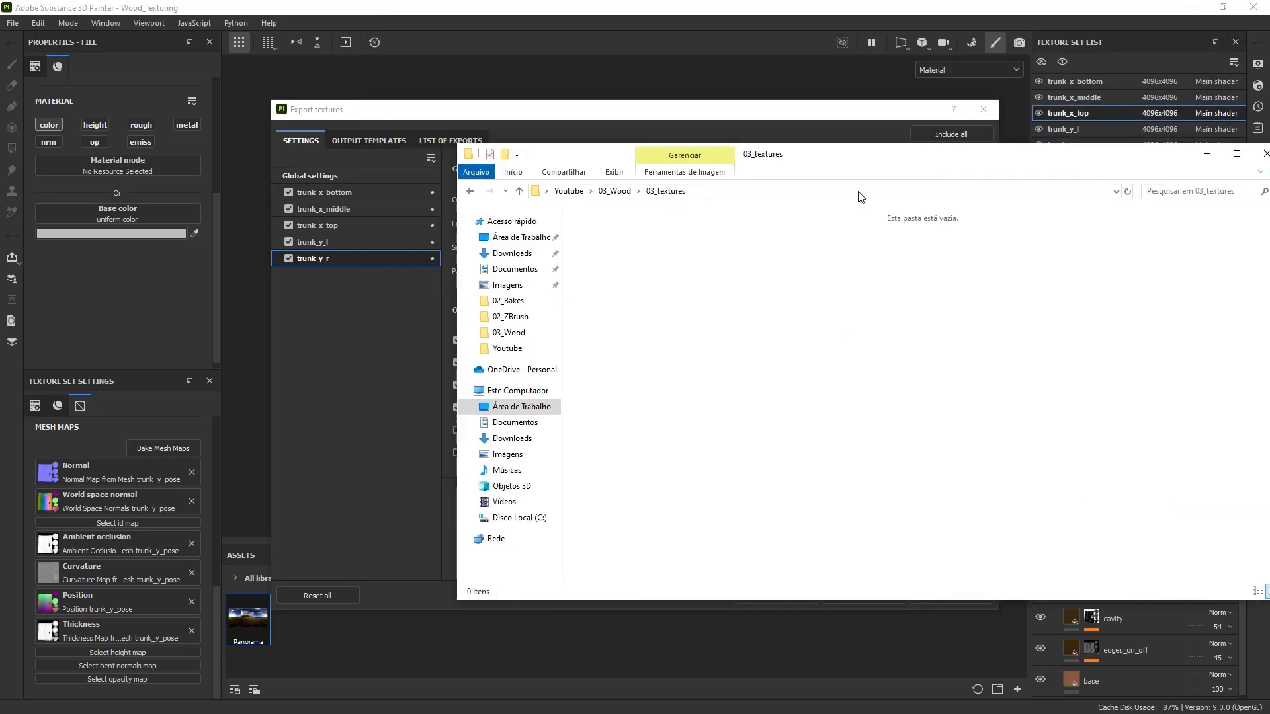
click(766, 198)
- Reselect 03_textures as the output folder, export the 20 textures, and close the dialog
click(630, 117)
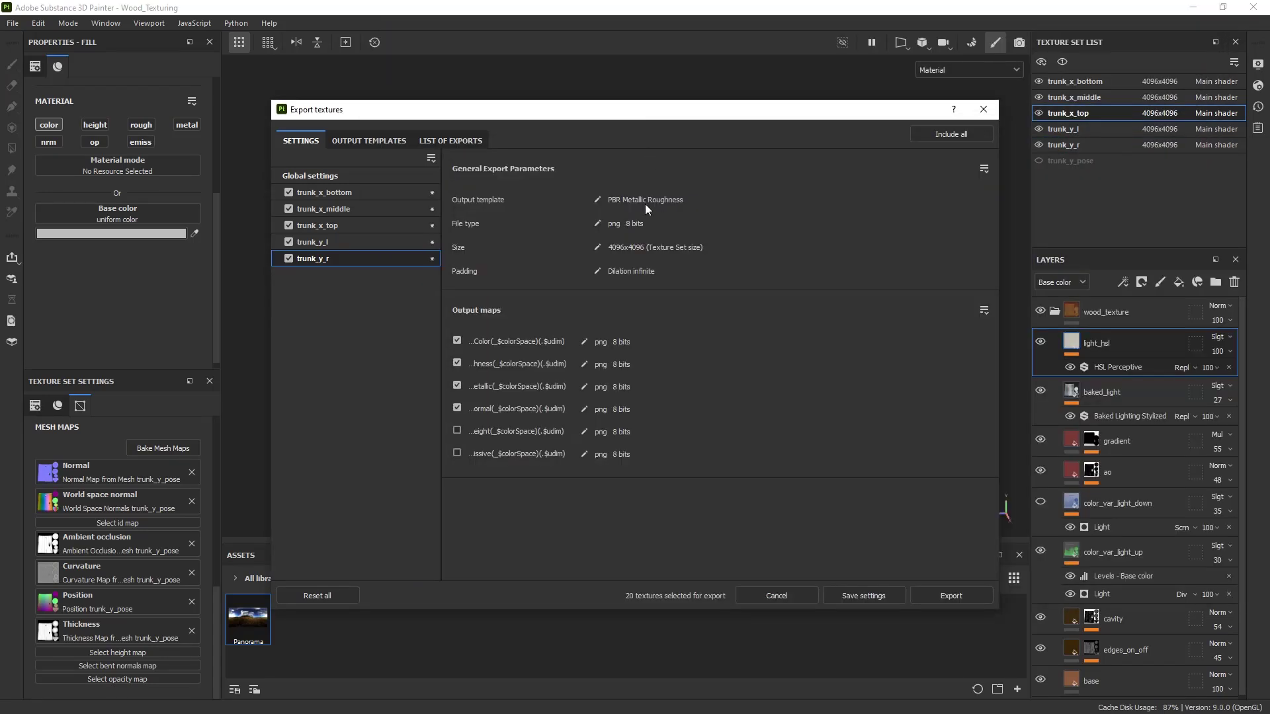
click(356, 174)
click(715, 196)
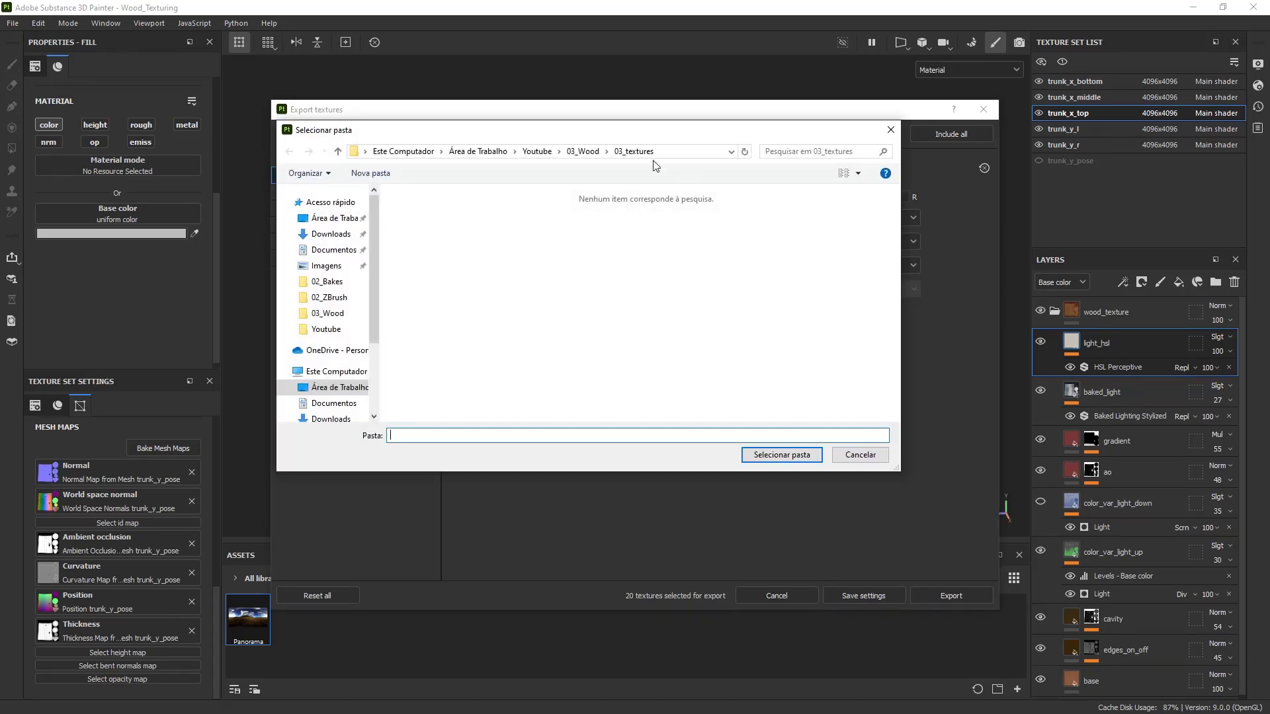
click(668, 156)
click(669, 156)
click(709, 250)
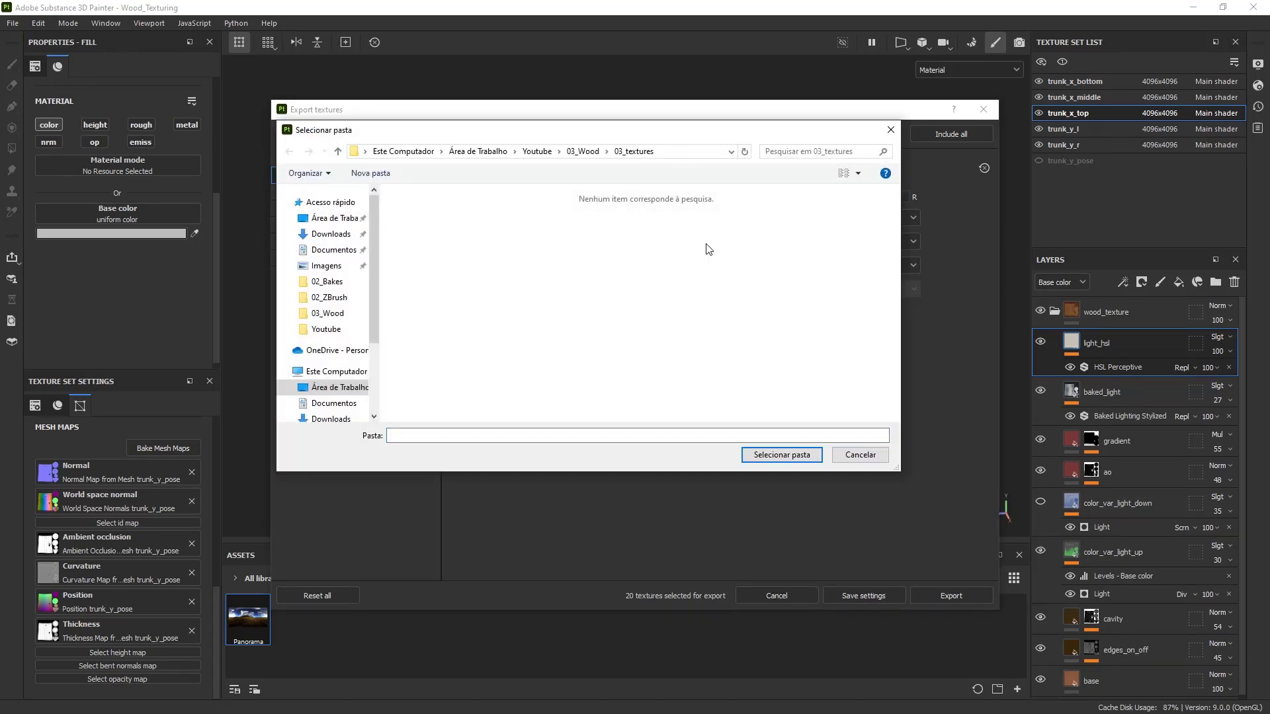
click(801, 454)
click(938, 589)
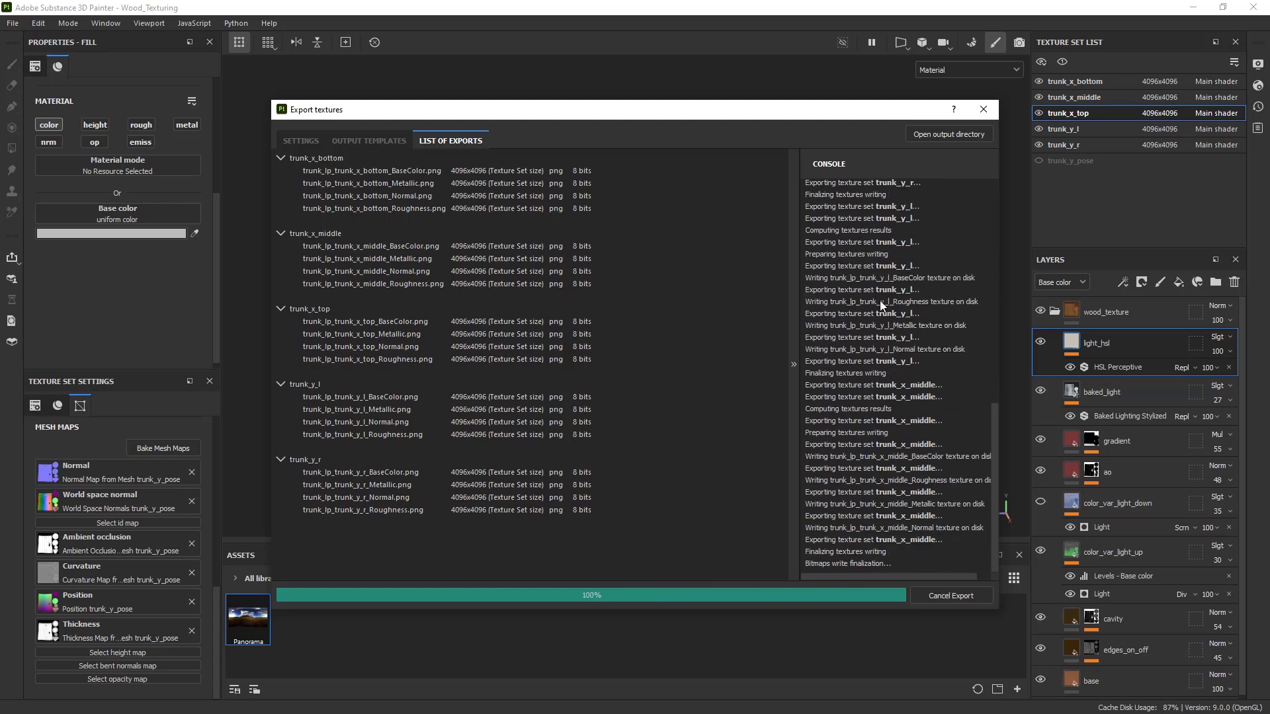
click(982, 110)
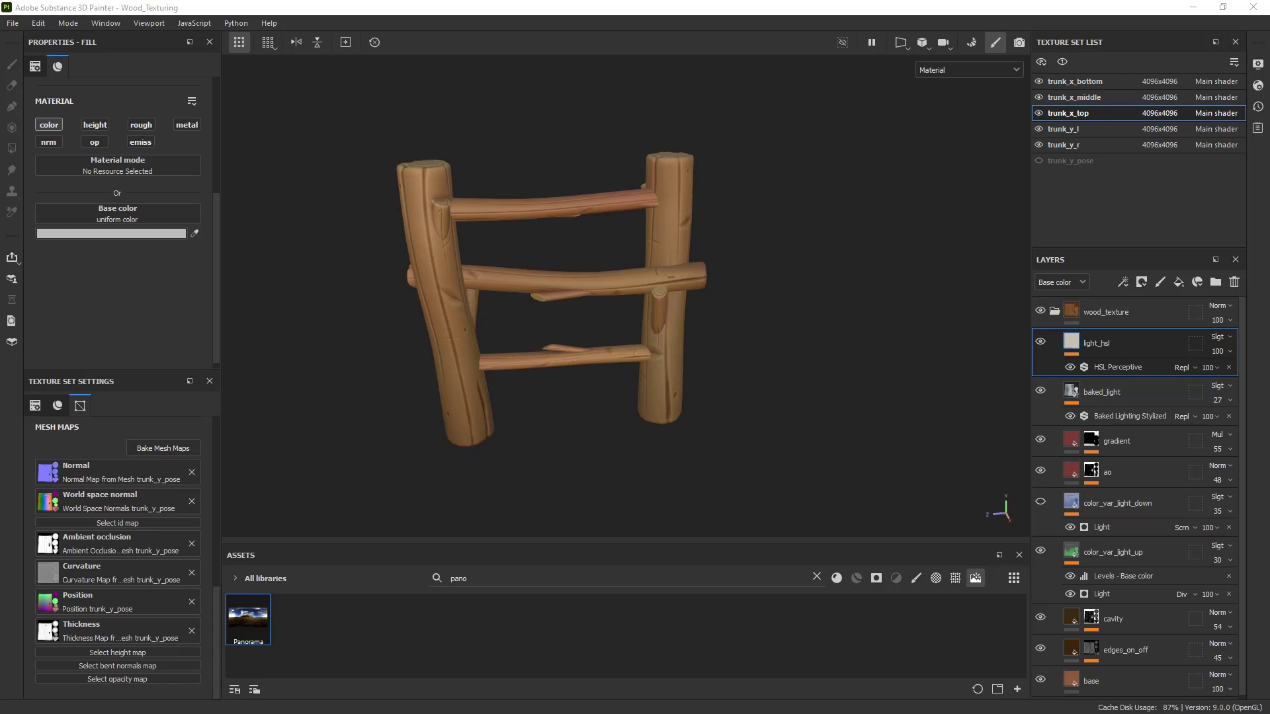
- Bring up the 03_textures window, minimize Substance Painter, and place it beside the fence scene
key(alt+Tab)
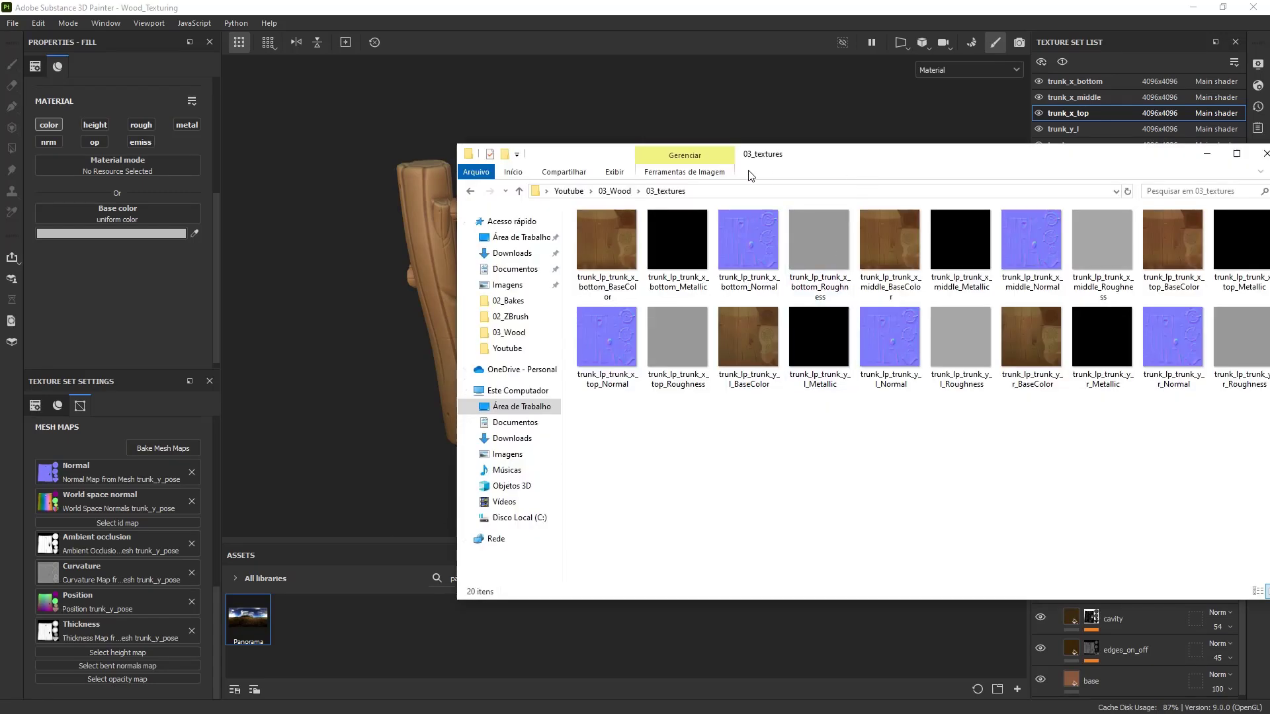
drag(770, 158, 526, 177)
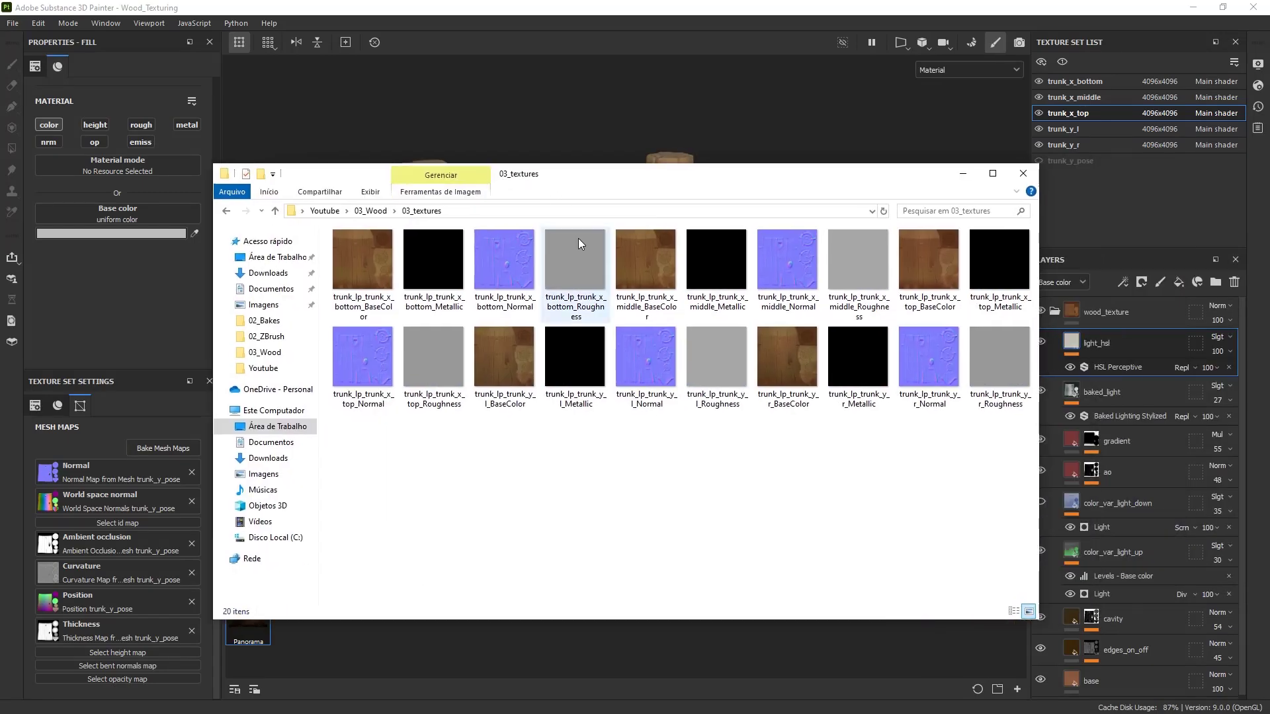
click(1193, 7)
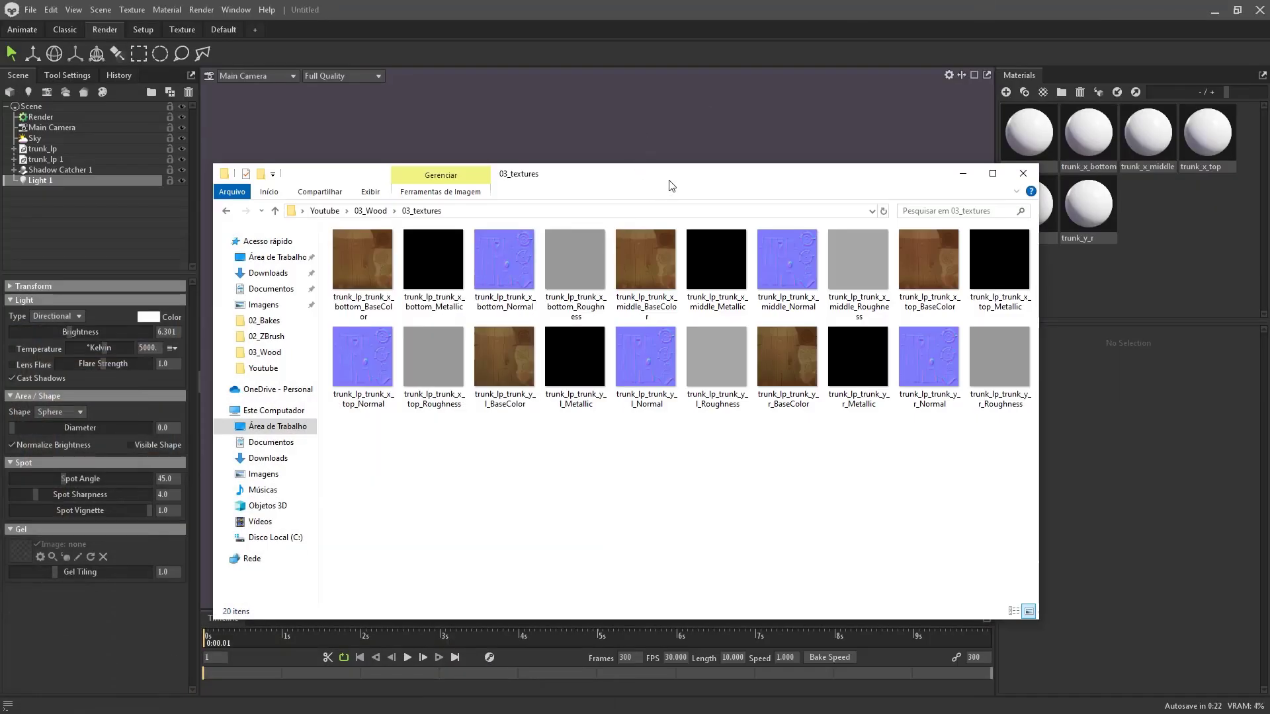
drag(672, 185, 776, 404)
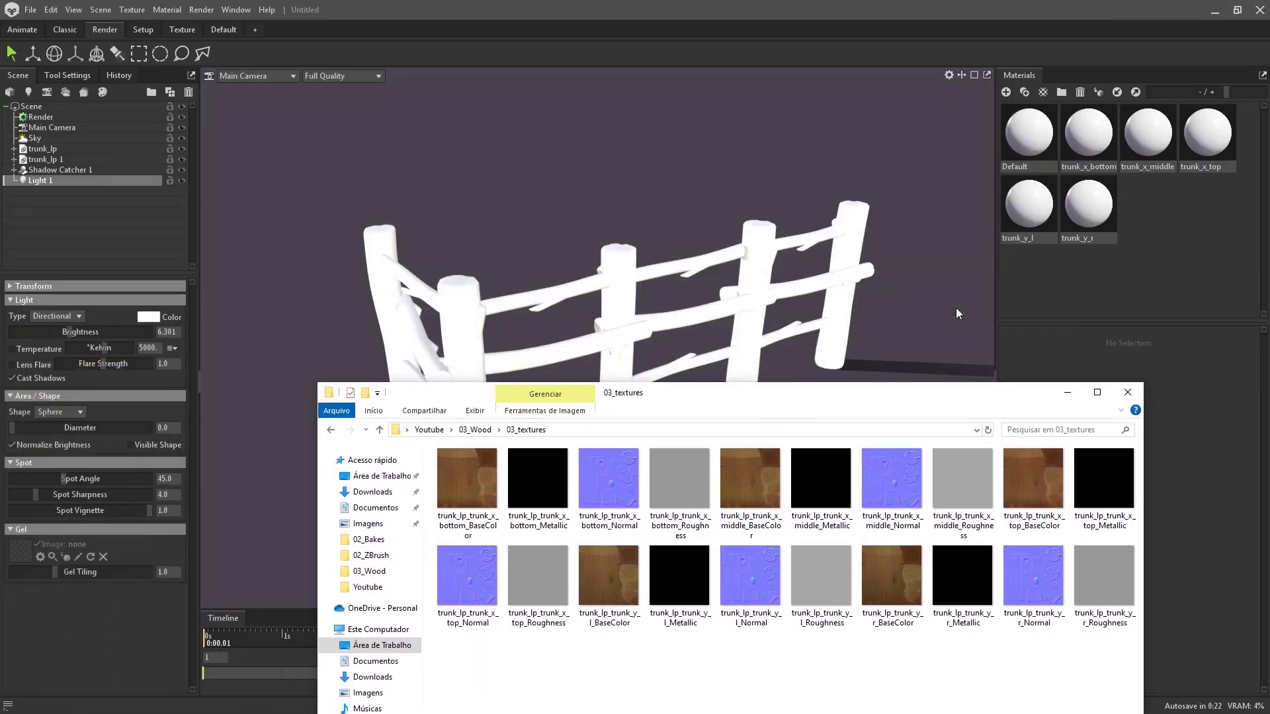
- Assign trunk_lp_trunk_x_bottom_Normal.png as the trunk_x_bottom material's Normal Map
click(1098, 171)
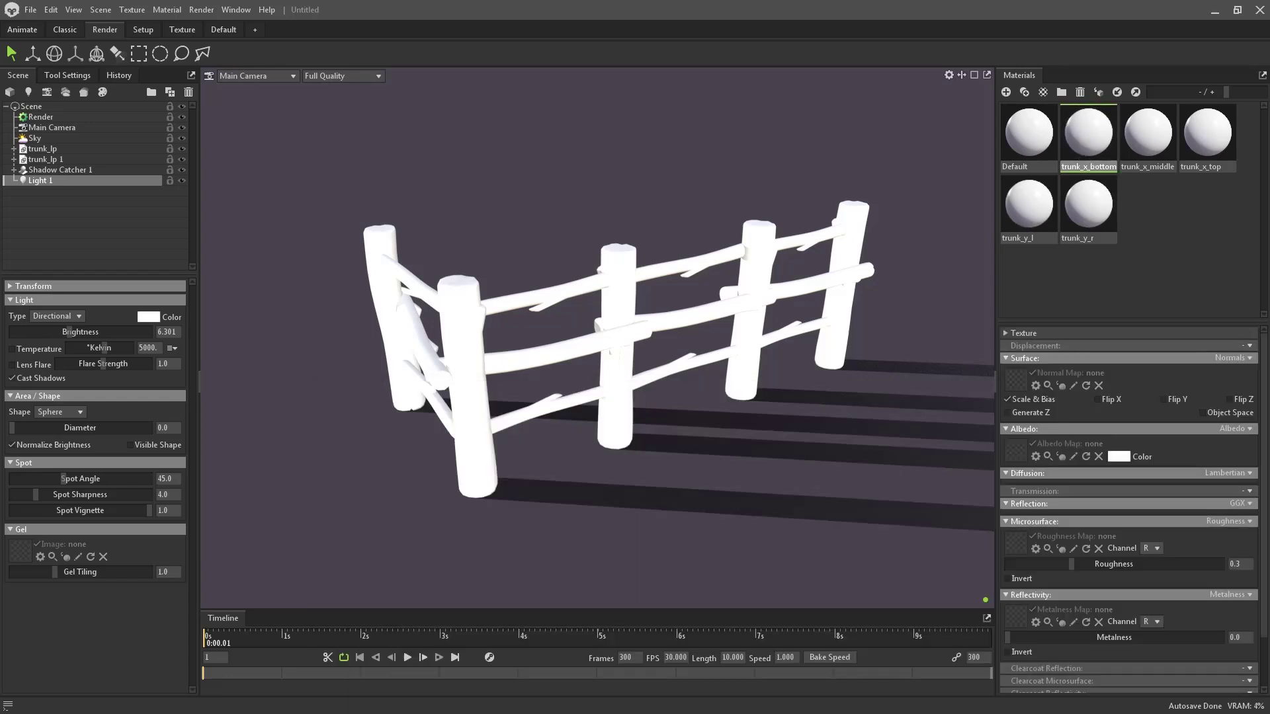
key(alt+Tab)
drag(922, 400, 806, 317)
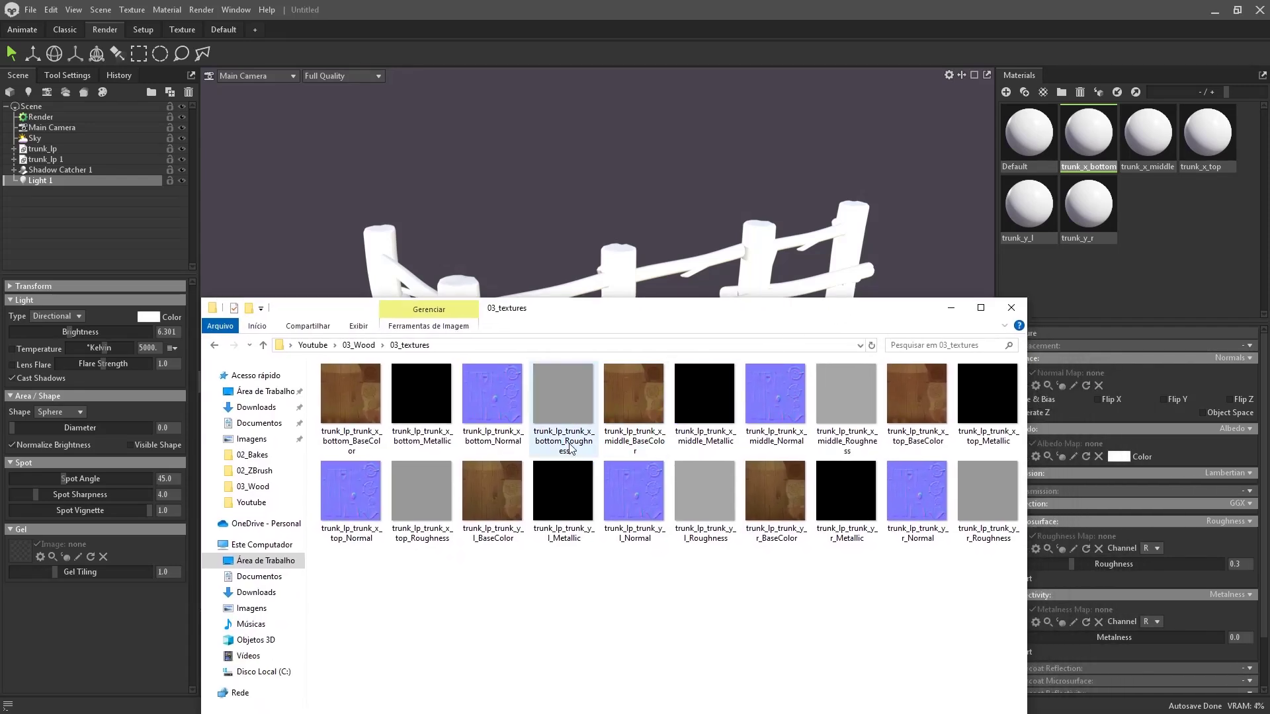
drag(748, 314, 651, 243)
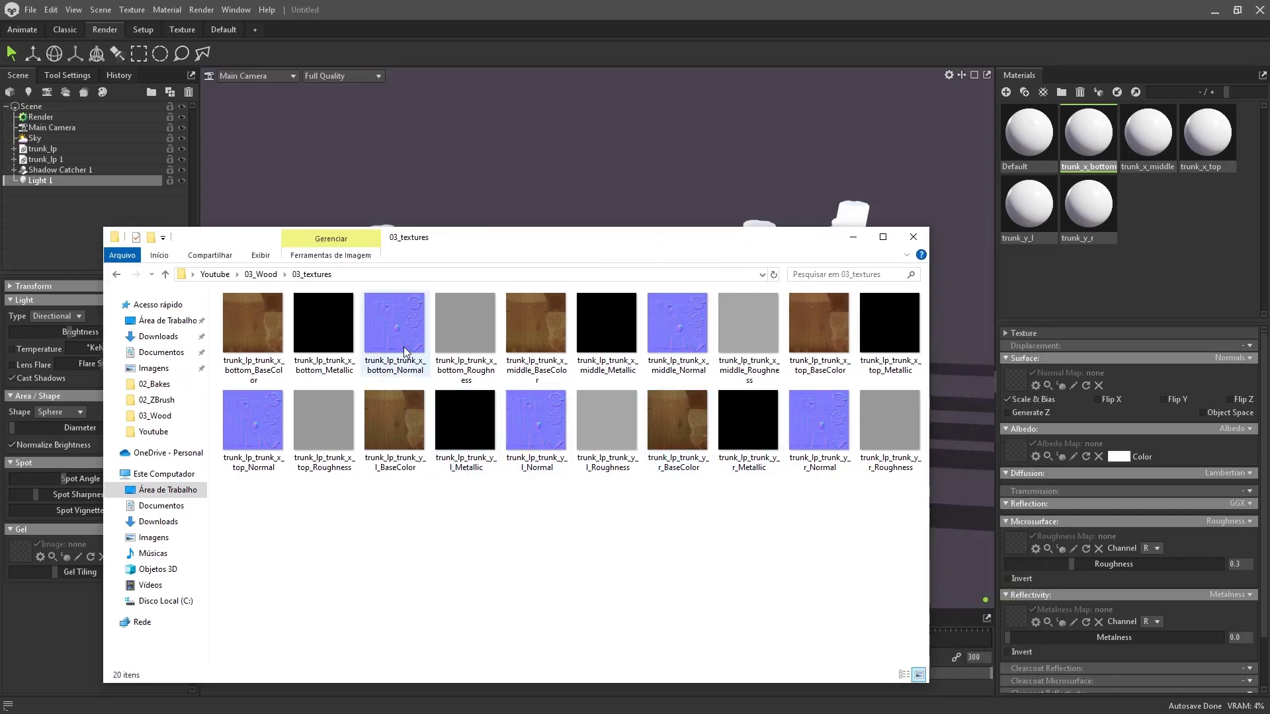
drag(406, 355, 1016, 389)
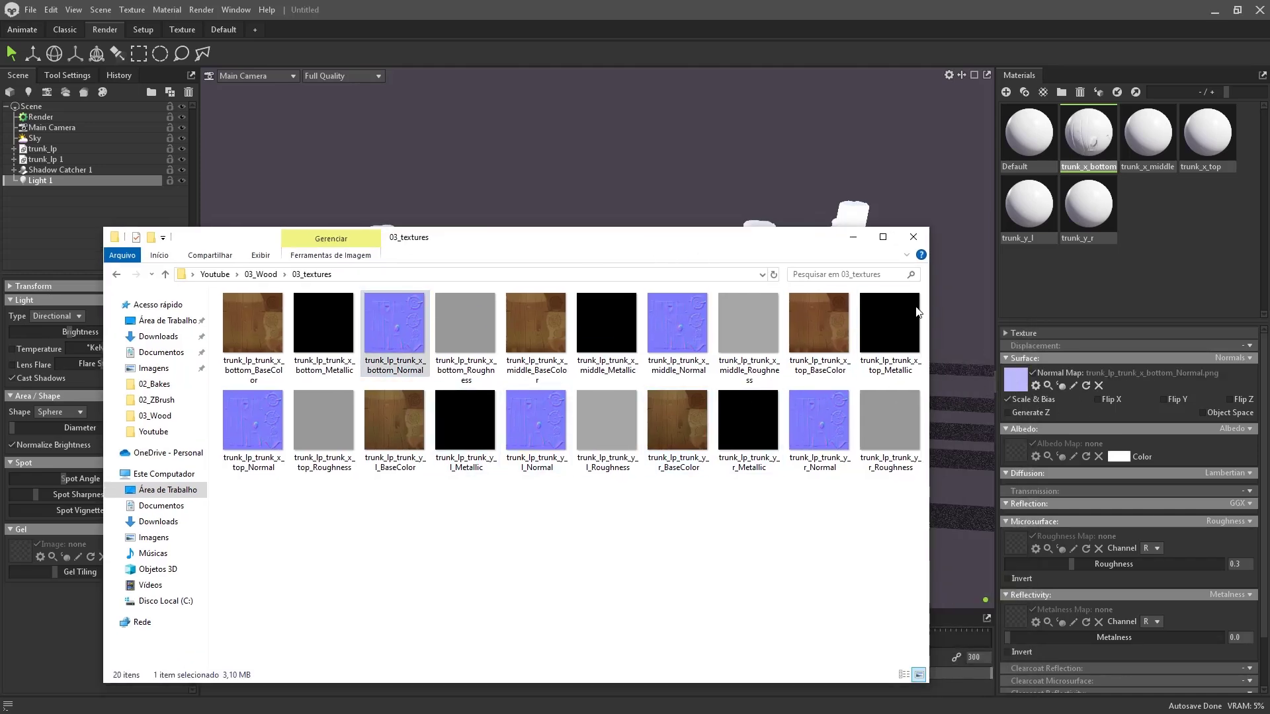
drag(783, 261, 744, 338)
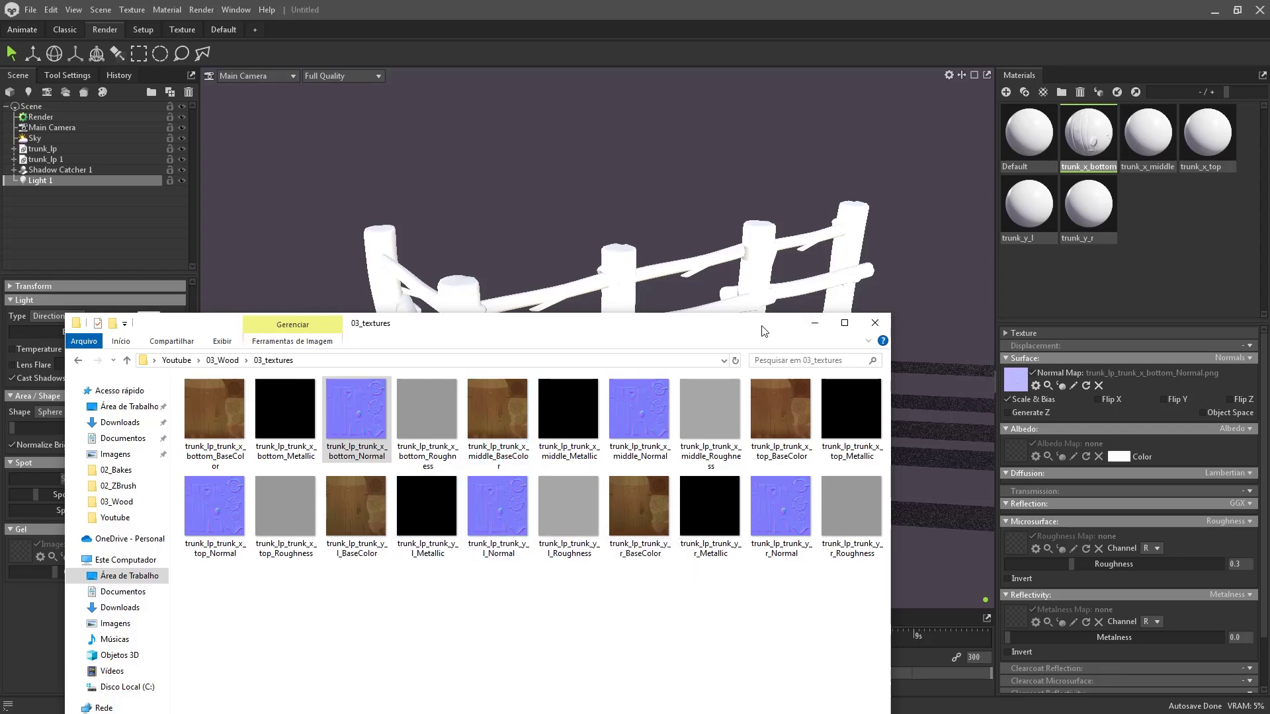
drag(761, 326, 755, 399)
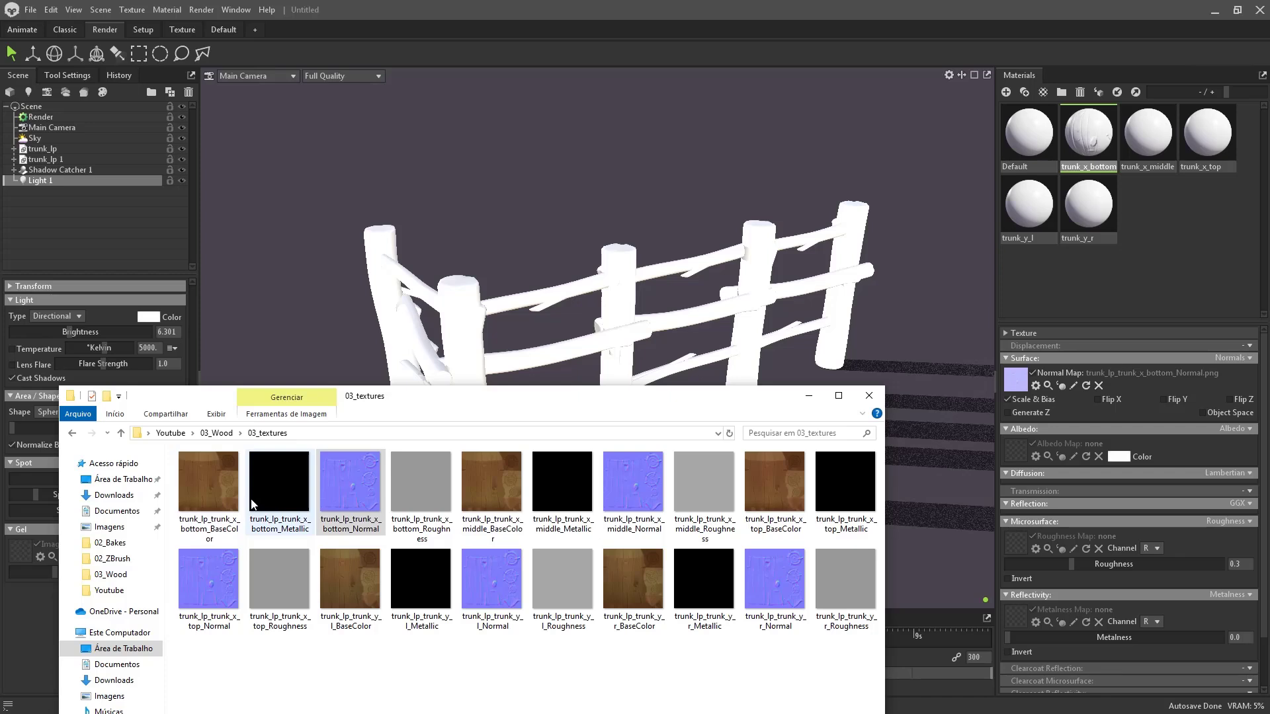
- Select the twelve bottom, middle, top and l_ Metallic, Normal and Roughness maps and delete them
click(277, 510)
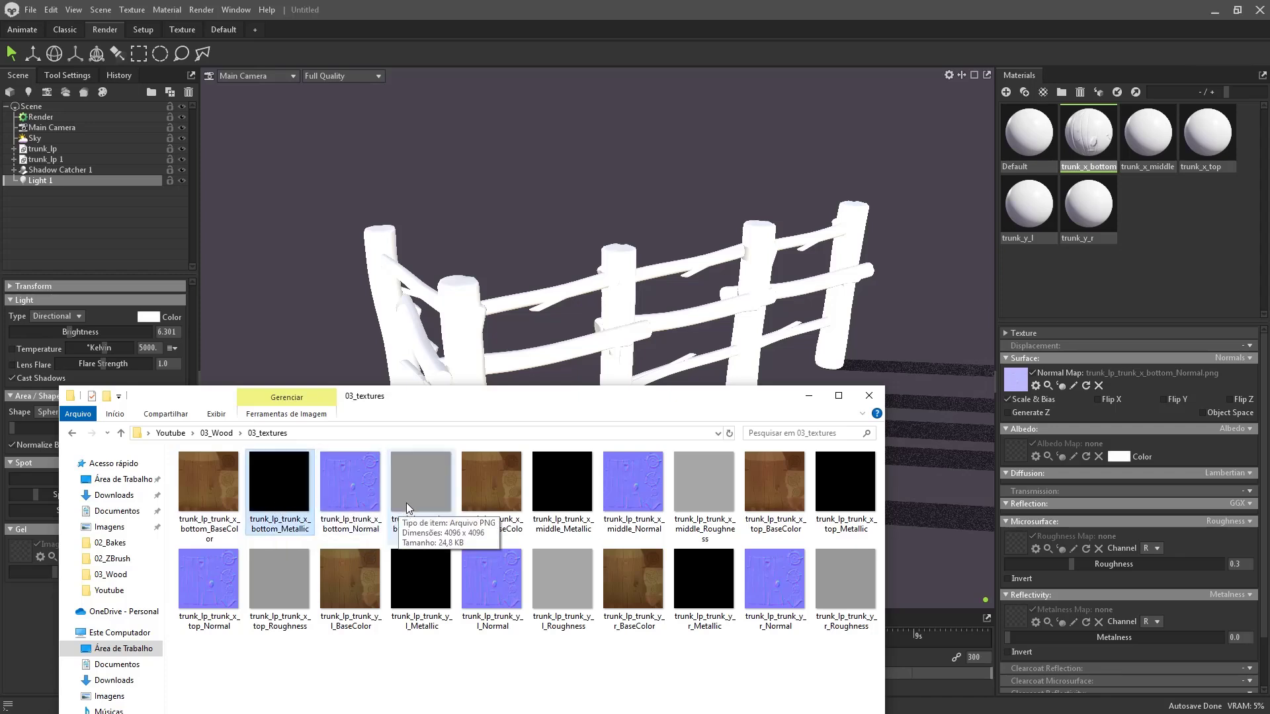
ctrl+click(339, 502)
ctrl+click(423, 494)
ctrl+click(576, 486)
ctrl+click(635, 482)
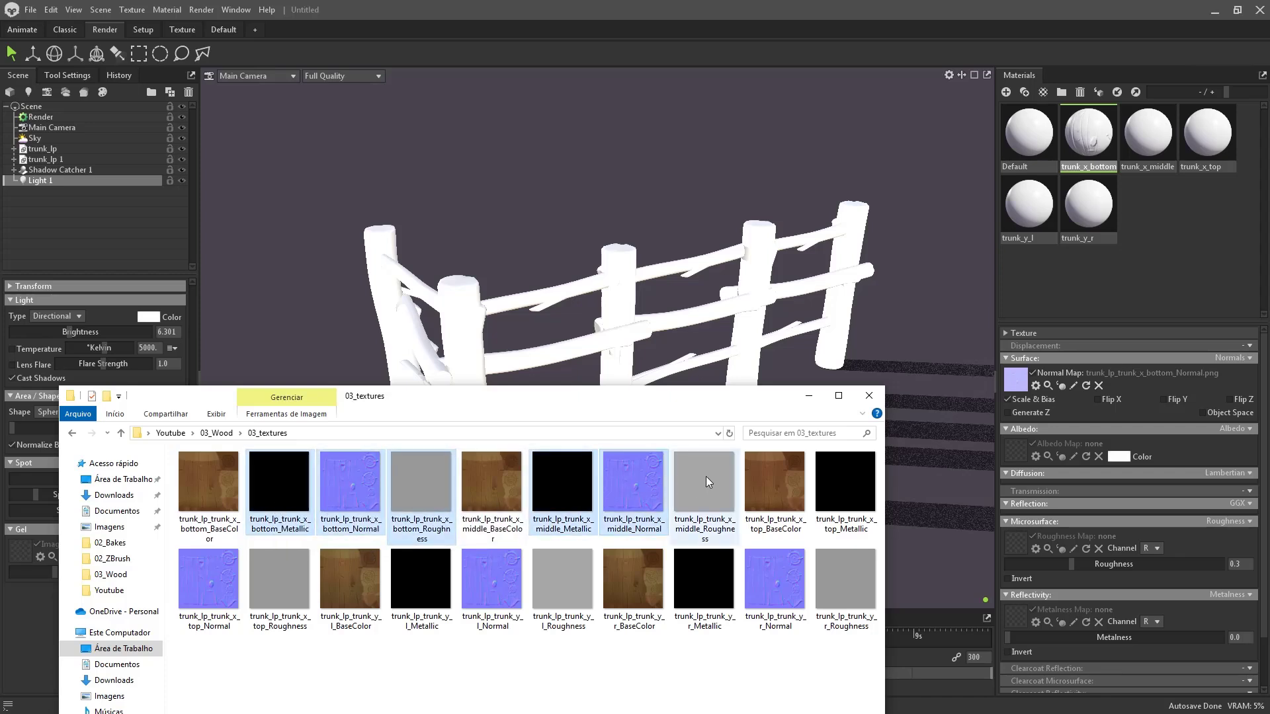
ctrl+click(705, 476)
ctrl+click(848, 485)
ctrl+click(219, 582)
ctrl+click(272, 586)
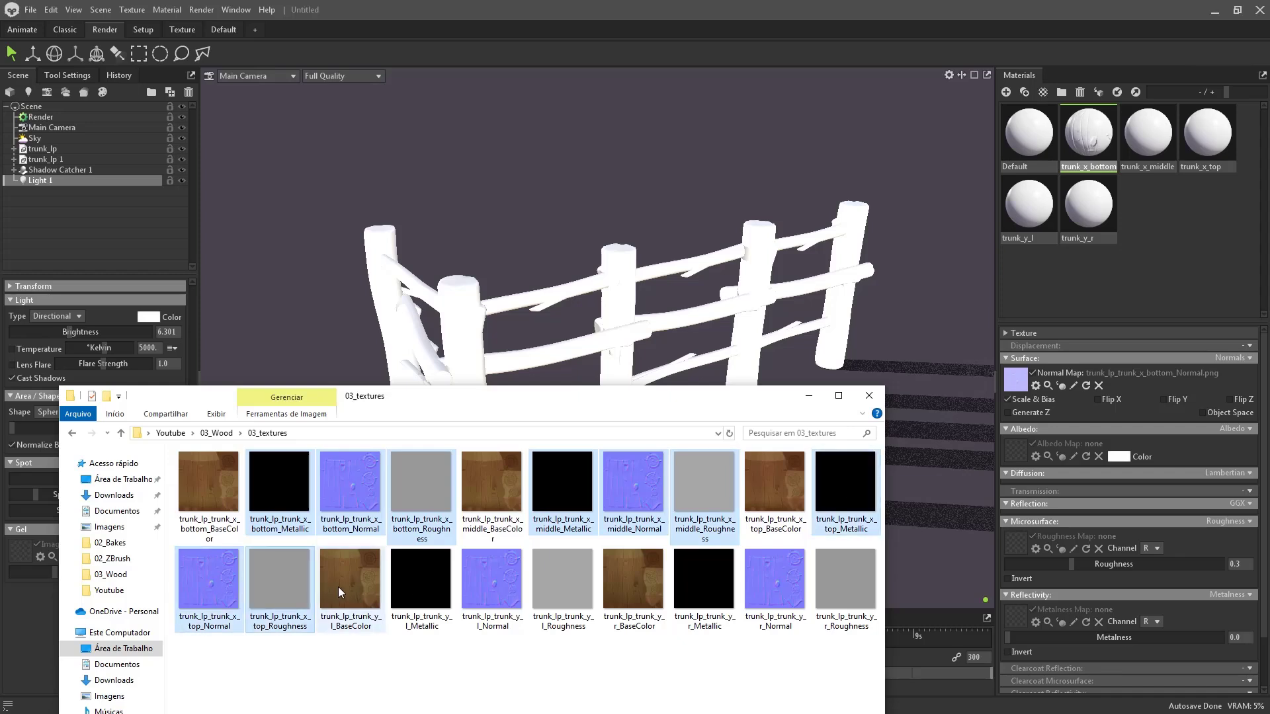
ctrl+click(417, 581)
ctrl+click(499, 589)
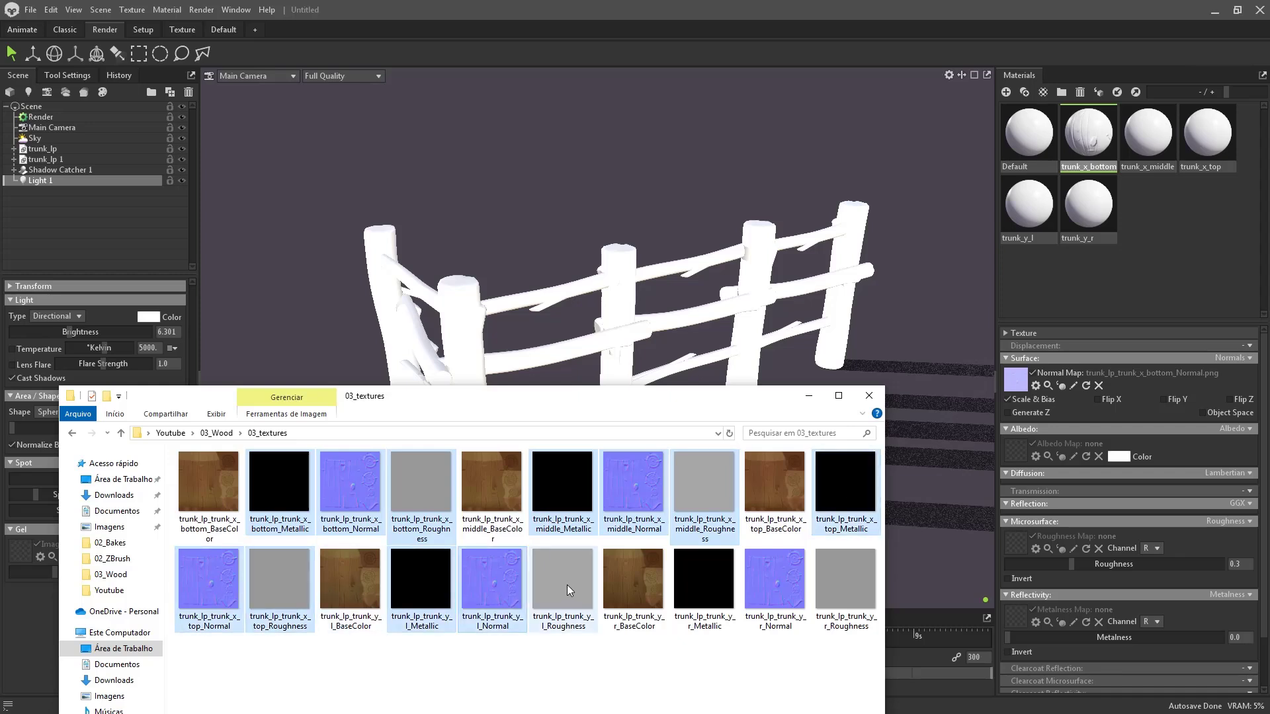
ctrl+click(567, 584)
key(Delete)
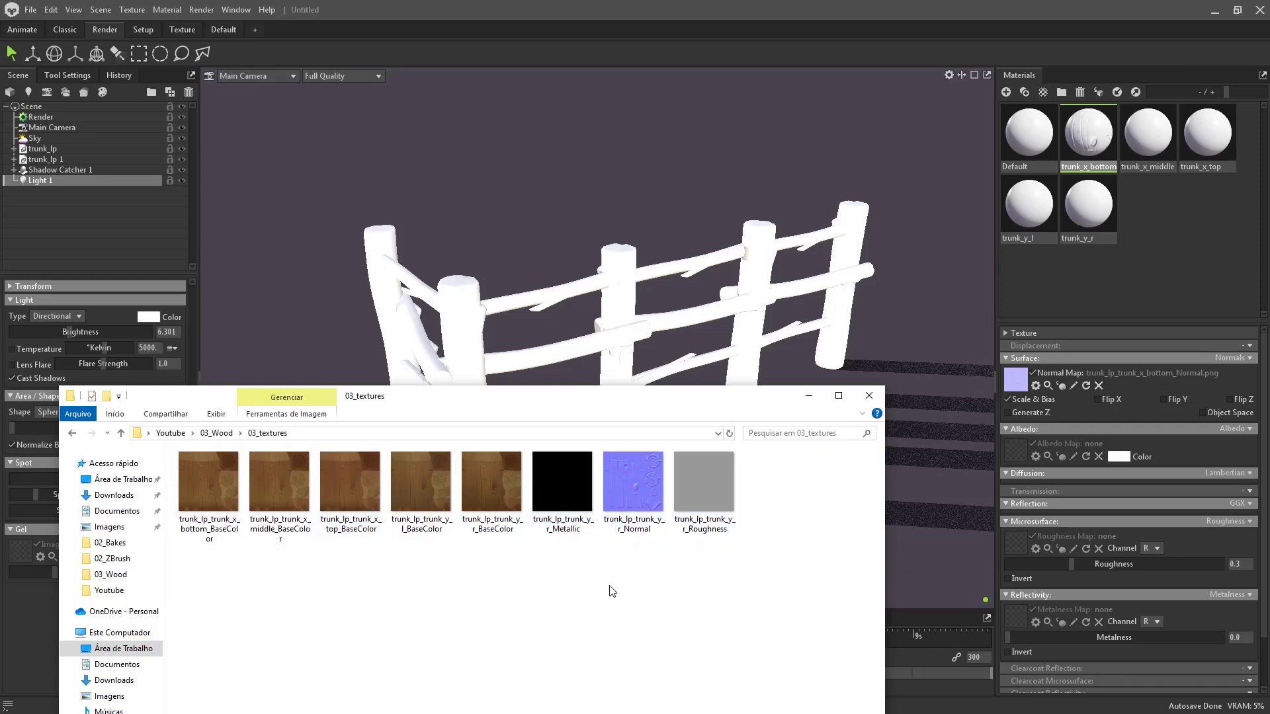
- Assign trunk_y_r's Metallic and Roughness maps plus the bottom BaseColor albedo to trunk_x_bottom
click(224, 536)
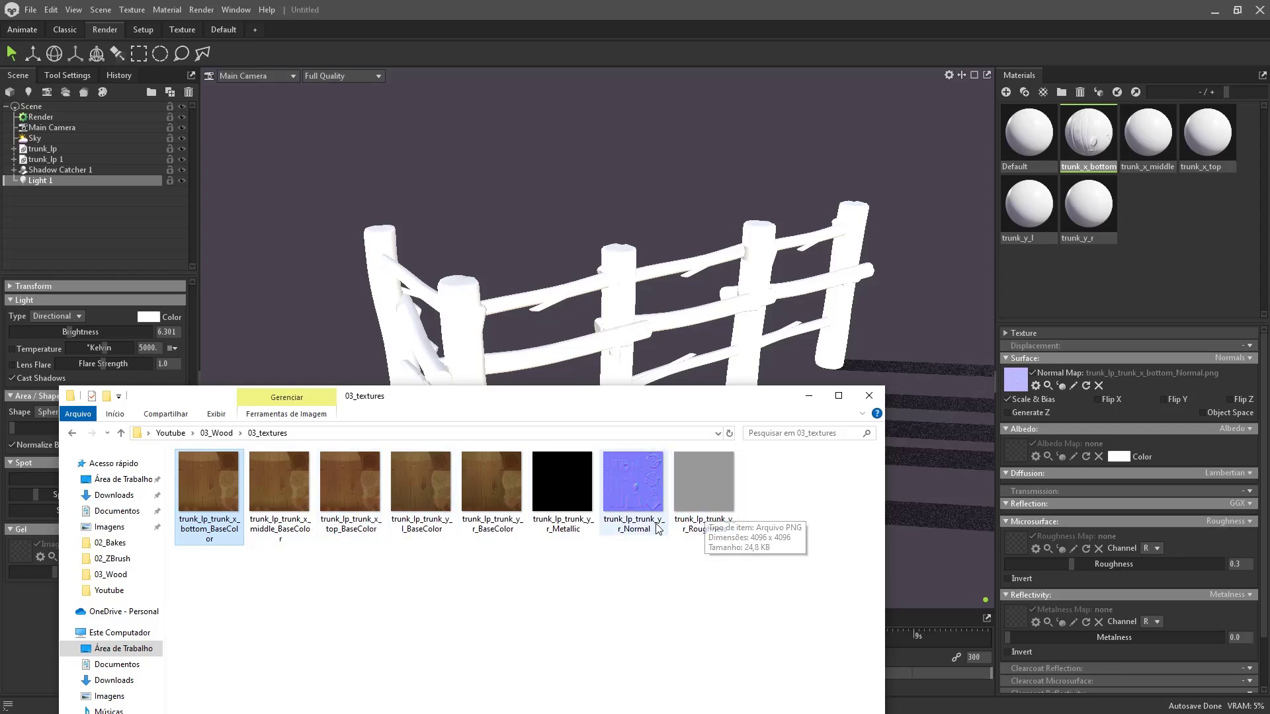
drag(562, 486, 1011, 613)
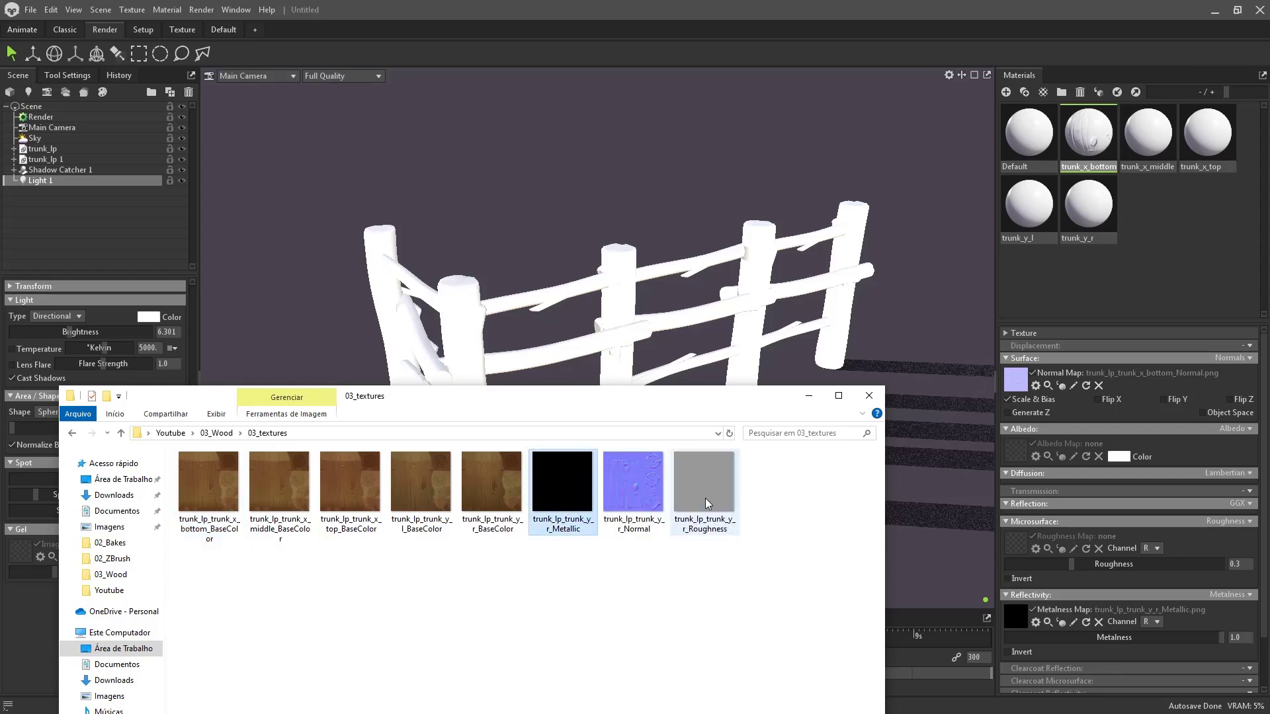
drag(705, 490, 1018, 542)
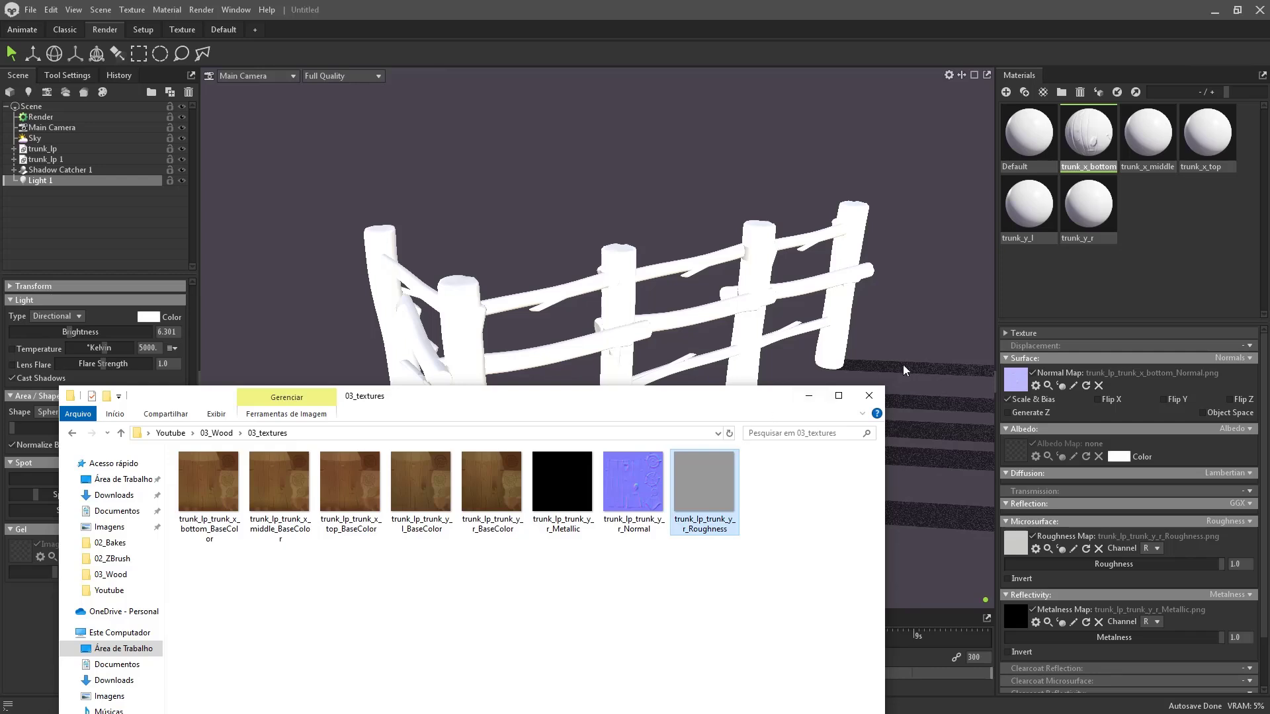
drag(746, 395, 757, 422)
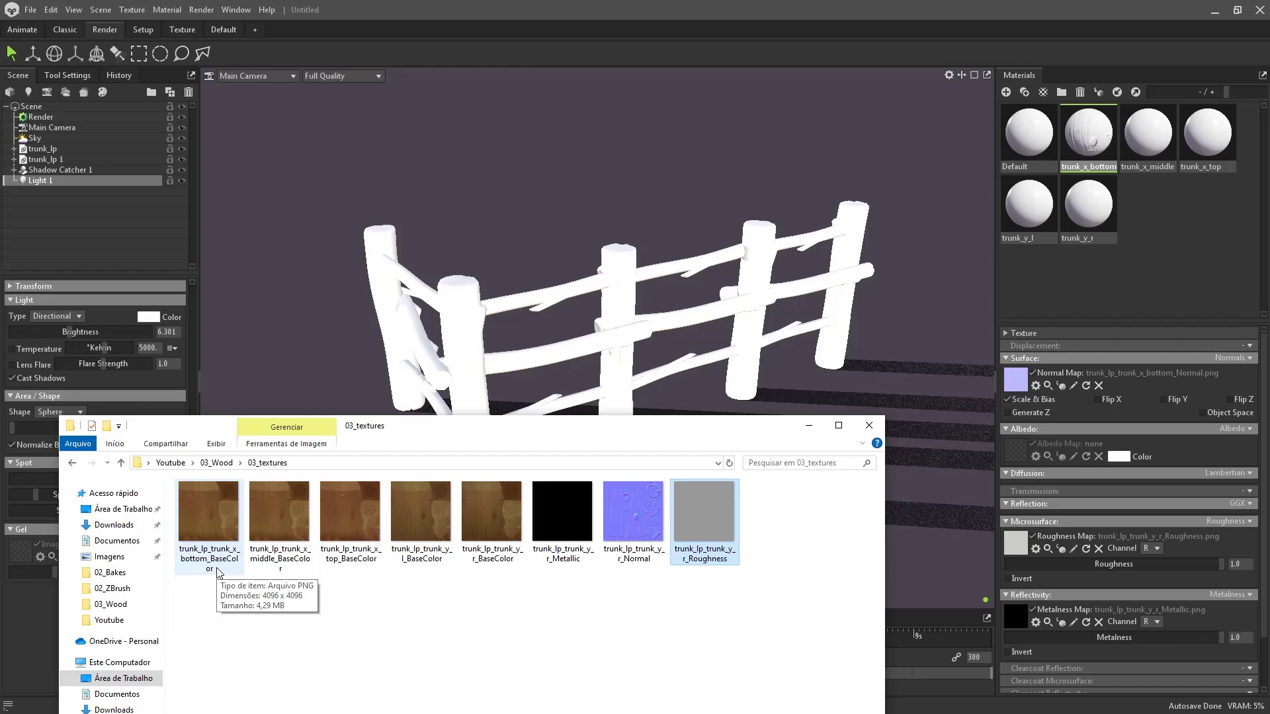
click(282, 570)
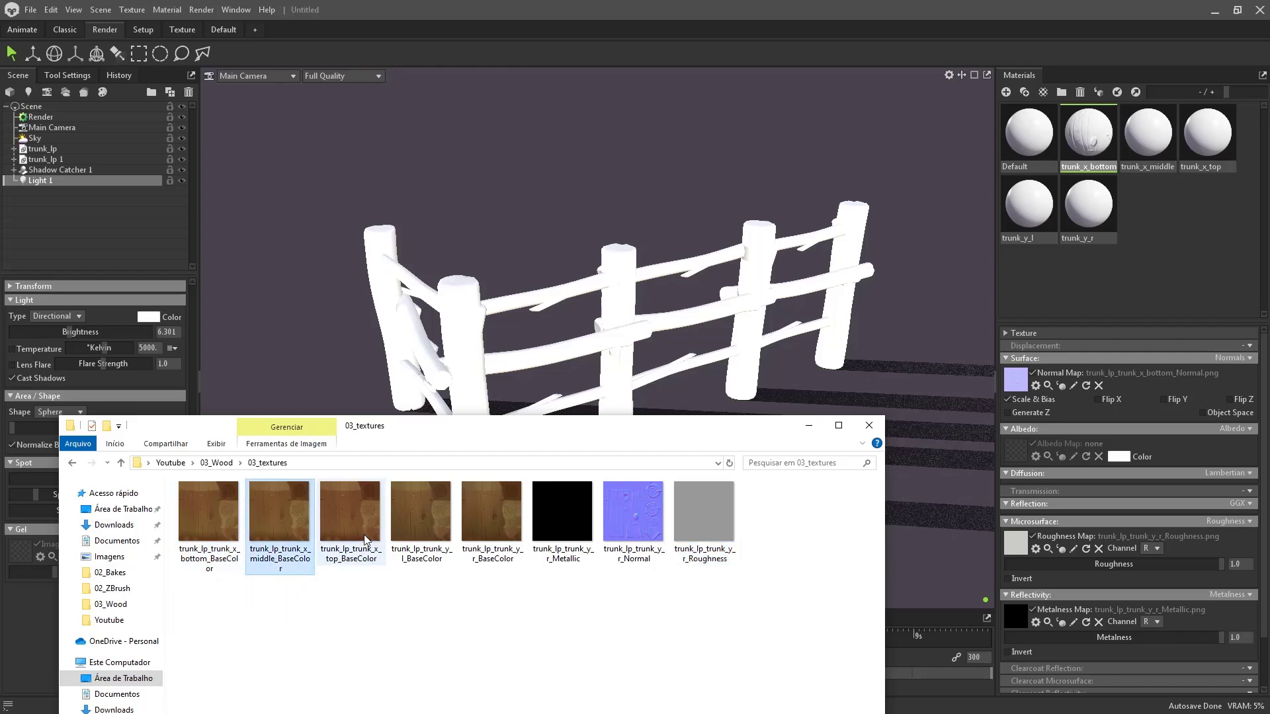
drag(206, 530, 1019, 455)
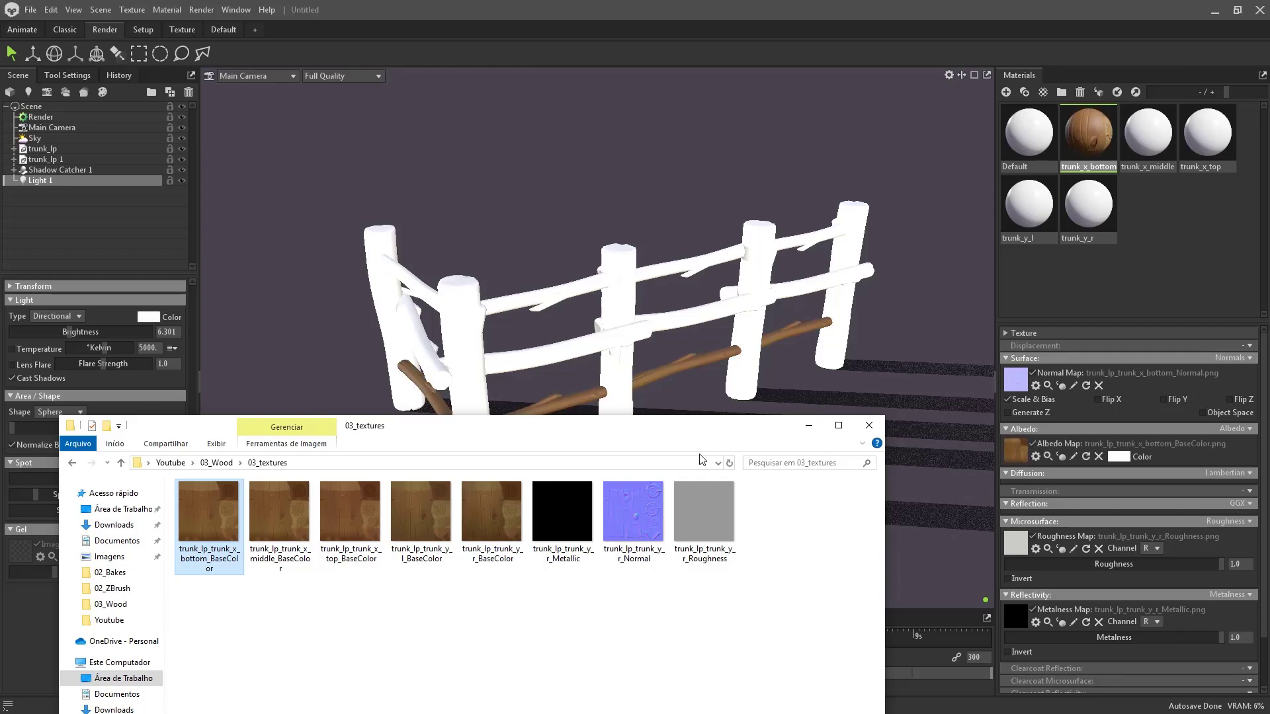
drag(709, 438, 714, 492)
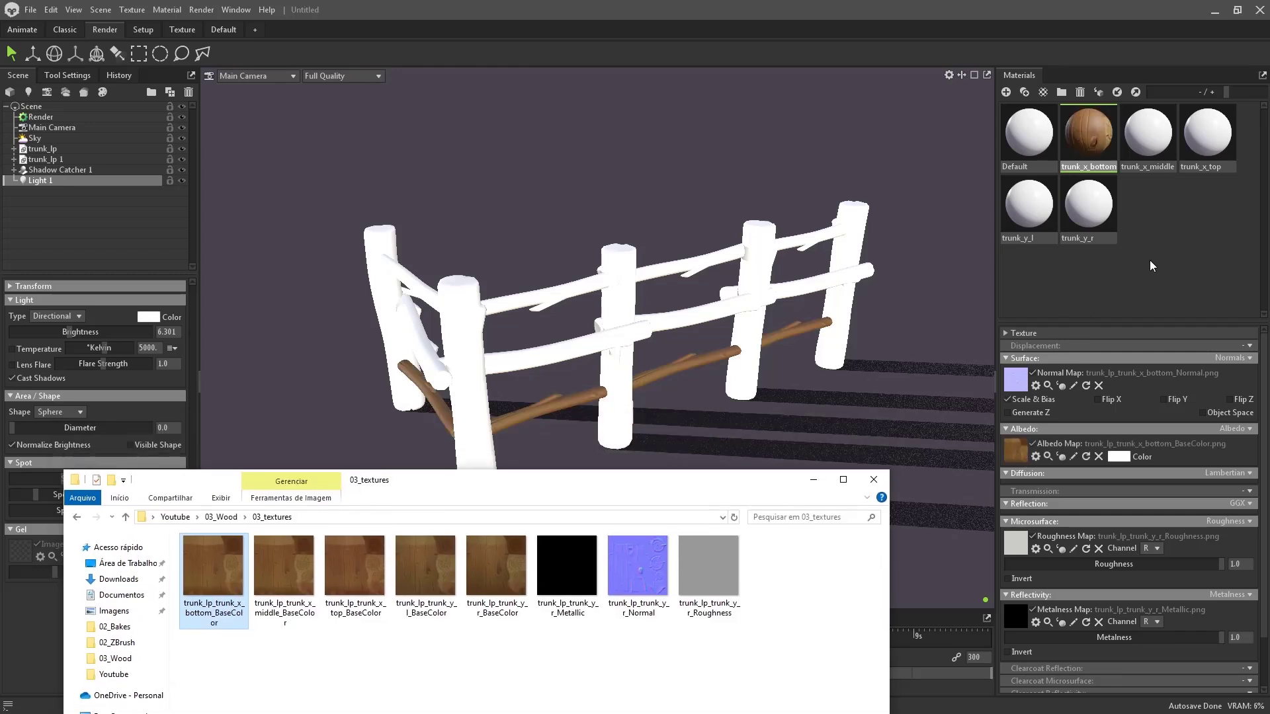
- Give trunk_x_middle the middle BaseColor, y_r Metallic, Roughness and Normal maps, with Flip Y on
click(1154, 159)
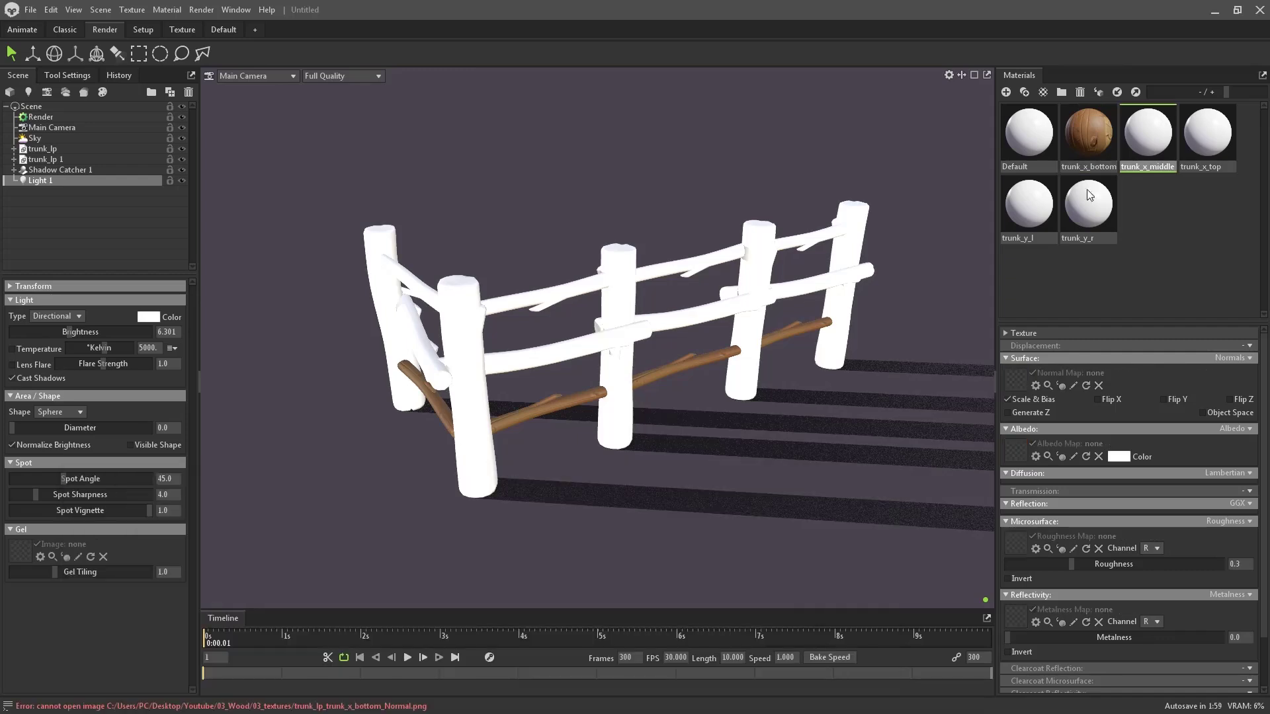
key(alt+Tab)
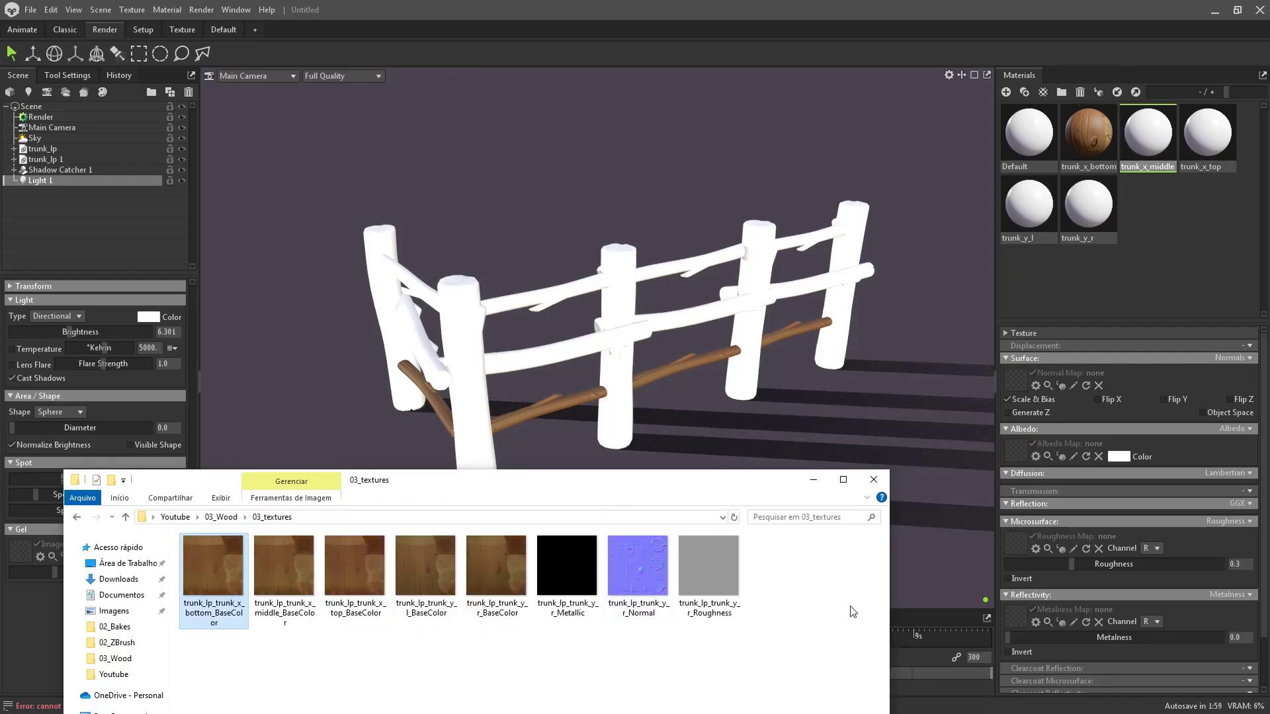
drag(297, 620, 1015, 451)
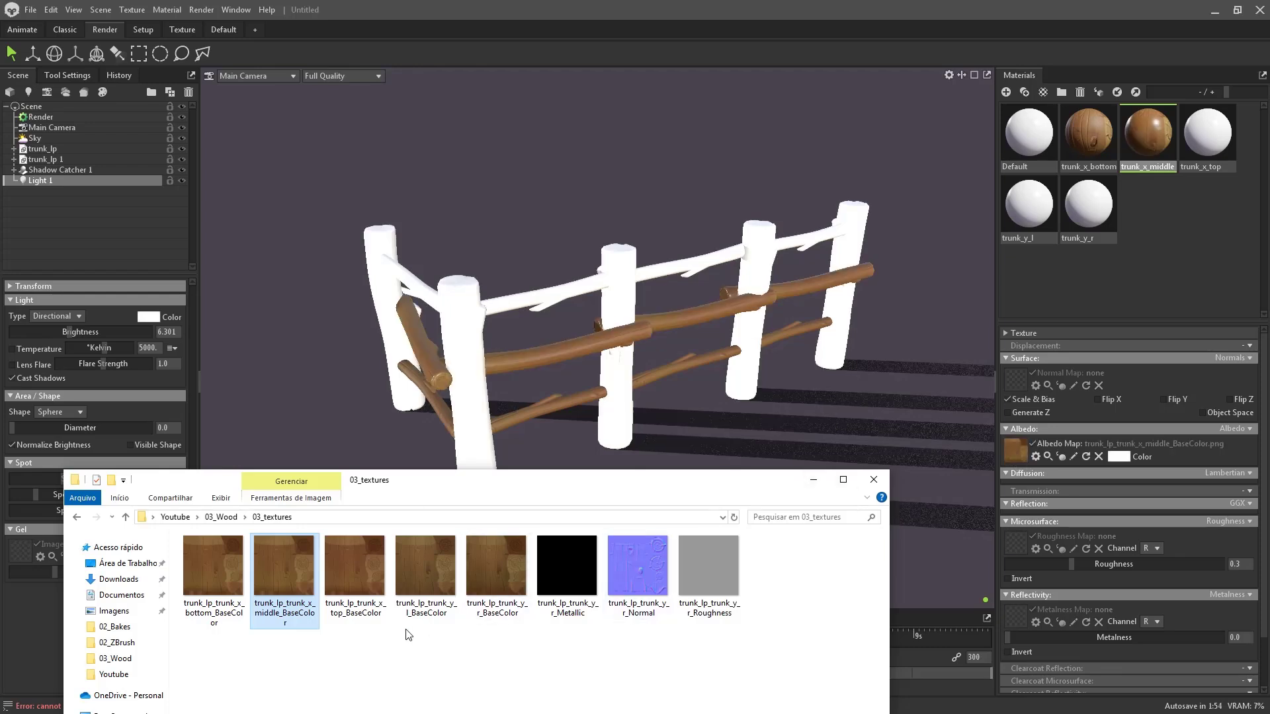
drag(567, 569, 995, 532)
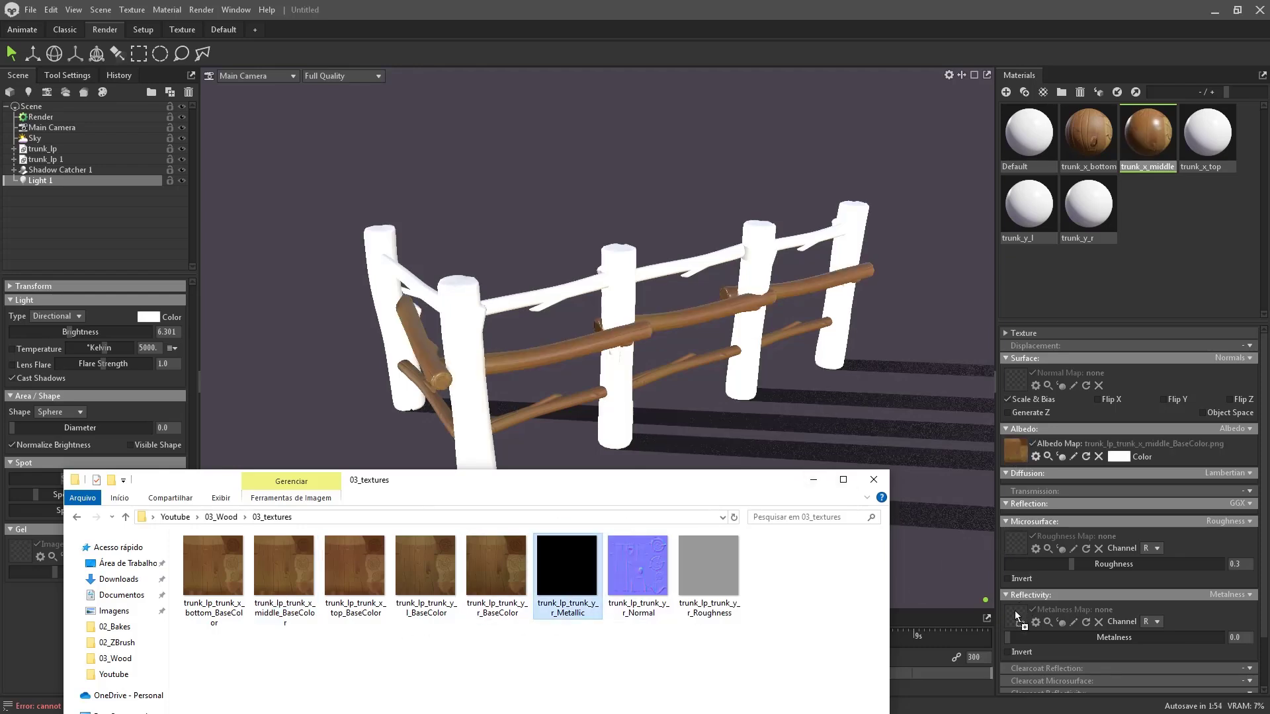
drag(1016, 617, 1017, 617)
drag(708, 567, 1027, 619)
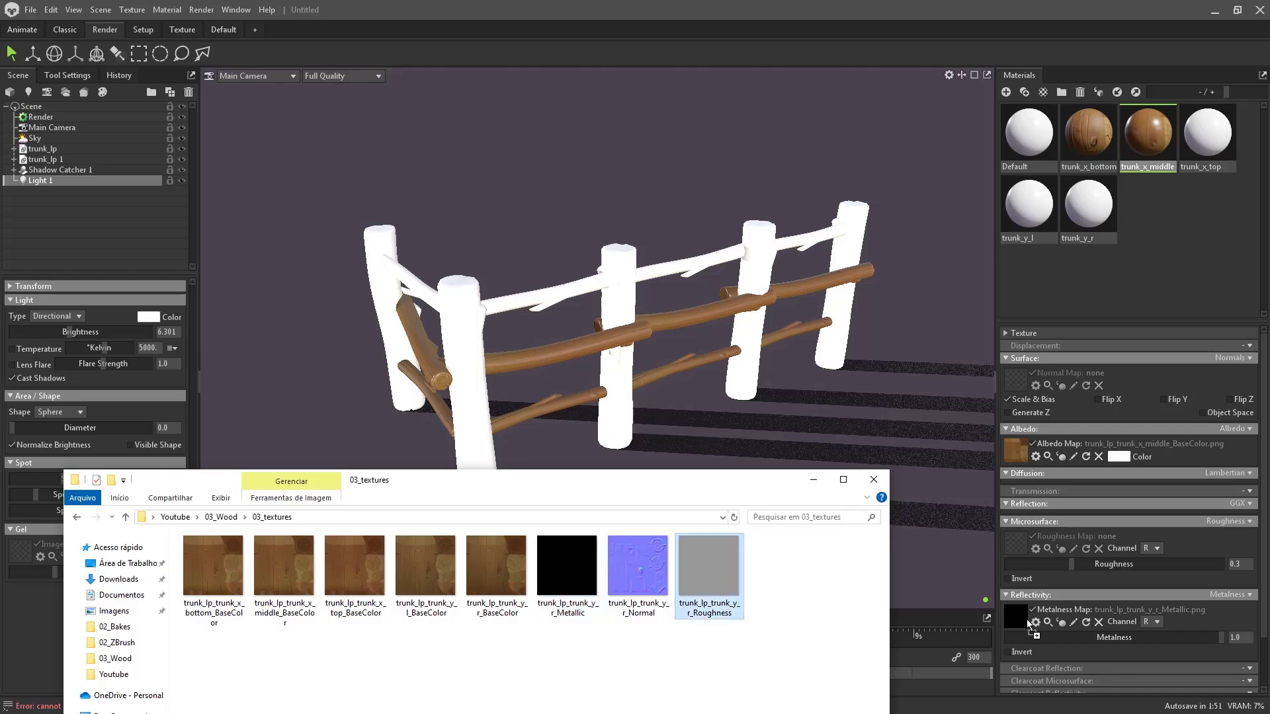
drag(1012, 541, 1012, 541)
drag(637, 569, 1017, 387)
click(1163, 400)
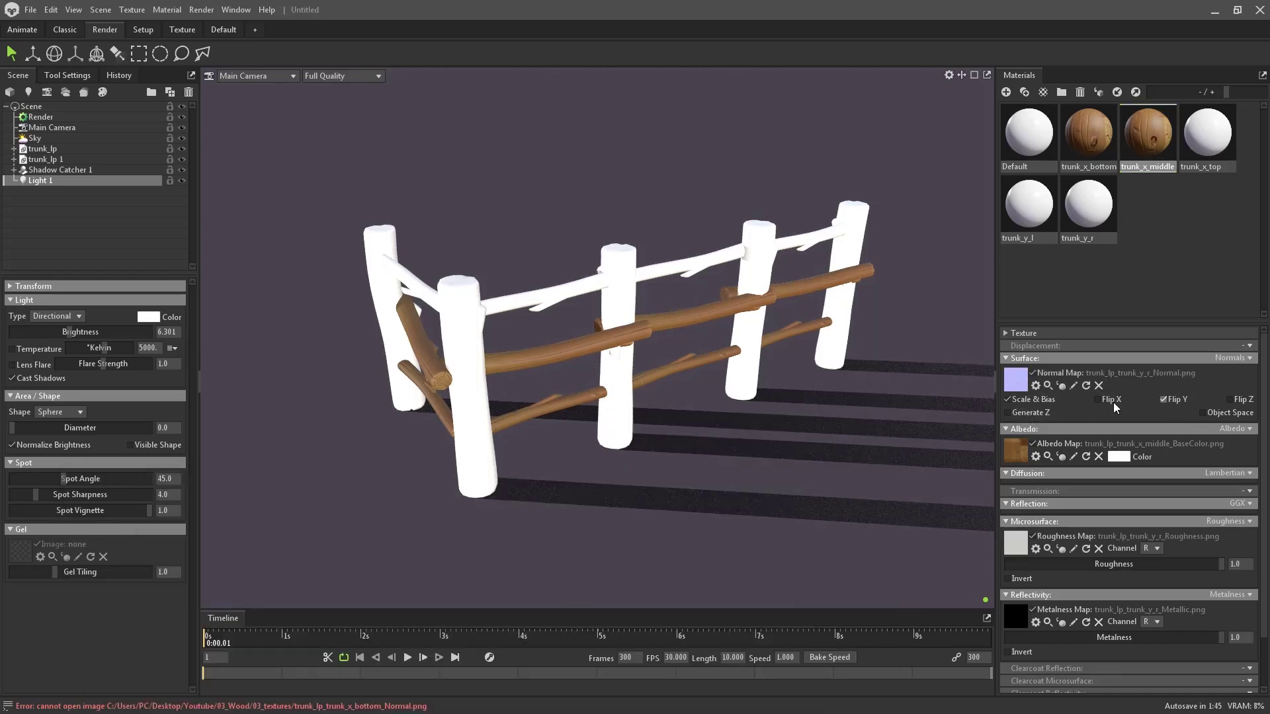
- Review trunk_x_bottom, reposition the texture folder, and select the trunk_x_top material
click(1086, 171)
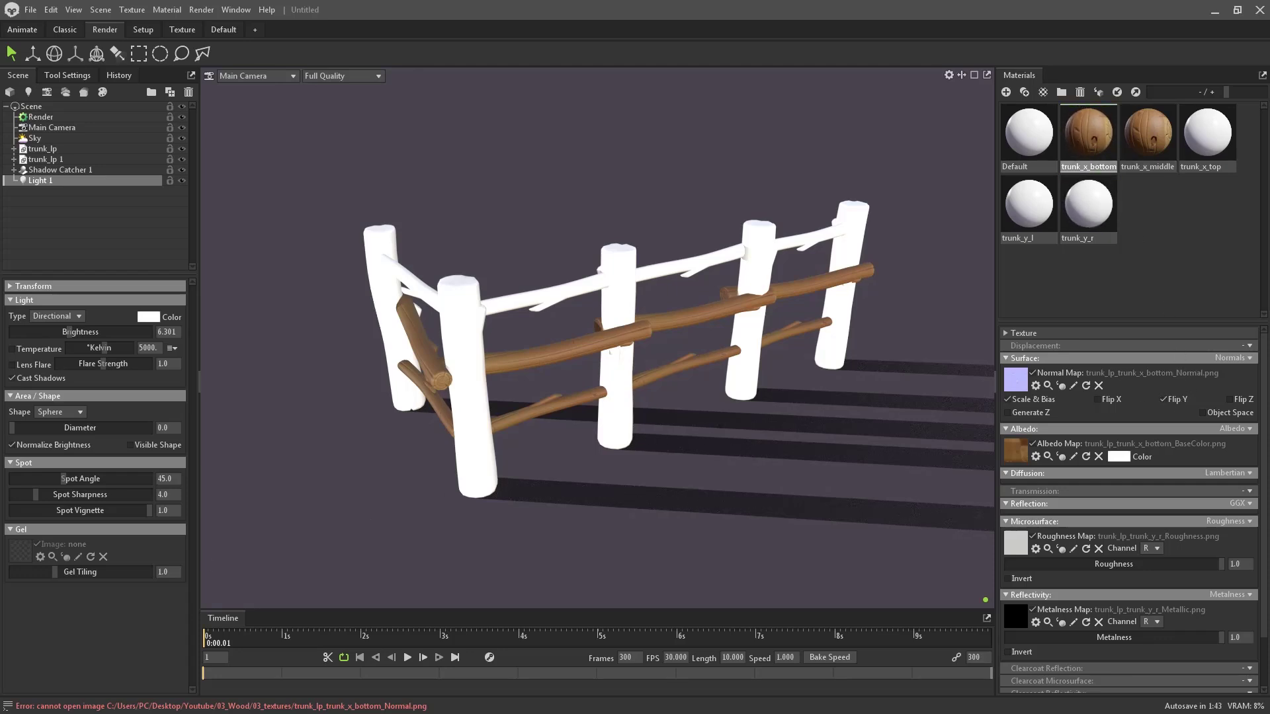
key(alt+Tab)
drag(501, 483, 492, 503)
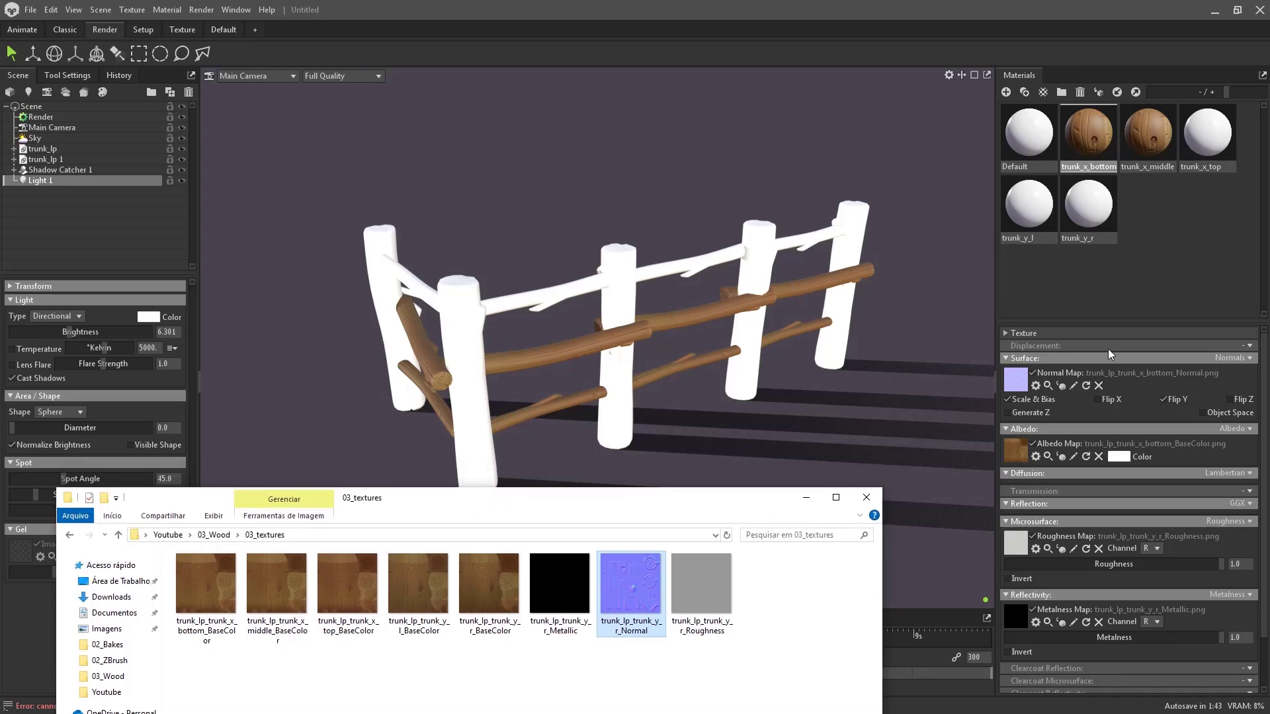
click(1208, 154)
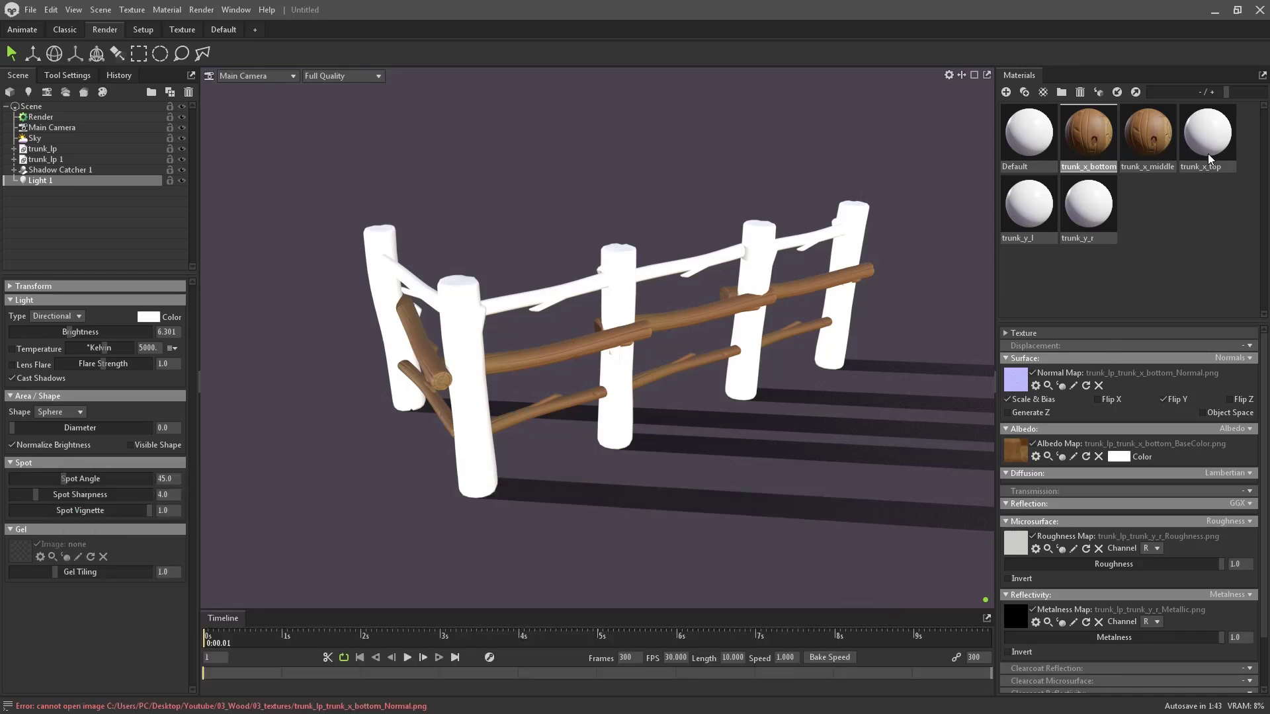
- Give trunk_x_top the top BaseColor plus y_r Normal (Y flipped), Roughness and Metallic maps
key(alt+Tab)
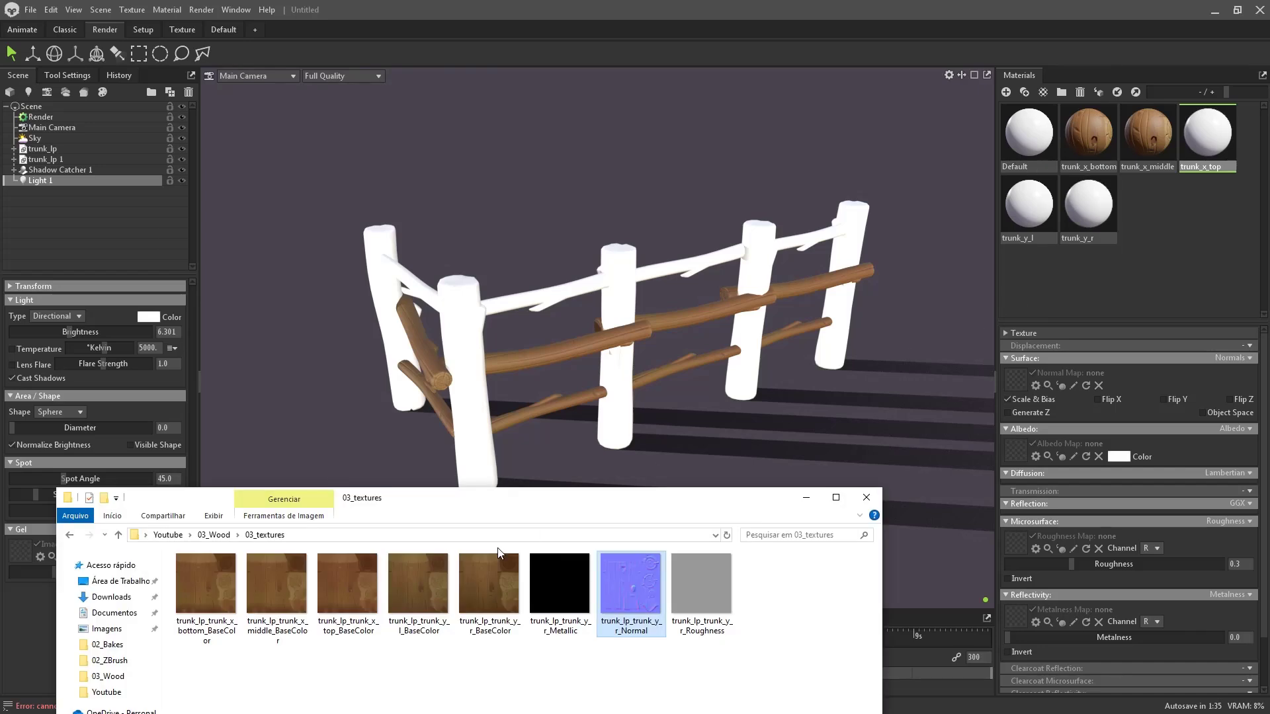
click(271, 636)
click(347, 625)
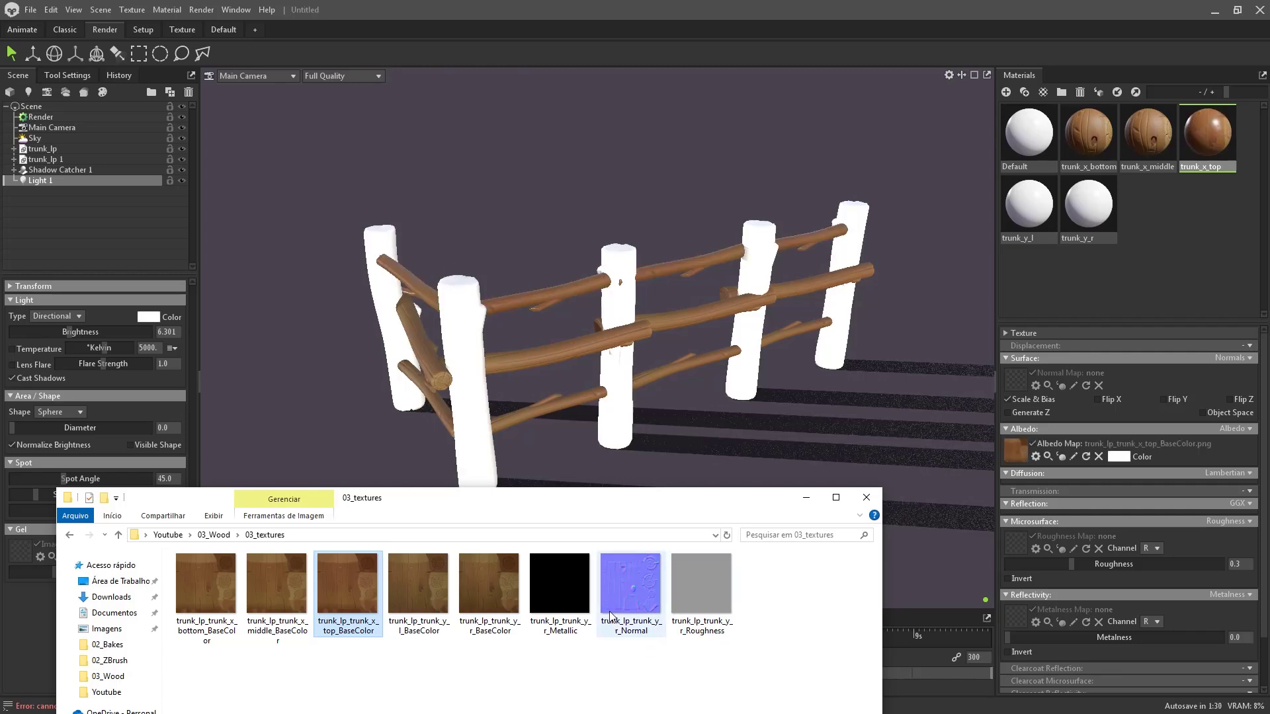
drag(628, 596, 1051, 403)
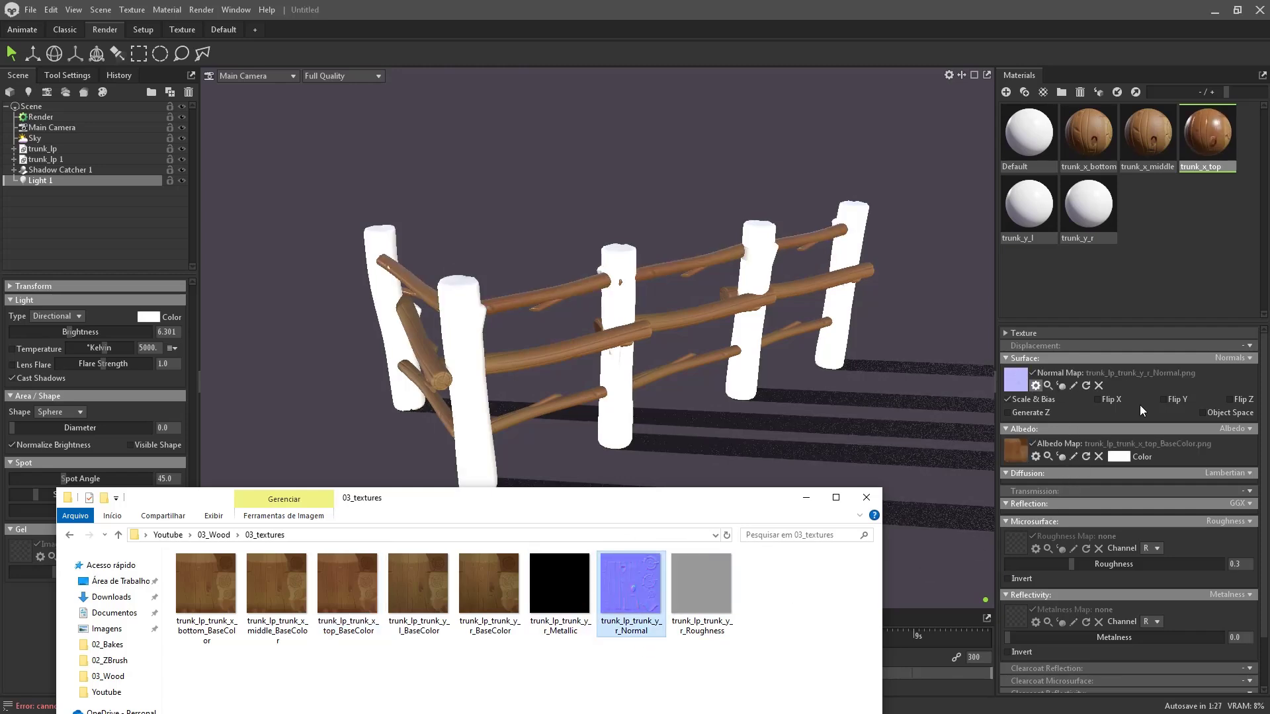
drag(701, 592, 1022, 565)
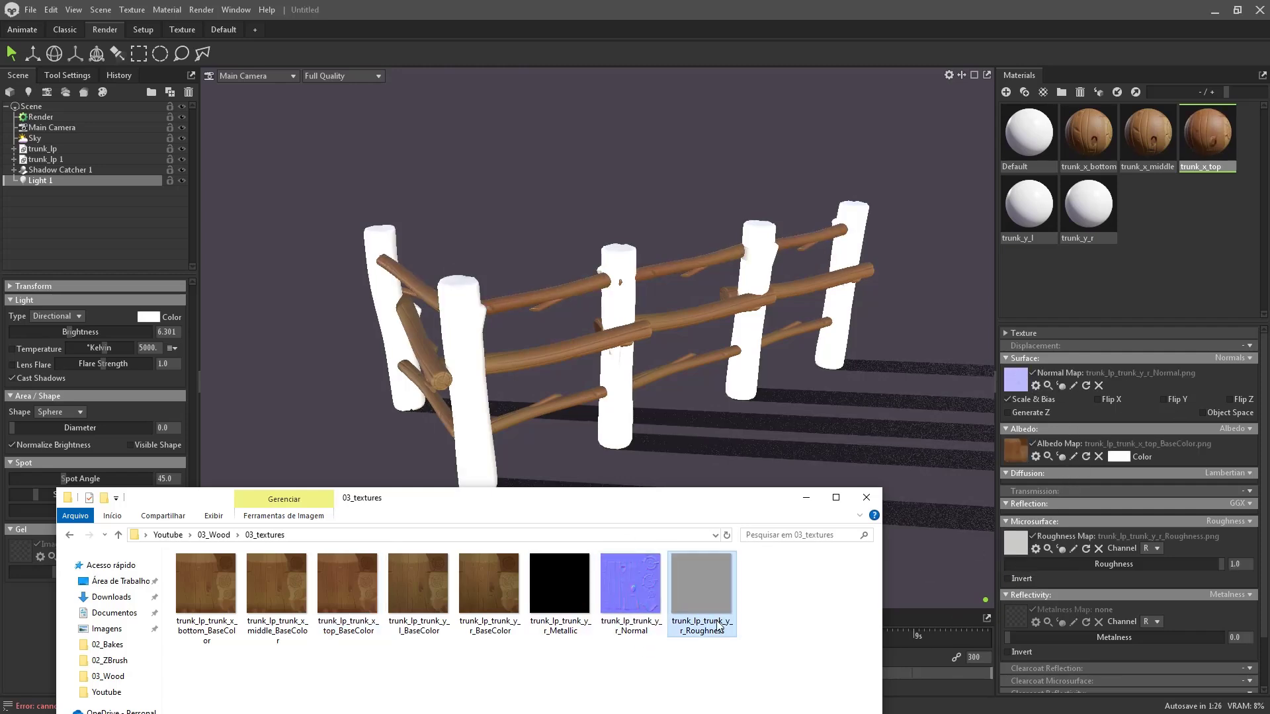
drag(559, 585, 1022, 617)
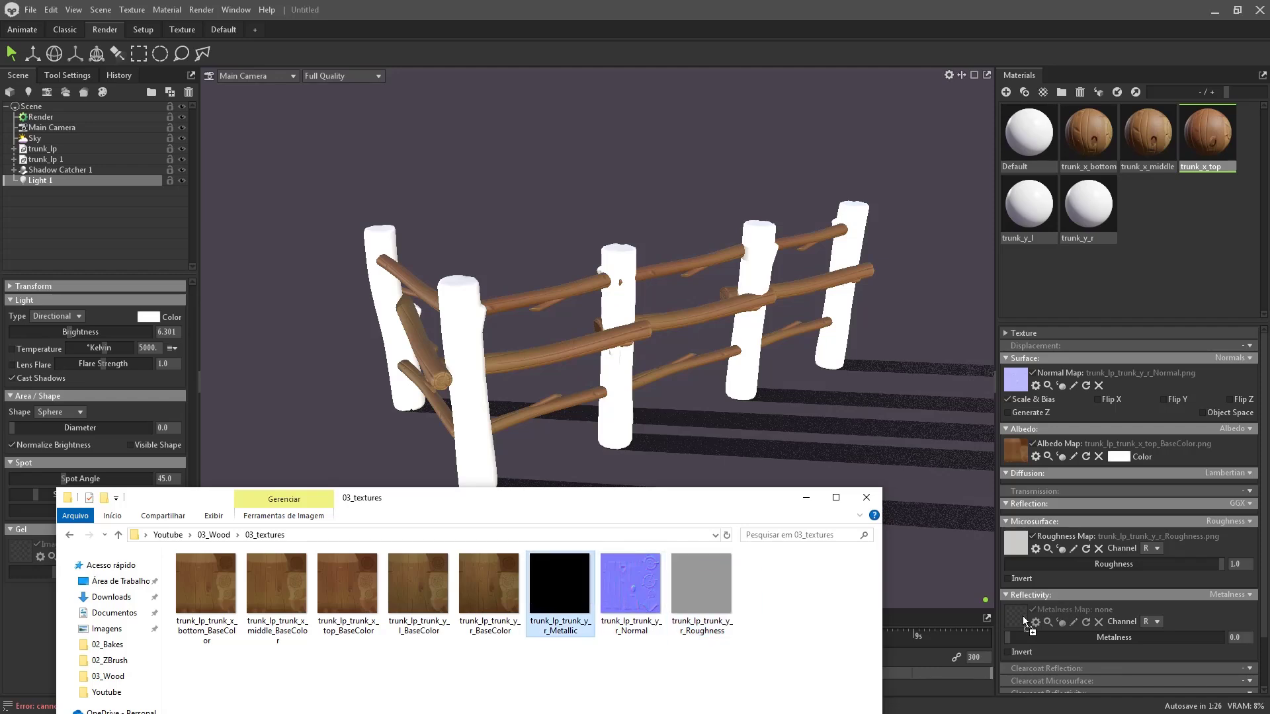
click(1176, 400)
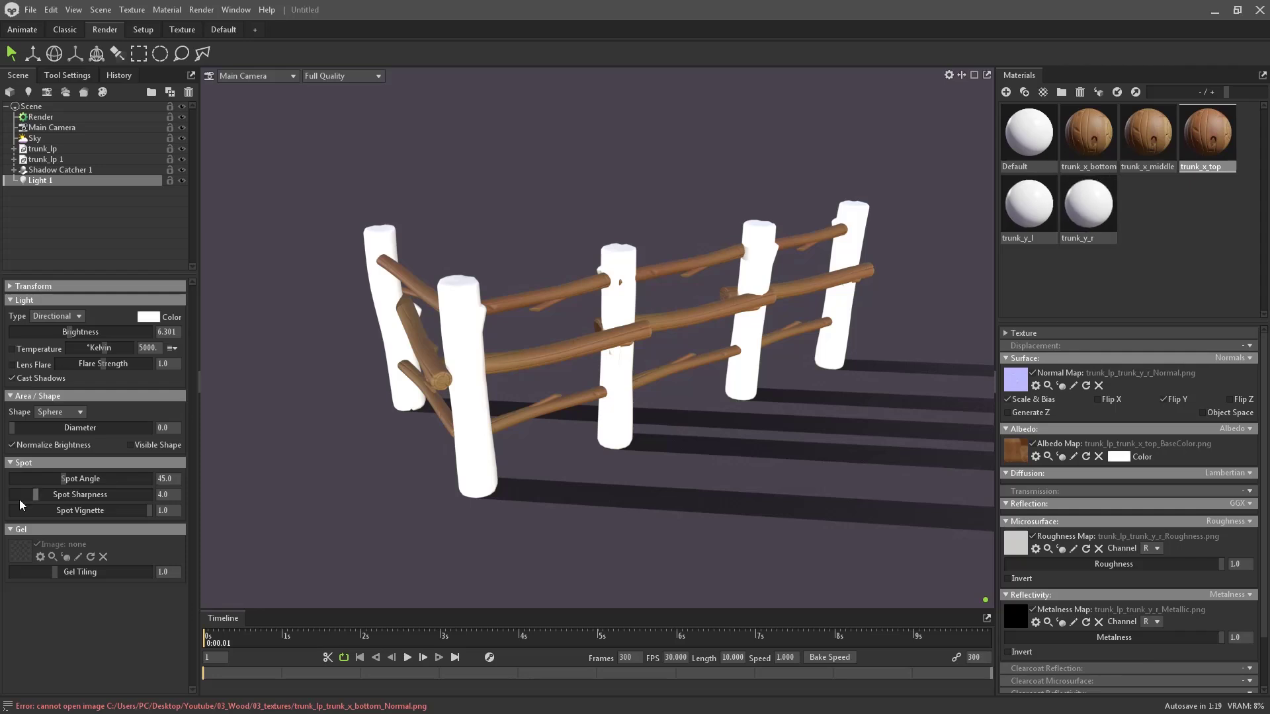
key(alt+Tab)
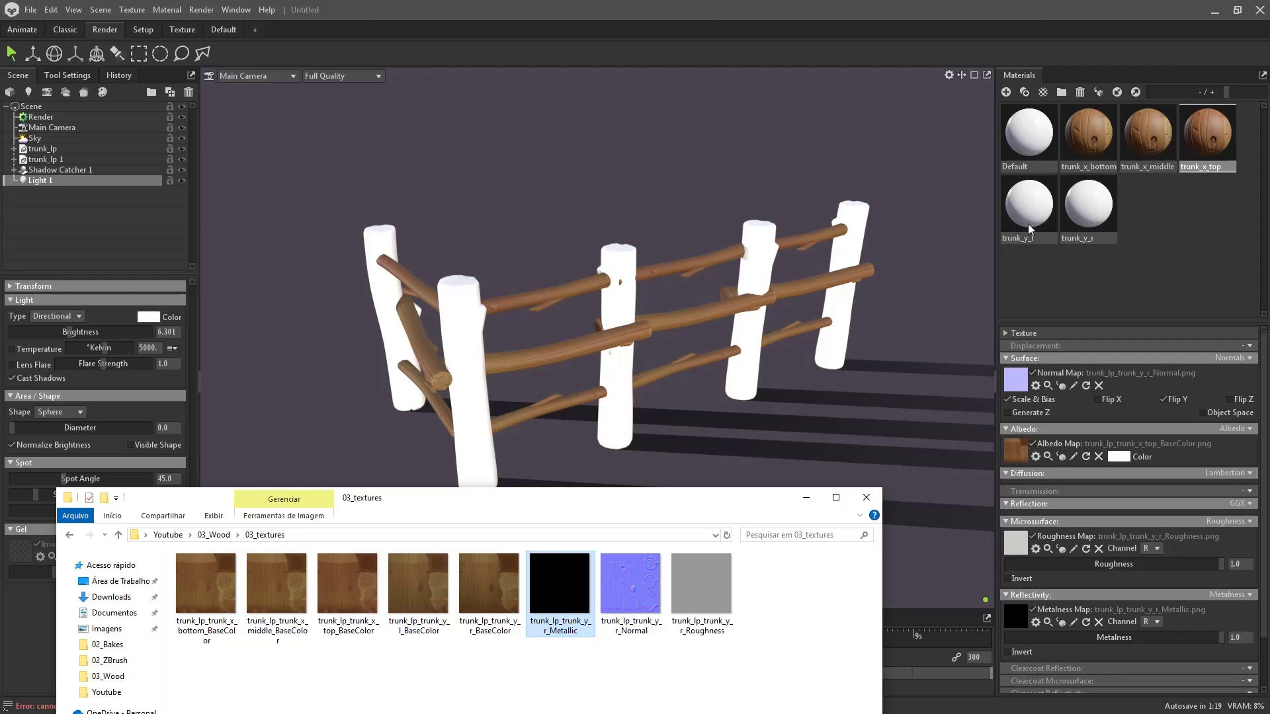
- Assign the l_ and r_ BaseColor textures as albedo maps on trunk_y_l and trunk_y_r
drag(407, 601, 986, 521)
drag(403, 622, 1015, 453)
click(1040, 211)
key(alt+Tab)
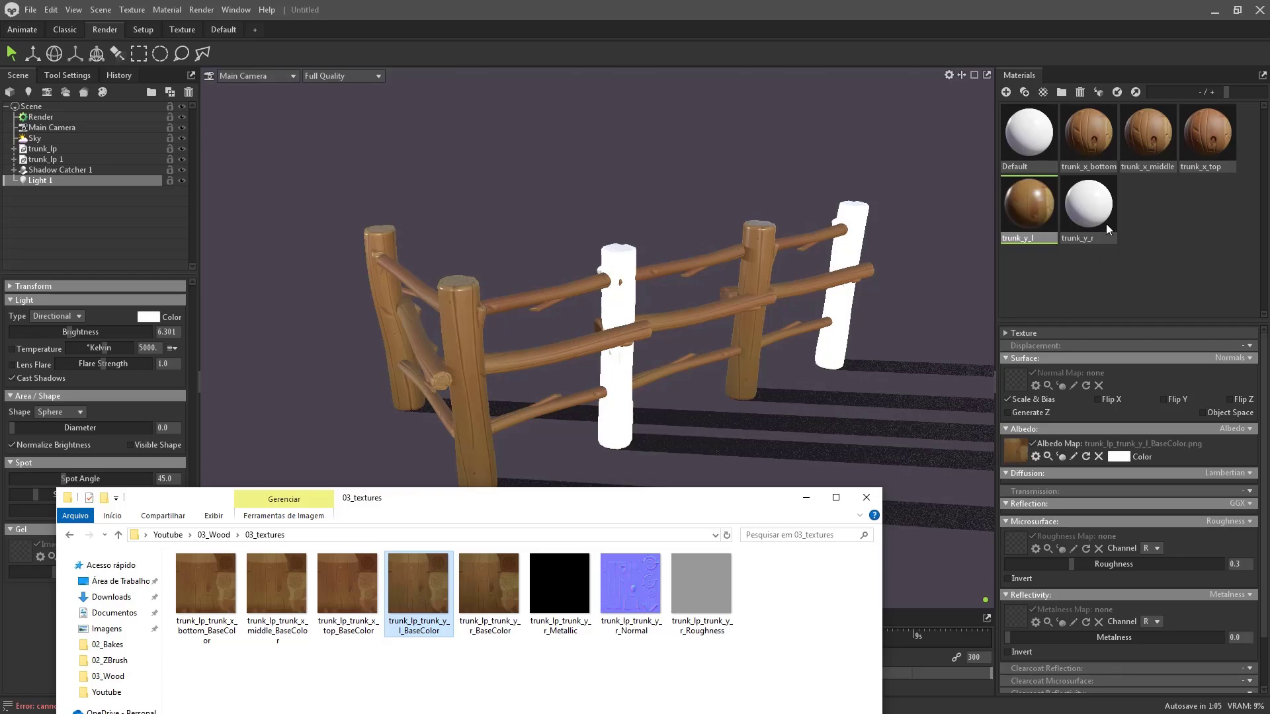
click(1106, 224)
key(alt+Tab)
drag(489, 585, 1017, 399)
drag(1006, 450, 1007, 450)
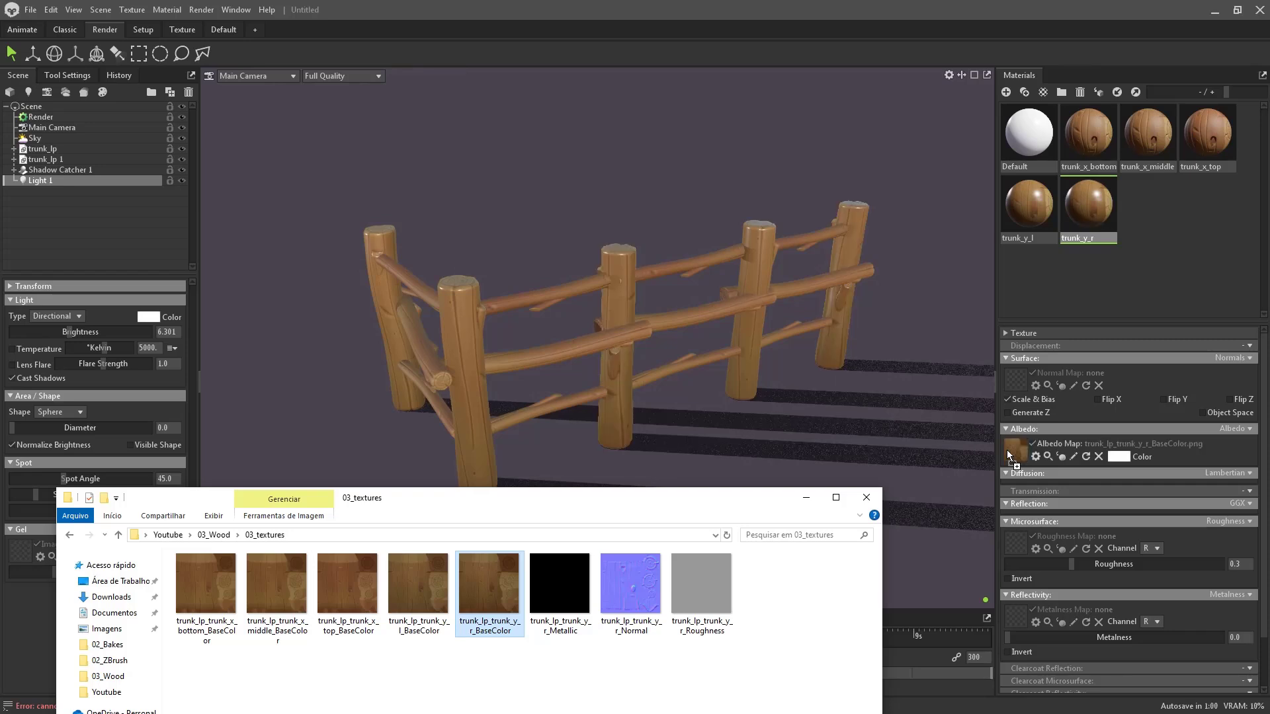
- Load trunk_y_r's Roughness, Metallic and Normal textures and flip its normal map in Y
drag(696, 606, 1017, 619)
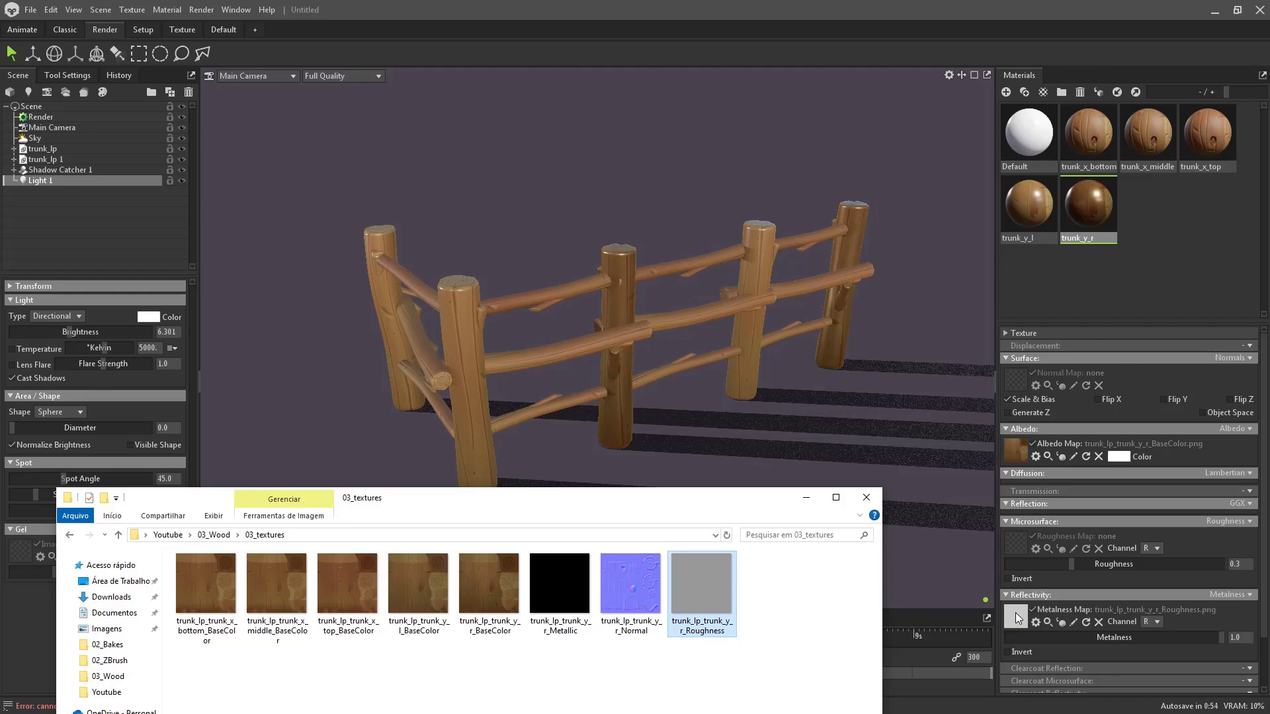
drag(559, 586, 1018, 620)
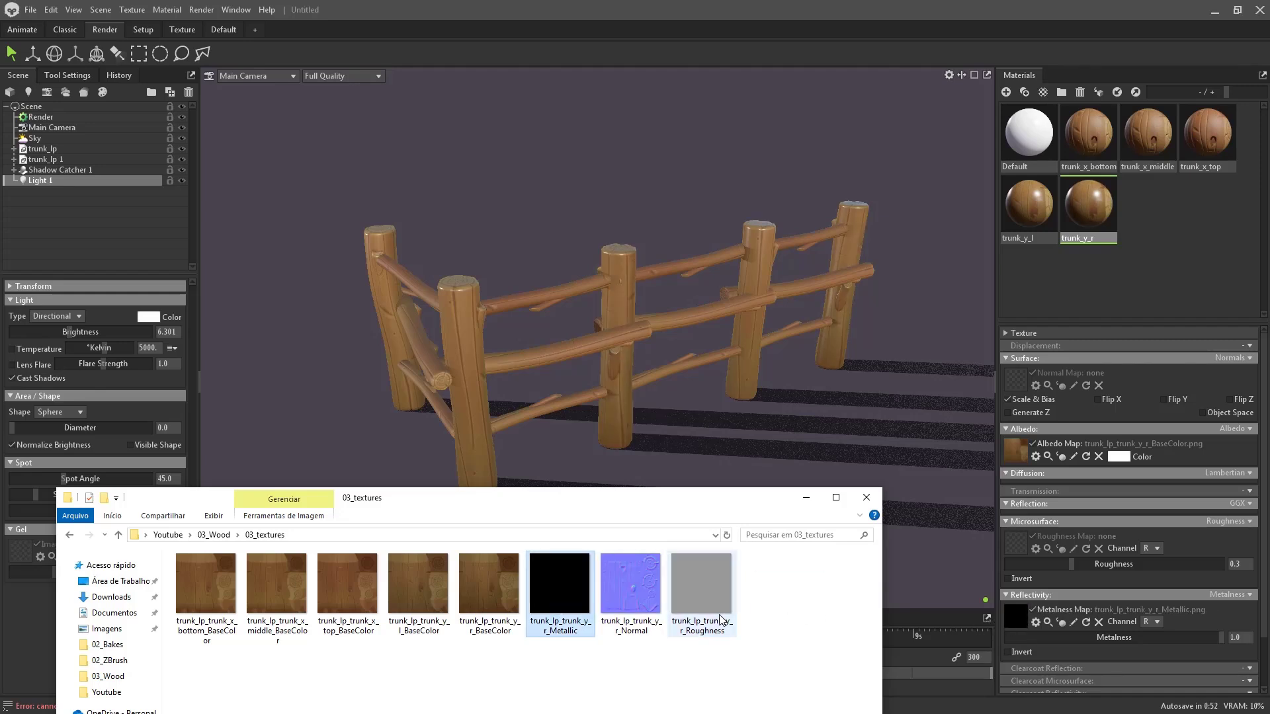
drag(700, 585, 1021, 545)
drag(645, 592, 1011, 380)
click(1174, 400)
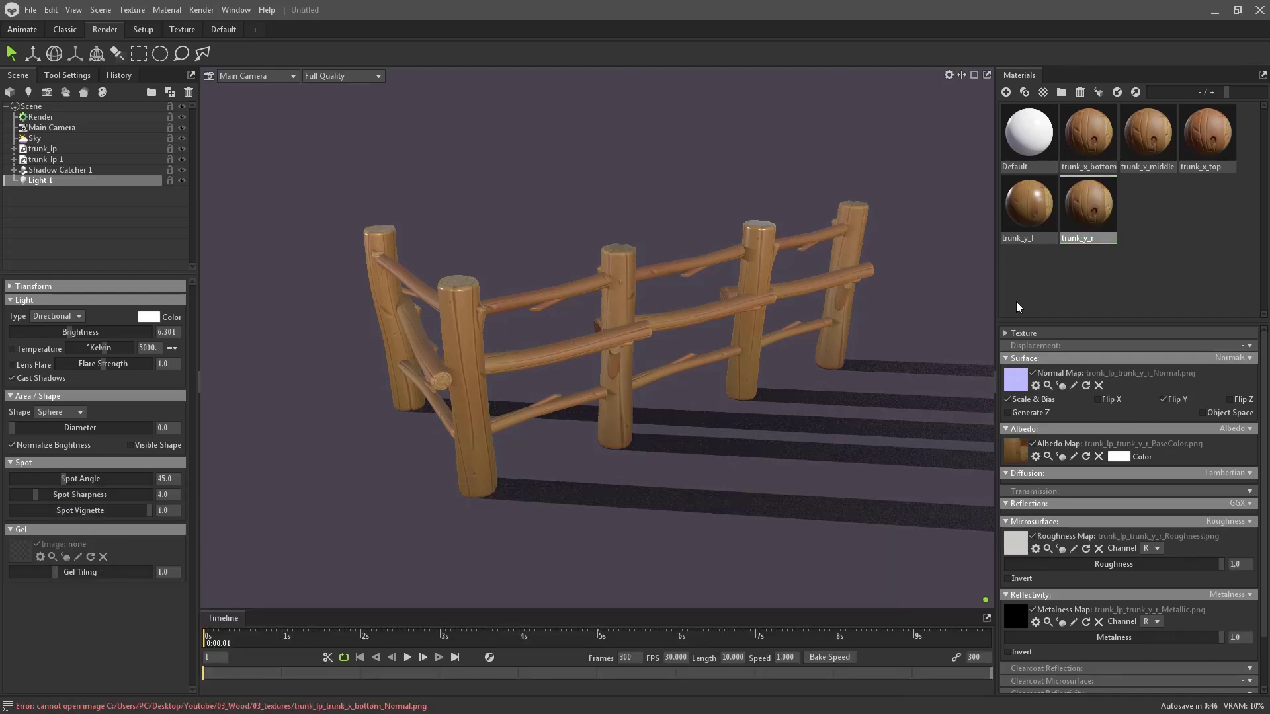
- Give trunk_y_l Roughness, Metallic and Normal maps, flip Y, and lower roughness to about 0.735
click(1026, 217)
key(alt+Tab)
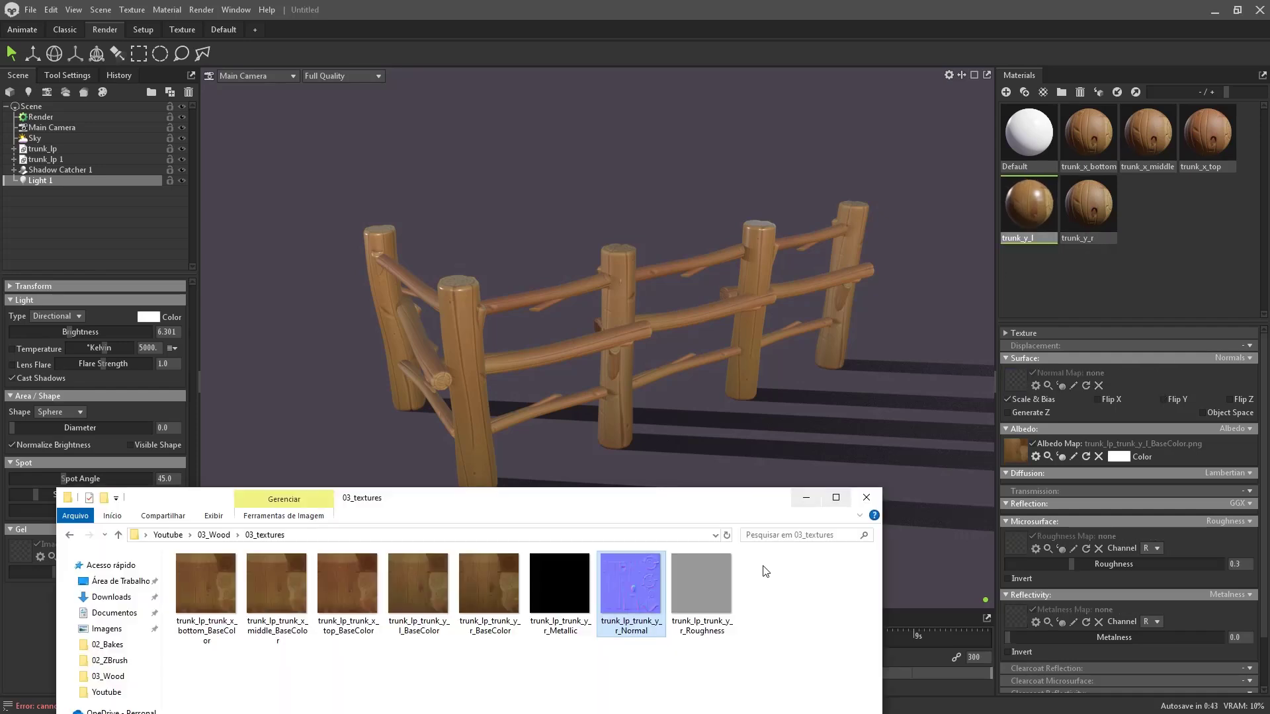
drag(701, 585, 1012, 541)
drag(559, 586, 1016, 615)
drag(633, 585, 1018, 380)
click(1177, 399)
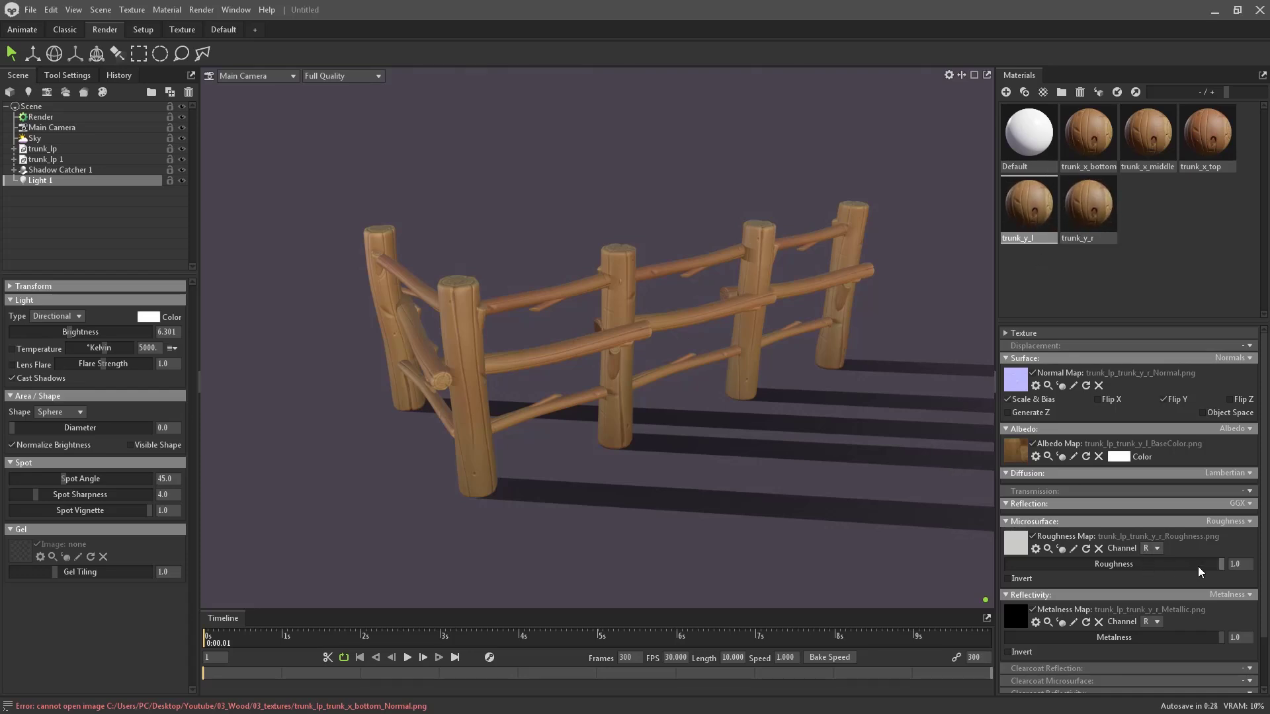
drag(1185, 567, 1269, 583)
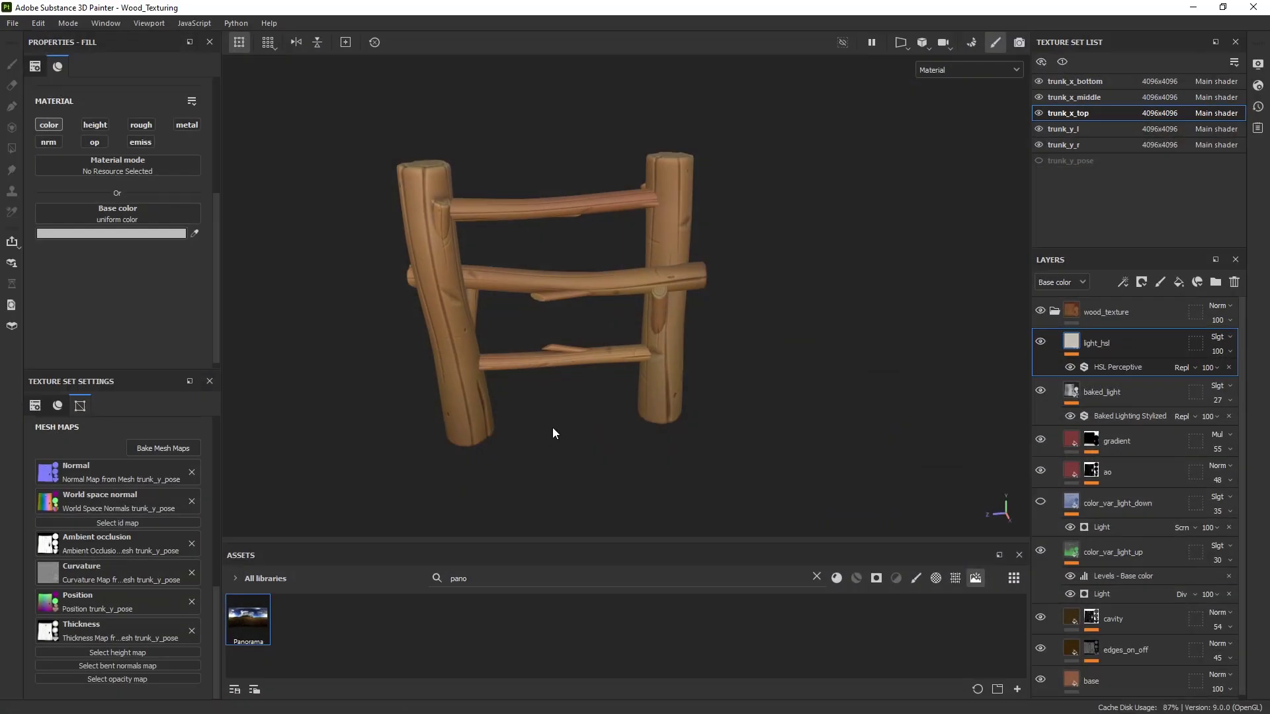
- Set the trunk_y_r base fill layer's roughness to .7, then reopen the texture export window
scroll(1124, 584, down, 1)
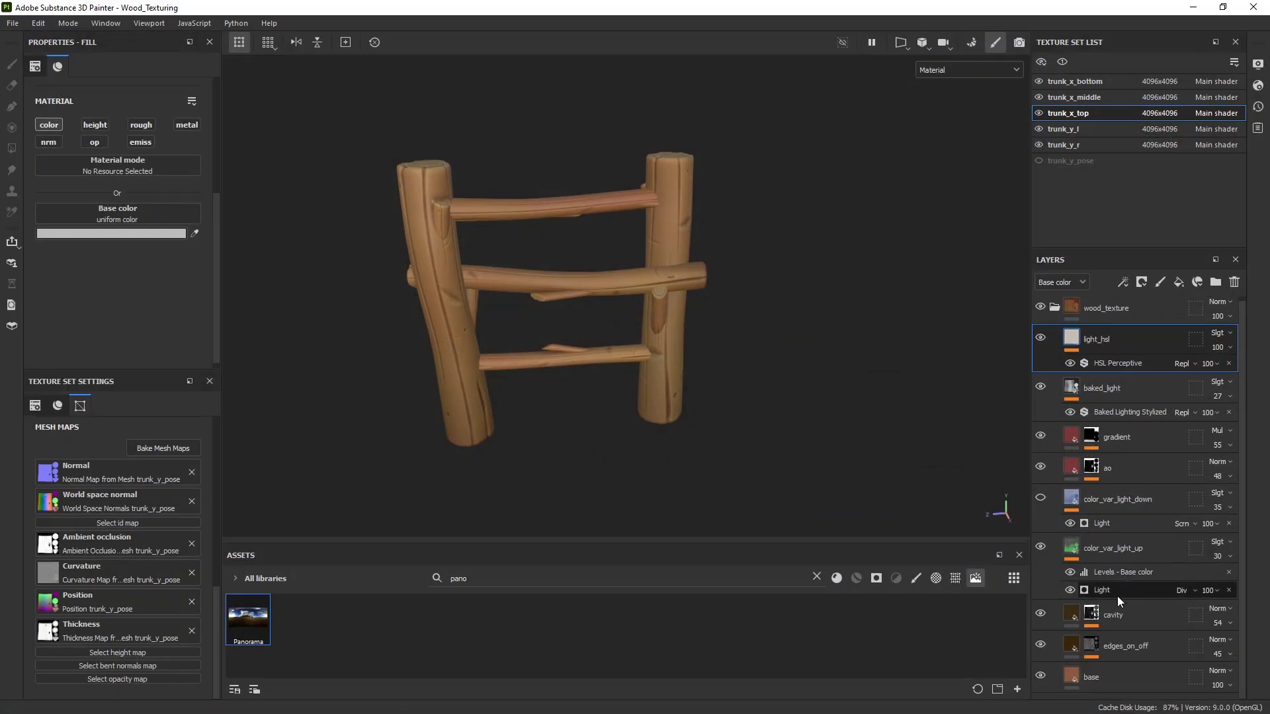
click(1099, 672)
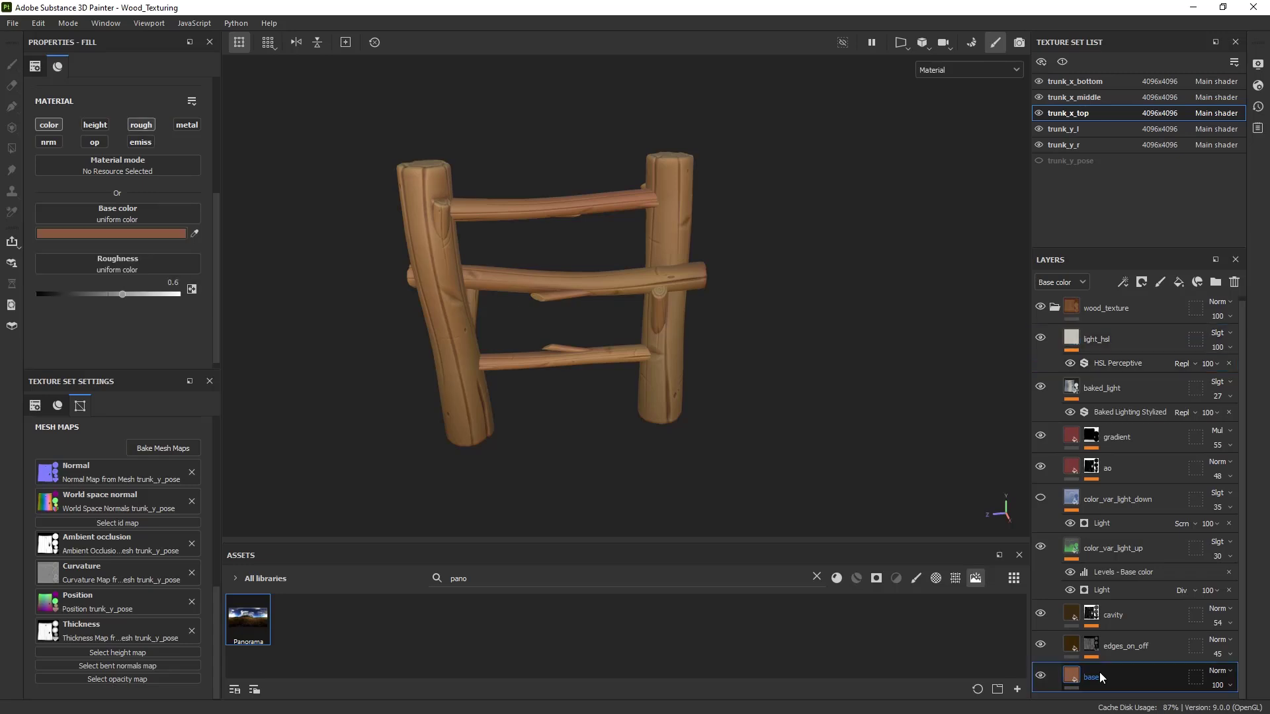
click(1086, 144)
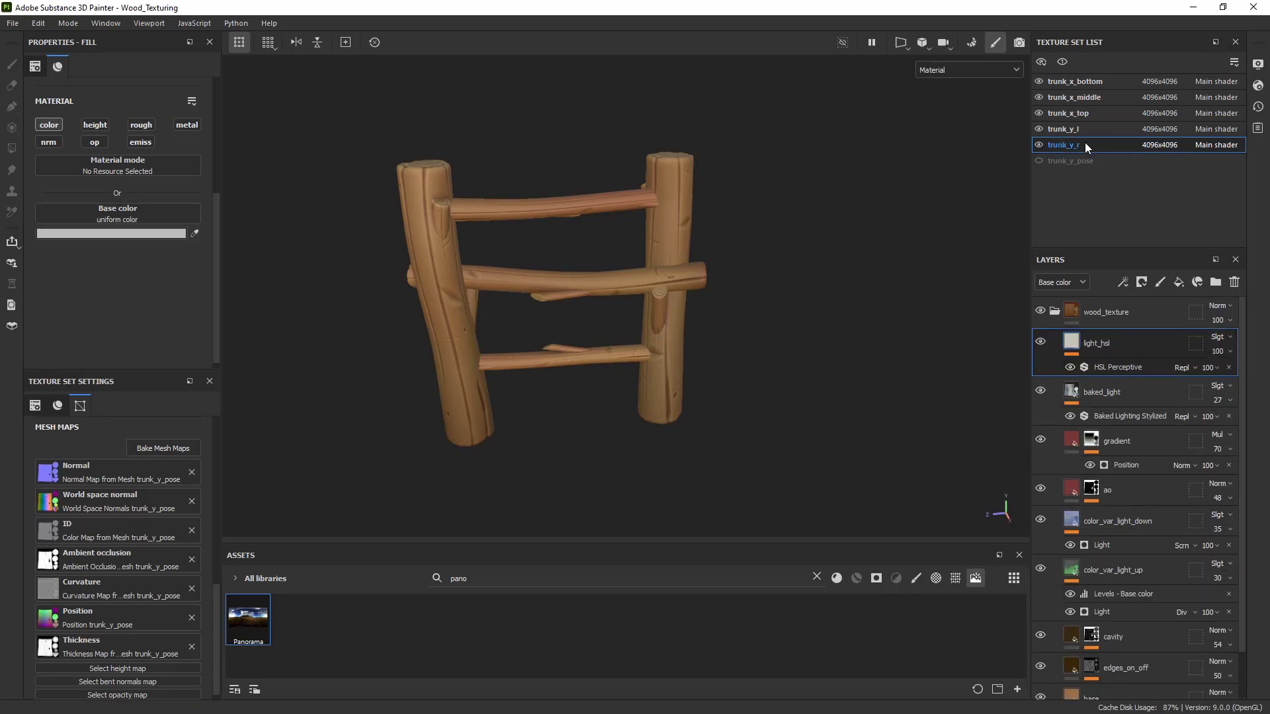
click(1120, 657)
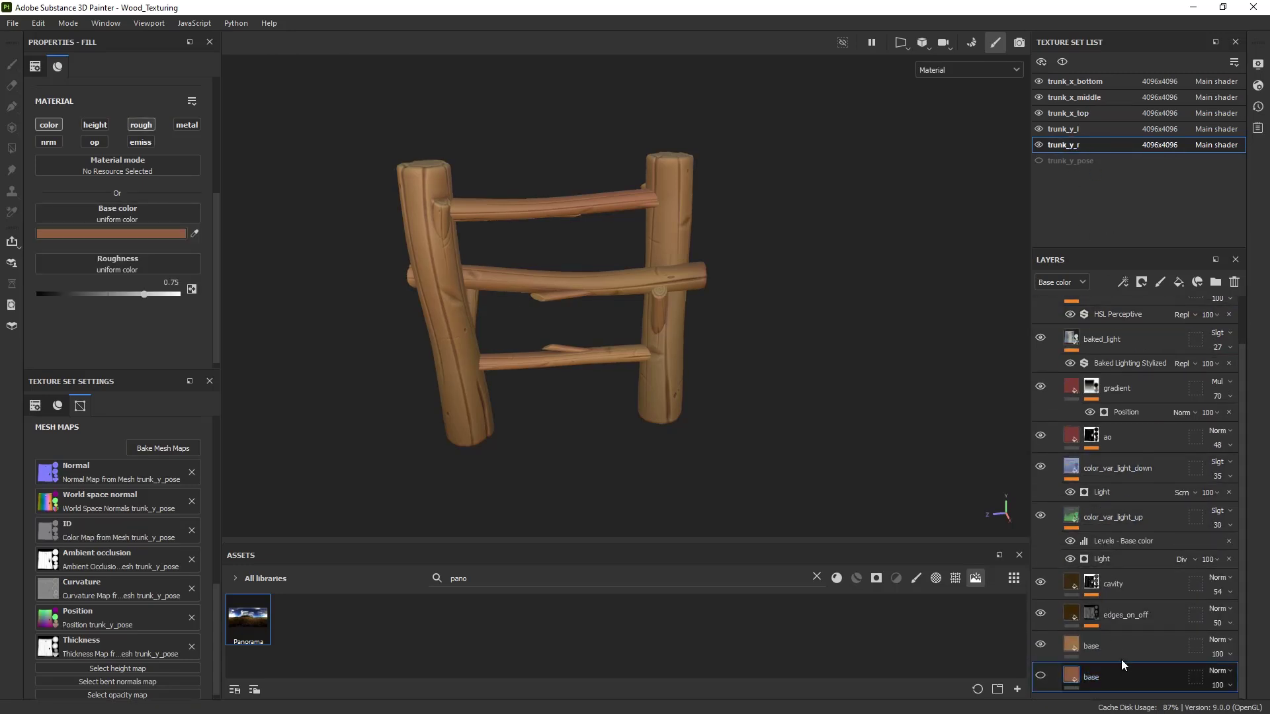
double_click(172, 282)
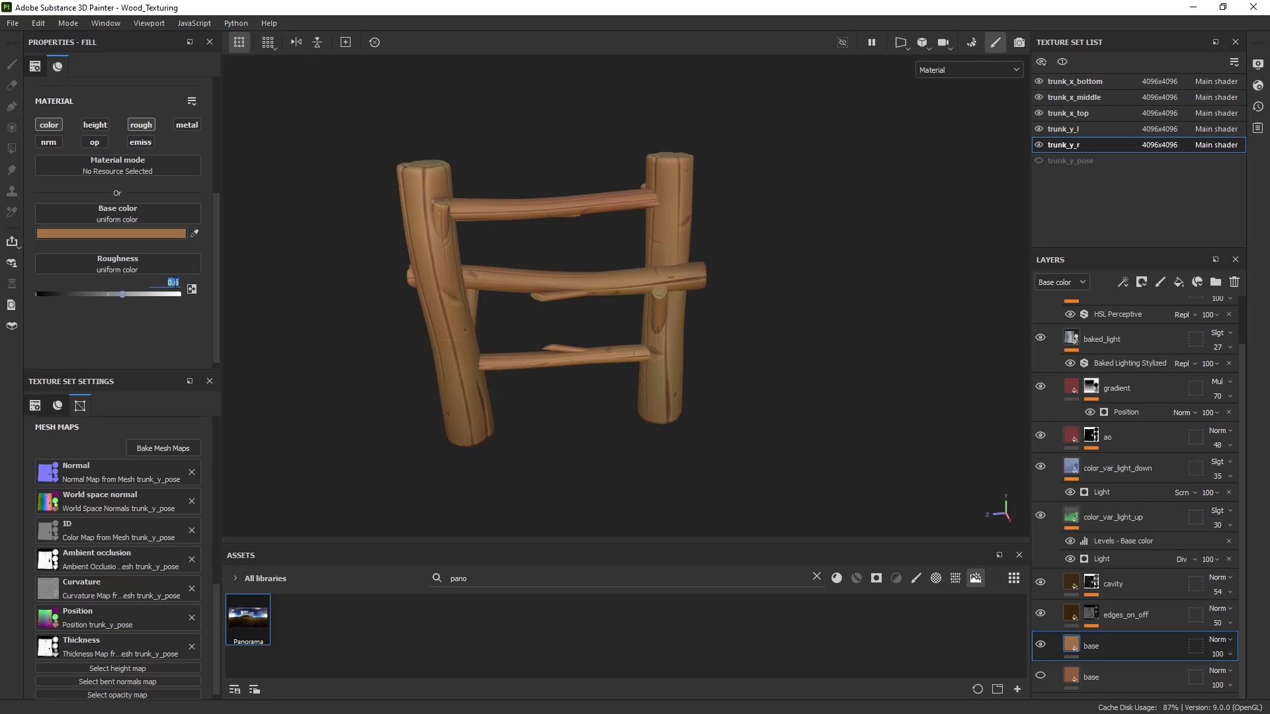
text(.7)
click(9, 25)
click(90, 216)
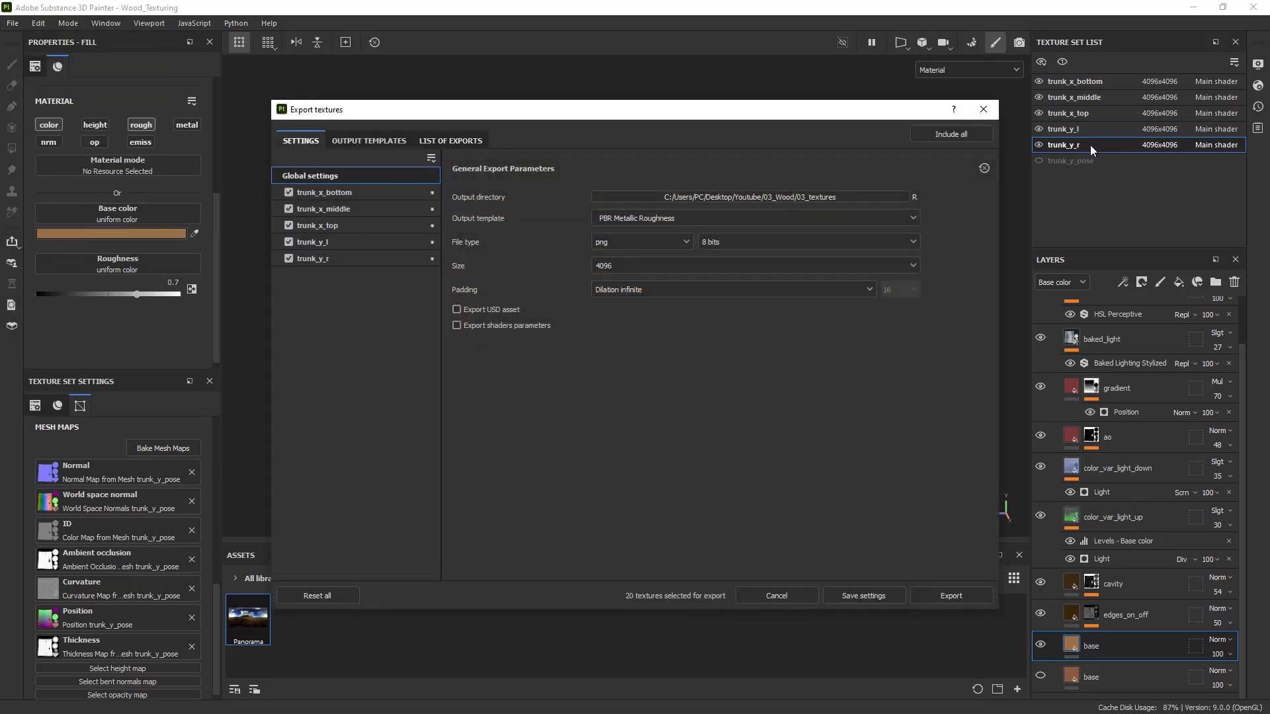
- Export only trunk_x_middle's maps plus trunk_y_r's Roughness map, excluding trunk_x_top, trunk_y_l and trunk_x_bottom
click(288, 242)
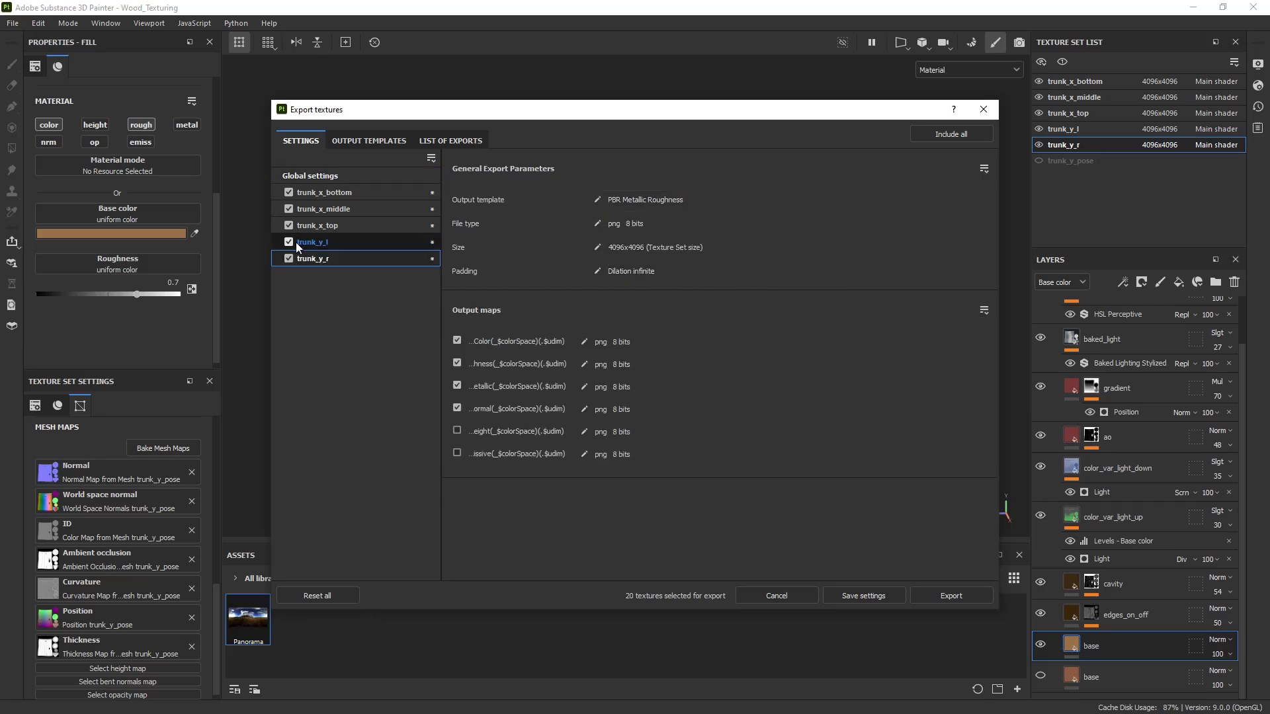
click(288, 226)
click(289, 193)
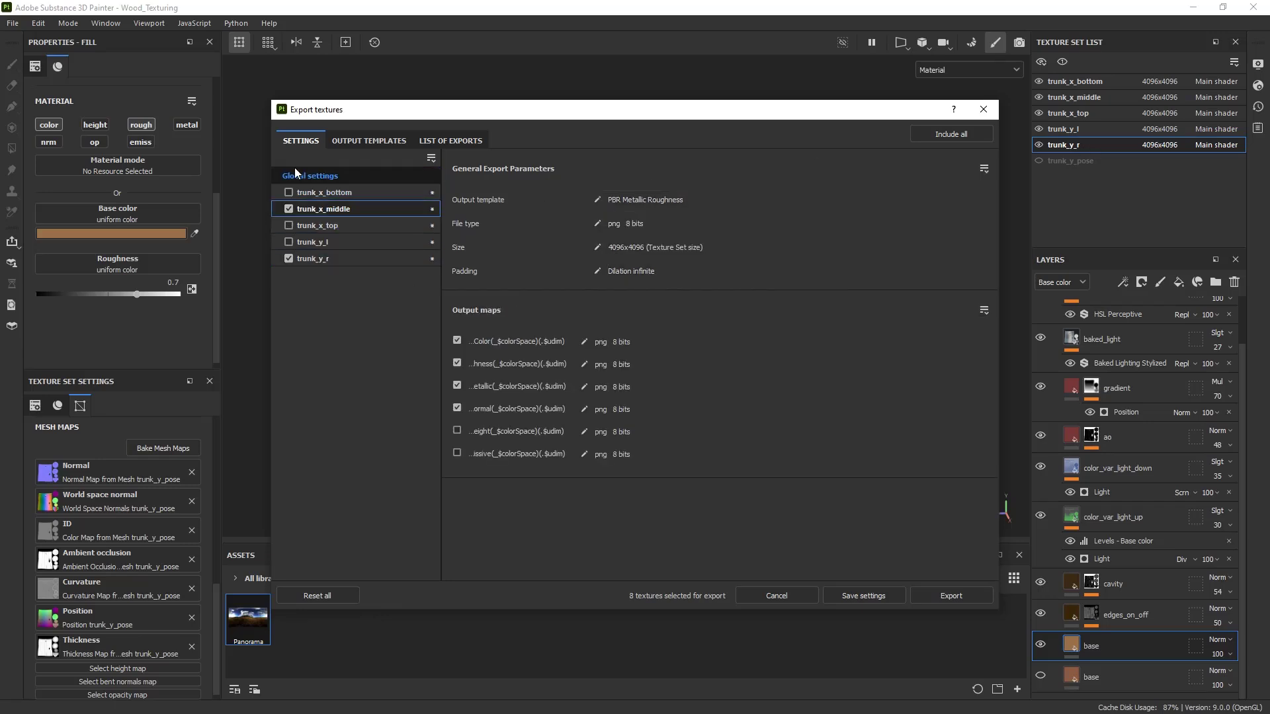
click(315, 258)
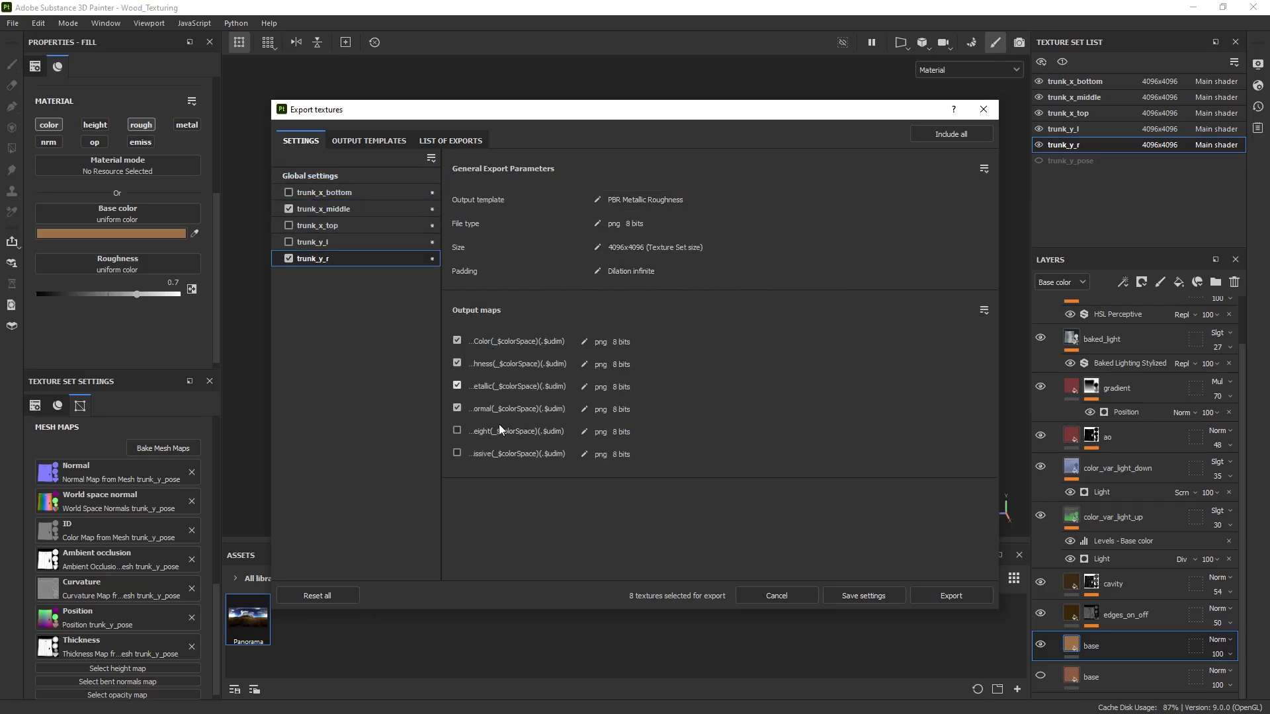
click(457, 341)
click(946, 595)
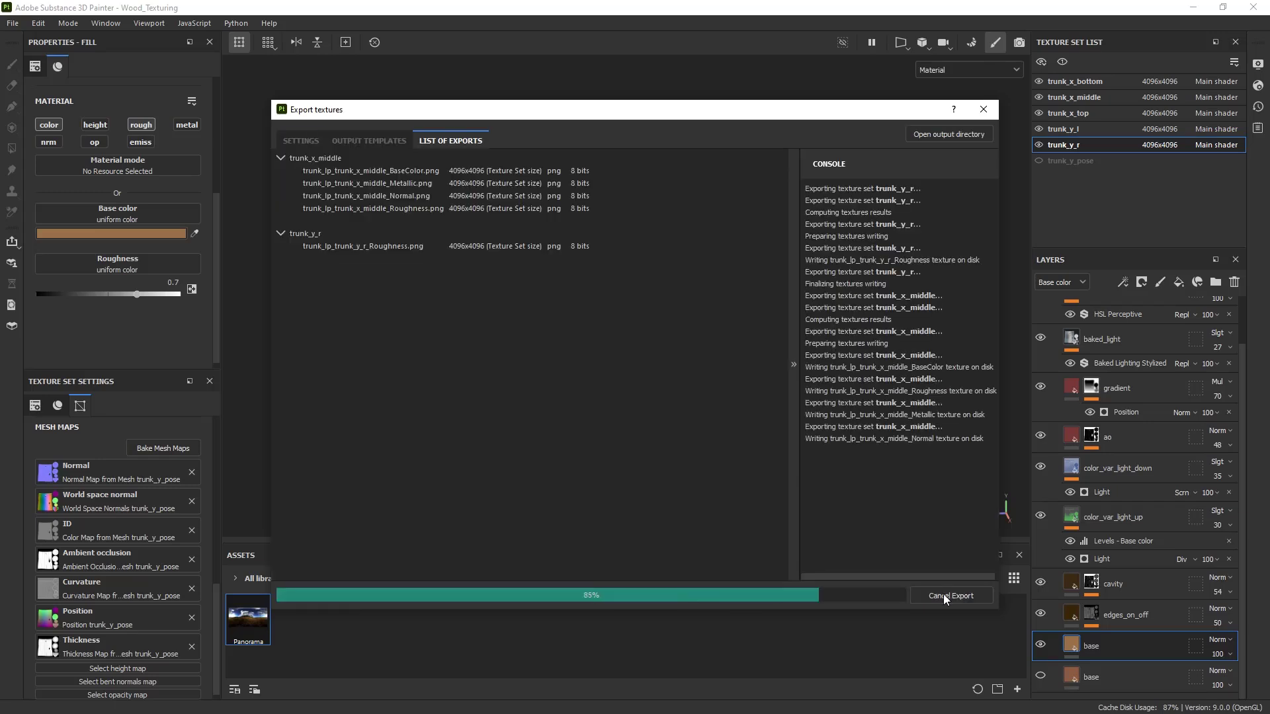
click(993, 110)
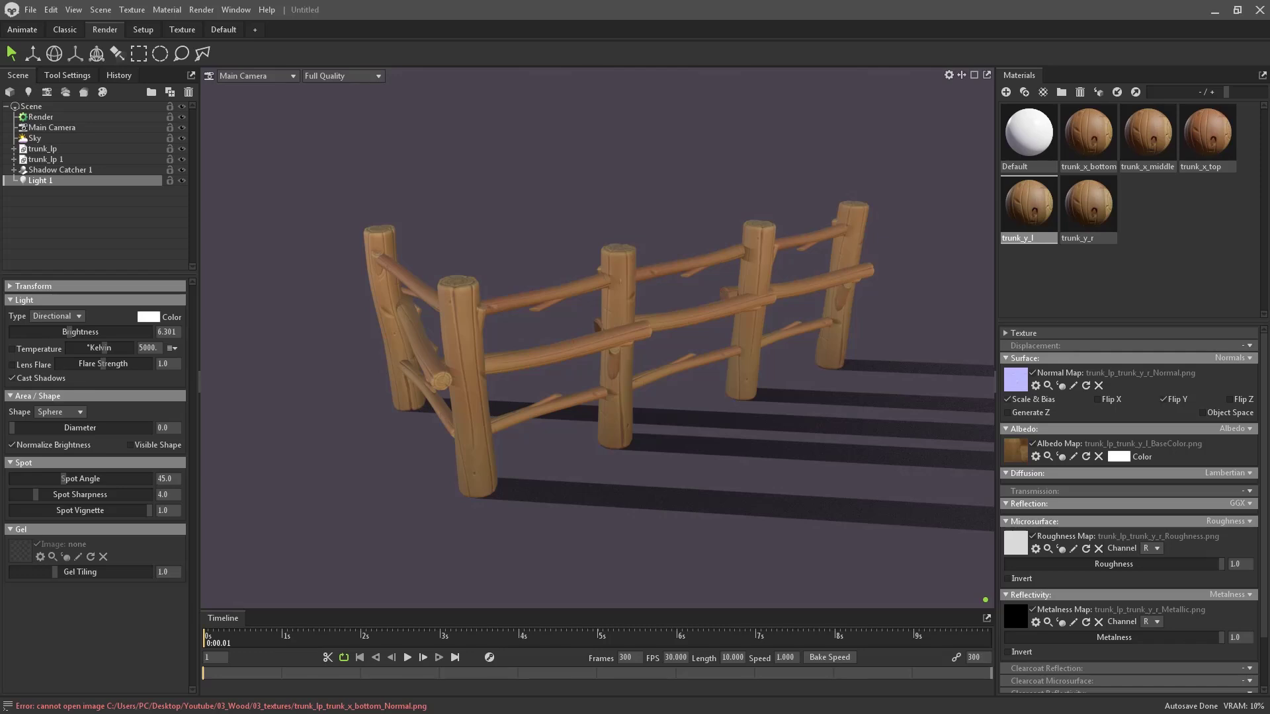
- Bring up the 03_textures folder and lower trunk_y_l's roughness strength to 0.917
key(alt+Tab)
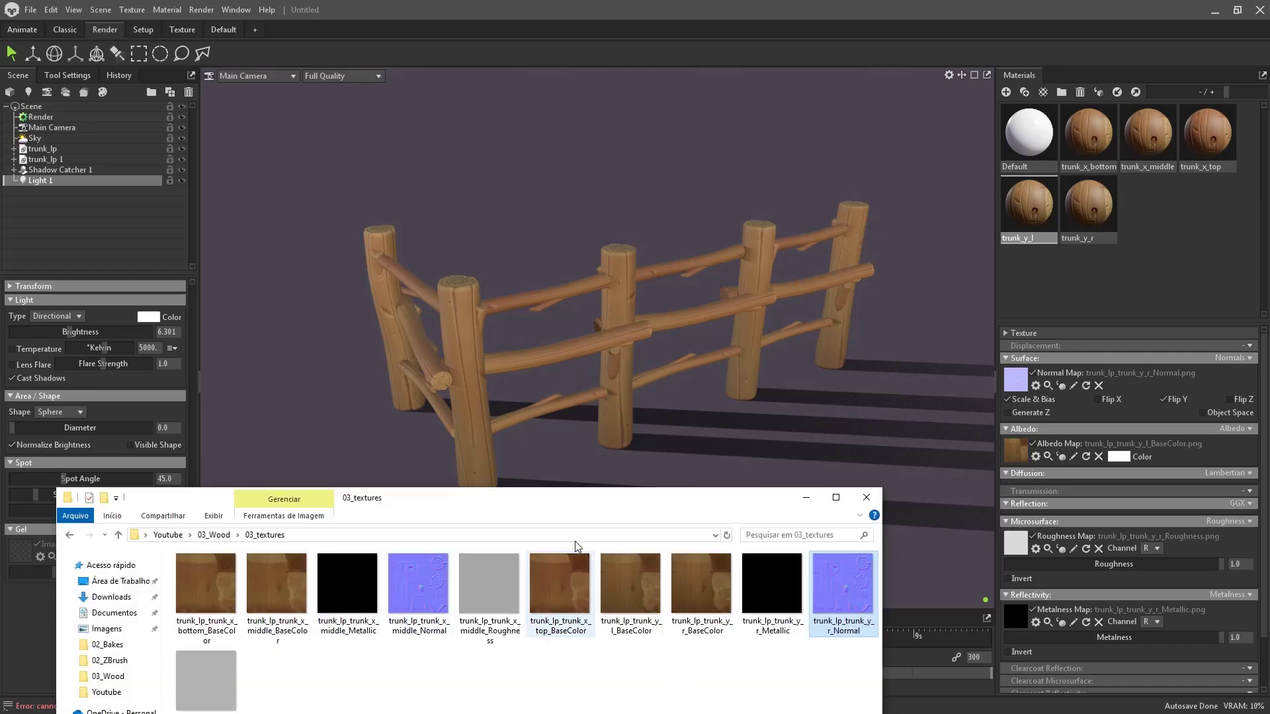
drag(539, 502, 527, 420)
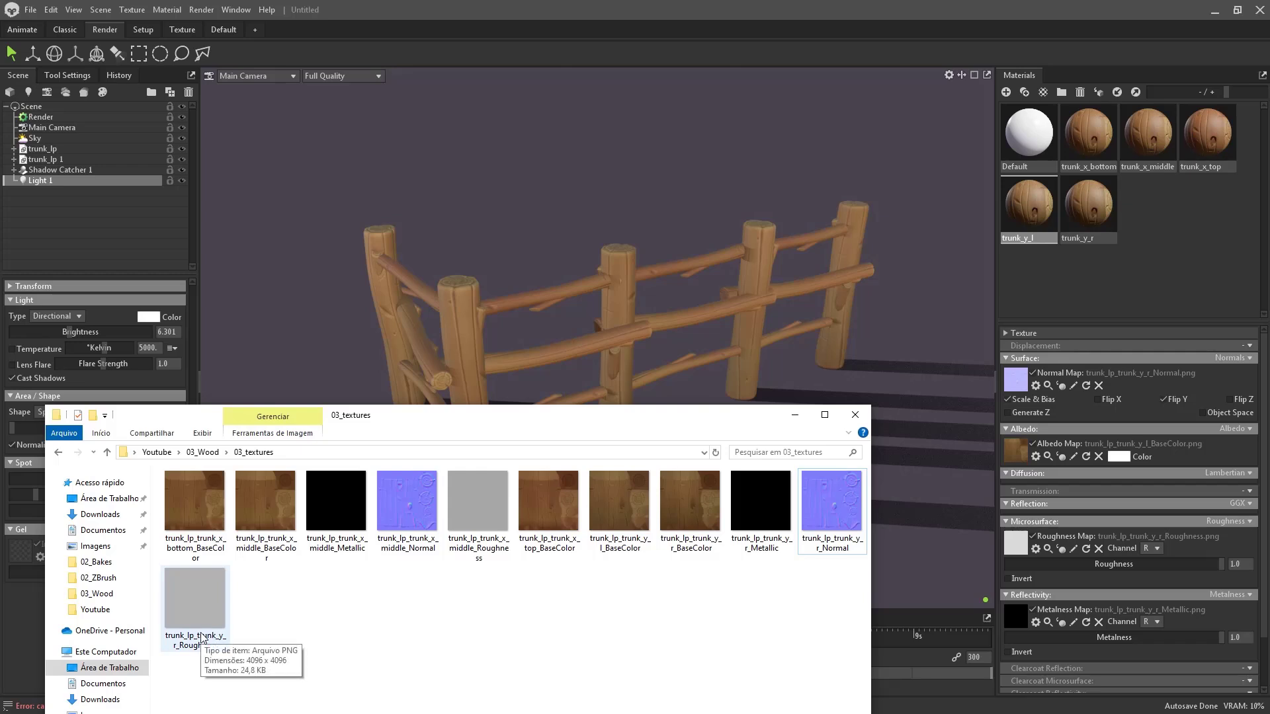
drag(653, 420, 629, 481)
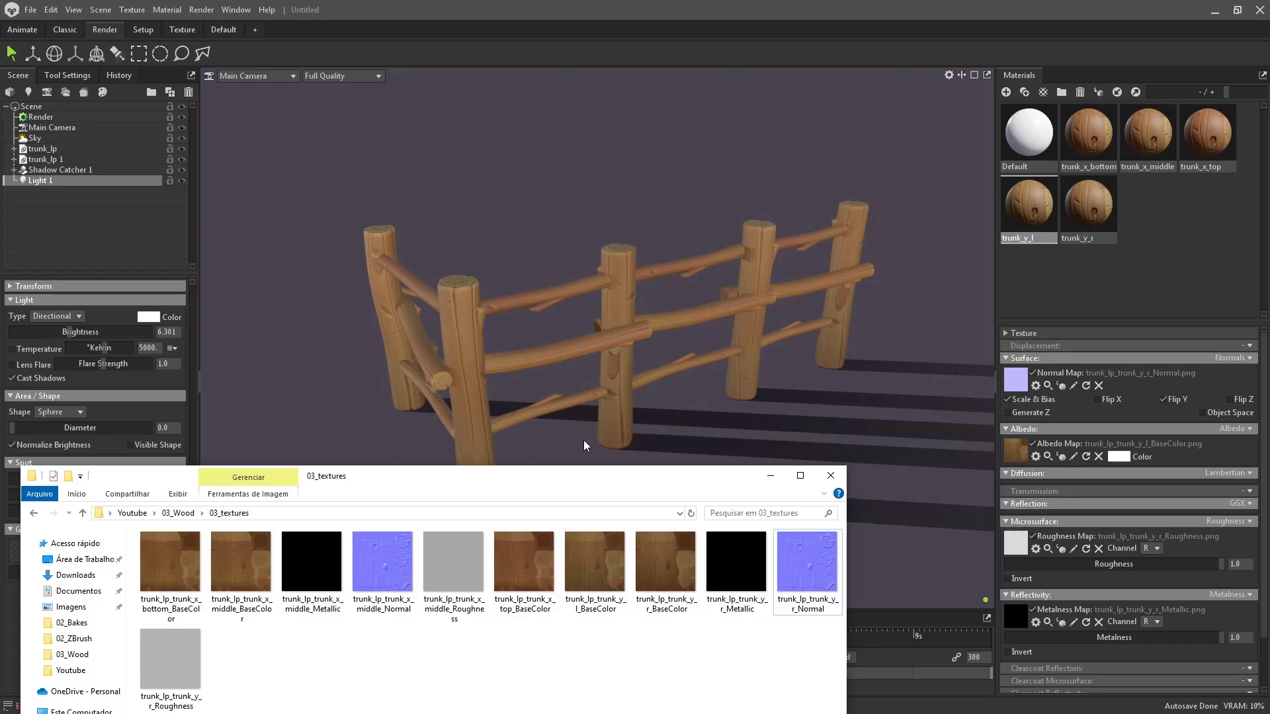
drag(1212, 565, 1204, 604)
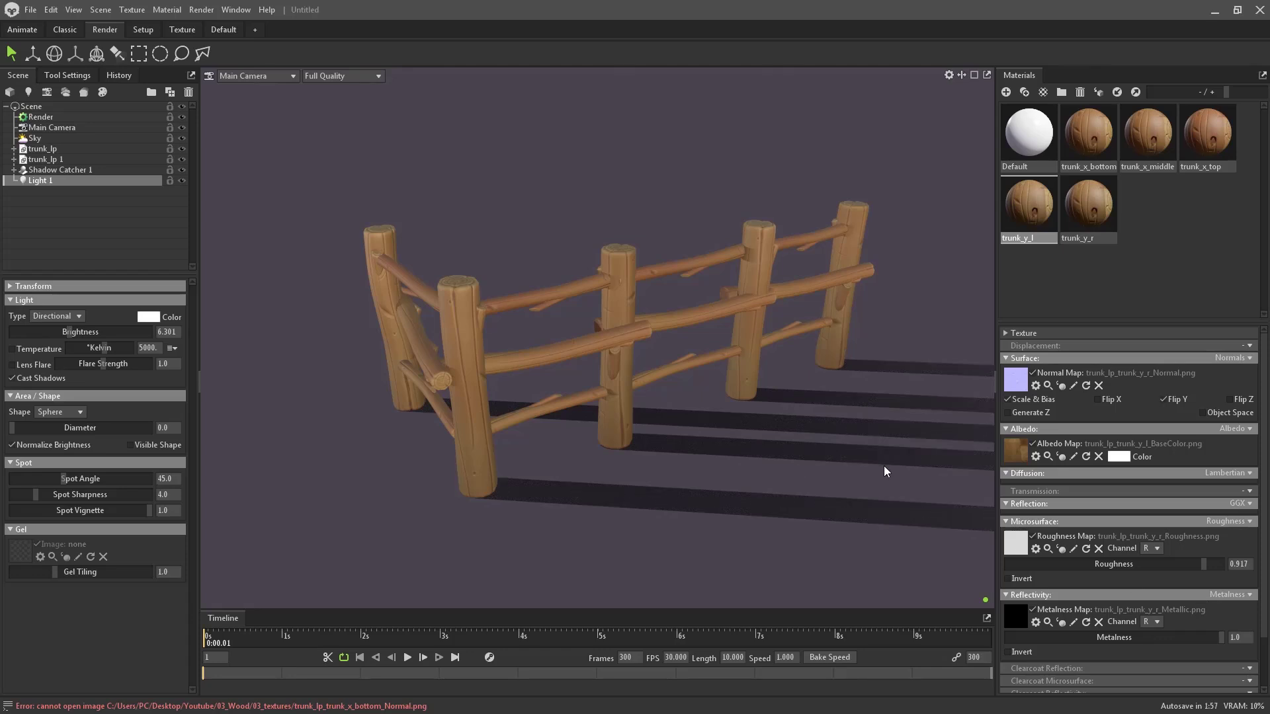
- Try tilting the middle fence rail with the rotate gizmo, undoing the rotation
click(538, 361)
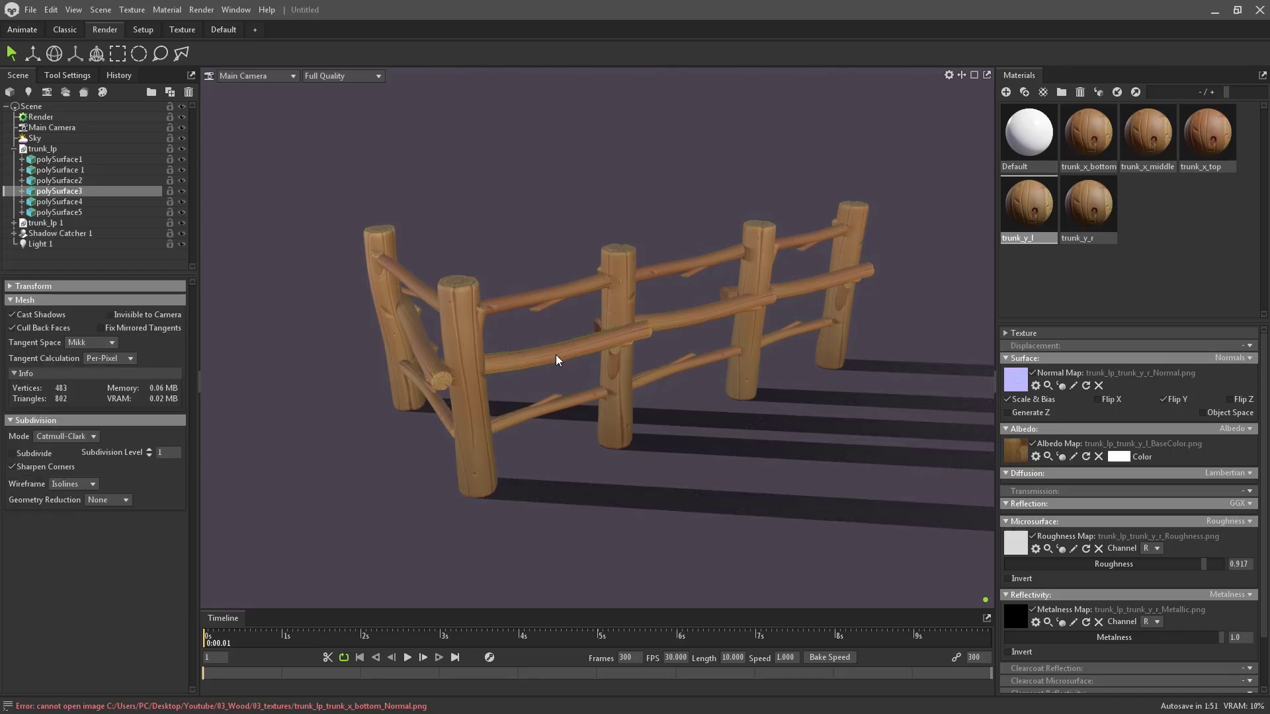
key(e)
mouse_move(561, 358)
mouse_down()
mouse_move(579, 365)
mouse_move(552, 371)
mouse_move(585, 368)
mouse_move(527, 339)
mouse_move(574, 348)
mouse_up()
key(ctrl+z)
key(w)
key(e)
key(w)
key(e)
key(w)
- Stand the left diagonal brace more upright, shift it down and right, then deselect it
click(423, 339)
key(e)
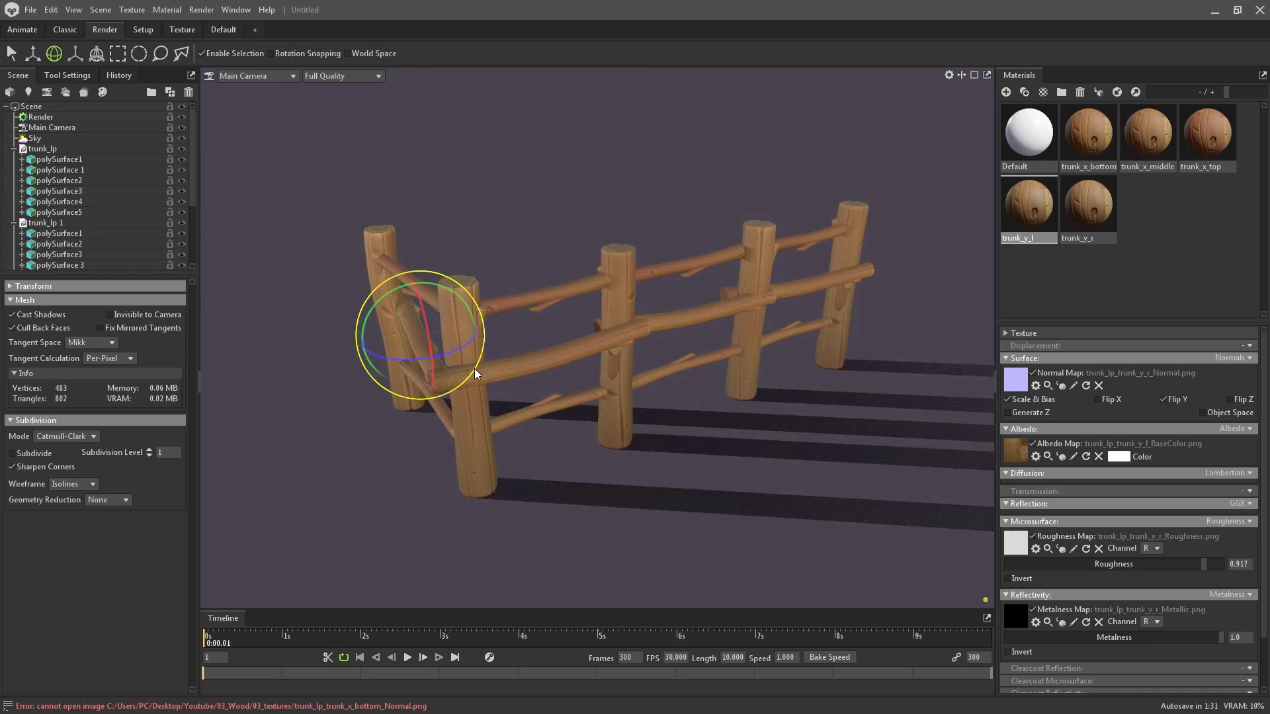
drag(456, 348, 429, 344)
drag(416, 282, 425, 275)
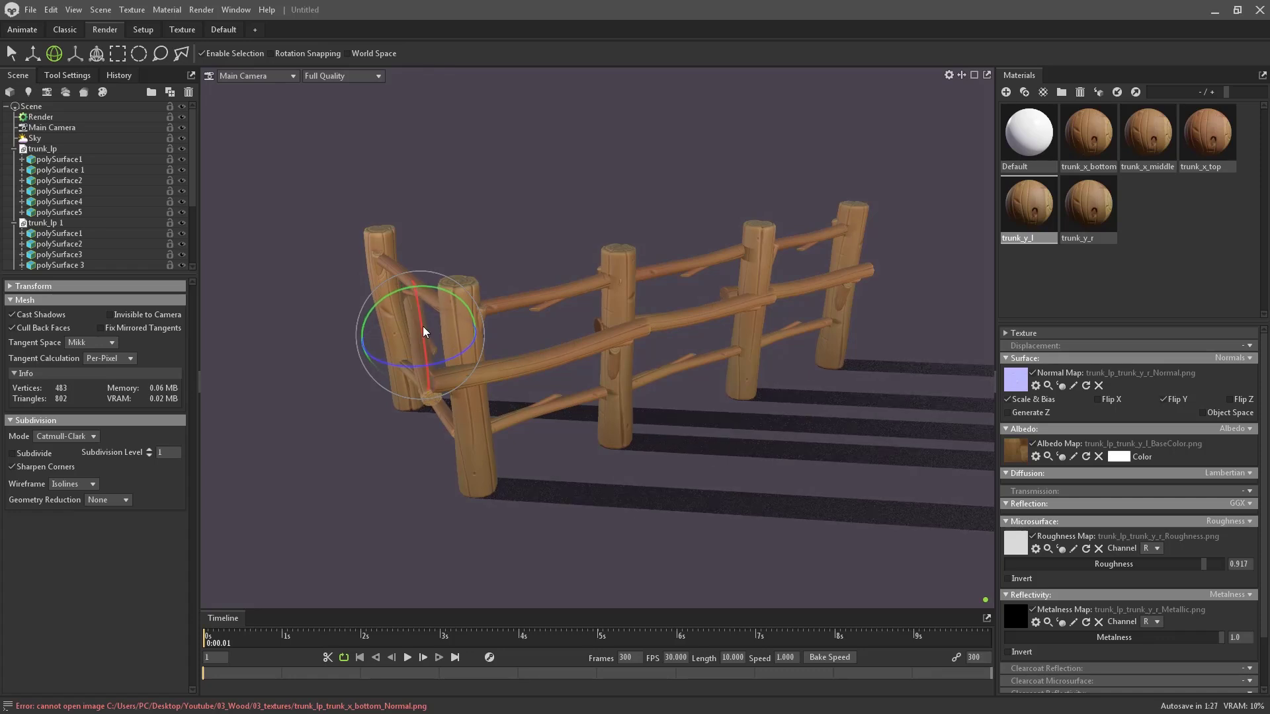
key(w)
drag(424, 366, 478, 332)
key(e)
key(w)
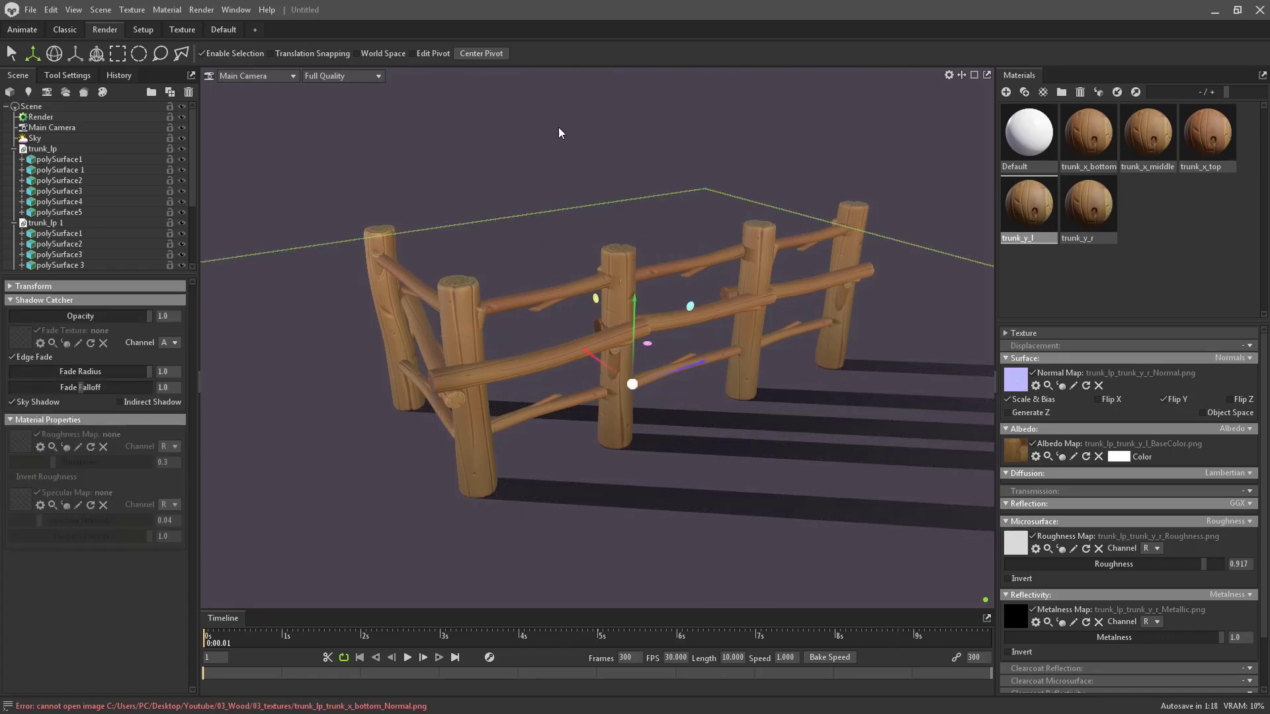
click(558, 129)
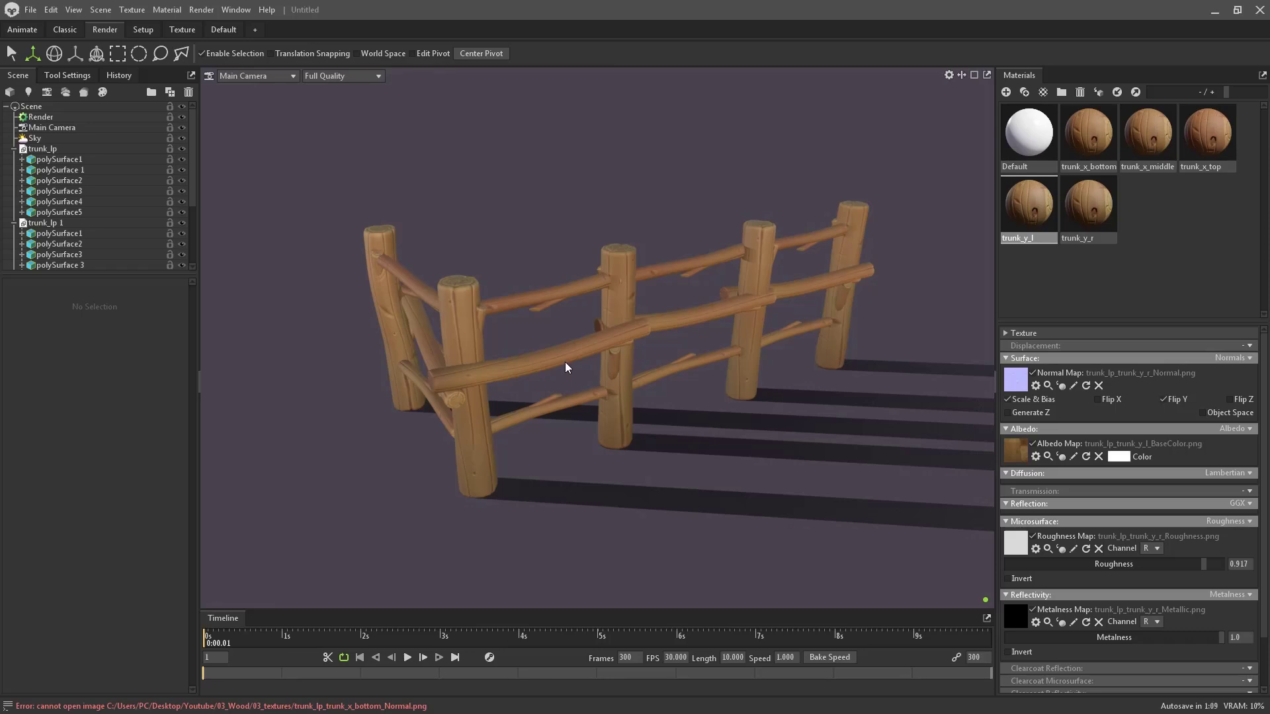
- Lower the lower diagonal rail slightly, undoing an oversized rotation, then deselect it
drag(599, 277, 491, 271)
click(400, 289)
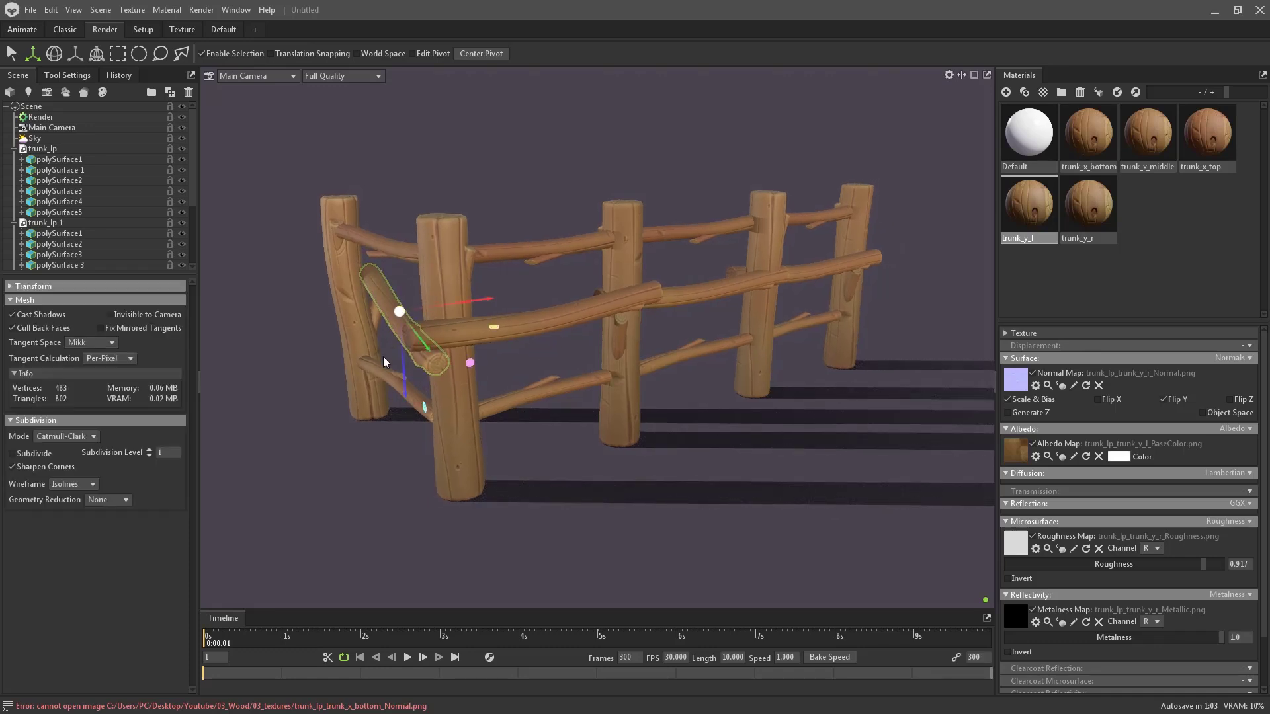
mouse_move(405, 356)
mouse_down()
mouse_move(408, 389)
mouse_move(410, 368)
mouse_up()
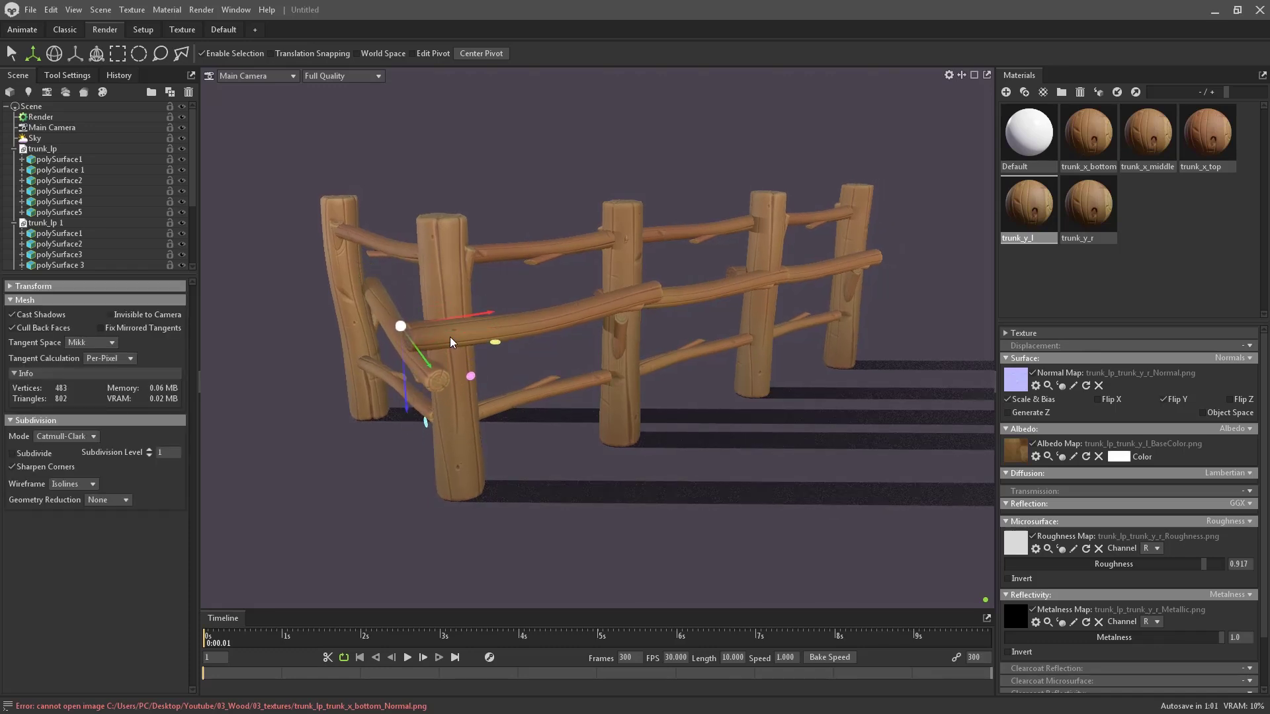
key(e)
drag(416, 323, 409, 295)
key(ctrl+z)
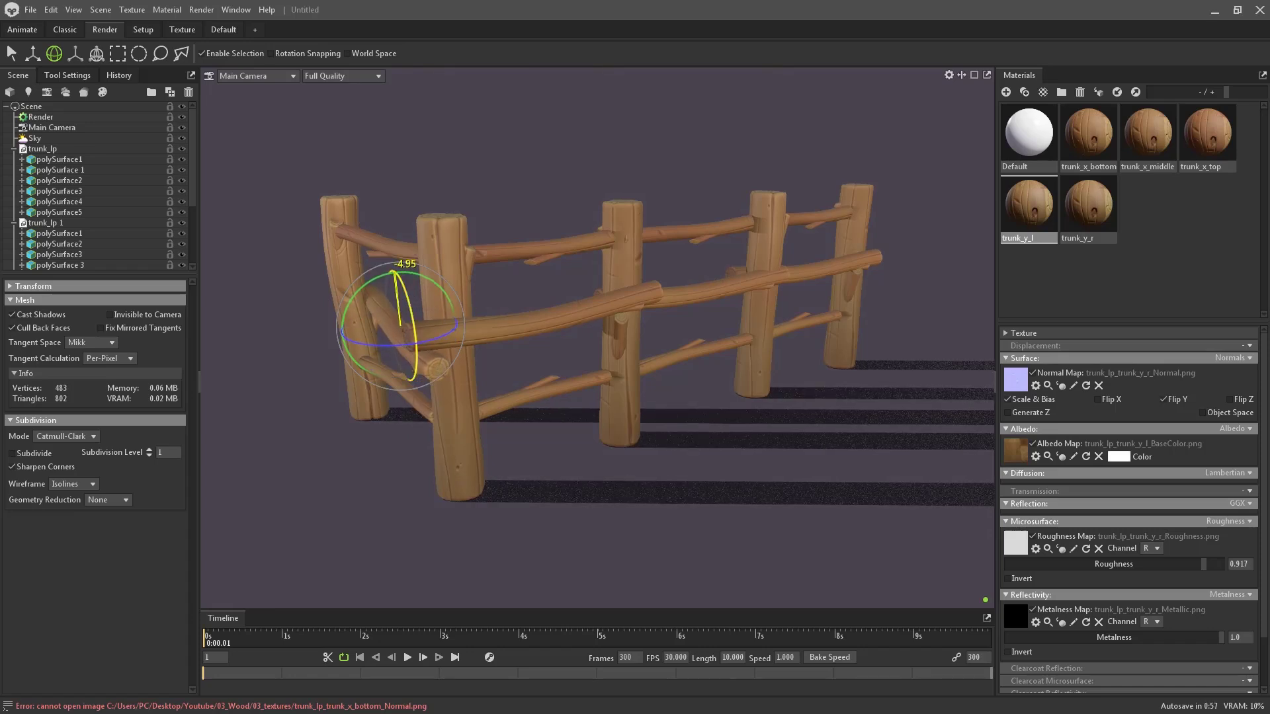
key(w)
drag(410, 365, 413, 367)
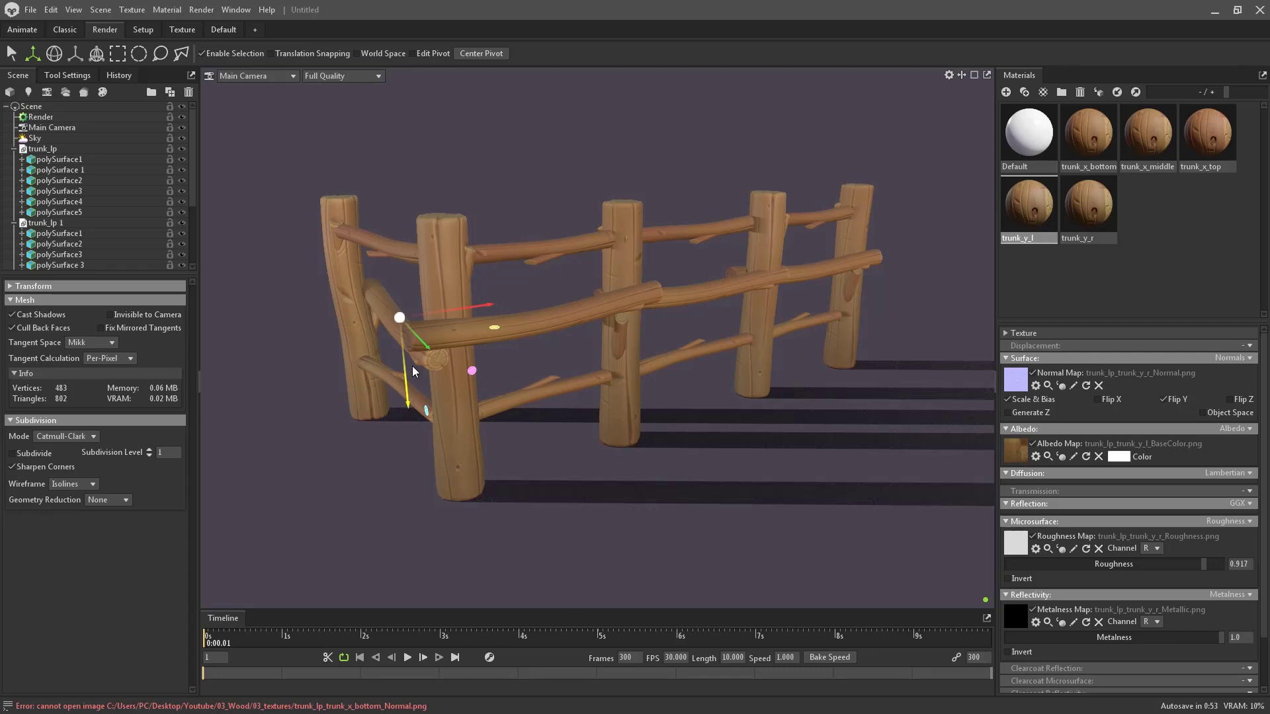
click(516, 176)
drag(517, 181, 667, 277)
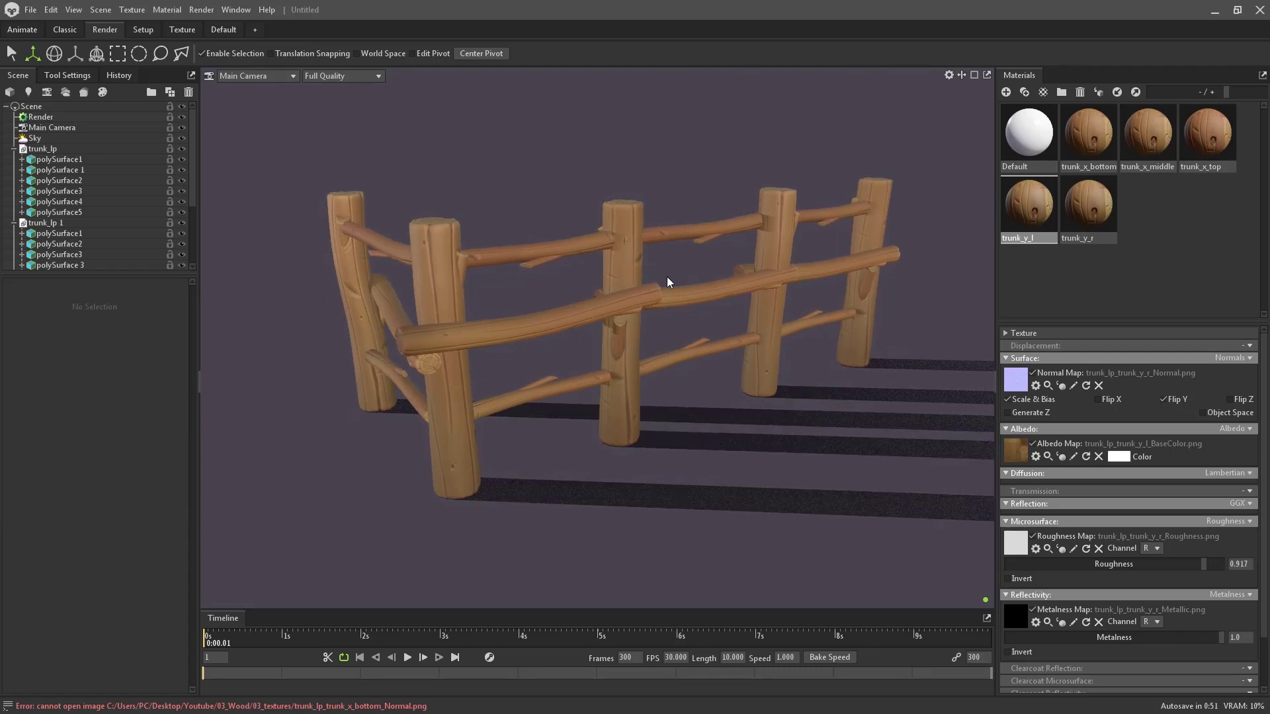
- Rotate the middle fence rail slightly between the posts, then clear the selection
click(685, 294)
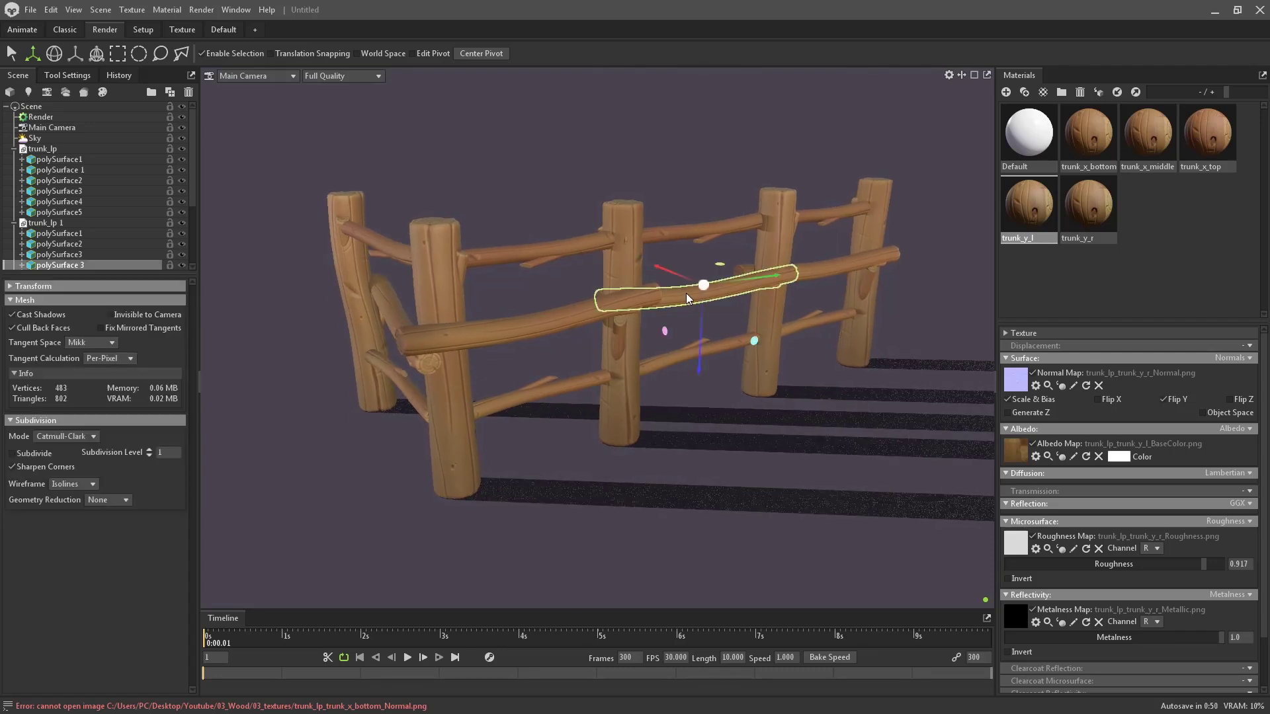
click(813, 270)
key(e)
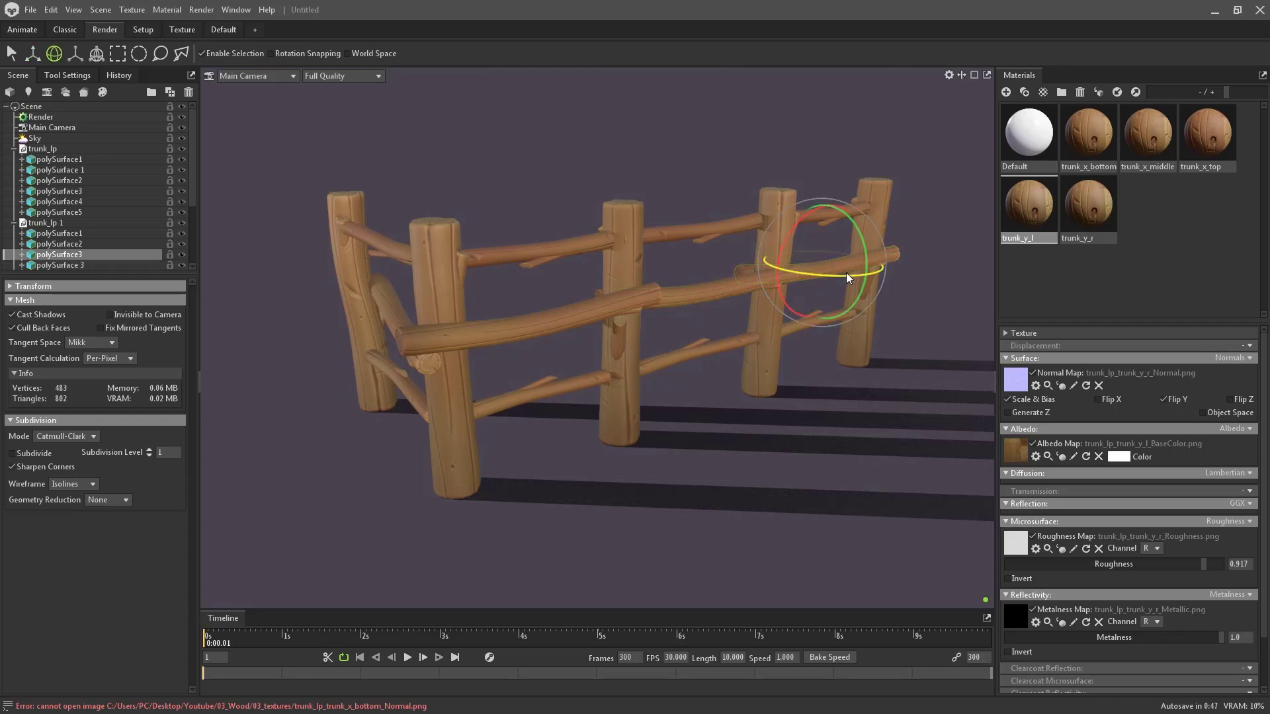
key(w)
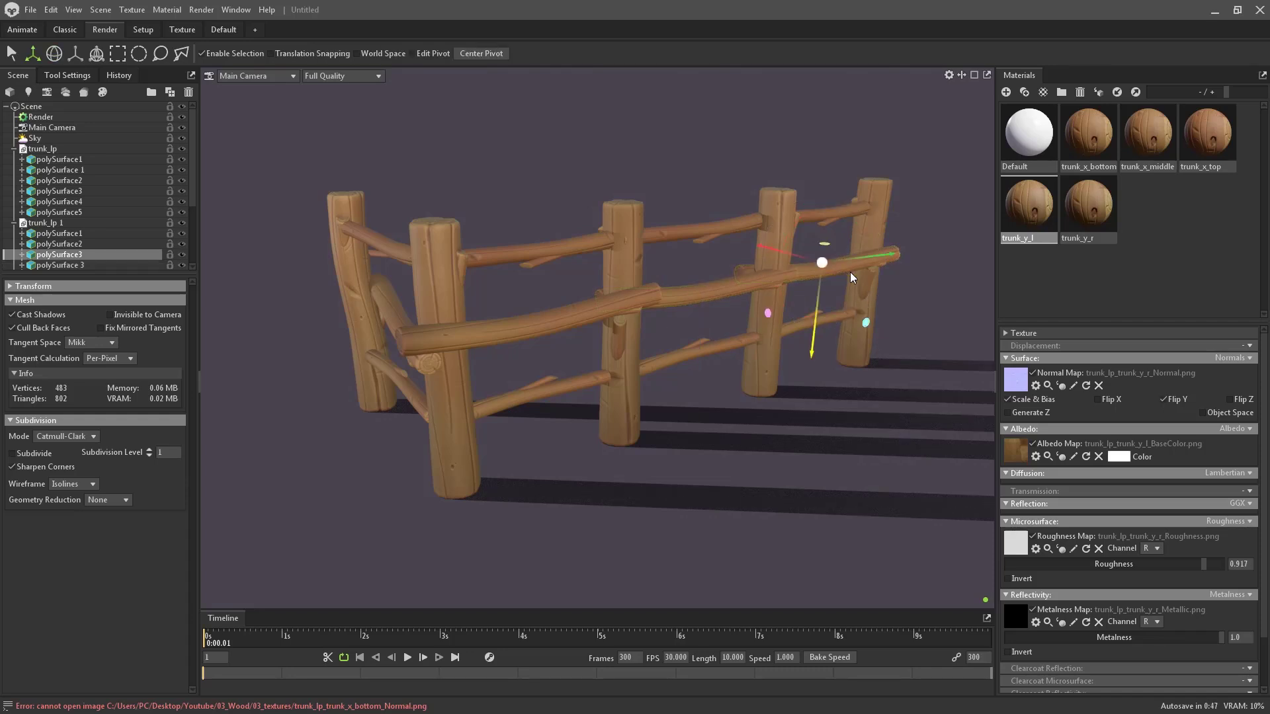
click(740, 287)
key(e)
drag(756, 288, 807, 271)
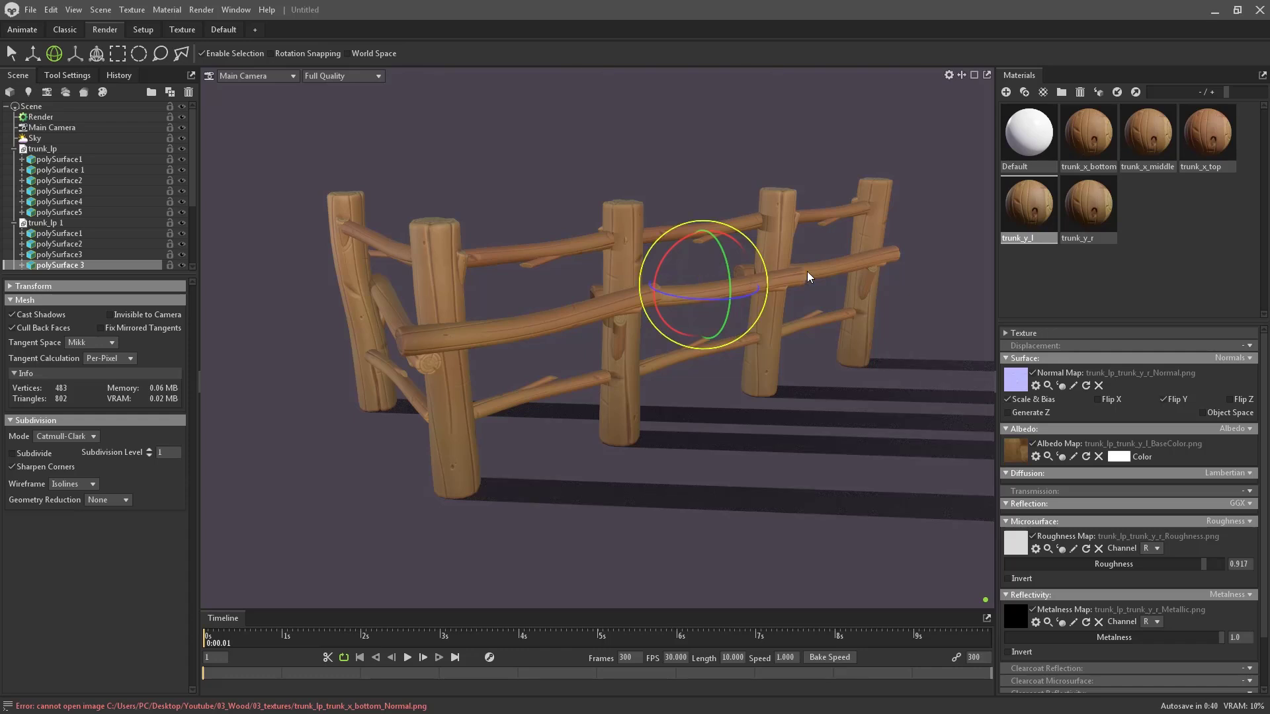
click(824, 264)
click(908, 217)
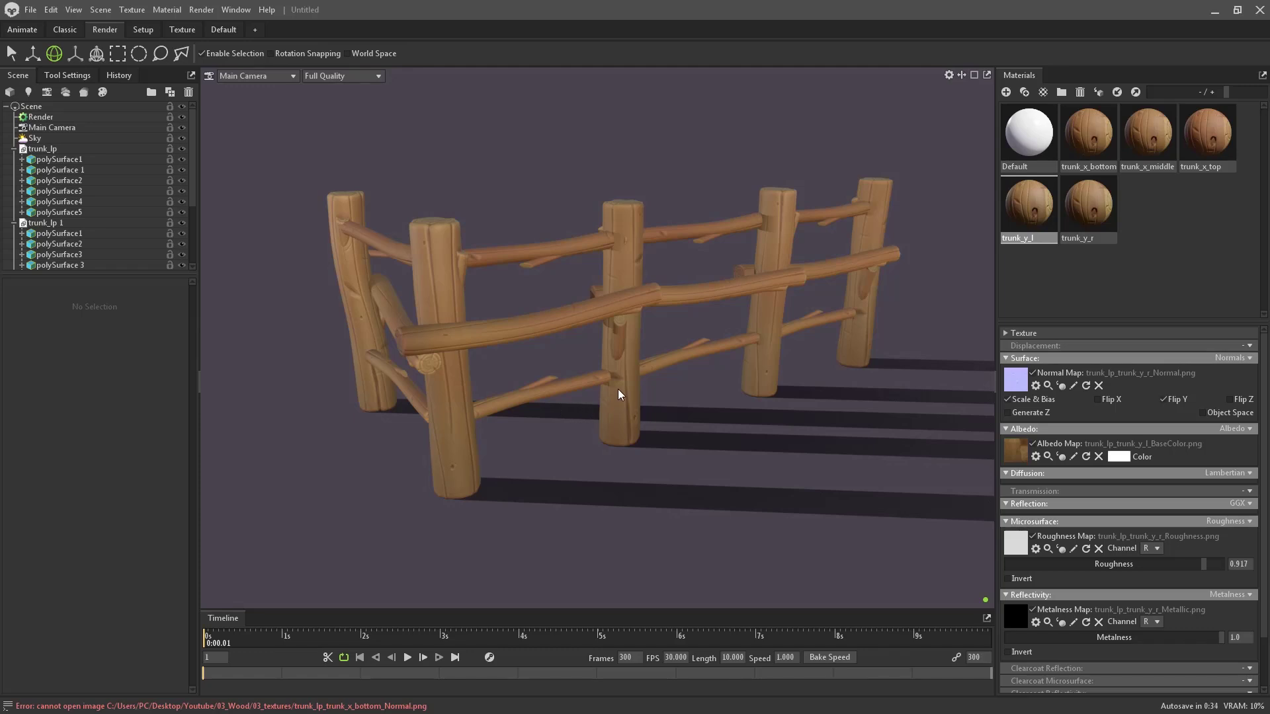
- Reframe the view around the fence and collapse the second fence group in the scene list
alt+drag(758, 338, 769, 344)
alt+middle_drag(769, 344, 784, 358)
alt+right_drag(783, 359, 773, 362)
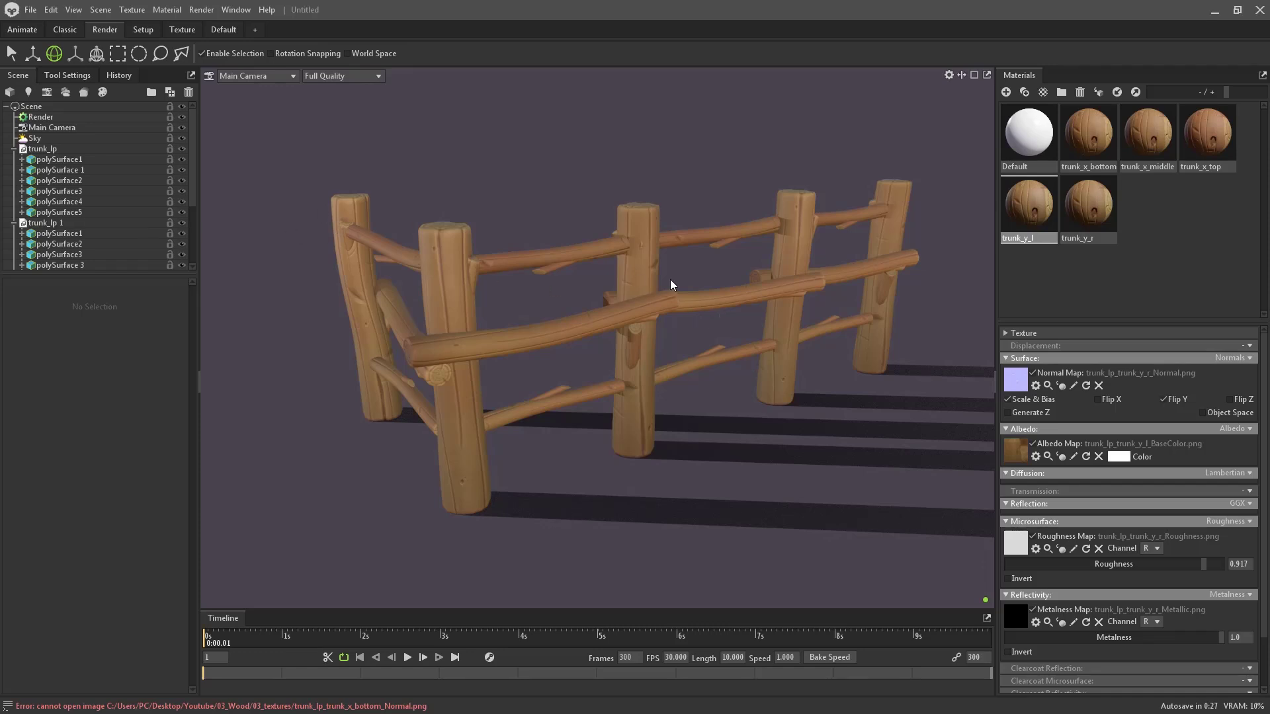
scroll(117, 230, down, 3)
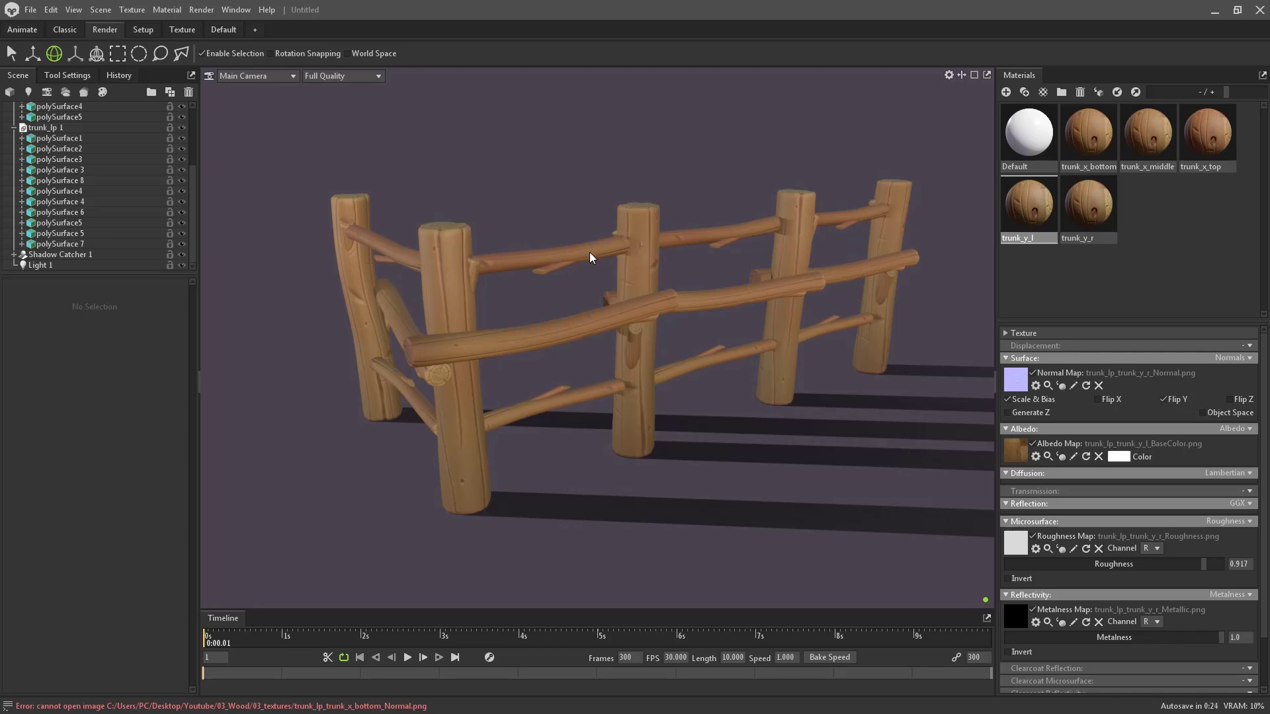
alt+drag(589, 252, 580, 277)
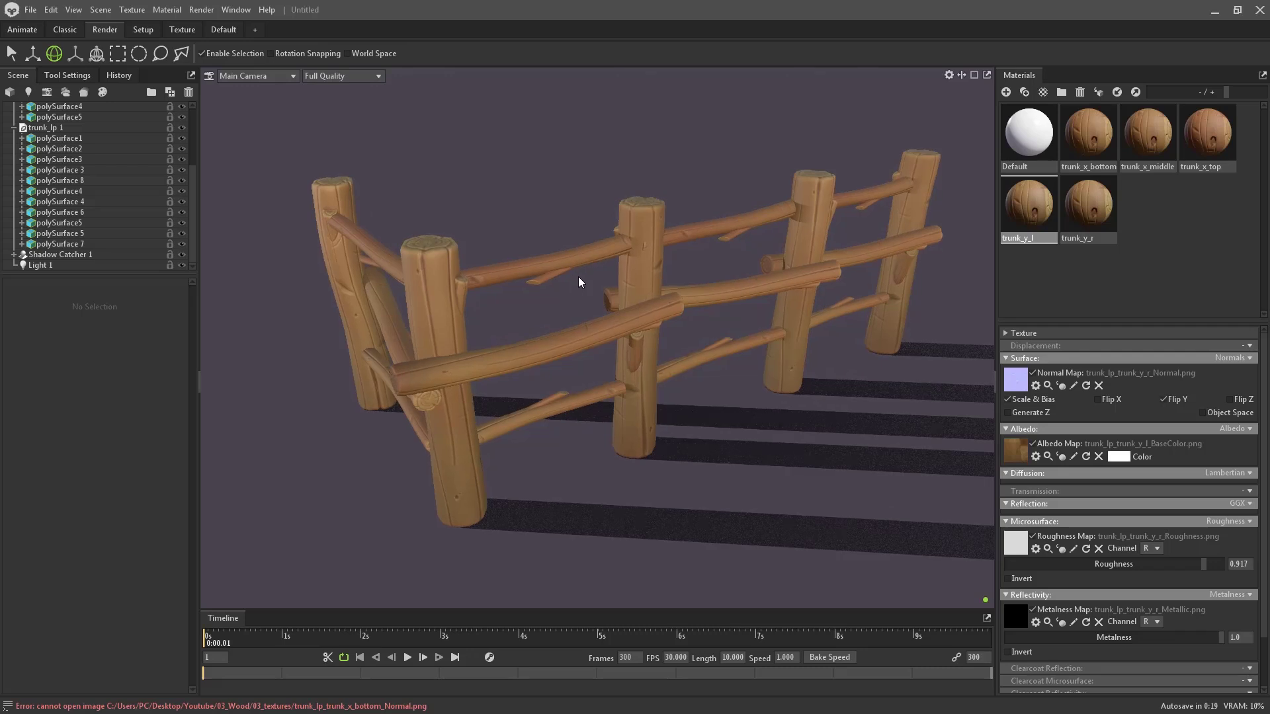
drag(578, 276, 558, 267)
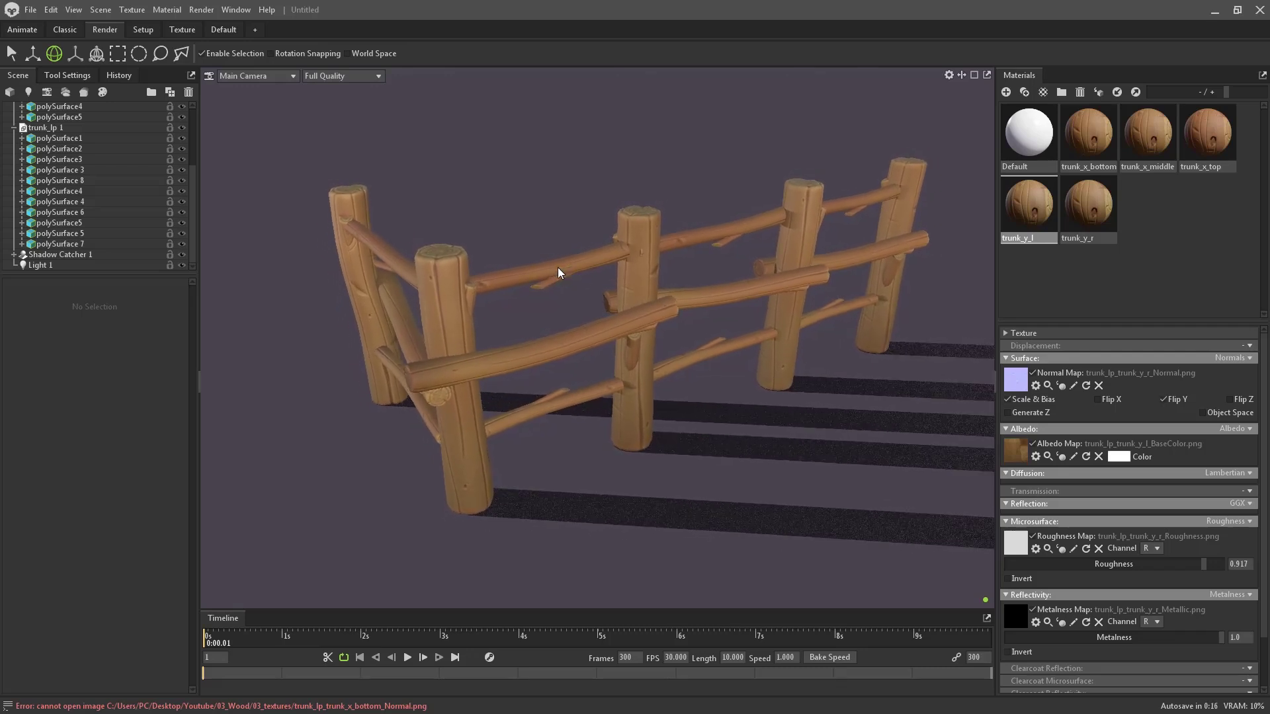
click(14, 127)
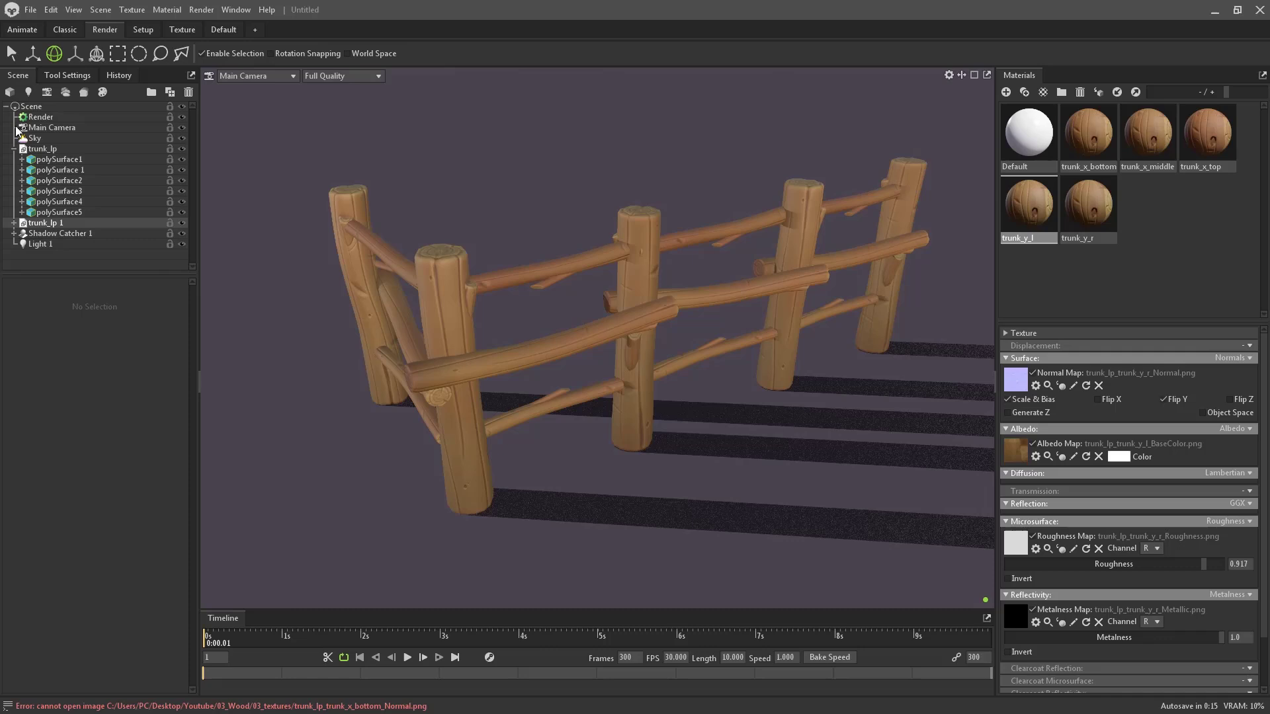
- Add a camera via Scene > Add Object and switch the viewport to Camera 1
click(100, 9)
mouse_move(175, 25)
click(231, 26)
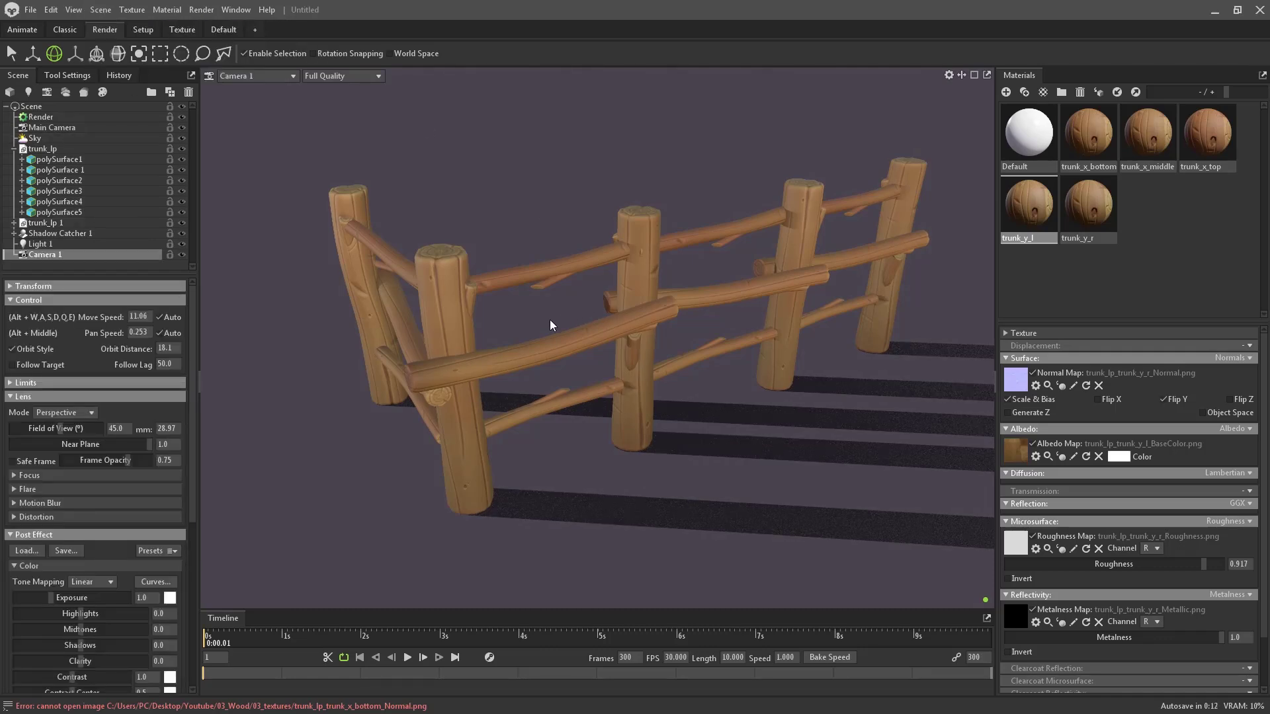
click(248, 75)
mouse_move(245, 88)
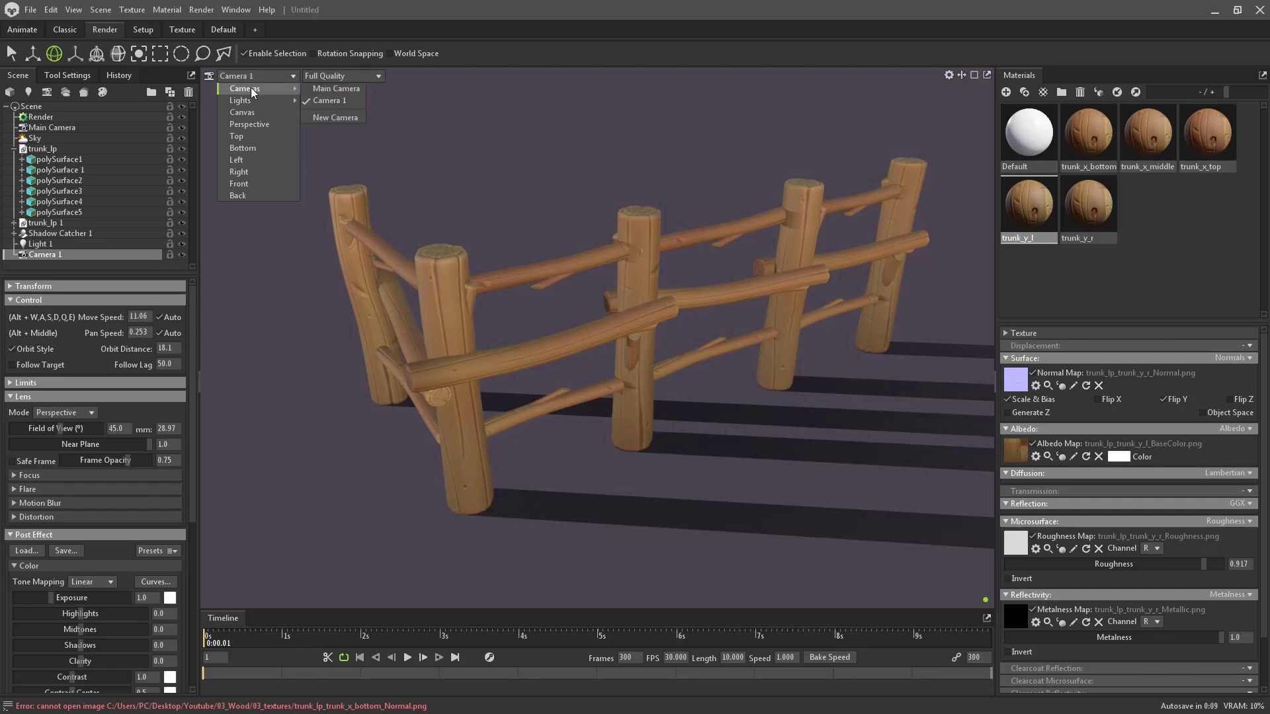
click(14, 149)
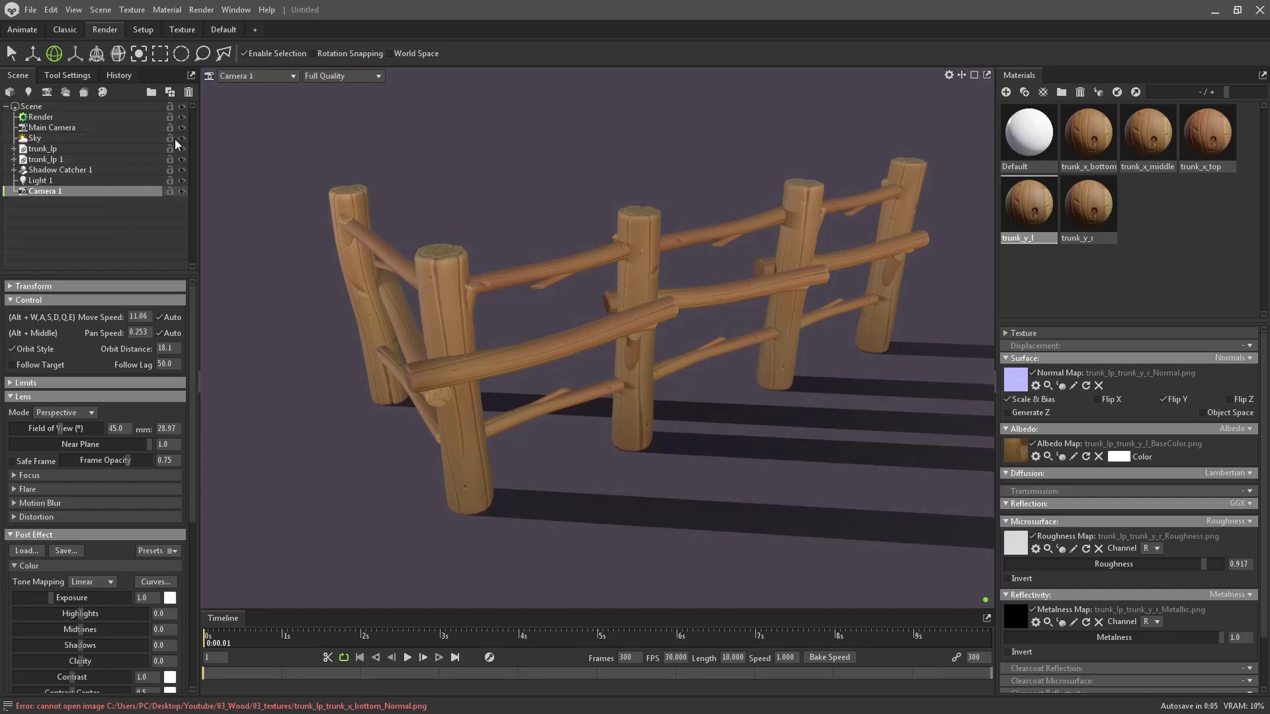
click(243, 76)
click(335, 101)
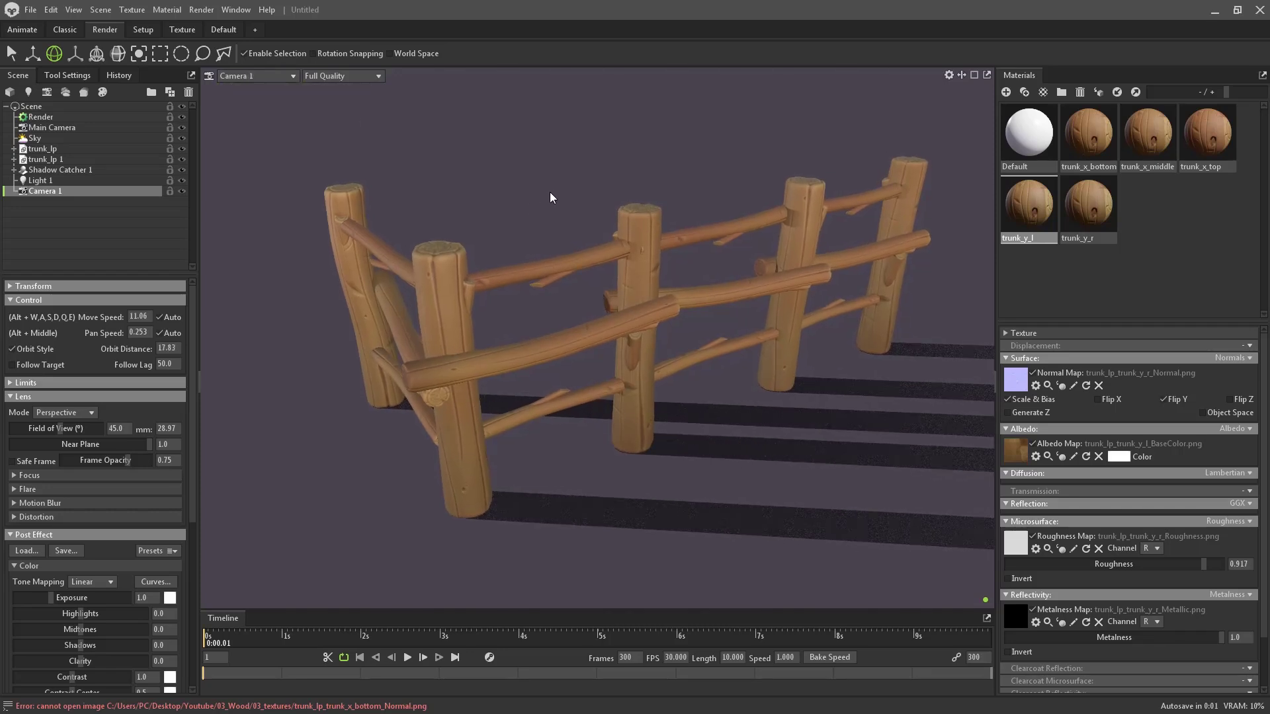
- Set Light 1's brightness to 6.3, then hide Light 1
click(81, 181)
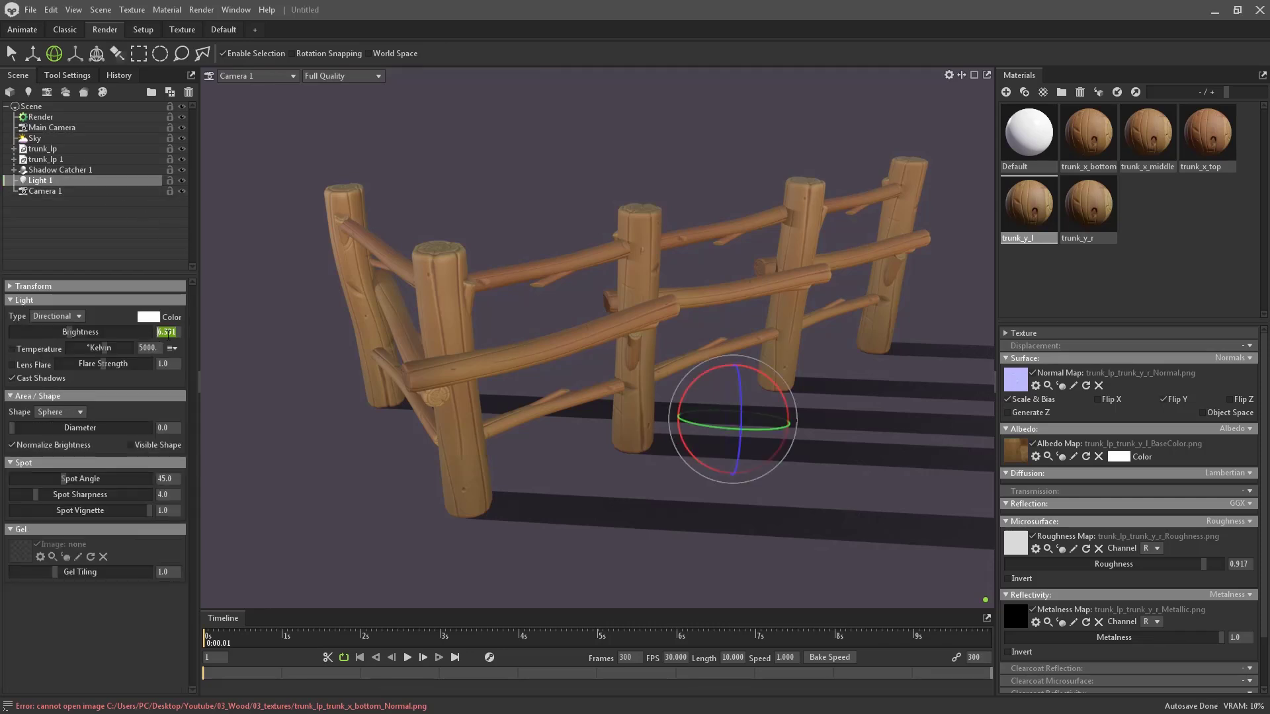
text(7)
key(Return)
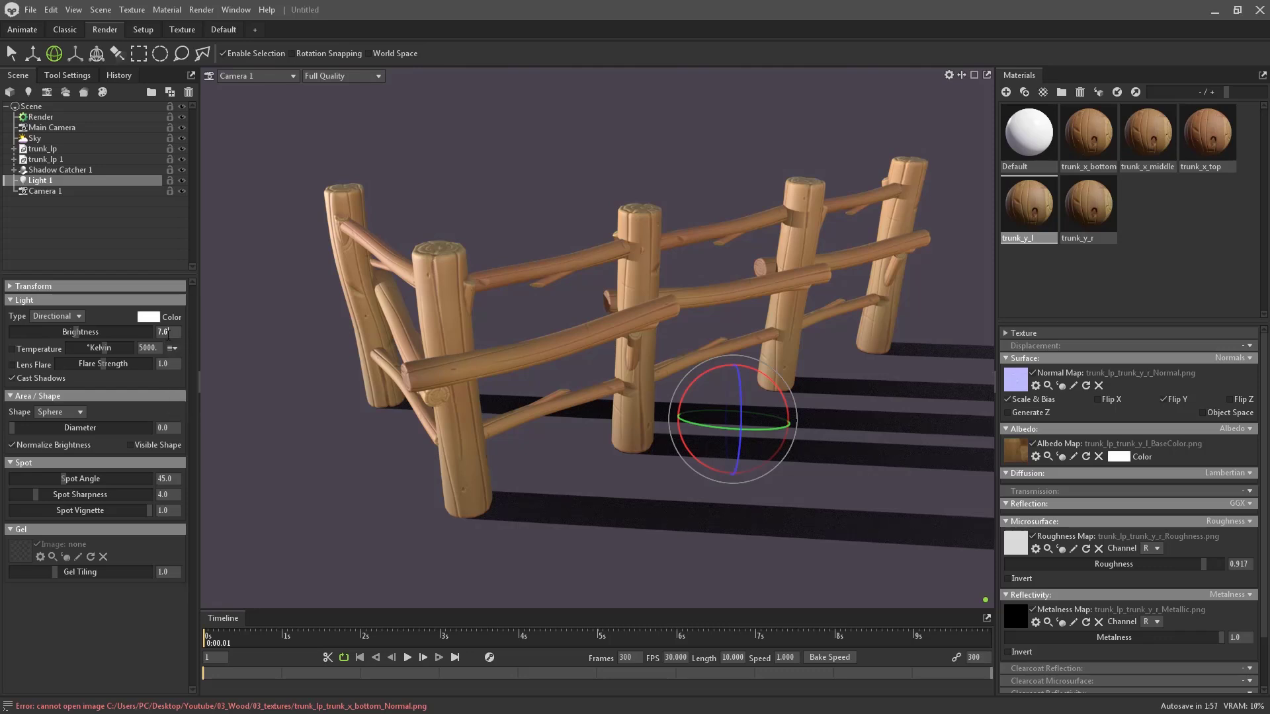
click(166, 334)
text(6.)
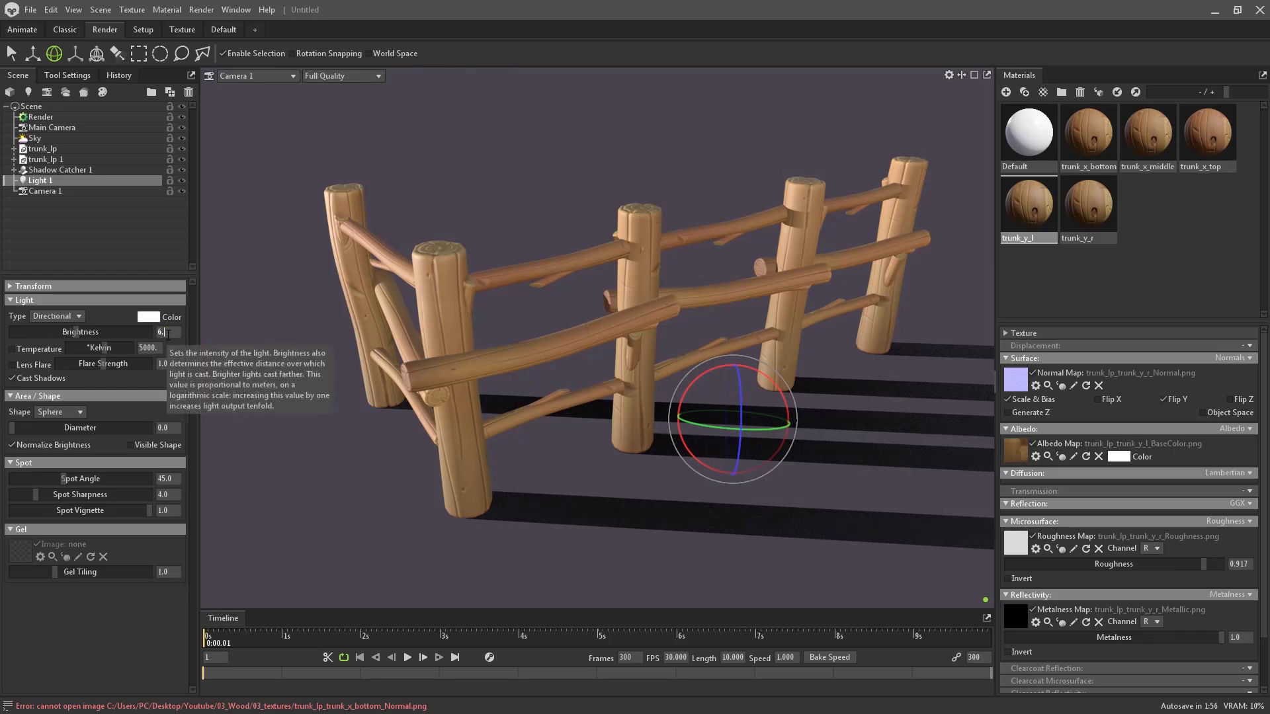
text(3)
key(Return)
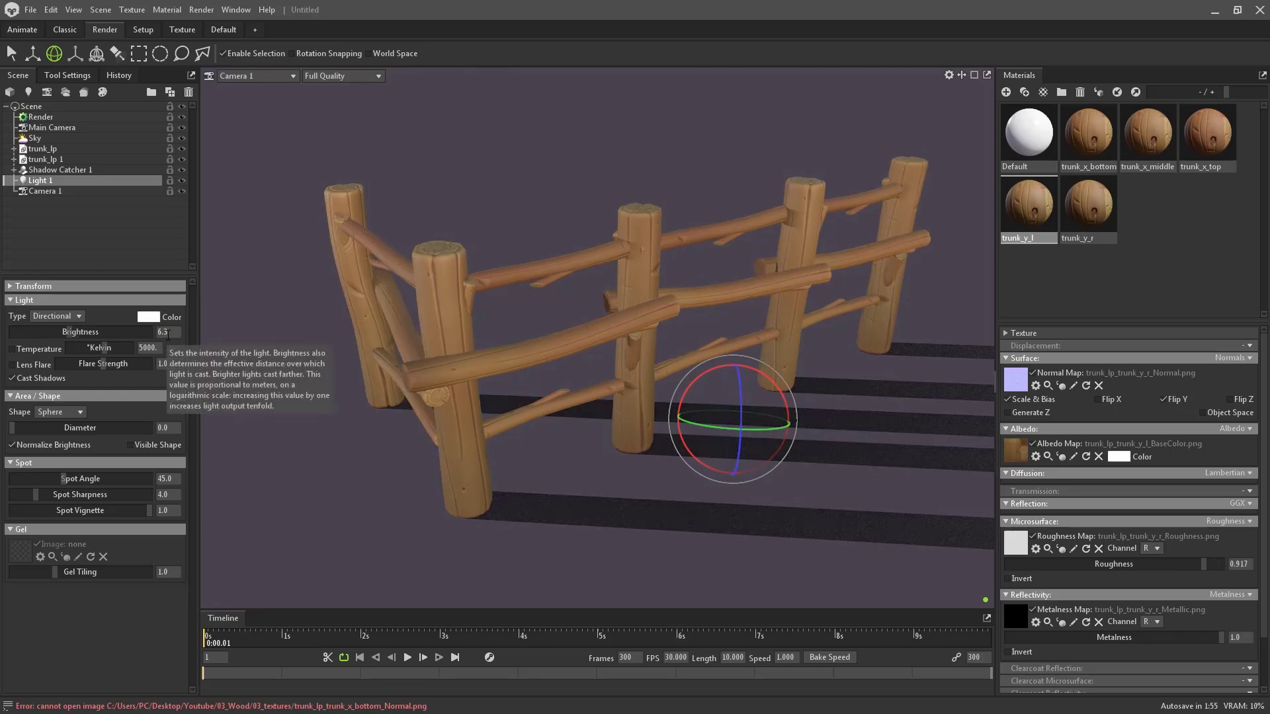
click(183, 180)
- Hide the Sky, add a directional light, and rotate it to backlight the fence
click(183, 138)
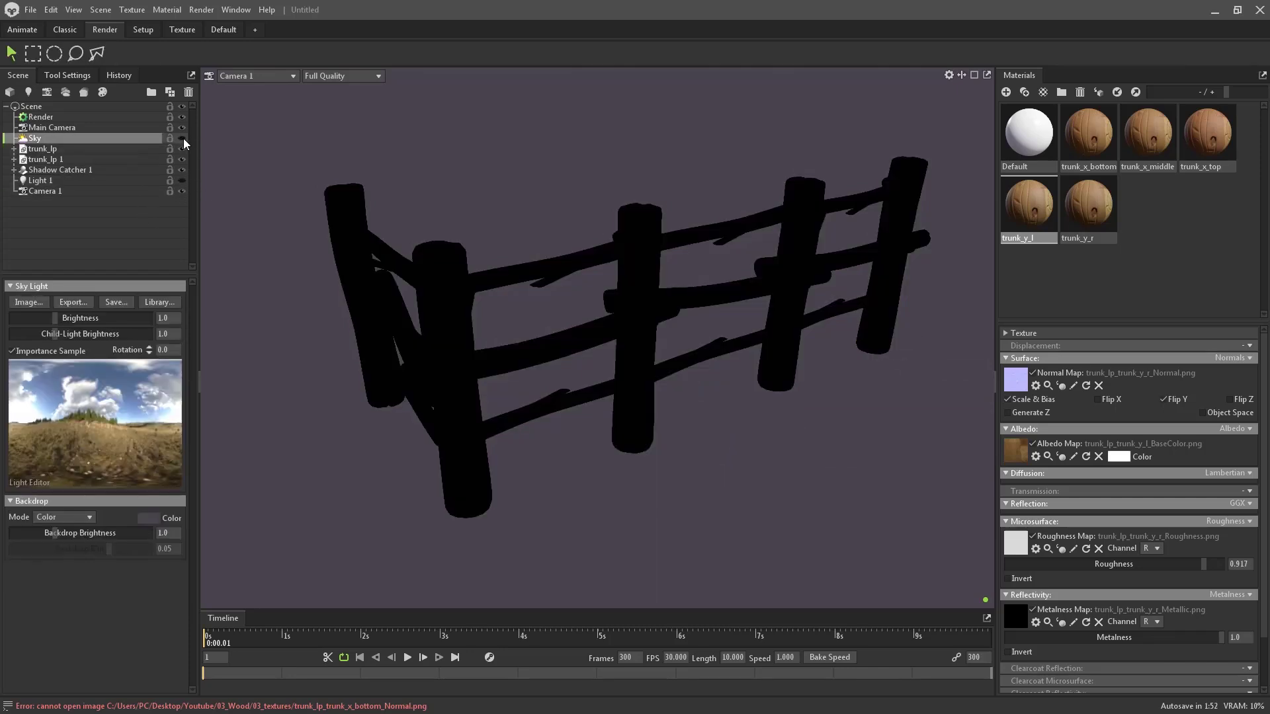
click(100, 10)
mouse_move(121, 31)
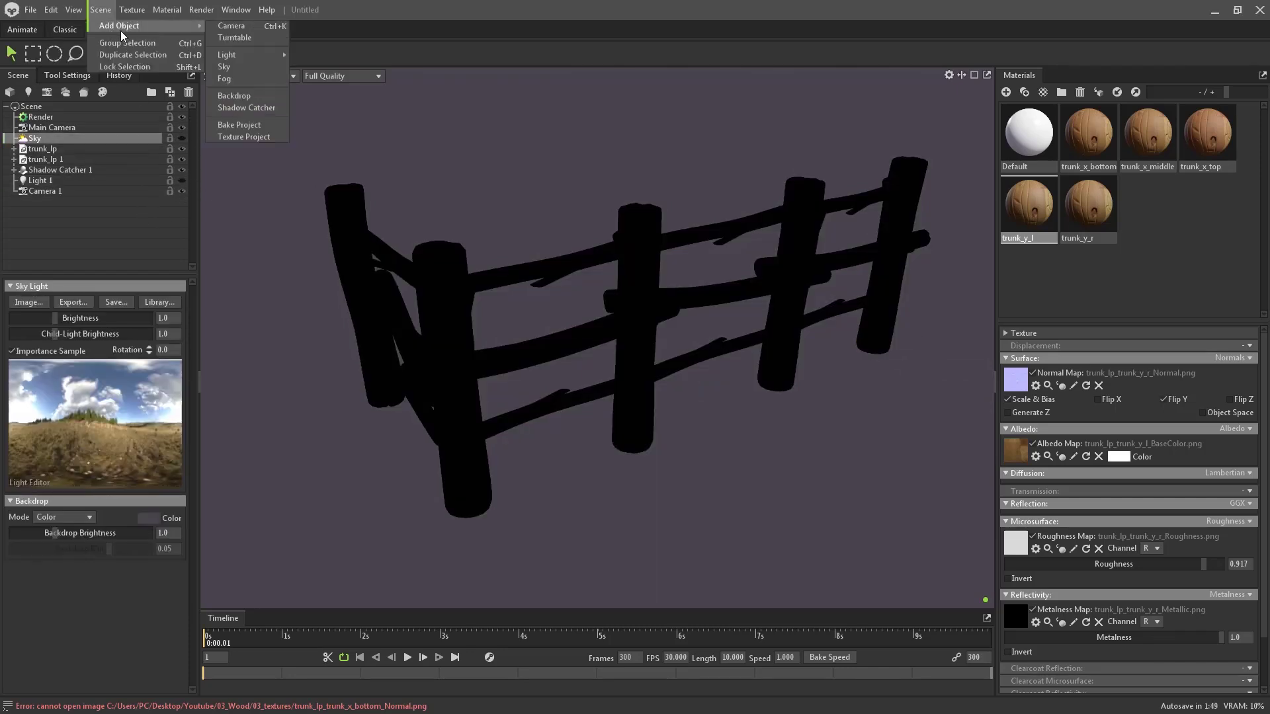
mouse_move(260, 53)
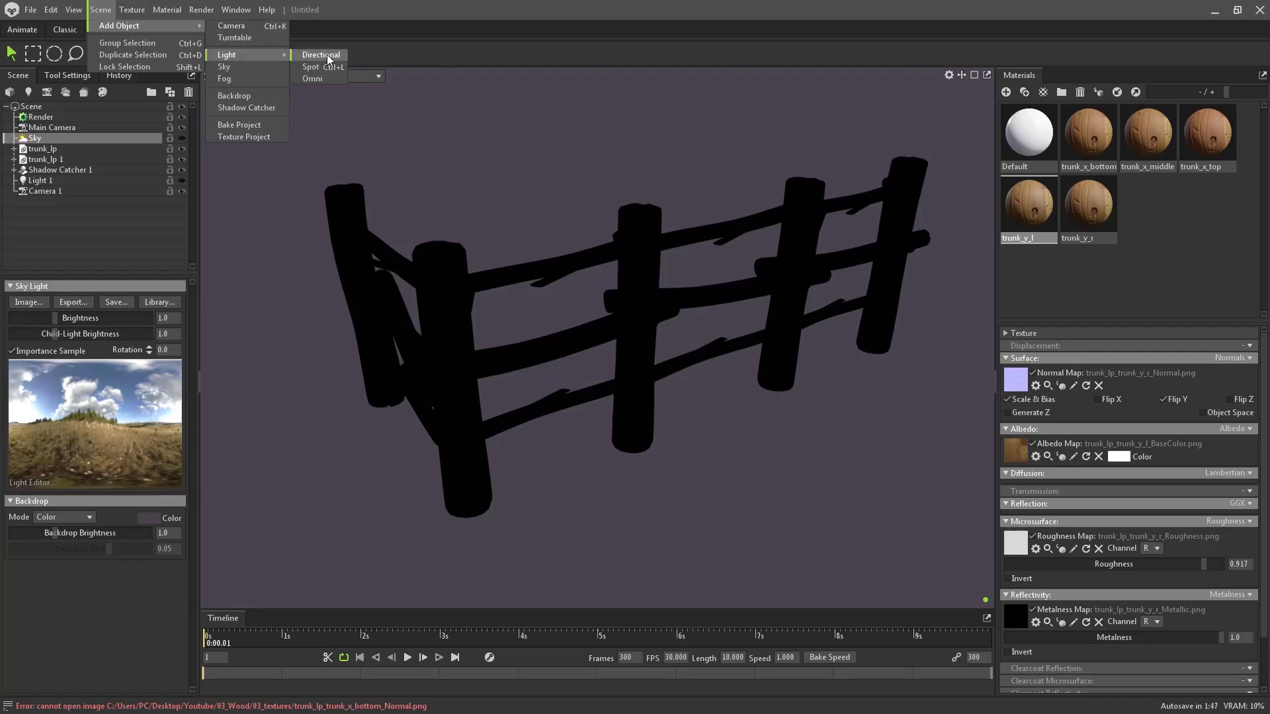
click(316, 55)
key(w)
key(e)
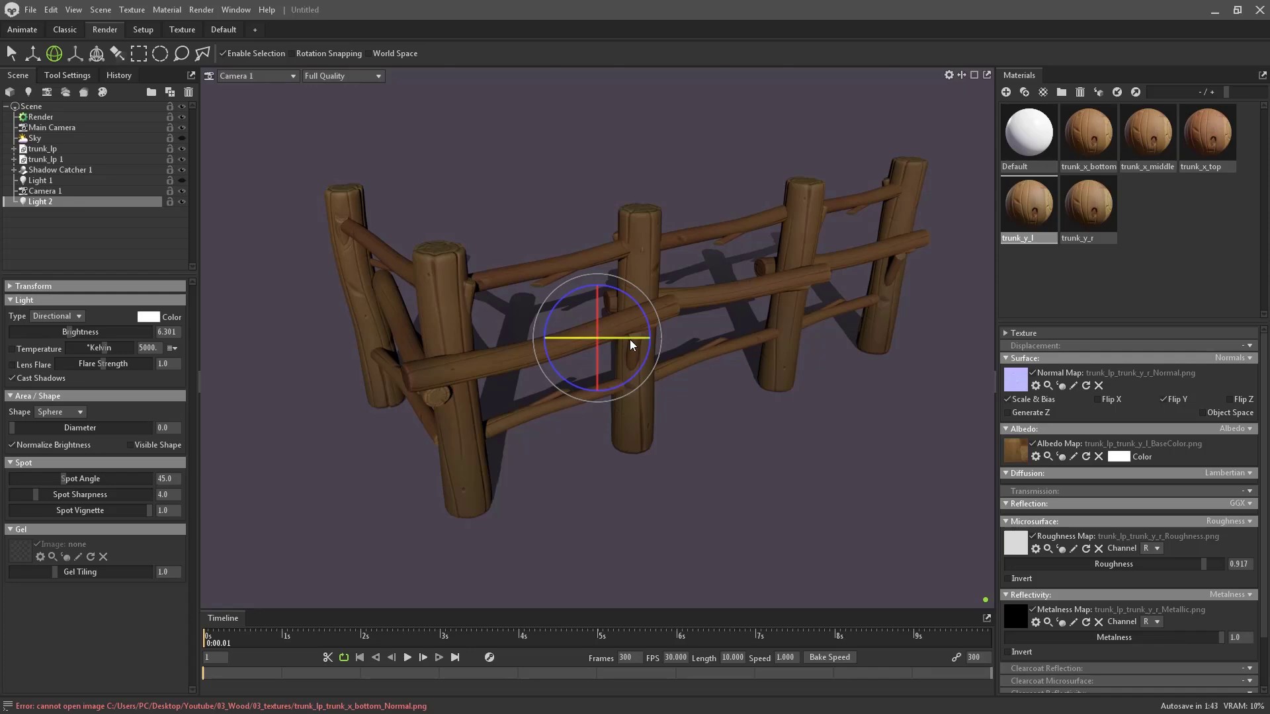
mouse_move(629, 338)
mouse_down()
mouse_move(589, 340)
mouse_move(665, 339)
mouse_move(612, 333)
mouse_move(649, 332)
mouse_up()
- Turn on viewport guides, set Light 2's brightness to 7.0, and rotate it further for rim lighting
click(949, 75)
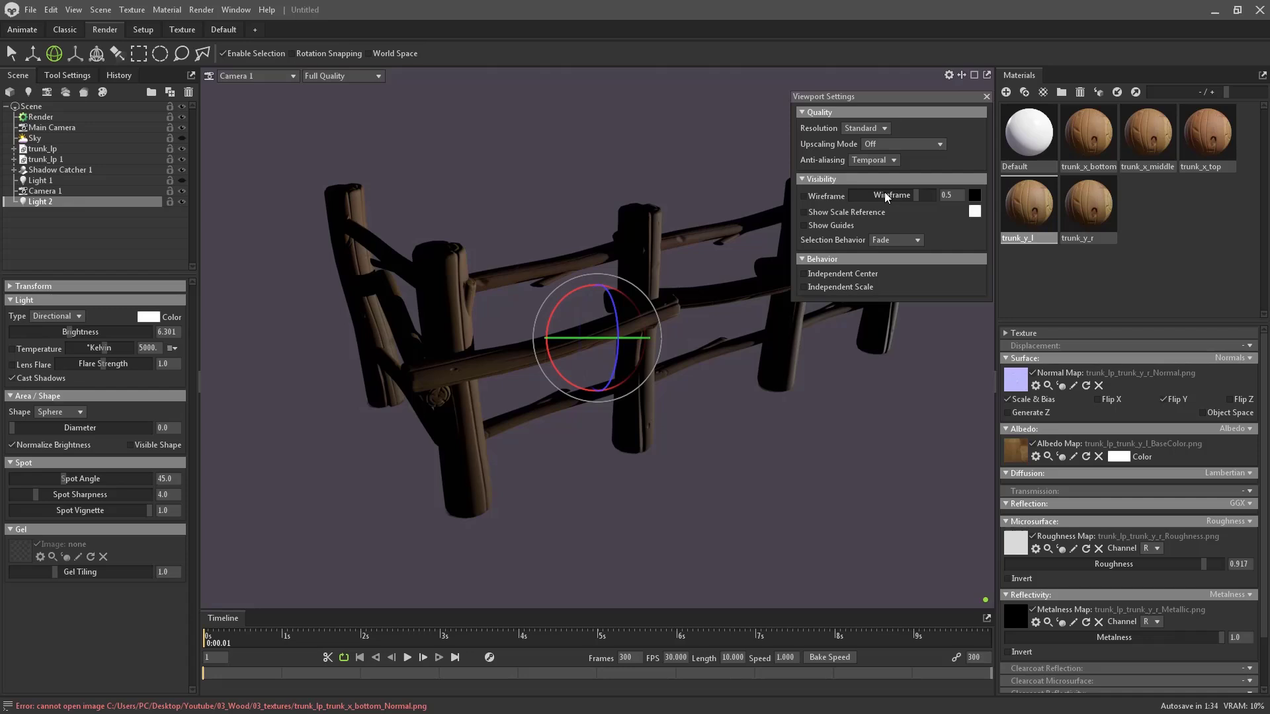
click(835, 224)
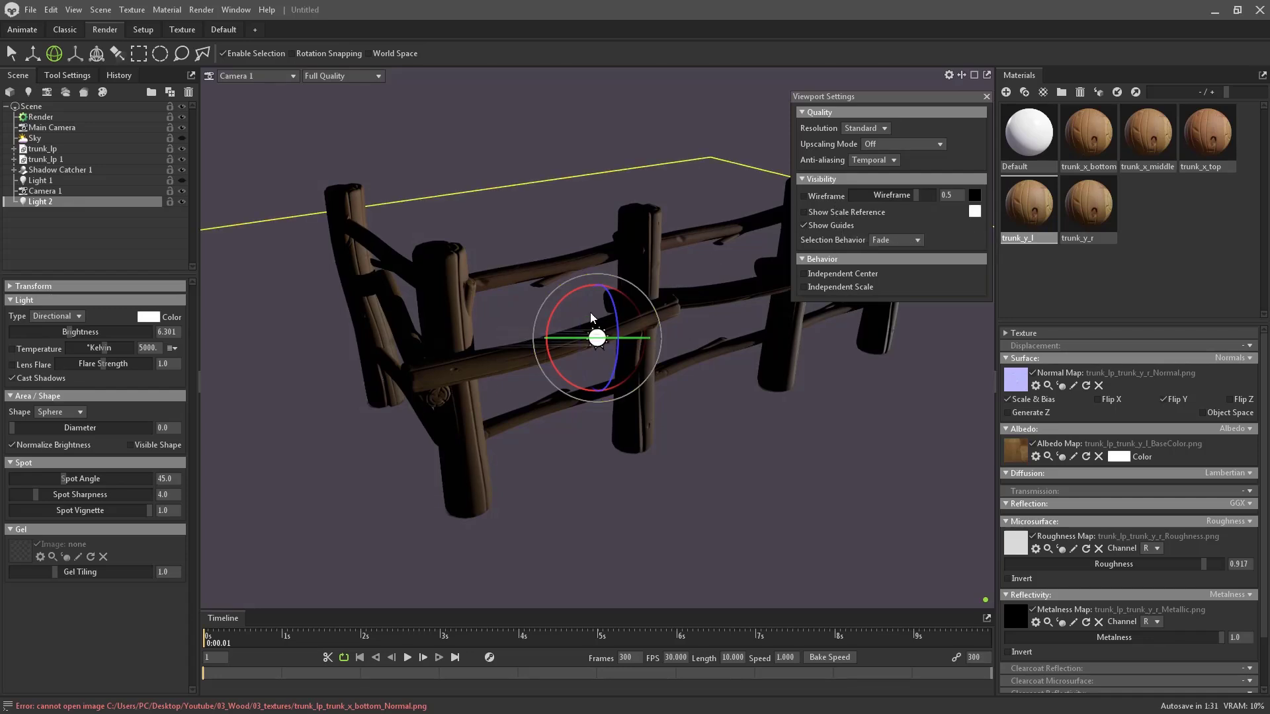
drag(590, 312, 633, 360)
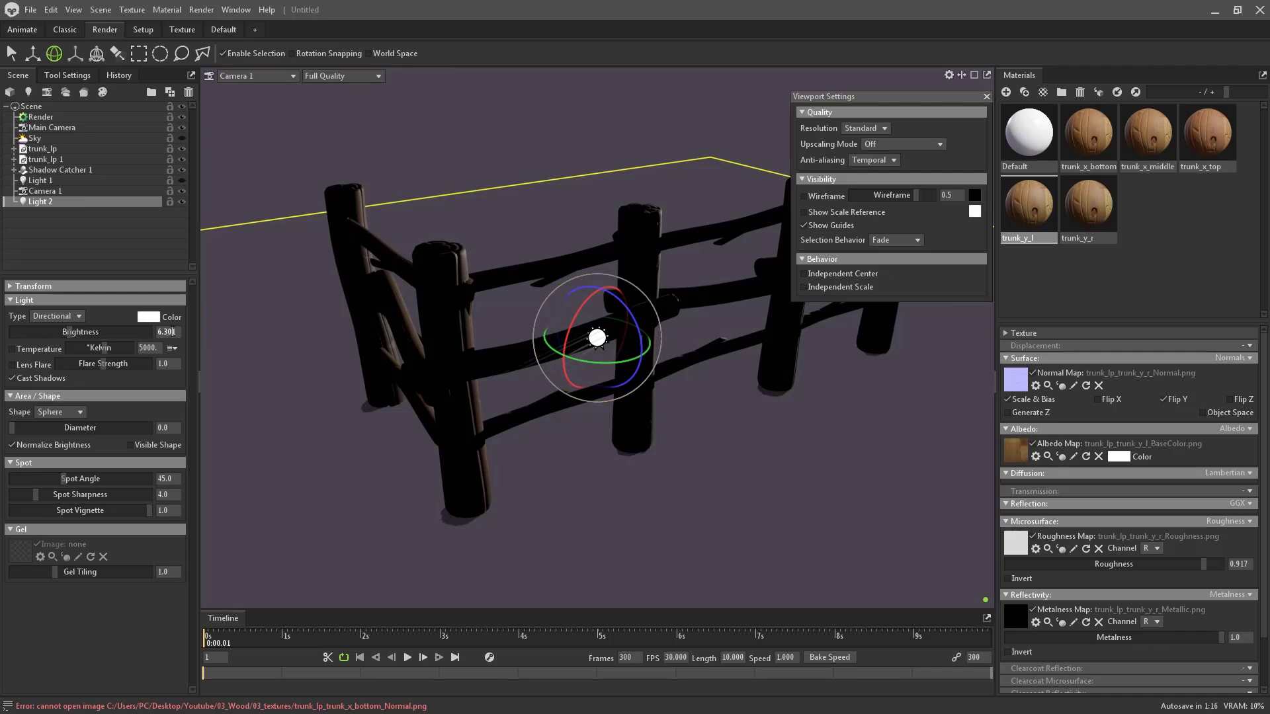
text(7)
key(Return)
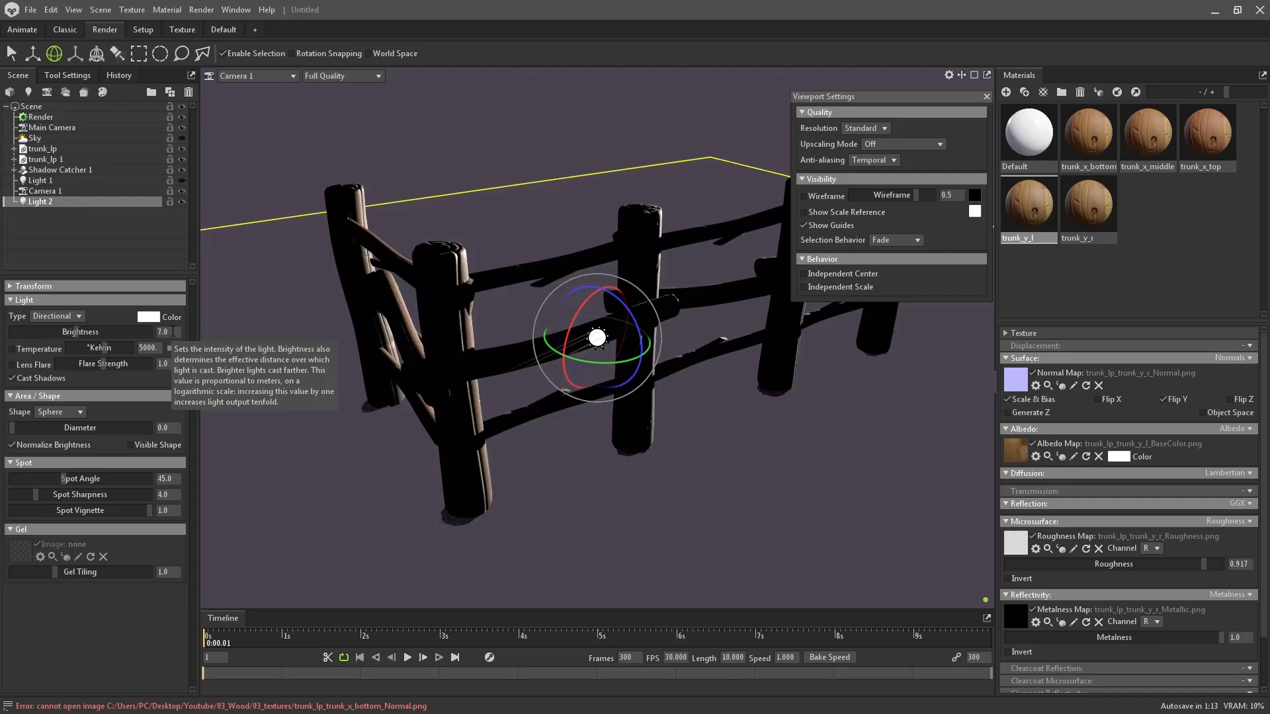
drag(615, 362, 629, 361)
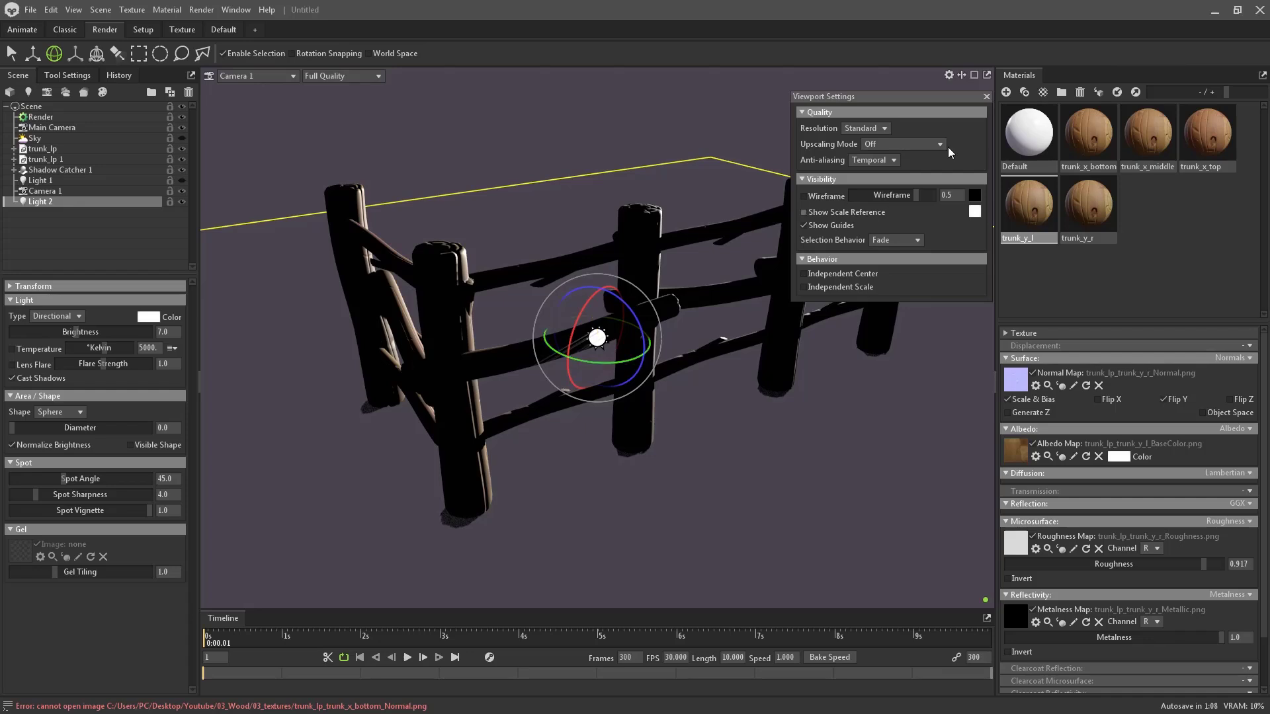
click(988, 97)
drag(613, 363, 595, 362)
- Move Light 2 right, then duplicate it as Light 3 and raise it above the fence
key(w)
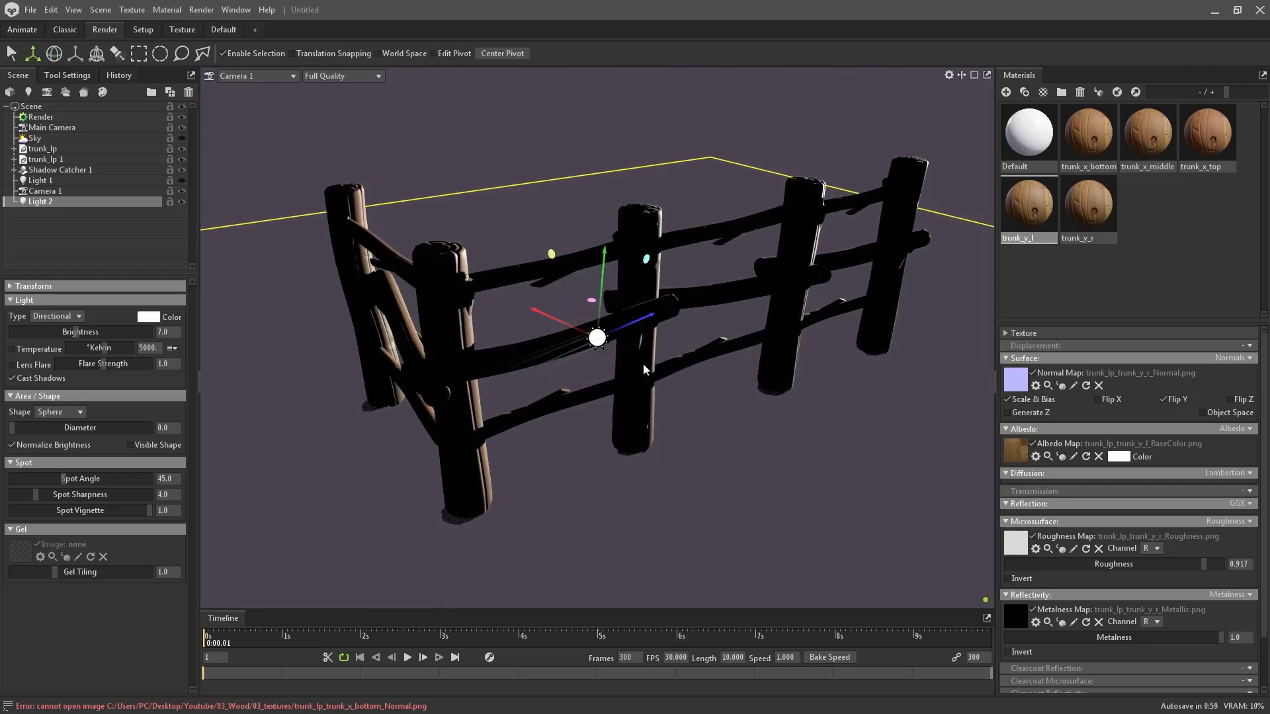
drag(639, 328, 575, 189)
key(ctrl+d)
key(e)
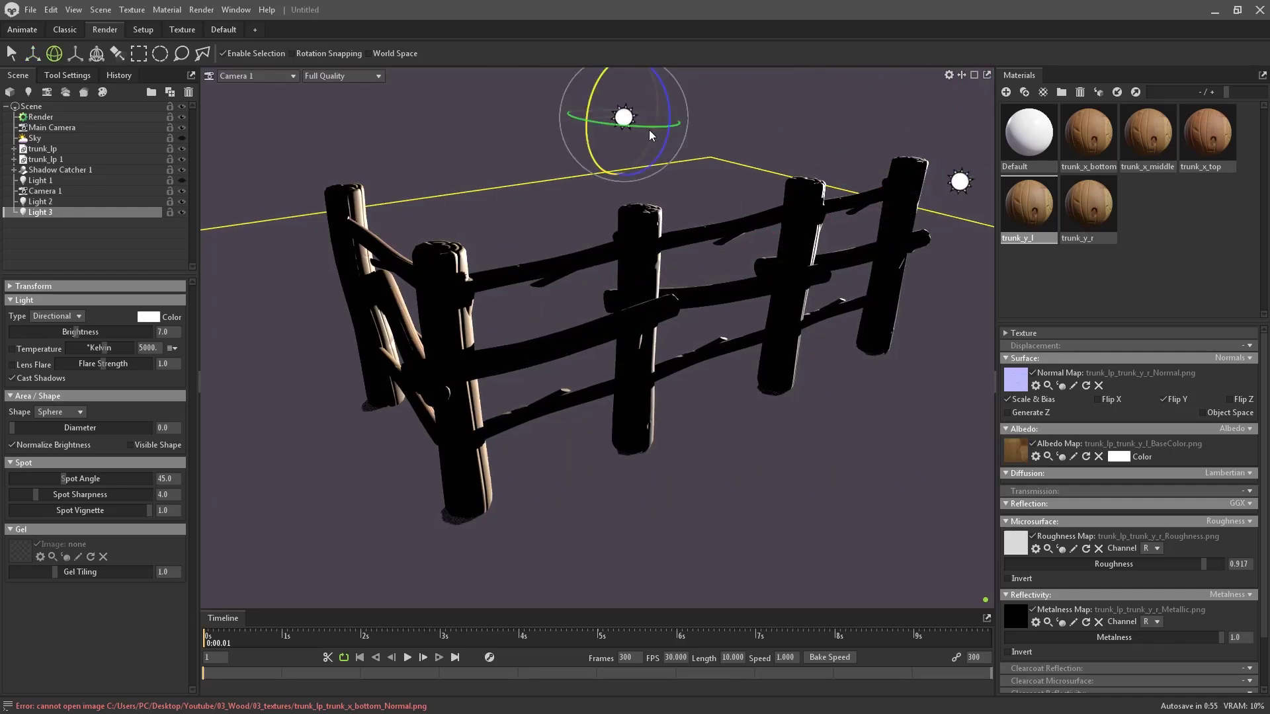
drag(649, 130, 691, 131)
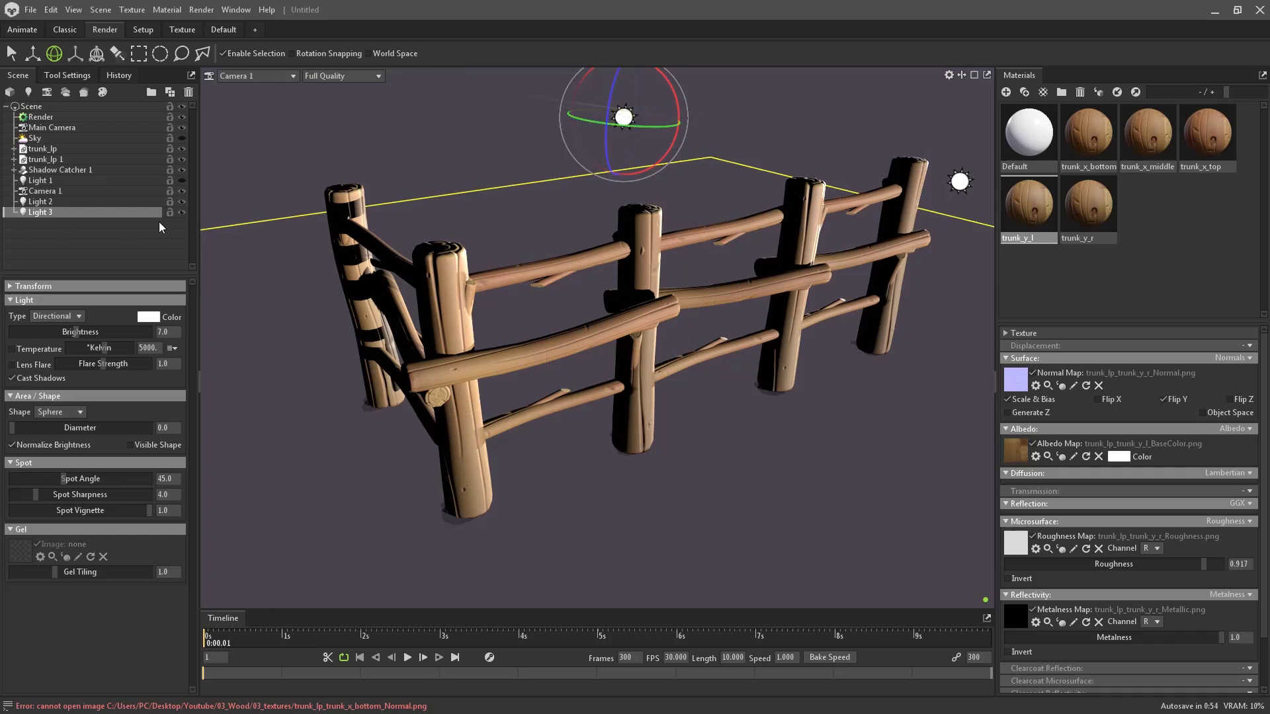
- Hide Light 2 and rotate Light 3 so the fence is front-lit with short shadows
click(181, 201)
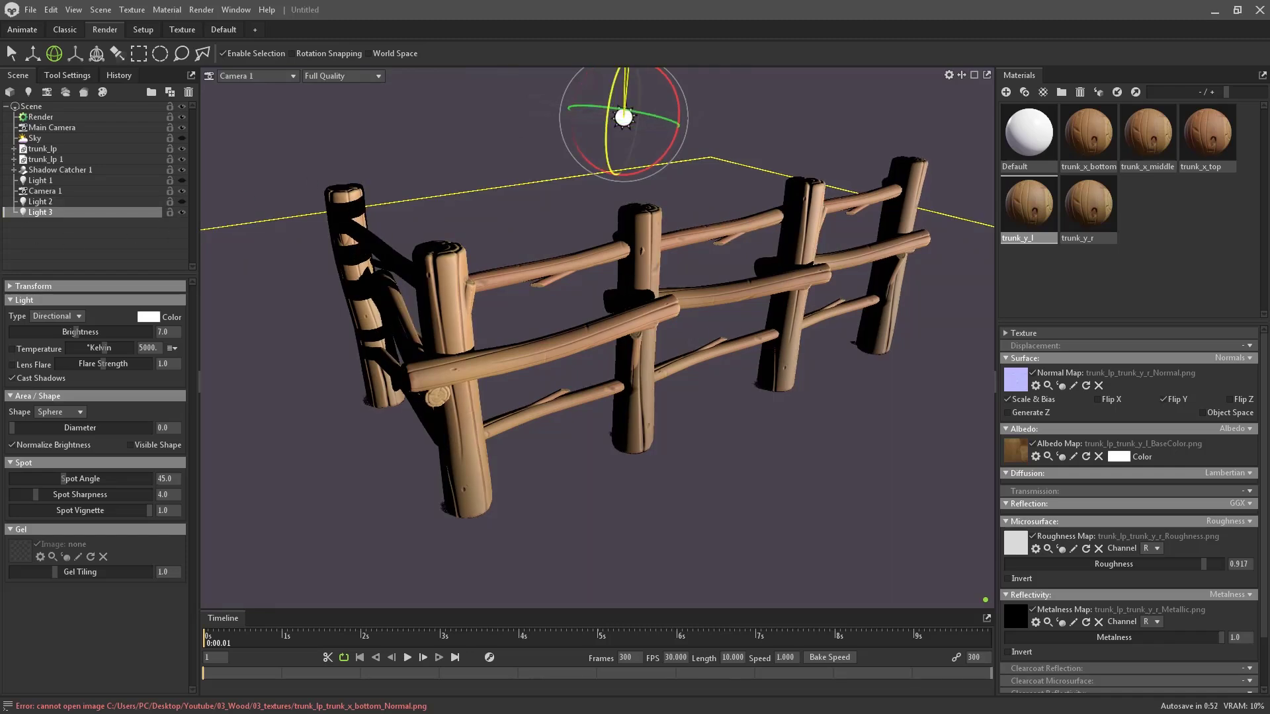
drag(582, 121, 766, 126)
drag(665, 86, 633, 157)
drag(622, 106, 665, 92)
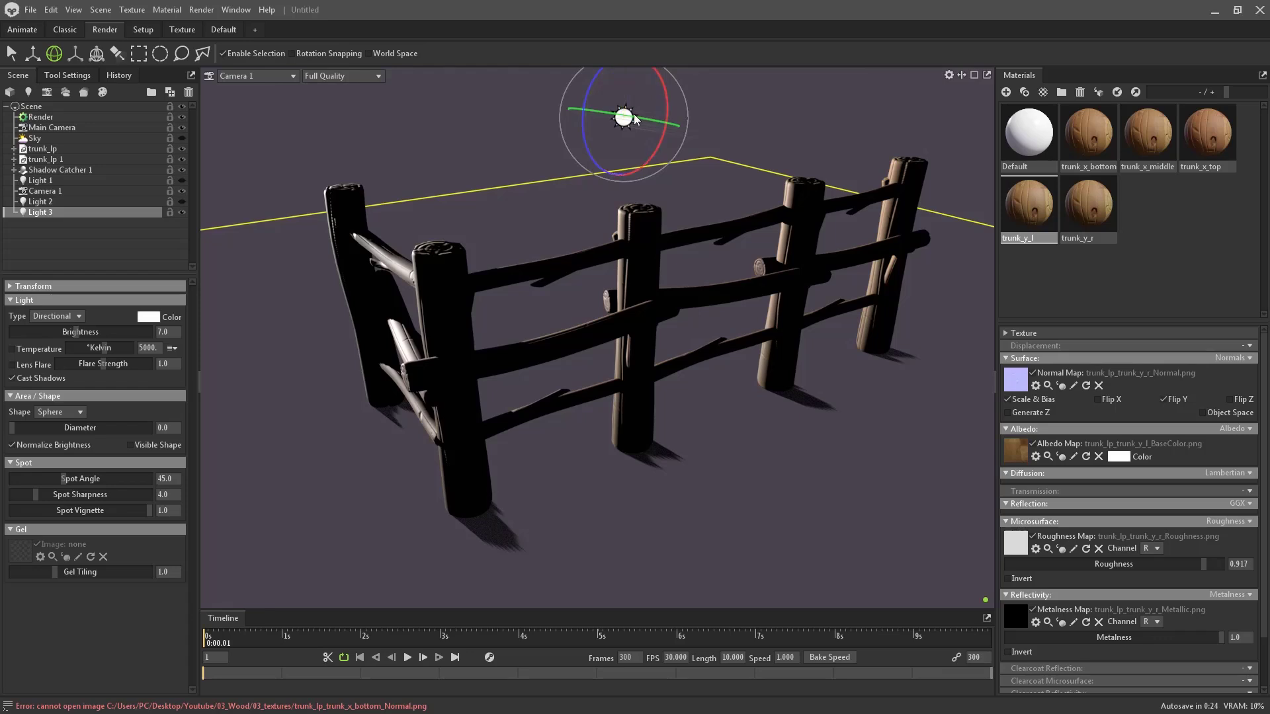
- Try purple and pink tints for Light 3, first settling on a deep red
click(156, 316)
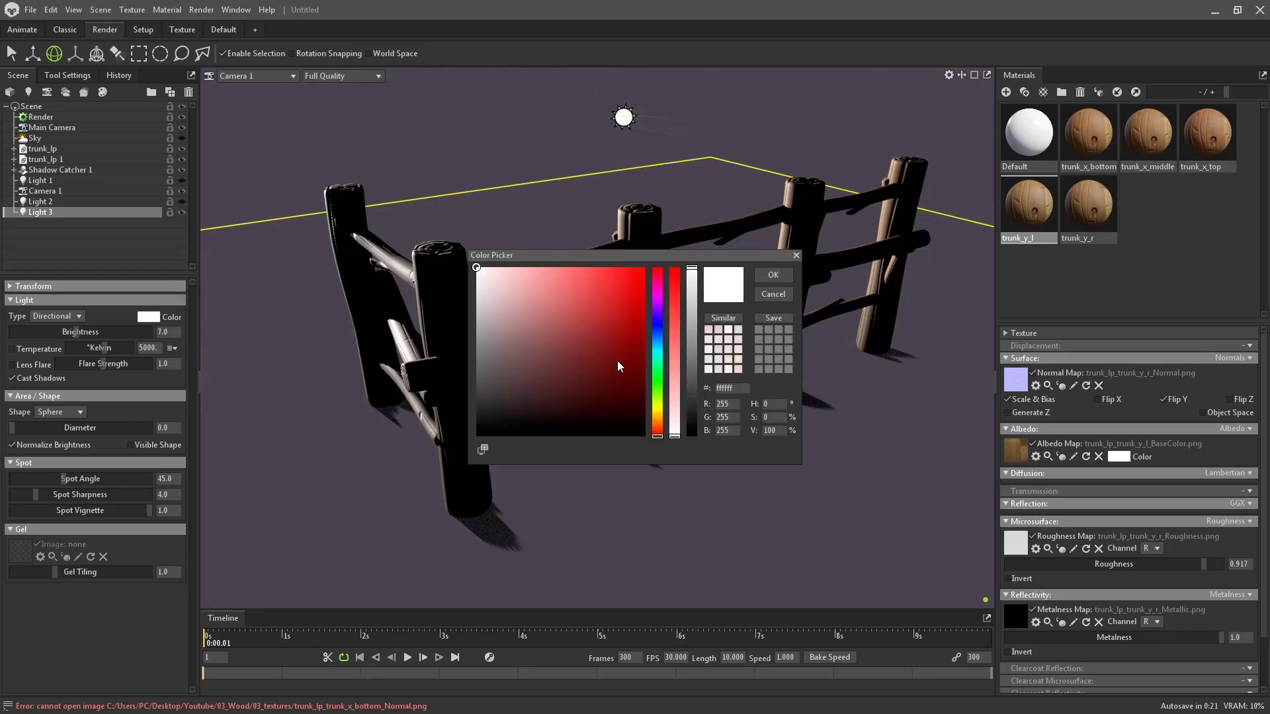
click(659, 303)
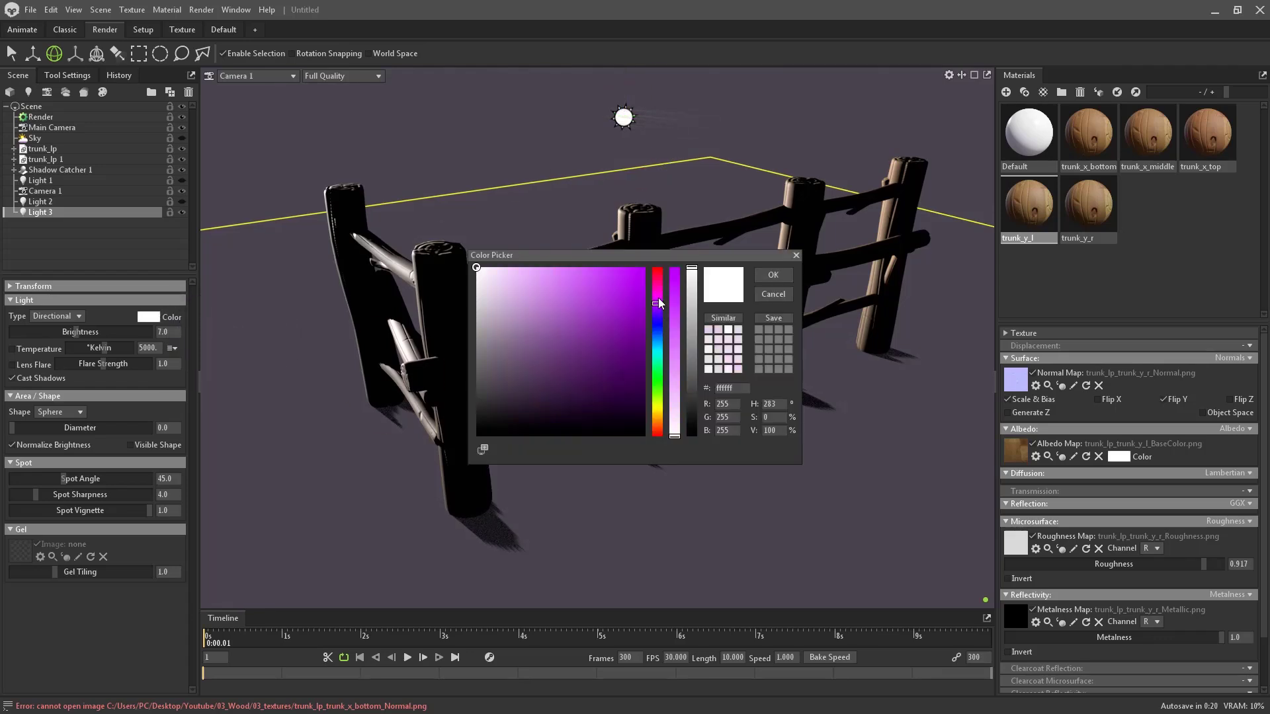
click(659, 360)
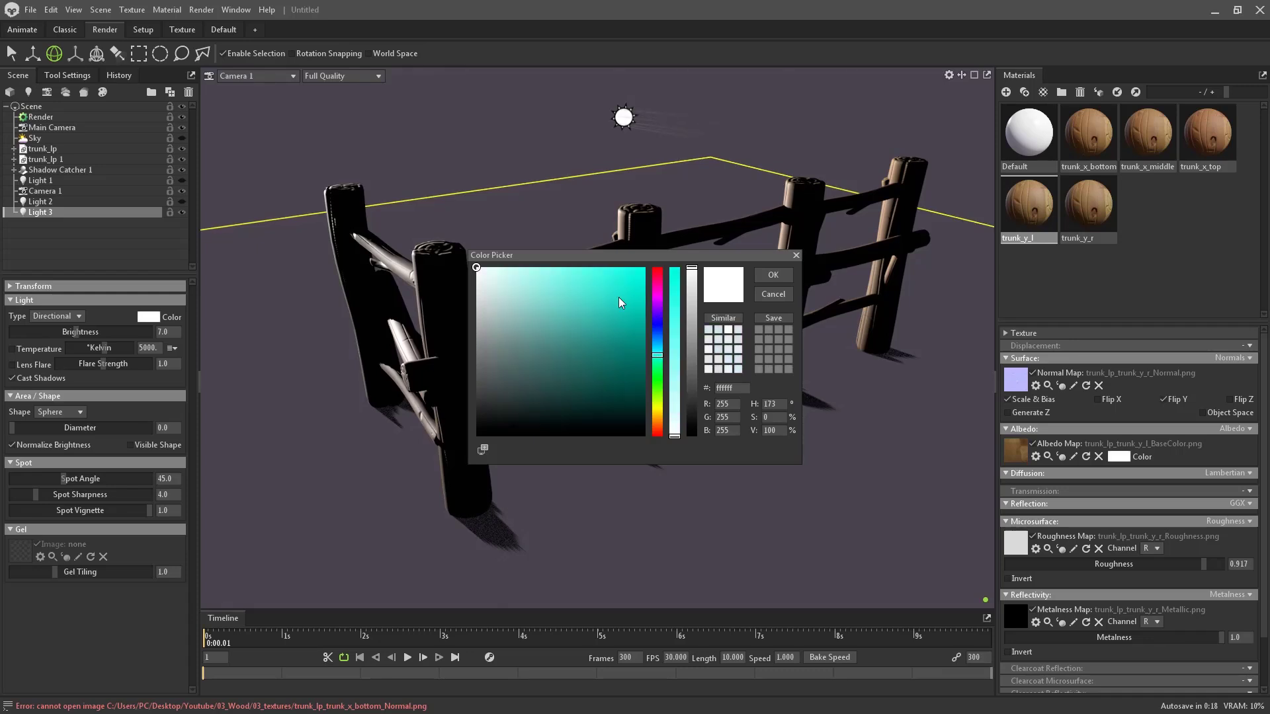
click(660, 303)
click(544, 321)
drag(543, 320, 502, 296)
mouse_move(665, 416)
mouse_down()
mouse_move(660, 434)
mouse_move(658, 277)
mouse_up()
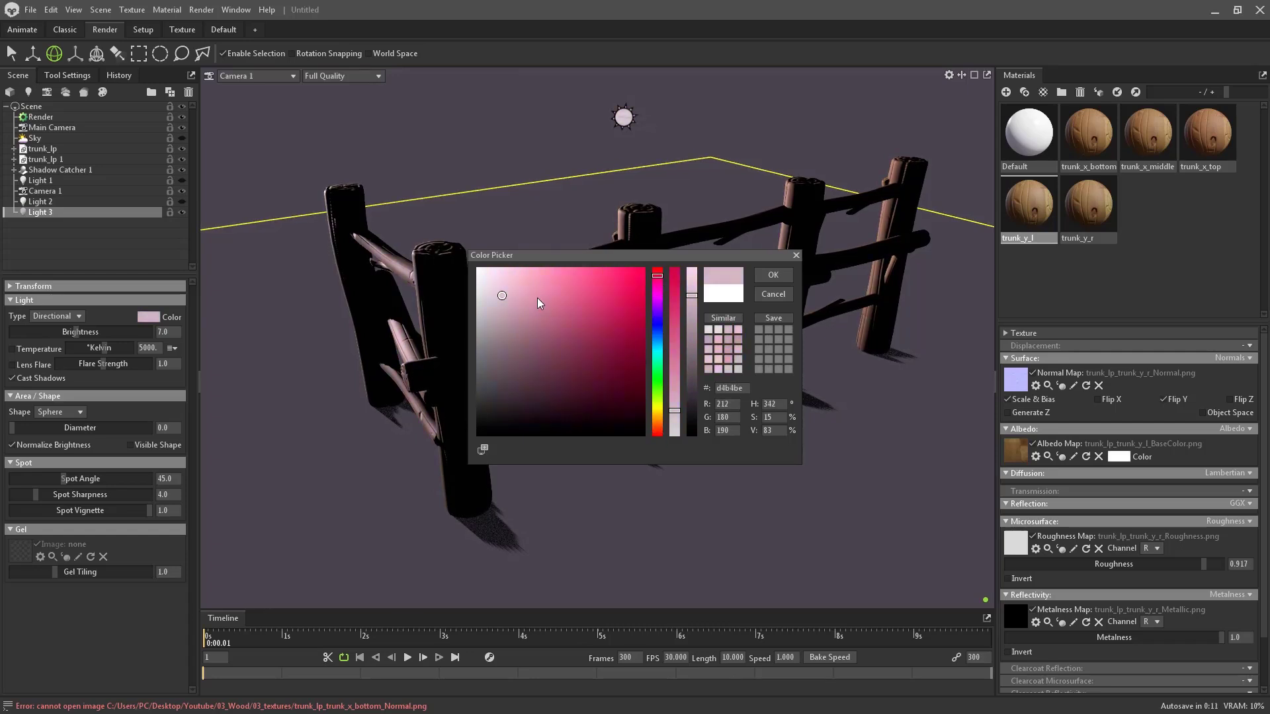
mouse_move(537, 302)
mouse_down()
mouse_move(530, 316)
mouse_move(520, 303)
mouse_up()
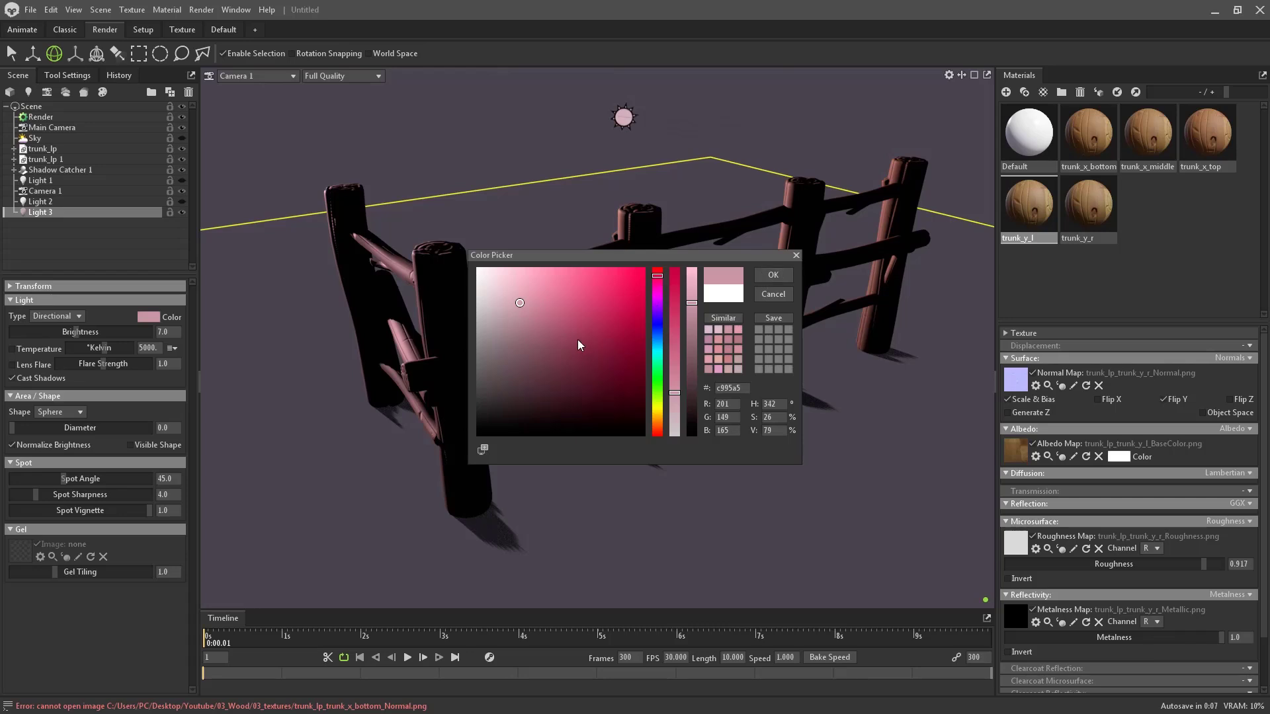
drag(578, 340, 657, 295)
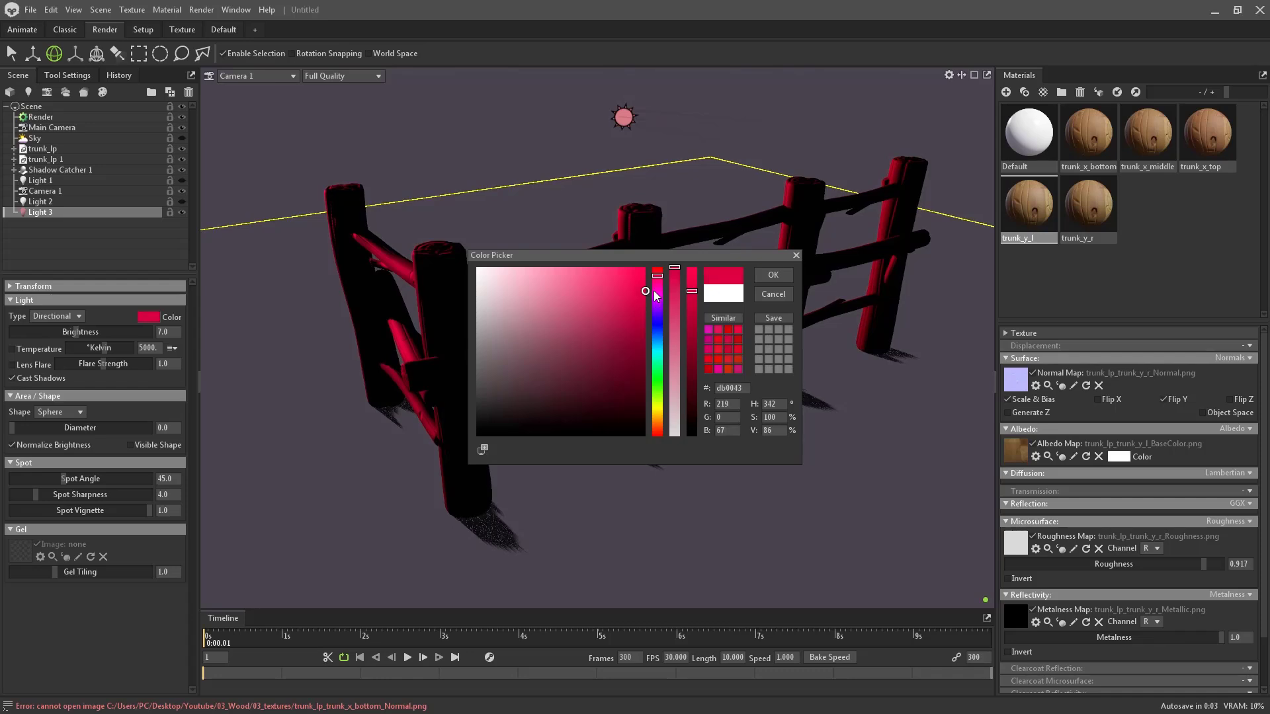
click(785, 279)
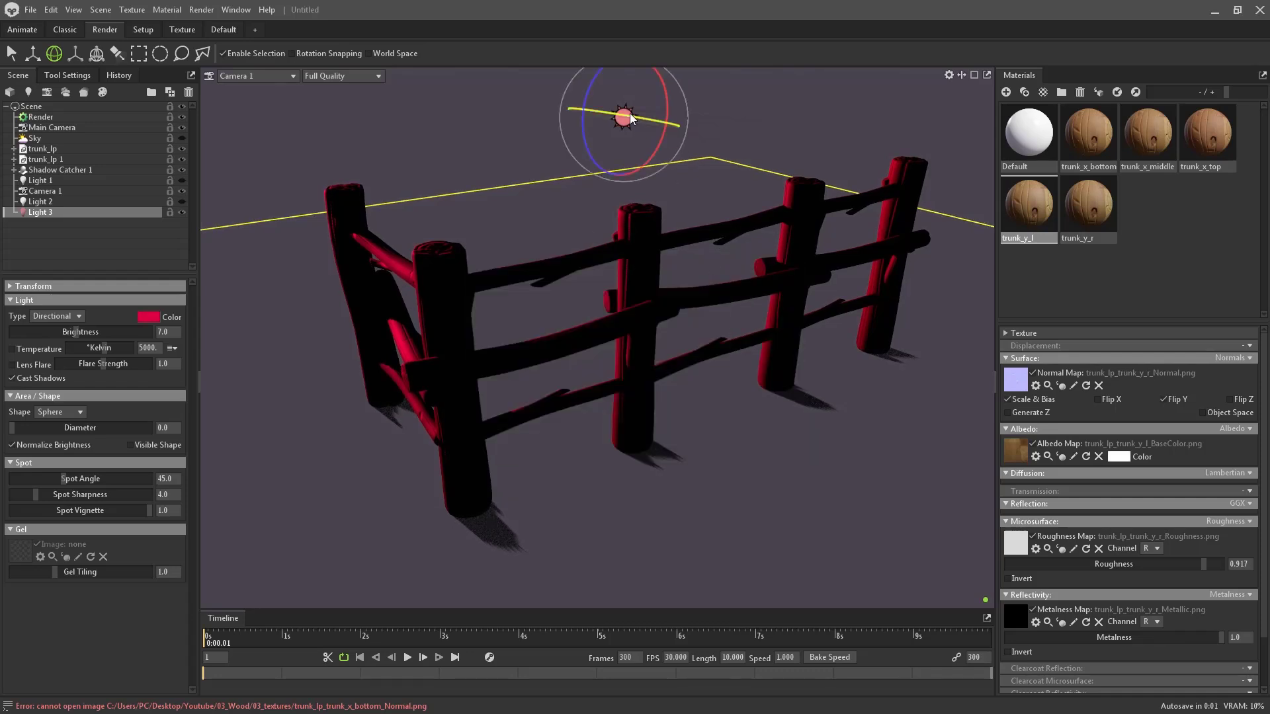
- Rotate Light 3, then soften its colour to a pale dusty pink (b4939e)
drag(630, 113, 614, 121)
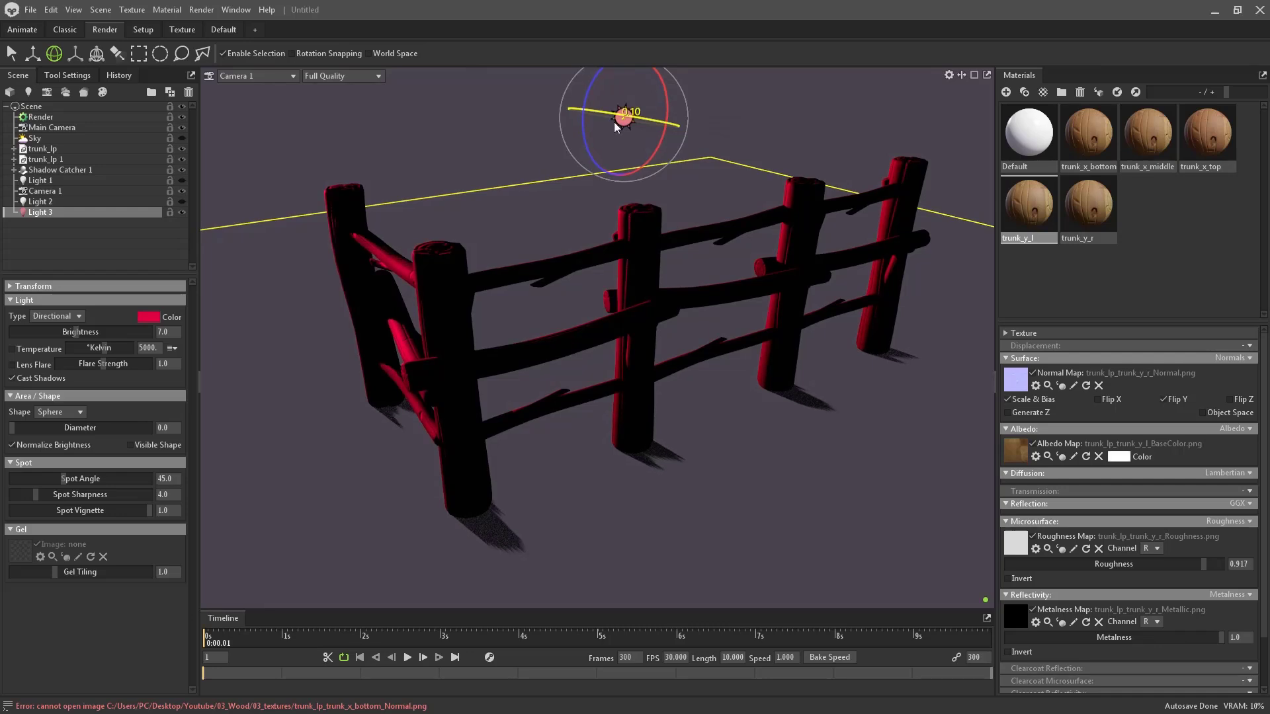
click(149, 317)
mouse_move(577, 286)
mouse_down()
mouse_move(502, 268)
mouse_move(508, 312)
mouse_up()
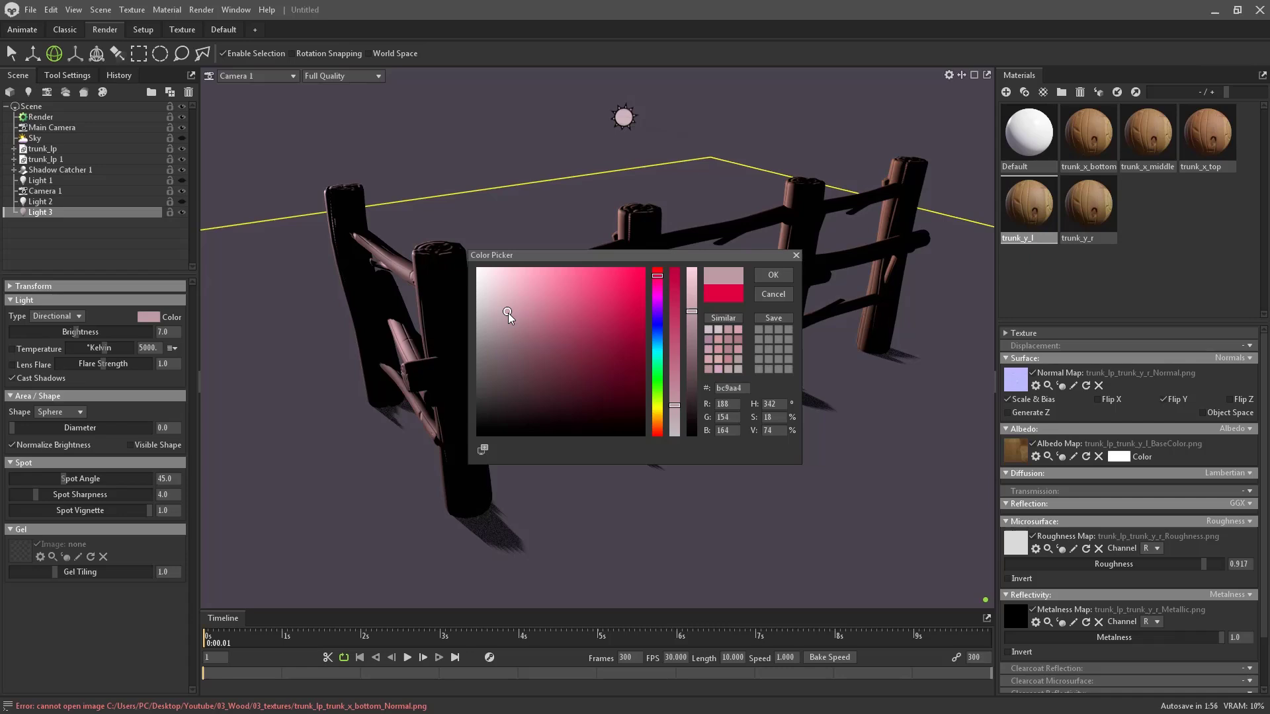
click(769, 276)
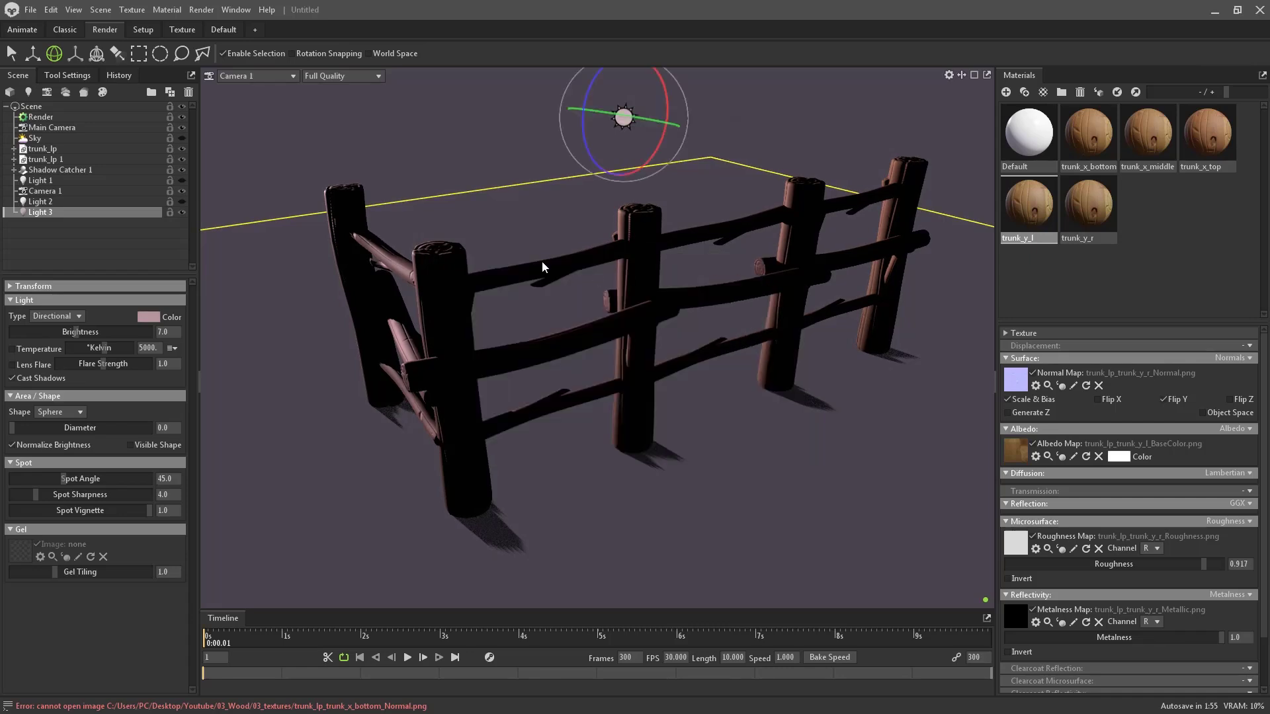
- Switch Light 2 on and colour it light blue (95a7fc)
click(113, 202)
click(180, 201)
click(148, 317)
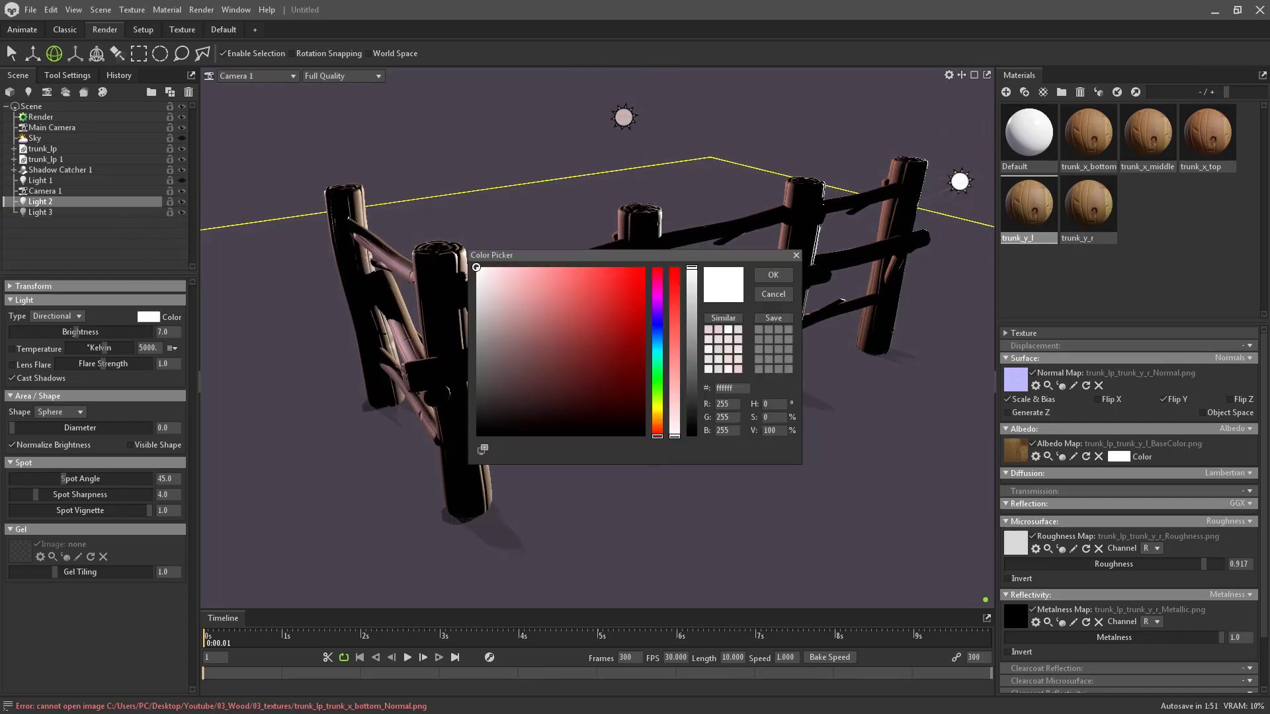
click(657, 293)
click(613, 309)
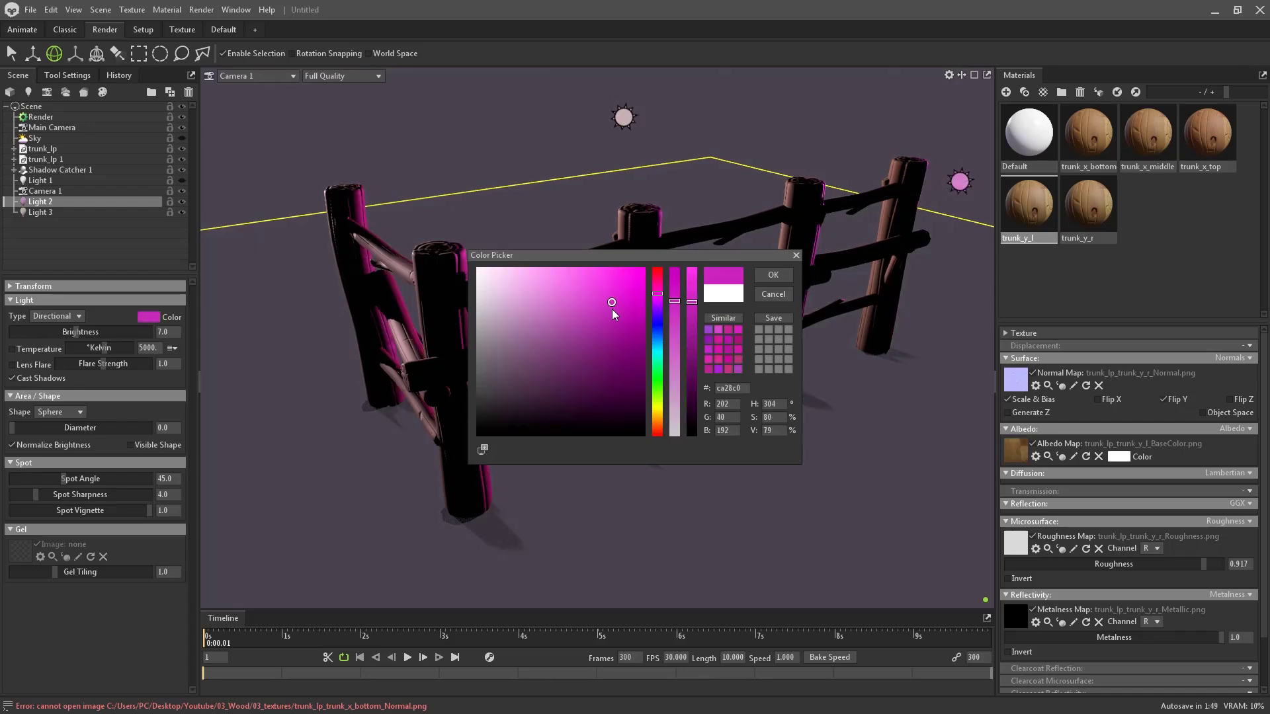
click(567, 282)
click(657, 328)
drag(538, 267, 562, 275)
click(773, 274)
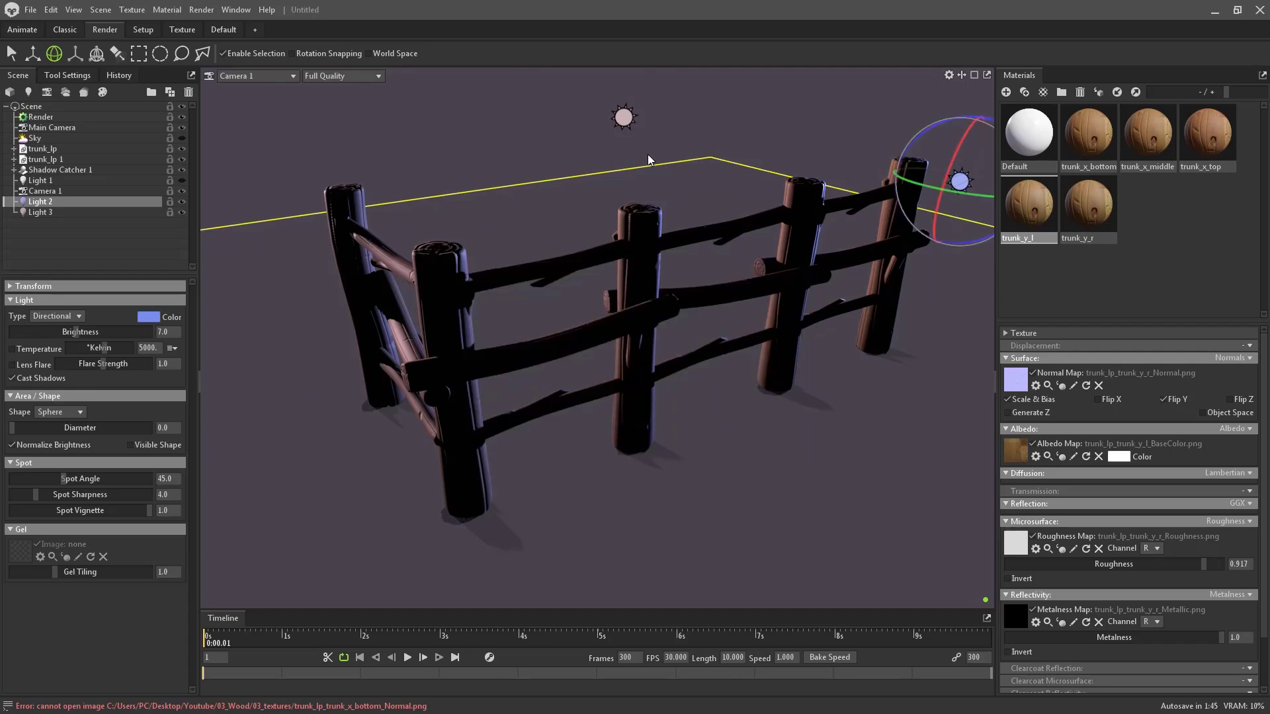
- Recheck Light 3's pink colour, then switch Light 1 back on
click(618, 120)
click(159, 322)
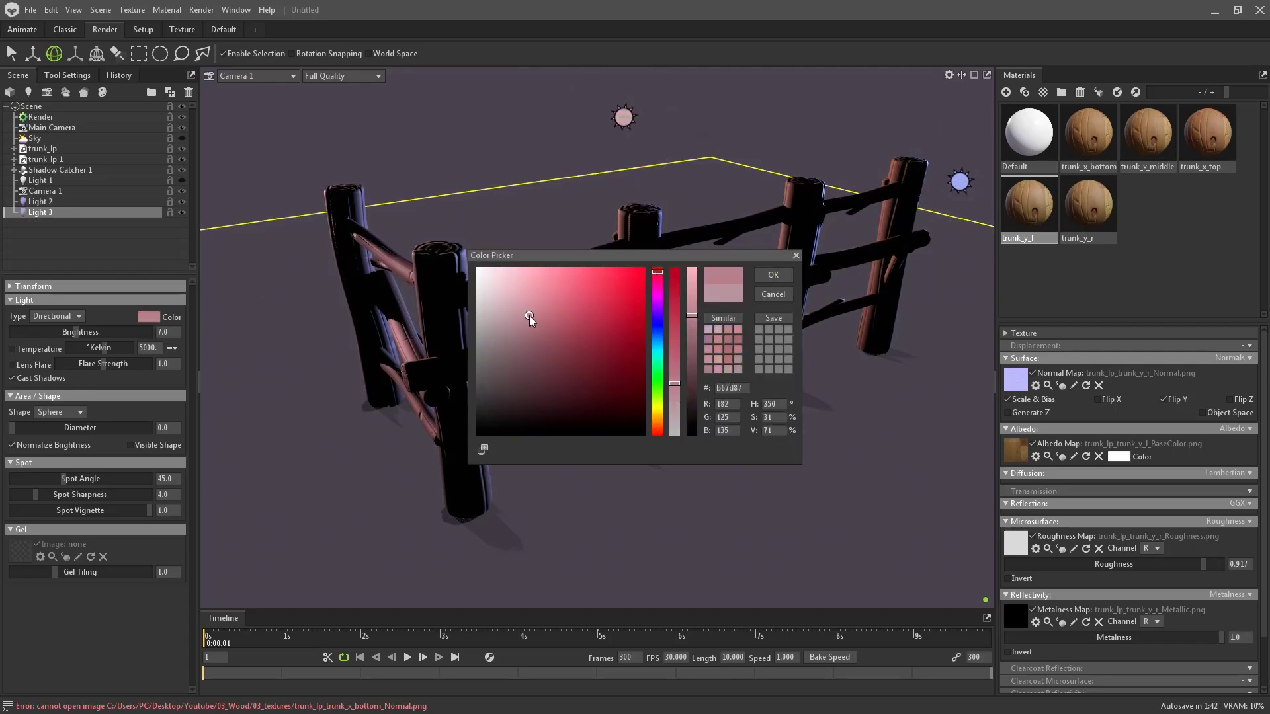
click(772, 275)
click(182, 180)
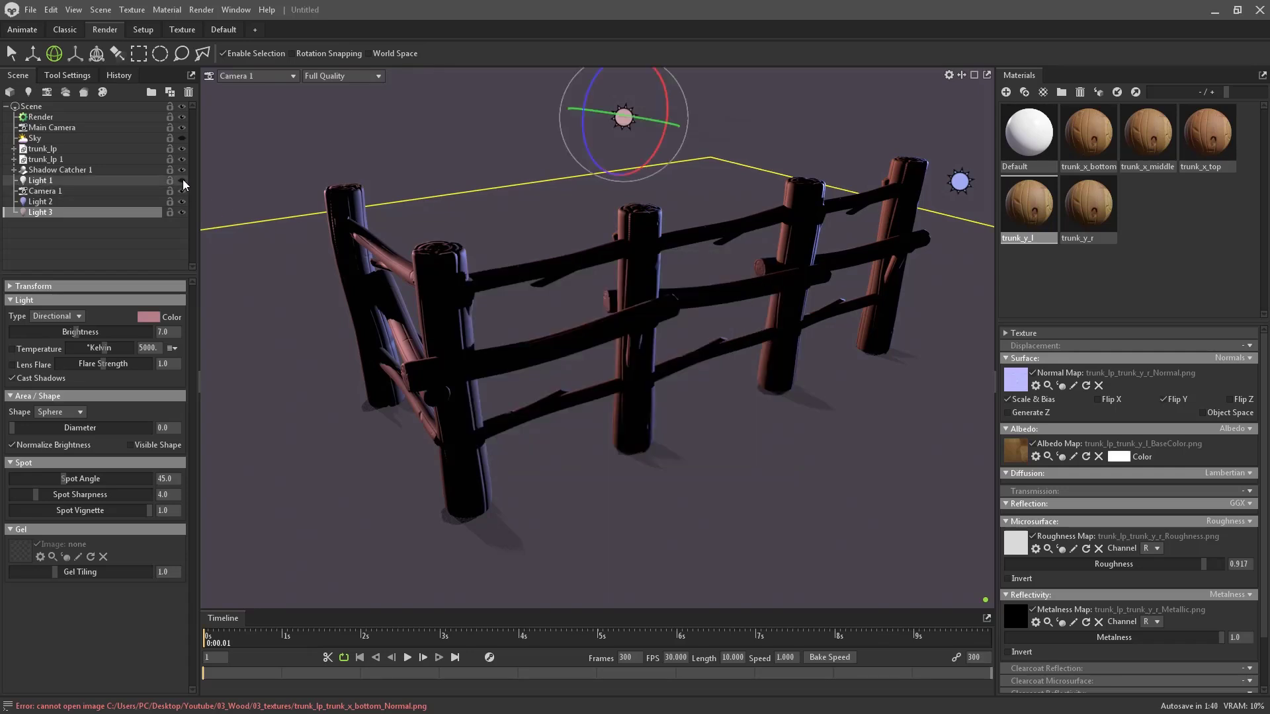
- Turn the sky lighting back on and toggle Light 1 to compare its effect
click(146, 181)
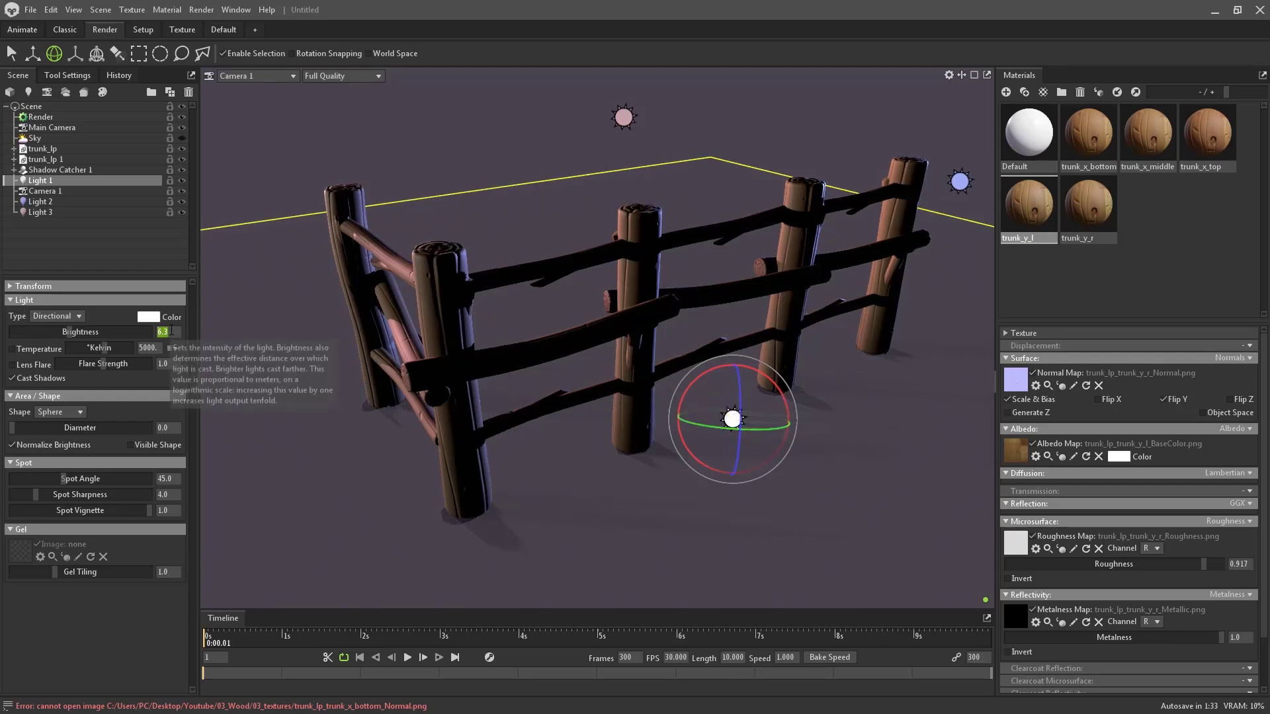
click(183, 138)
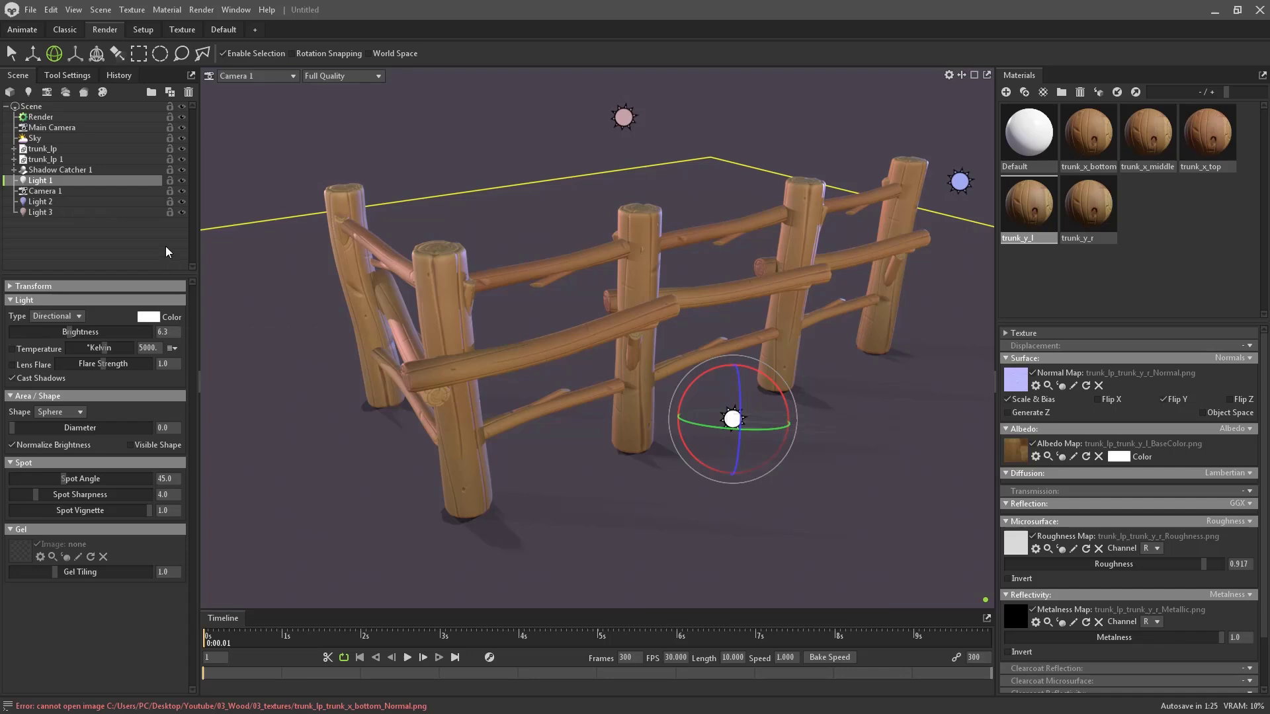
click(183, 181)
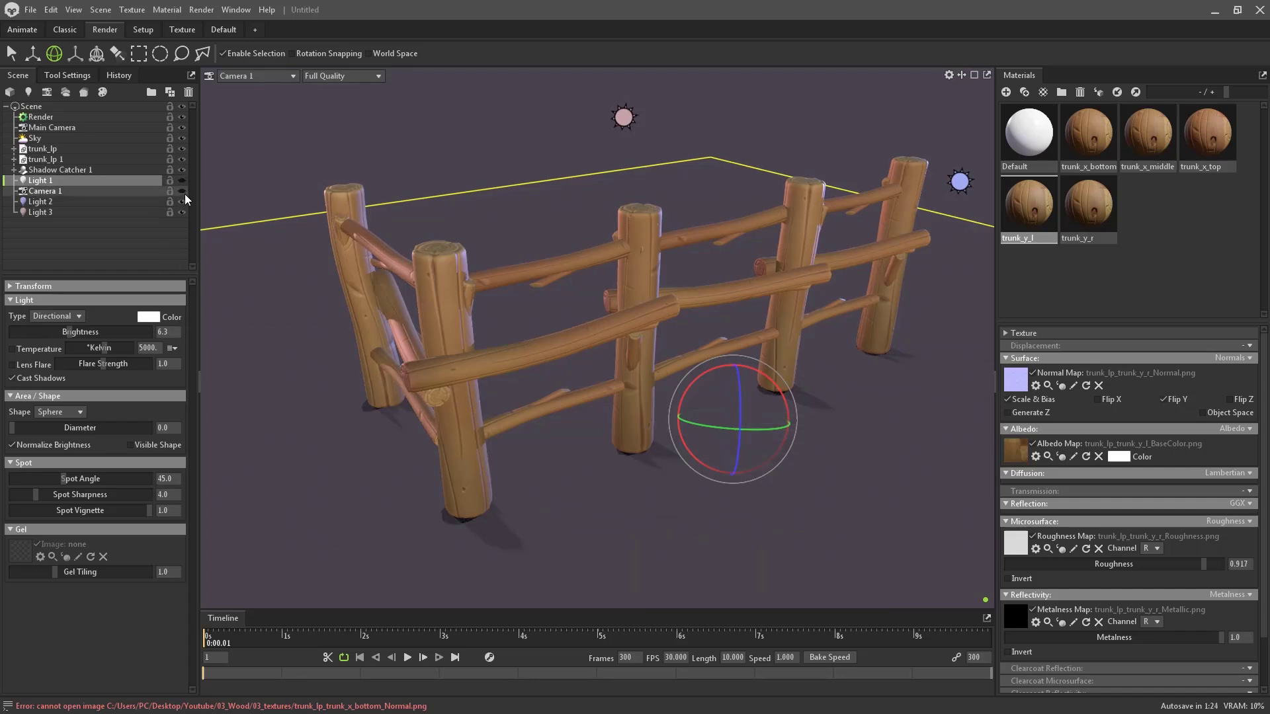
click(181, 177)
click(181, 177)
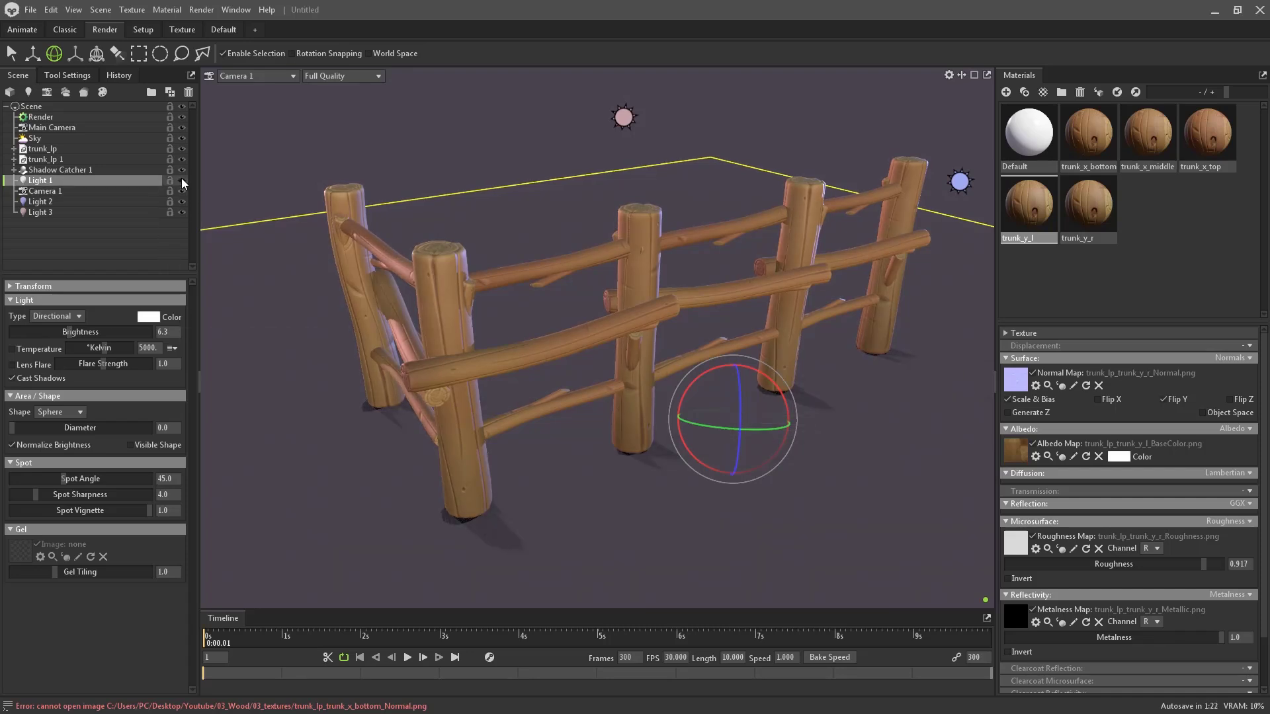
click(181, 178)
click(182, 180)
click(182, 180)
click(182, 180)
click(181, 178)
- Toggle the Shadow Catcher, Light 3 and Light 2 visibility to compare the lighting
click(181, 169)
click(181, 168)
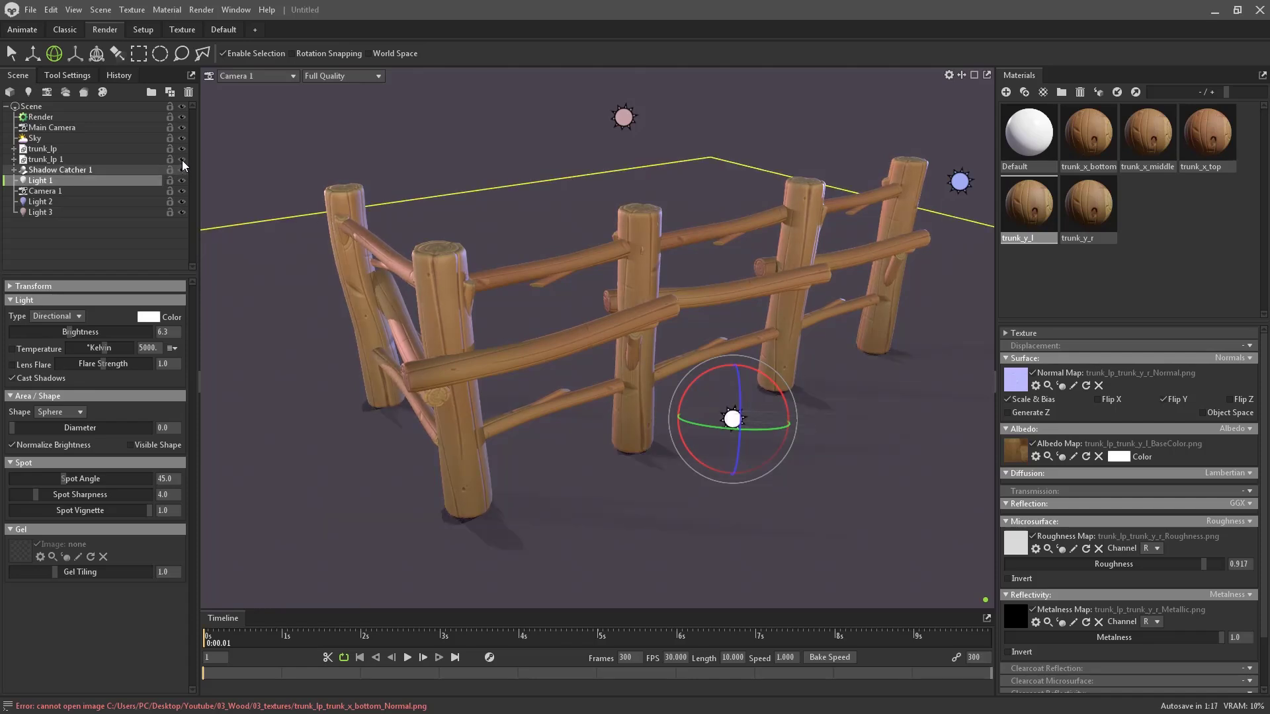
click(182, 212)
click(184, 213)
click(184, 199)
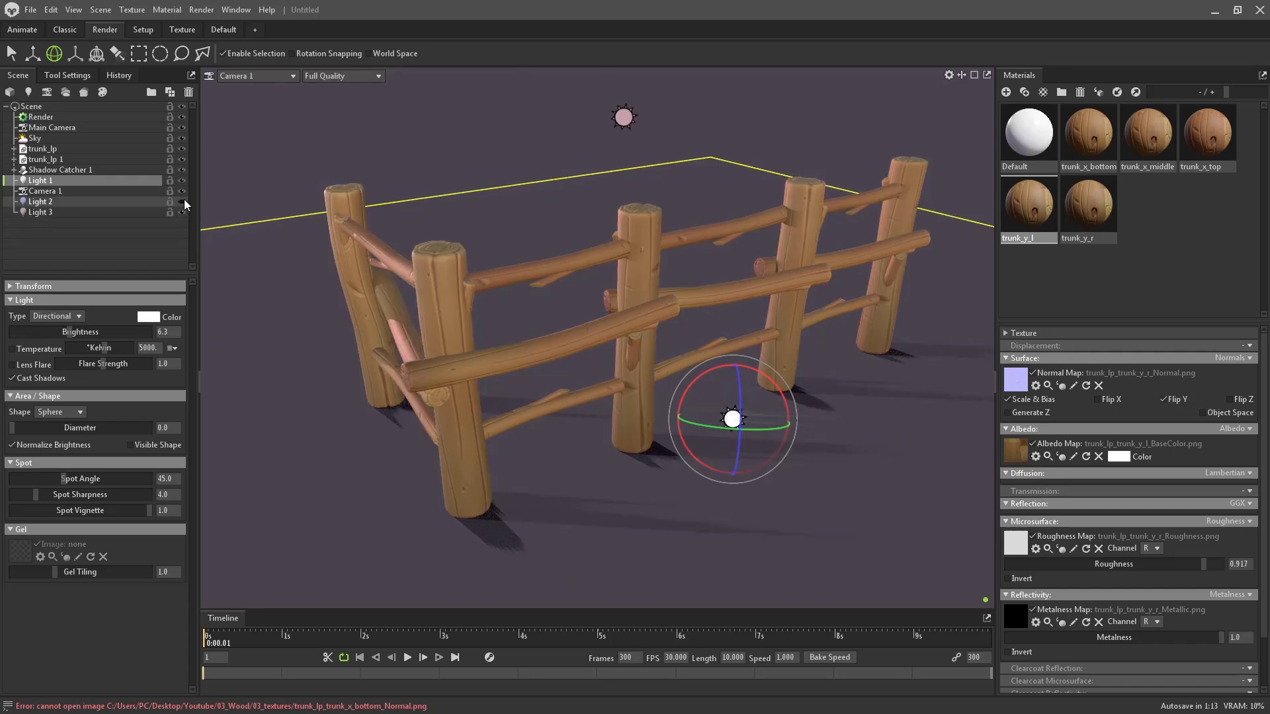
click(184, 200)
click(181, 201)
- Try rotating Light 2, undo it, then rotate Light 1 slightly instead
click(139, 203)
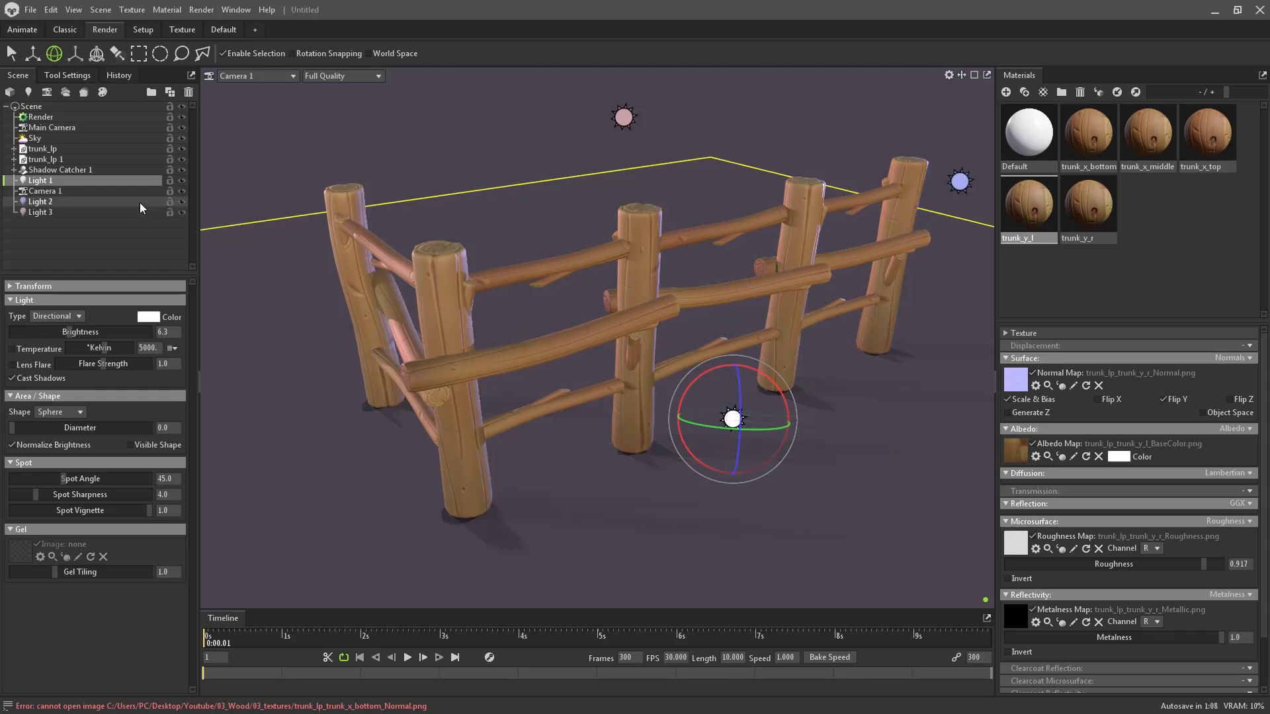
drag(981, 118, 954, 168)
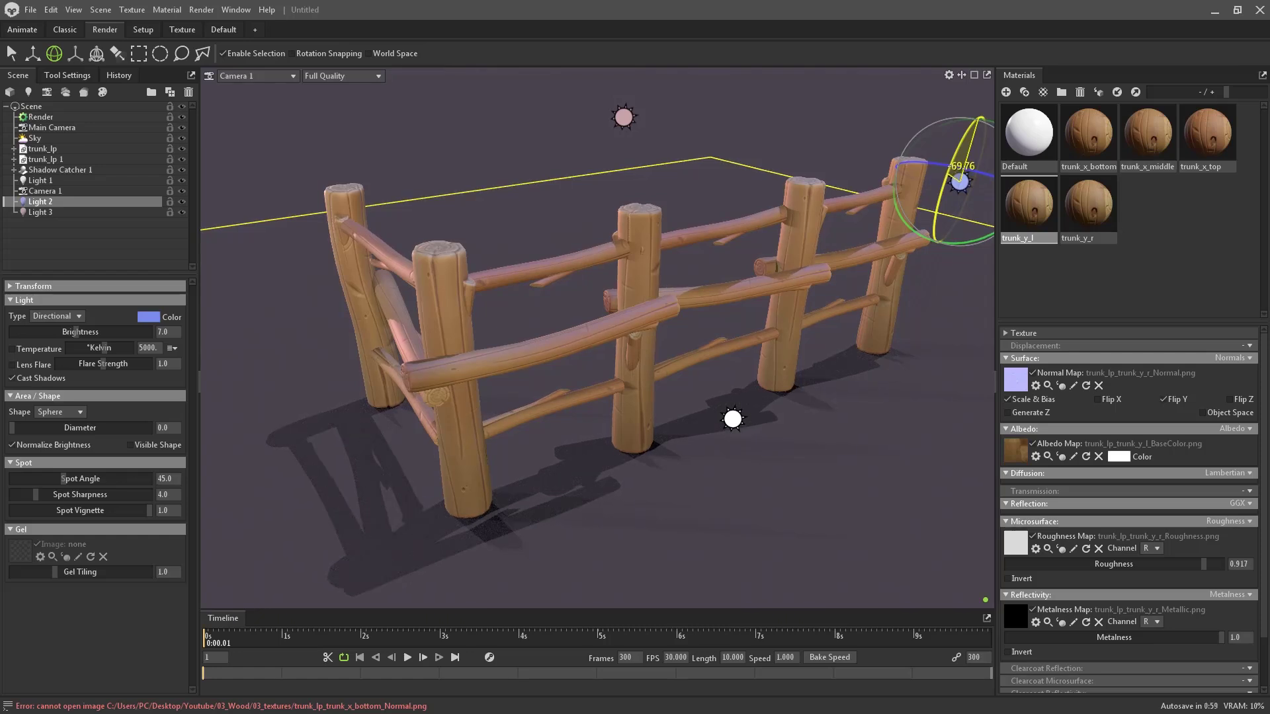
key(ctrl+z)
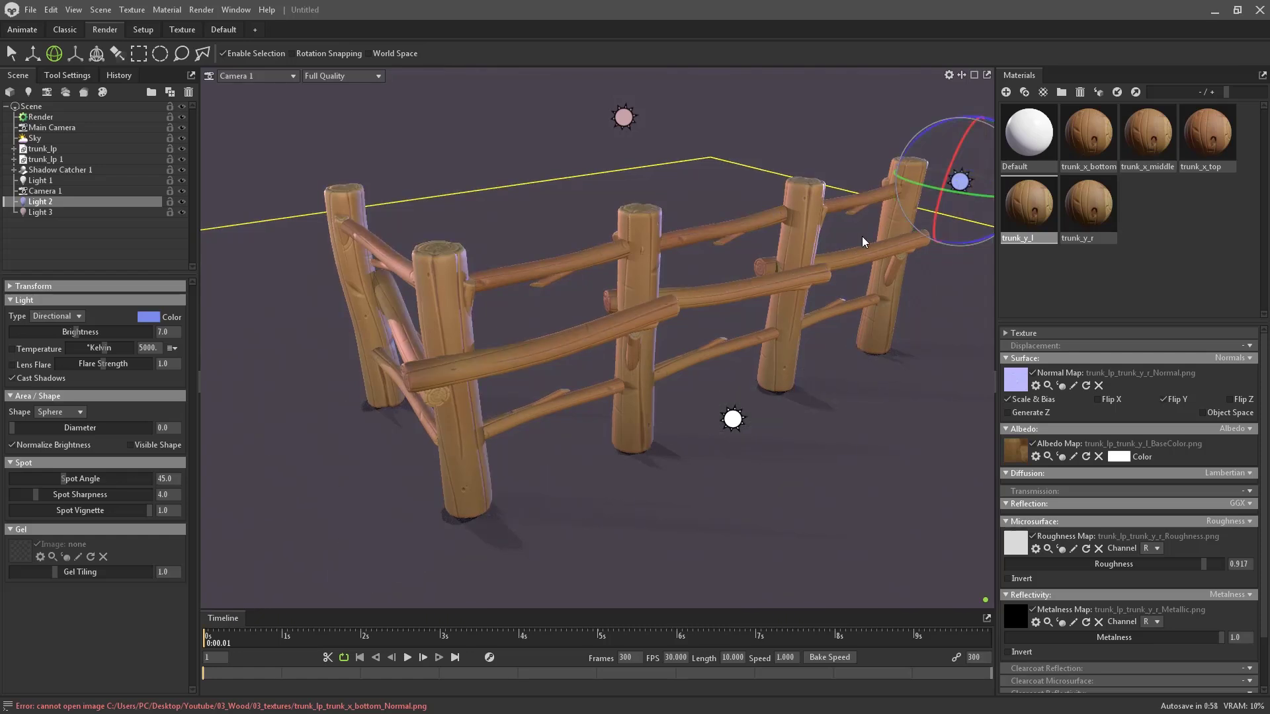
click(733, 421)
drag(706, 368, 780, 388)
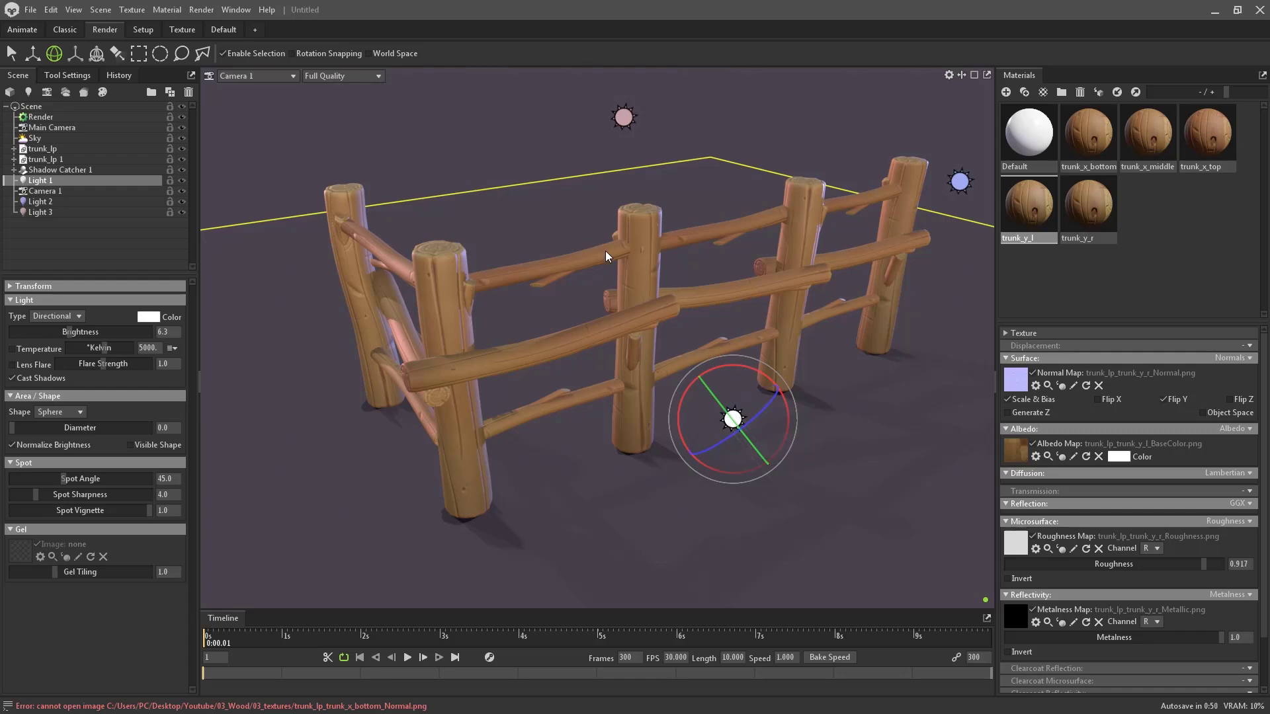
- Set Camera 1's Field of View to 30 and dolly out to frame the whole fence
click(54, 192)
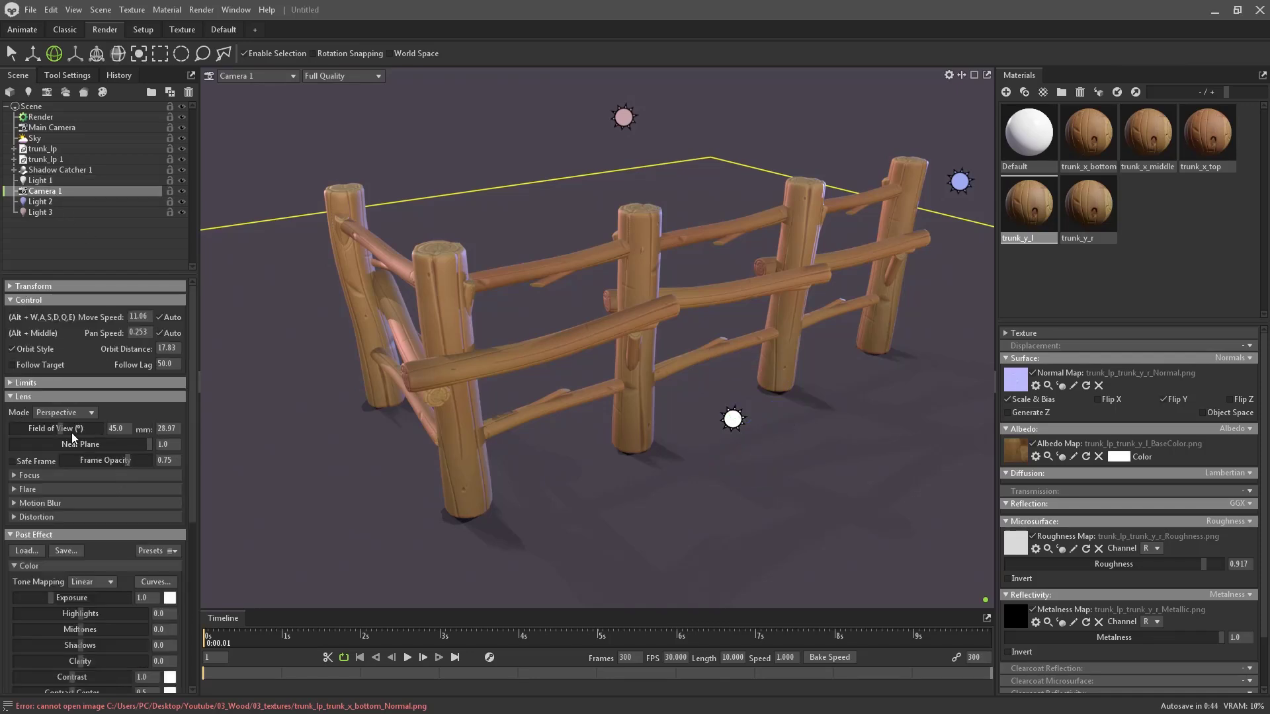
drag(56, 430, 54, 429)
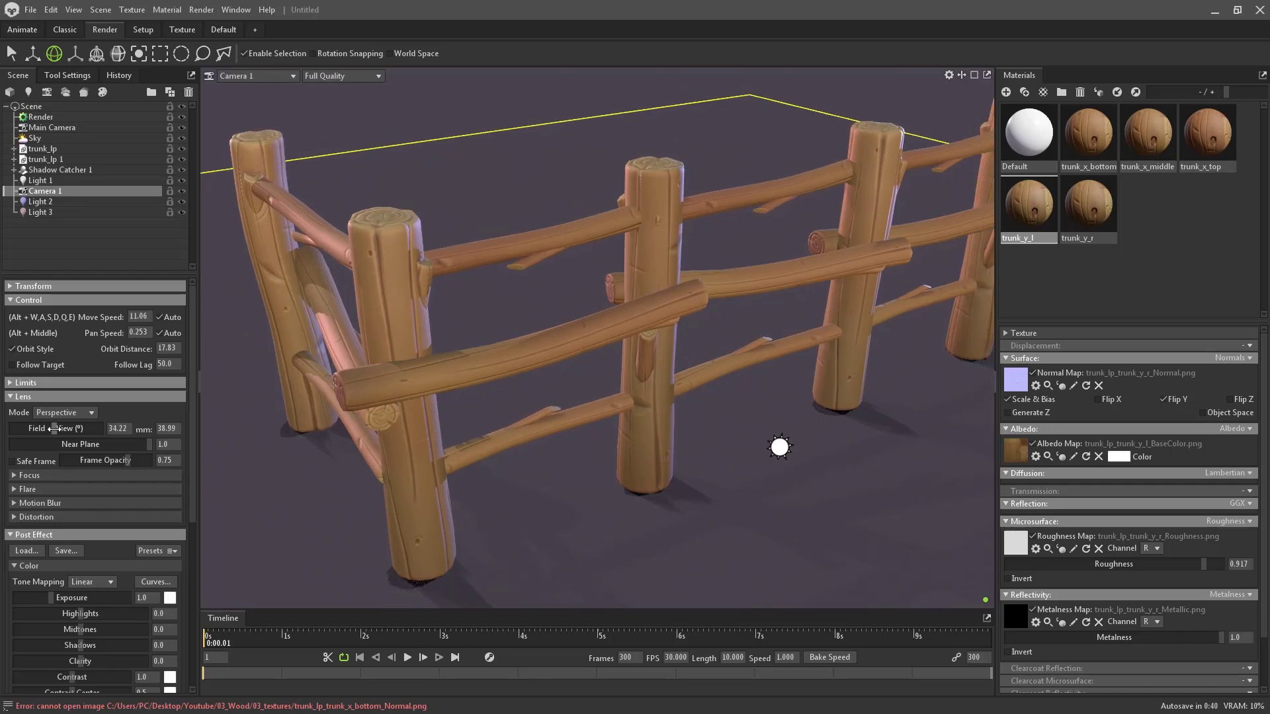
click(113, 429)
text(30)
key(Return)
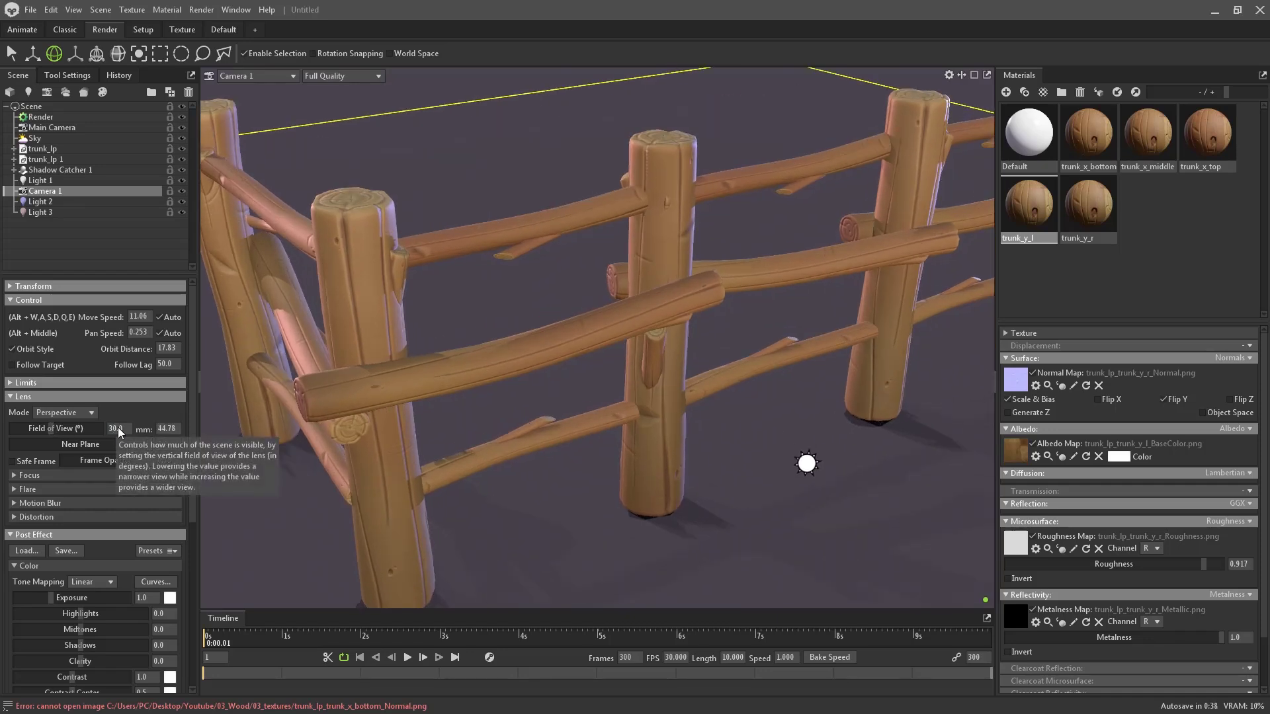
alt+right_drag(613, 353, 434, 298)
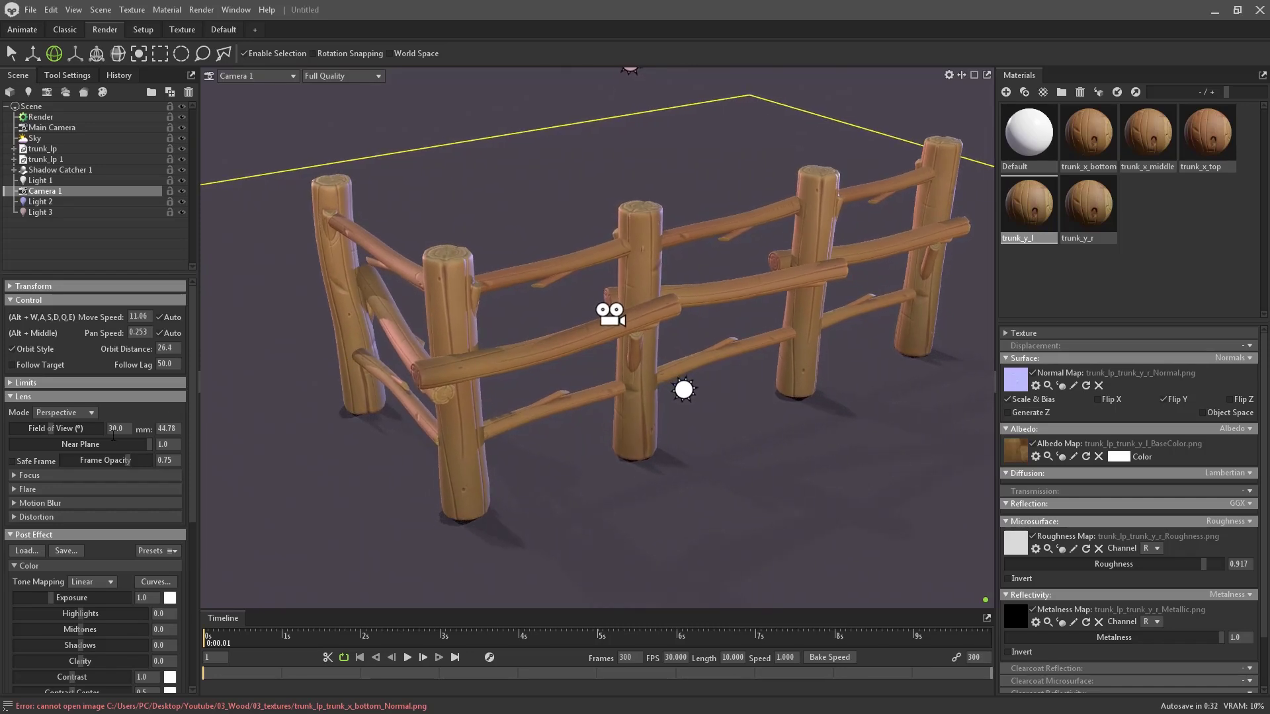
scroll(109, 479, down, 2)
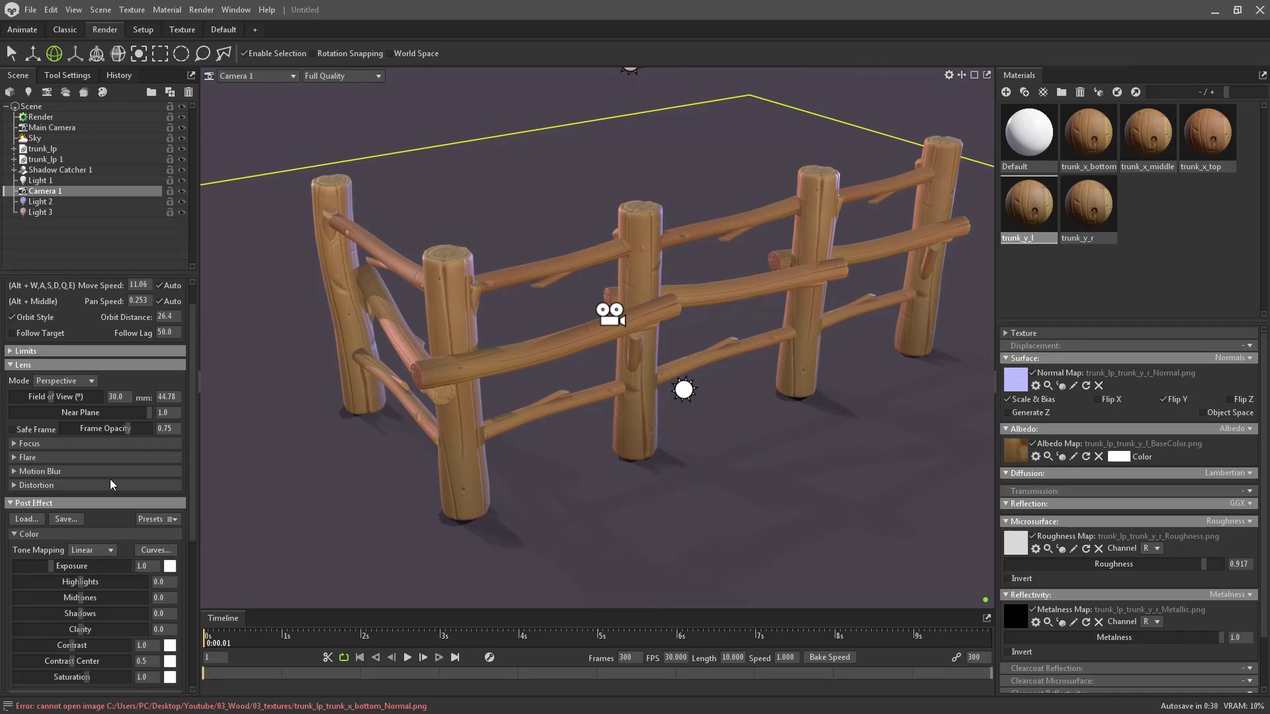
- Set Camera 1's tone mapping to Linear and add a vignette of strength about 0.62
click(111, 550)
click(107, 597)
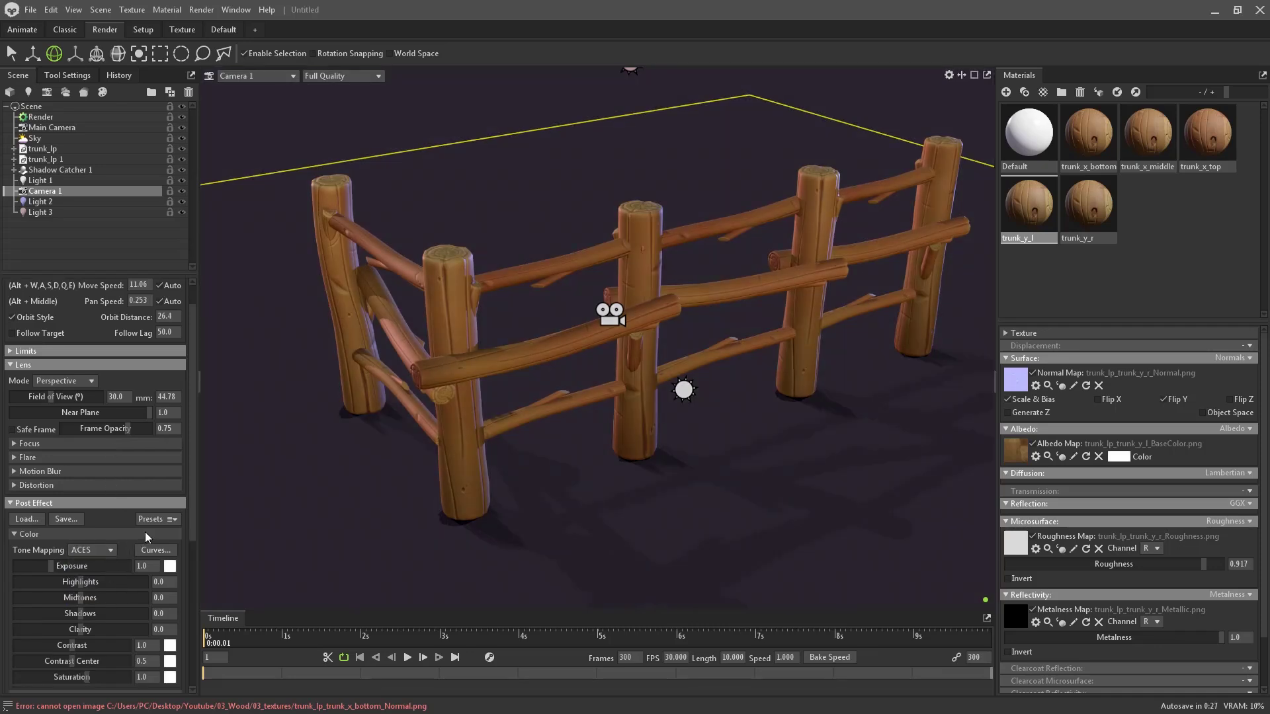
click(111, 550)
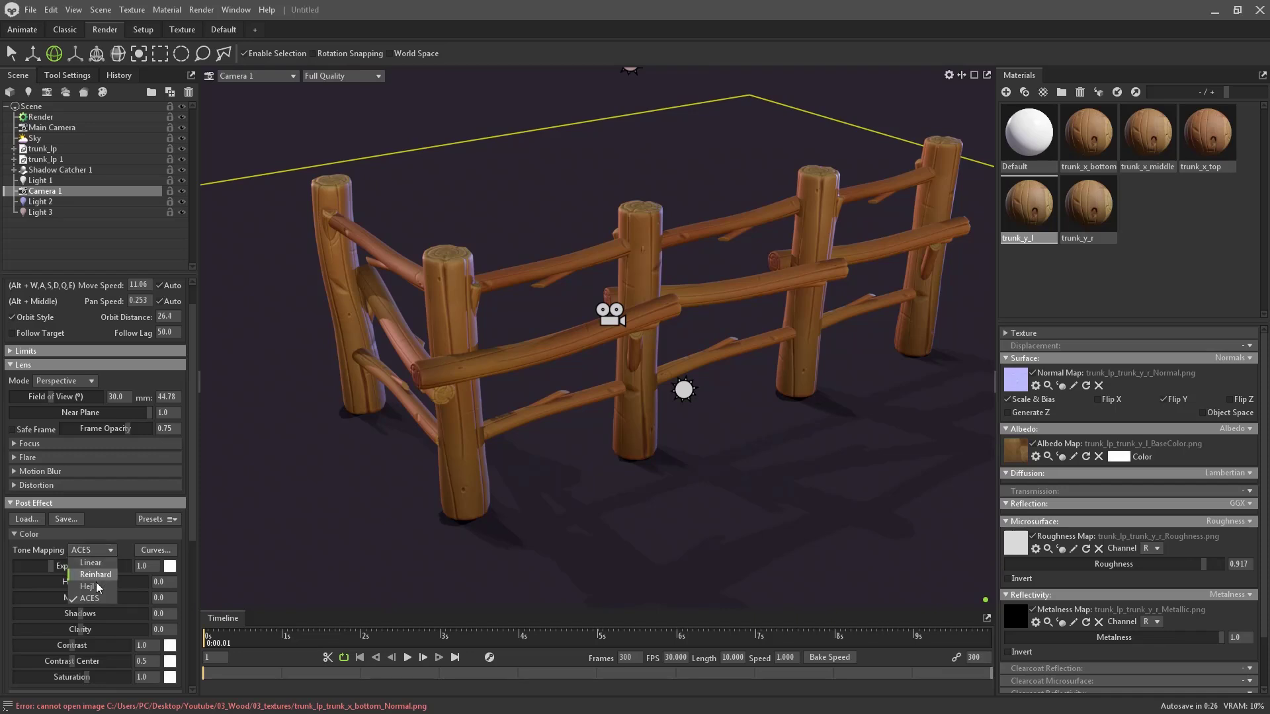
click(105, 562)
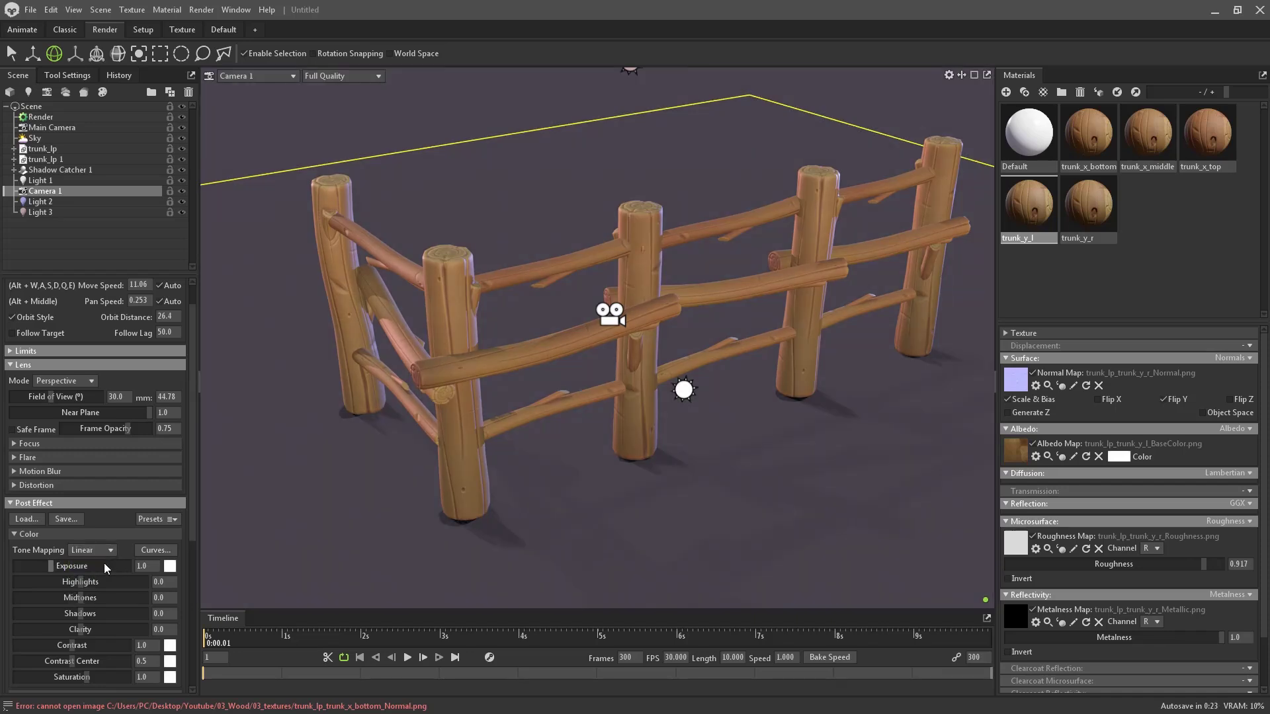
scroll(107, 548, down, 4)
scroll(107, 548, down, 4)
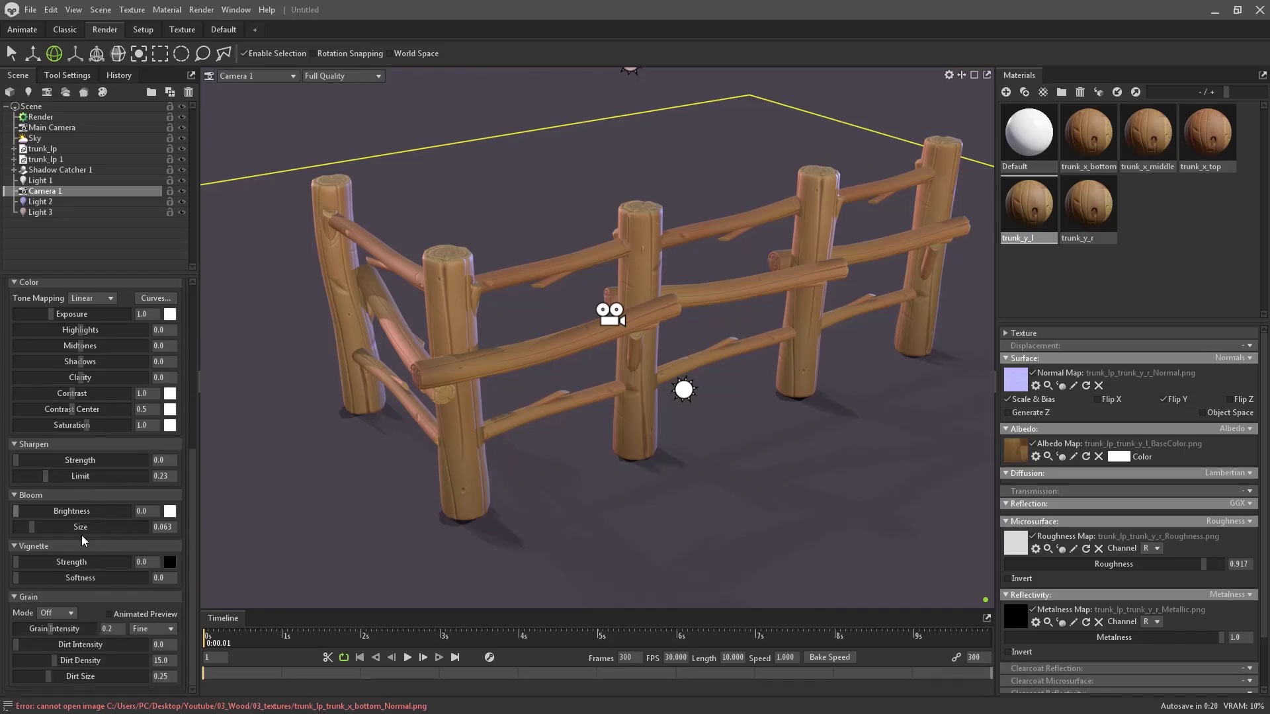
drag(21, 564, 47, 578)
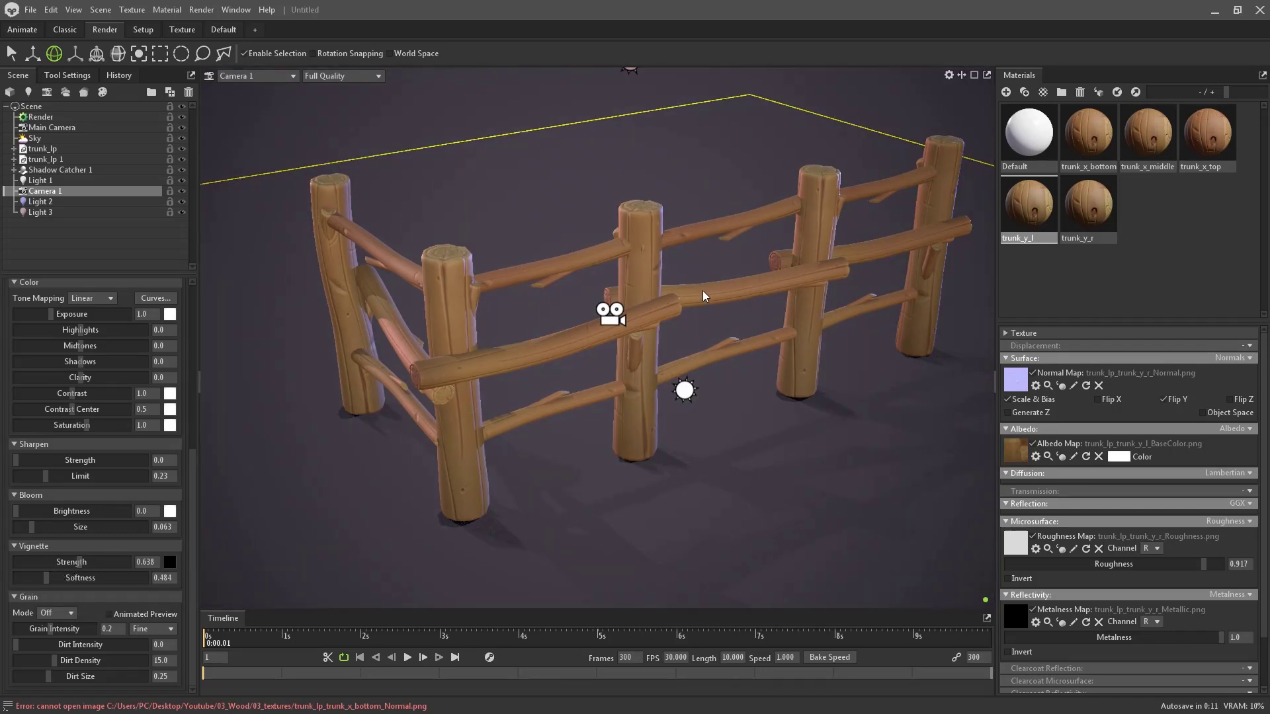
middle_drag(727, 269, 713, 272)
- Raise Shadow Catcher 1 slightly along the vertical axis
click(686, 417)
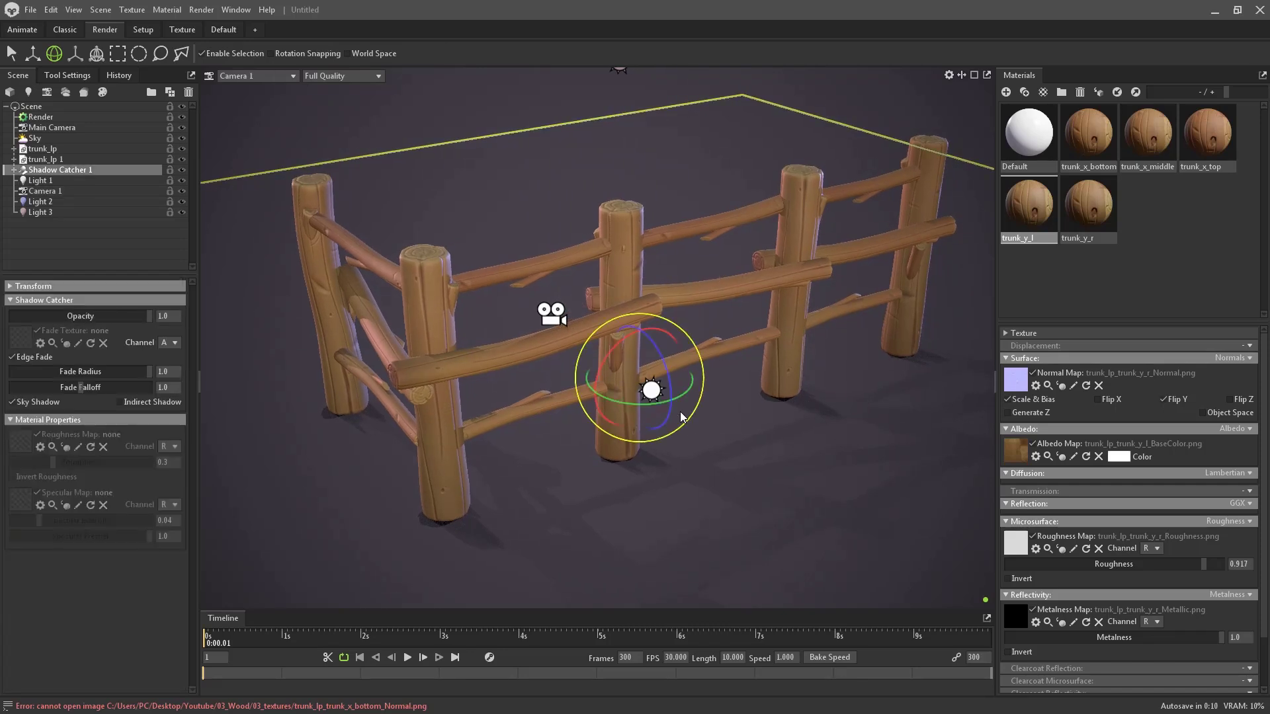
key(w)
drag(641, 325, 646, 324)
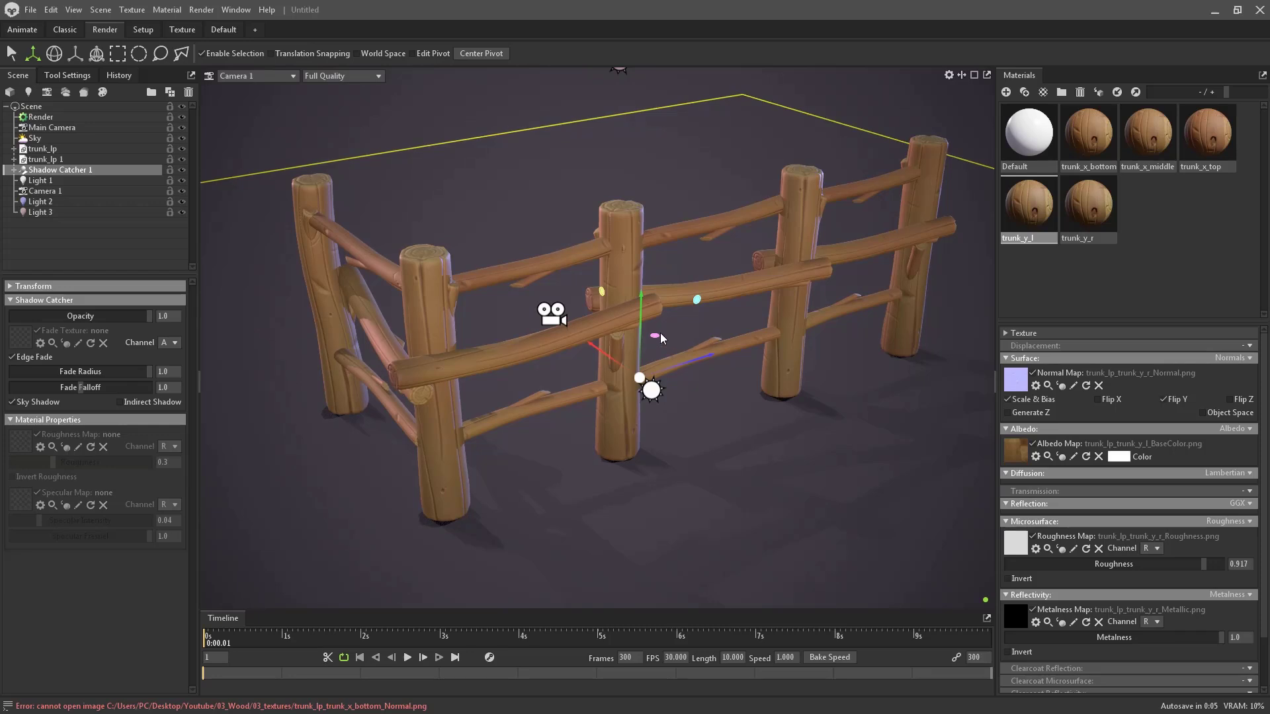
- Turn off Show Guides in the Viewport Settings to hide the frame line and light icons
click(952, 78)
click(950, 75)
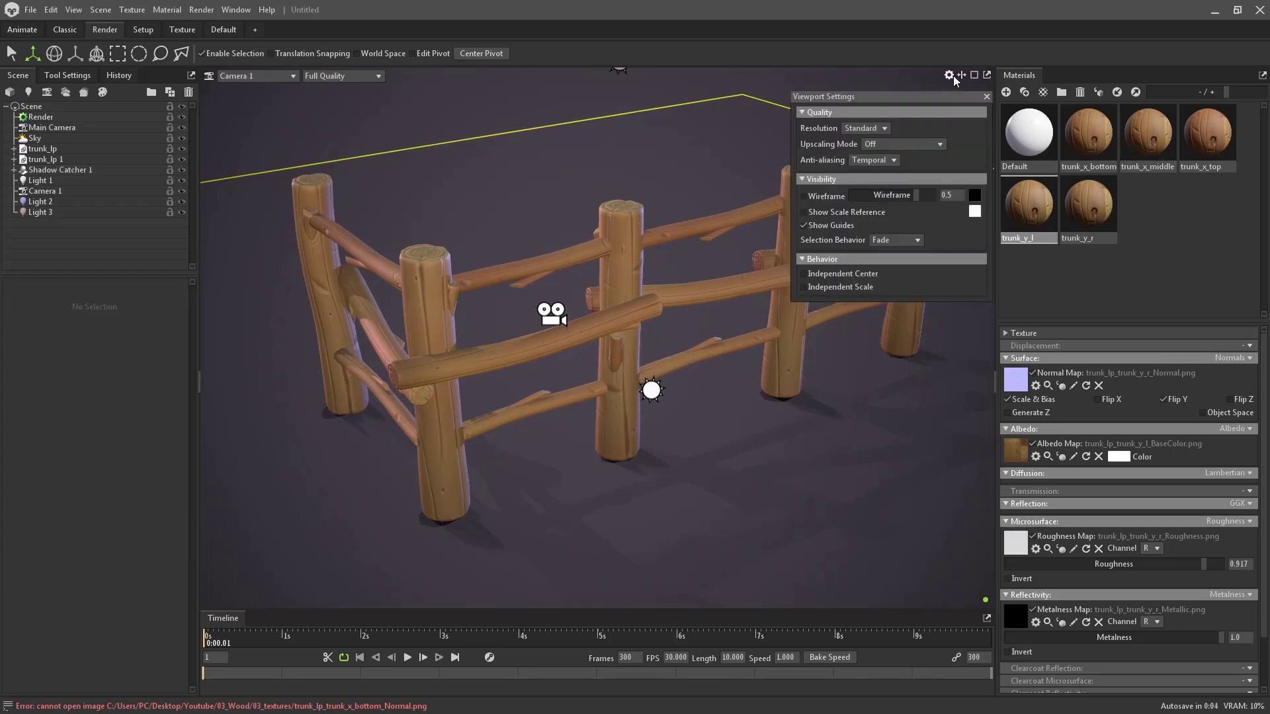
click(819, 225)
click(689, 177)
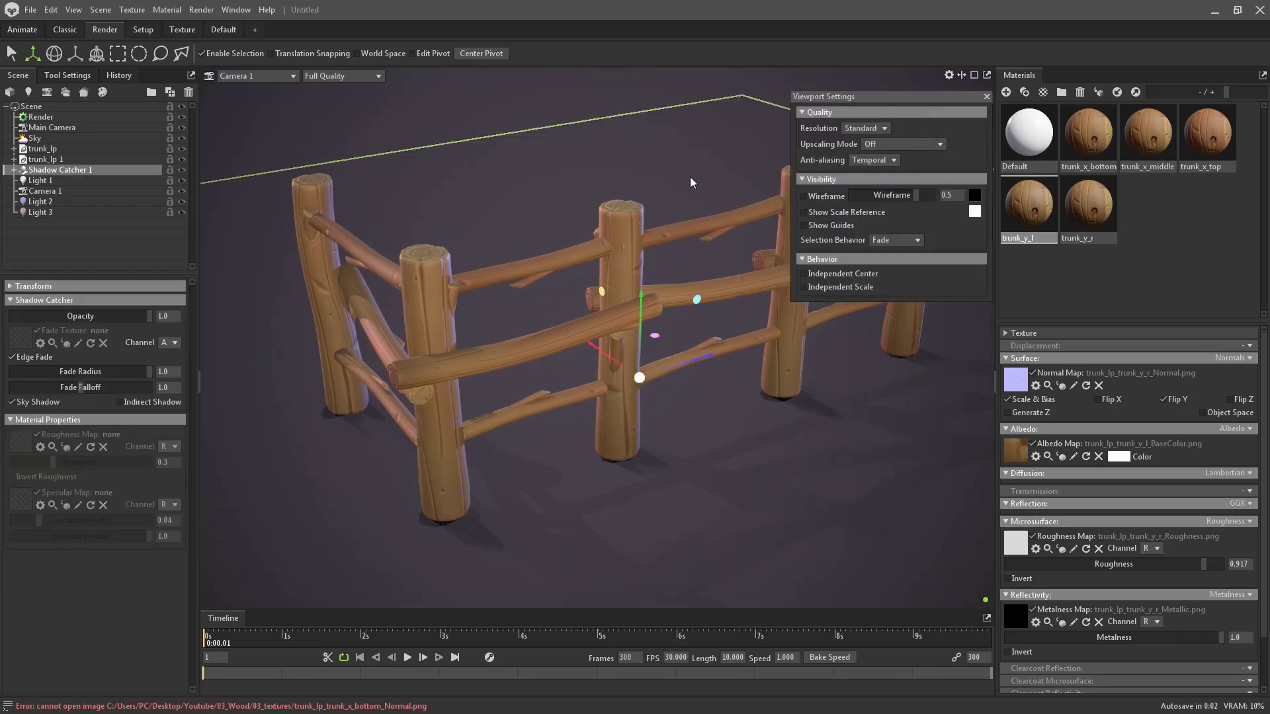
click(726, 98)
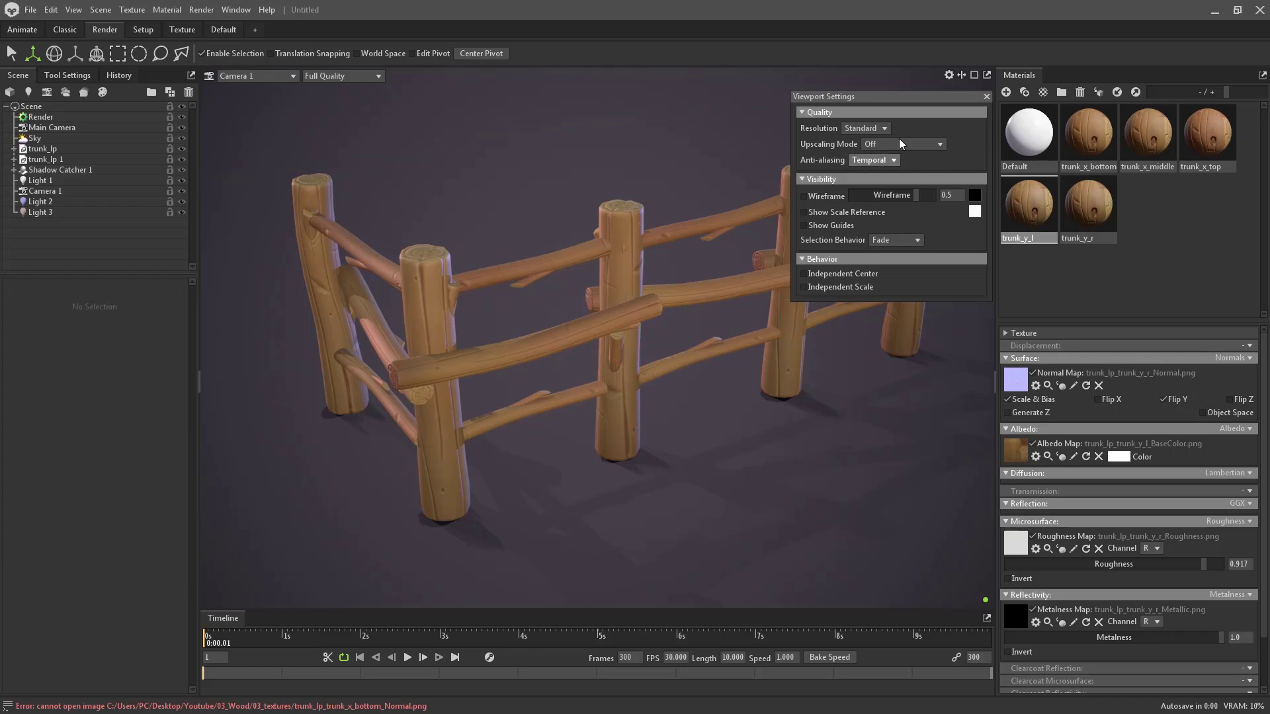
click(987, 96)
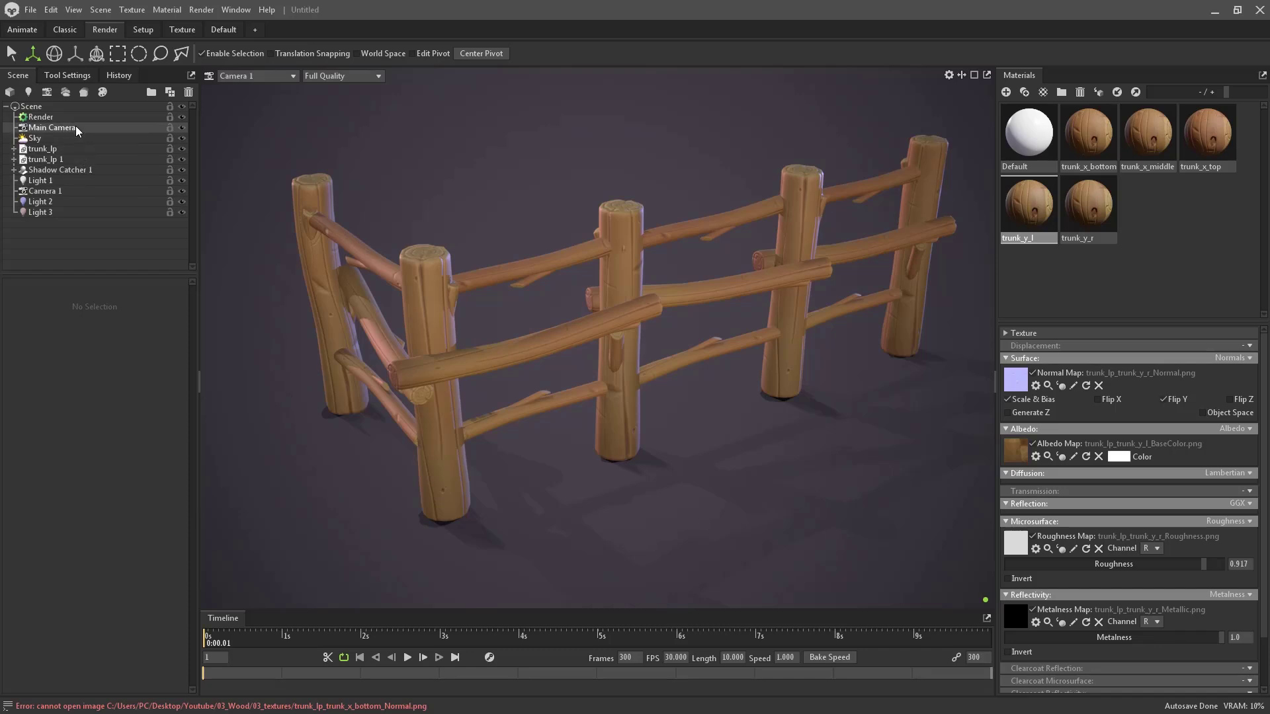
- Add sharpening to Camera 1 and set its Exposure to 1.1
click(61, 190)
scroll(97, 459, down, 10)
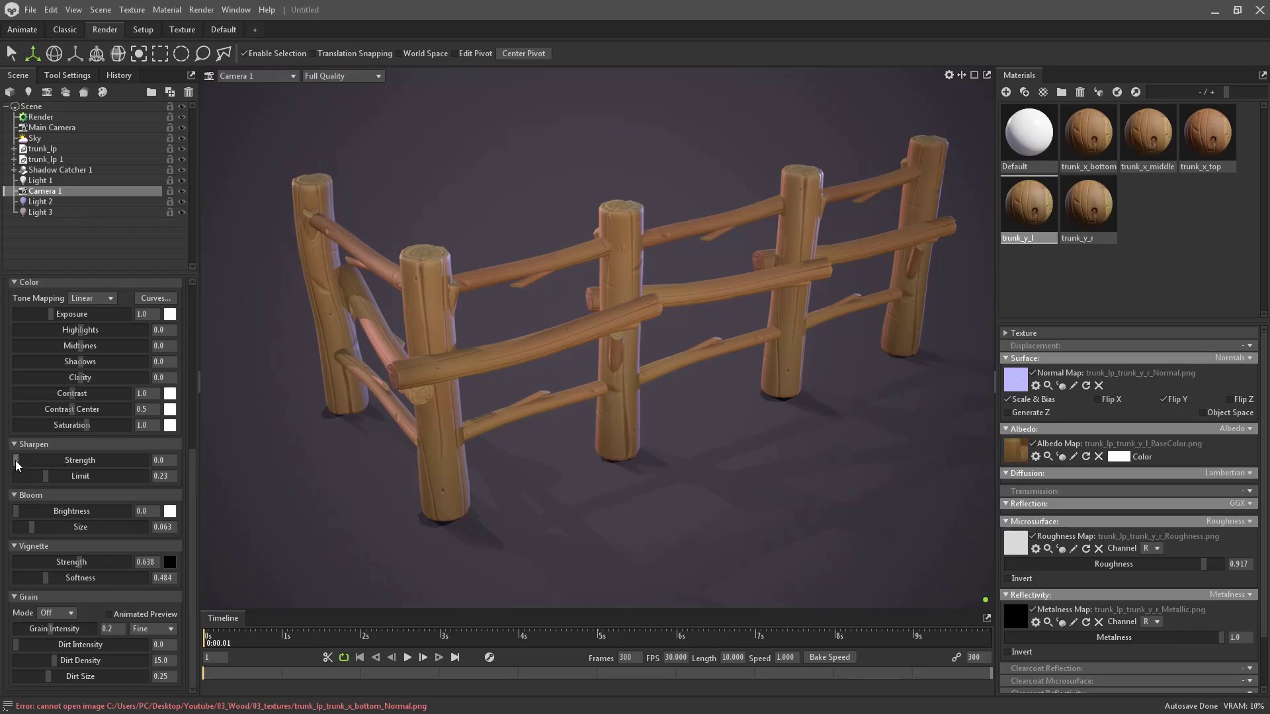
drag(17, 465, 84, 467)
scroll(98, 551, up, 3)
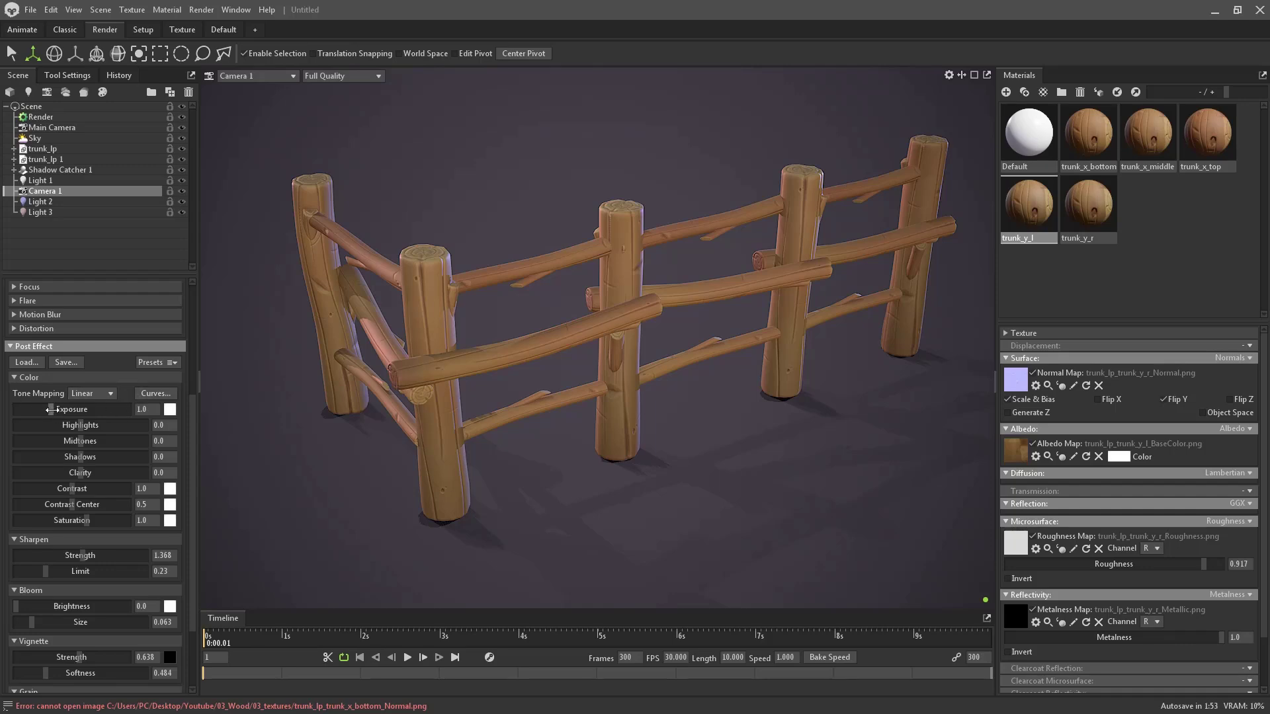
drag(51, 410, 53, 410)
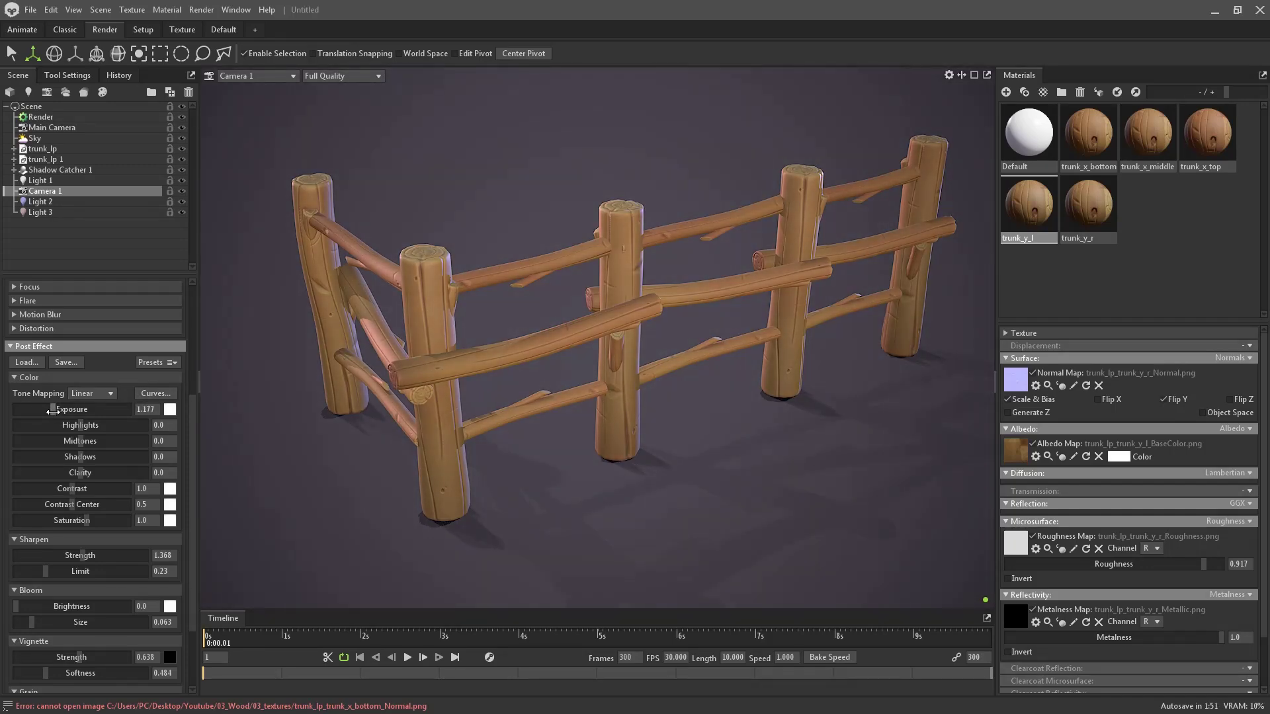
click(158, 409)
key(BackSpace)
key(BackSpace)
key(BackSpace)
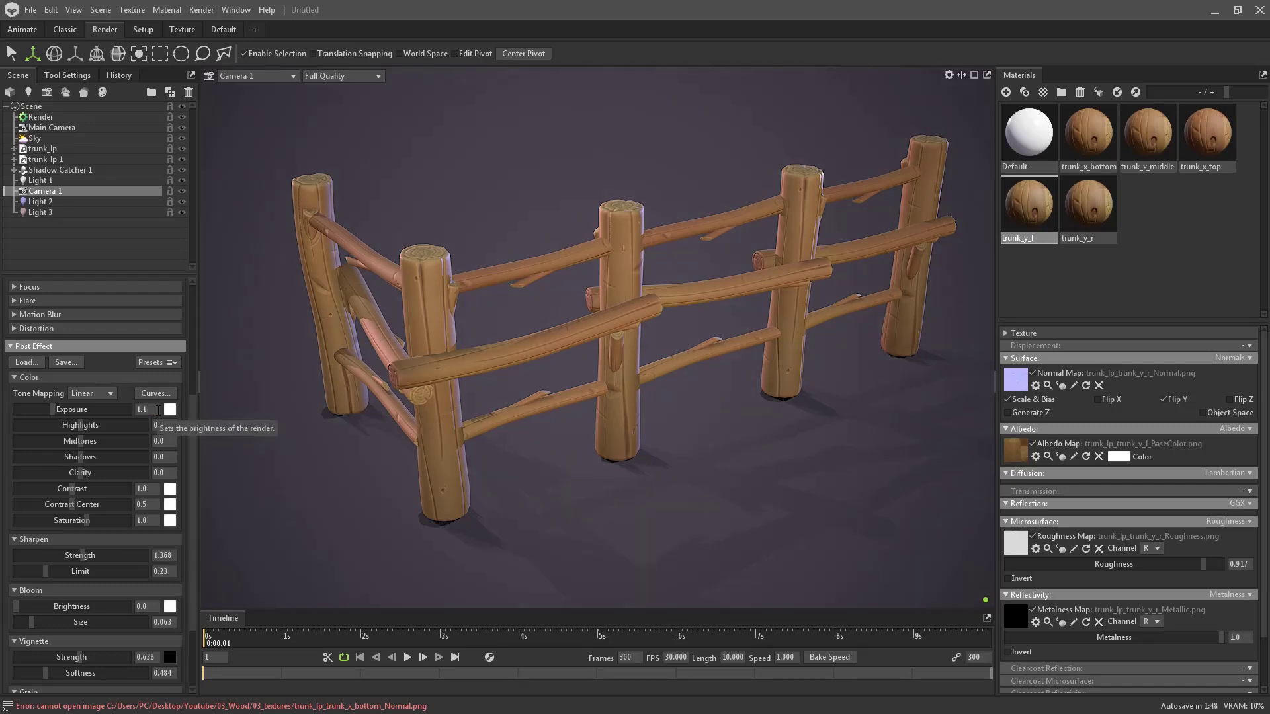
key(Return)
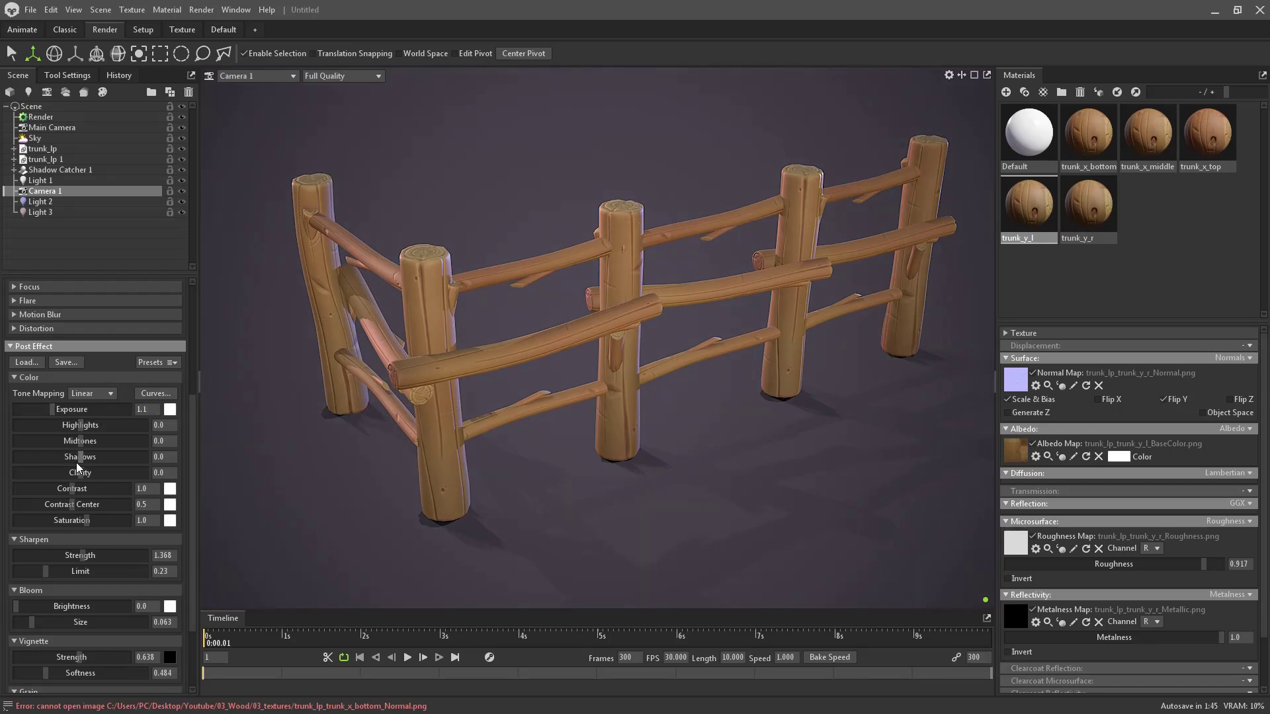
- Darken shadows to -0.071, lower sharpening to 0.436 and raise the vignette to 0.837
drag(80, 460, 88, 490)
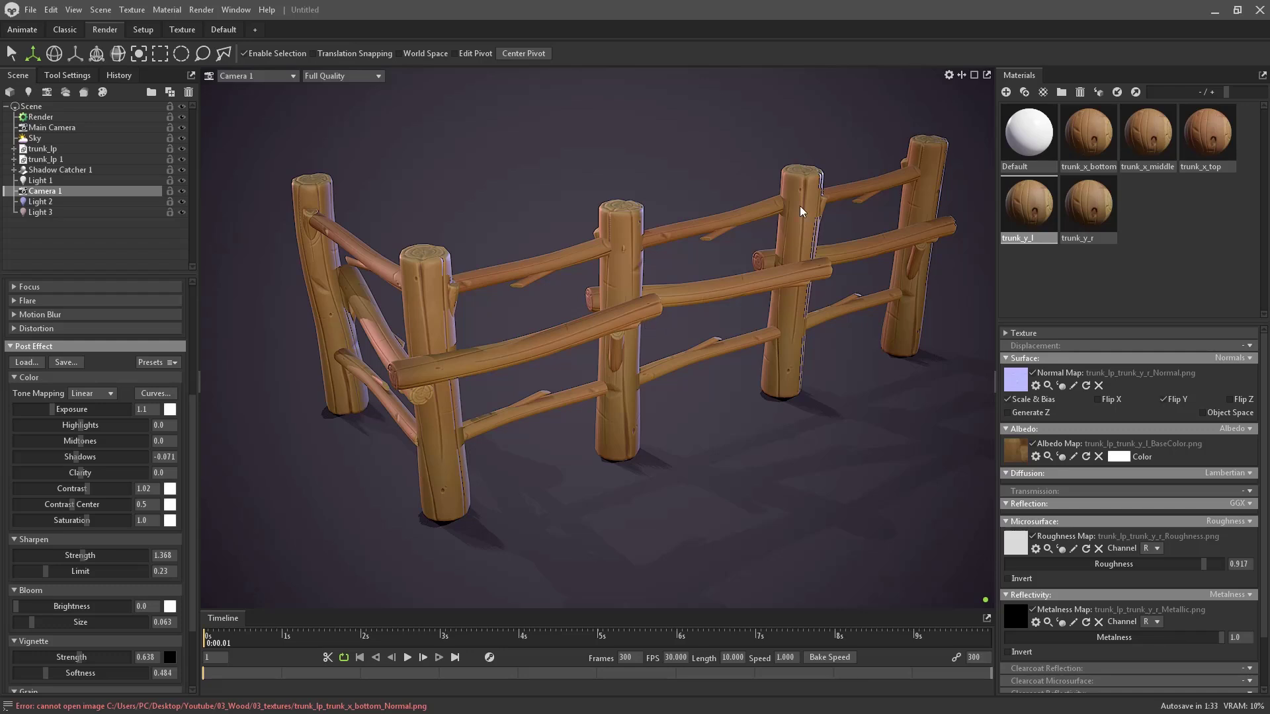
scroll(783, 247, down, 1)
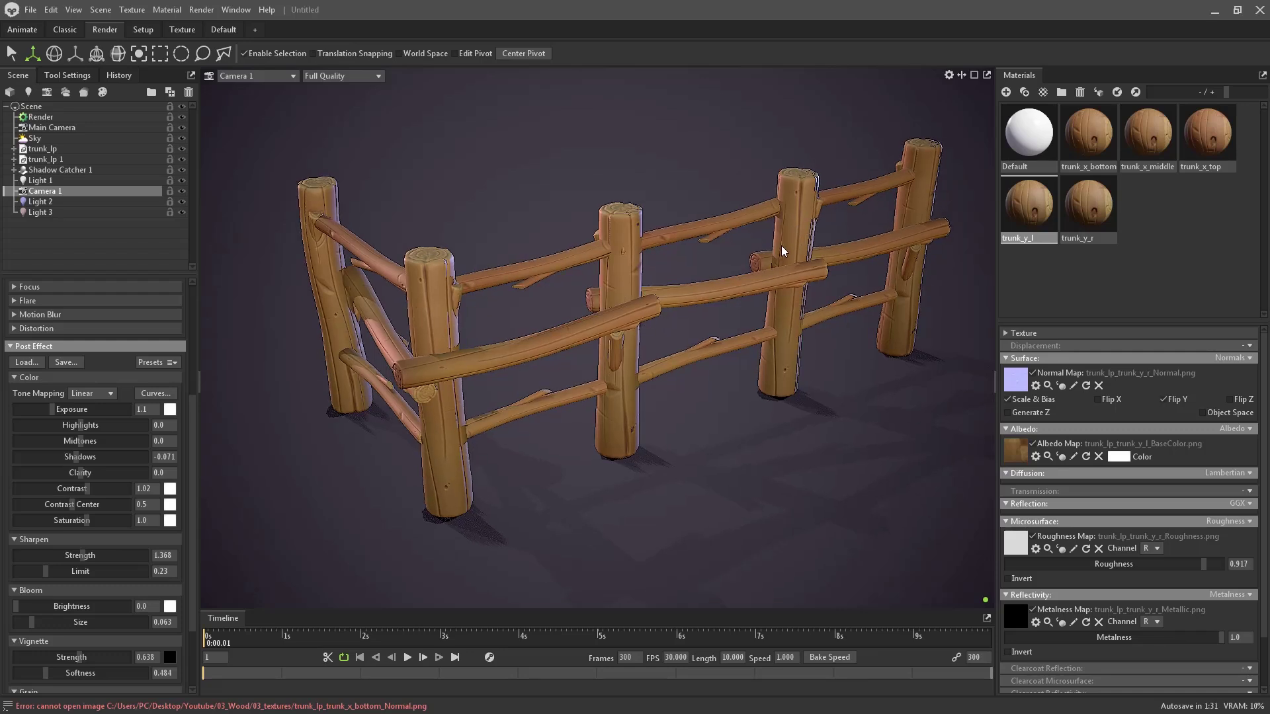
scroll(781, 245, up, 1)
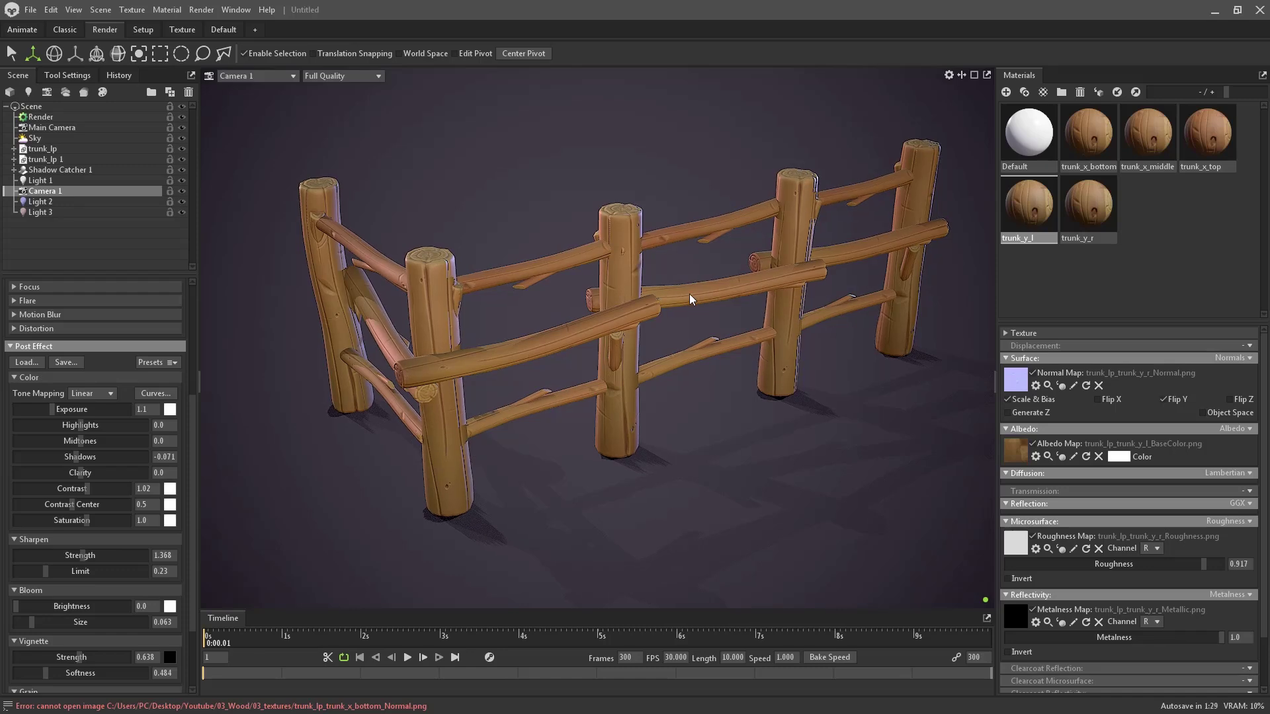
mouse_move(689, 293)
mouse_down()
mouse_move(667, 294)
mouse_move(699, 305)
mouse_up()
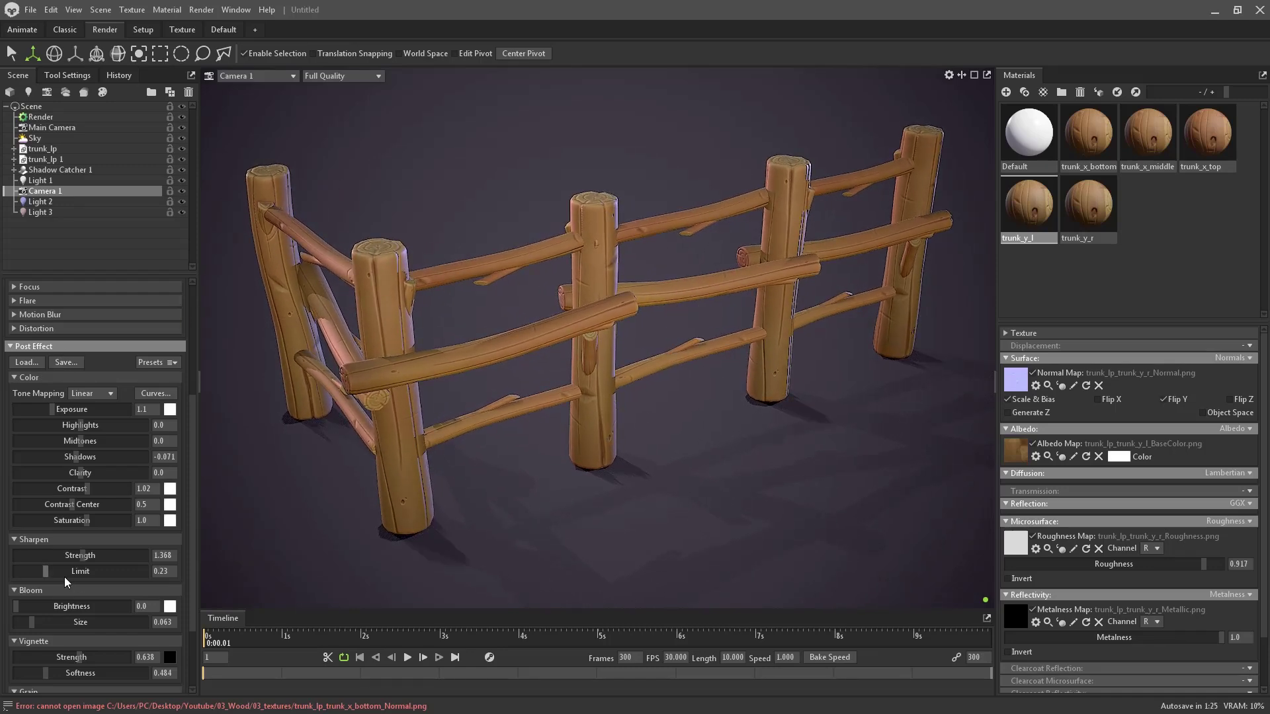
drag(81, 554, 61, 556)
scroll(93, 520, down, 3)
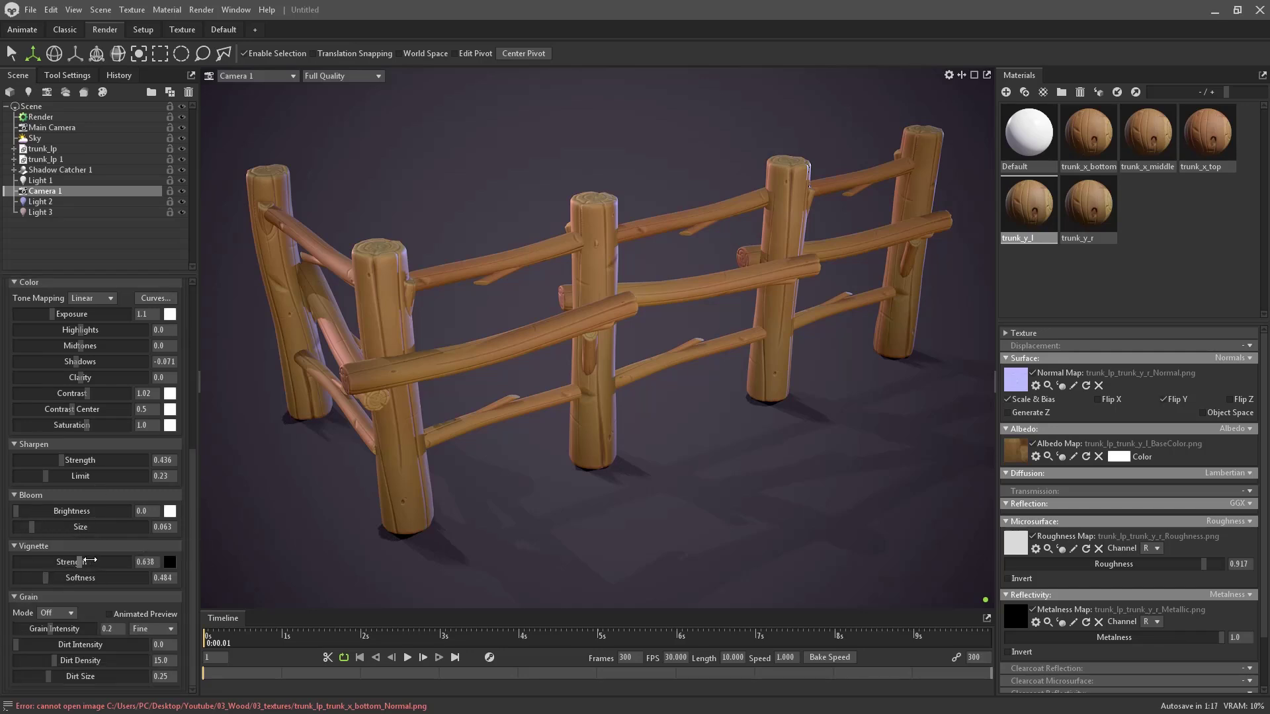
drag(89, 560, 90, 562)
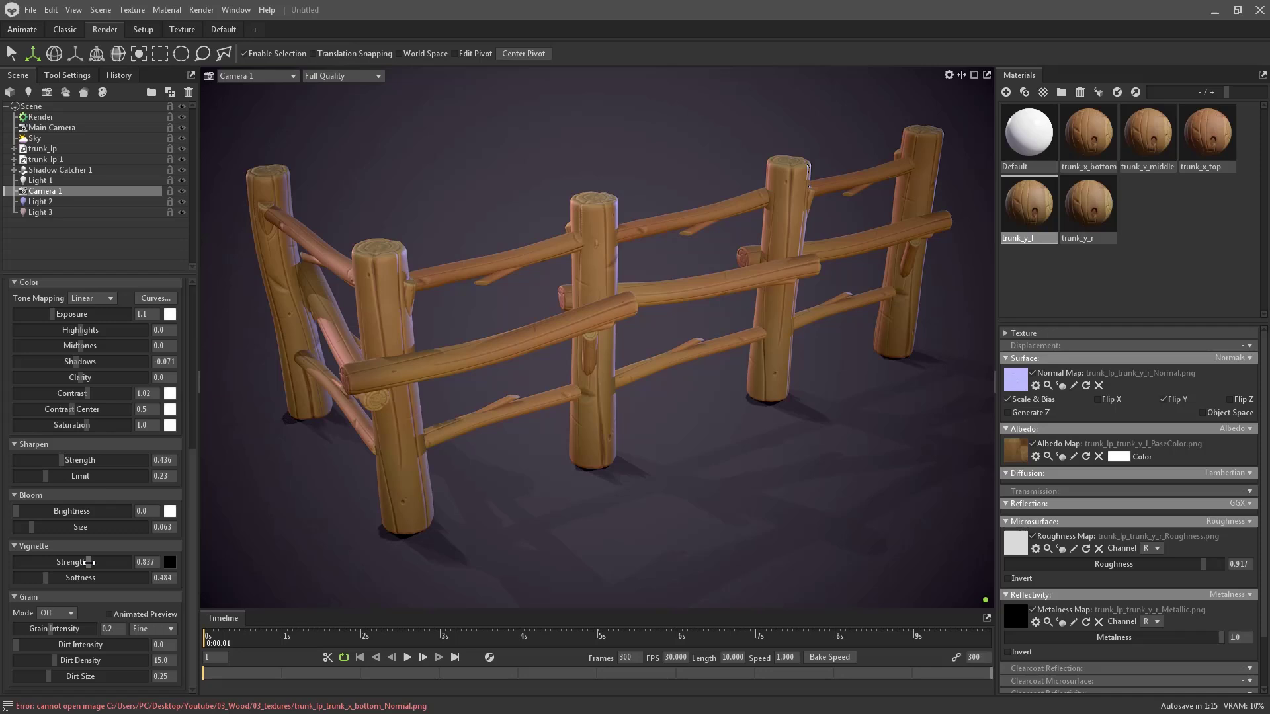
click(792, 197)
click(871, 180)
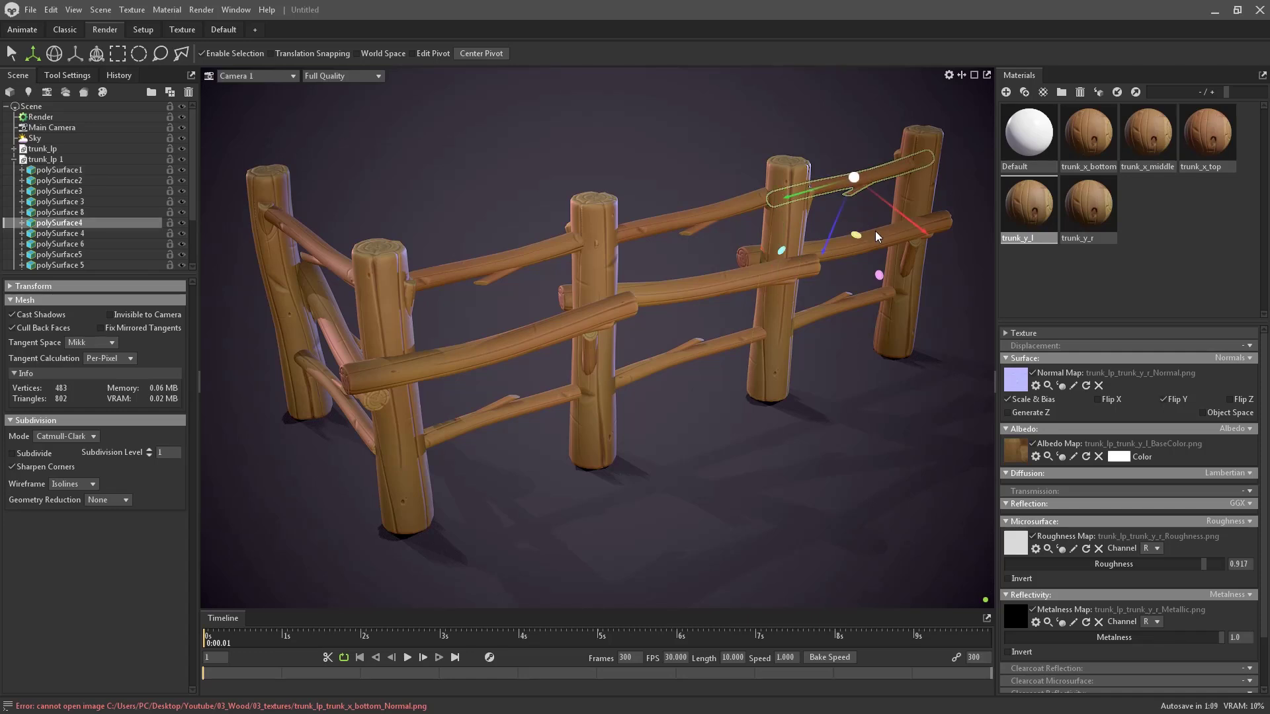
click(865, 237)
ctrl+click(85, 180)
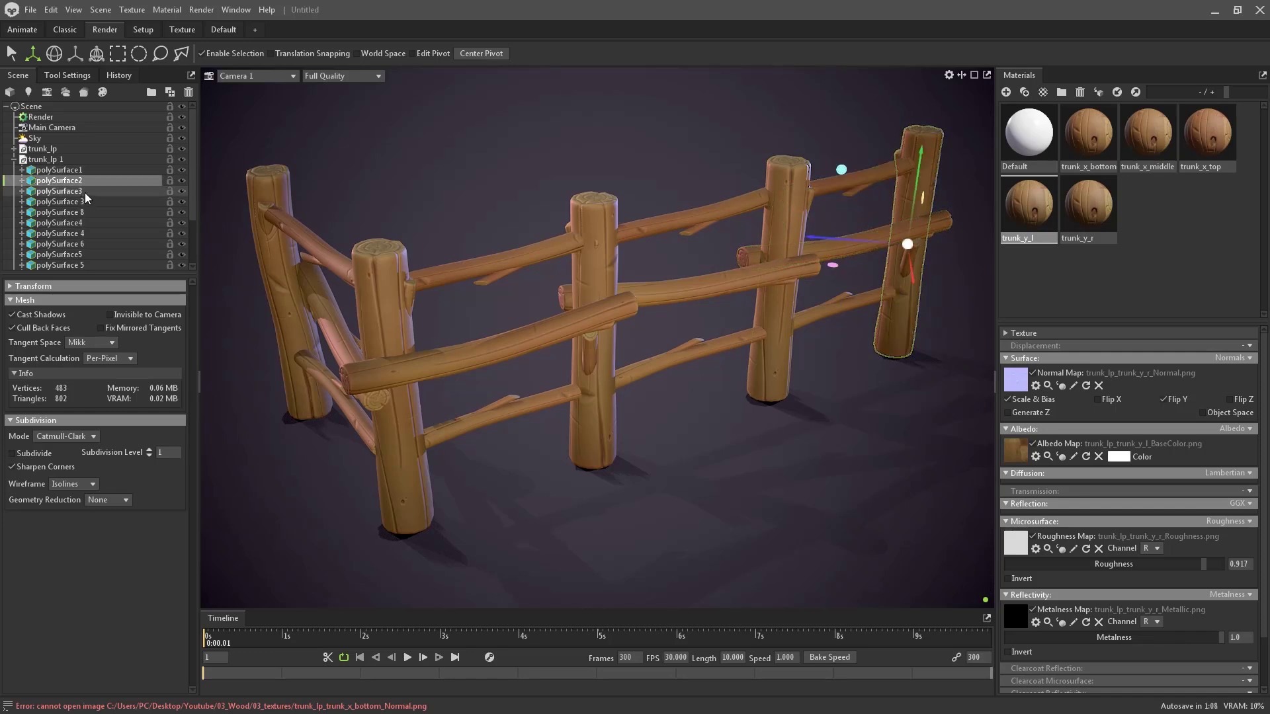
ctrl+click(82, 171)
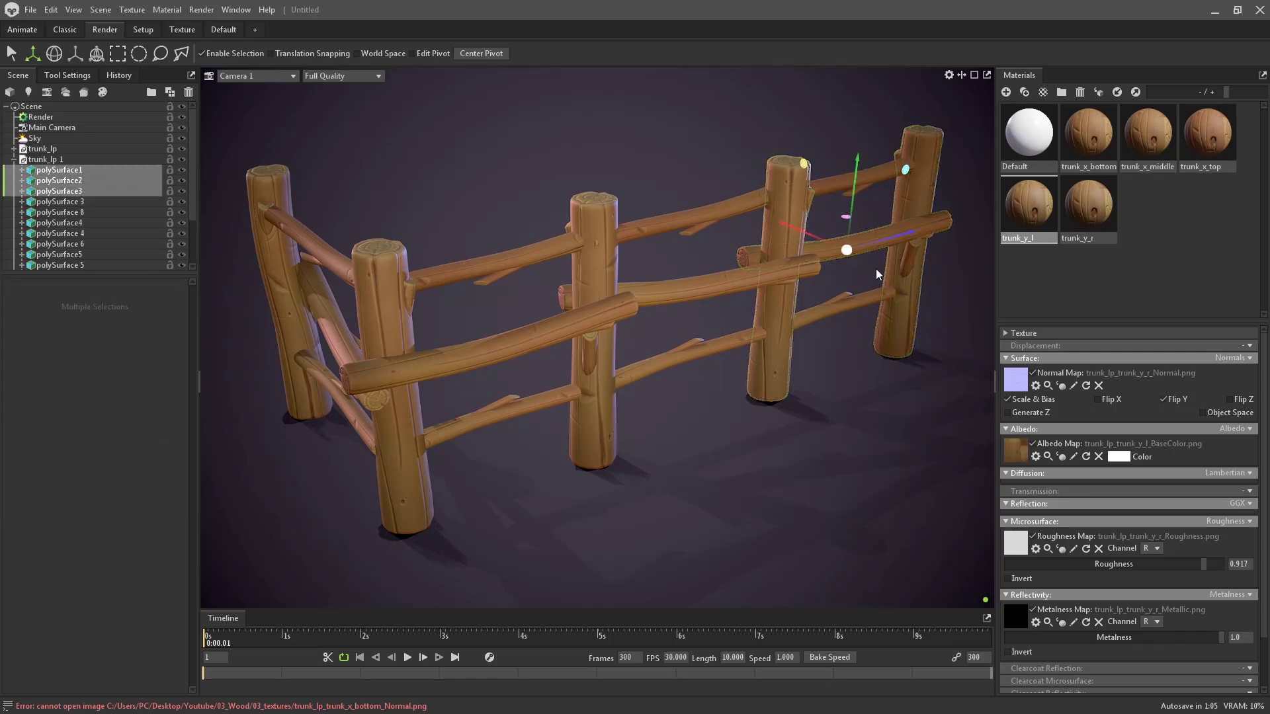
key(e)
drag(835, 273, 803, 242)
key(ctrl+z)
click(696, 160)
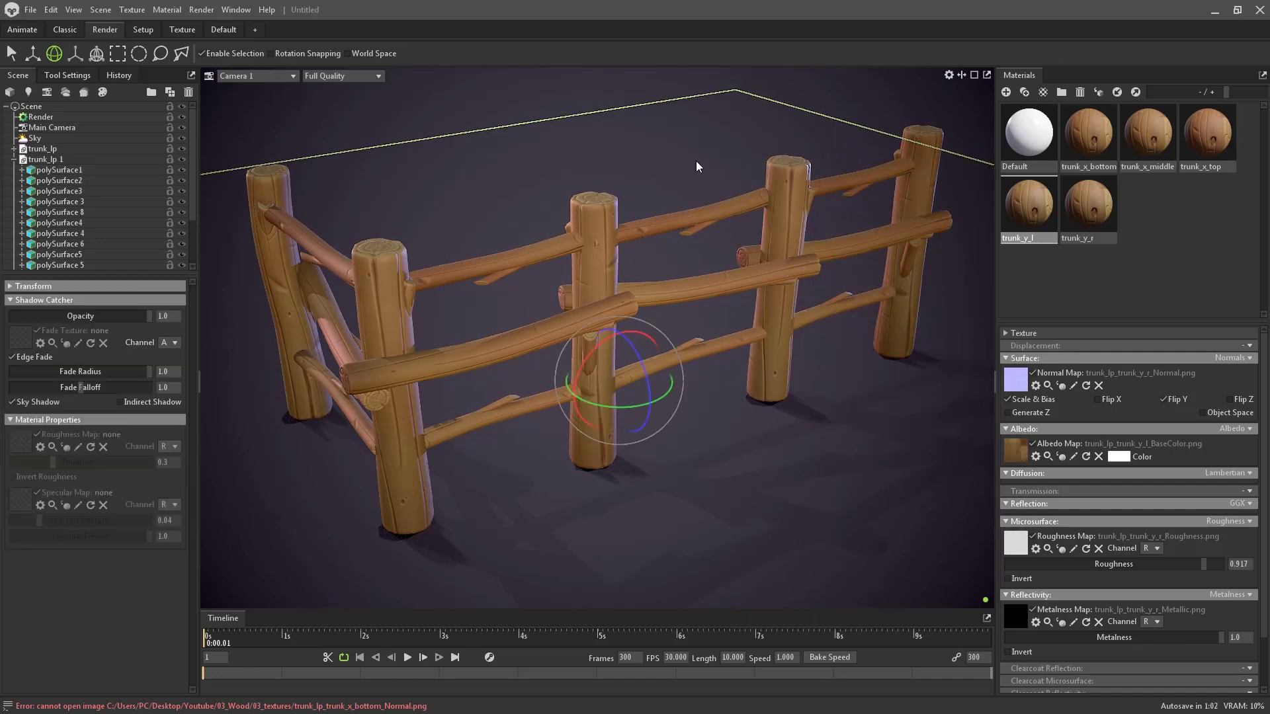
click(622, 102)
scroll(74, 134, down, 2)
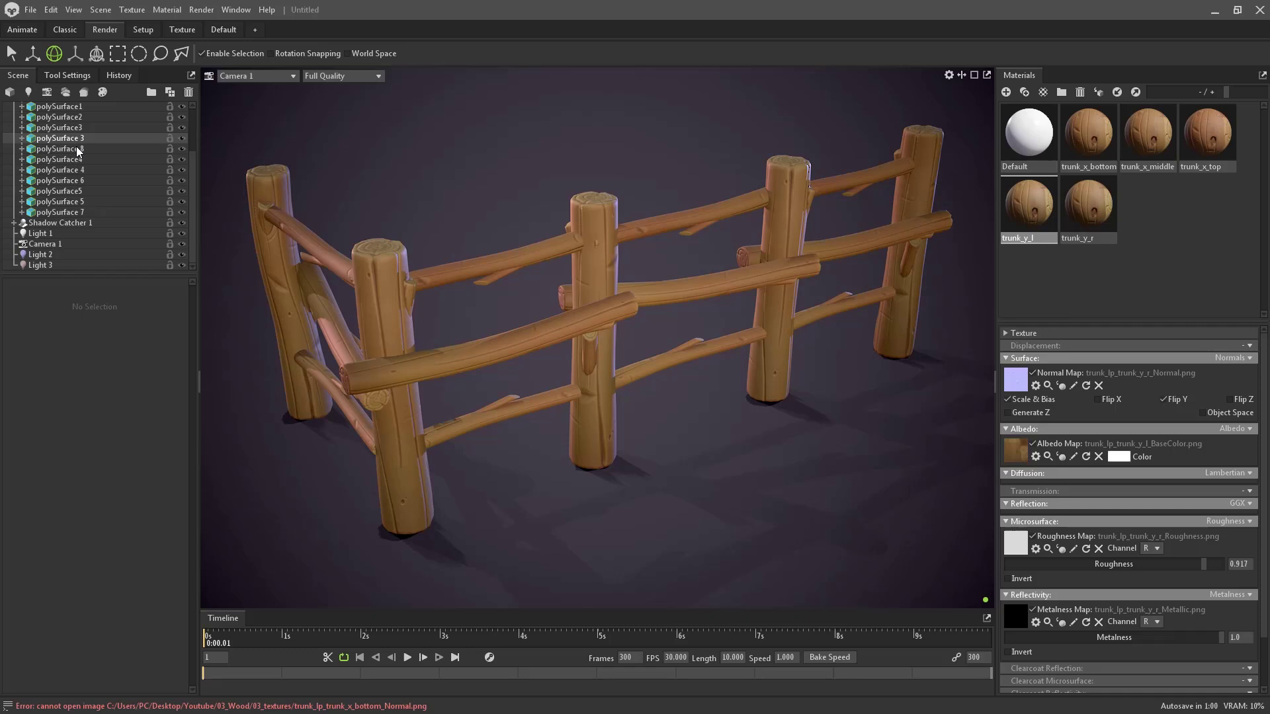
click(76, 222)
scroll(93, 213, up, 3)
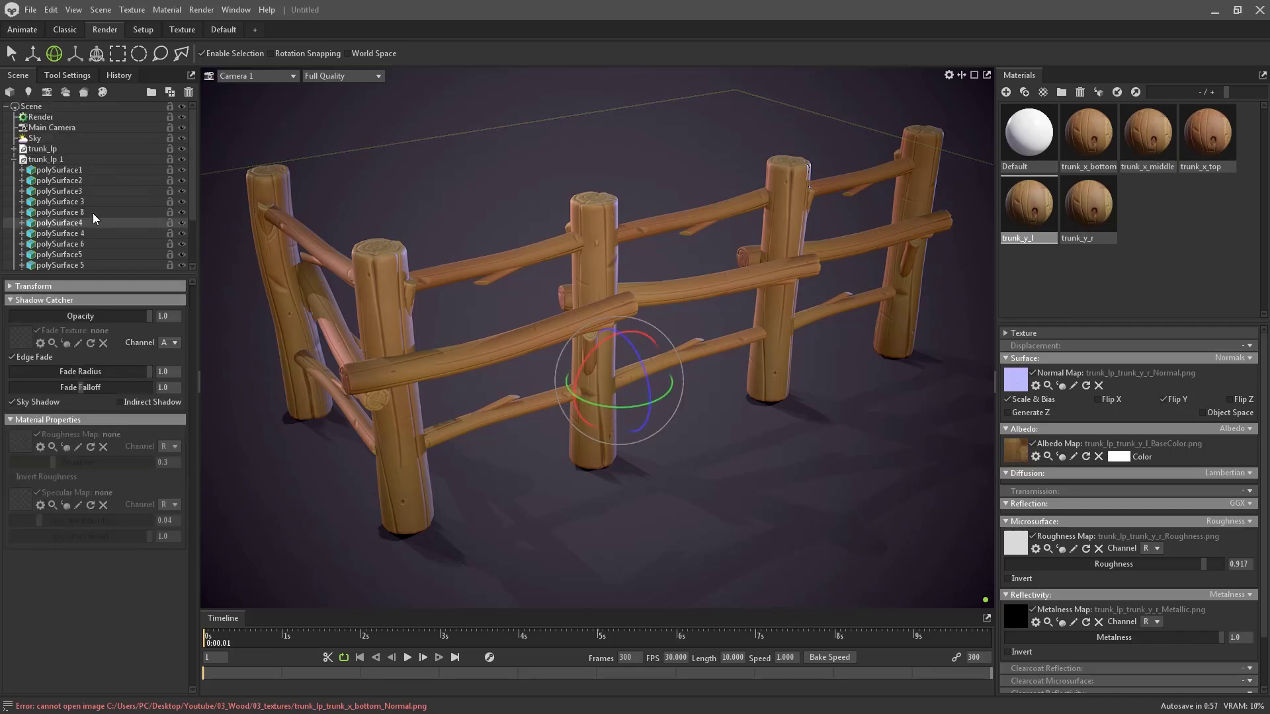
click(62, 137)
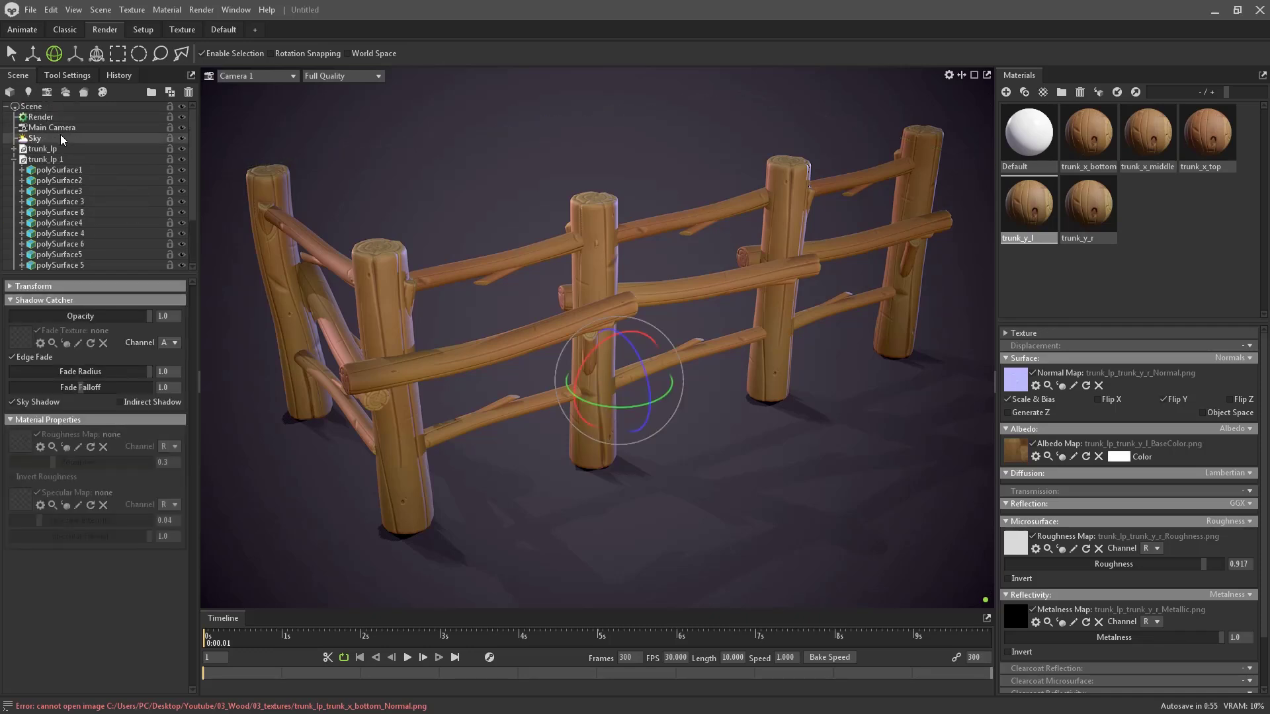
scroll(66, 198, down, 2)
- Insert Backdrop 1 into the scene from Scene > Add Object > Backdrop
click(65, 243)
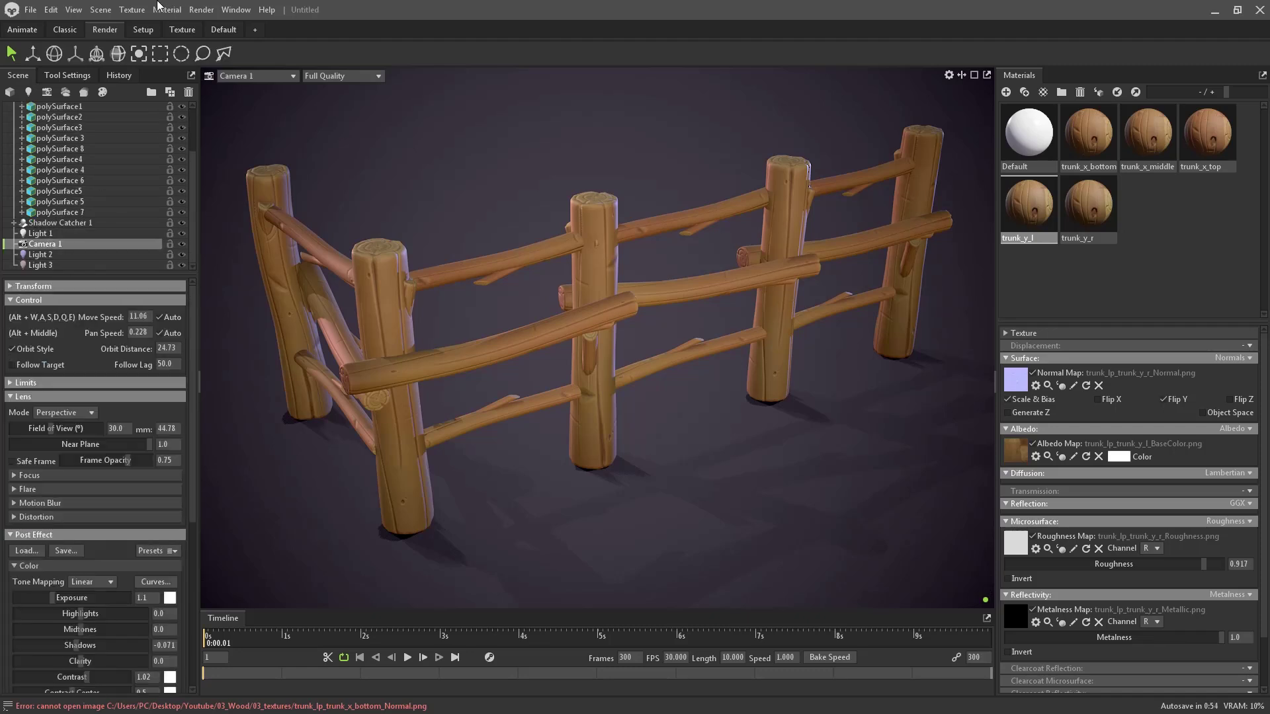
click(101, 9)
mouse_move(198, 26)
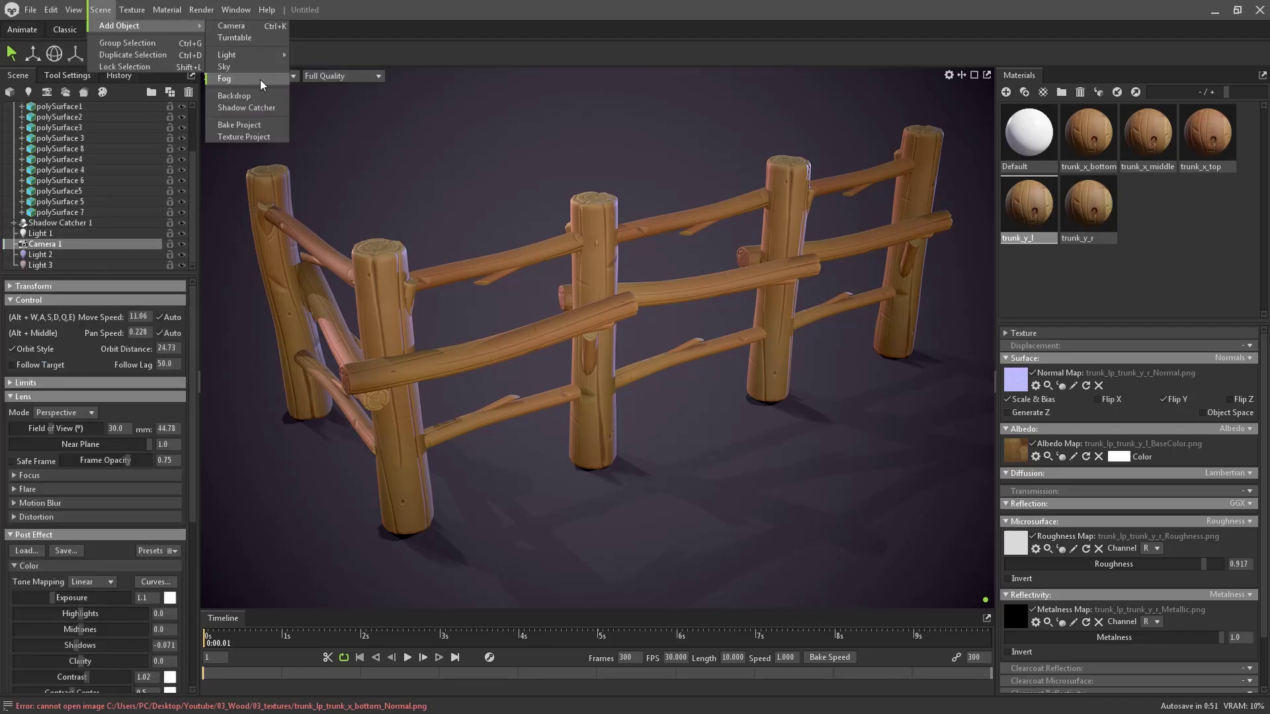
click(257, 96)
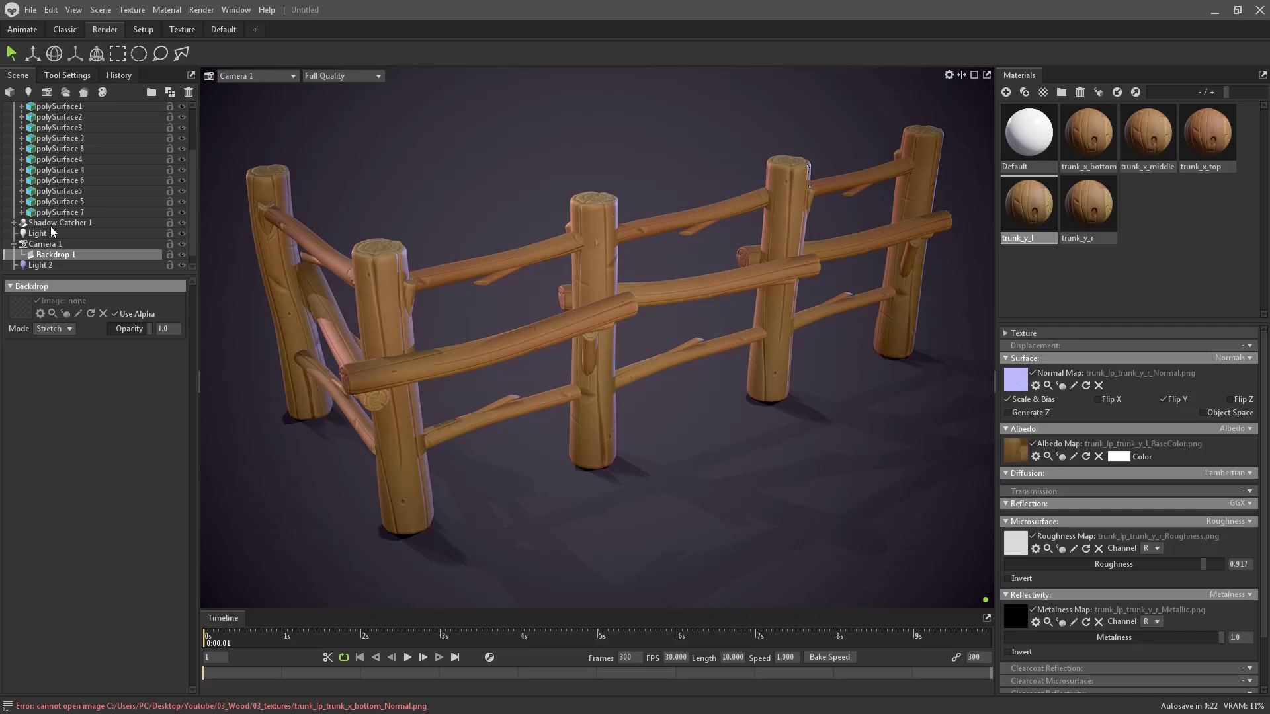
- Raise Light 1's Brightness to about 6.7 for crisper fence shadows, then clear the selection
mouse_move(193, 189)
mouse_down()
mouse_move(208, 132)
mouse_move(209, 203)
mouse_up()
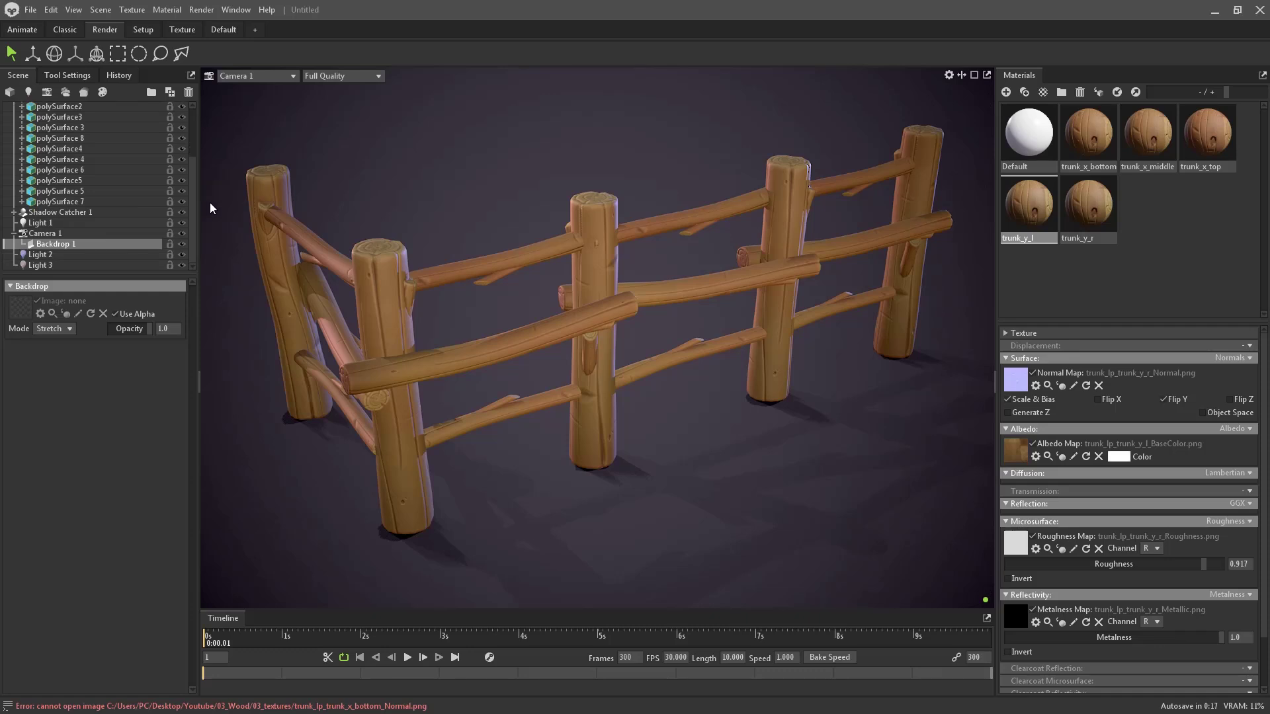
click(91, 227)
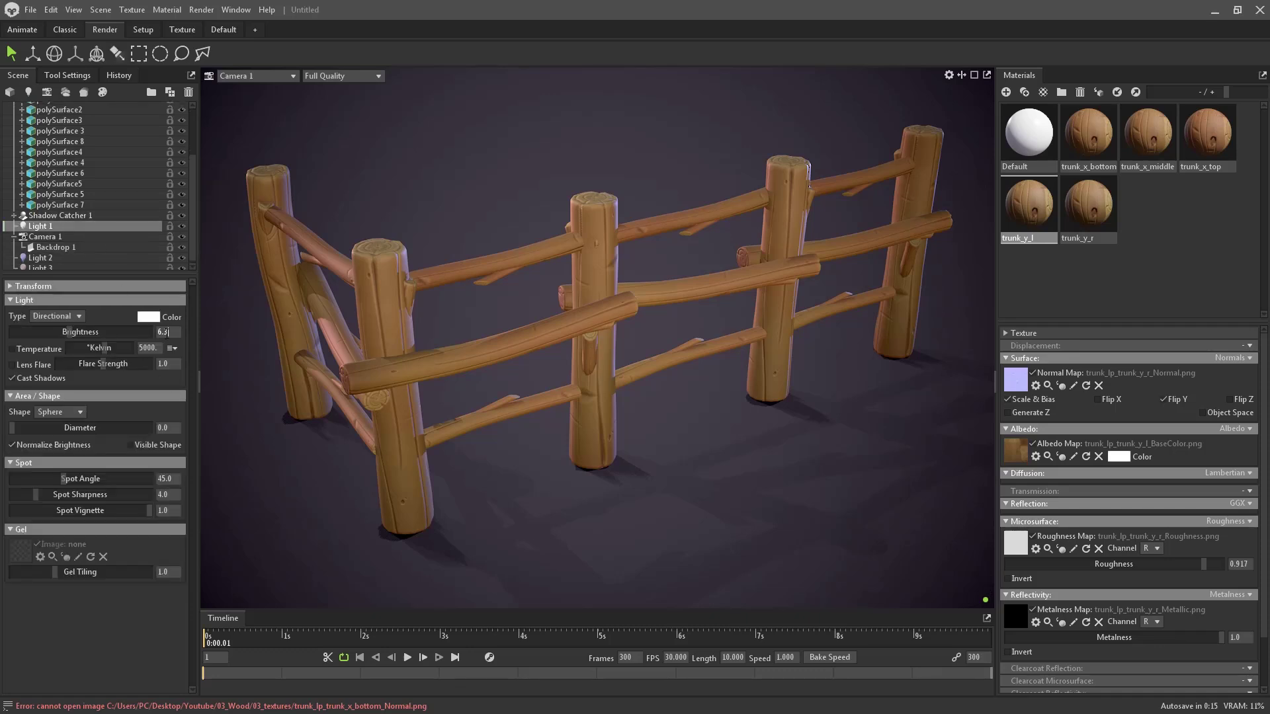
drag(72, 331, 72, 332)
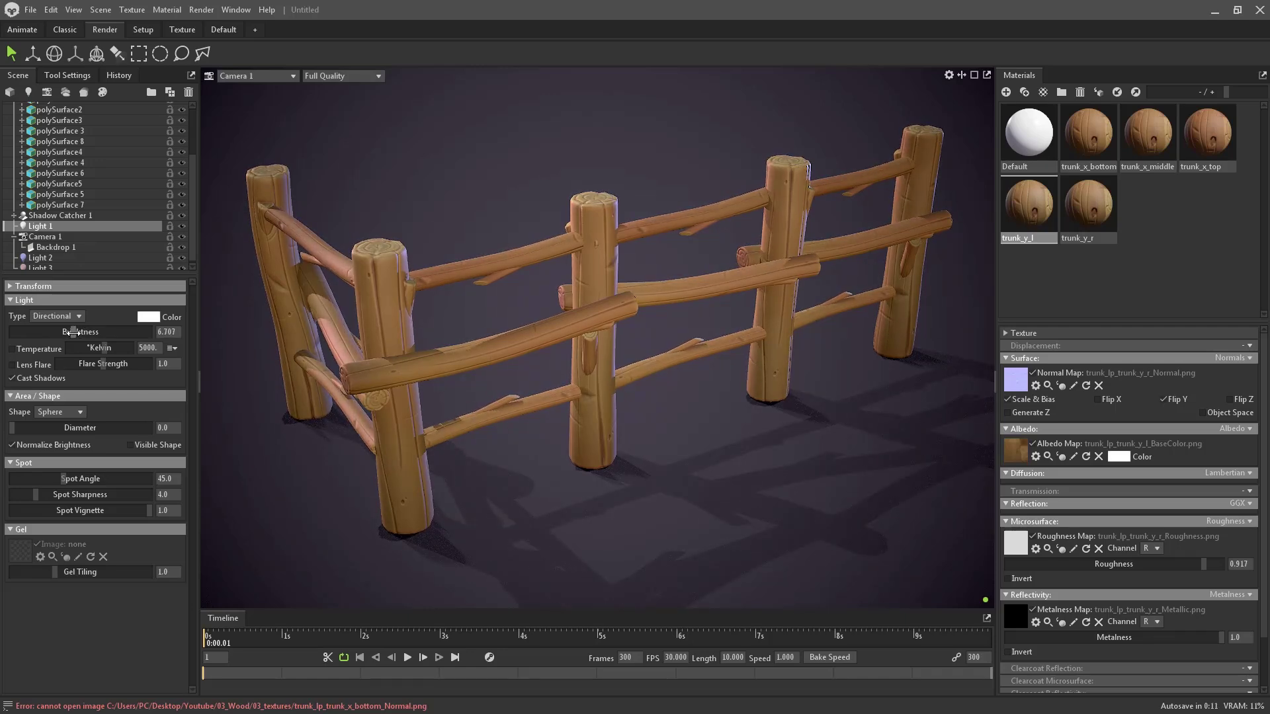
click(171, 336)
text(6.)
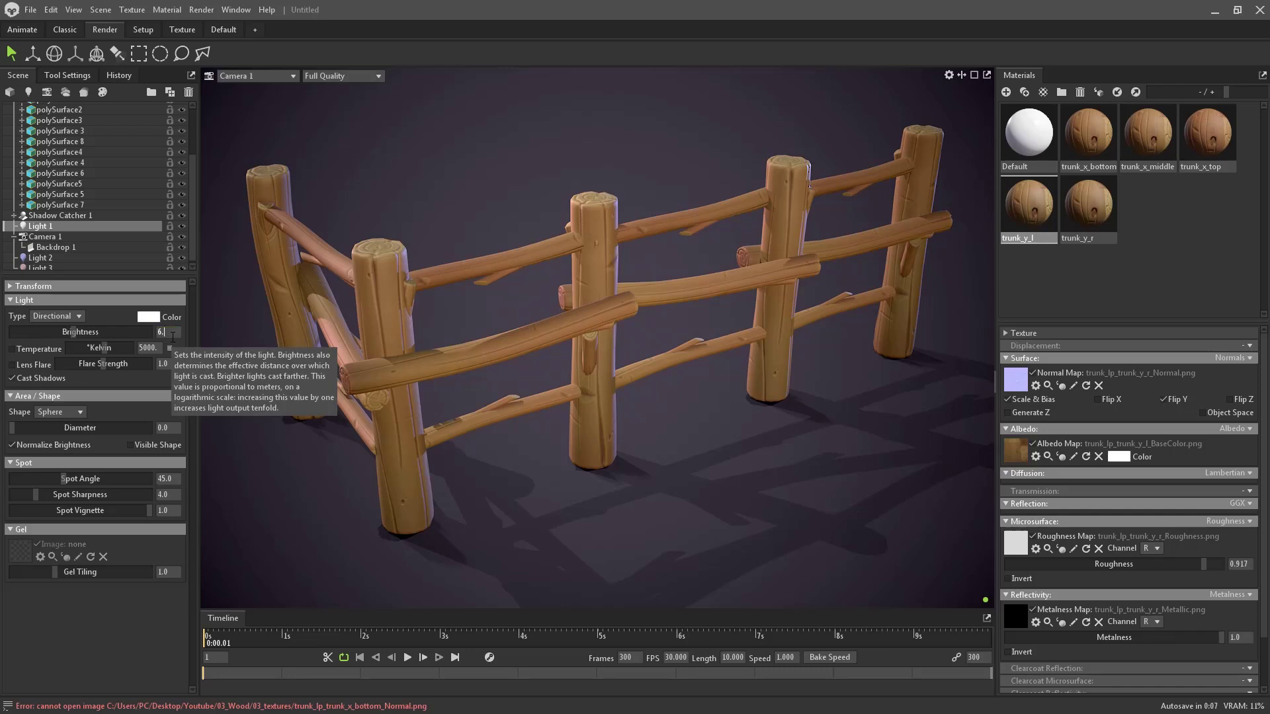
click(528, 134)
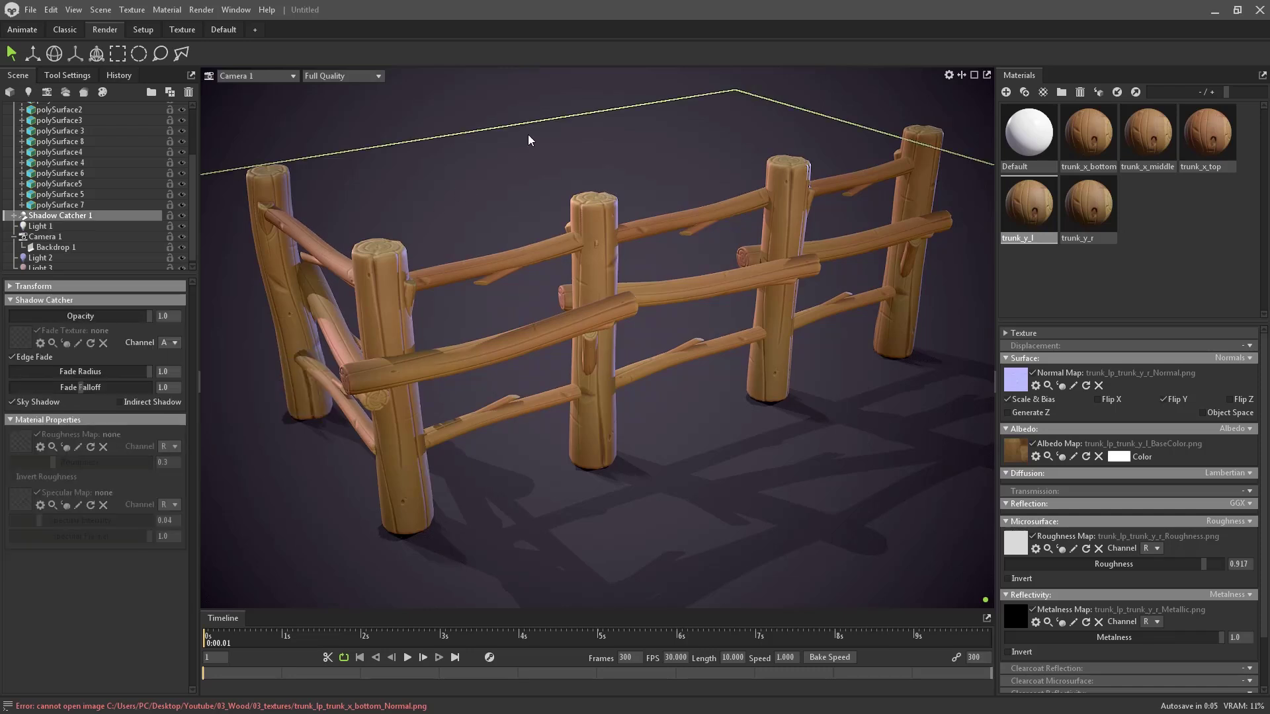
click(509, 106)
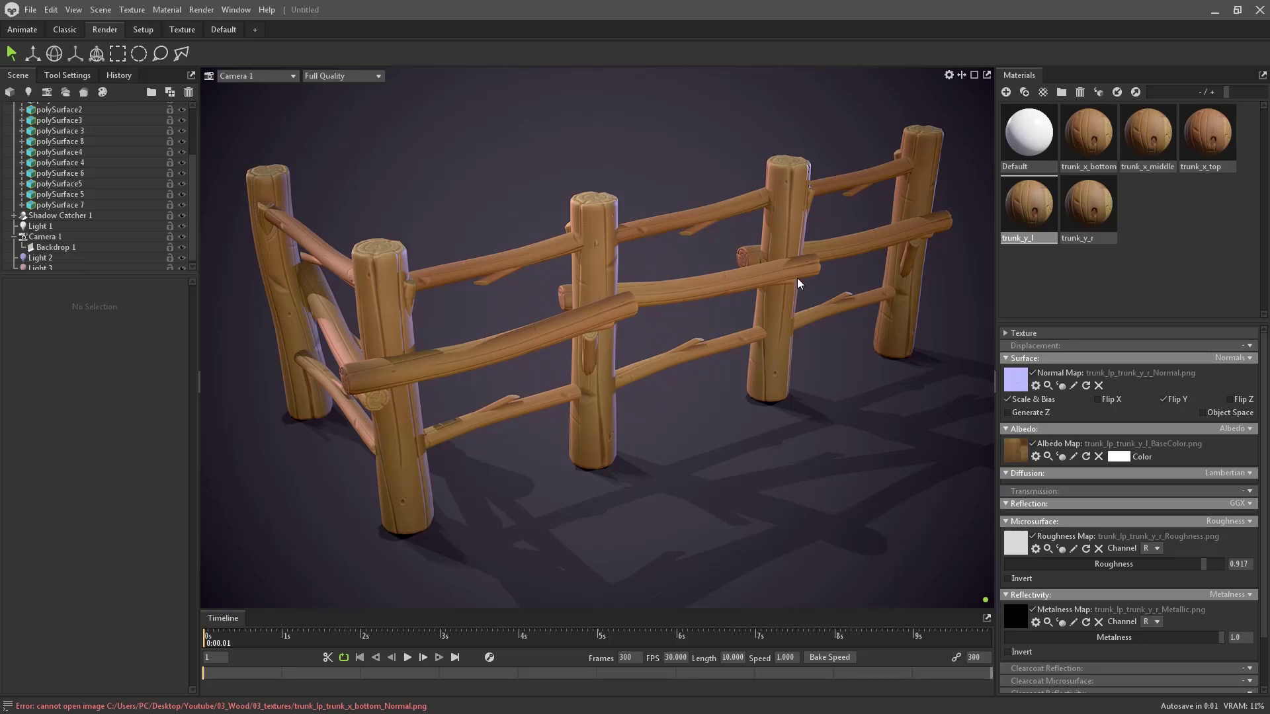
- Identify the right section's posts and upper rail, multi-selecting the matching polySurfaces in the outliner
click(782, 205)
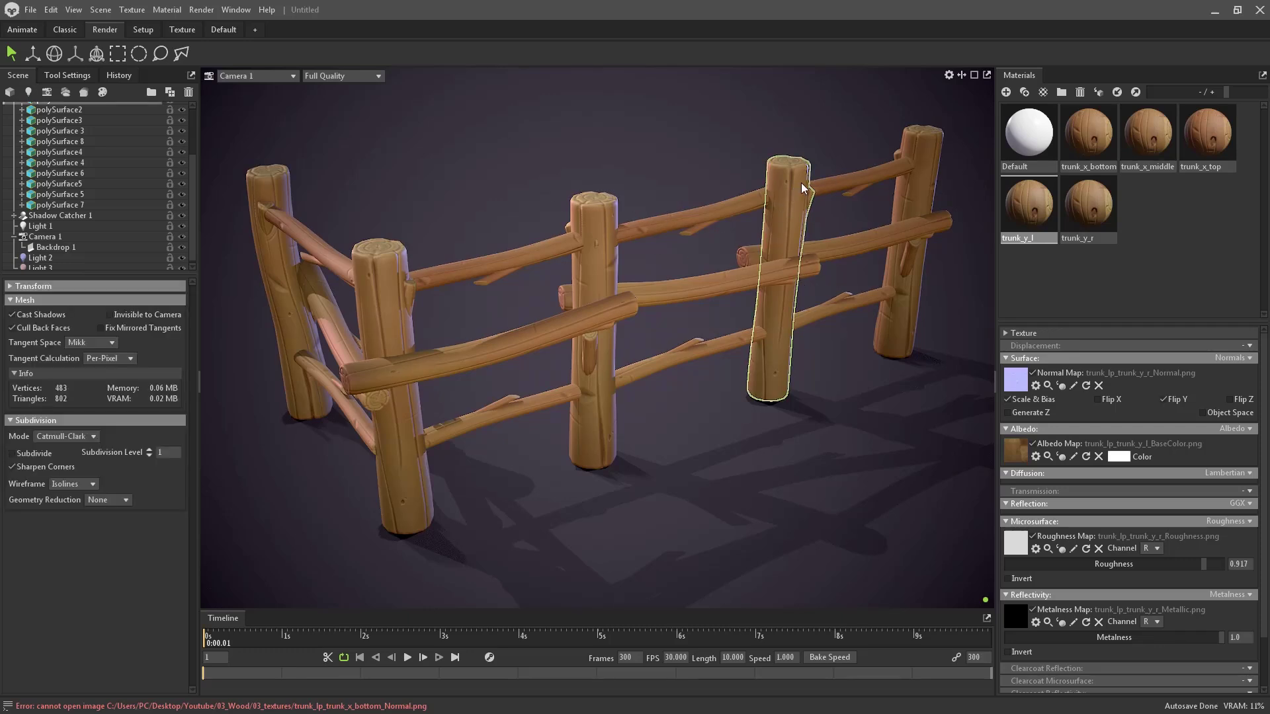
scroll(120, 213, up, 1)
scroll(117, 209, up, 2)
ctrl+click(84, 180)
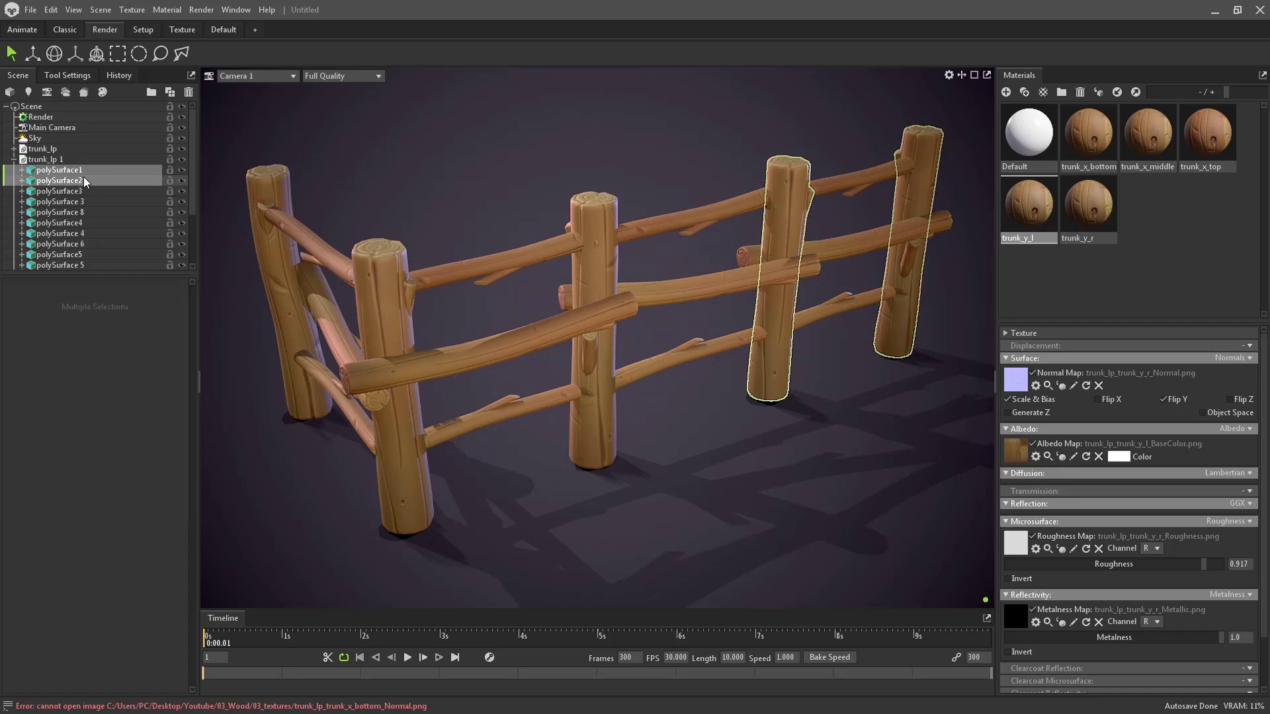
ctrl+click(89, 191)
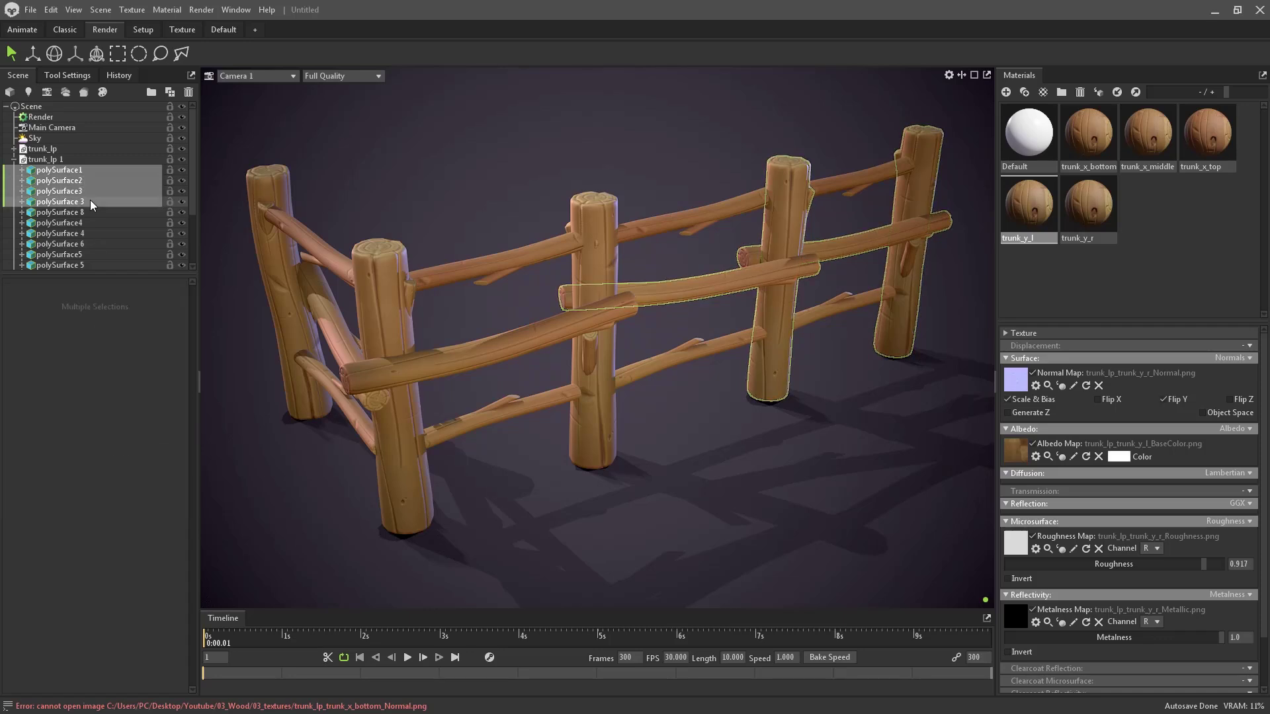
click(839, 185)
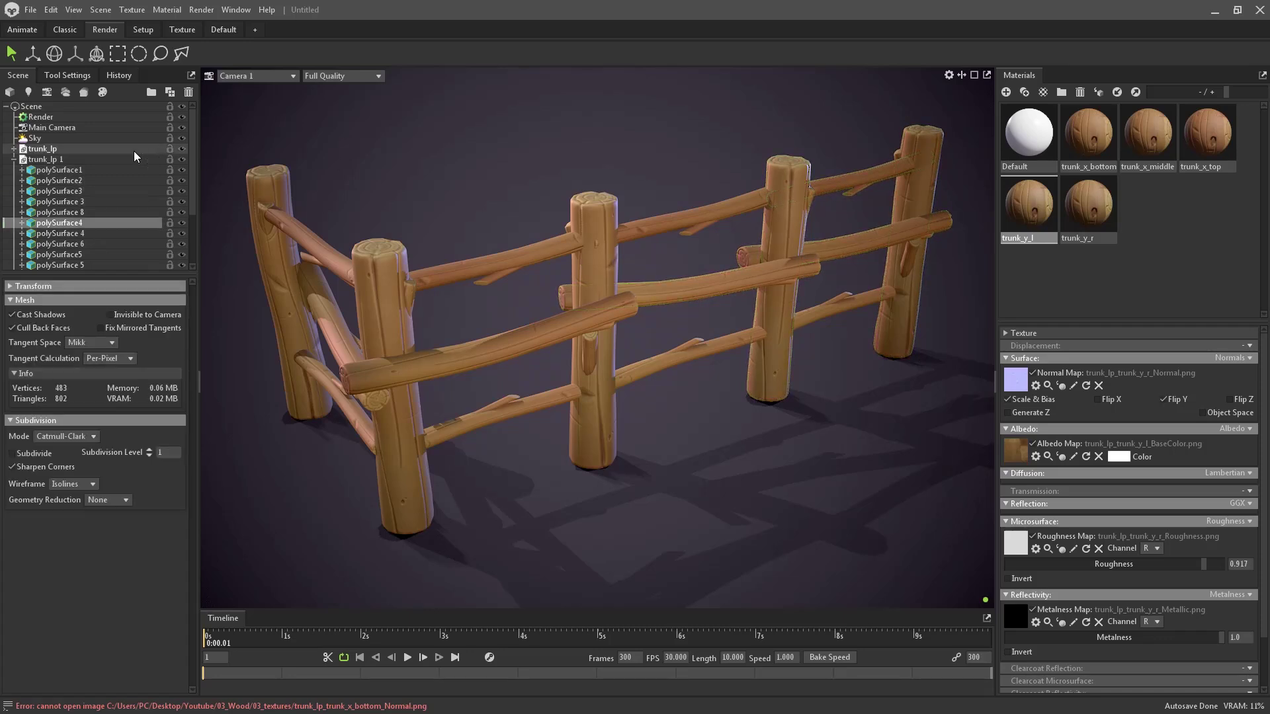
click(93, 170)
ctrl+click(90, 180)
ctrl+click(115, 223)
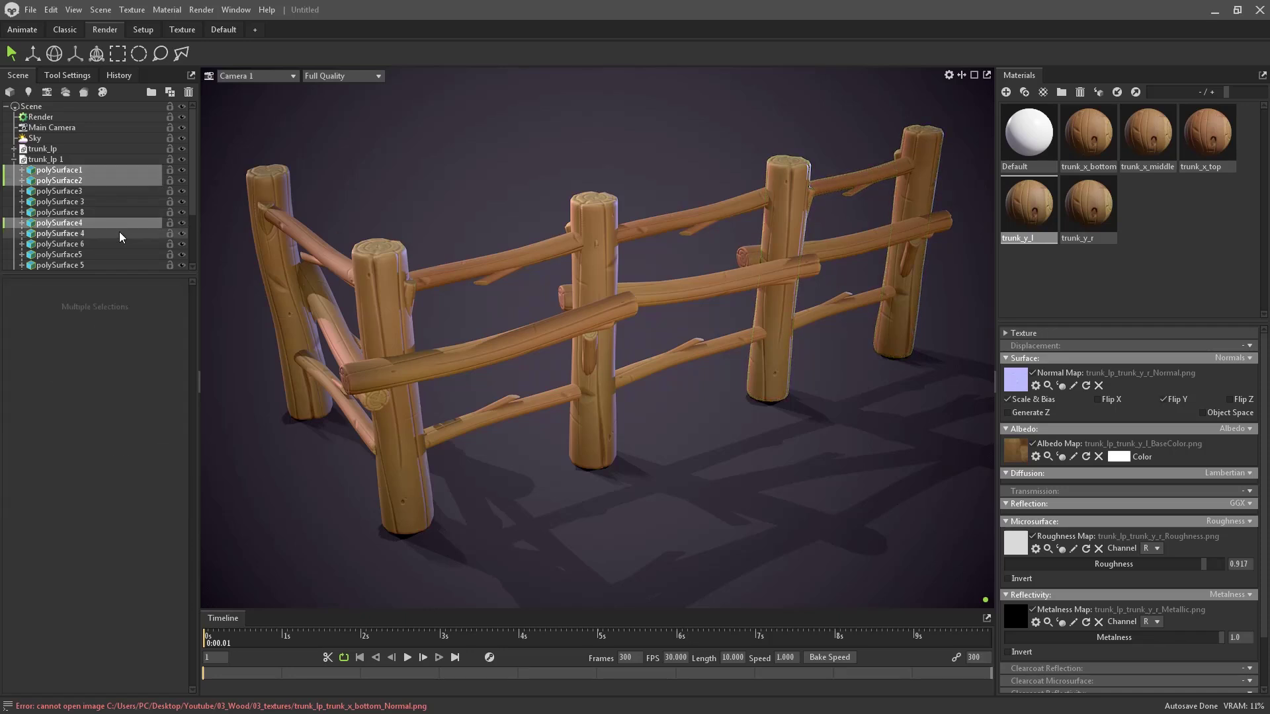
double_click(119, 233)
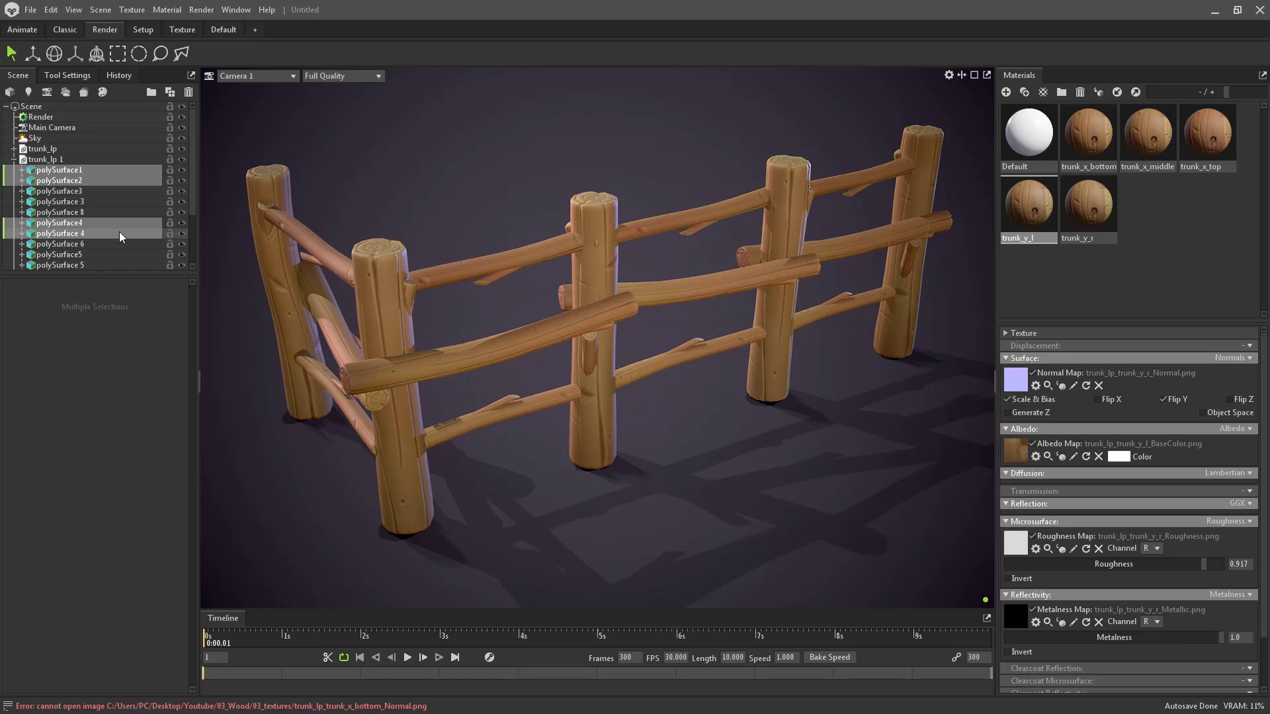
ctrl+click(94, 243)
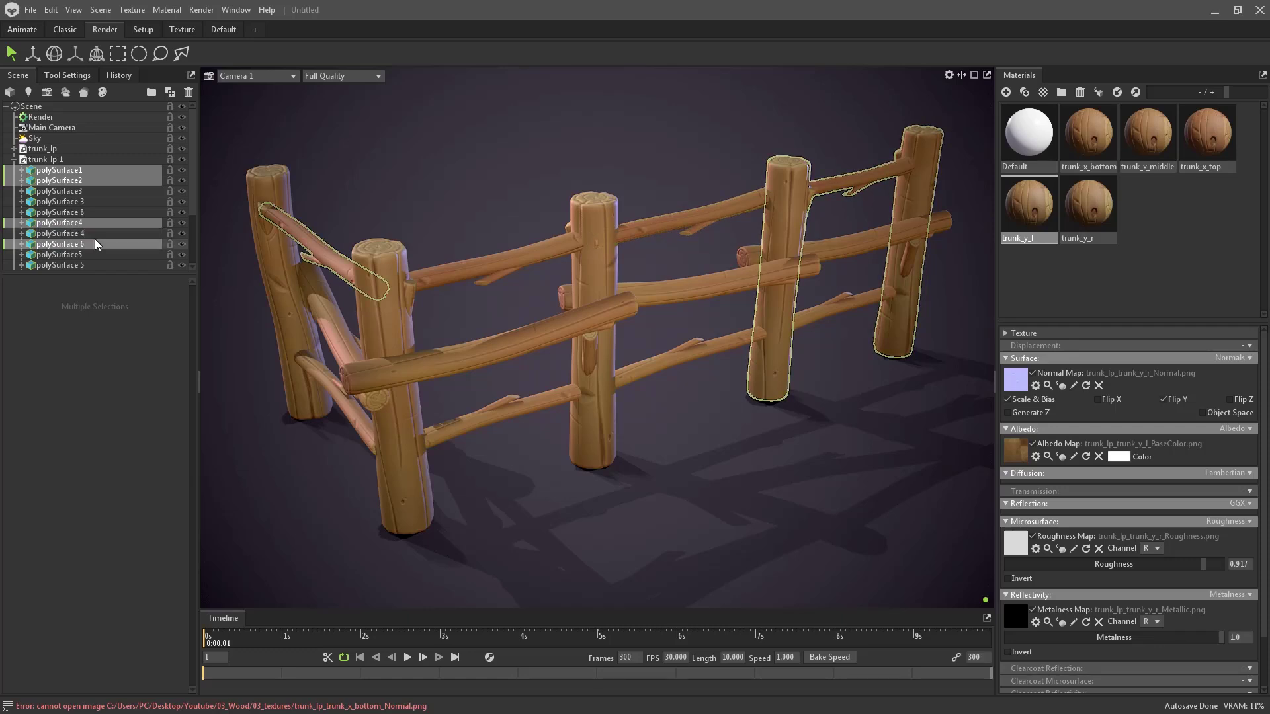
double_click(96, 242)
scroll(96, 237, down, 2)
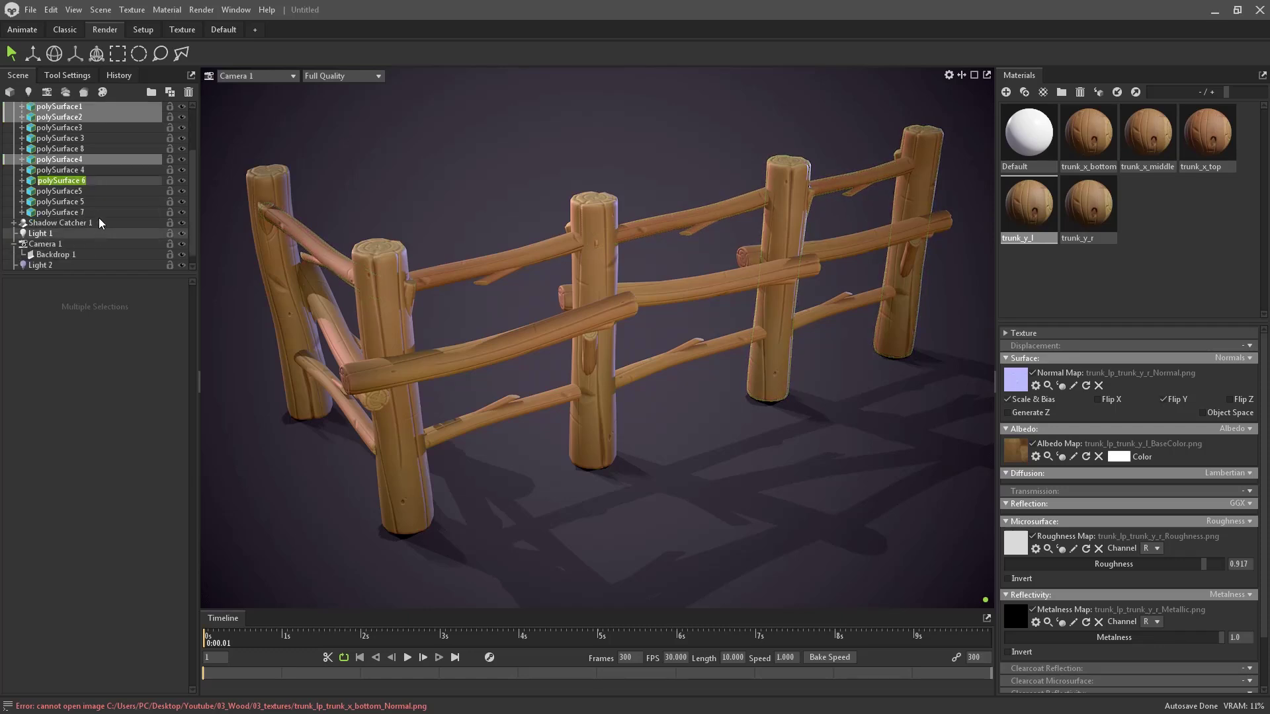
double_click(96, 203)
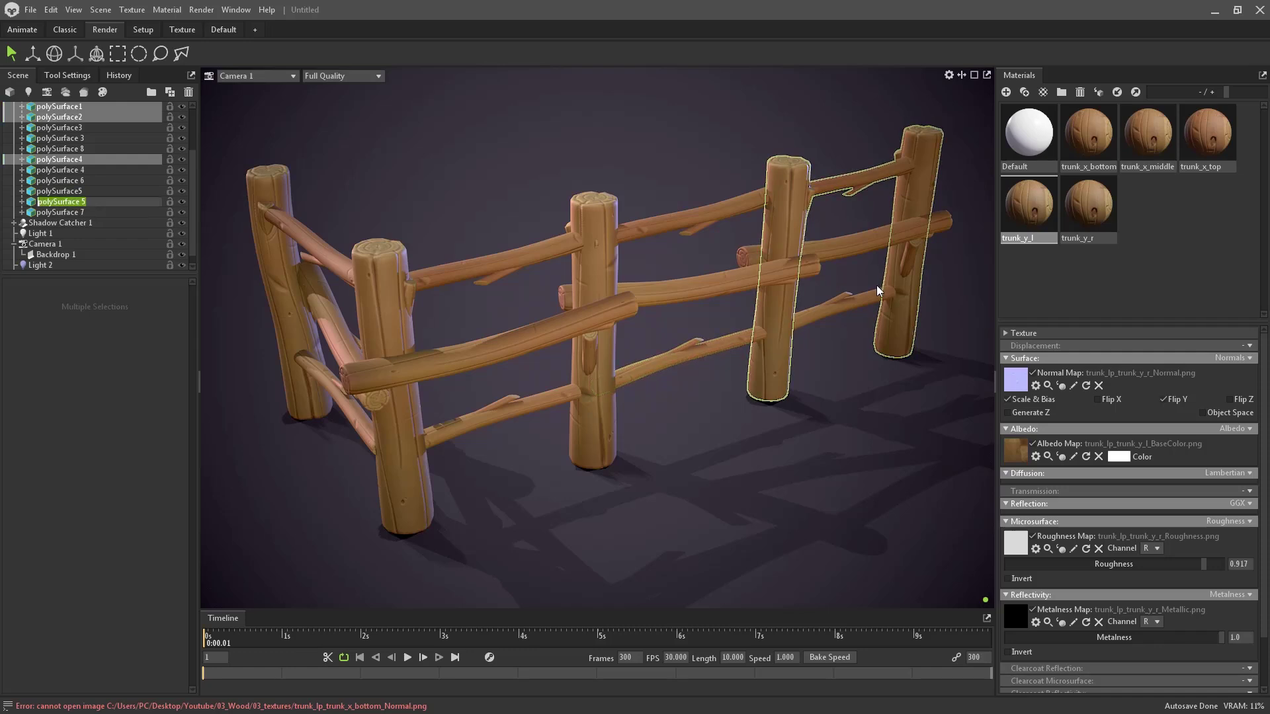
- Select the lower rail, then add polySurface1 through polySurface4 to complete the section
click(863, 294)
click(862, 300)
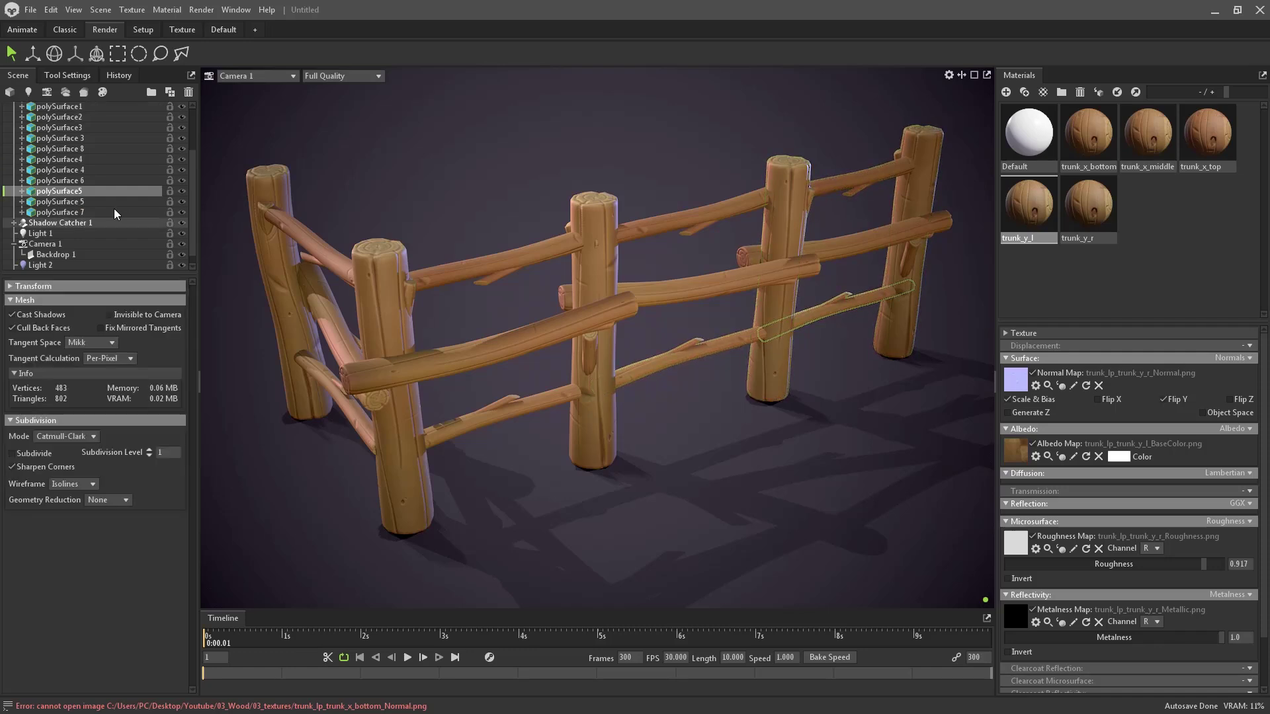
scroll(112, 209, up, 2)
click(832, 248)
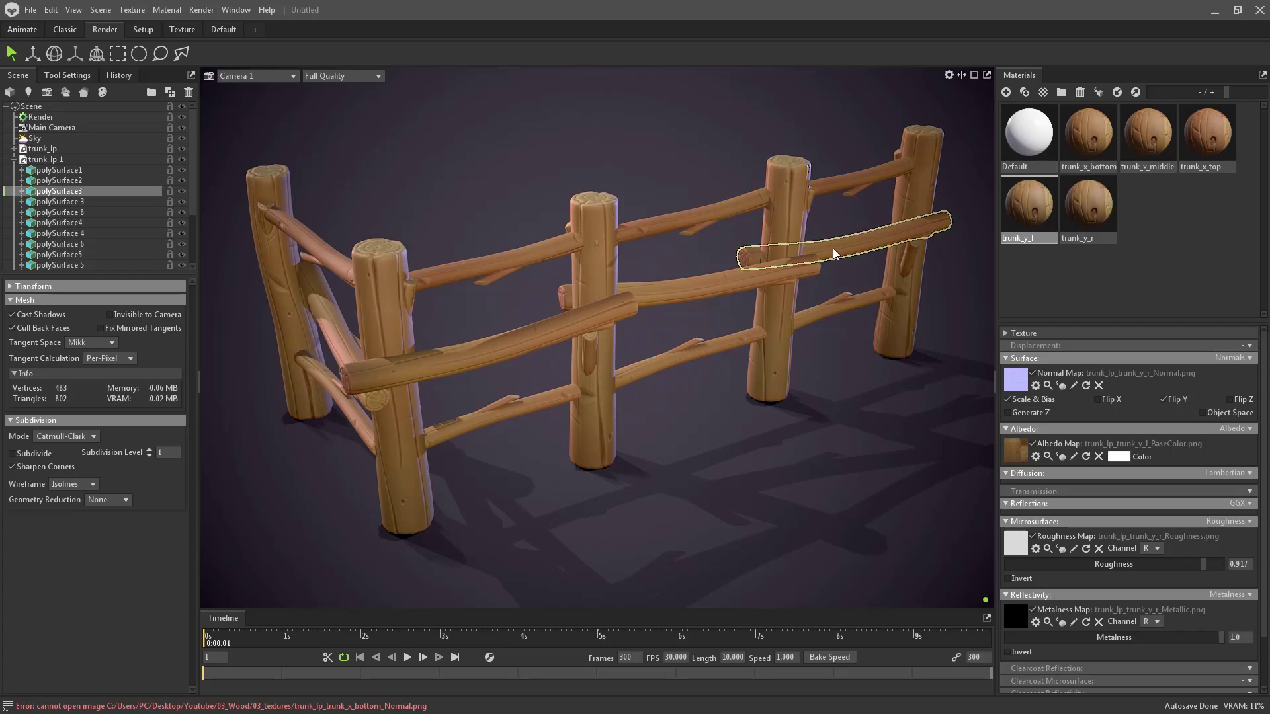
click(843, 299)
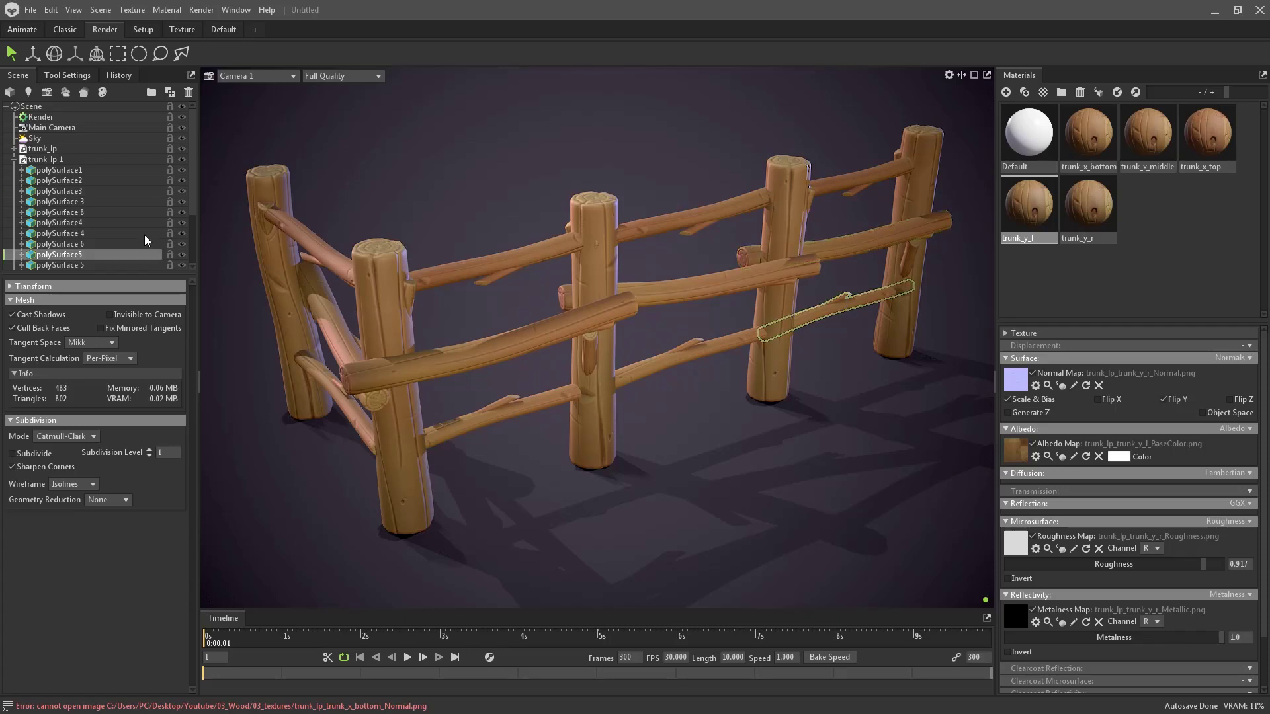
ctrl+click(75, 169)
ctrl+click(94, 178)
ctrl+click(97, 190)
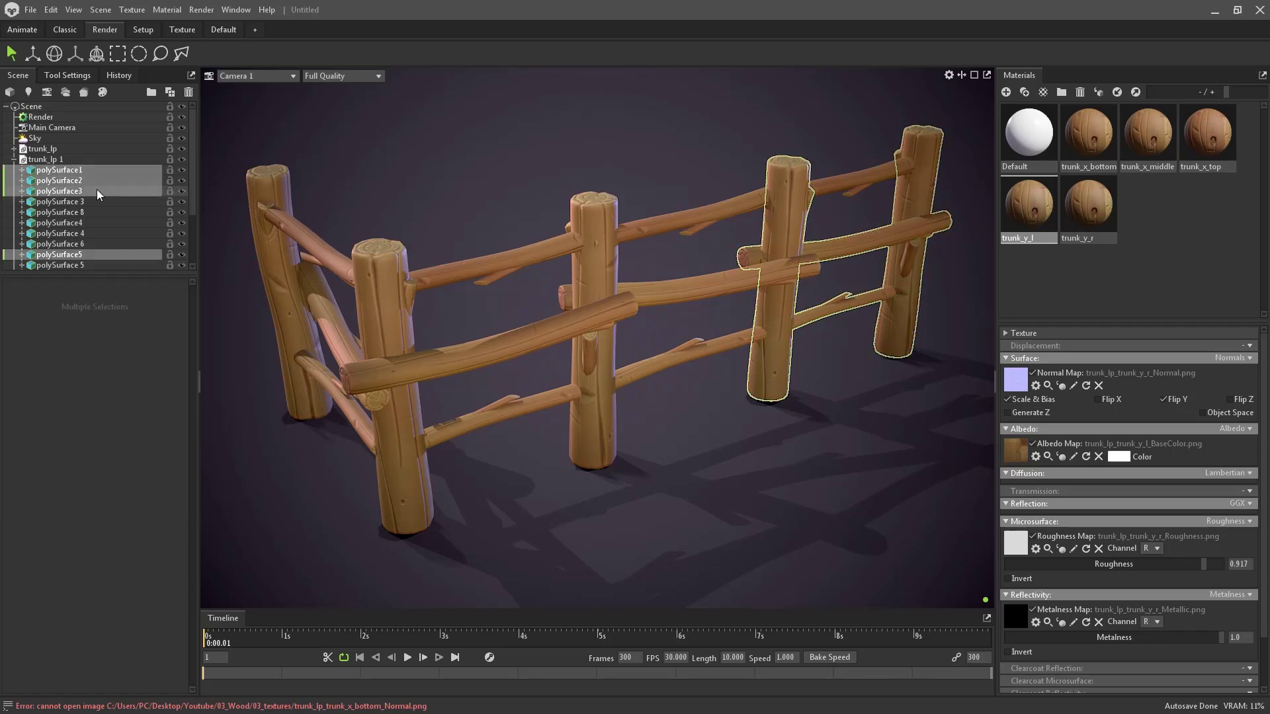
double_click(96, 200)
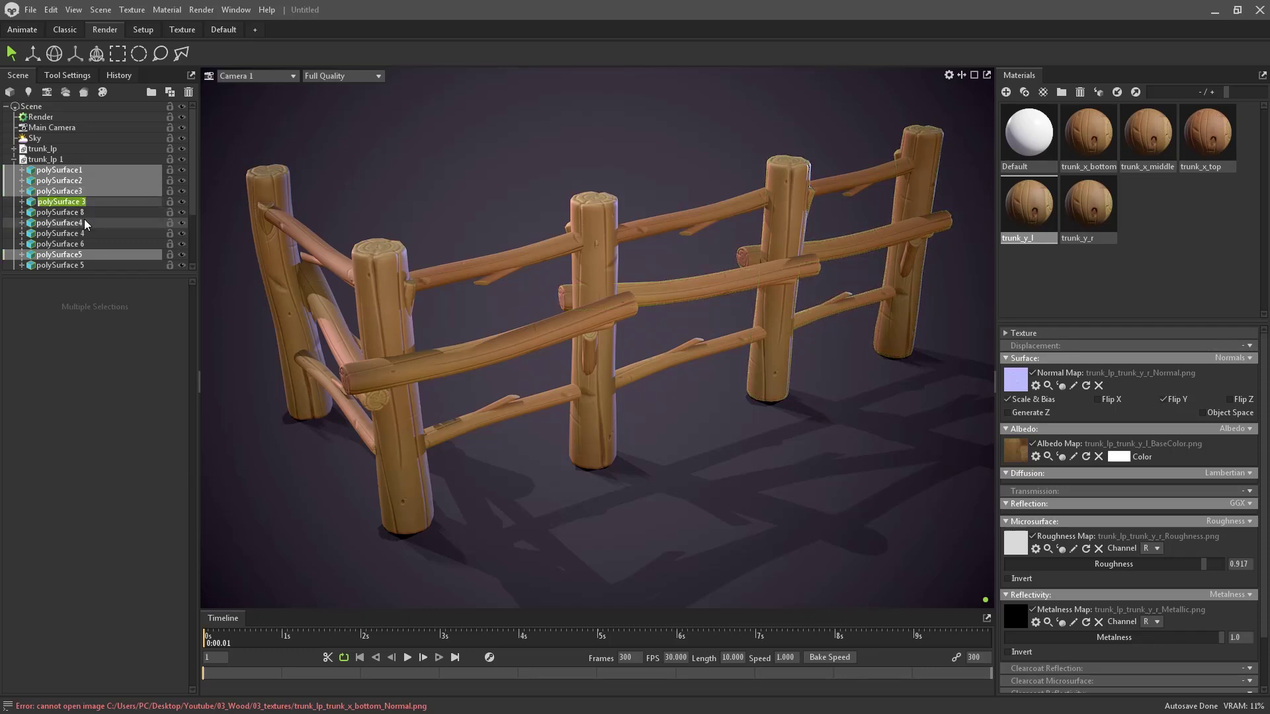
ctrl+click(85, 223)
- Duplicate the fence section with Ctrl+D and slide the copy back and left behind the fence
key(w)
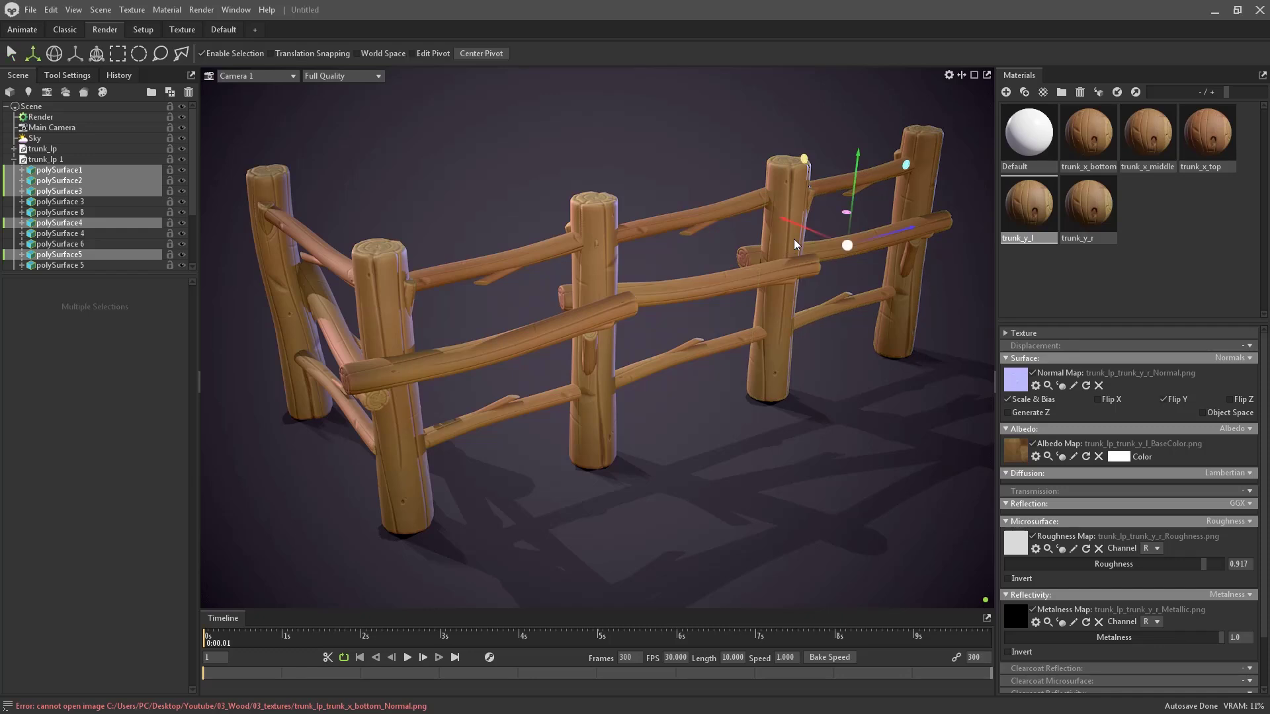
key(ctrl+d)
drag(803, 231, 597, 189)
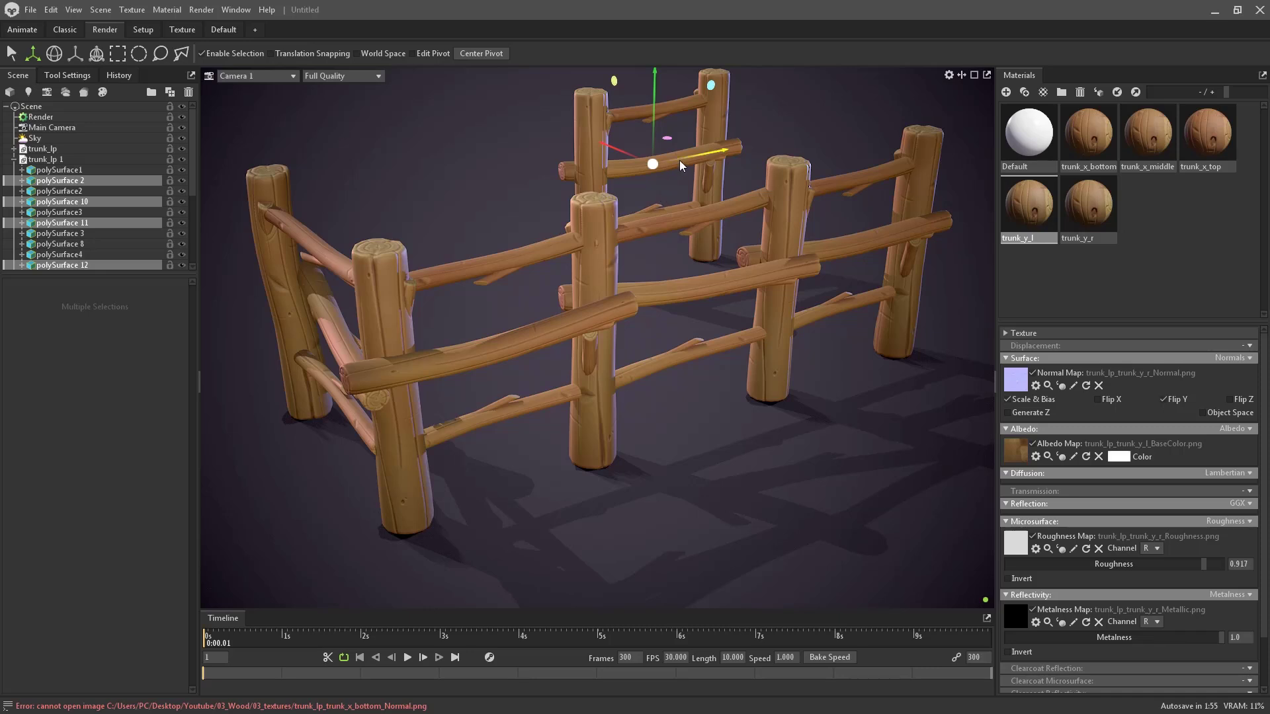
drag(680, 160, 594, 152)
- Turn the copy slightly, reposition it behind the main fence, and deselect
key(e)
key(w)
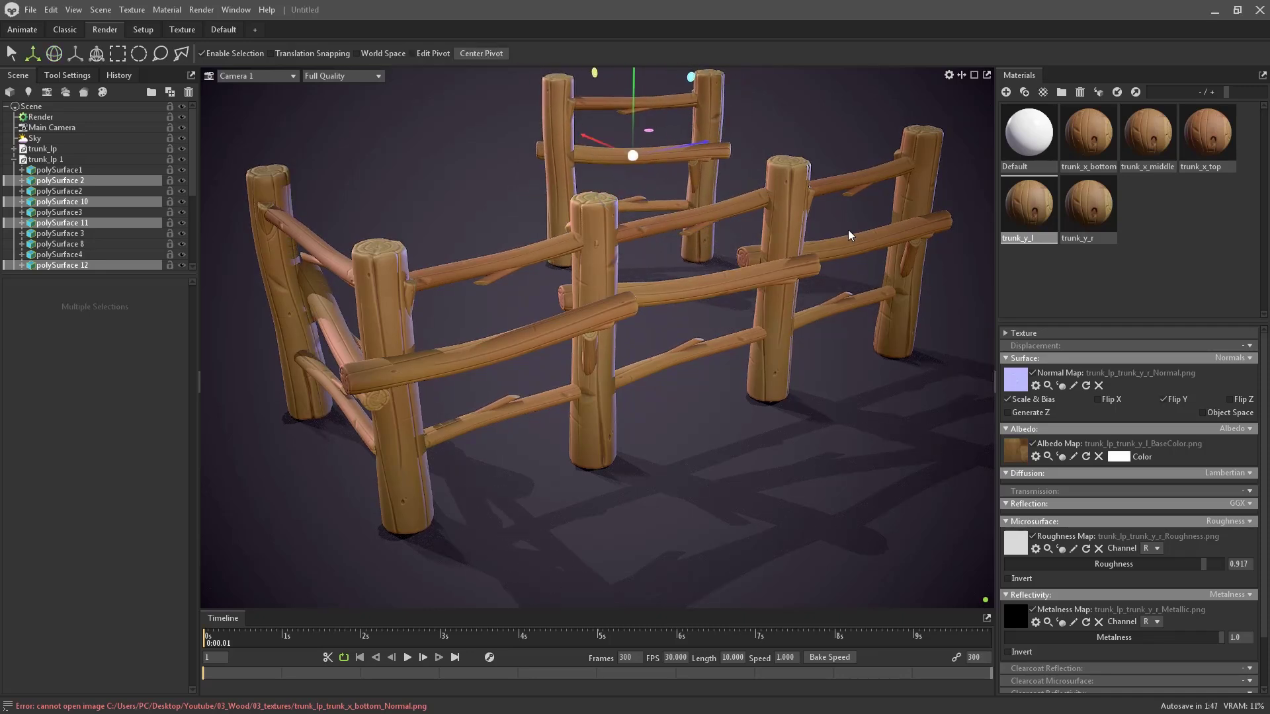
scroll(739, 272, up, 1)
scroll(727, 268, down, 1)
alt+middle_drag(717, 266, 721, 290)
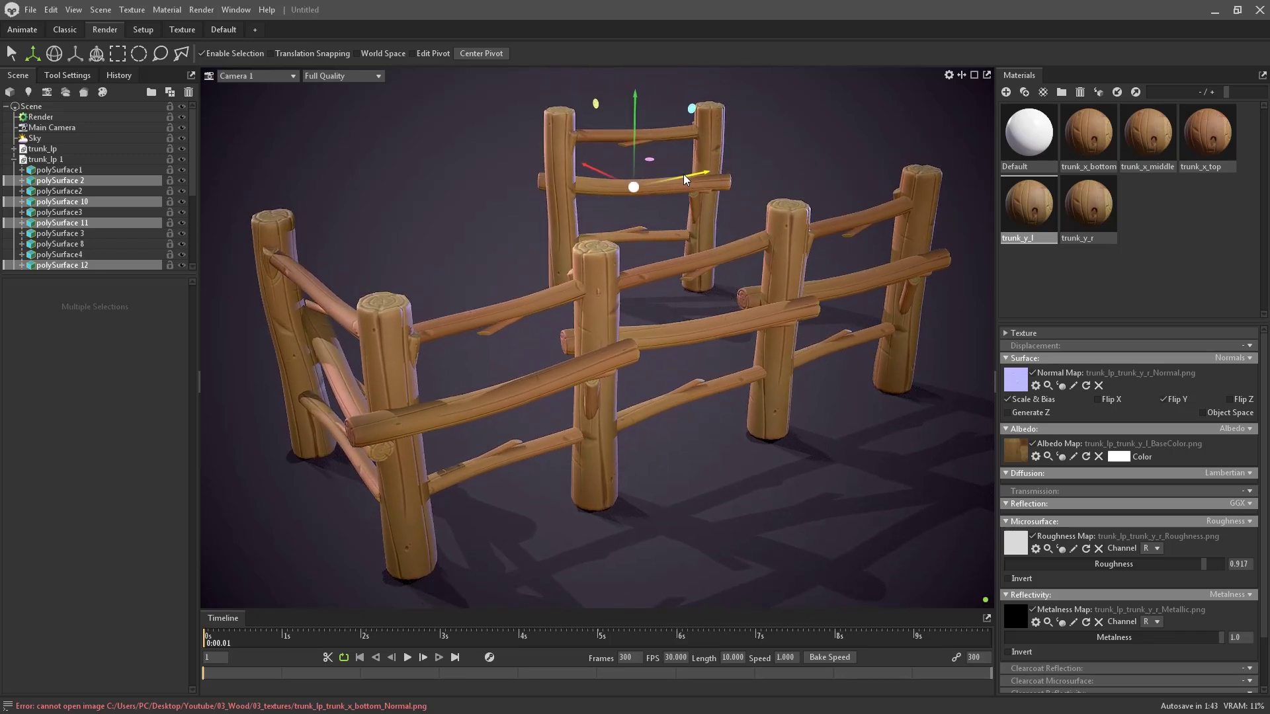
drag(684, 173, 534, 163)
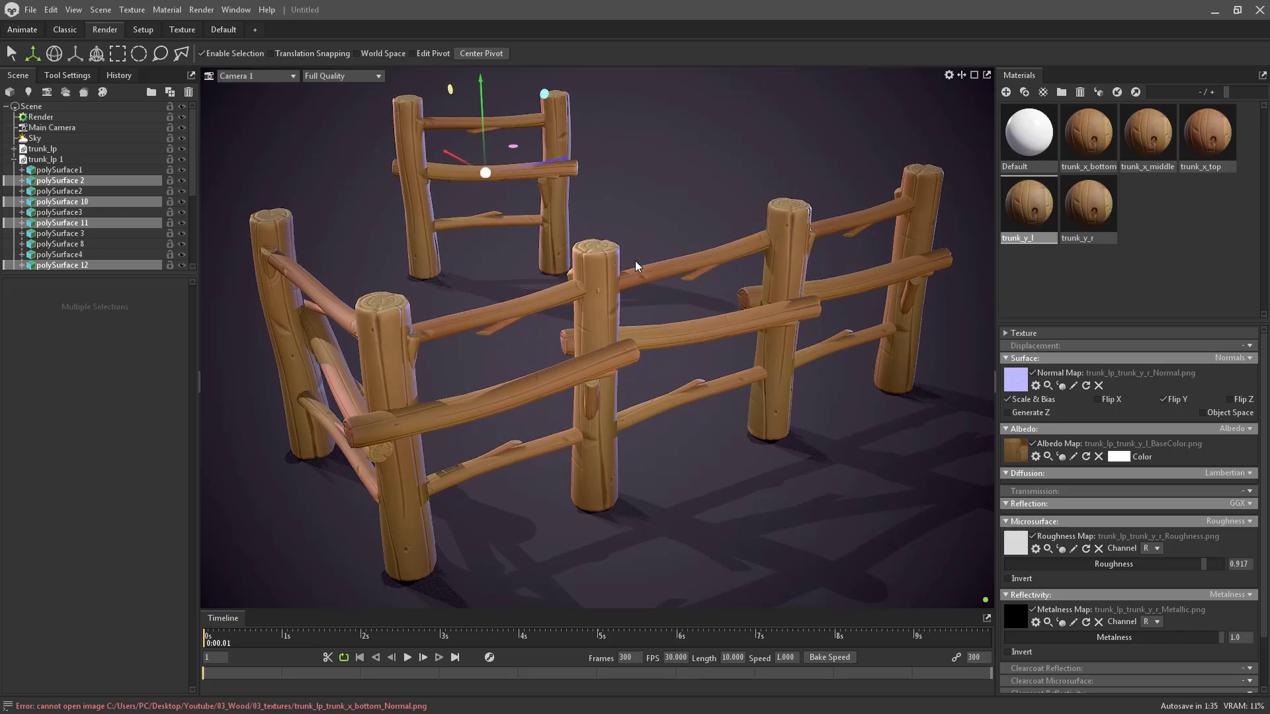
middle_drag(635, 260, 638, 267)
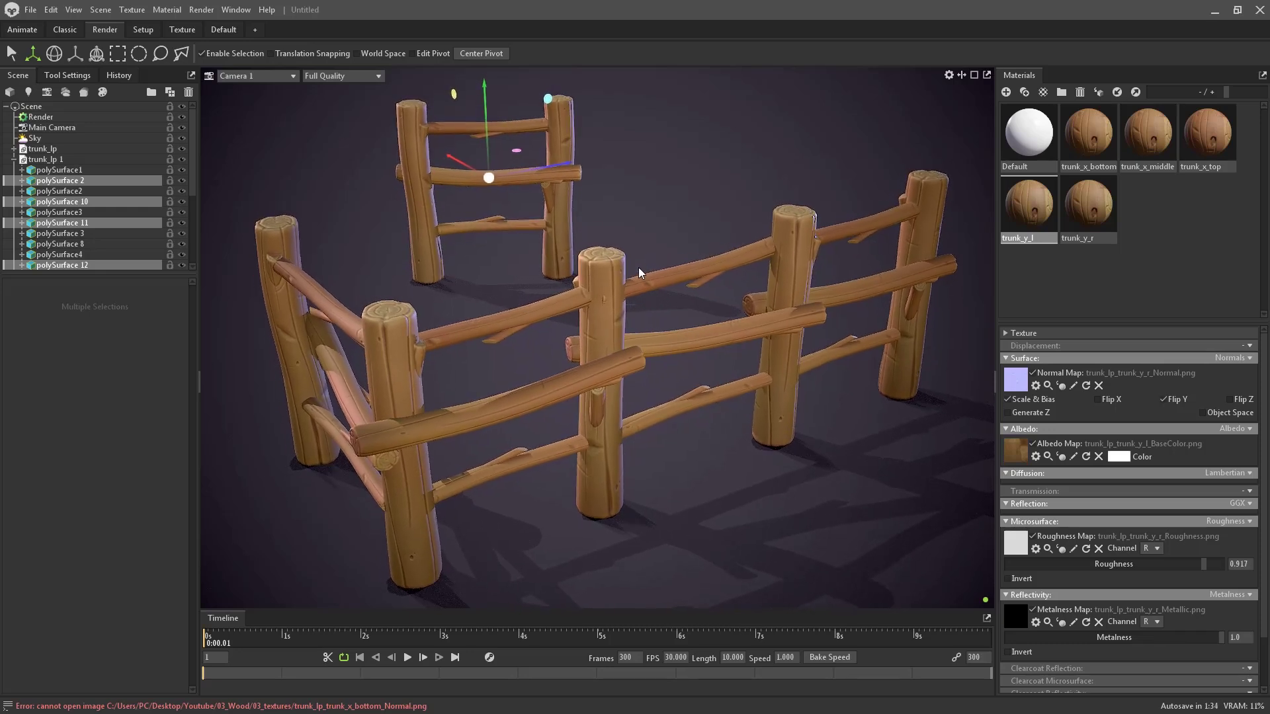
click(691, 198)
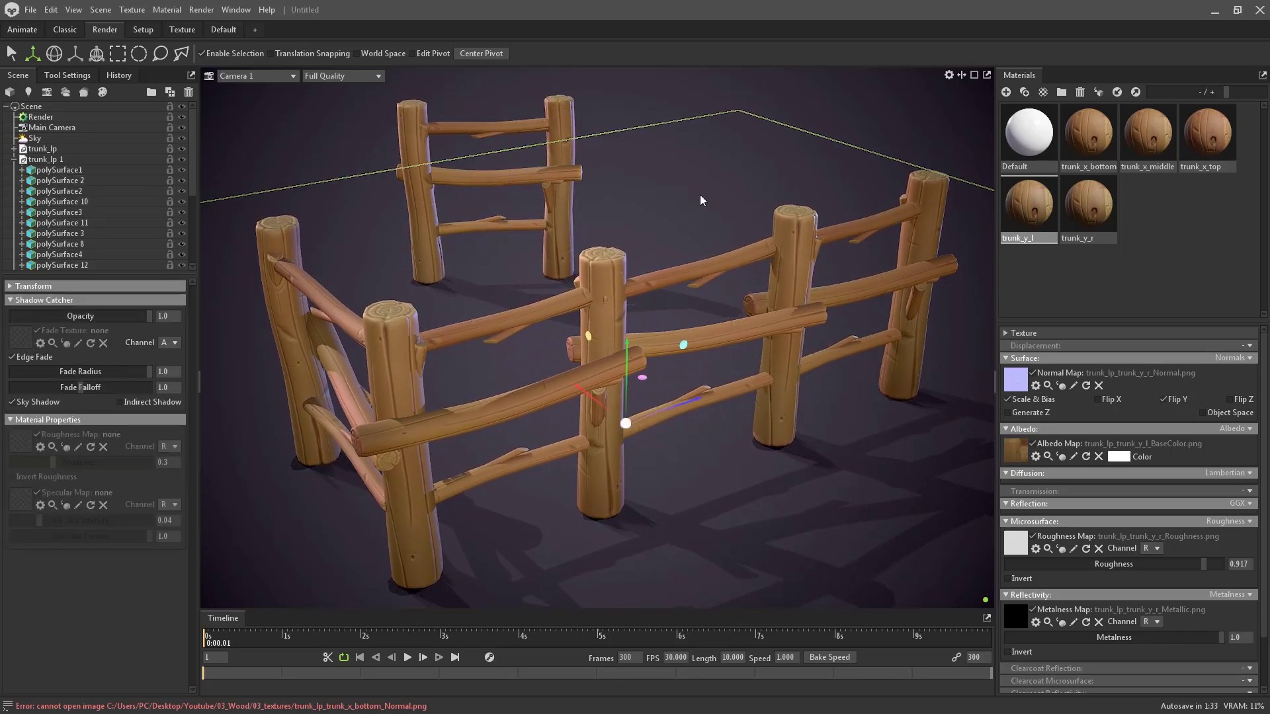
- Change the backdrop colour to a slightly lighter blue-violet, about 3e3c51
click(47, 139)
click(147, 518)
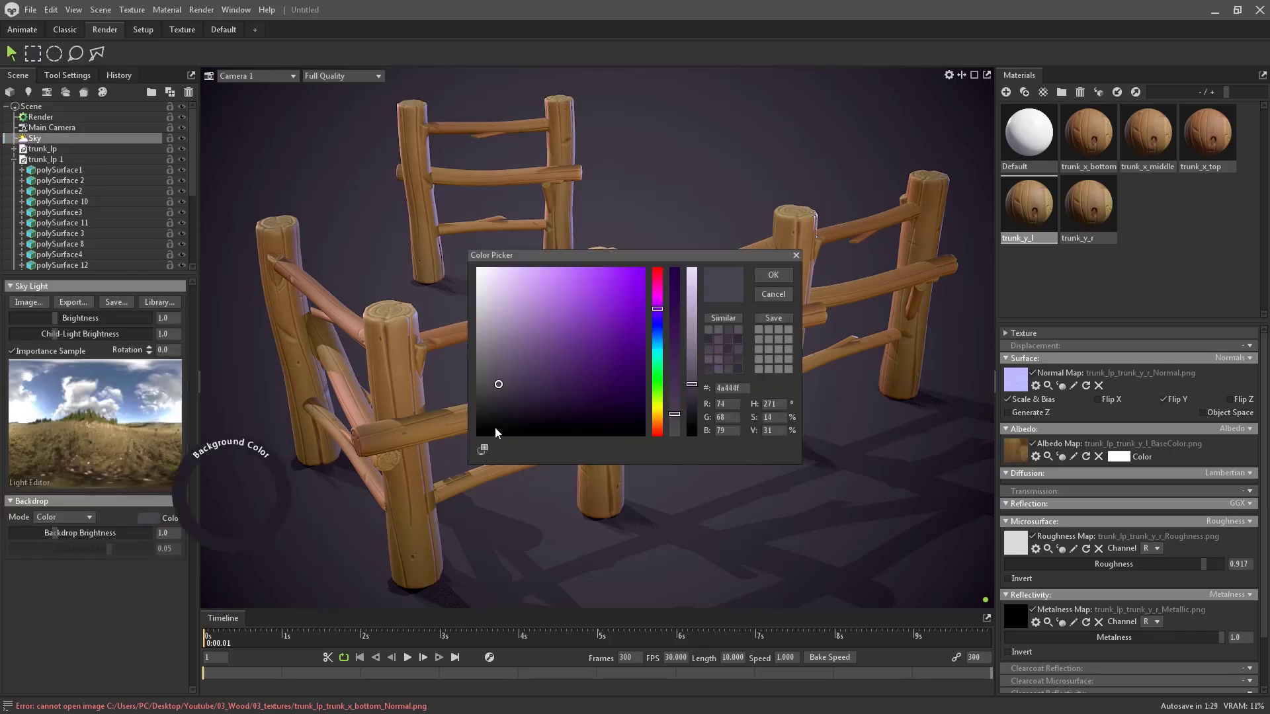
click(658, 316)
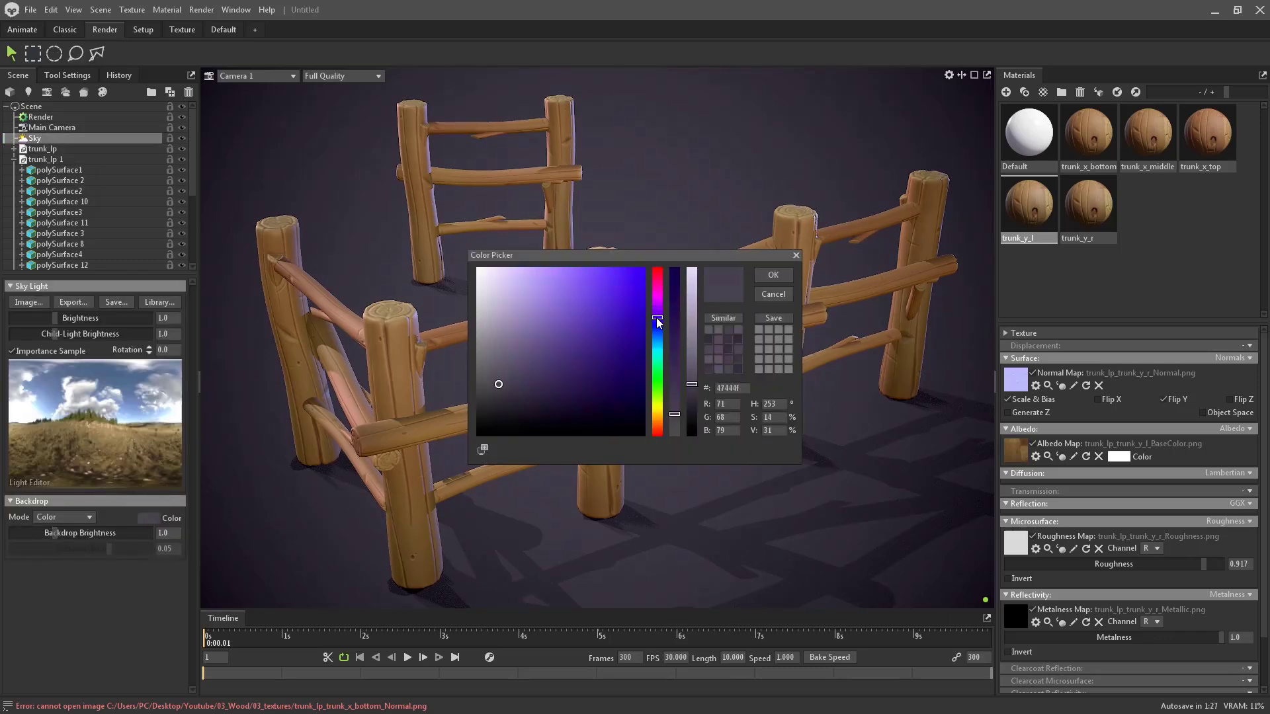
click(513, 384)
mouse_move(519, 384)
mouse_down()
mouse_move(510, 375)
mouse_move(520, 391)
mouse_up()
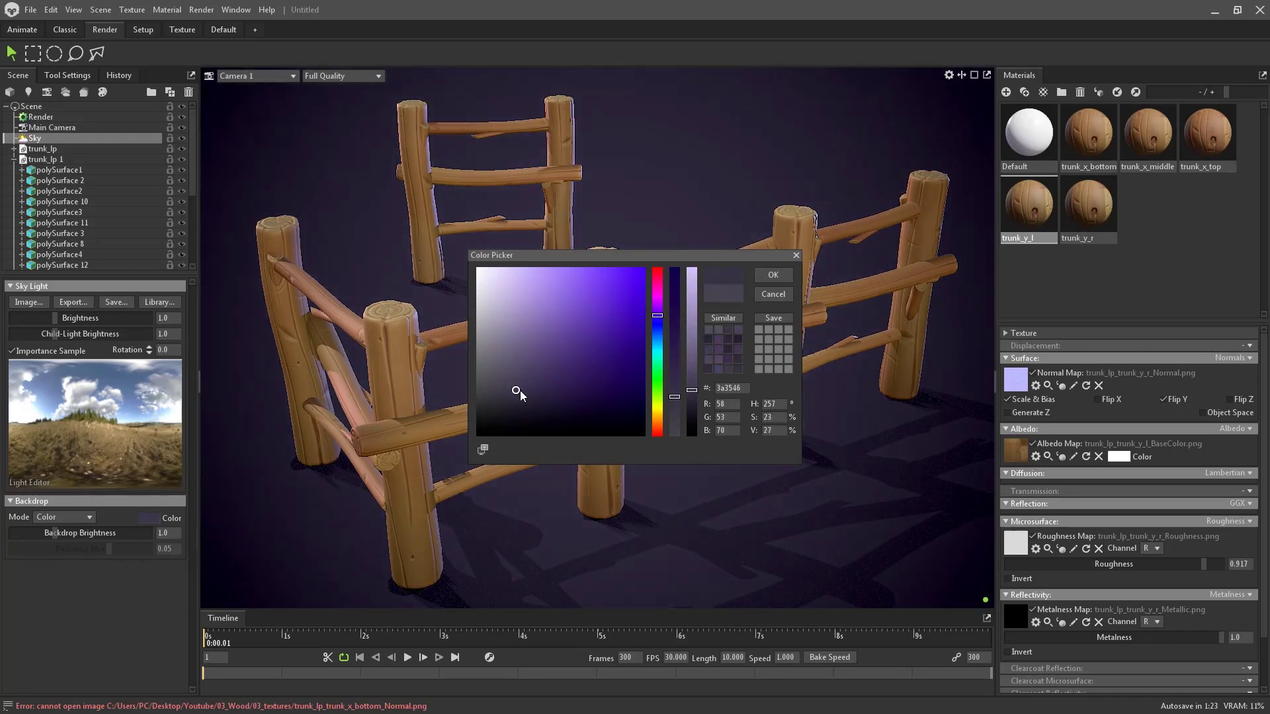
click(658, 321)
drag(658, 321, 657, 320)
drag(522, 392, 521, 387)
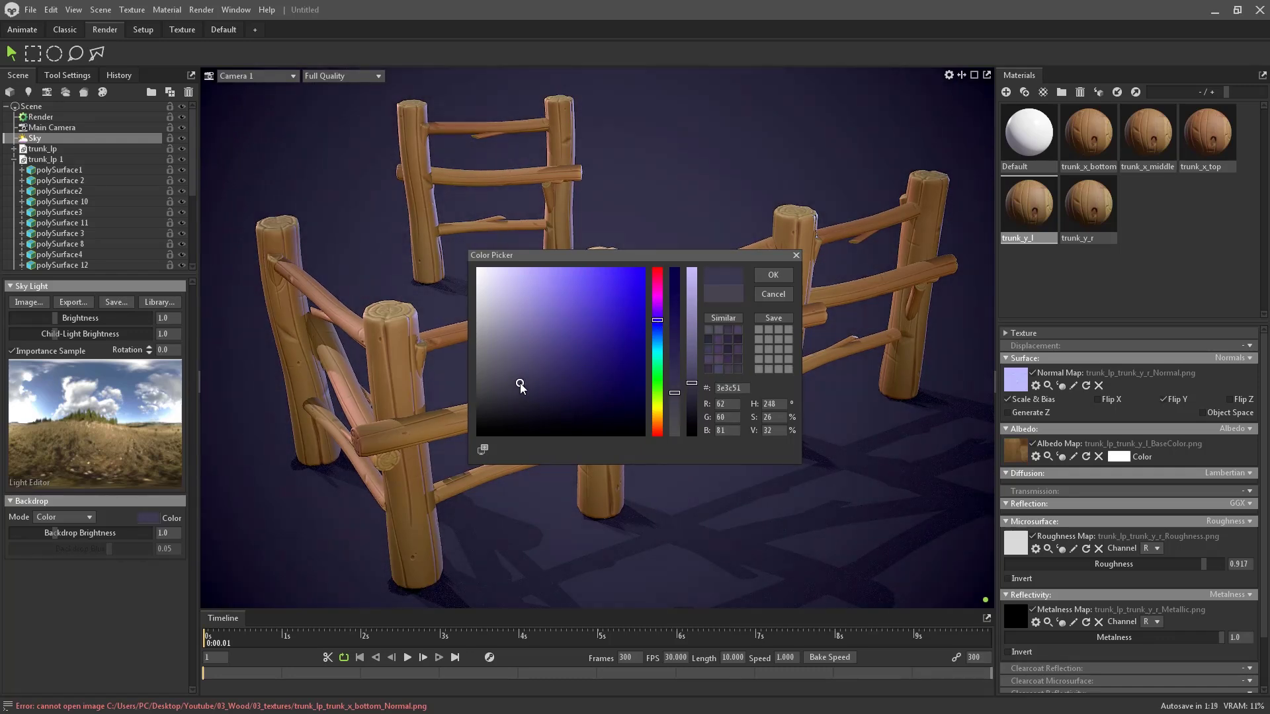
click(773, 275)
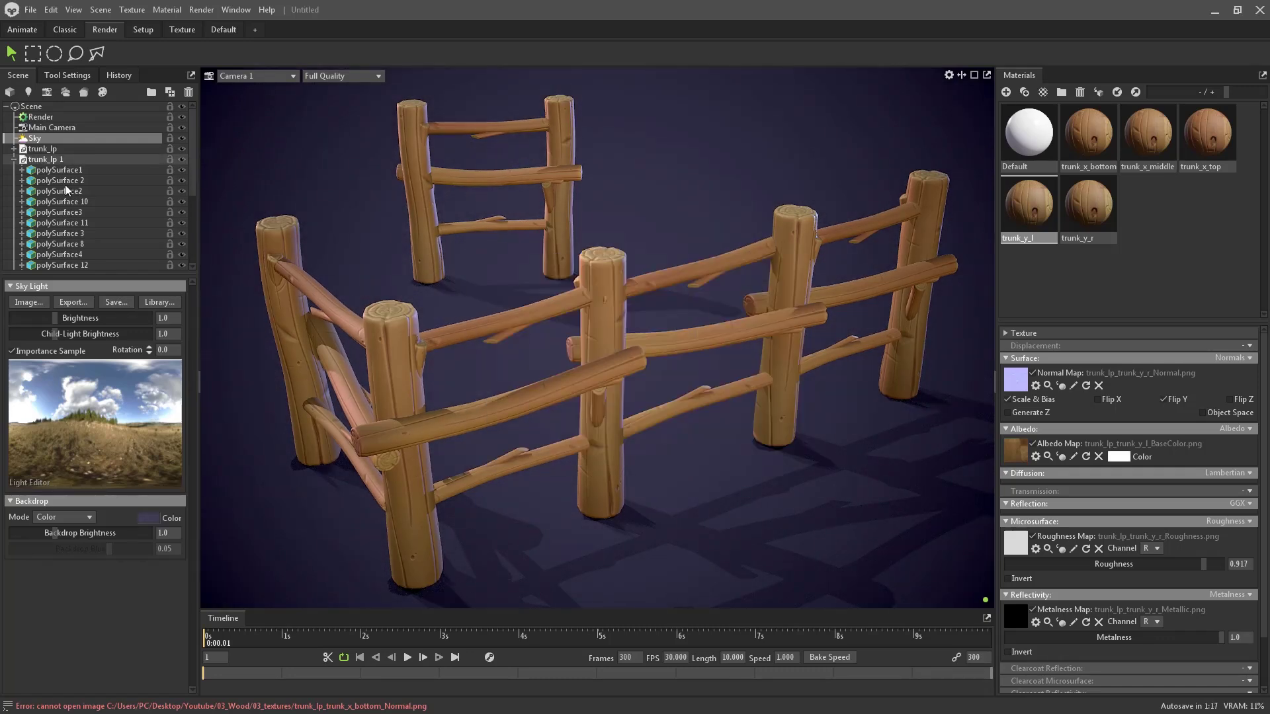
scroll(67, 192, down, 4)
- Turn on Camera 1's Safe Frame, zoom slightly closer on the fence, and show the Render settings
click(57, 235)
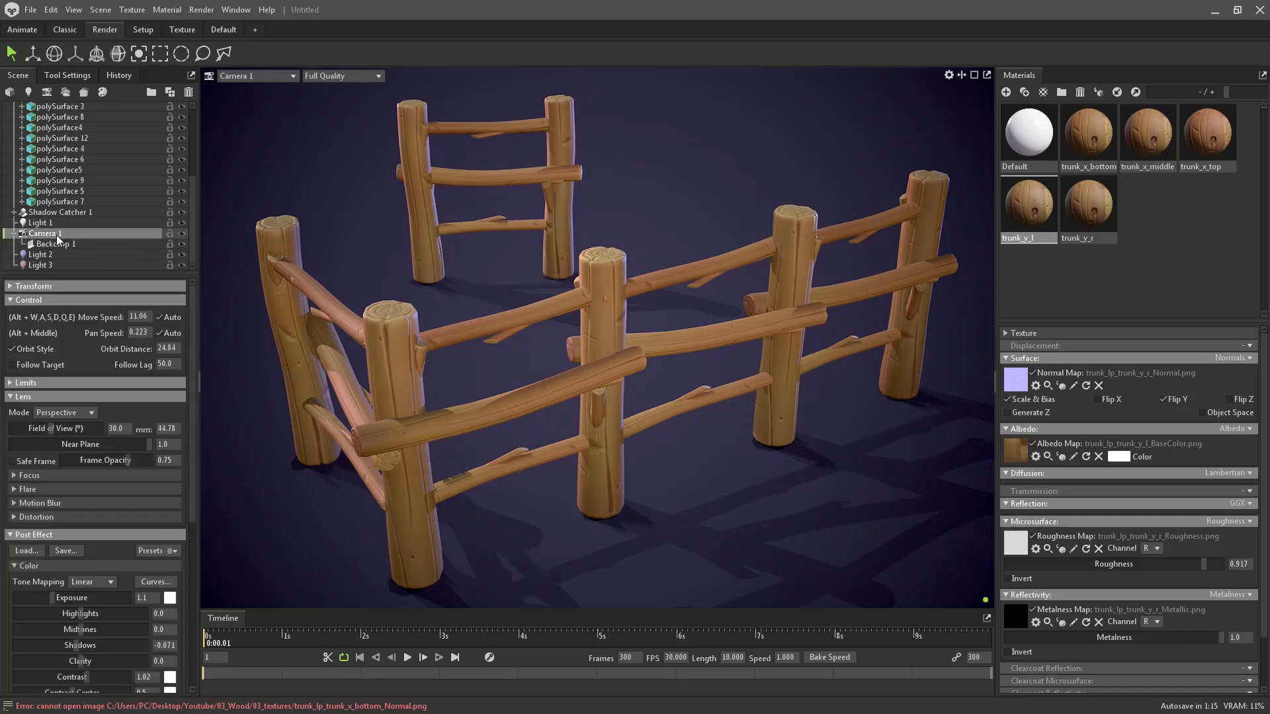
click(52, 462)
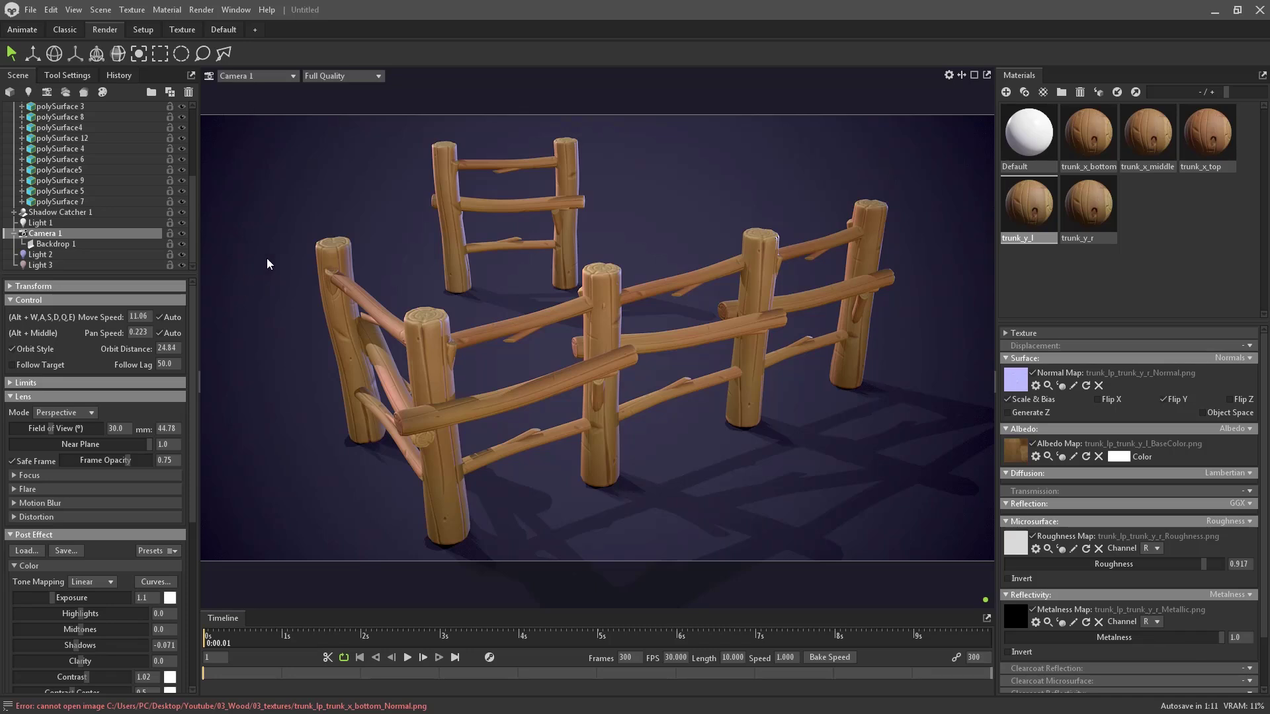
scroll(586, 270, up, 2)
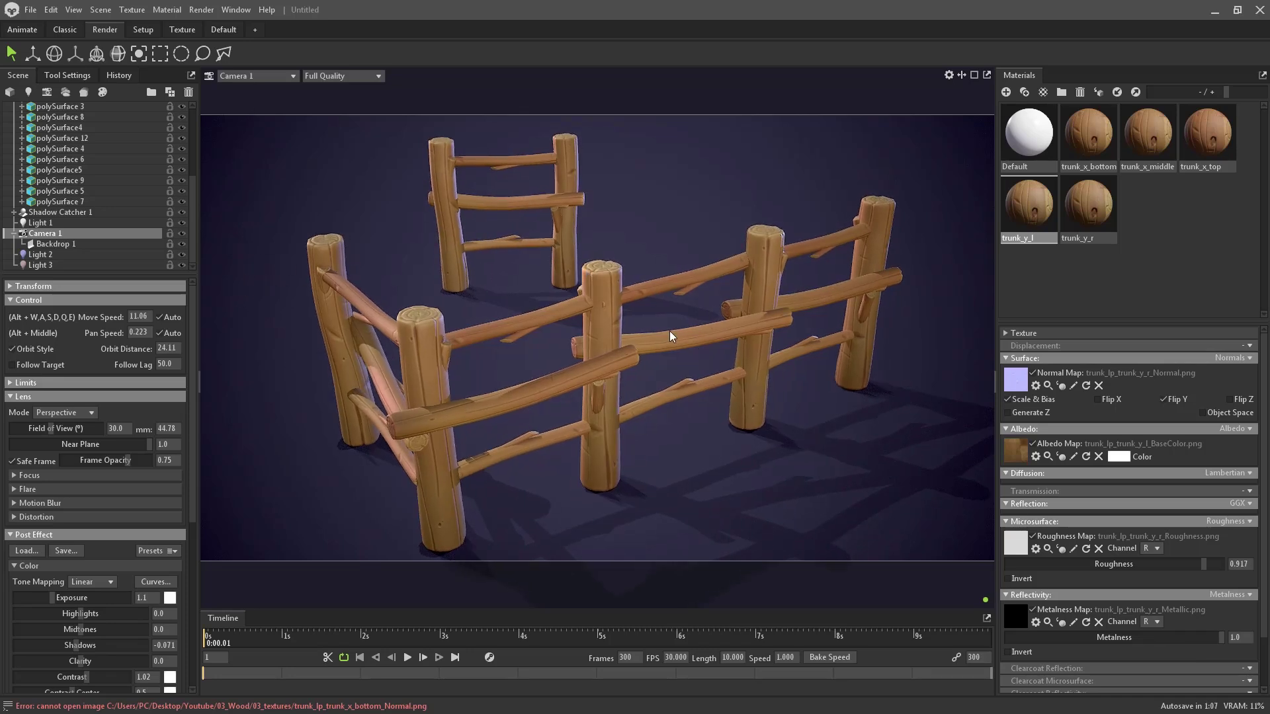
scroll(669, 329, down, 2)
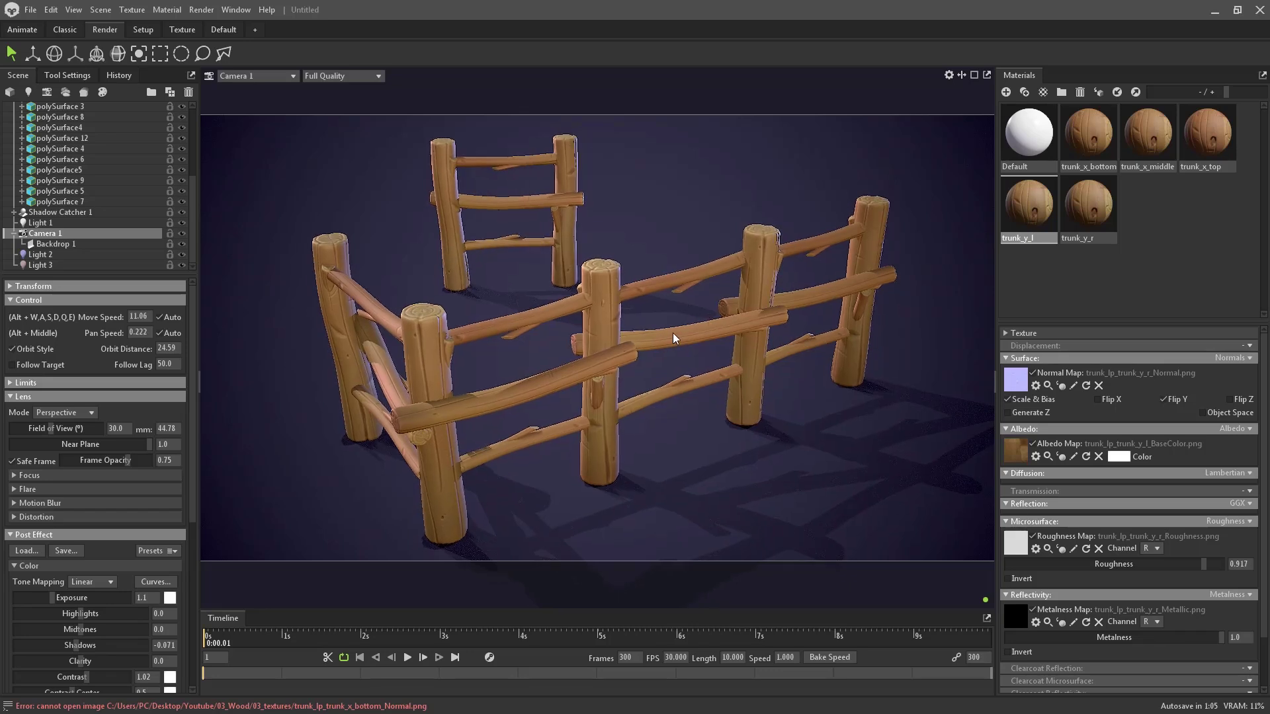
scroll(666, 340, up, 3)
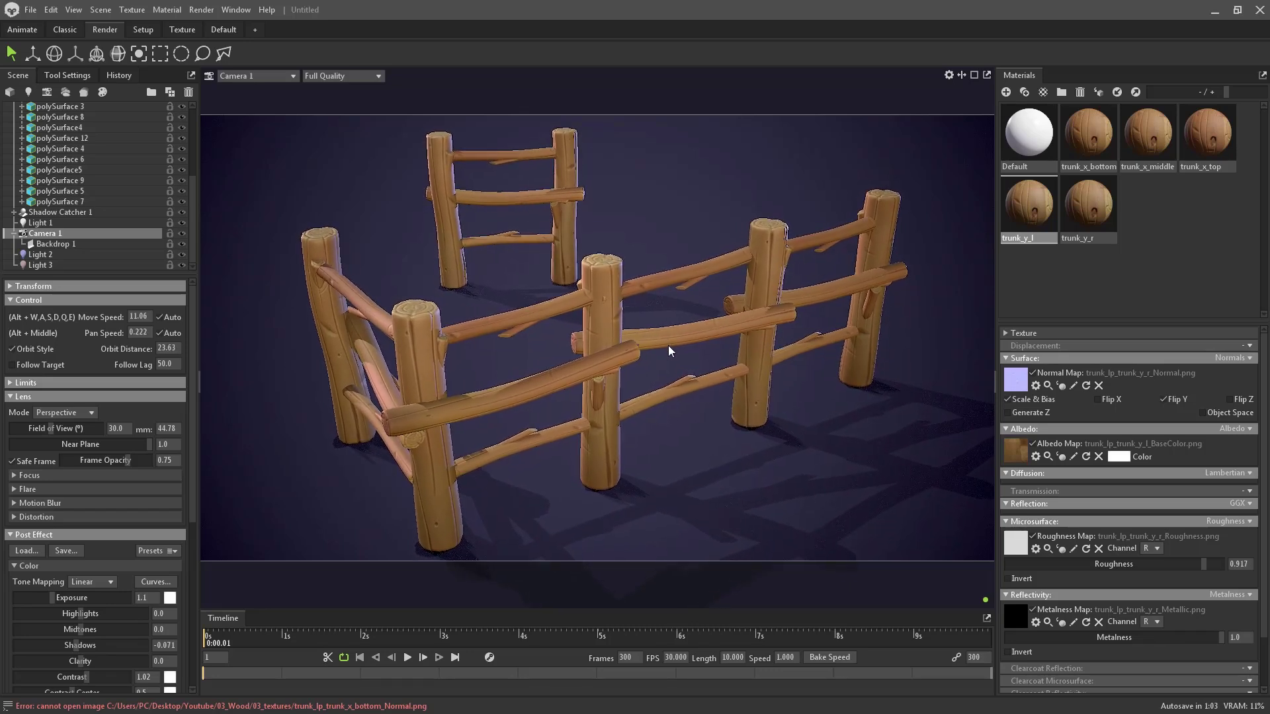
scroll(111, 497, down, 8)
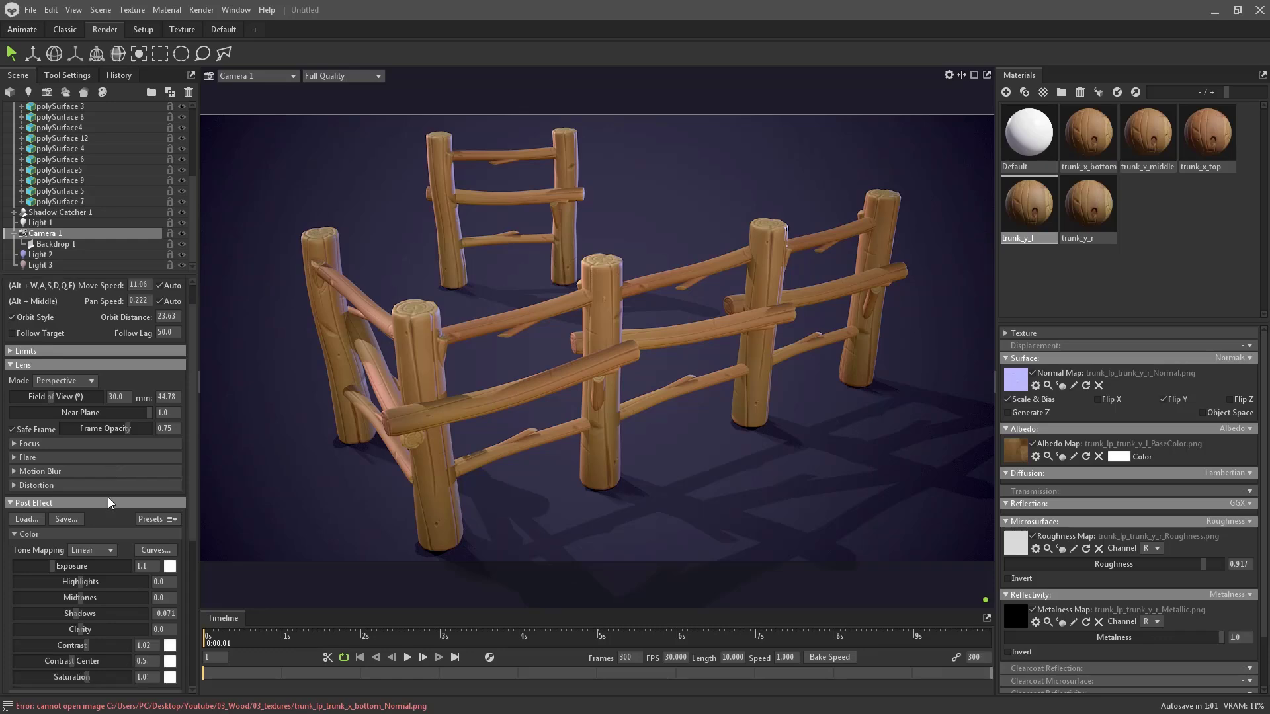
scroll(100, 501, up, 6)
scroll(29, 215, up, 4)
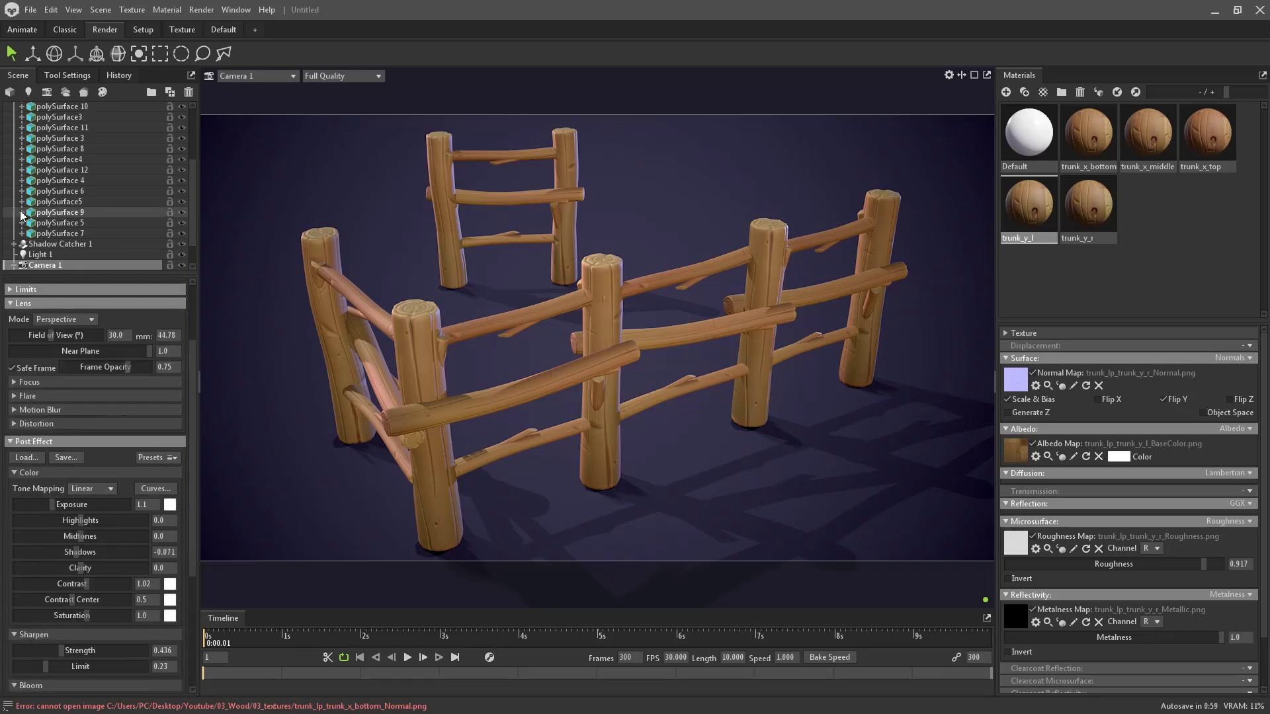
click(40, 118)
scroll(97, 501, down, 5)
- Enable Use Watermark so the Marmoset watermark appears on the render
scroll(97, 500, down, 10)
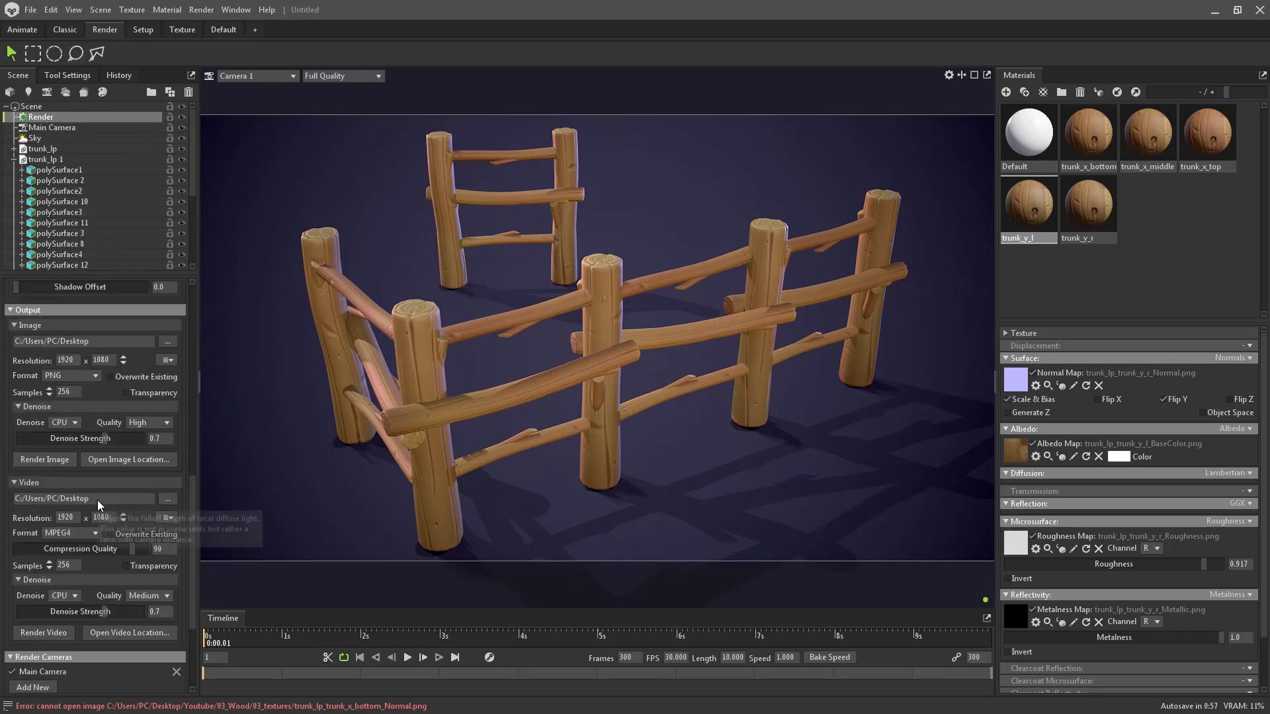
click(62, 617)
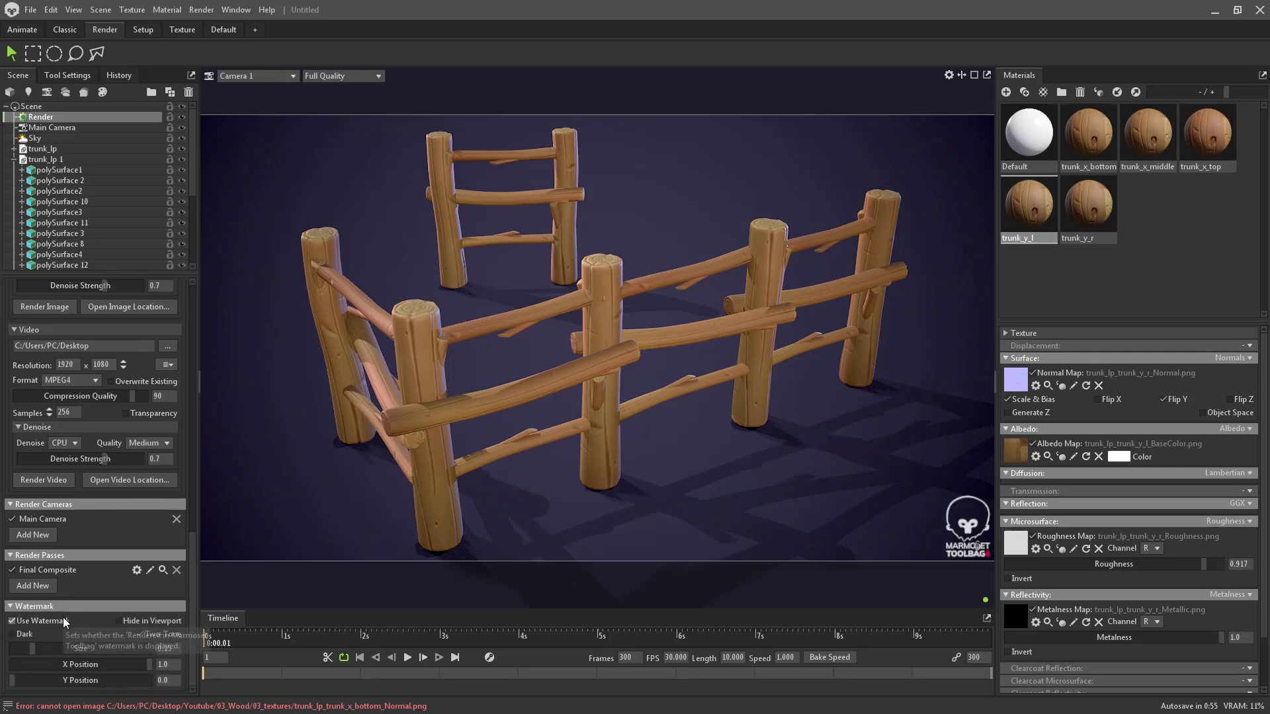
scroll(72, 570, up, 15)
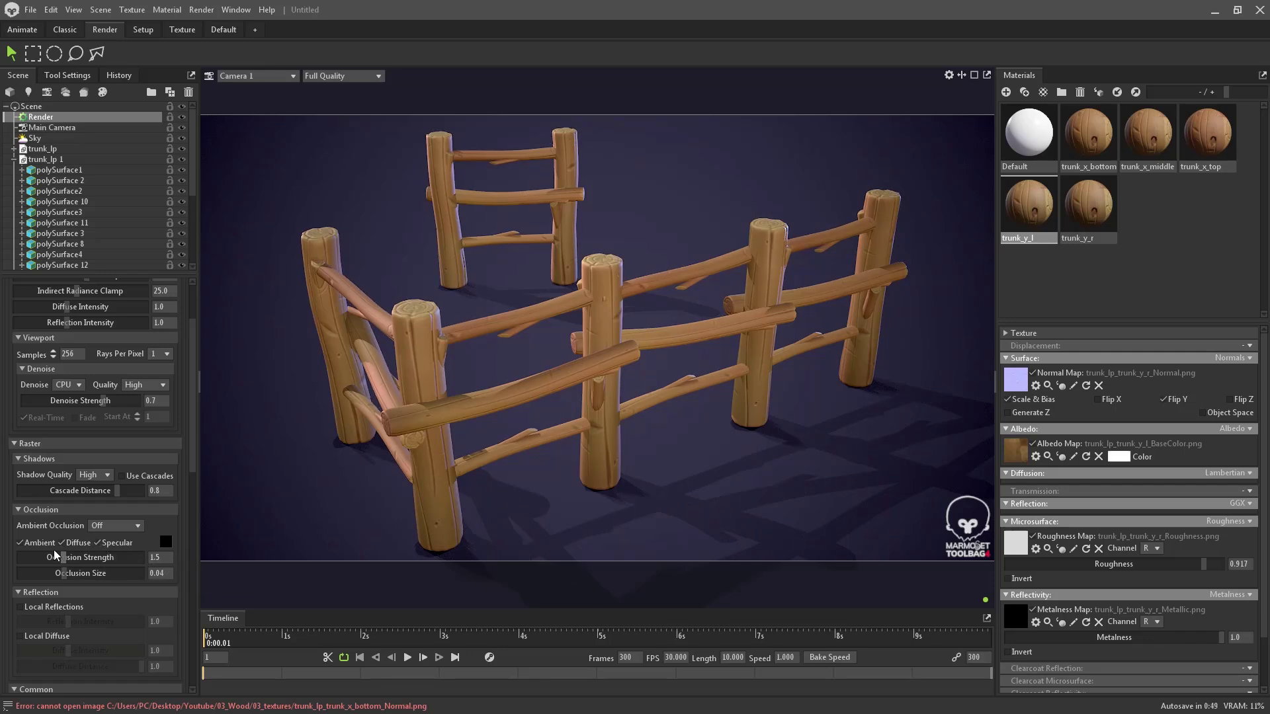
- Set Ambient Occlusion to Screen mode with Occlusion Strength 1.055
click(105, 529)
click(113, 541)
drag(70, 560, 71, 544)
click(113, 550)
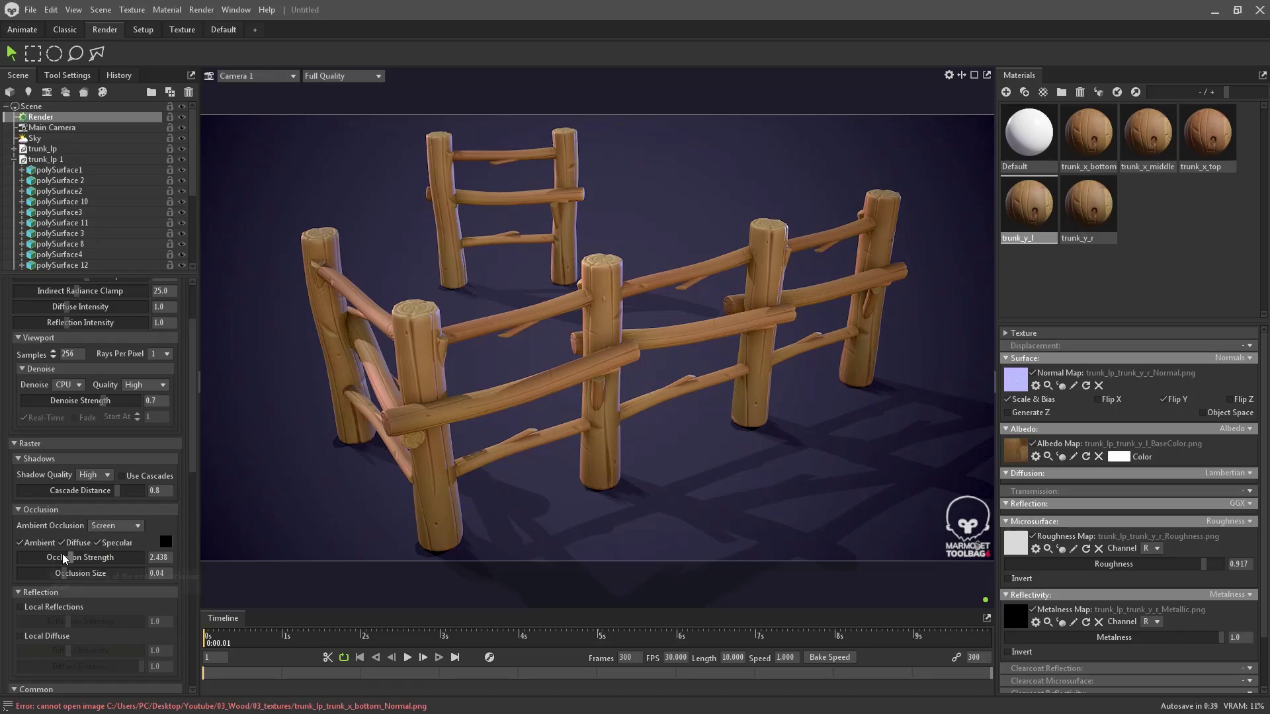
drag(67, 556, 63, 554)
click(20, 543)
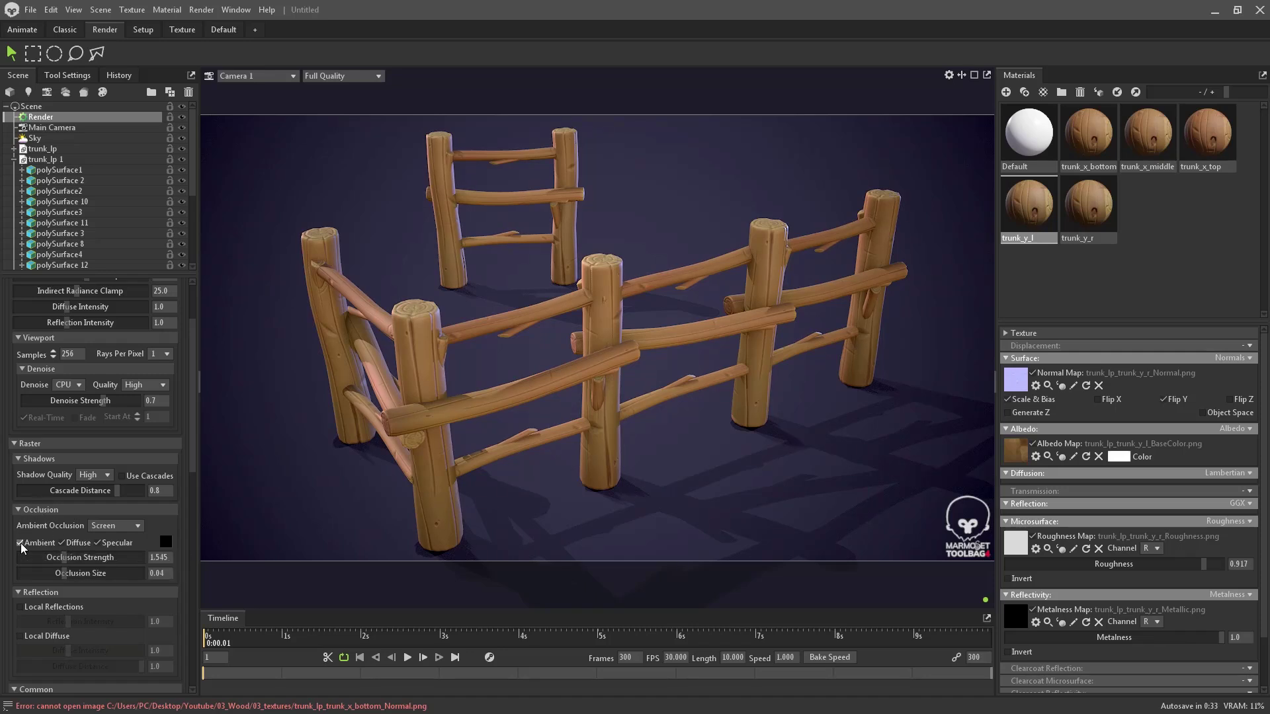
click(20, 542)
click(111, 526)
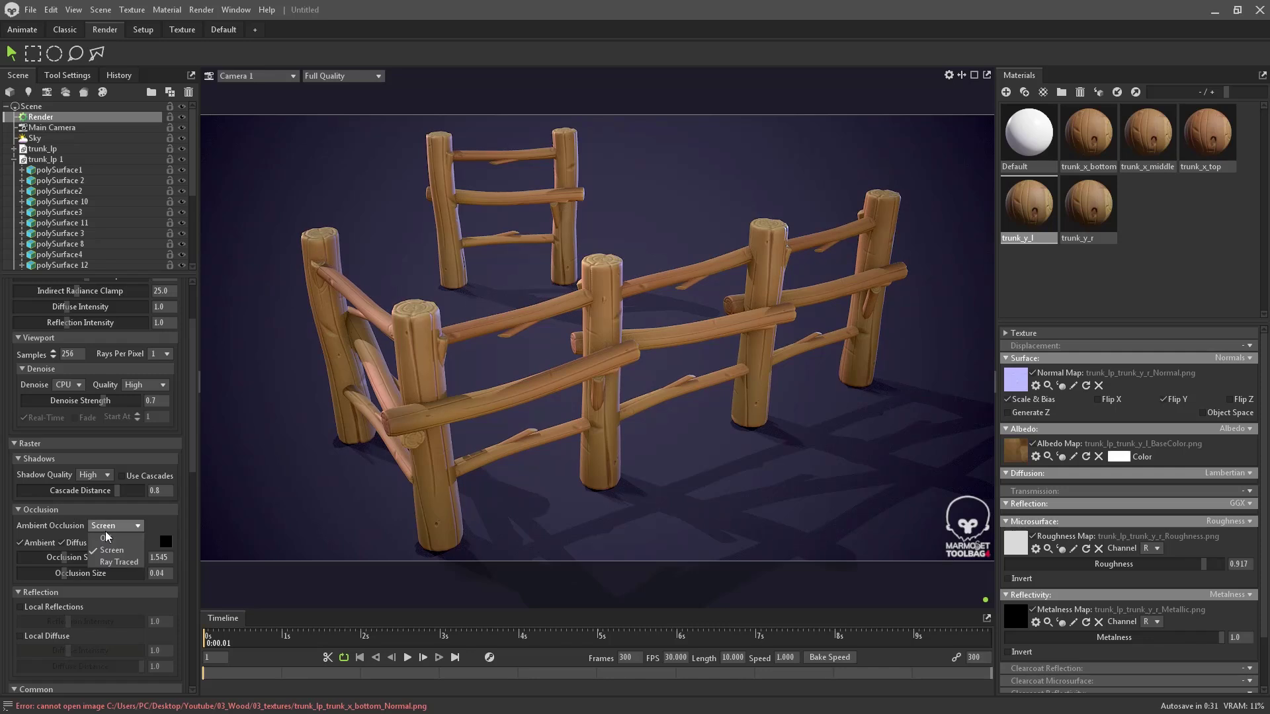
click(115, 549)
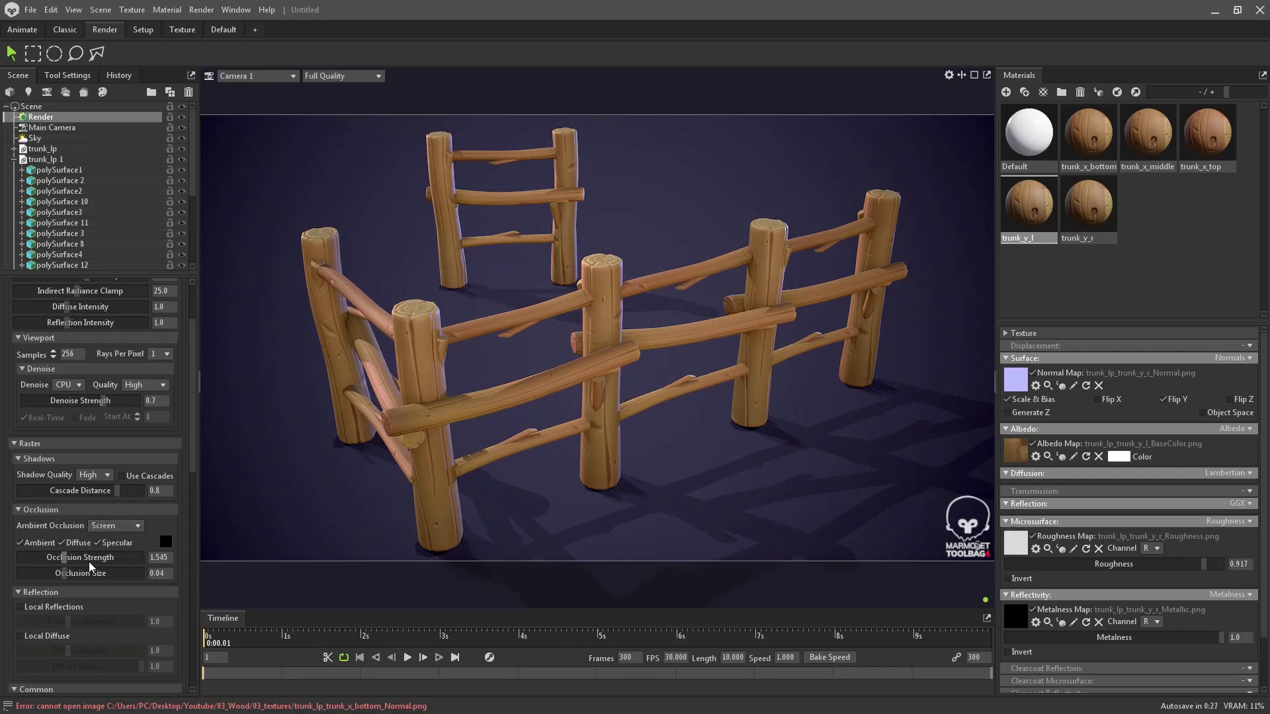
drag(62, 558, 58, 558)
click(114, 538)
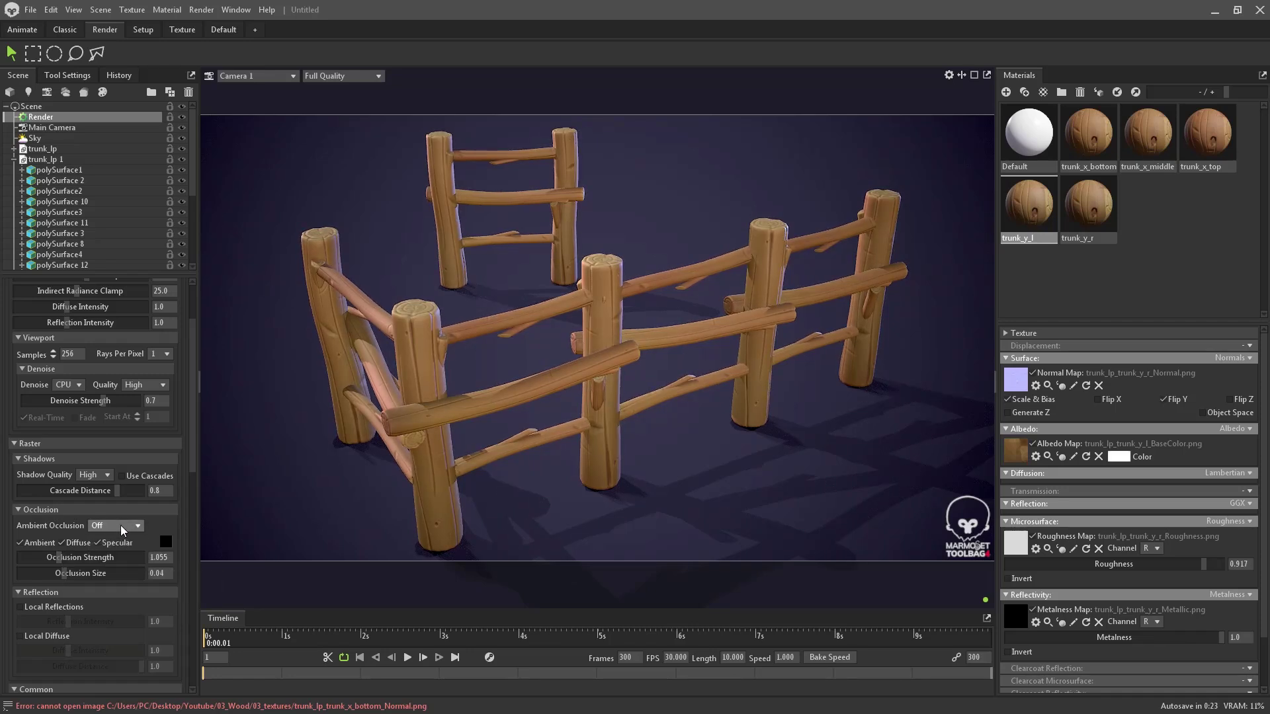
click(119, 550)
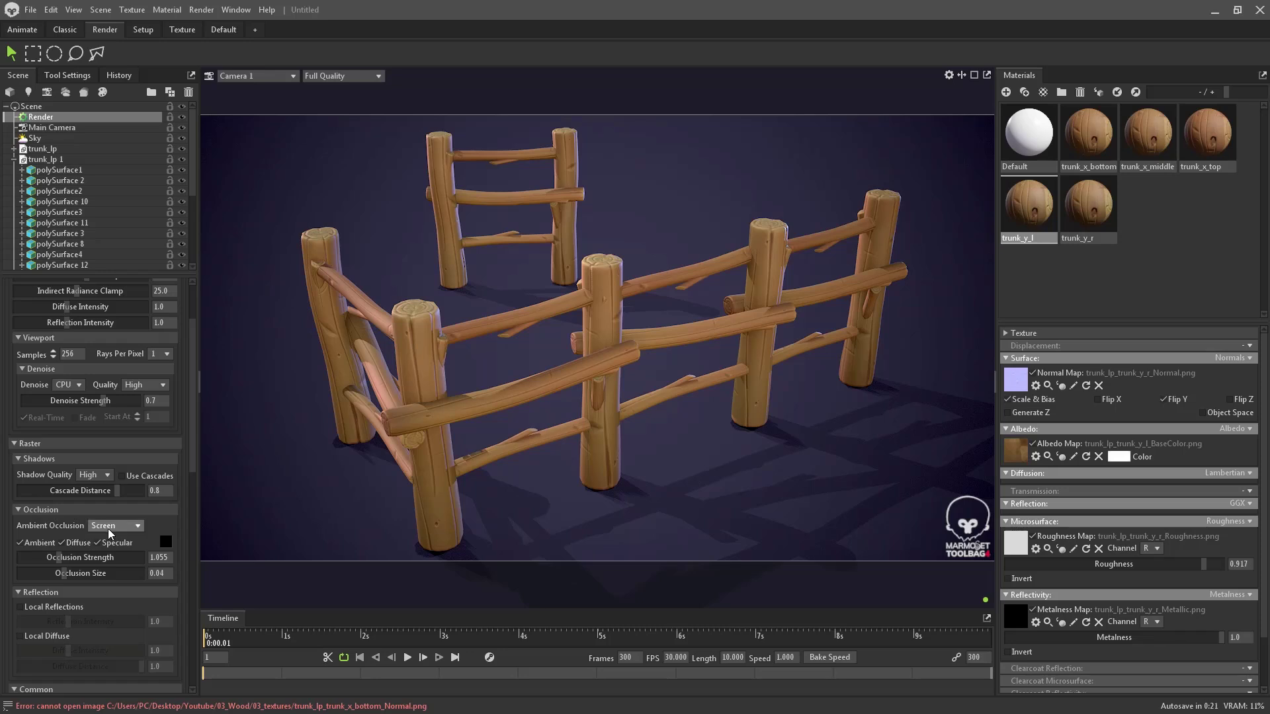
scroll(89, 549, up, 3)
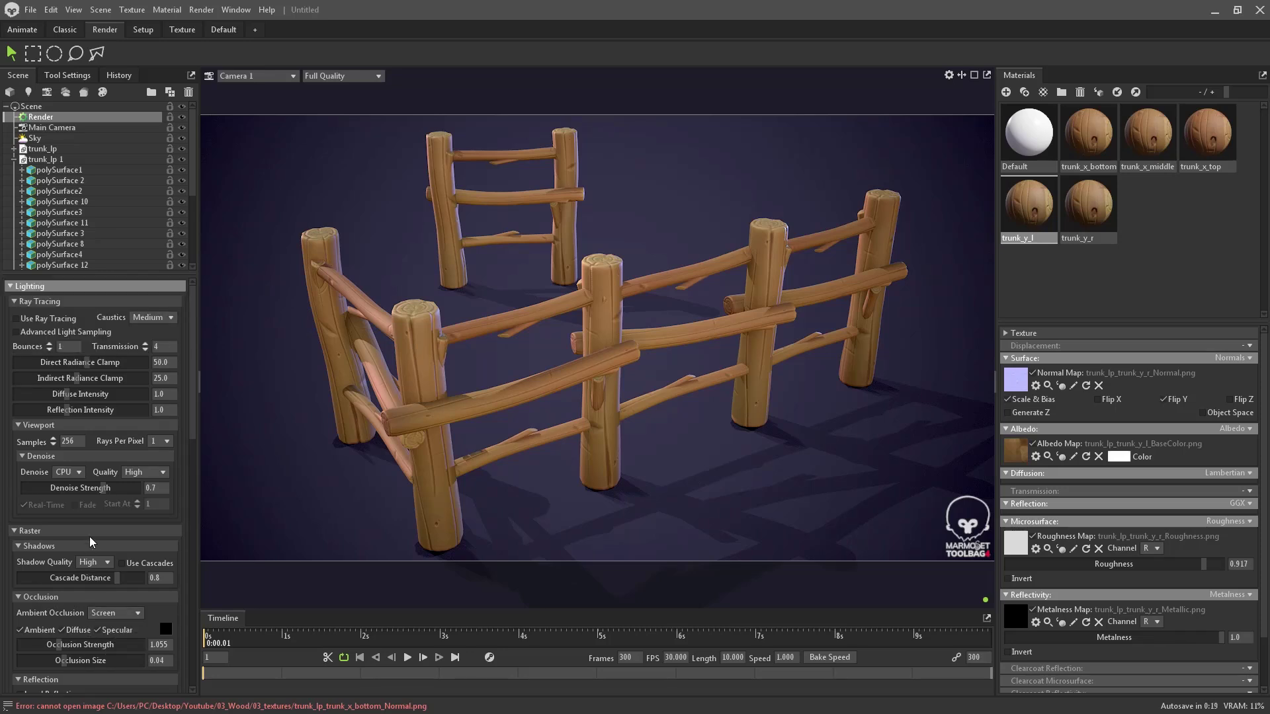
click(57, 322)
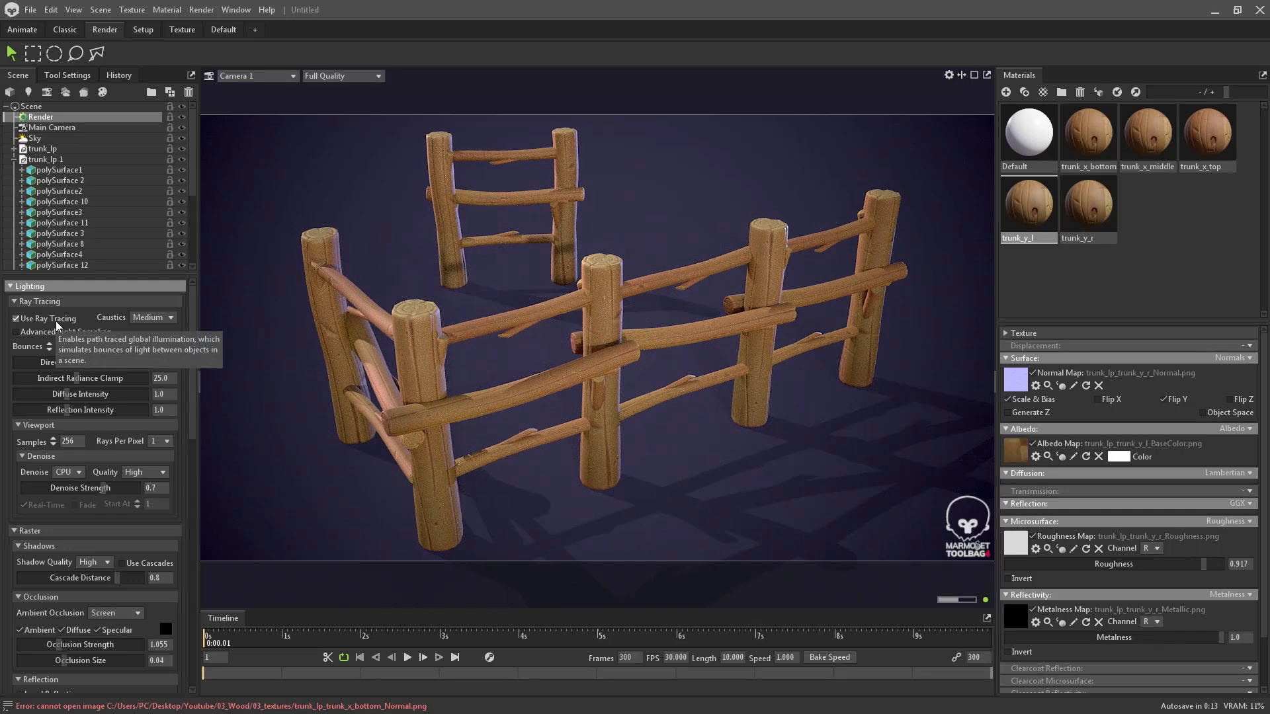
click(57, 323)
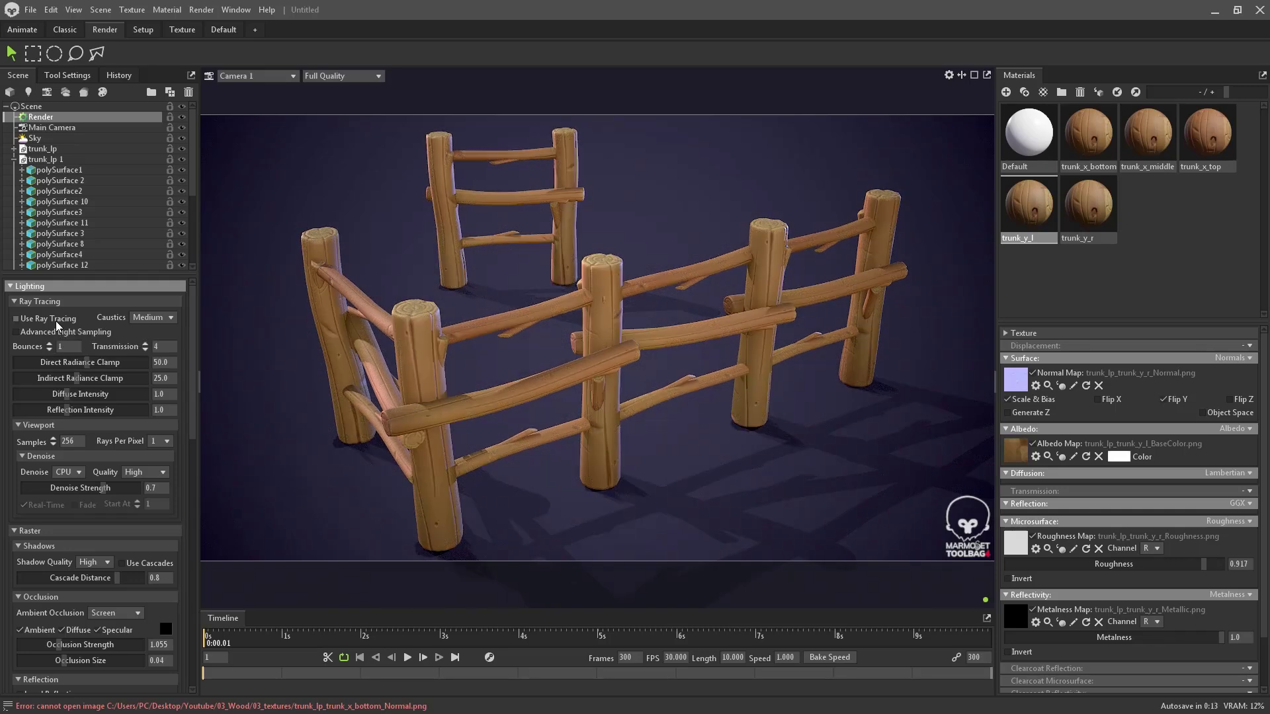
click(23, 322)
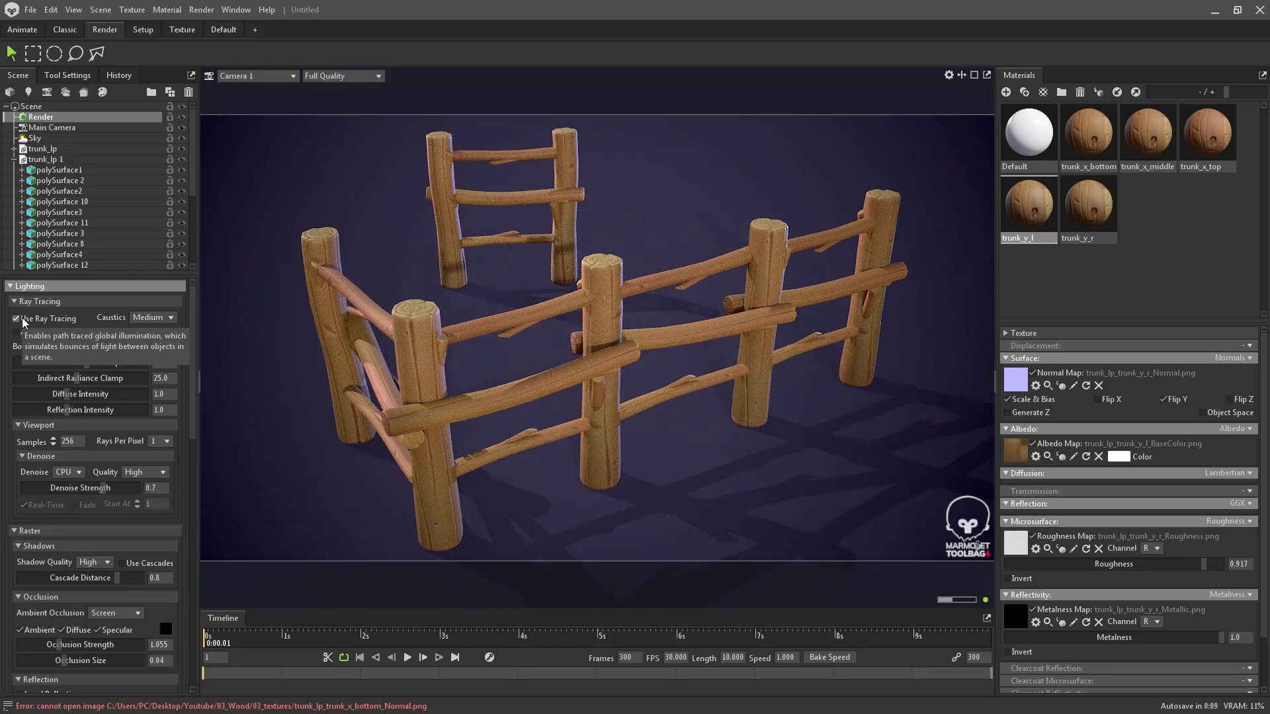
click(23, 319)
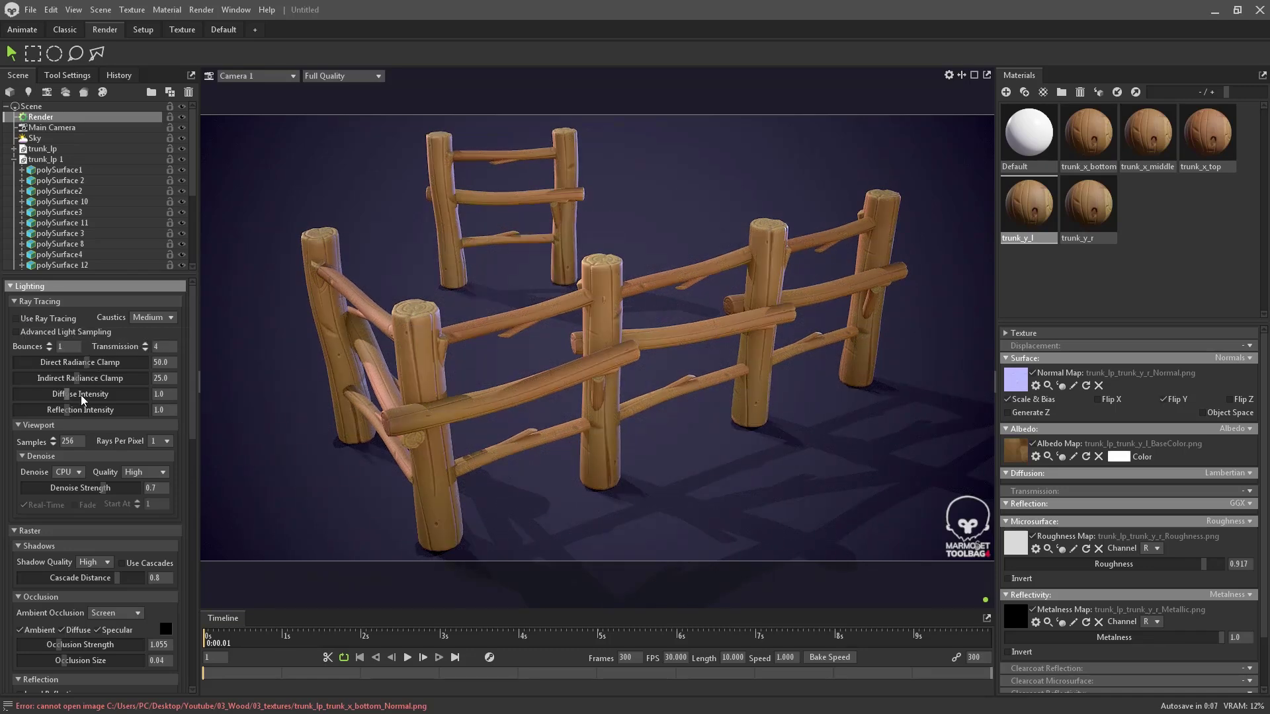
scroll(83, 401, down, 3)
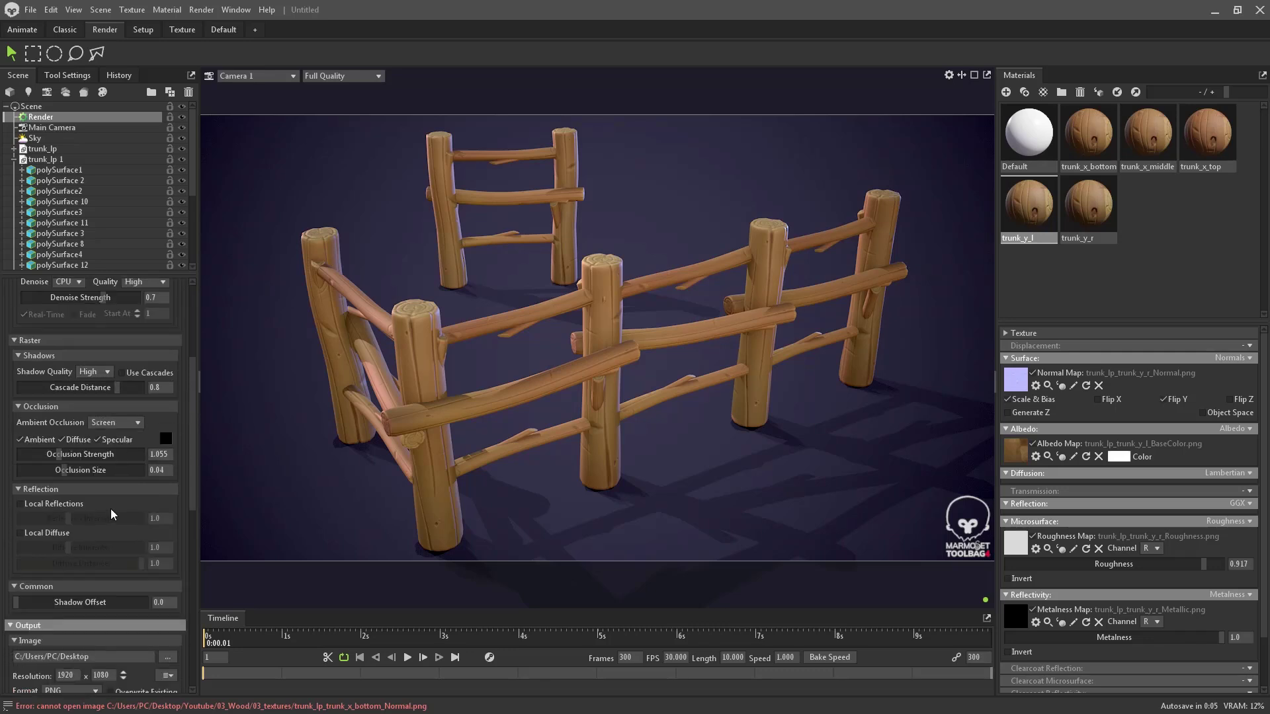
click(66, 504)
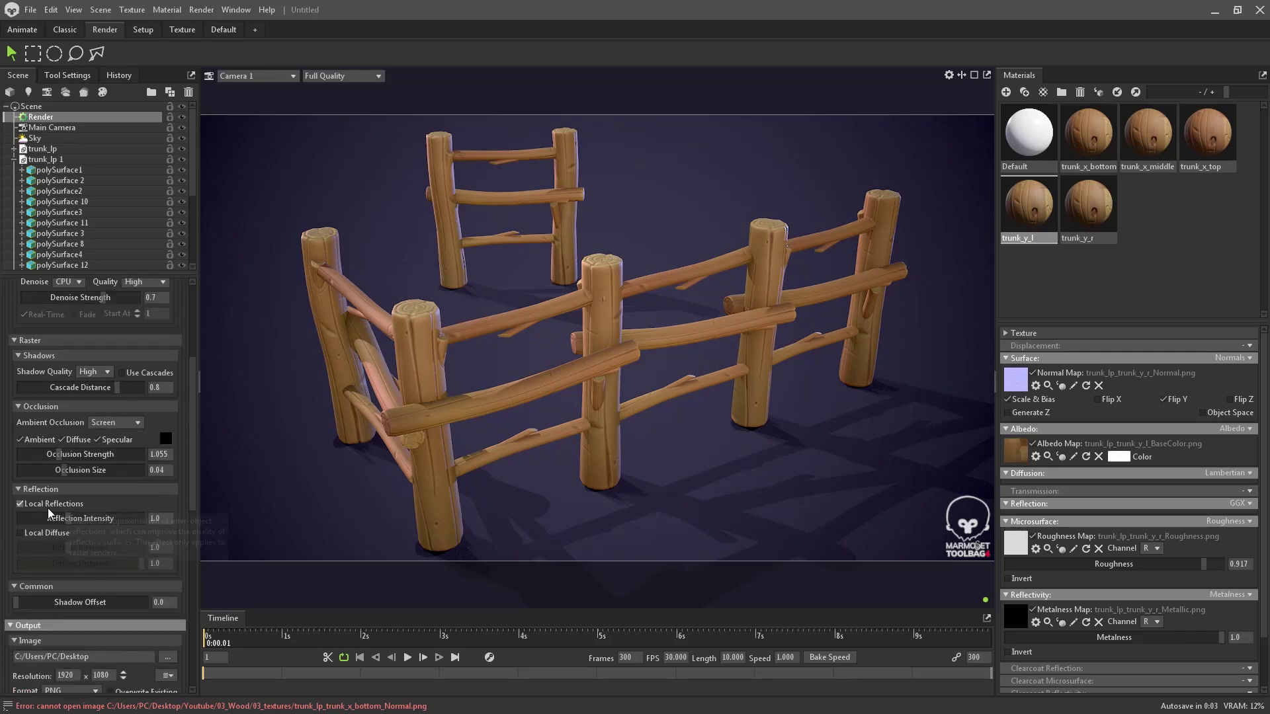
click(20, 504)
click(20, 533)
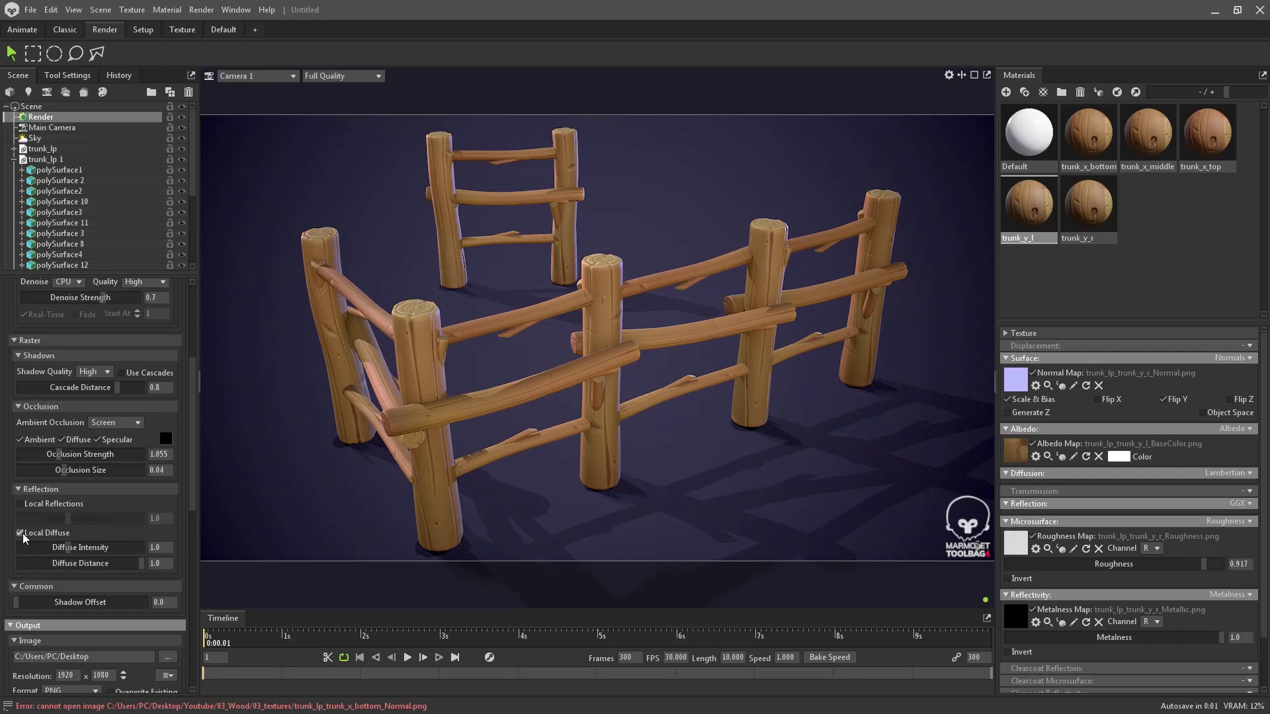
click(20, 533)
scroll(76, 525, down, 4)
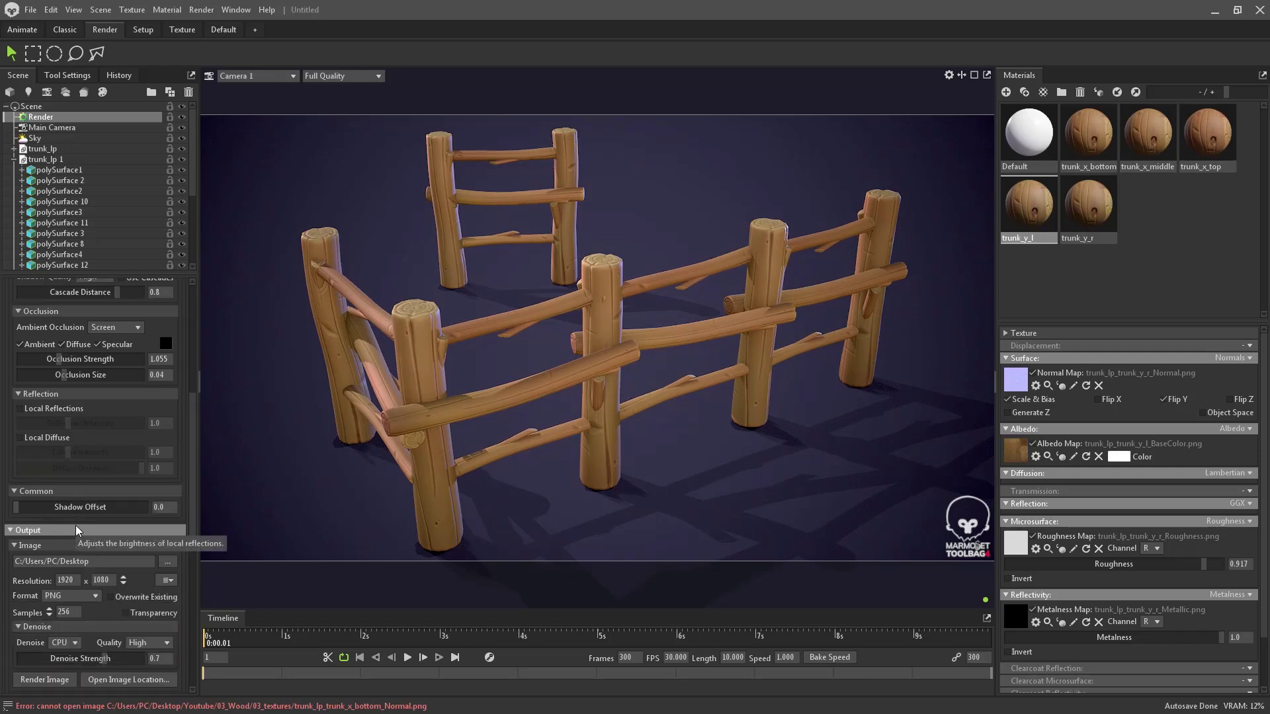
scroll(80, 522, up, 1)
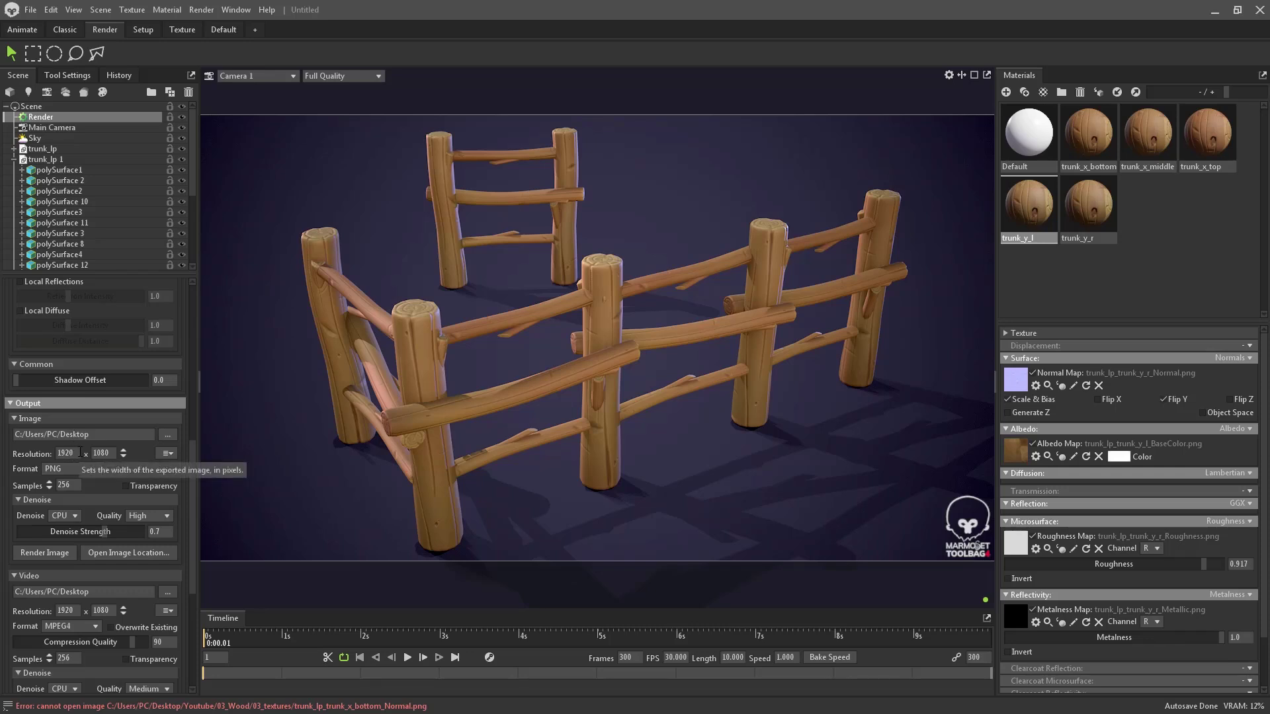
click(174, 453)
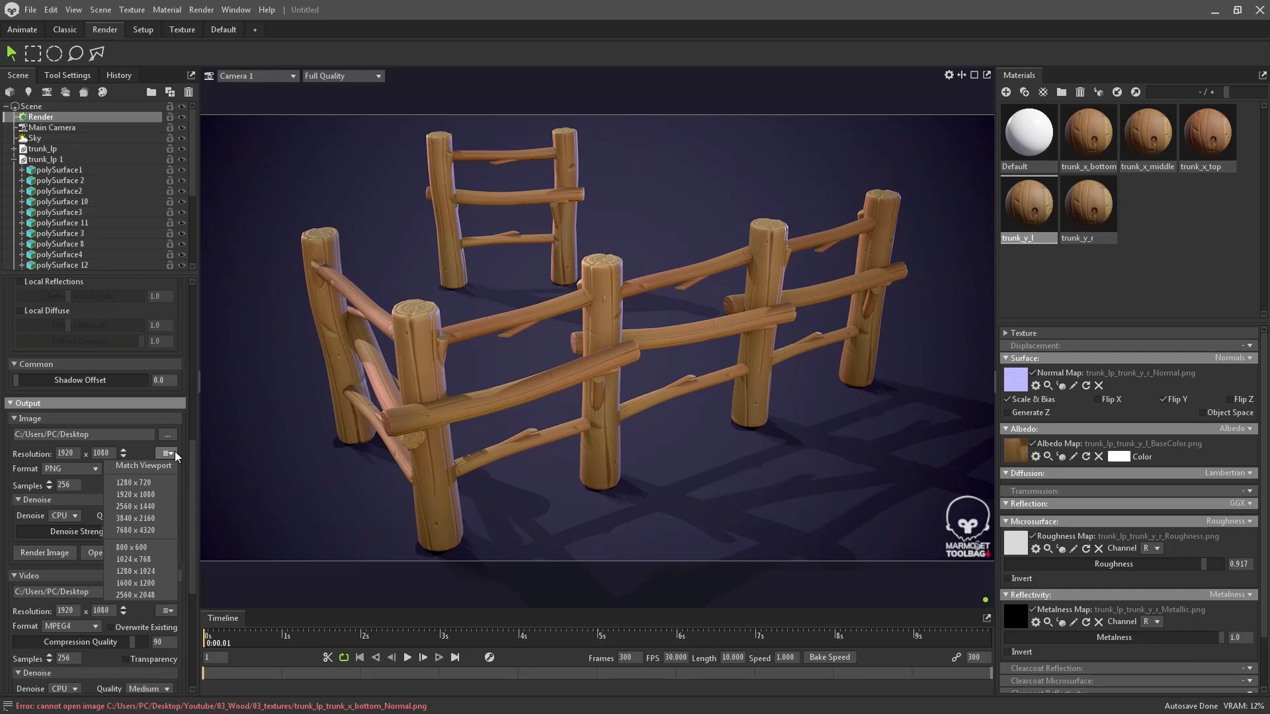
click(175, 454)
click(76, 487)
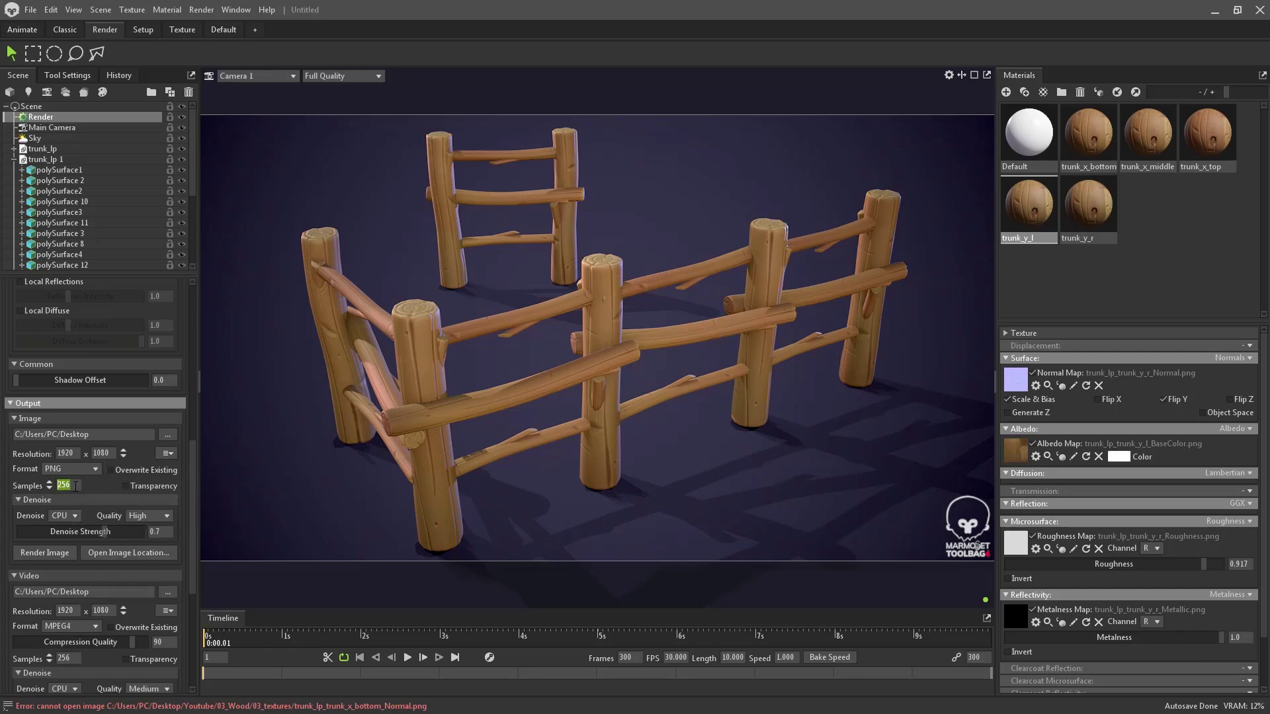
text(5)
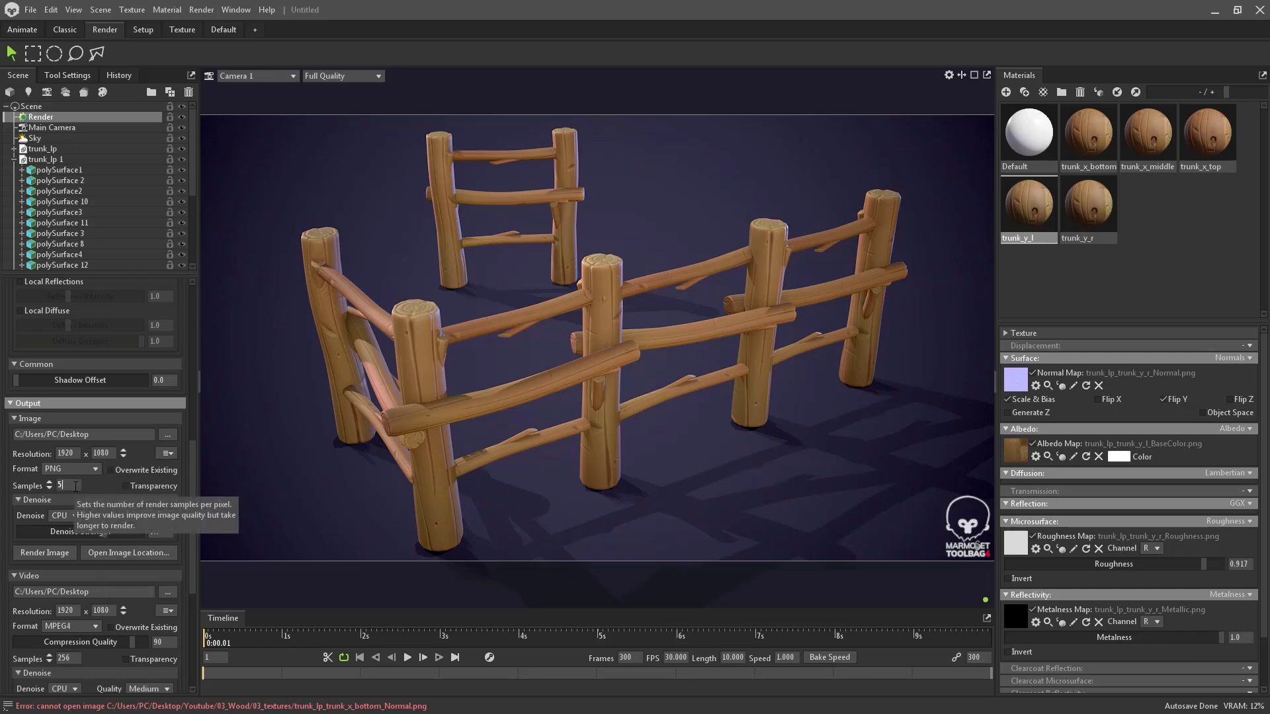
text(12)
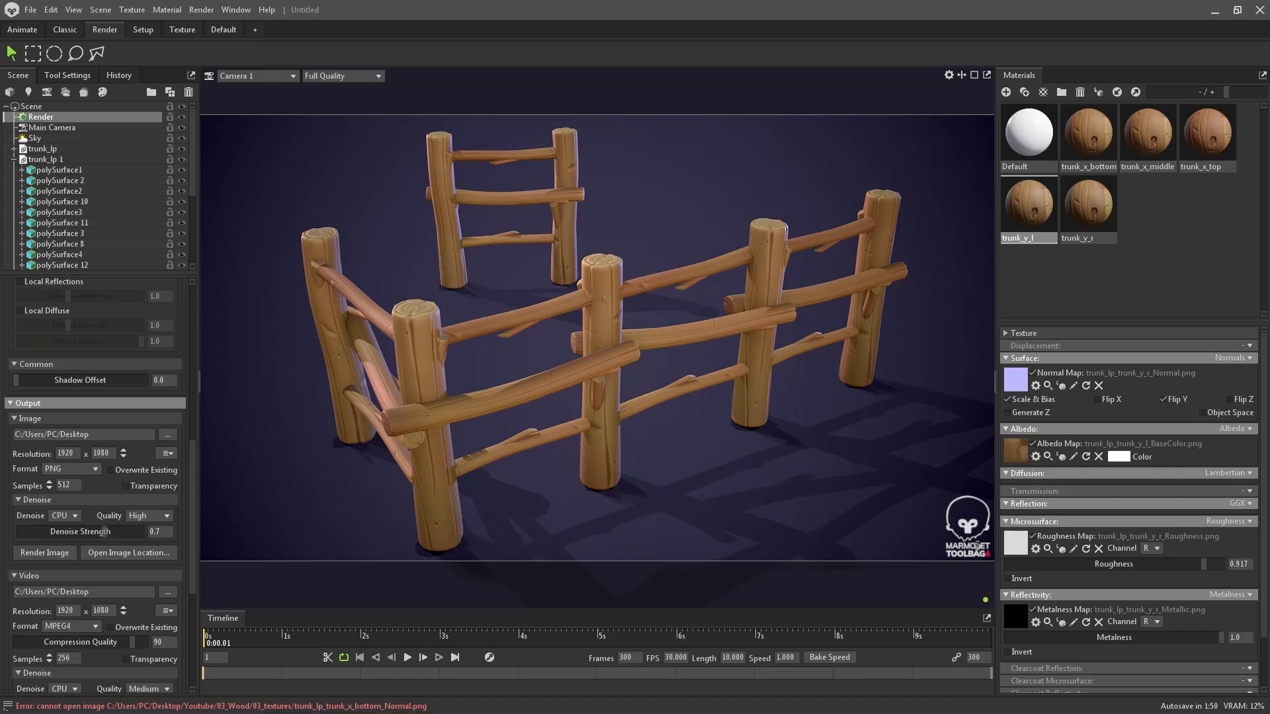
- Maximize Edge and search Google Images for purple gradient wallpapers, previewing a result
drag(216, 225, 450, 206)
double_click(450, 206)
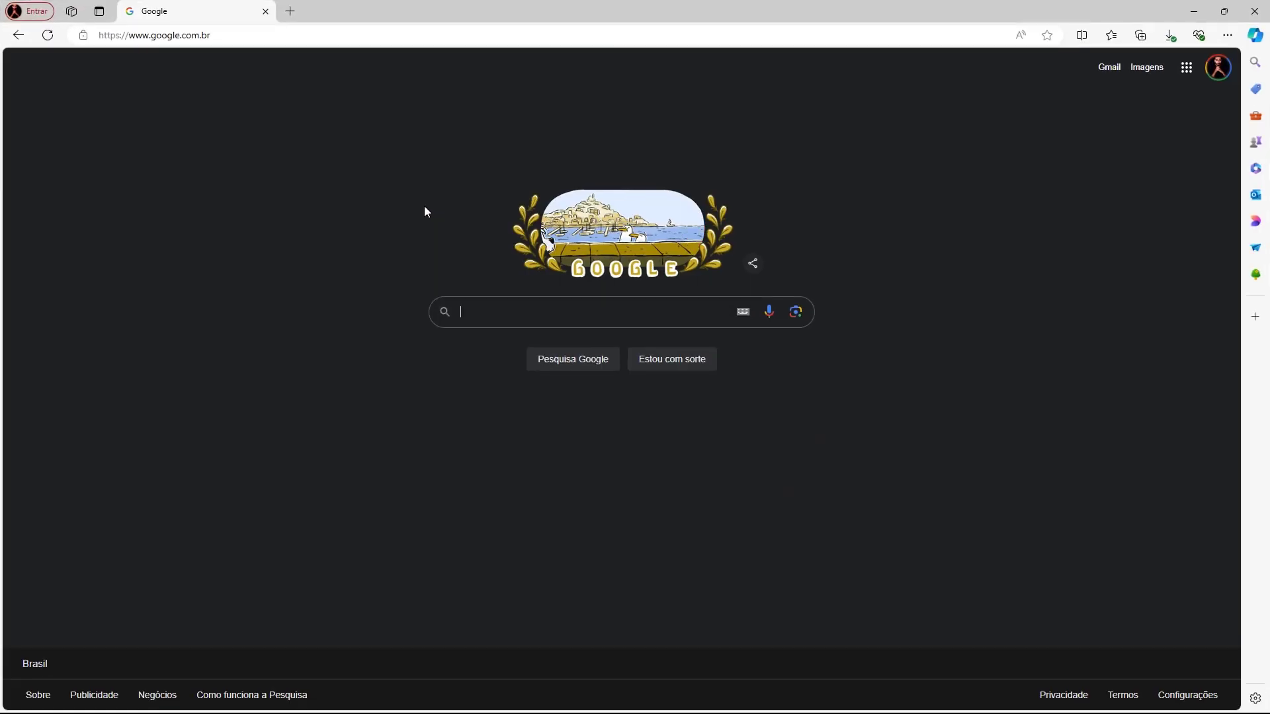
text(purple)
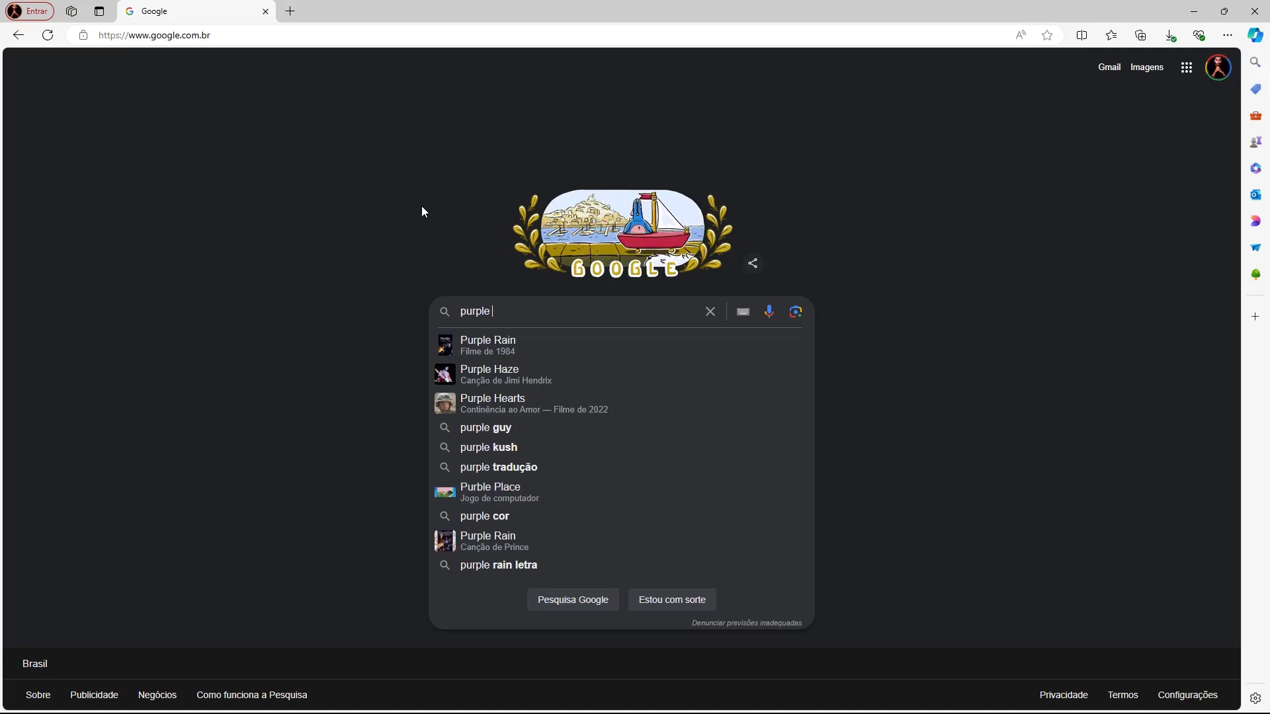
text( gradien)
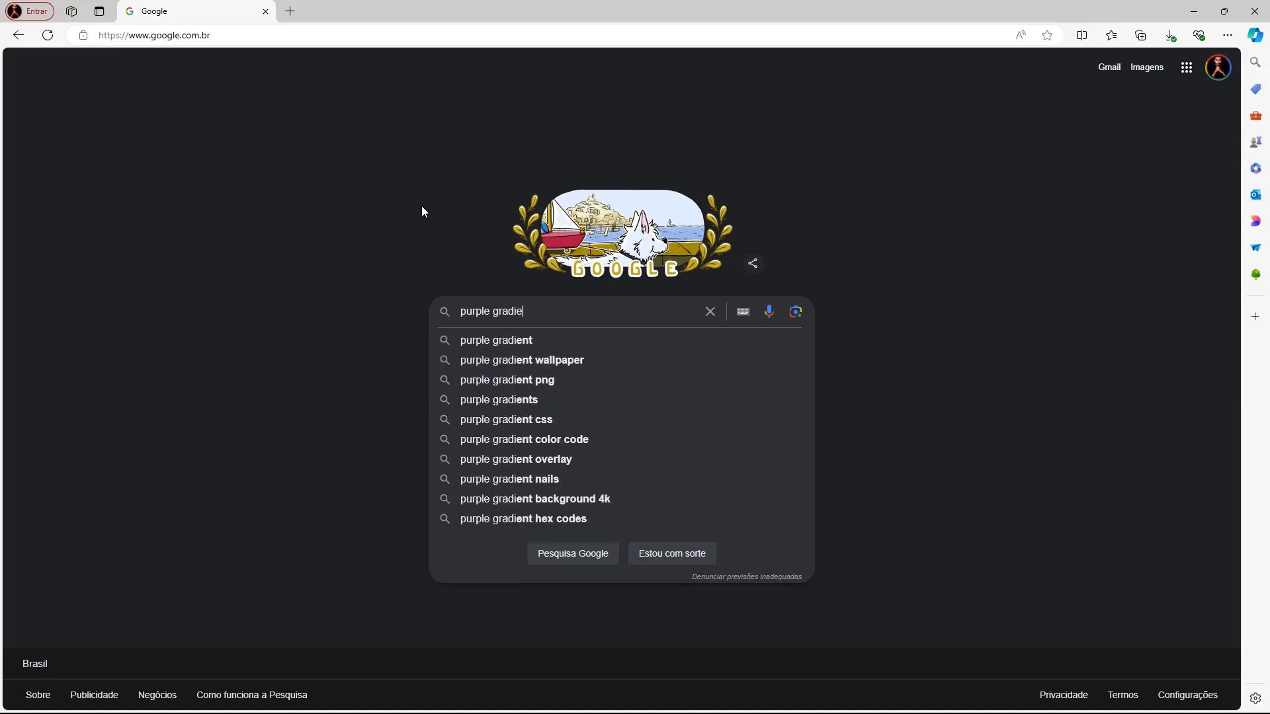
key(Down)
key(Down)
key(Return)
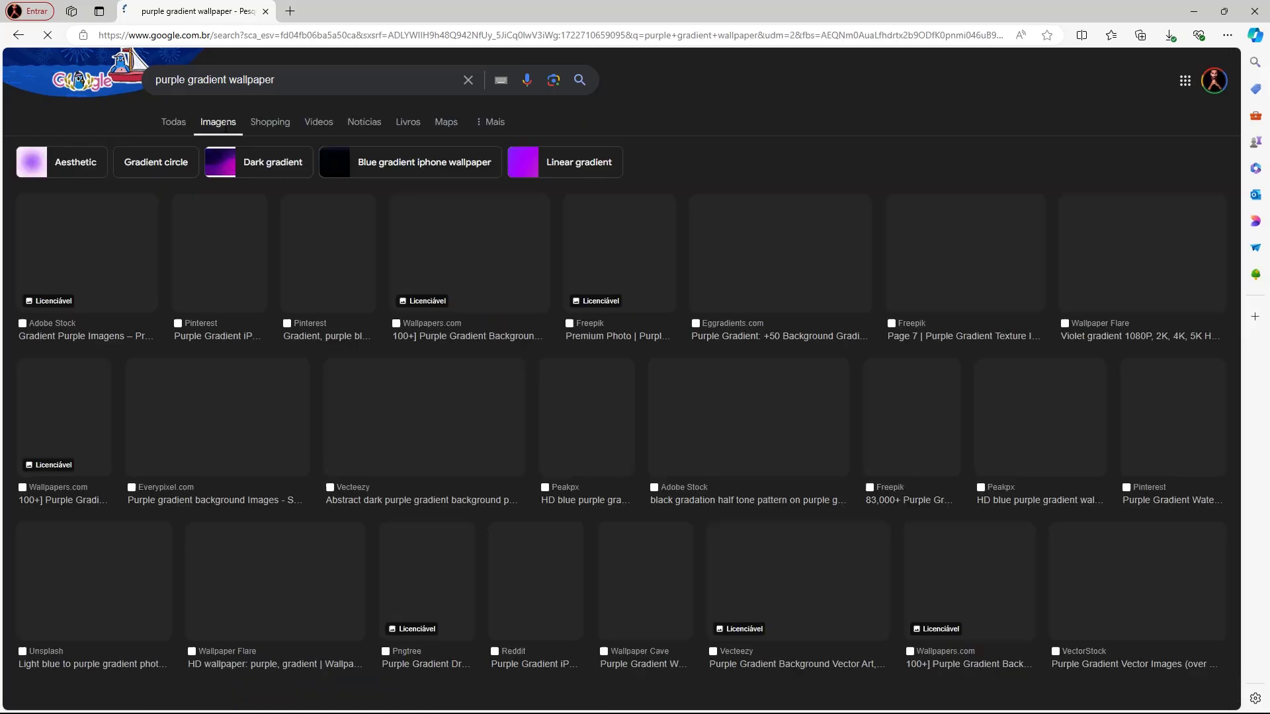
scroll(387, 377, down, 3)
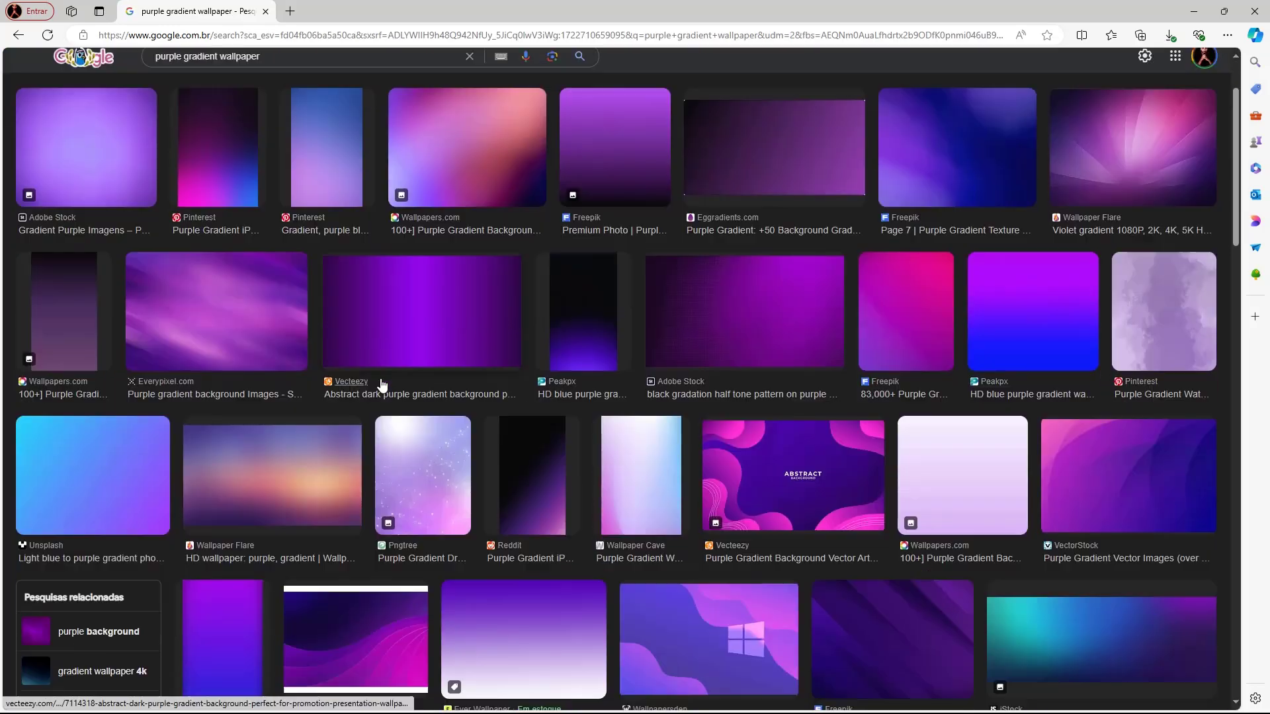
click(102, 410)
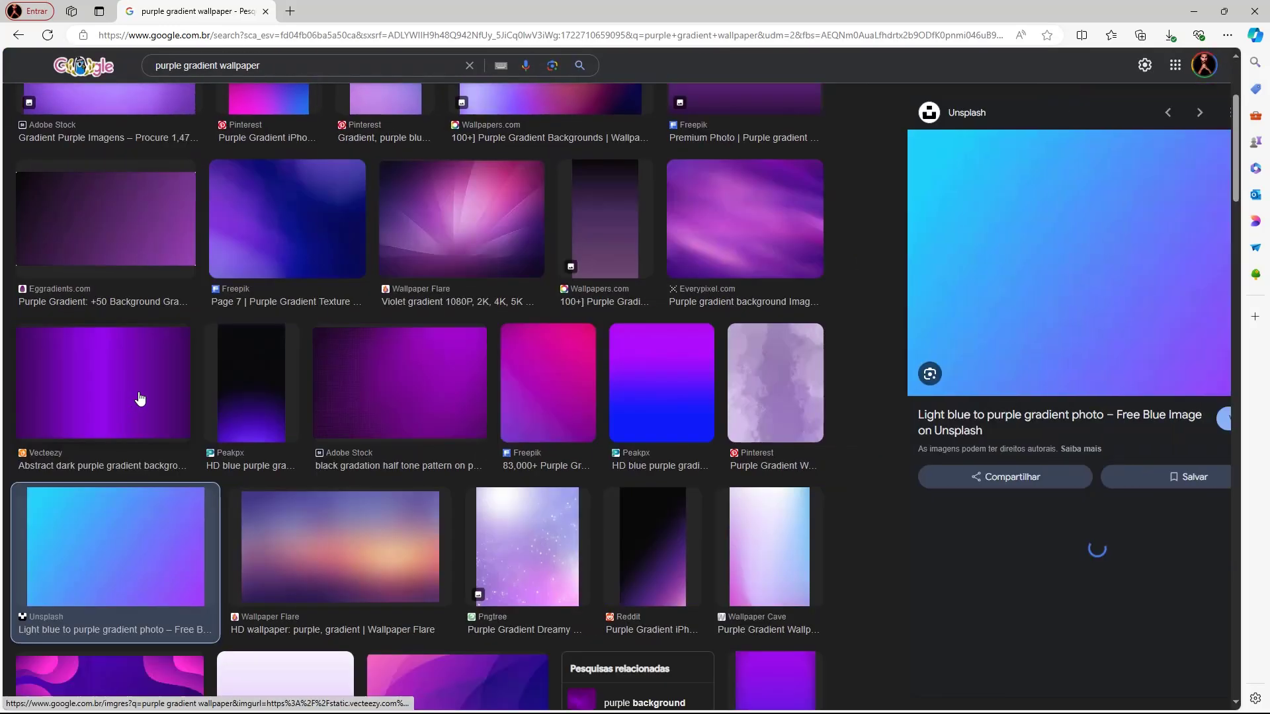
scroll(133, 397, up, 3)
- Replace the search with 'gradient' and preview the Freepik blue gradient
double_click(207, 80)
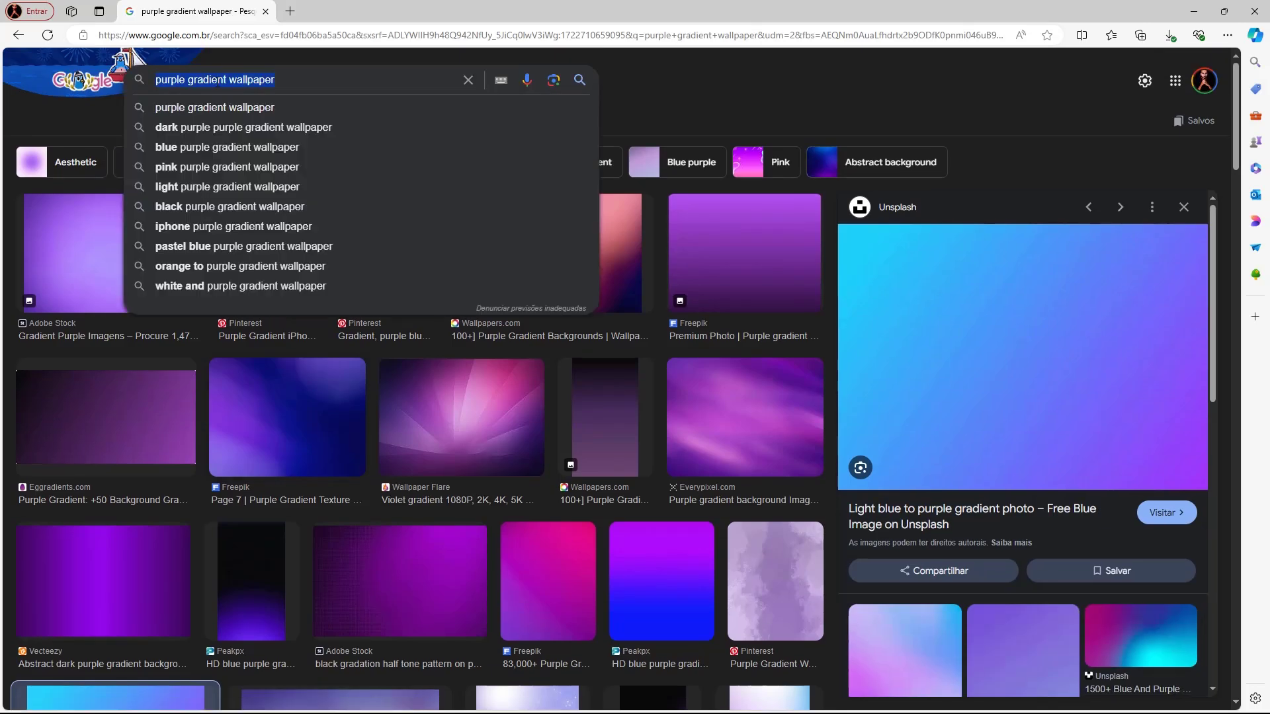
key(ctrl+a)
text(gradient)
key(Return)
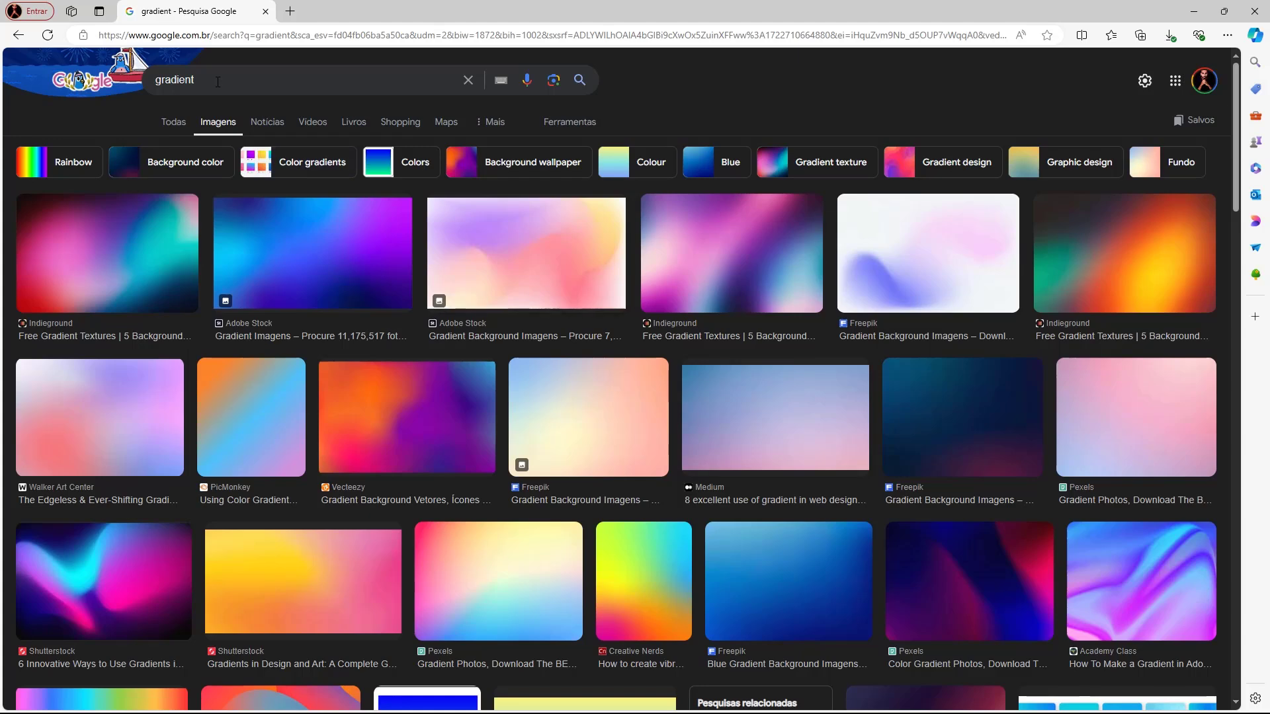
scroll(218, 82, down, 5)
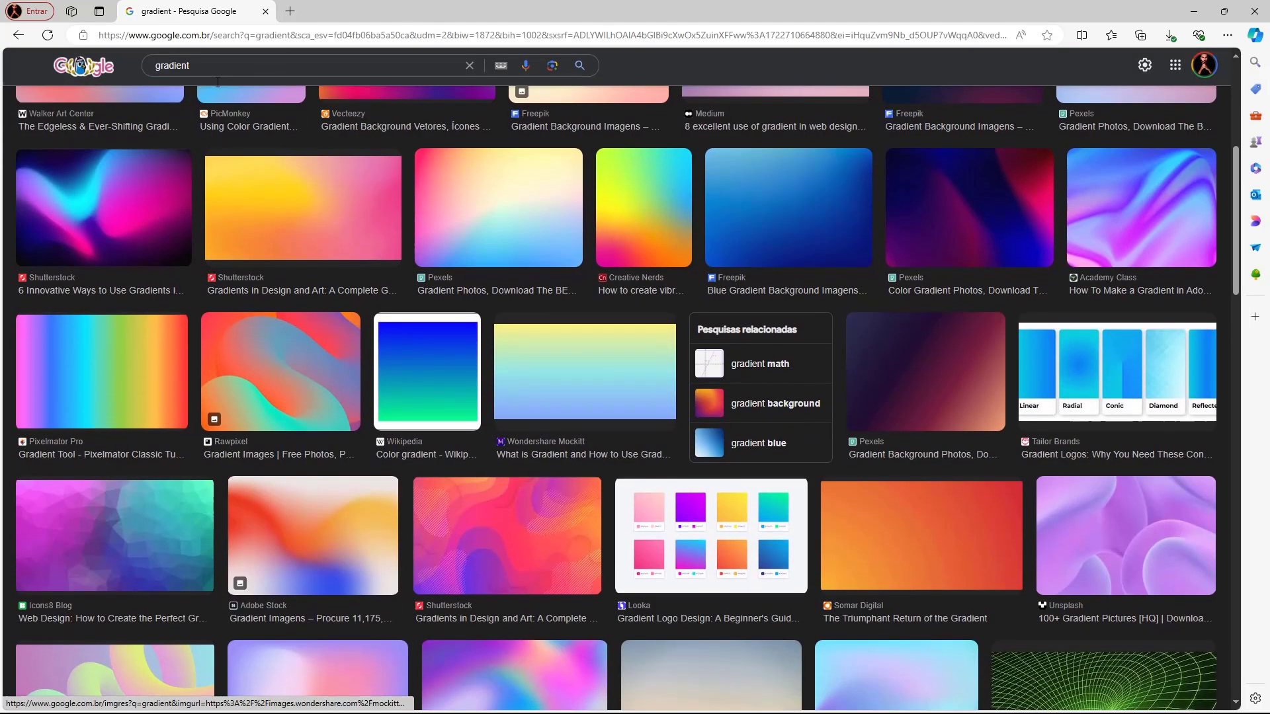
click(787, 212)
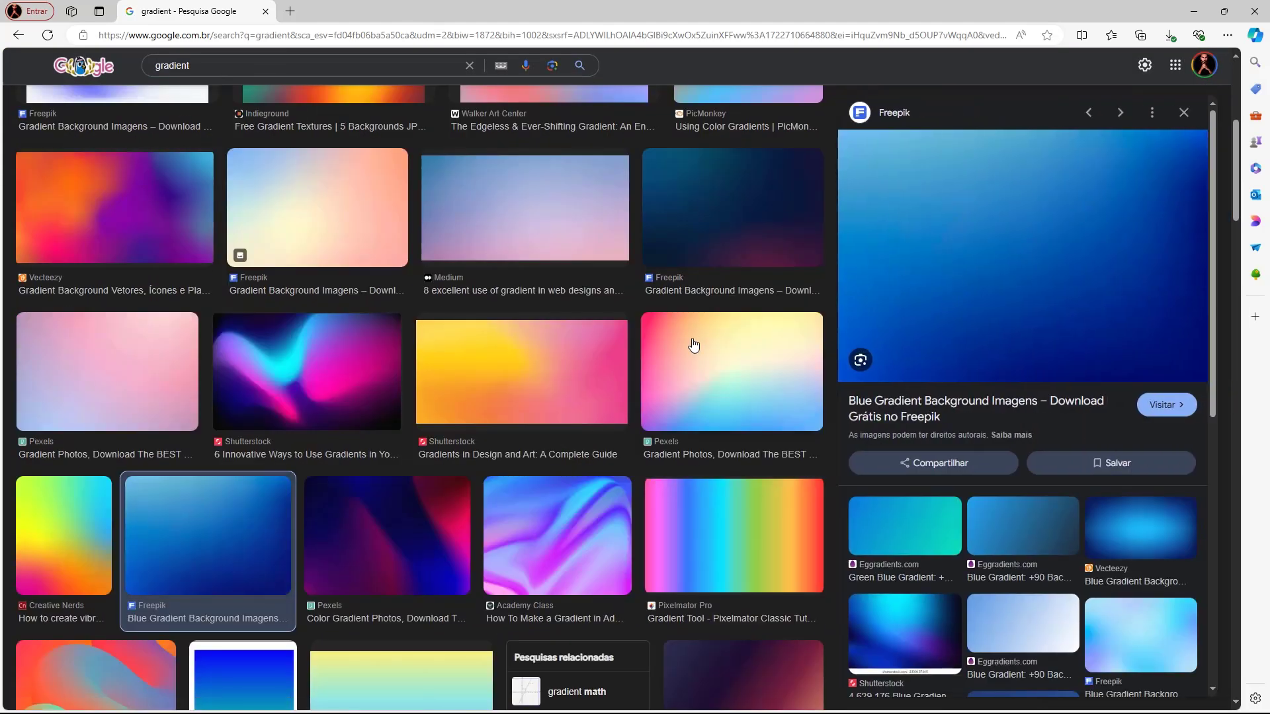
scroll(693, 345, up, 6)
- Filter results to Large size and open the Behance gradient image full-size in a new tab
click(567, 122)
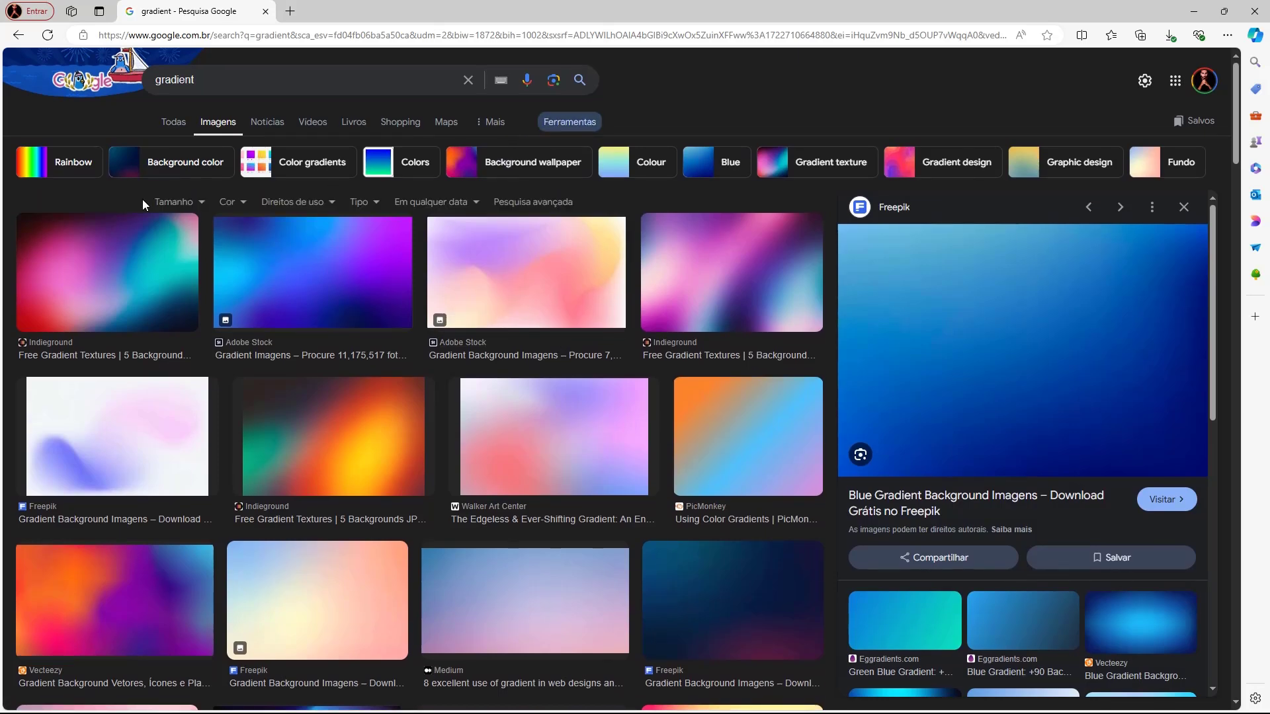
click(175, 206)
click(177, 243)
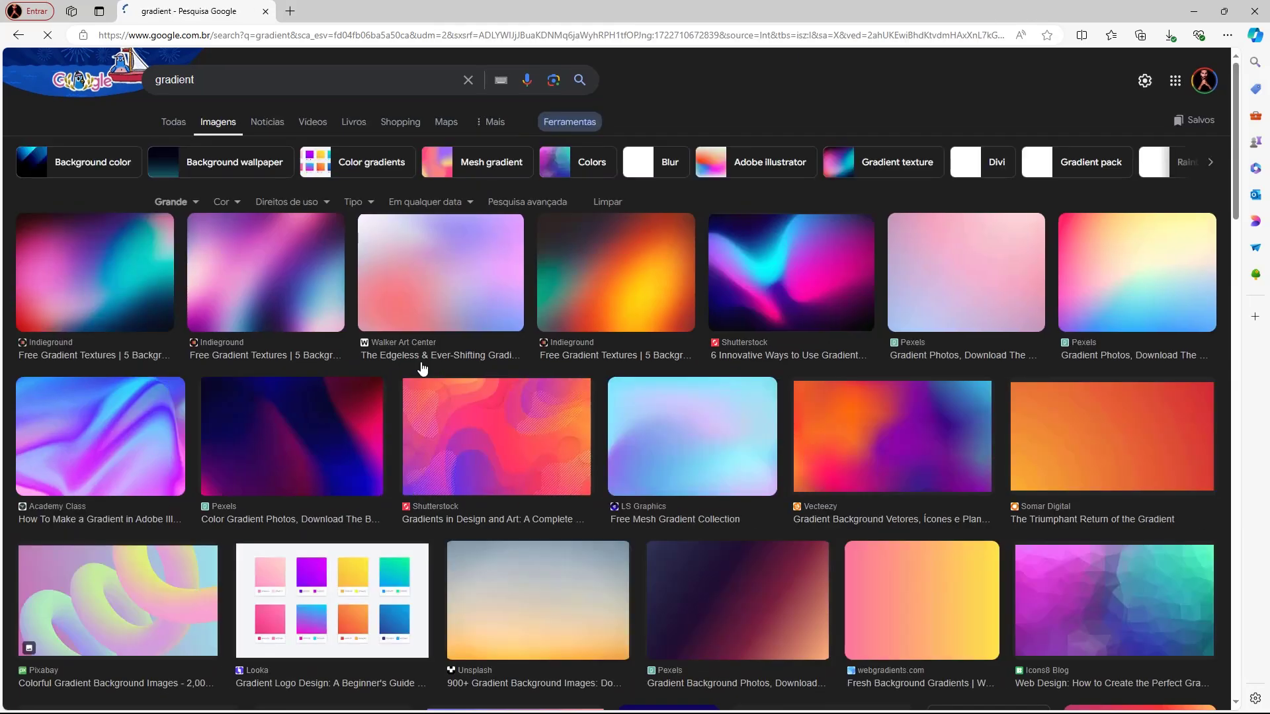
scroll(582, 436, down, 6)
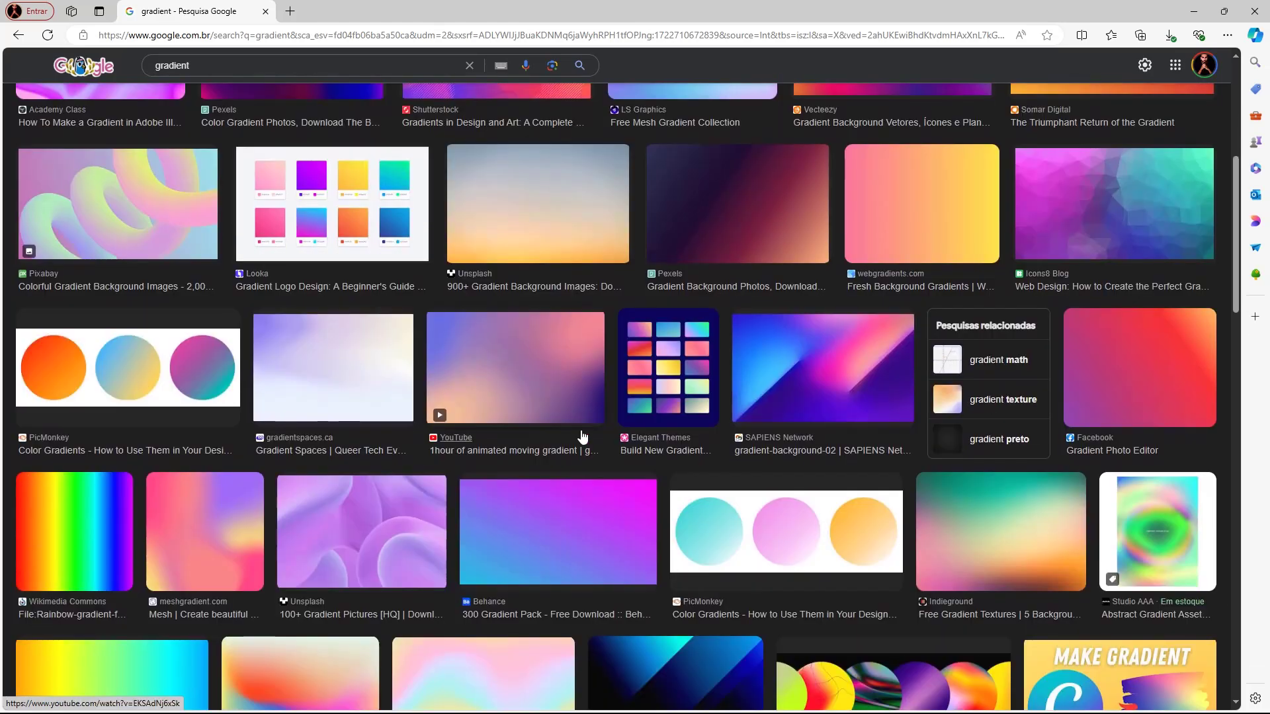
scroll(584, 437, down, 5)
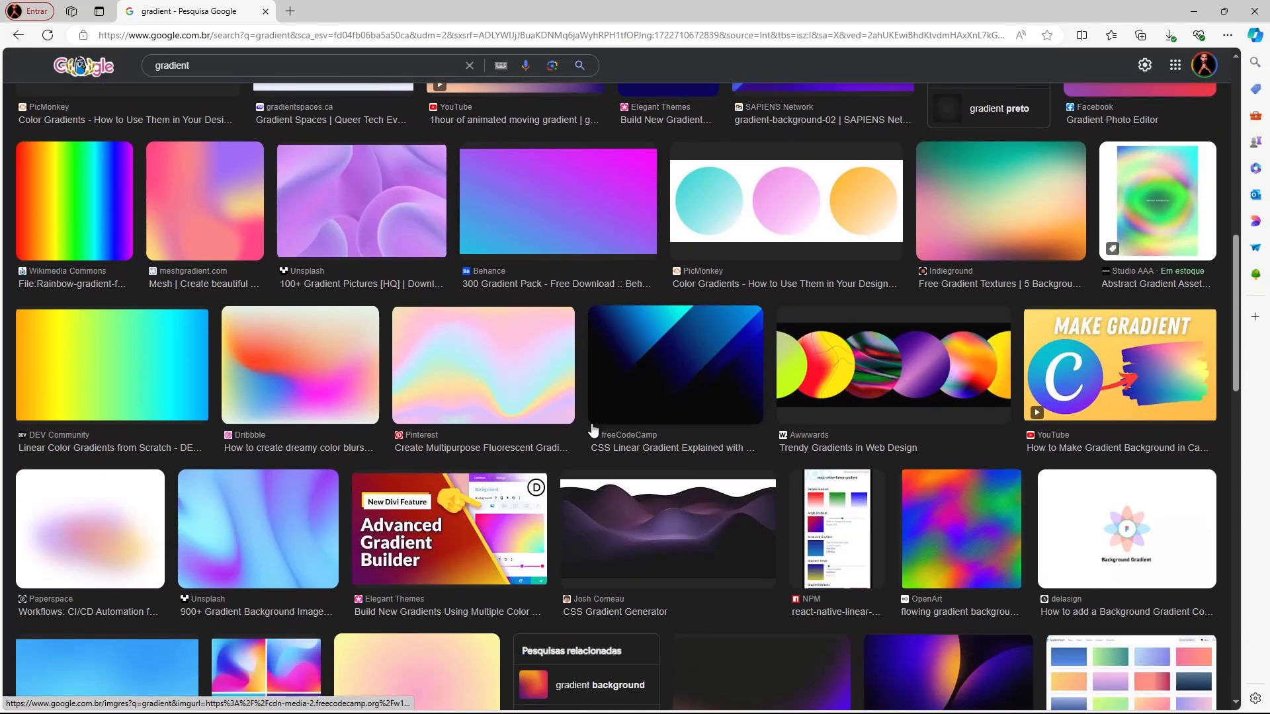
scroll(584, 249, up, 1)
click(584, 249)
right_click(951, 248)
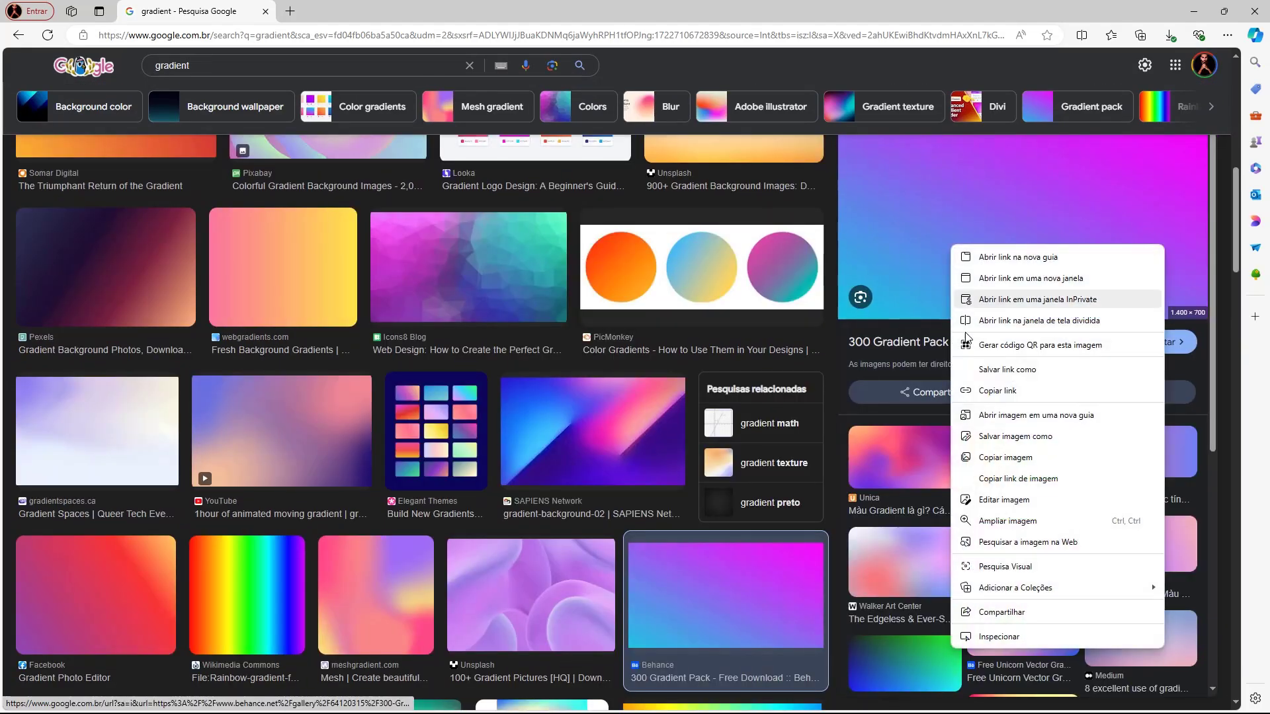
click(1005, 415)
click(334, 11)
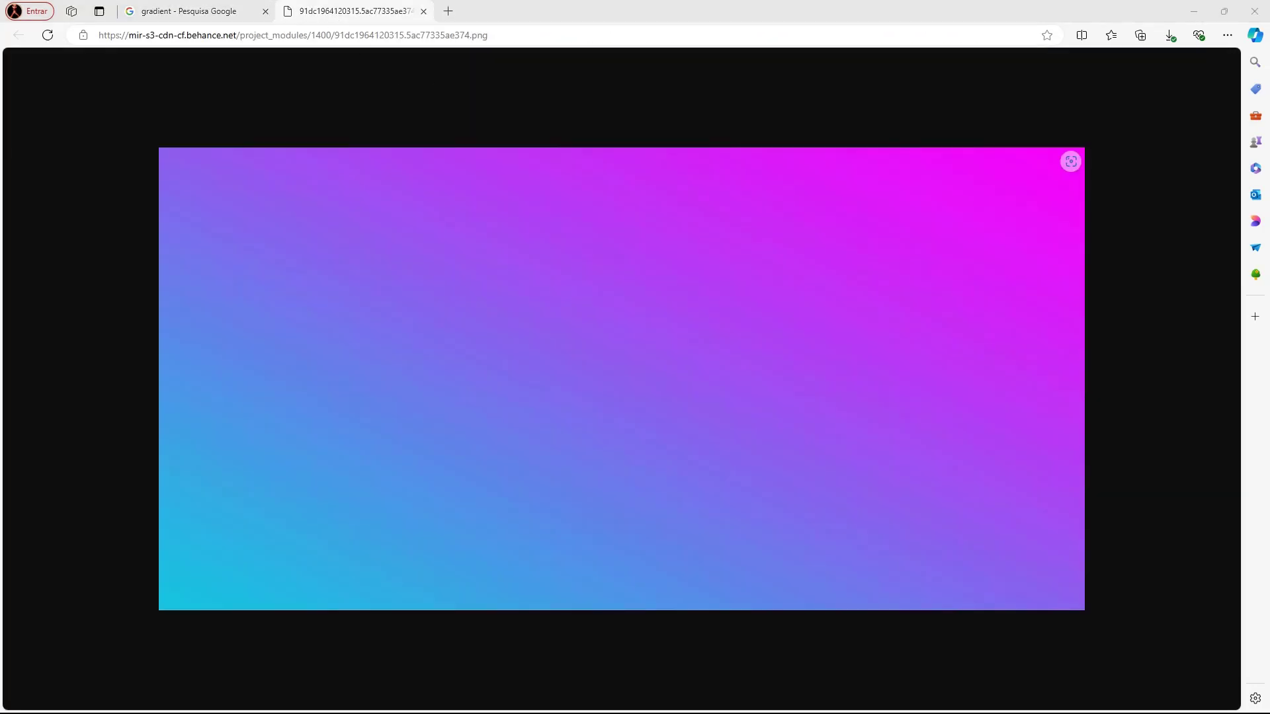
- Save the gradient image as a PNG in the 03_Wood folder and return to Marmoset Toolbag
key(ctrl+s)
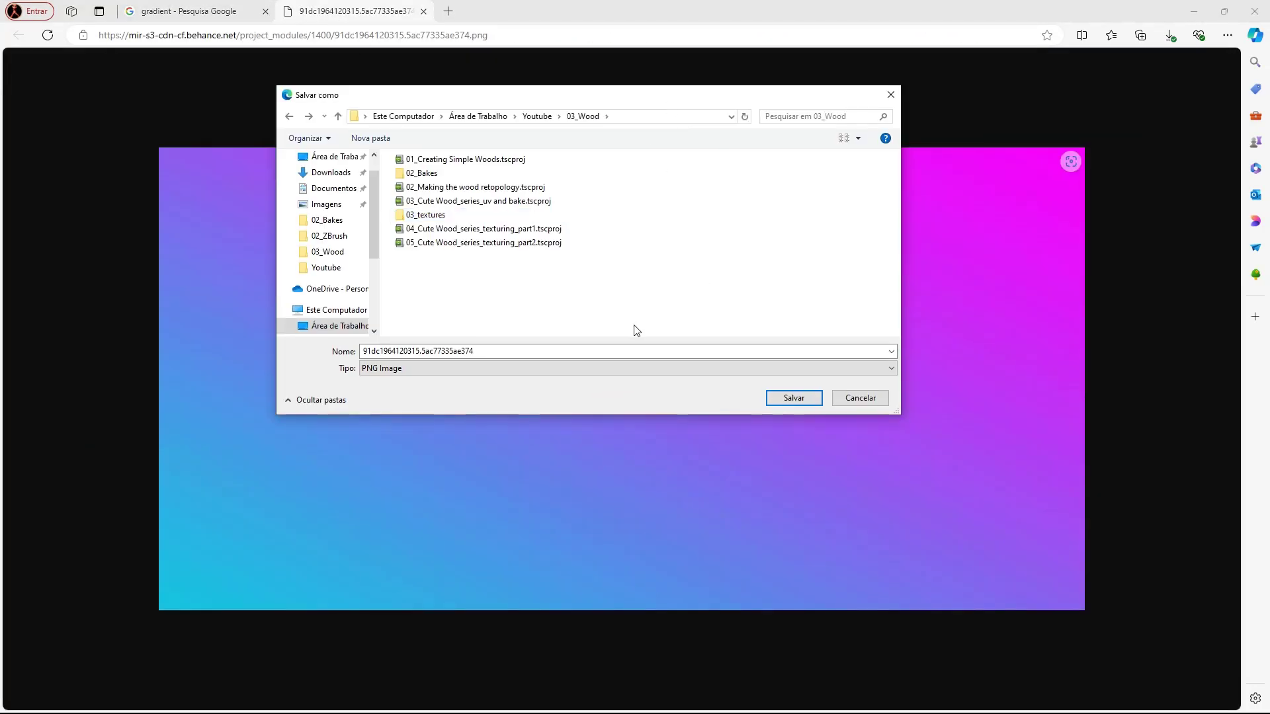
click(783, 396)
key(alt+Left)
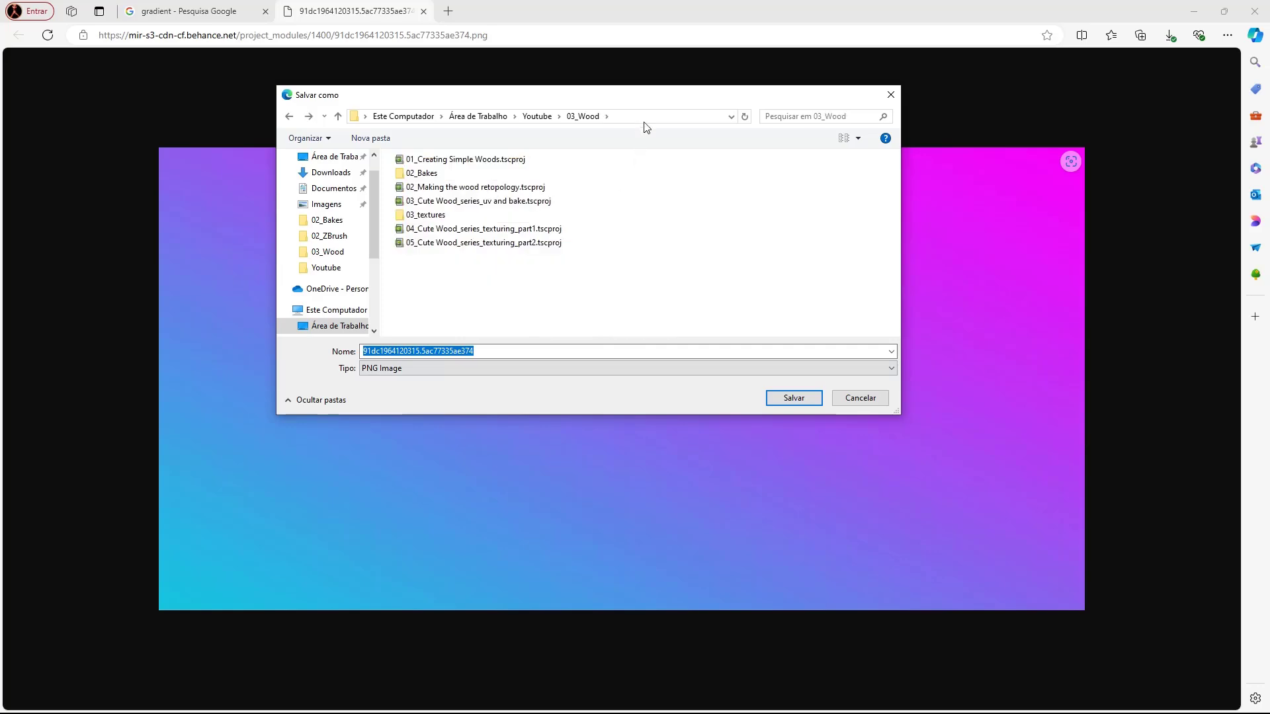
click(644, 118)
click(546, 301)
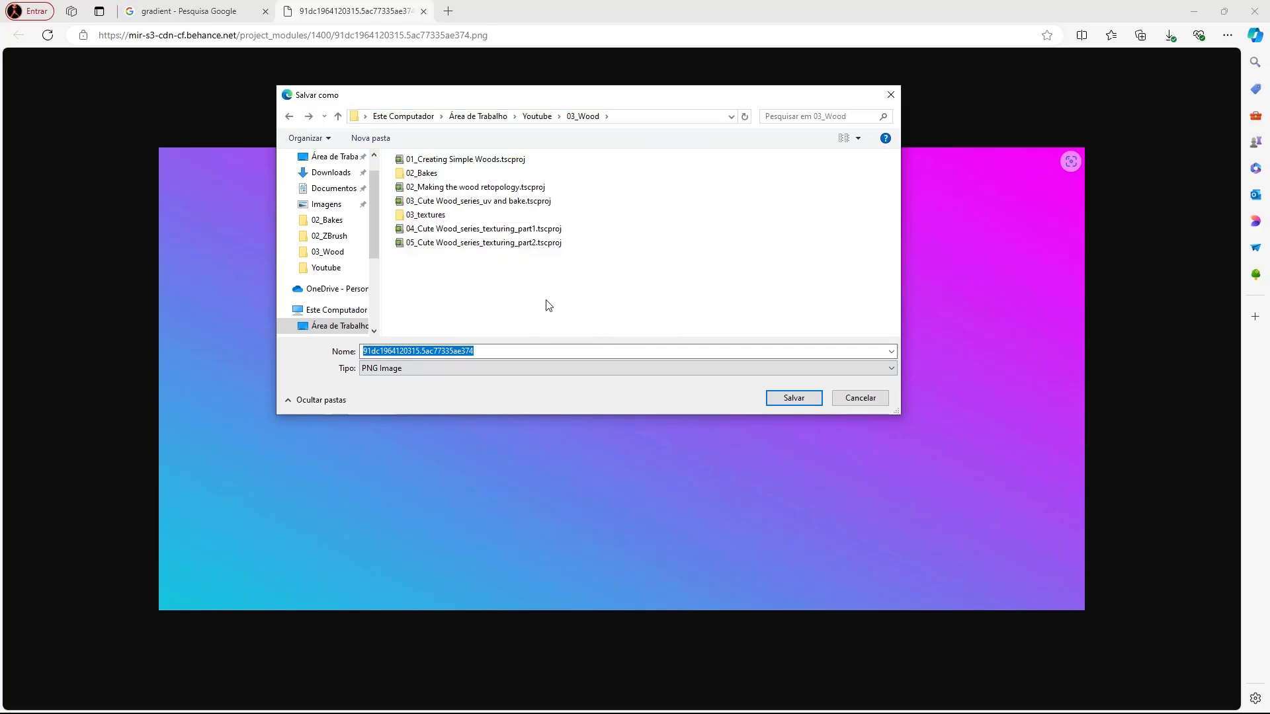
click(795, 399)
key(alt+Tab)
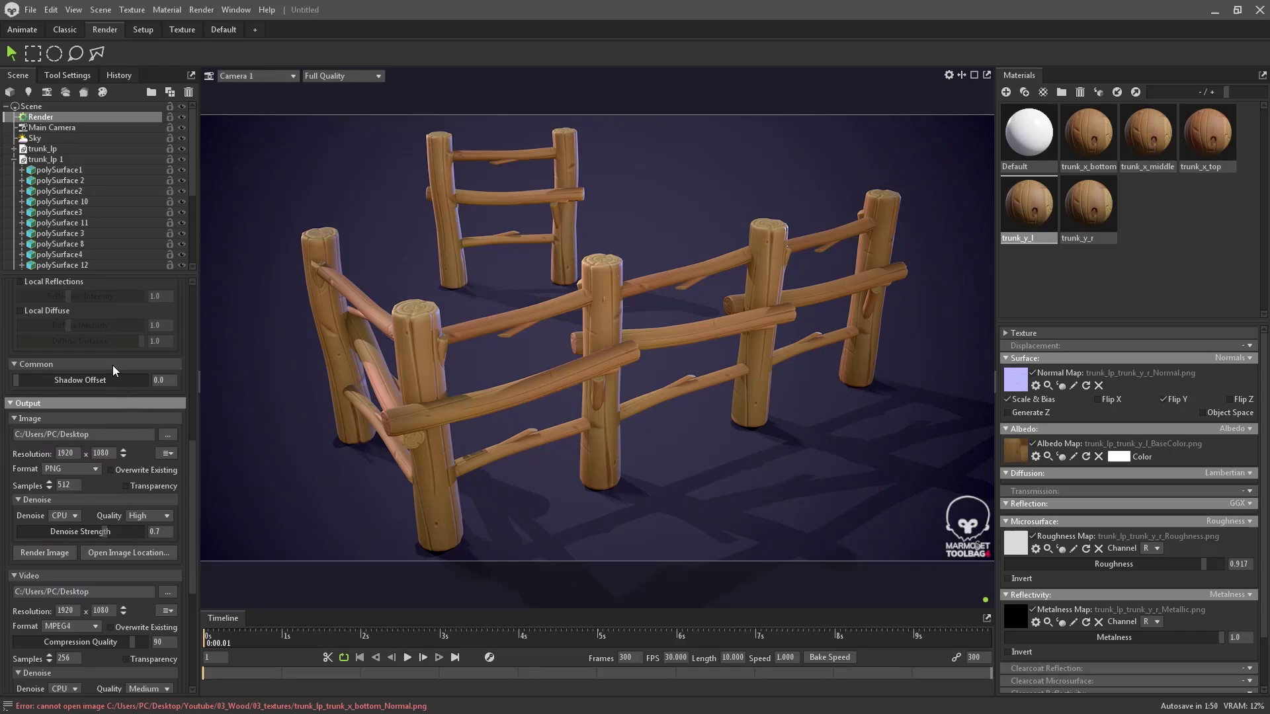
- Load the downloaded gradient PNG from 03_Wood into Backdrop 1's Image slot
click(74, 170)
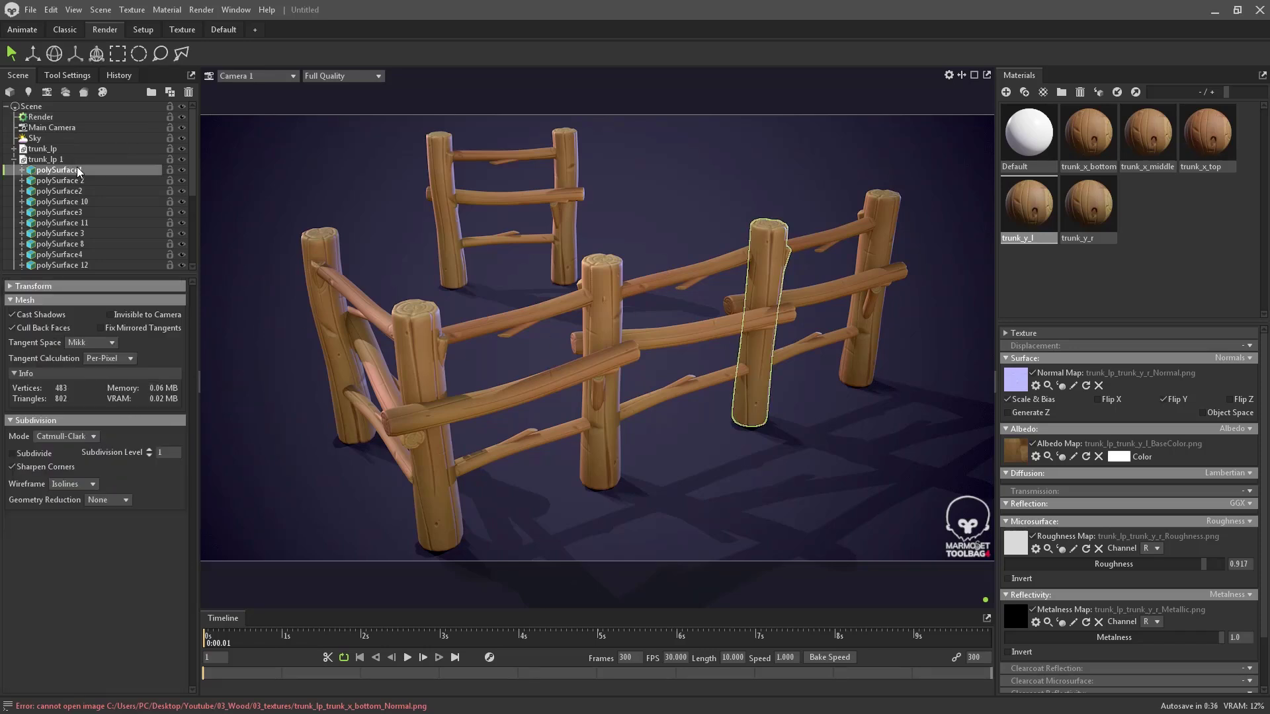
scroll(77, 172, down, 4)
click(75, 244)
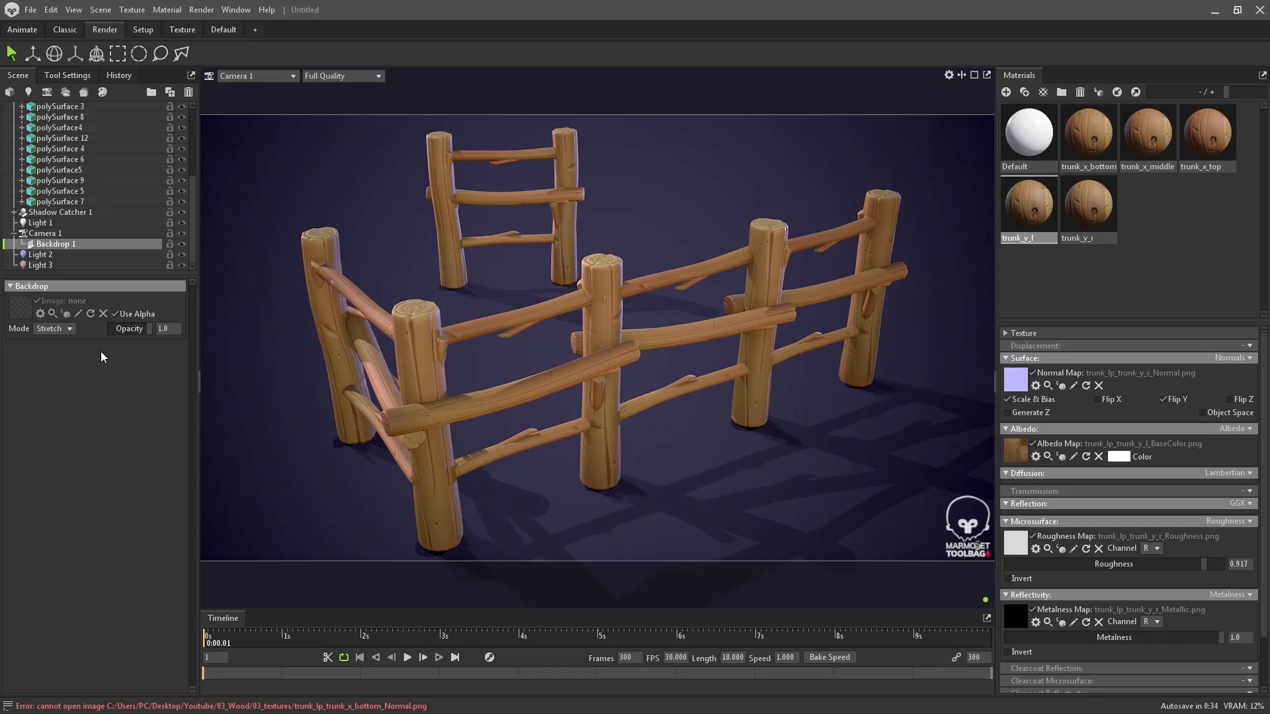
click(23, 312)
click(323, 33)
text(C:\Users\PC\Desktop\Youtube\03_Wood)
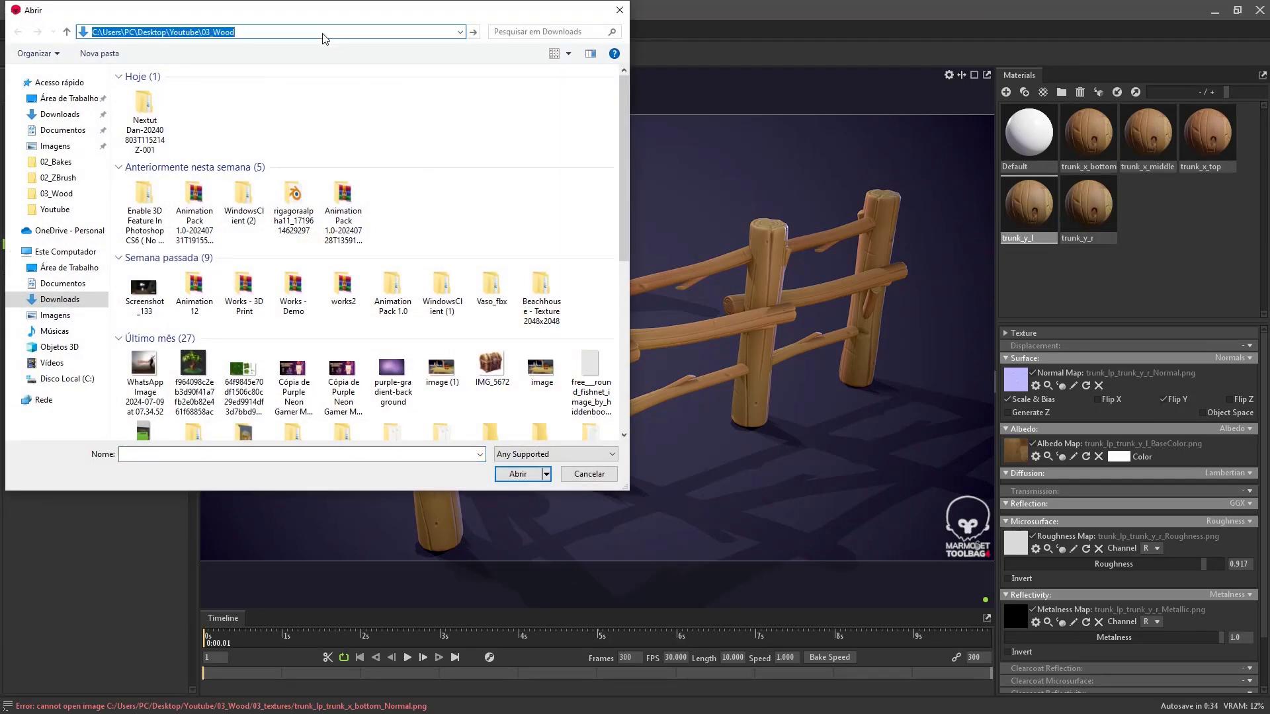
key(Return)
double_click(156, 192)
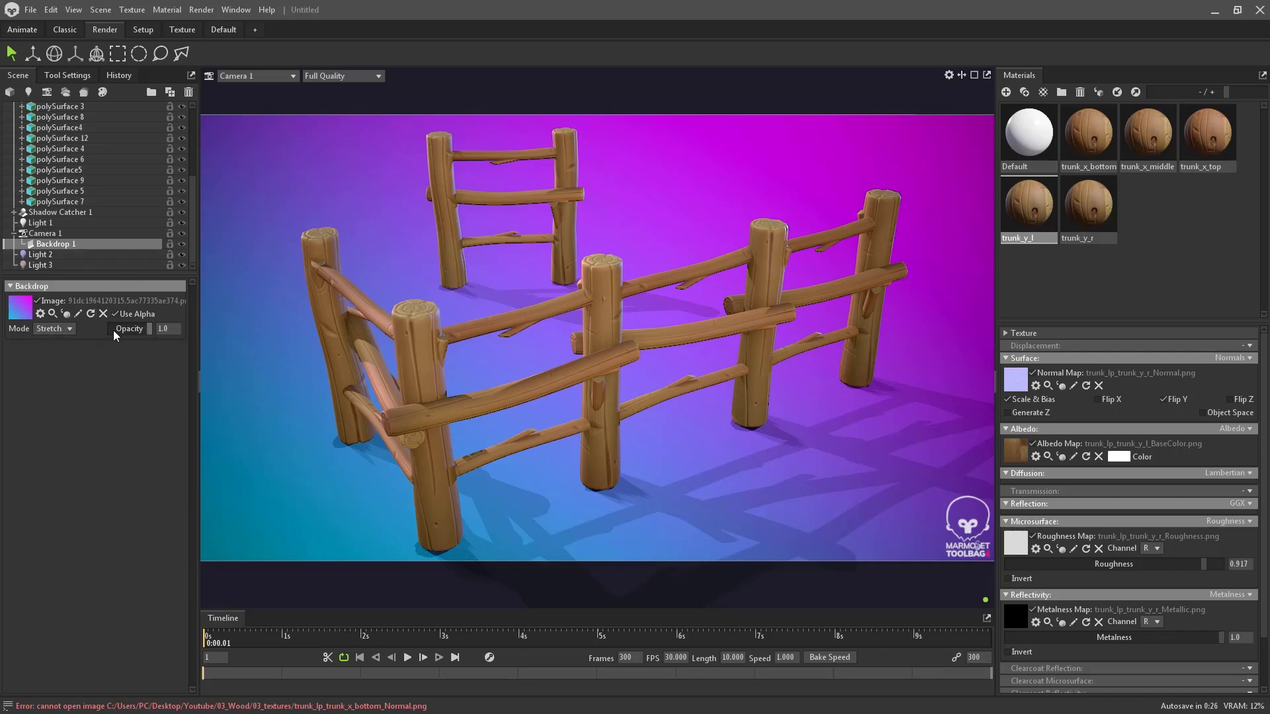
- Set the backdrop image Opacity to 0.02
drag(144, 328, 112, 331)
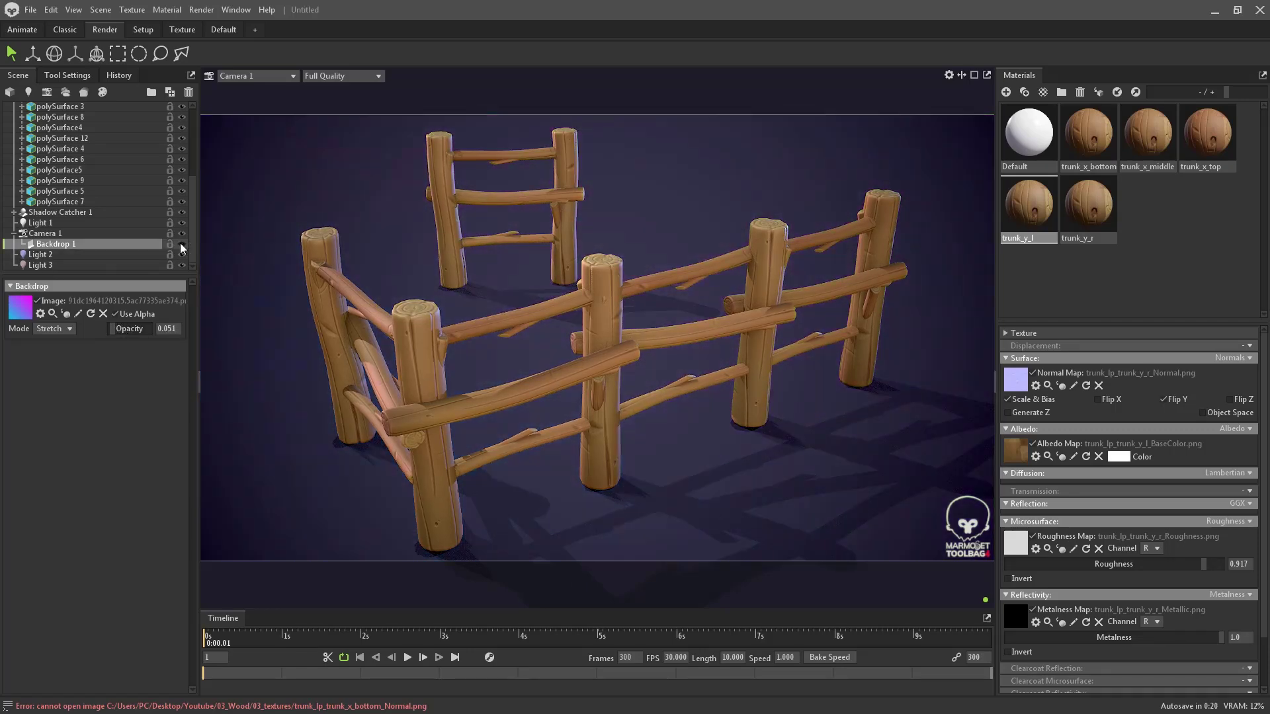
click(165, 328)
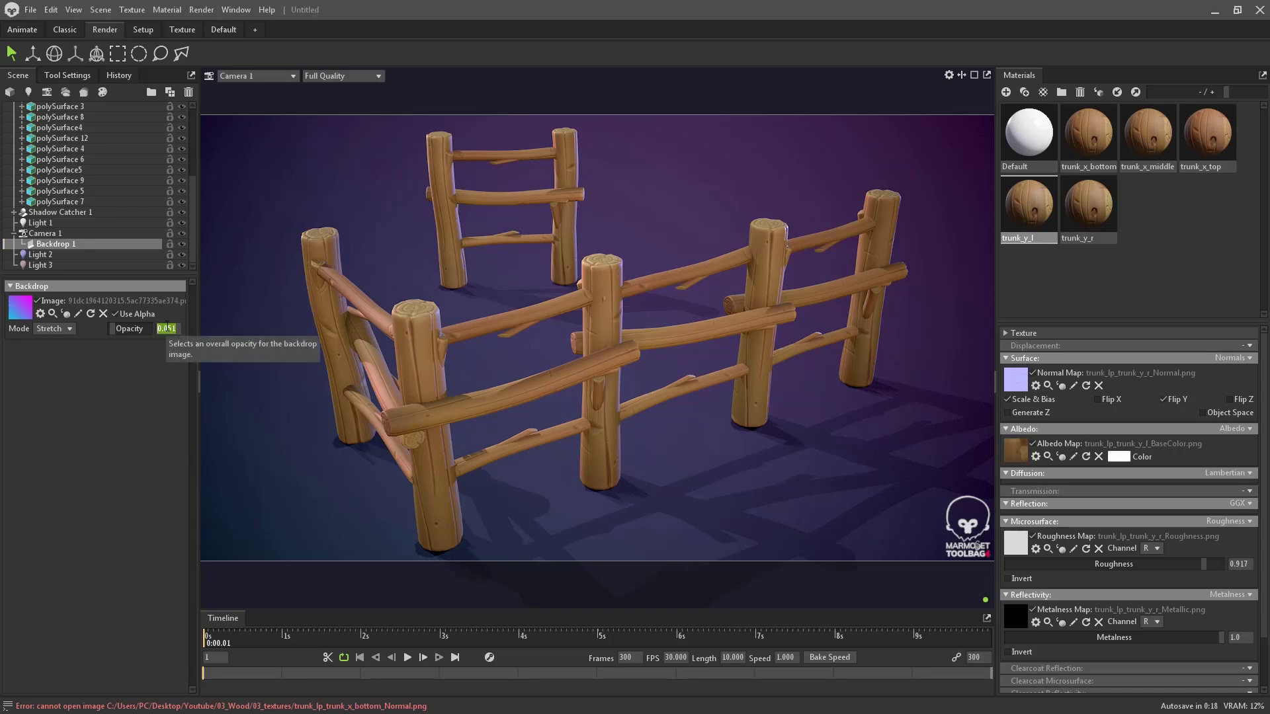
text(0.02)
key(Return)
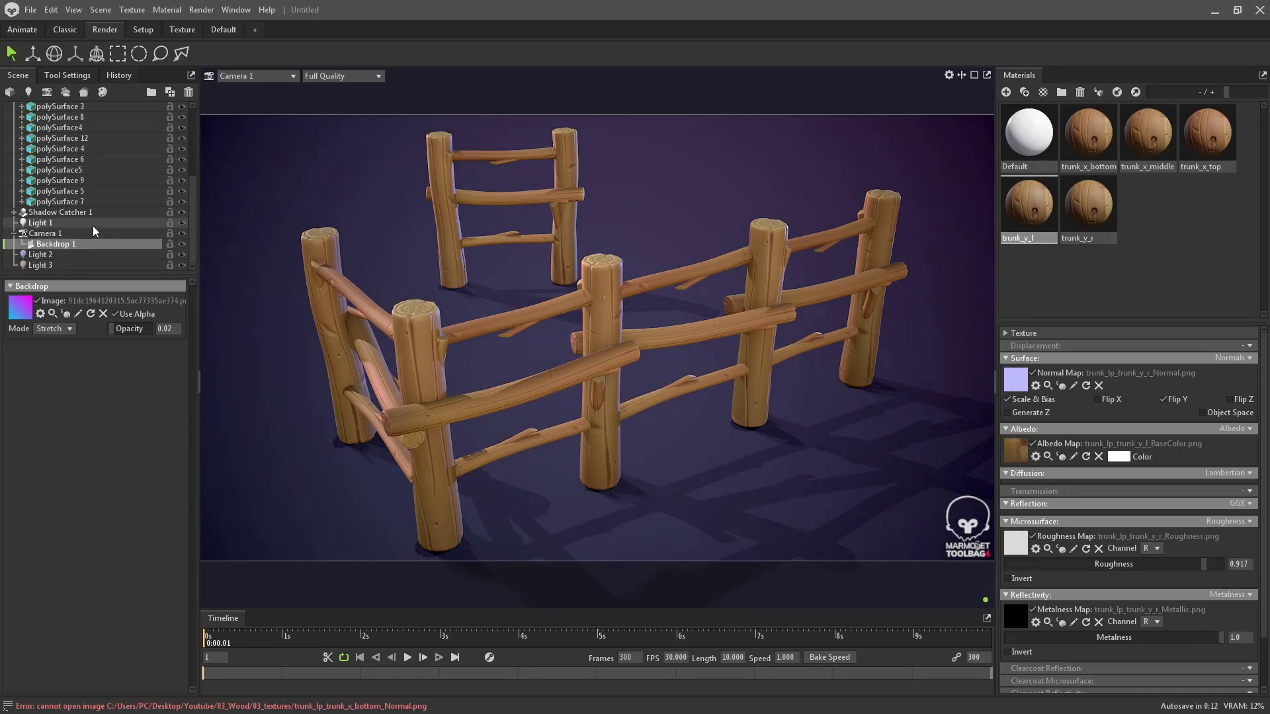
- Strengthen Camera 1's vignette to about 1.047 and raise sharpen to about 0.496
scroll(93, 225, up, 4)
scroll(63, 212, down, 4)
click(60, 233)
scroll(114, 516, down, 5)
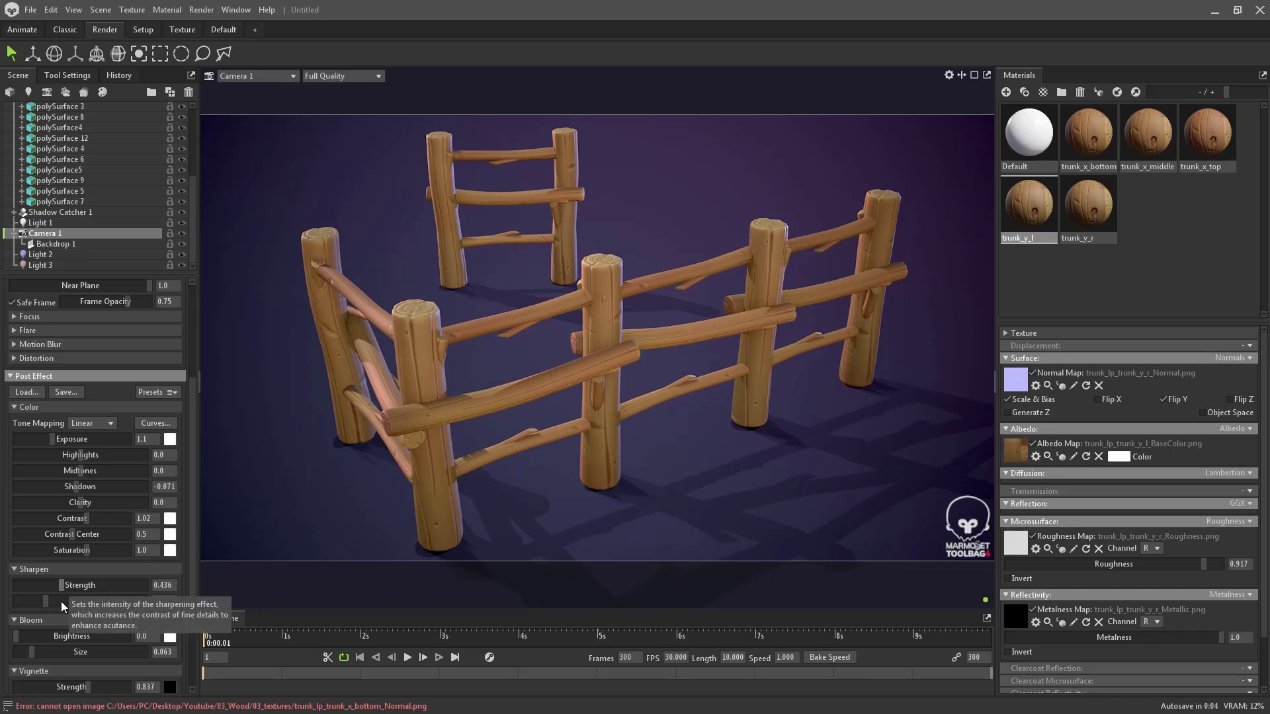
scroll(49, 630, down, 2)
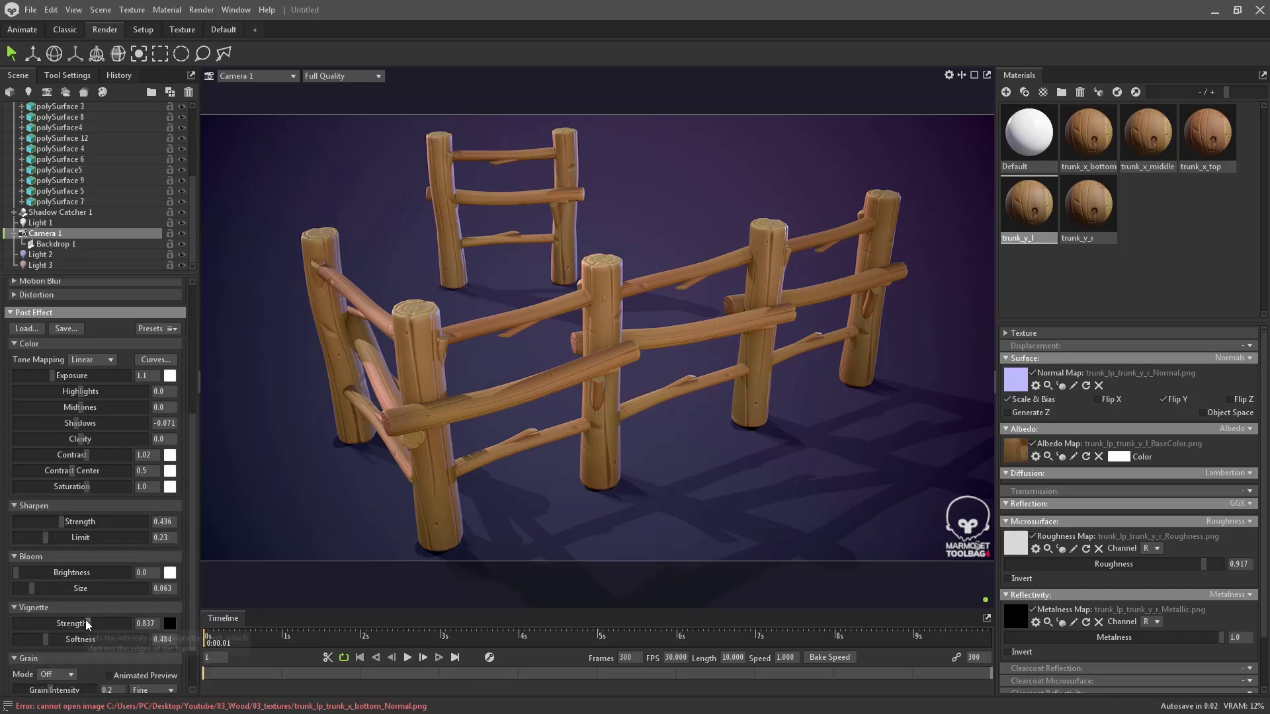
mouse_move(86, 623)
mouse_down()
mouse_move(104, 623)
mouse_move(69, 639)
mouse_up()
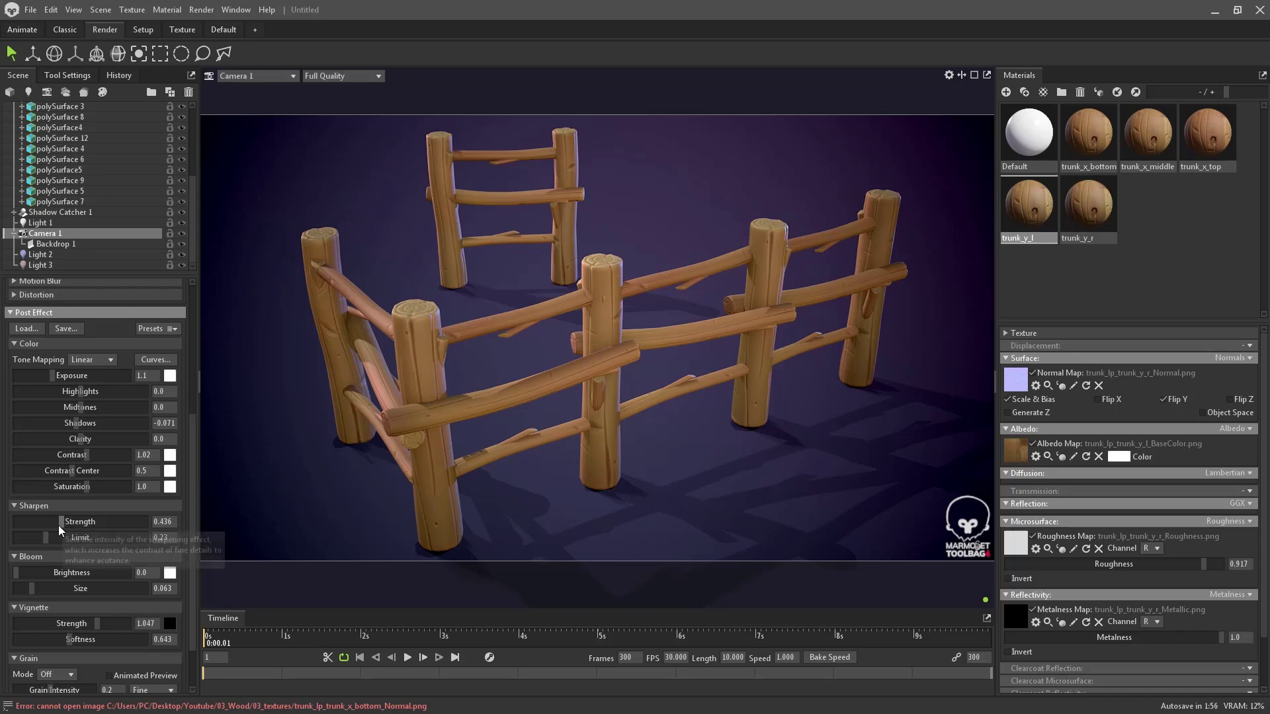
drag(59, 524, 63, 522)
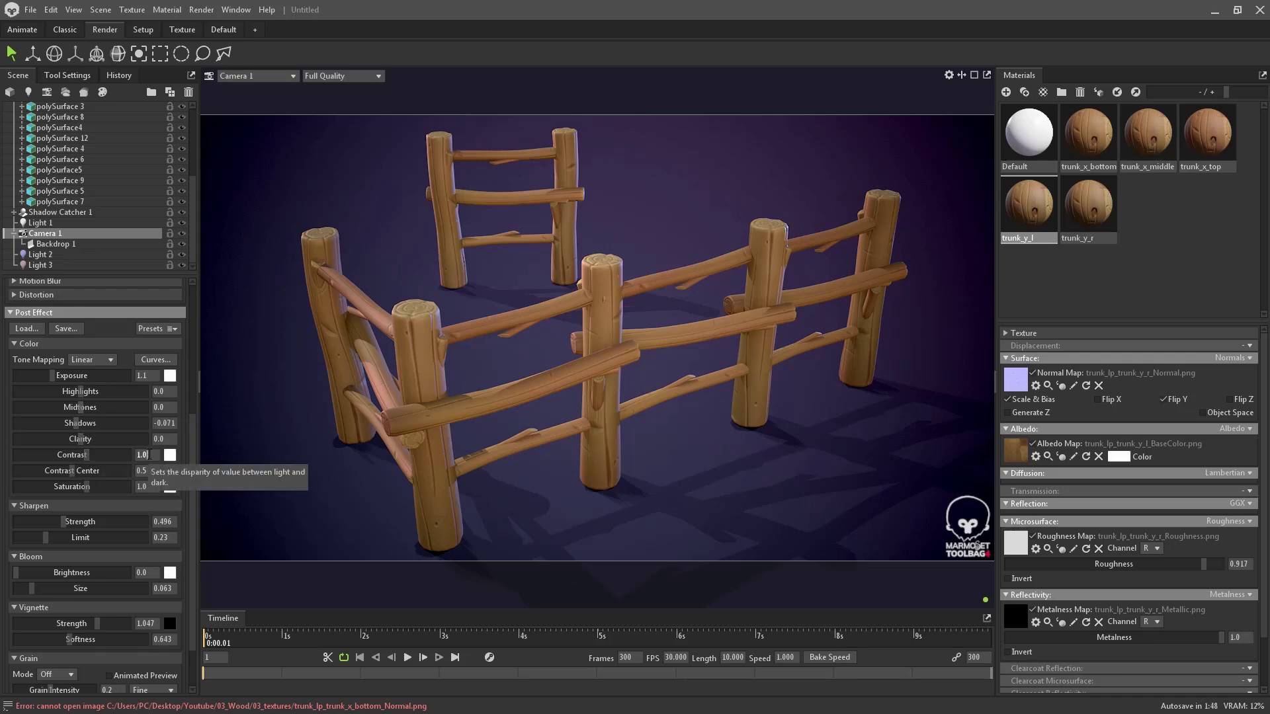
- Set Camera 1's Contrast to 1.025
drag(149, 455, 151, 455)
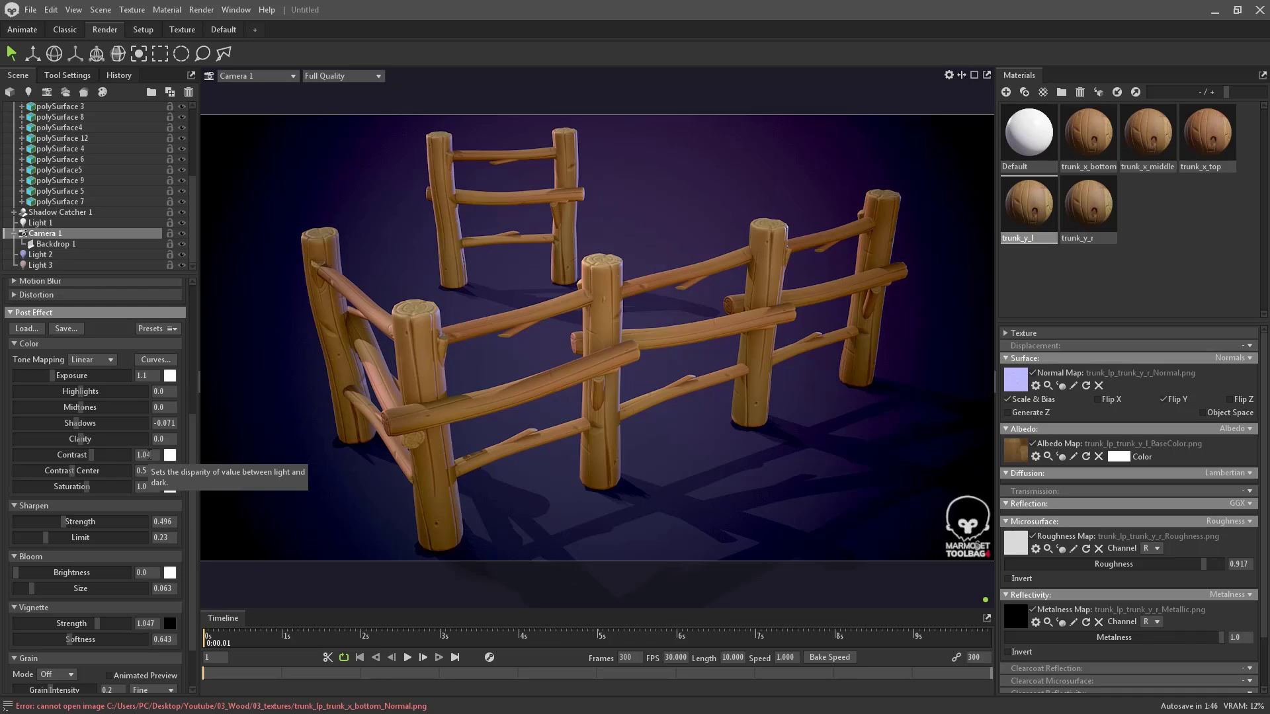
key(Return)
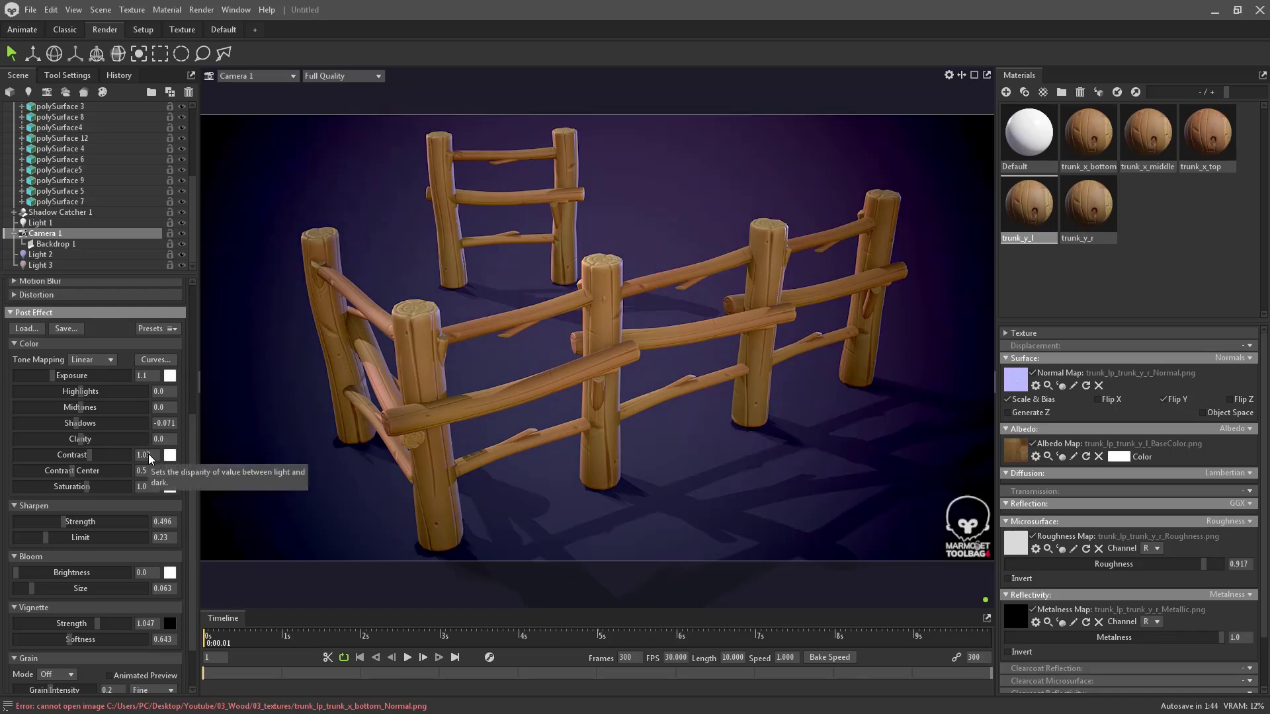
click(148, 454)
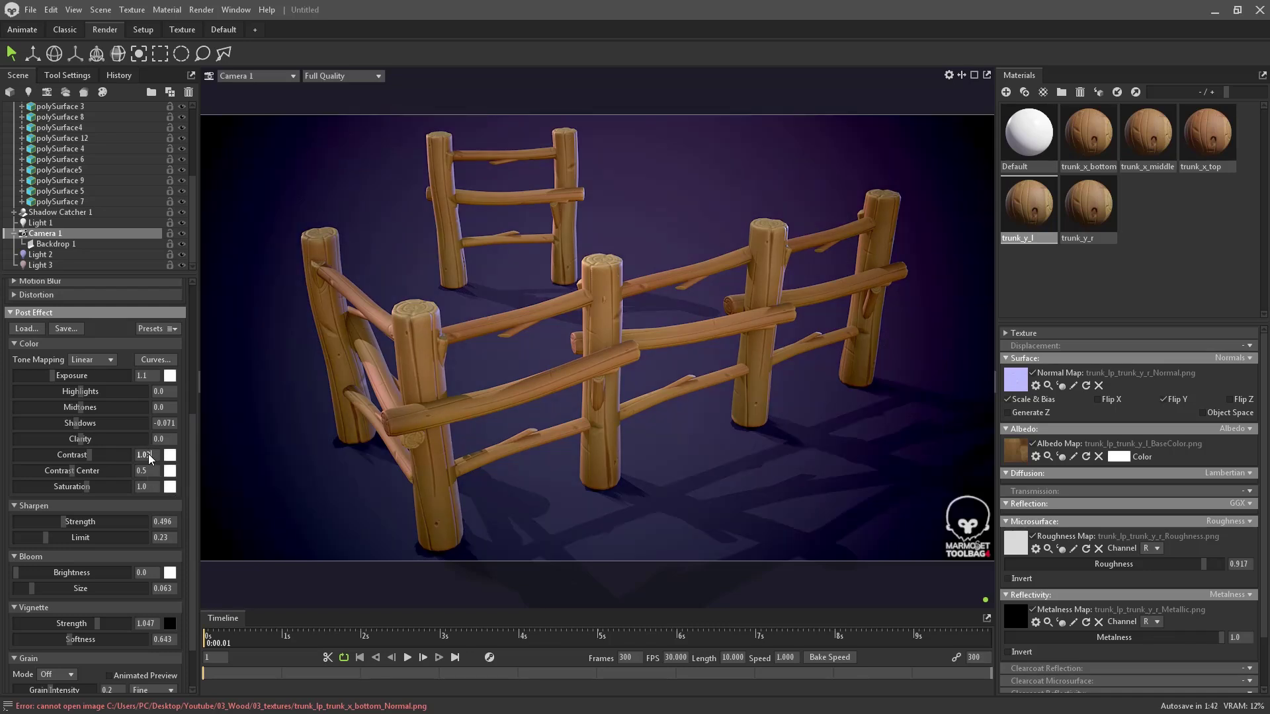
key(BackSpace)
text(2)
key(Return)
scroll(132, 318, up, 6)
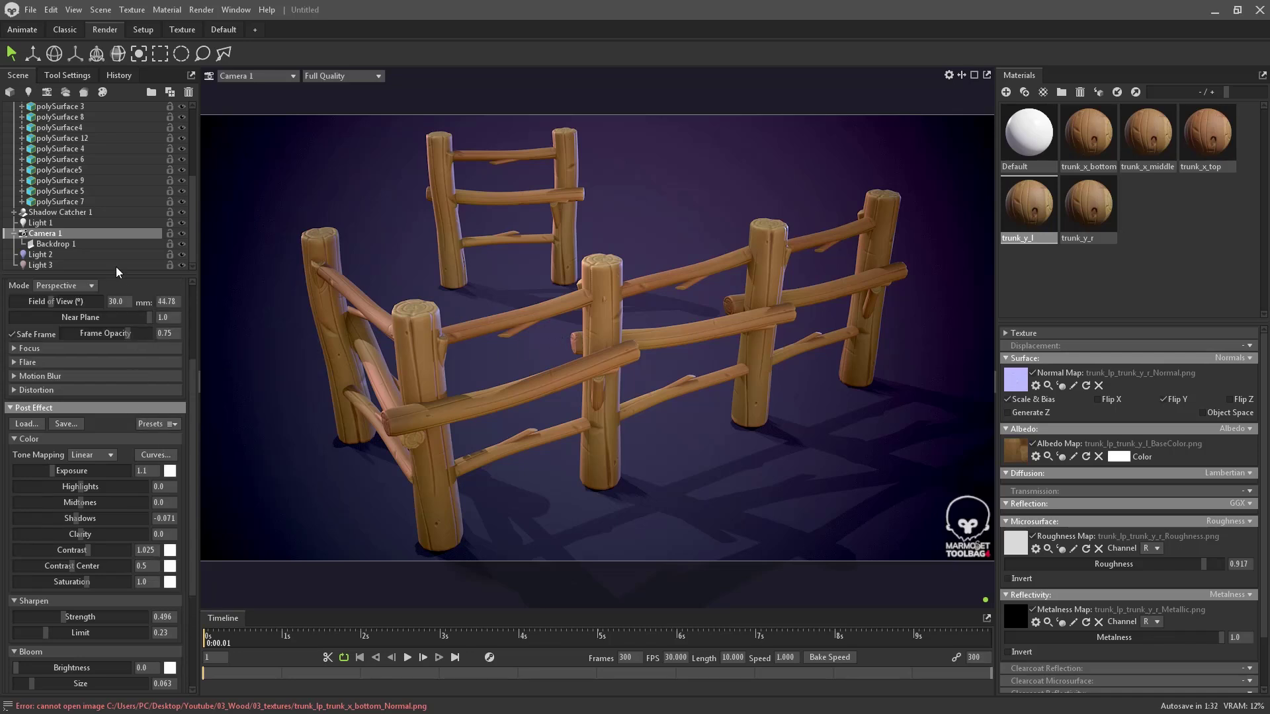
click(270, 78)
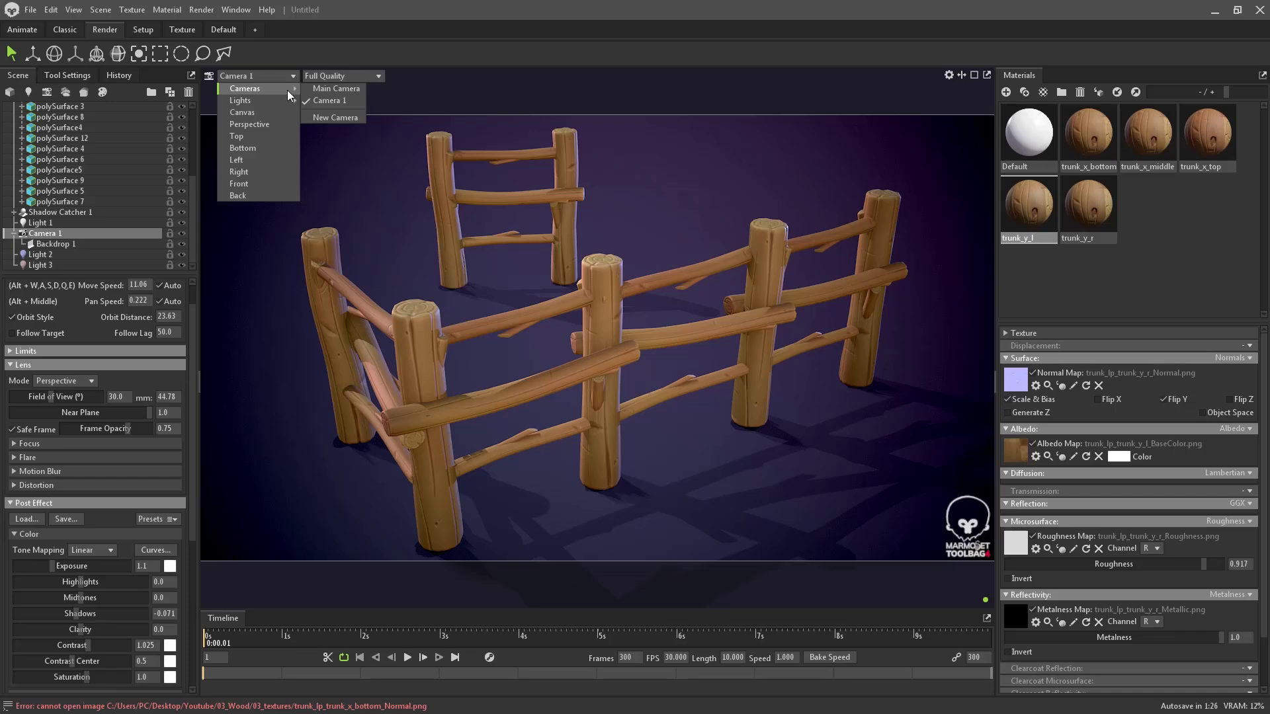
click(320, 90)
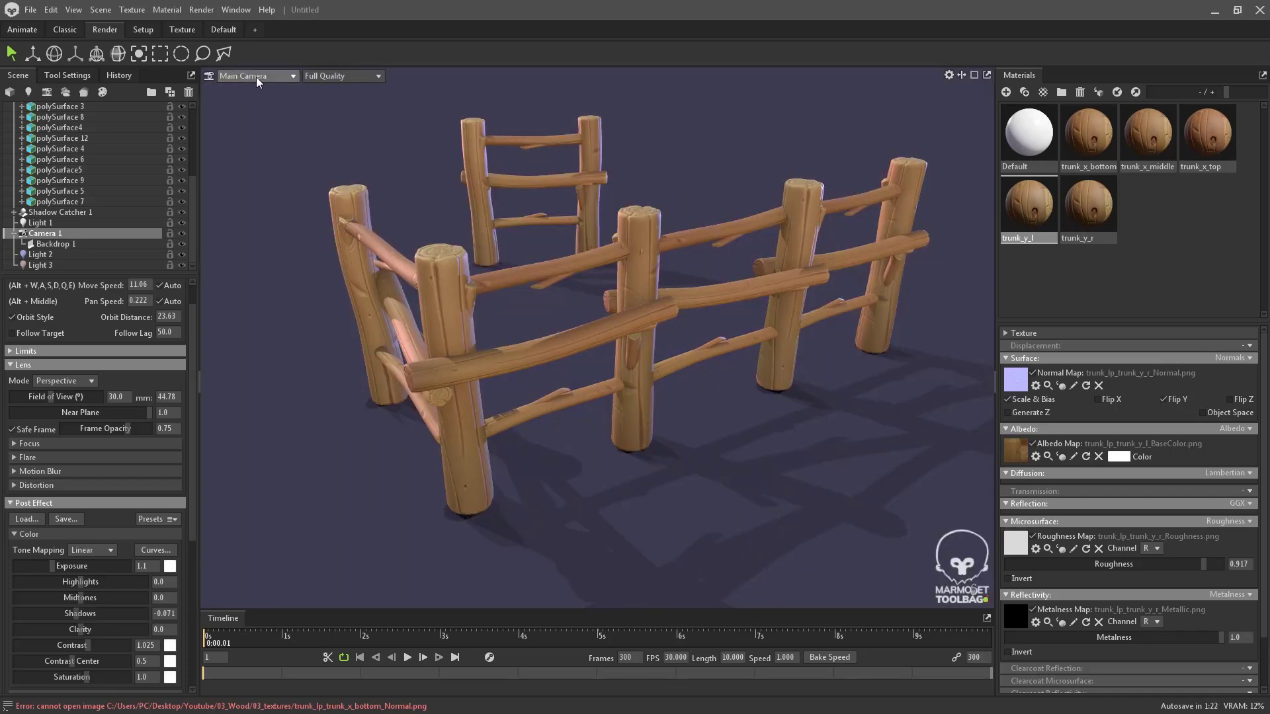
click(256, 77)
click(324, 102)
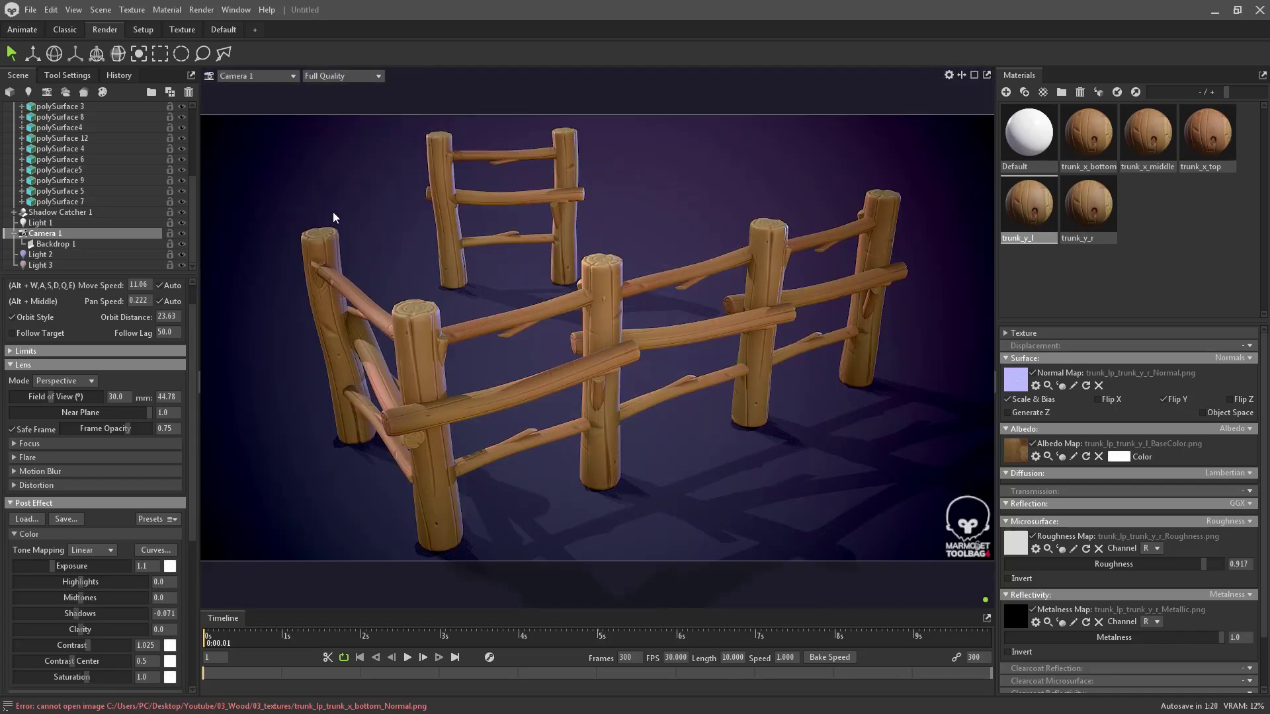
scroll(80, 176, up, 5)
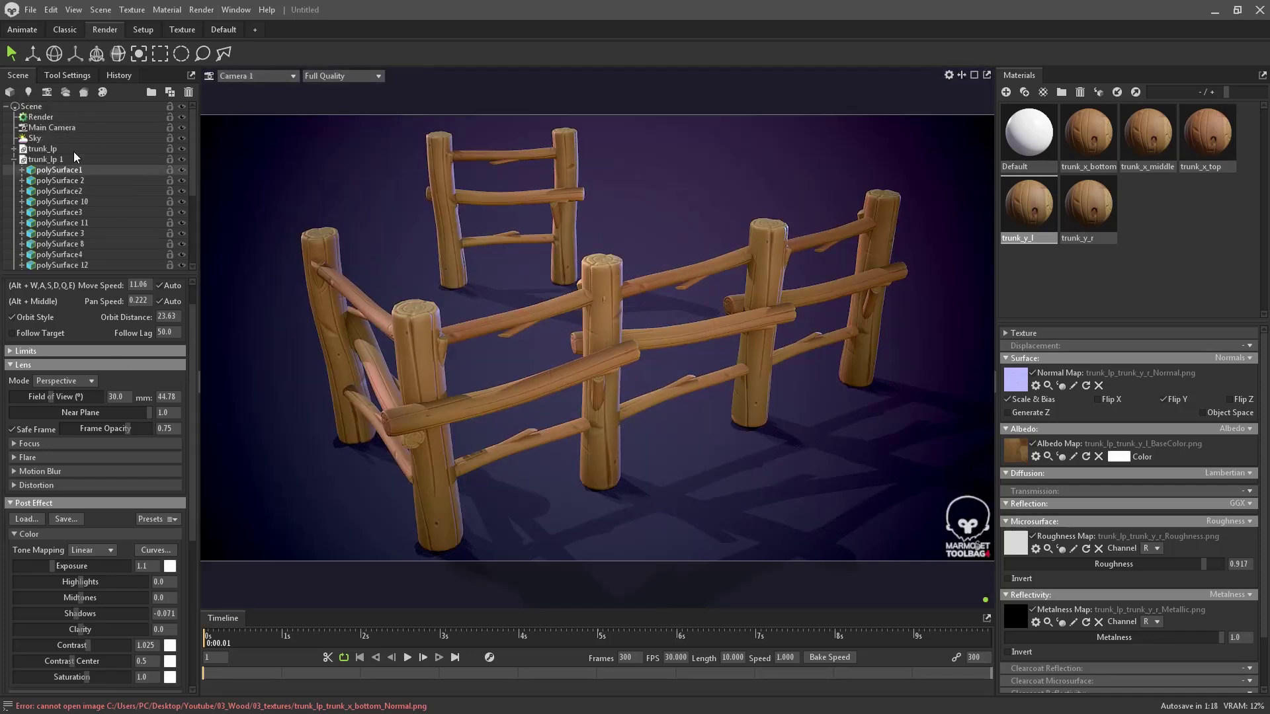
click(62, 129)
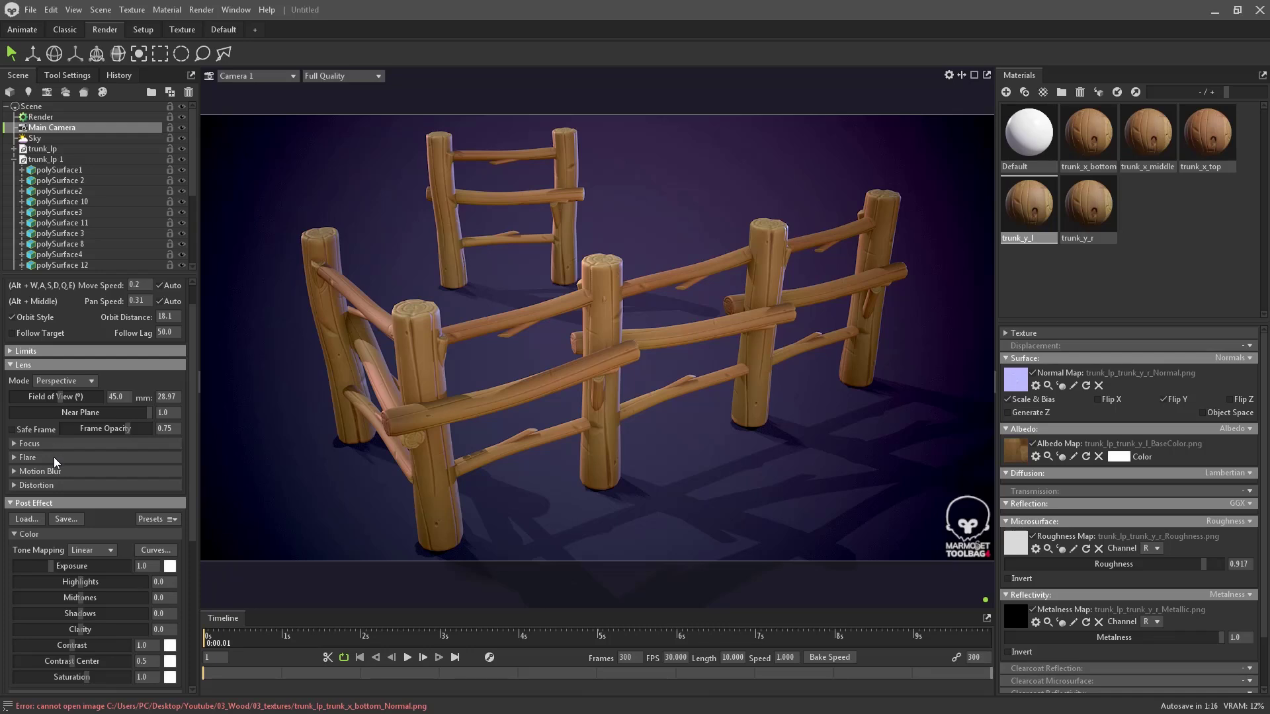
scroll(53, 458, down, 1)
scroll(53, 458, up, 1)
click(44, 431)
click(264, 76)
mouse_move(279, 93)
click(333, 92)
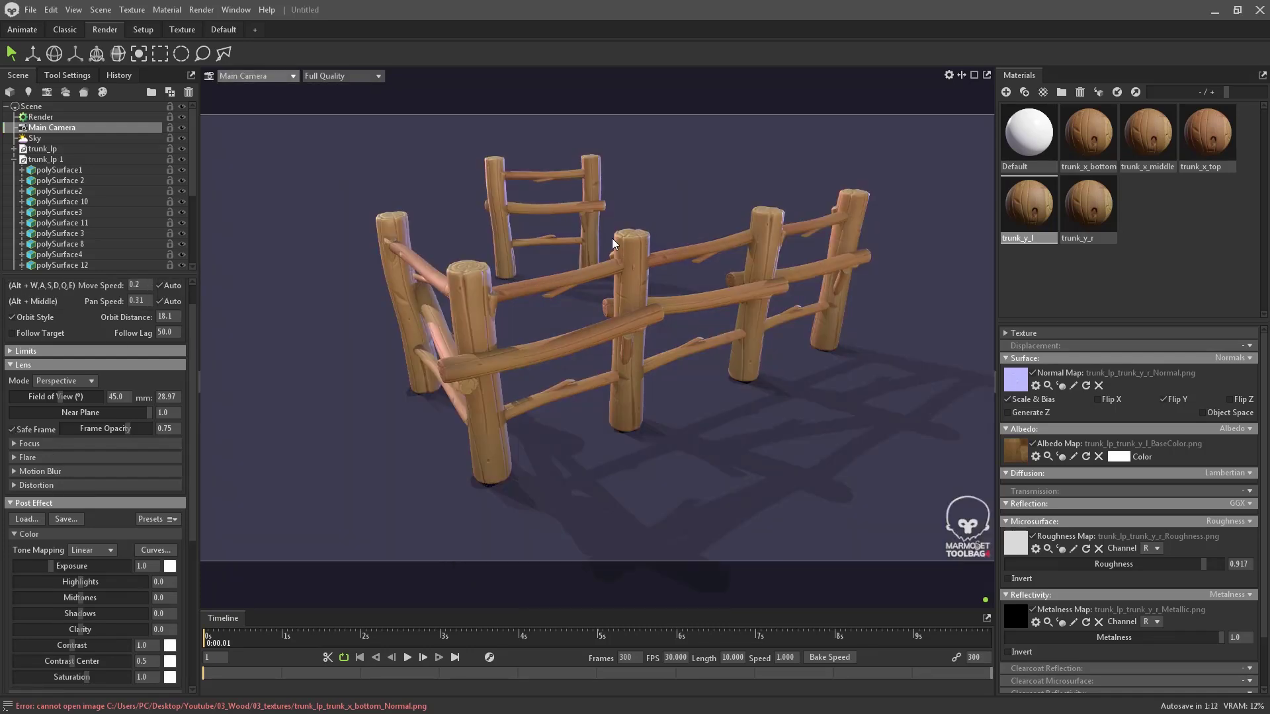
drag(561, 379, 622, 395)
scroll(622, 403, up, 1)
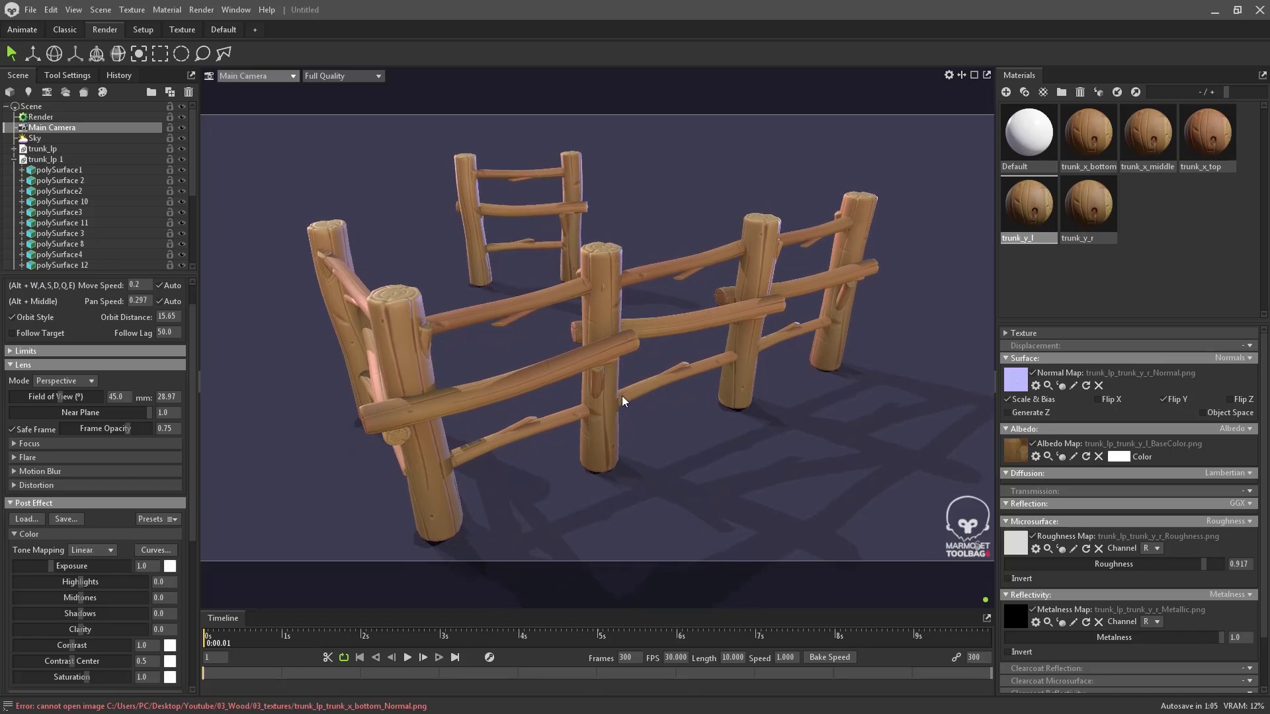
click(288, 78)
click(332, 104)
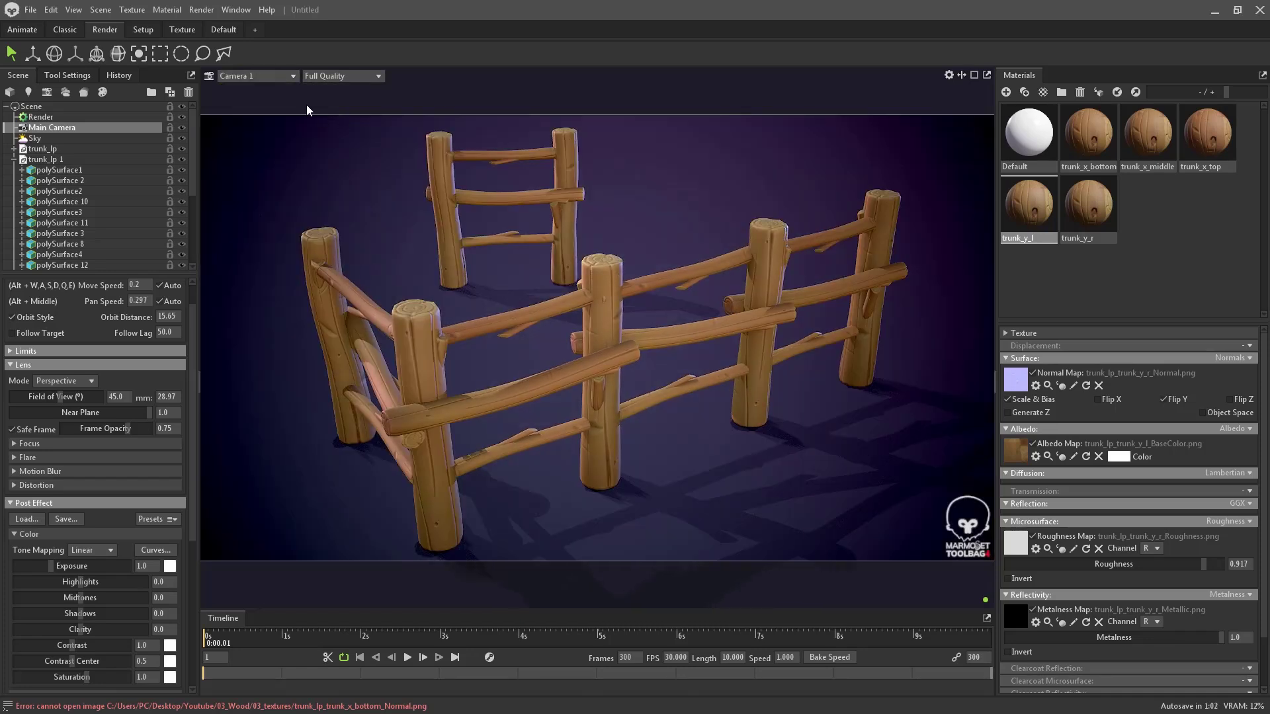
click(281, 74)
click(340, 90)
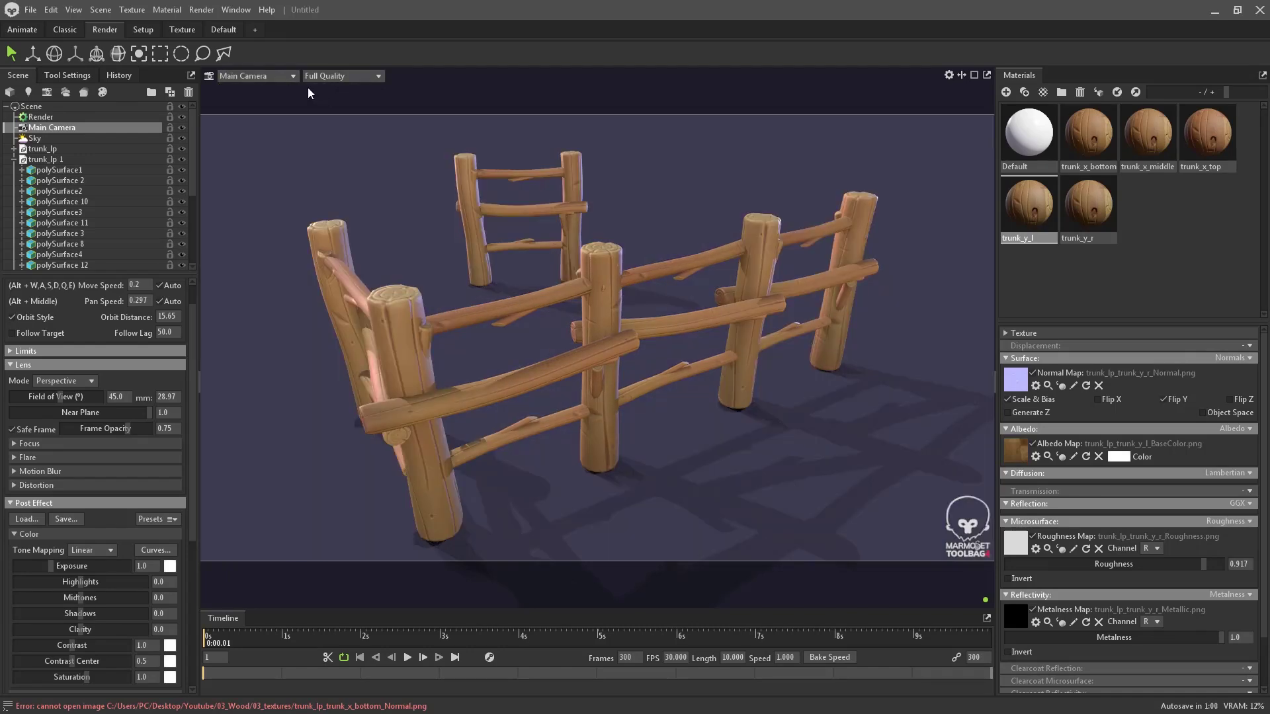
click(258, 79)
mouse_move(295, 85)
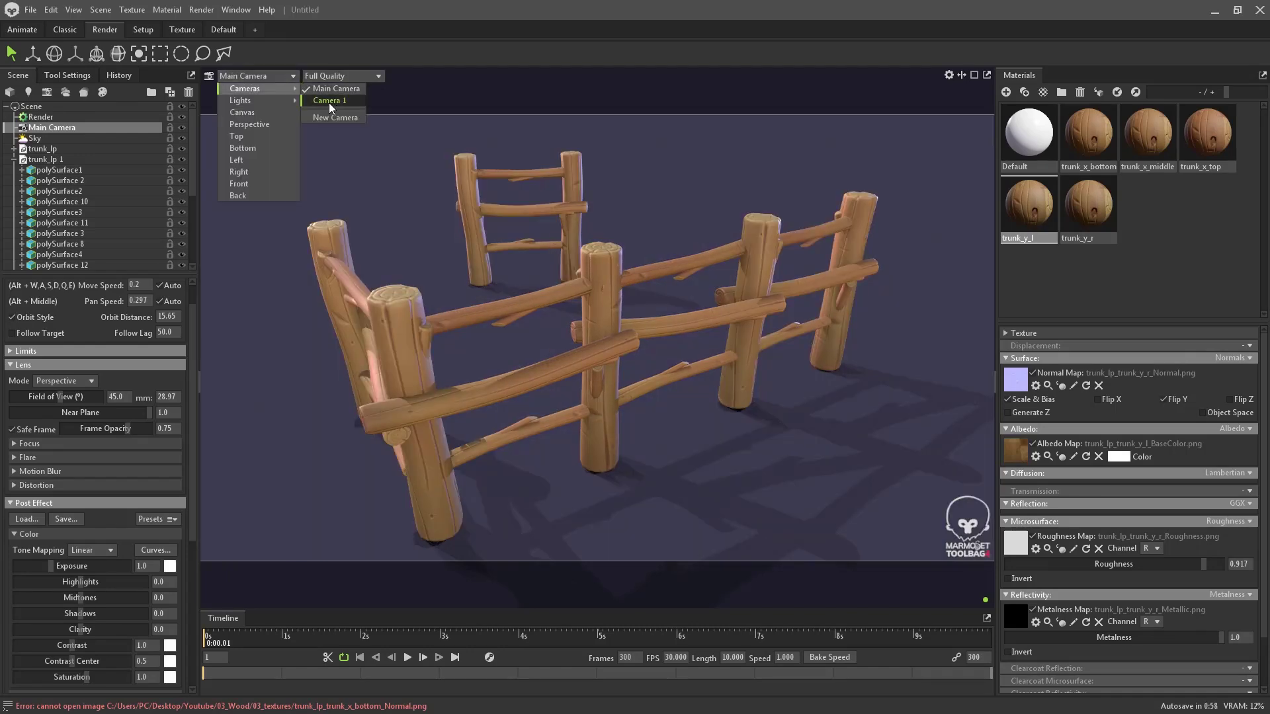
click(332, 103)
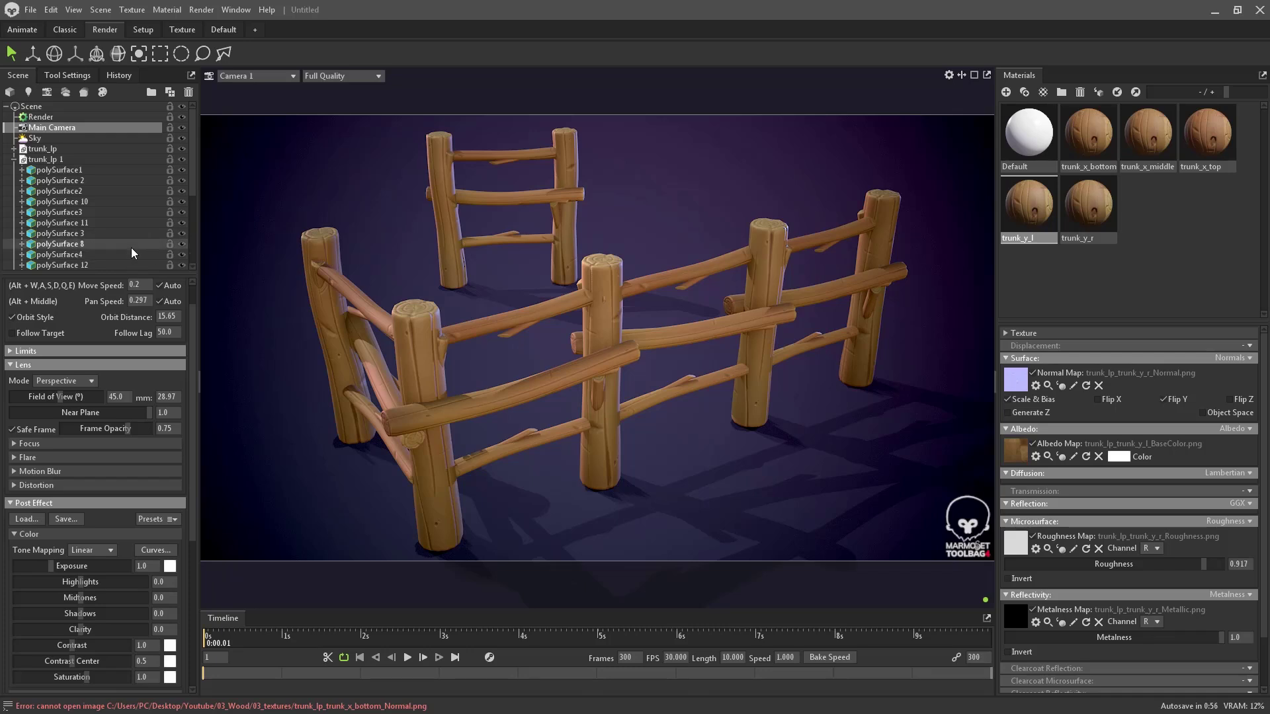
click(261, 78)
mouse_move(262, 86)
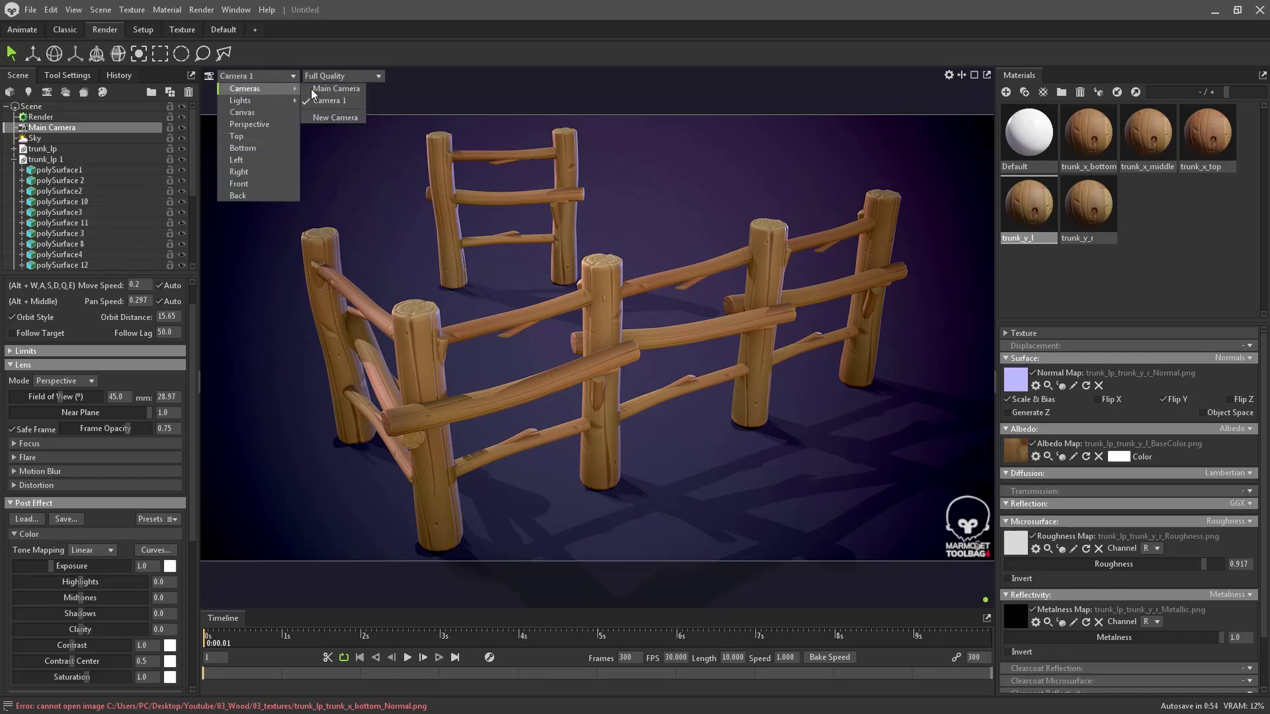
click(315, 90)
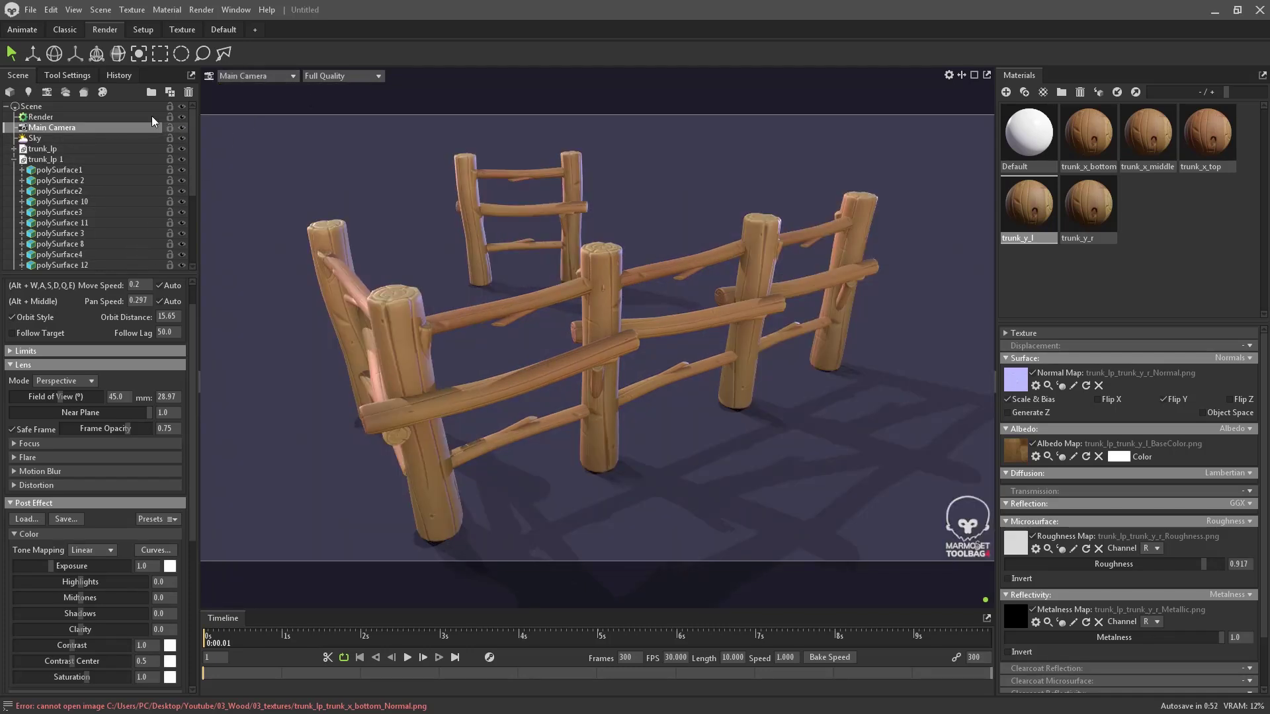
click(229, 74)
mouse_move(265, 90)
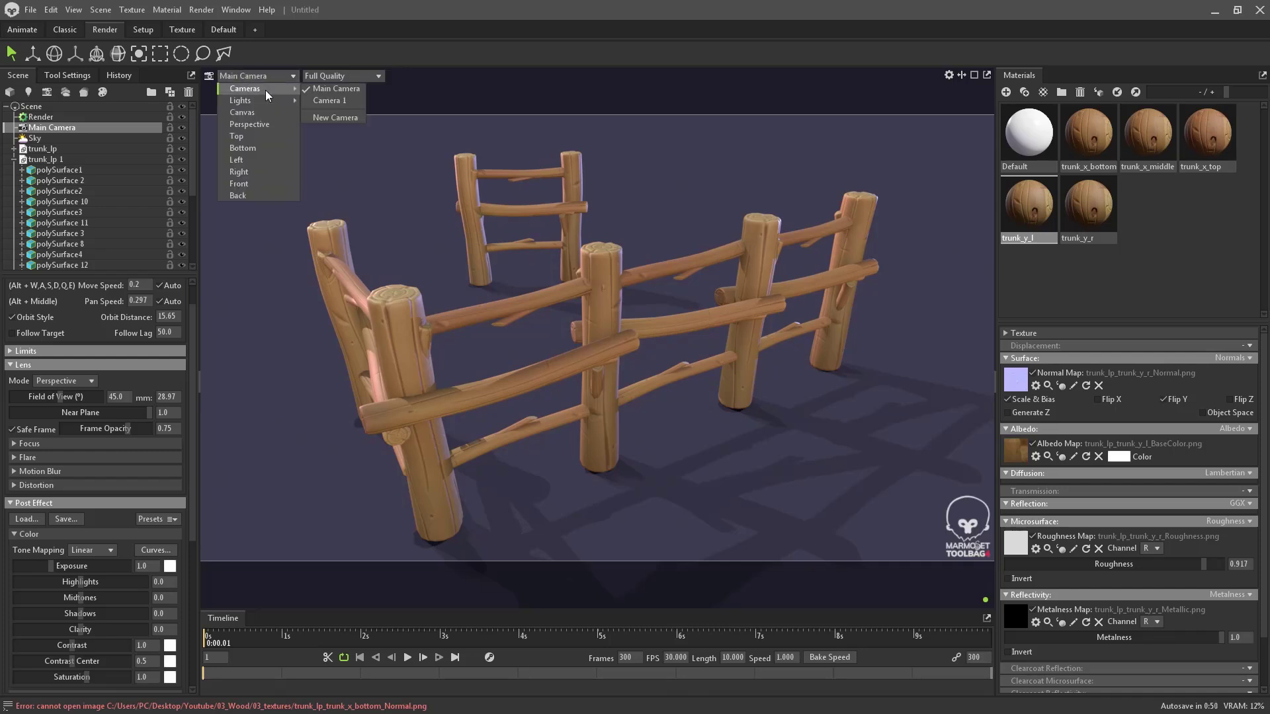
click(318, 100)
scroll(97, 229, down, 4)
click(91, 233)
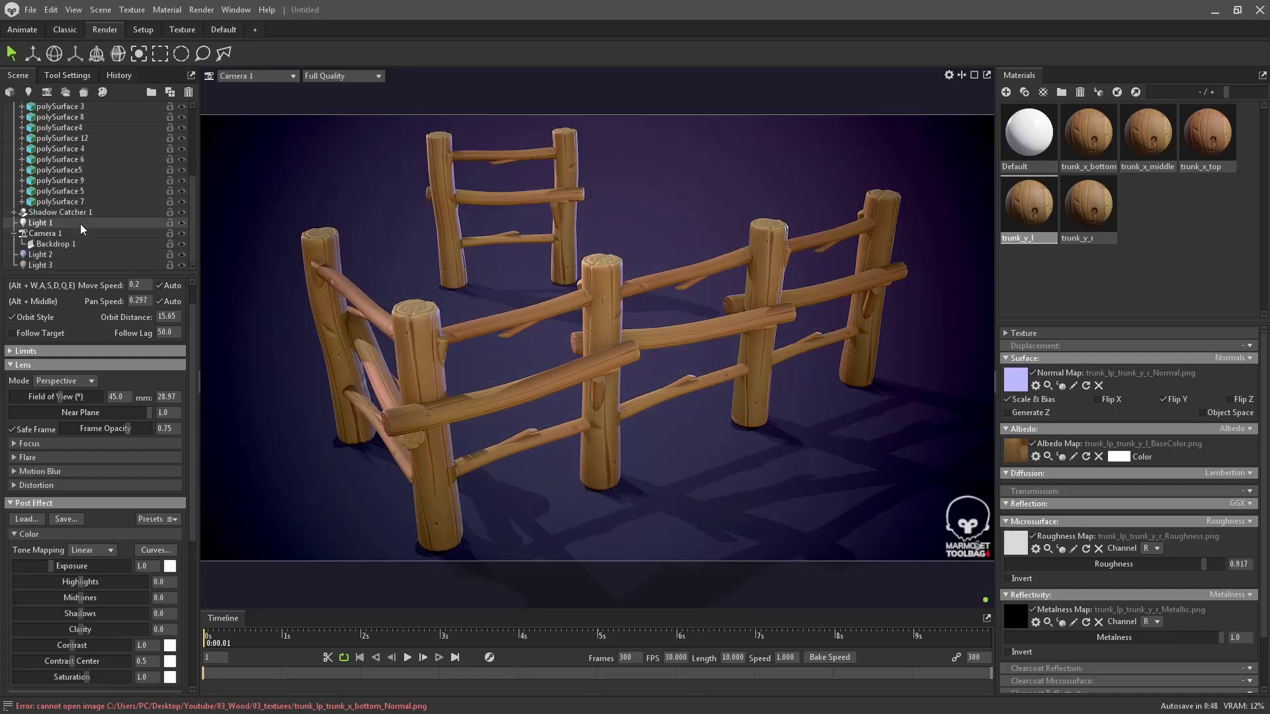
click(118, 397)
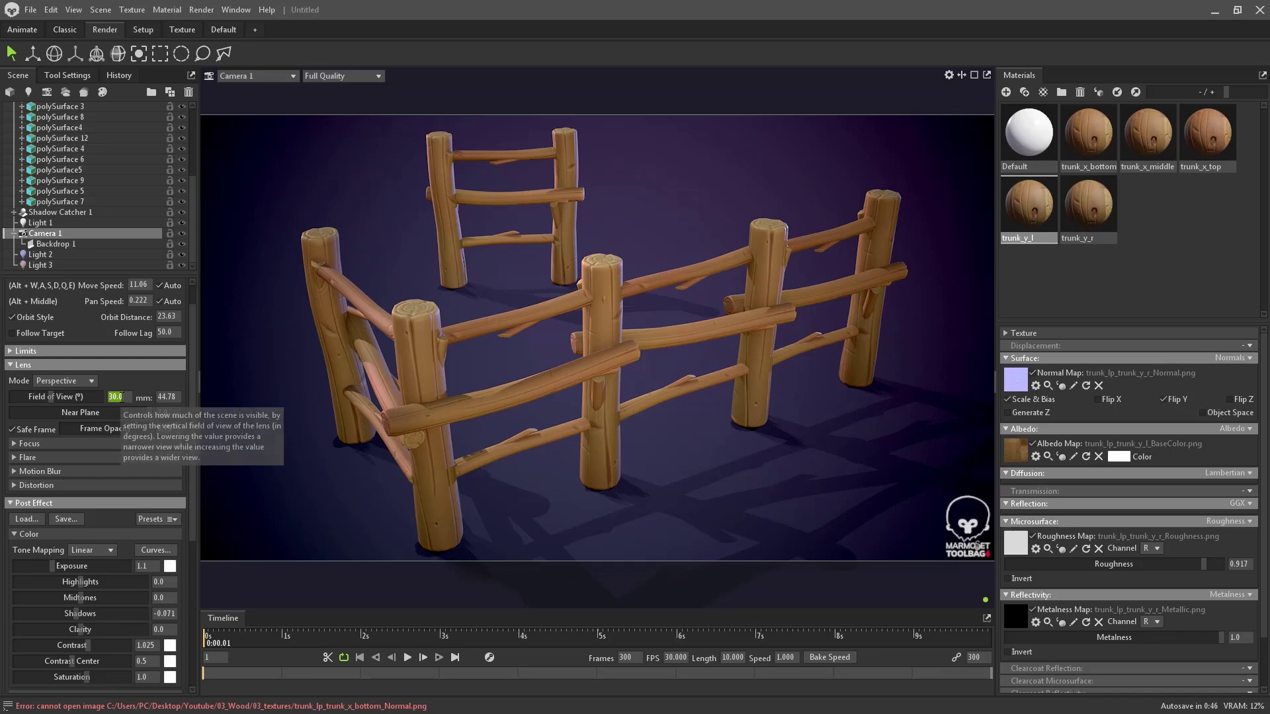
- Set Camera 1's field of view to 35 and reframe it closer on the fence
text(35)
key(Return)
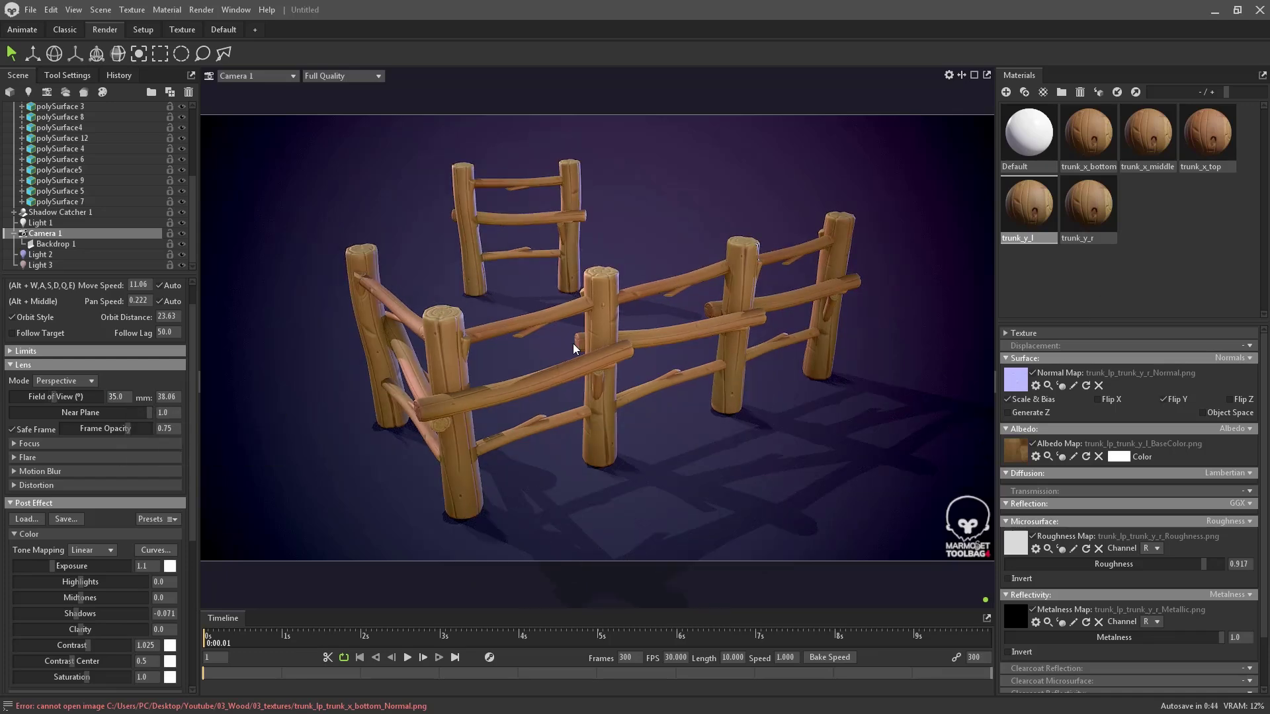
alt+middle_drag(573, 343, 557, 332)
alt+right_drag(585, 371, 582, 389)
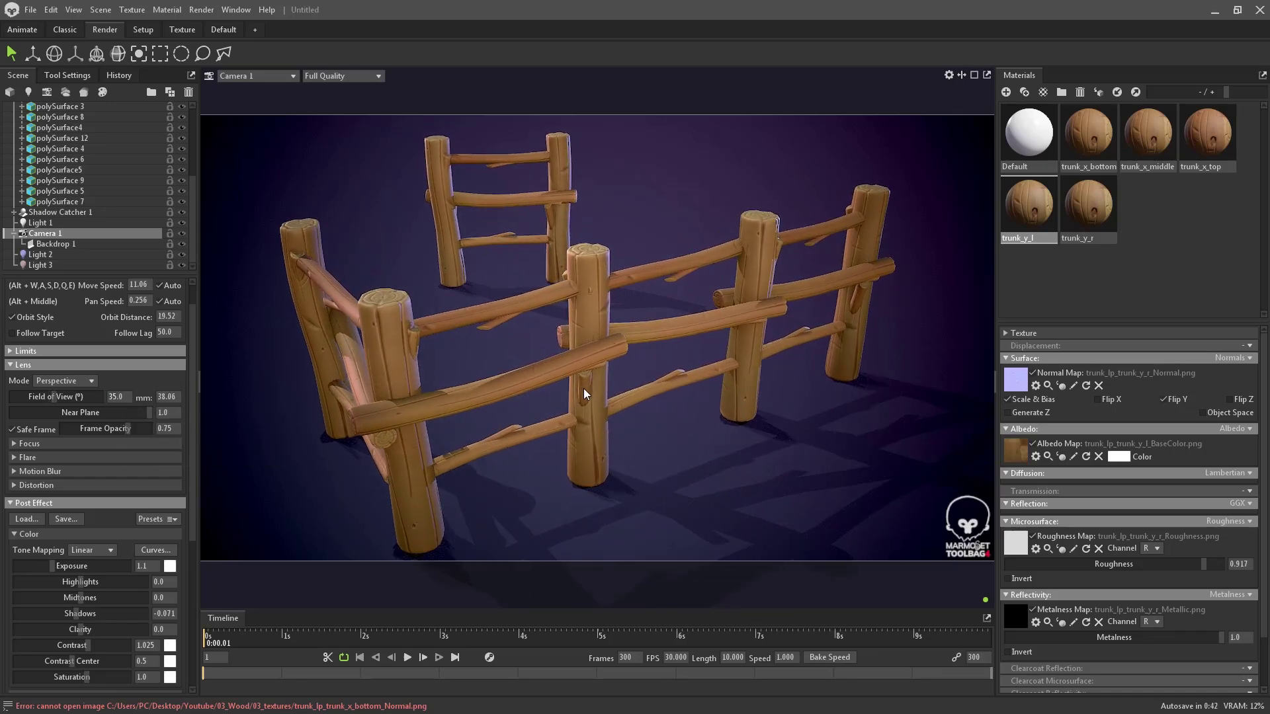
alt+drag(583, 389, 592, 388)
alt+right_drag(595, 391, 592, 392)
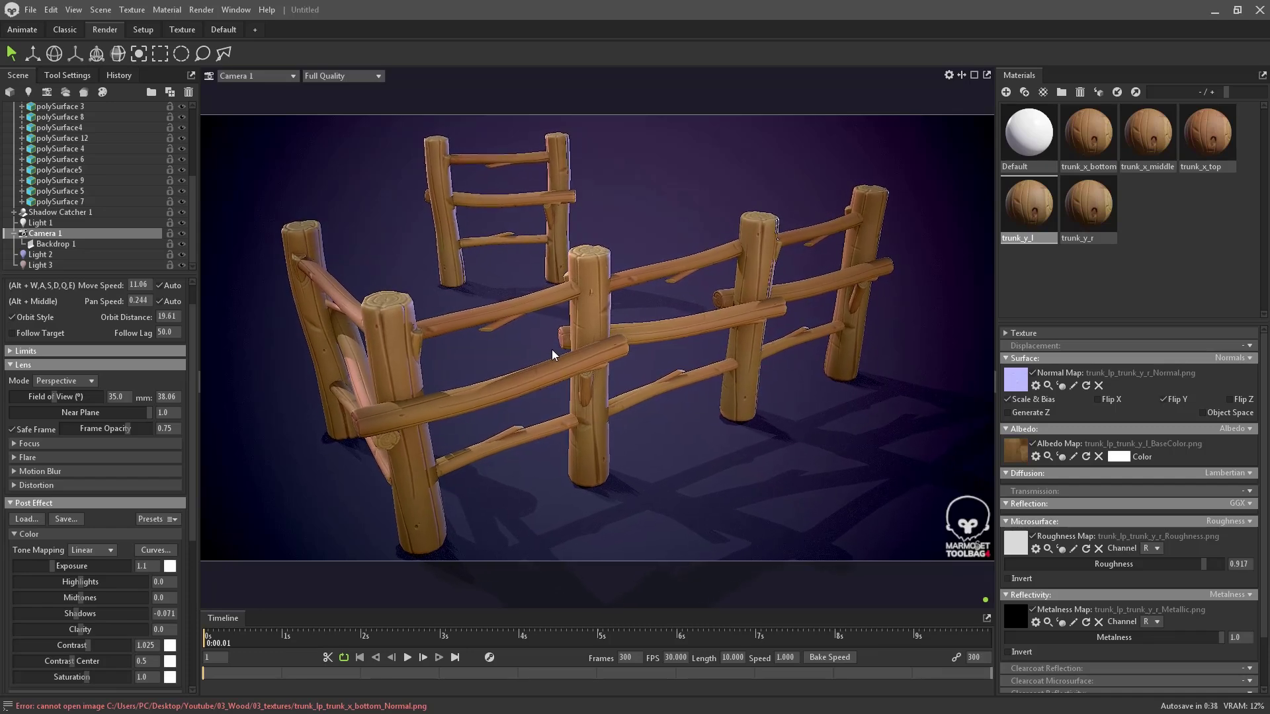
alt+middle_drag(552, 349, 557, 347)
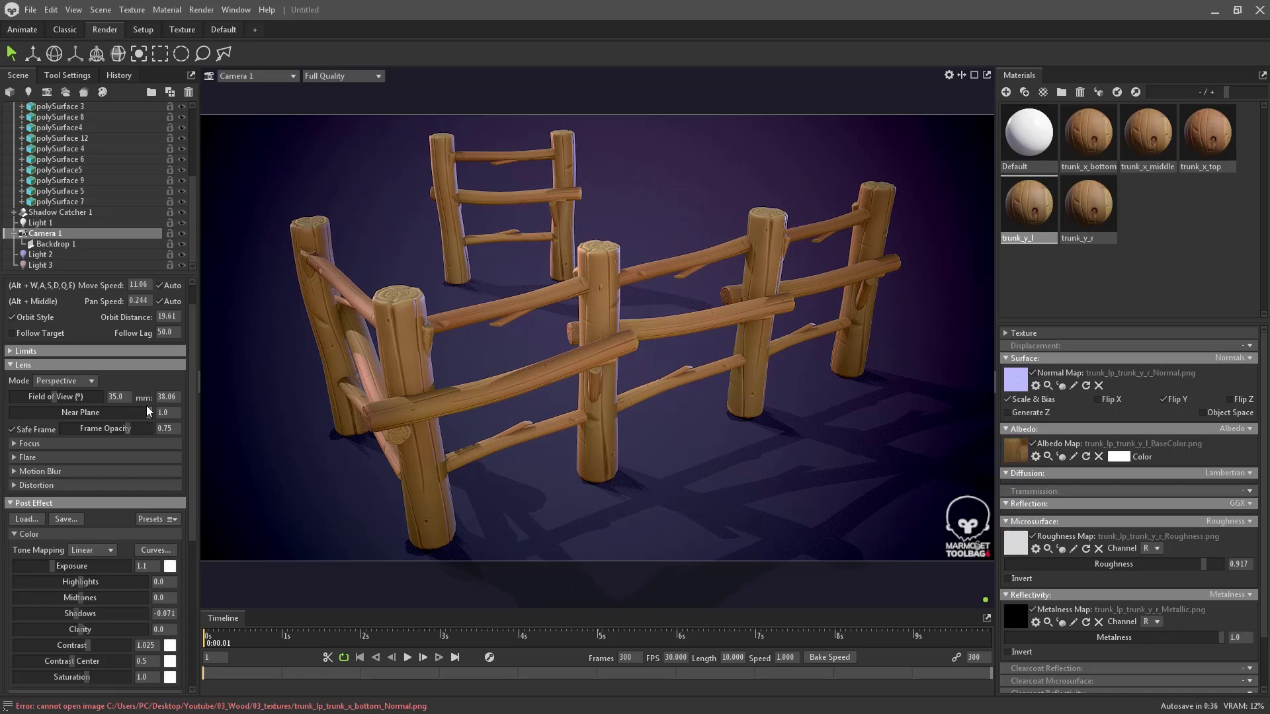
- Narrow the field of view to 30 and refine the fence framing, pulling back slightly
click(128, 397)
text(30)
key(Return)
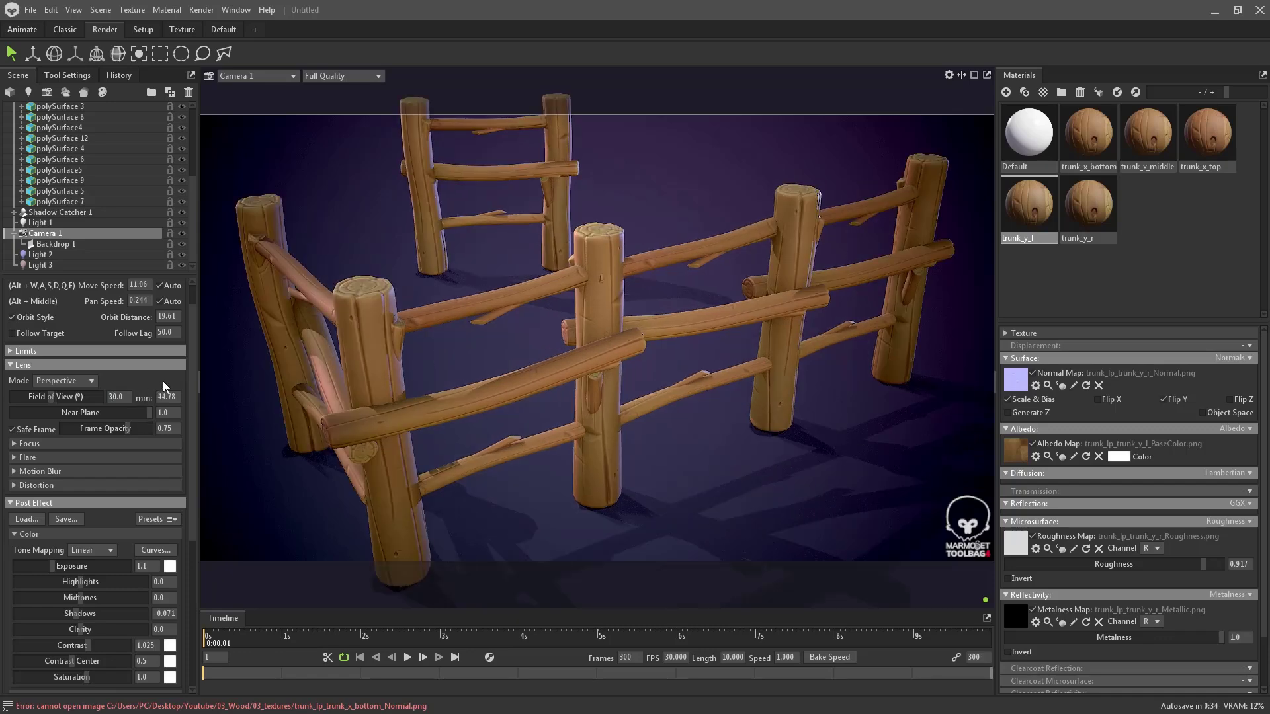
mouse_move(578, 328)
alt+middle_down()
mouse_move(556, 331)
mouse_move(588, 334)
alt+middle_up()
alt+right_drag(572, 354, 524, 333)
alt+middle_drag(592, 331, 571, 336)
alt+right_drag(572, 347, 577, 331)
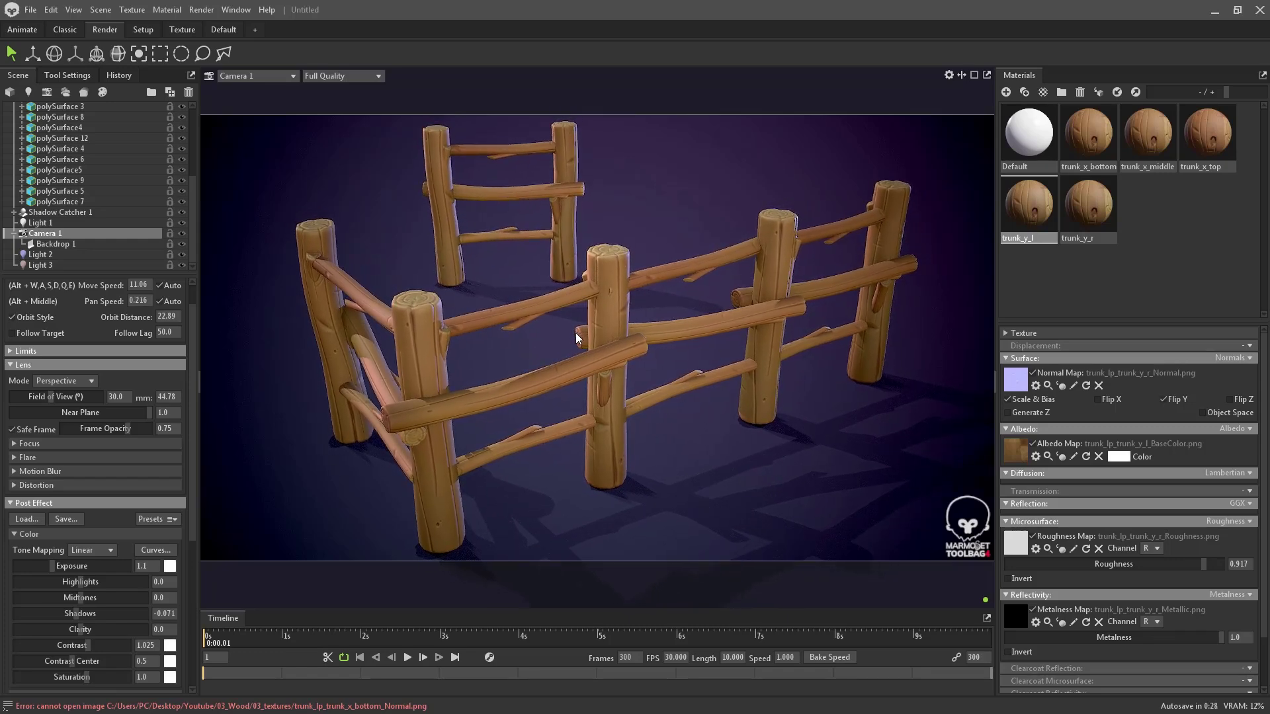
alt+middle_drag(576, 332, 582, 343)
alt+right_drag(583, 343, 591, 346)
alt+middle_drag(591, 350, 600, 349)
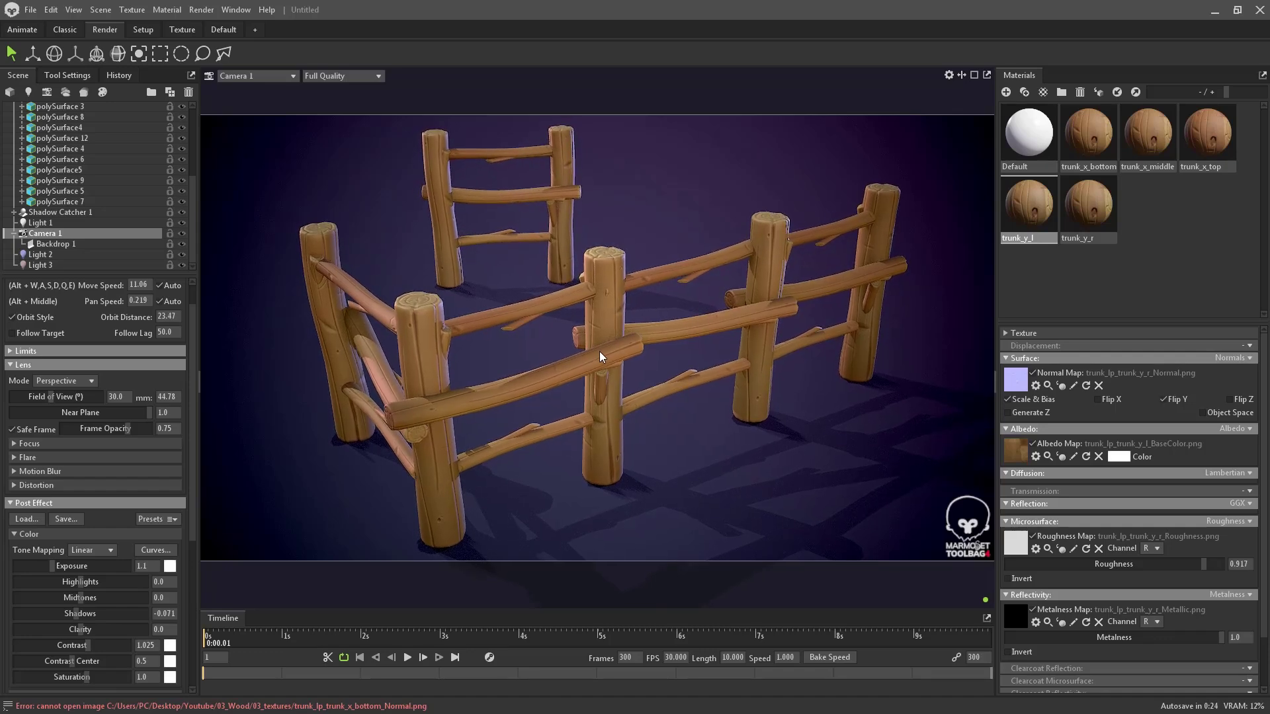
- Look through Main Camera briefly, then return the viewport to Camera 1
mouse_move(480, 288)
mouse_down()
mouse_move(348, 440)
mouse_move(430, 315)
mouse_up()
mouse_move(537, 243)
mouse_down()
mouse_move(588, 423)
mouse_move(361, 285)
mouse_up()
drag(320, 178, 259, 228)
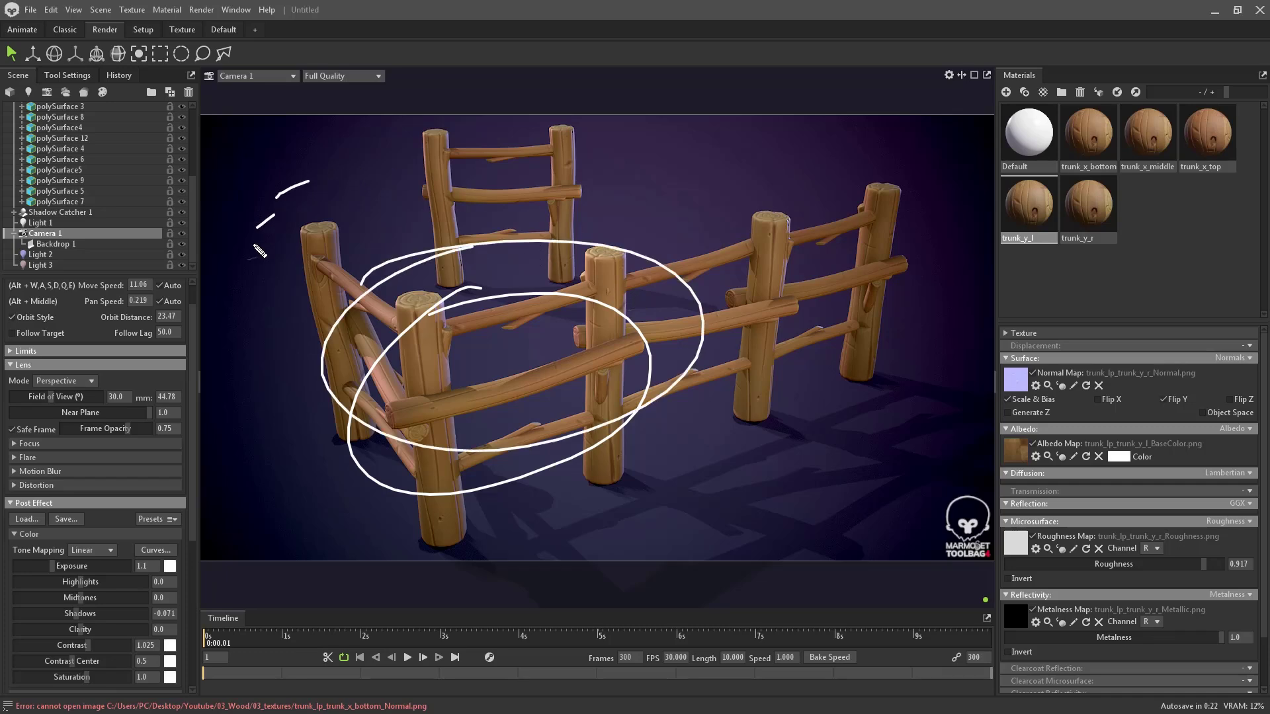
key(Escape)
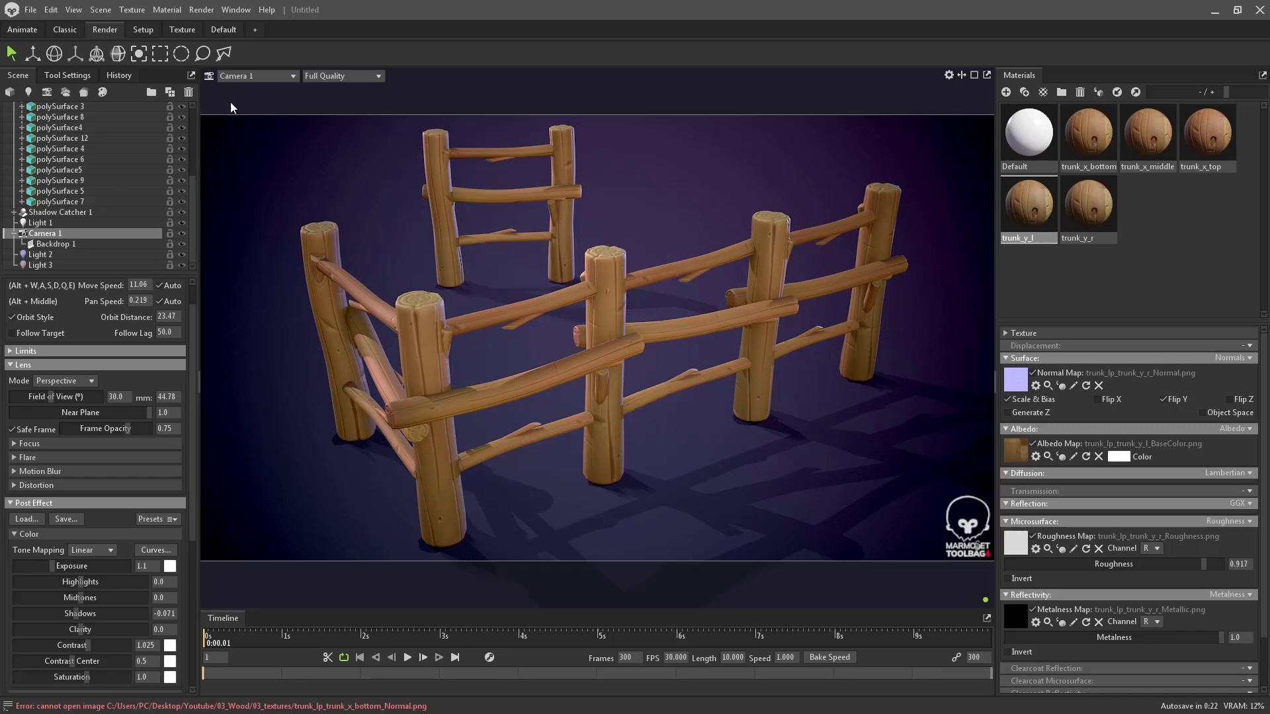
click(248, 76)
mouse_move(253, 90)
click(315, 91)
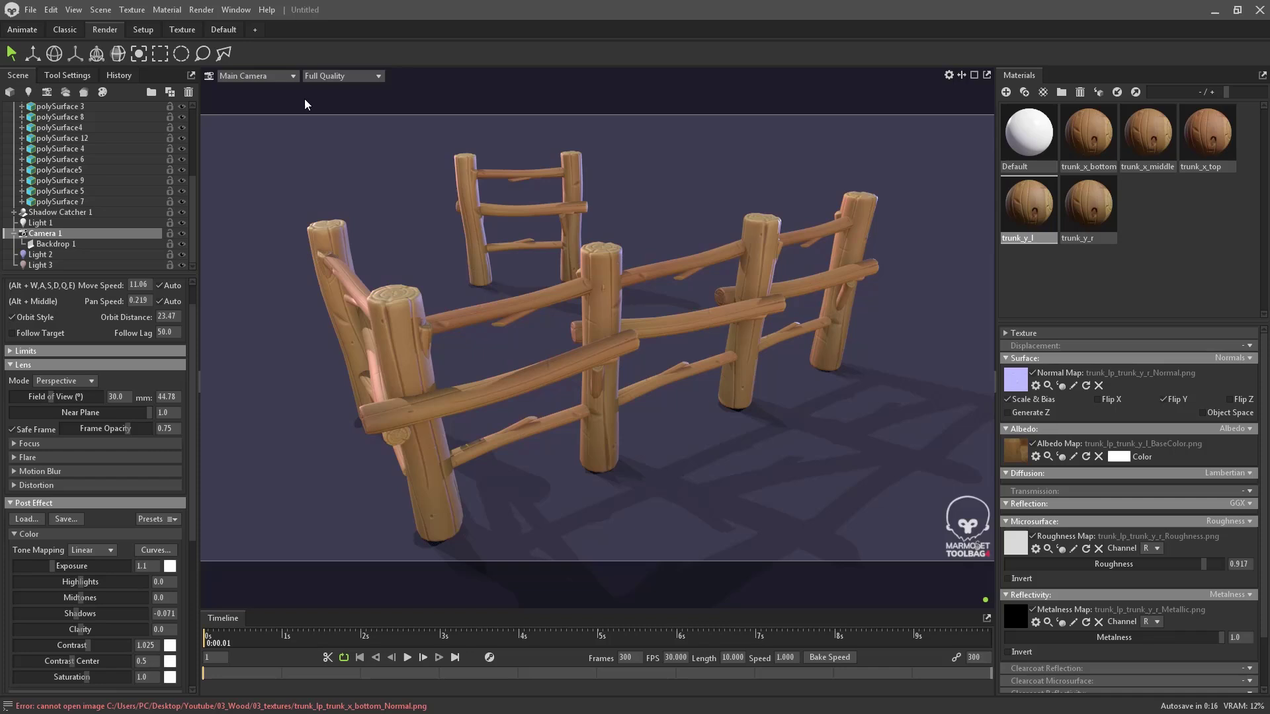
click(261, 77)
mouse_move(291, 88)
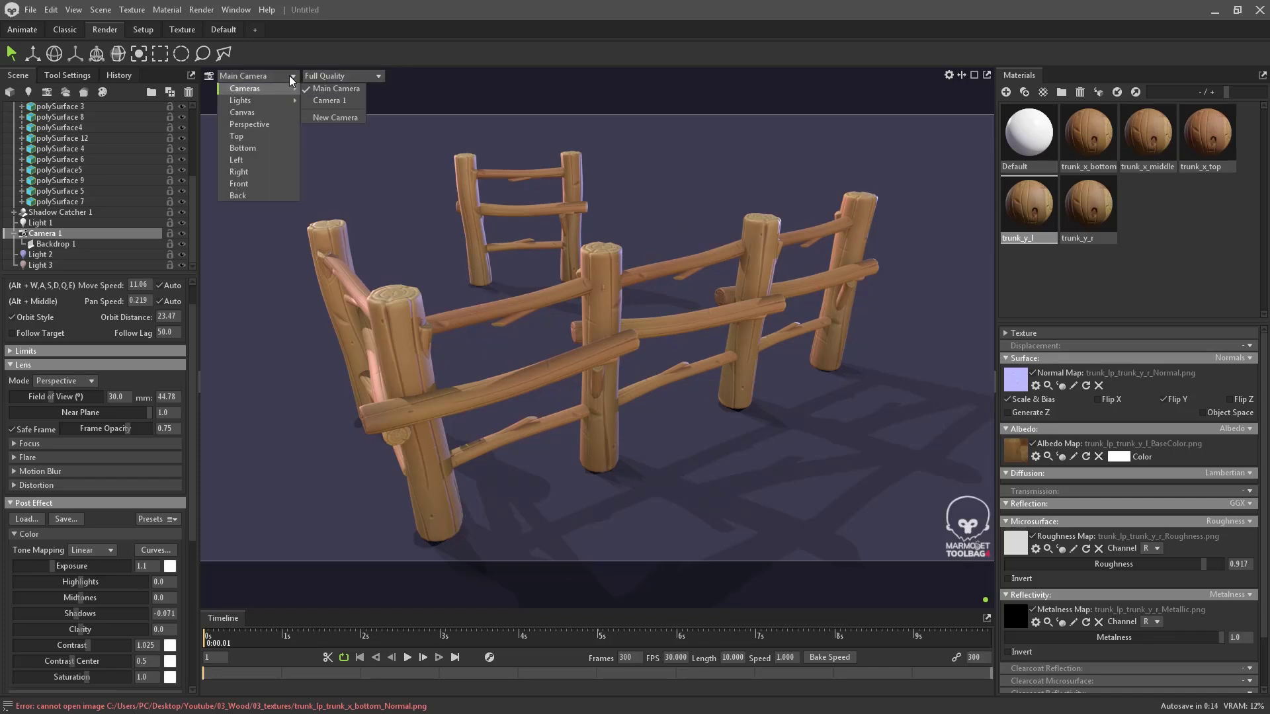
click(327, 100)
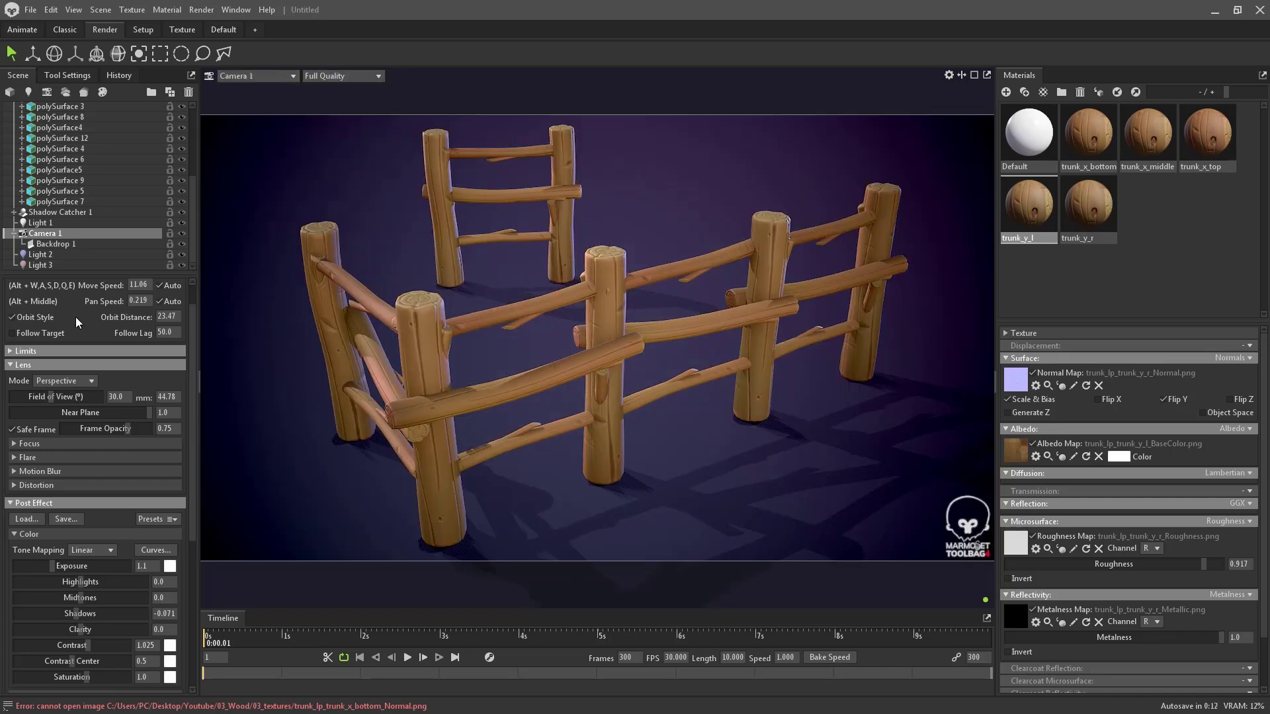
scroll(92, 170, up, 4)
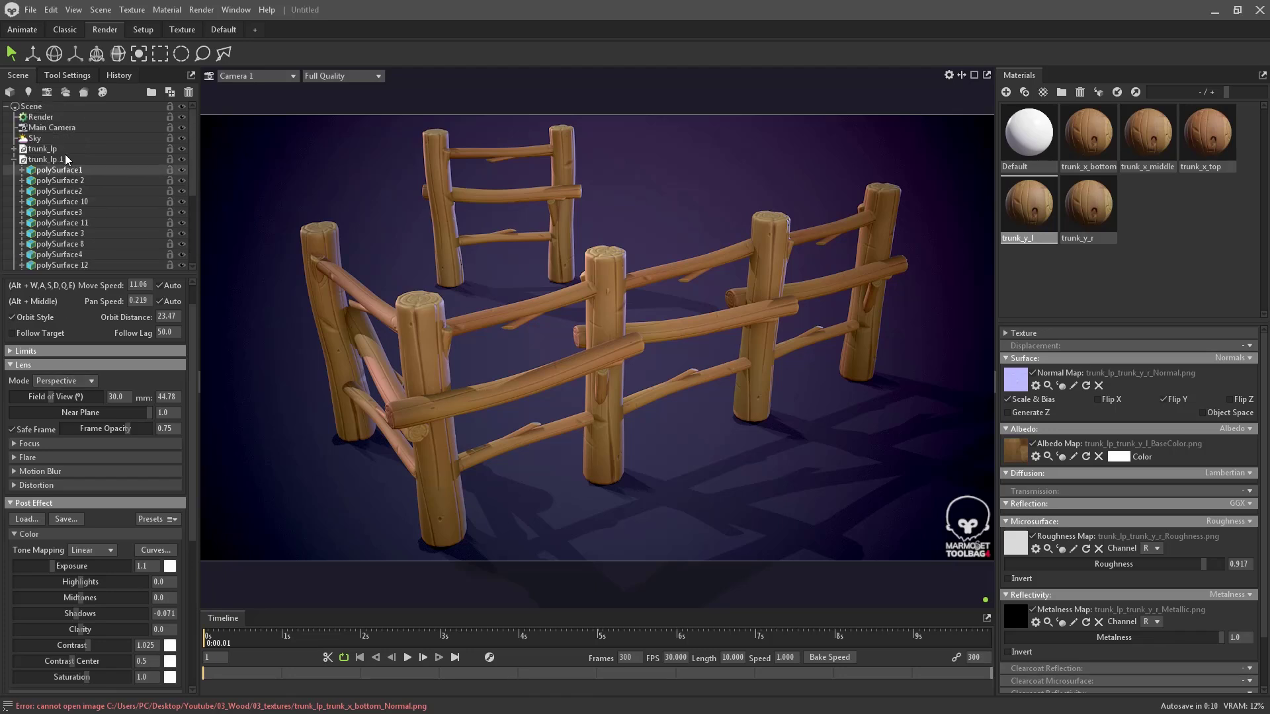
- In Render settings, set the image output file to 'render' in the Youtube/03_Wood folder
click(63, 116)
scroll(82, 430, down, 10)
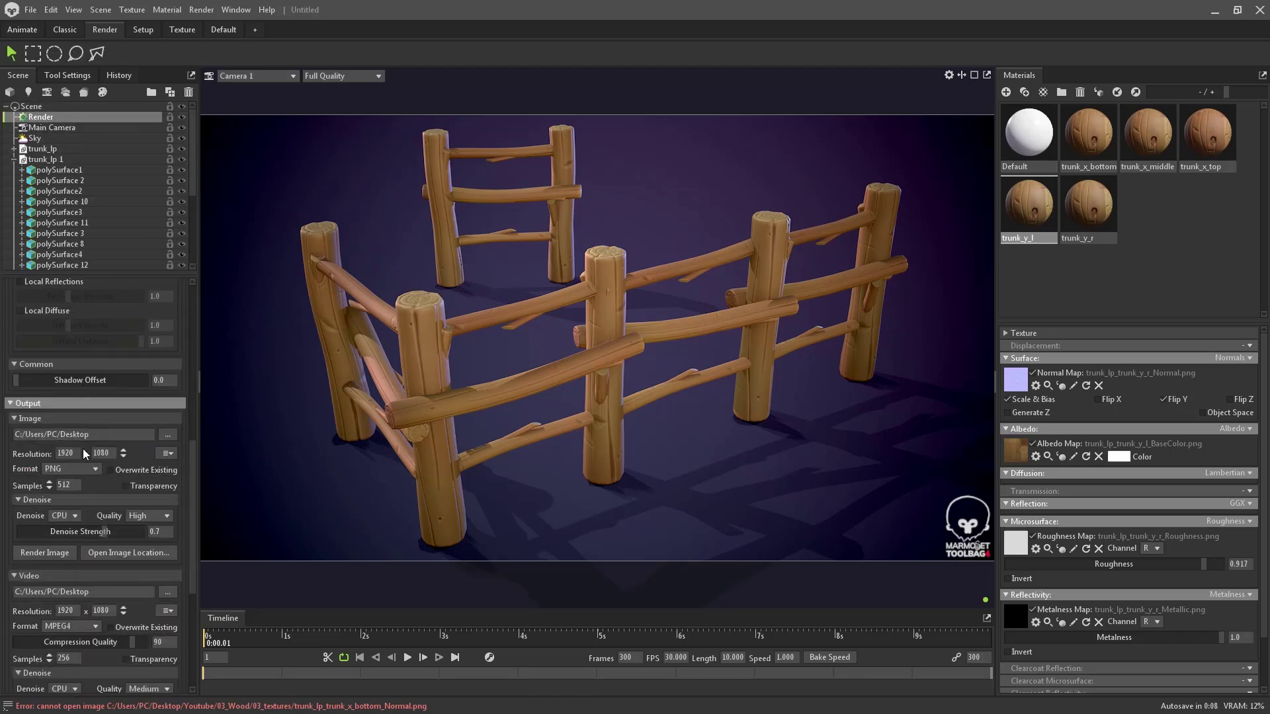
scroll(111, 452, down, 1)
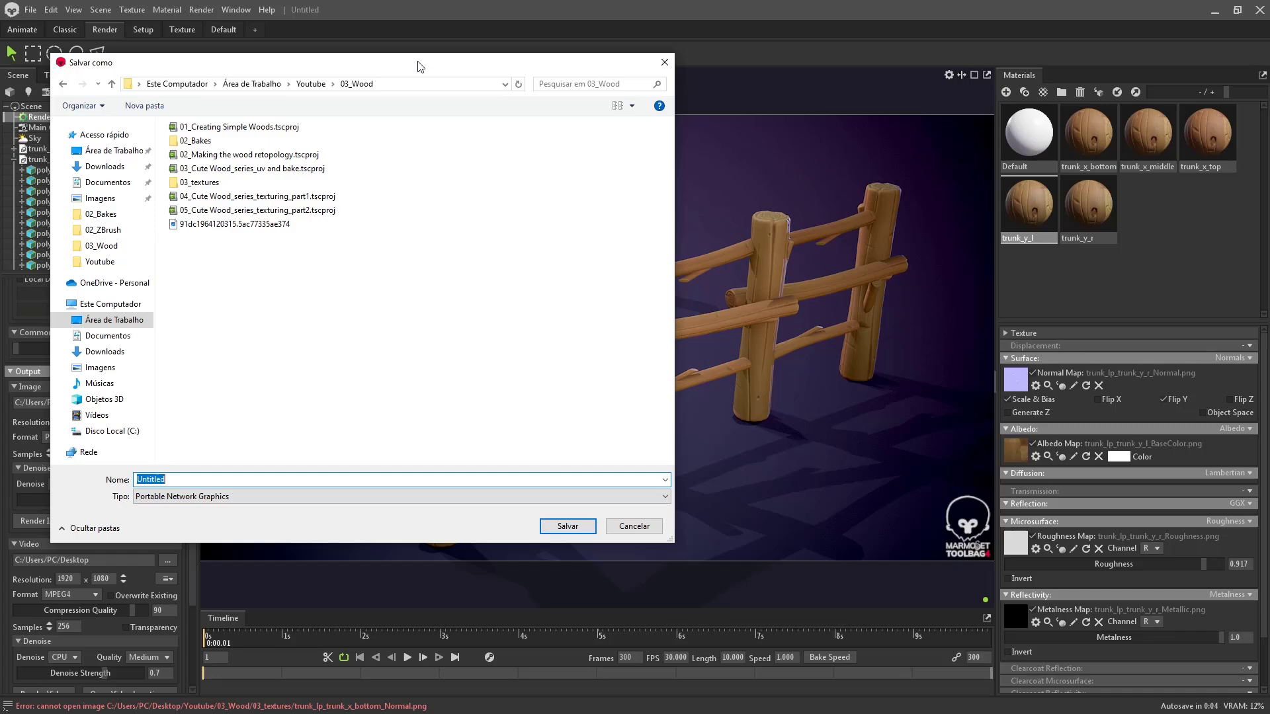
drag(420, 62, 496, 61)
text(re)
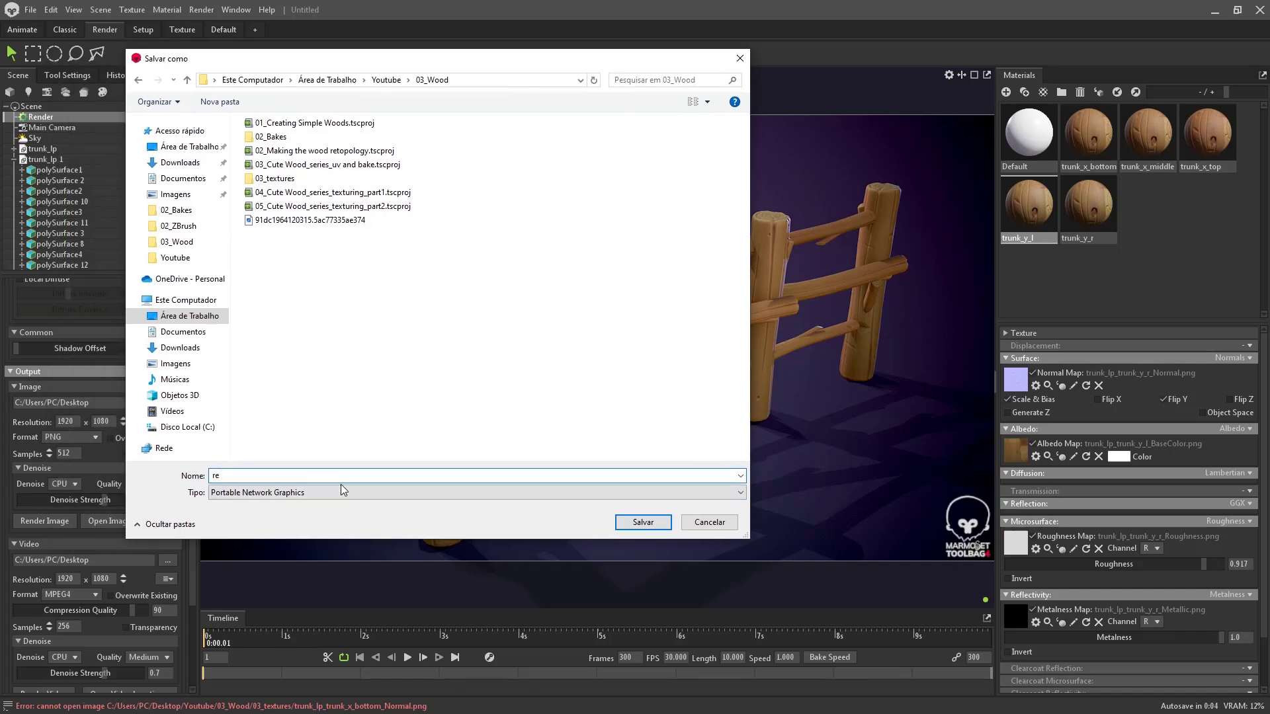
text(nder)
key(BackSpace)
key(Return)
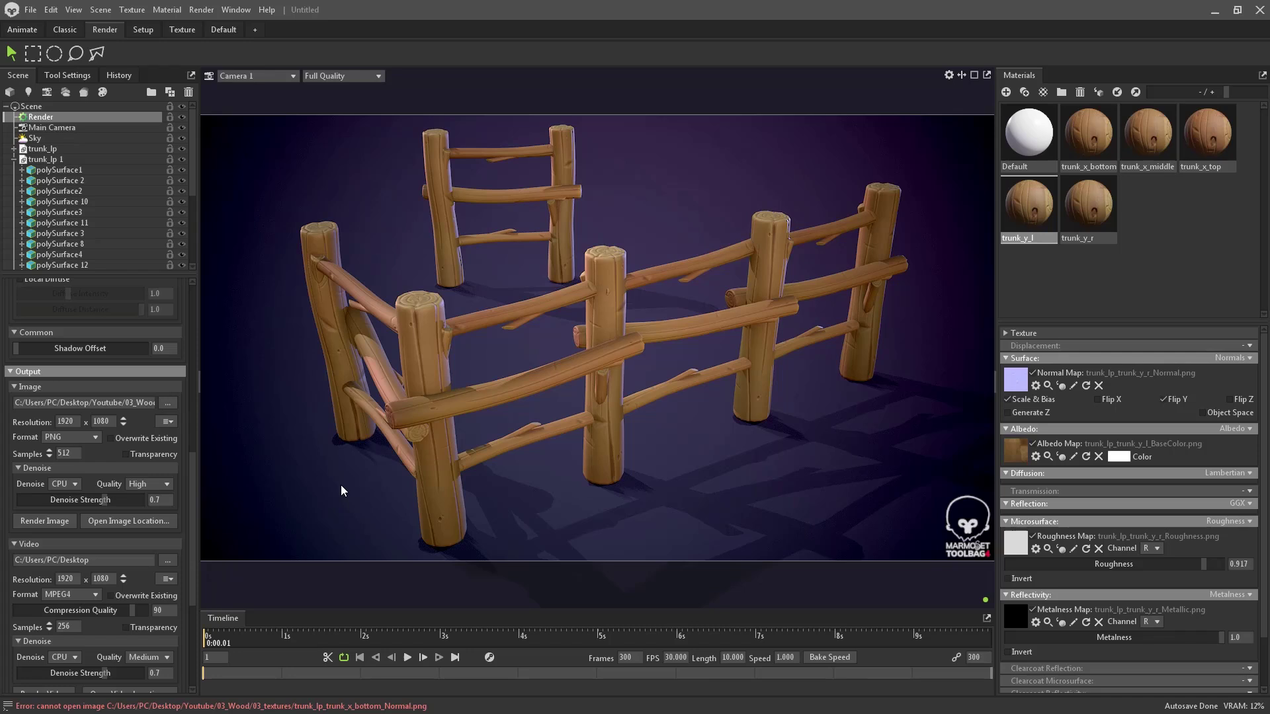
- Render the still image and bring up a File Explorer window
click(57, 524)
key(alt+Tab)
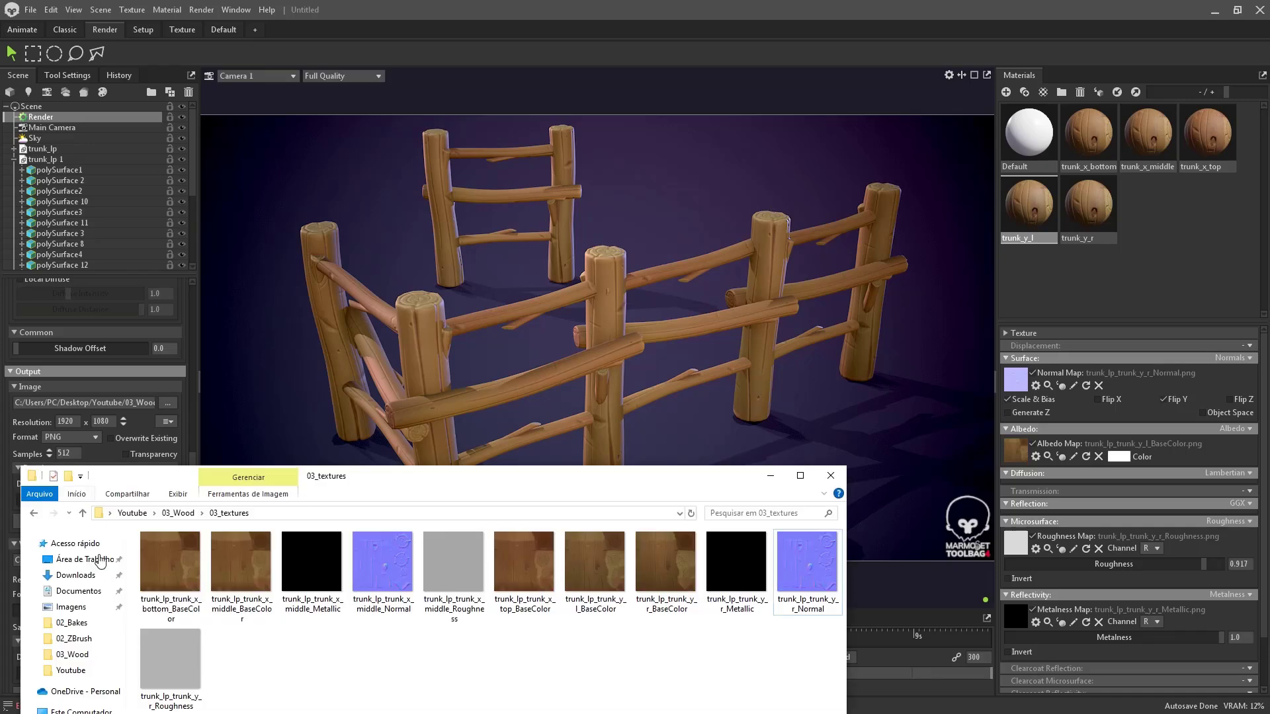
click(96, 557)
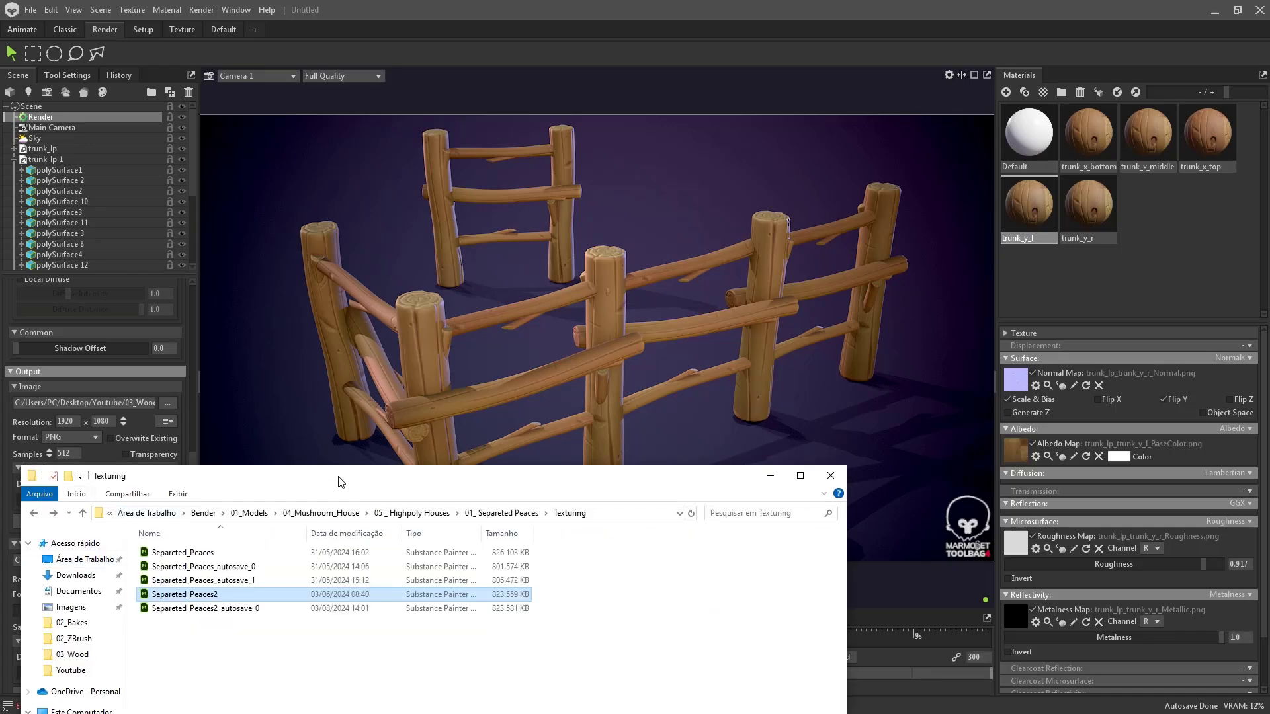
drag(338, 477, 366, 354)
- Browse to the 03_Wood folder and open render_l.png in the image viewer
key(alt+Up)
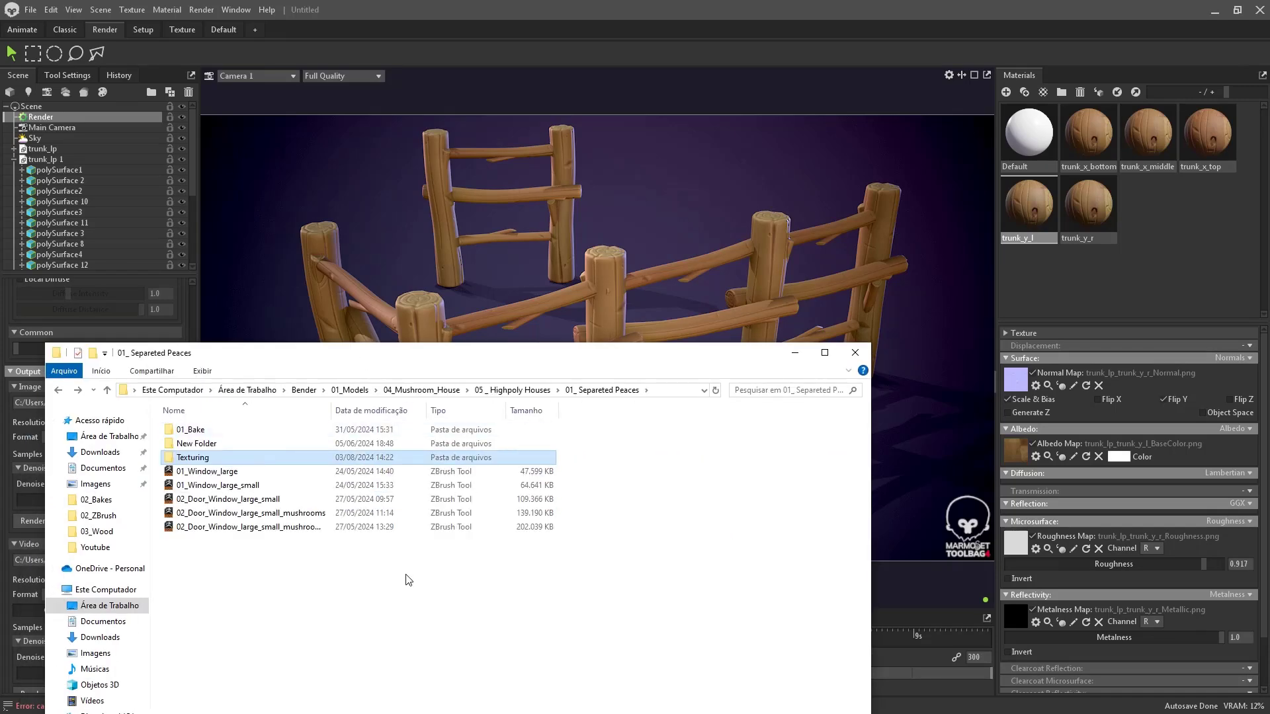
key(alt+Right)
key(alt+Right)
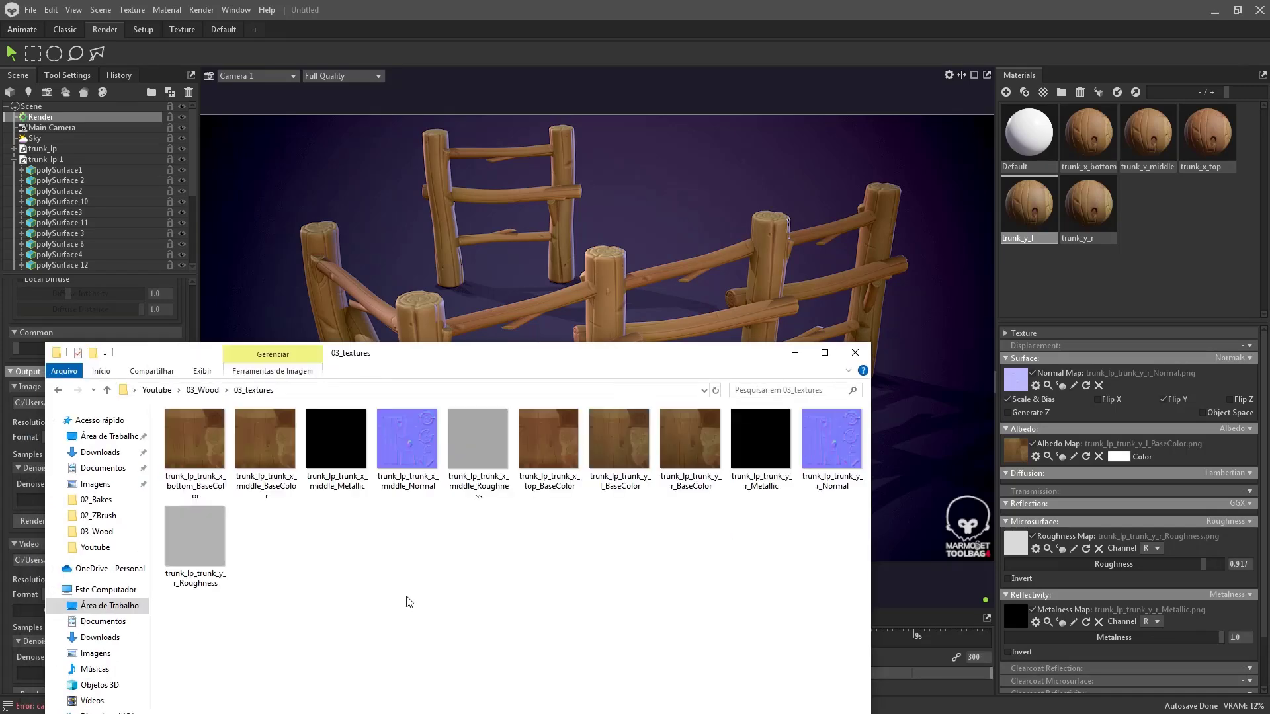
ctrl+scroll(409, 600, up, 1)
click(202, 391)
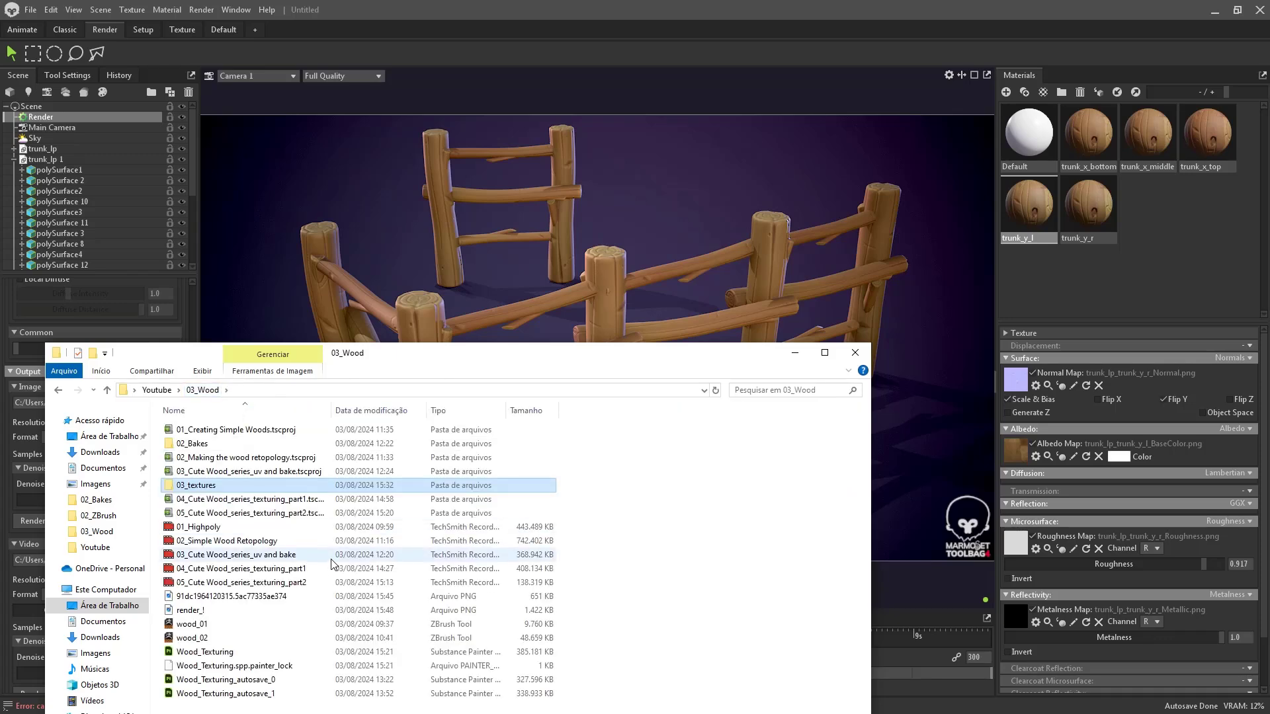
ctrl+scroll(332, 563, up, 1)
double_click(225, 591)
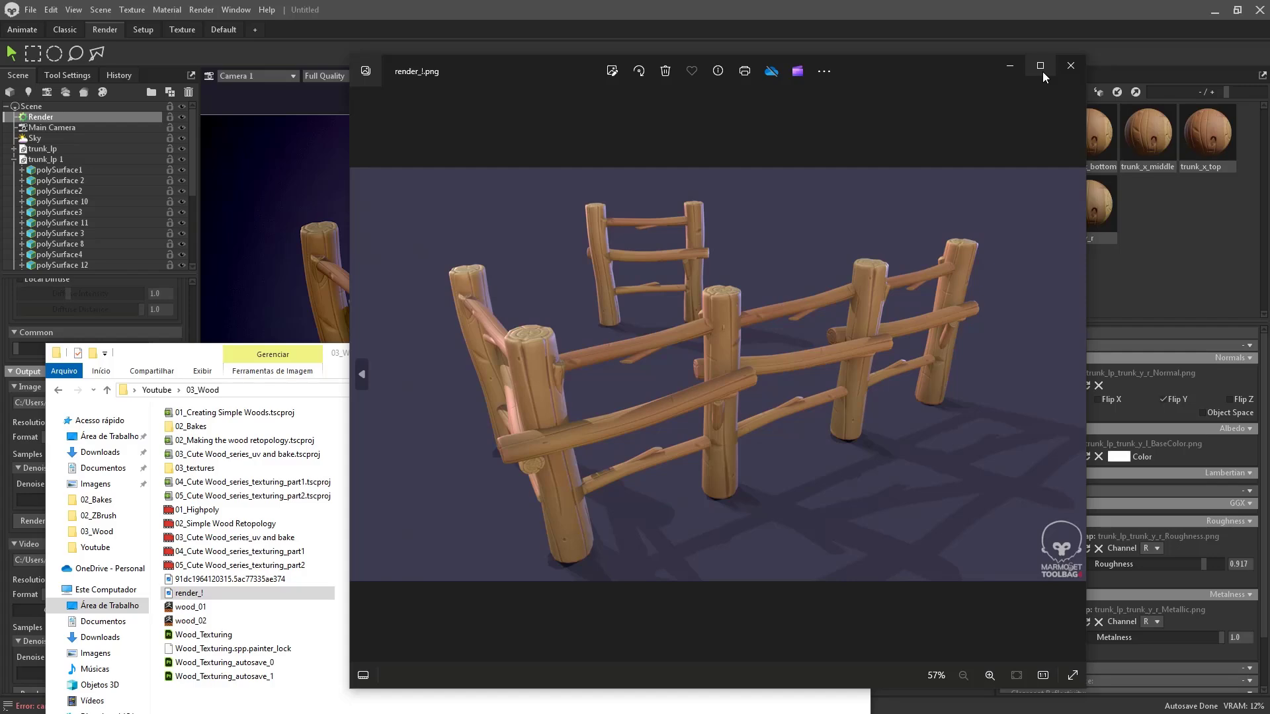
- Minimize File Explorer and go back to the Toolbag fence scene's render settings
click(316, 368)
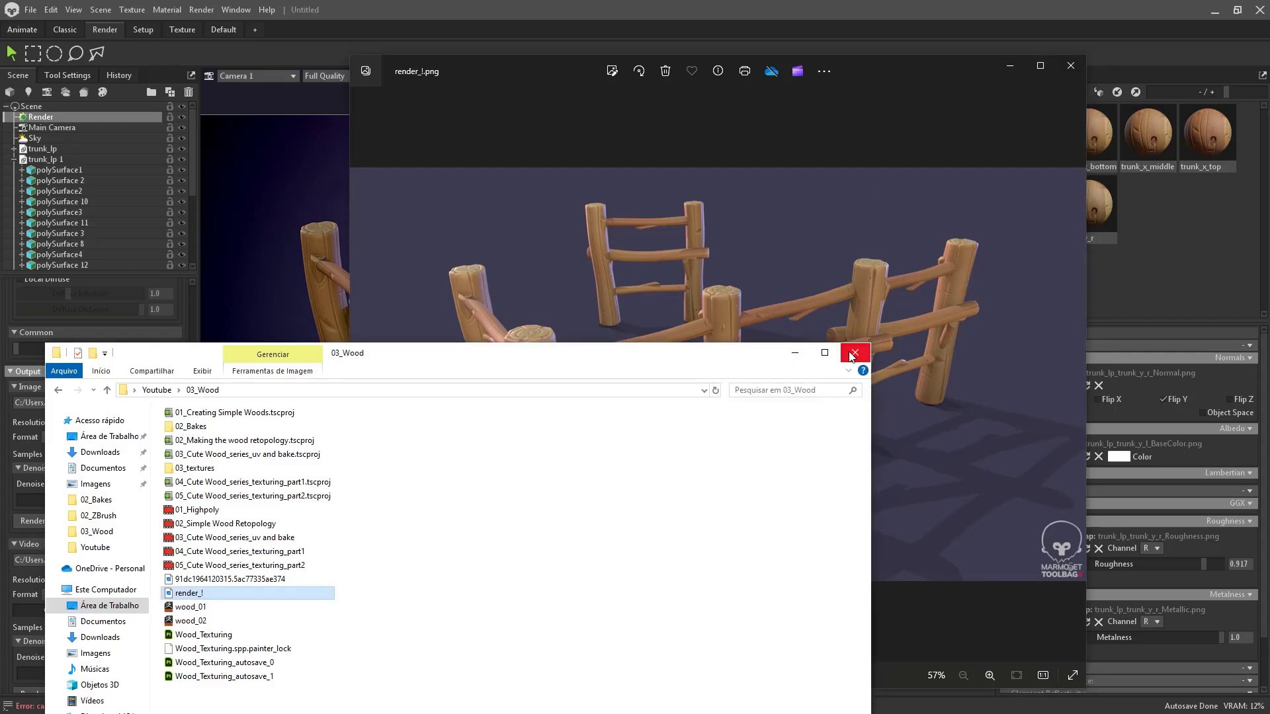
click(796, 352)
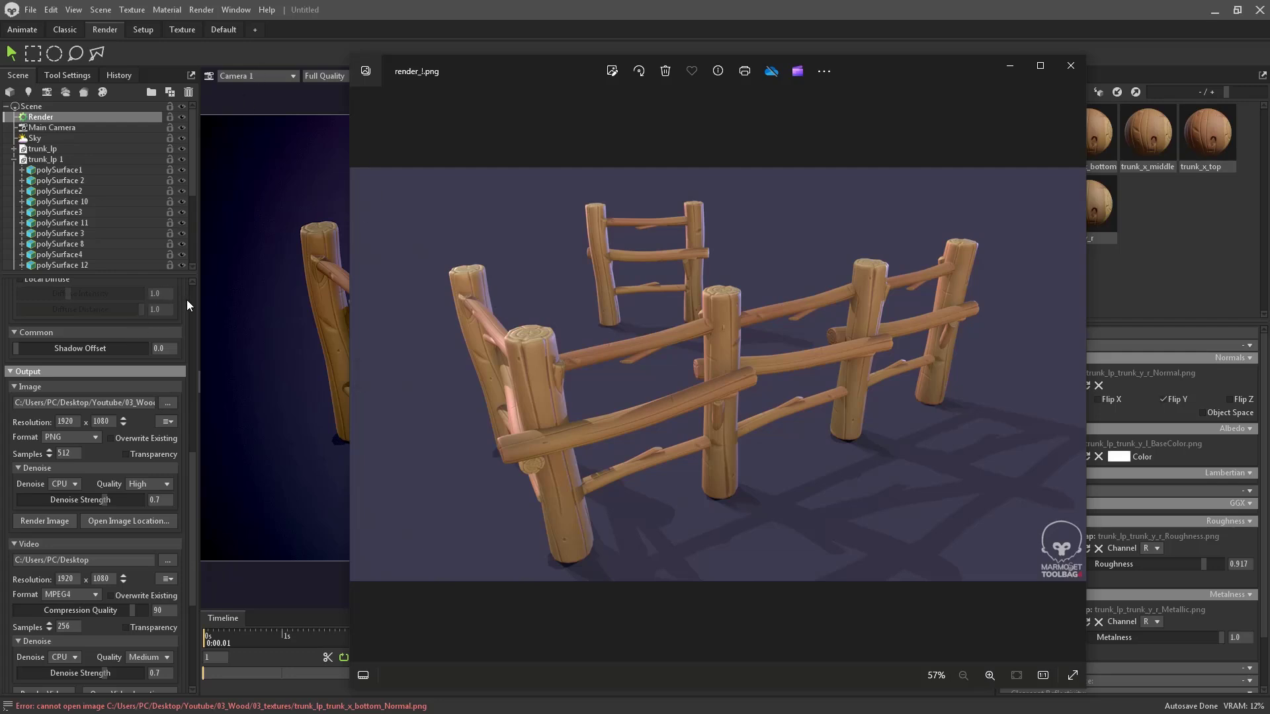
click(194, 157)
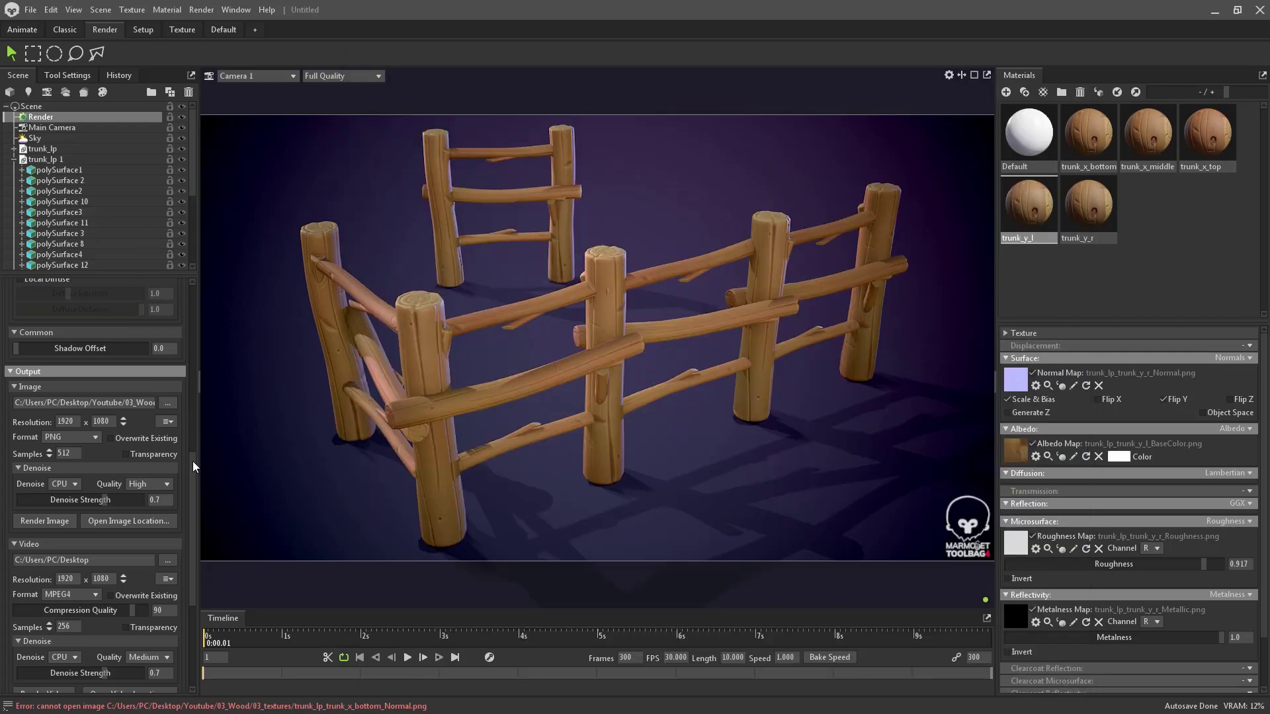
scroll(123, 457, down, 2)
scroll(125, 455, down, 3)
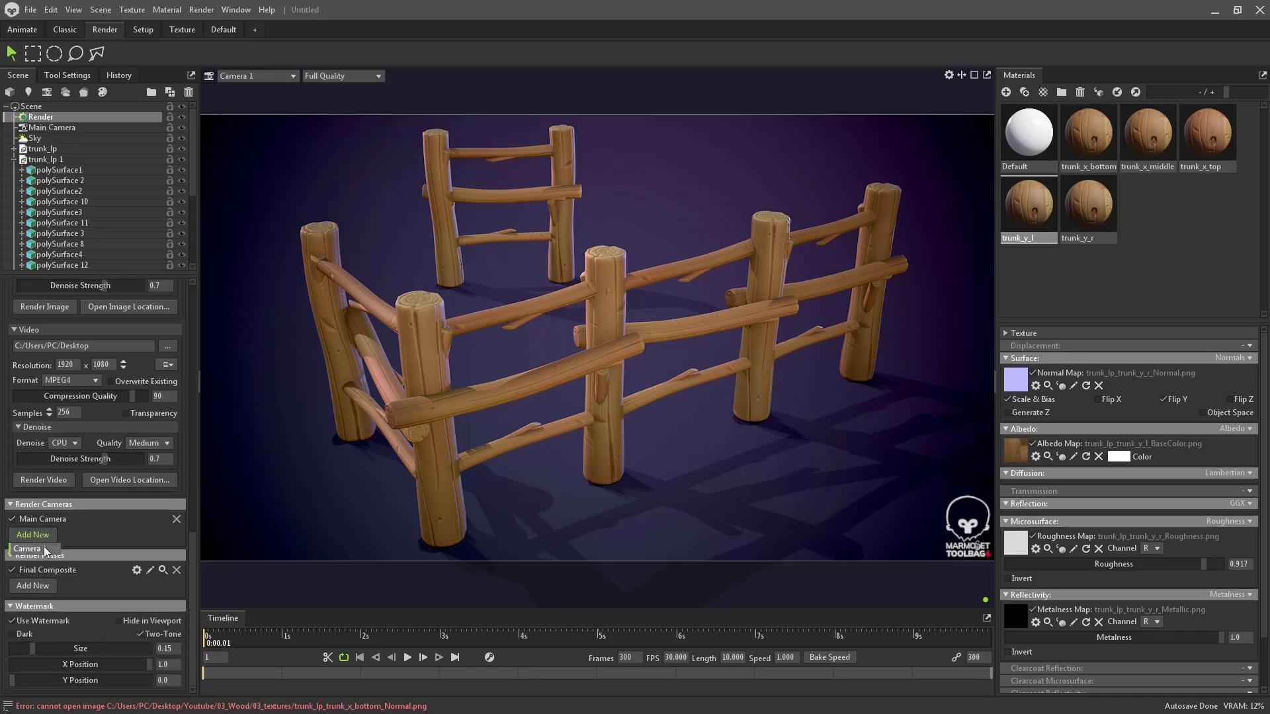
- Add Camera 1 as a render camera and render the still image again
click(44, 547)
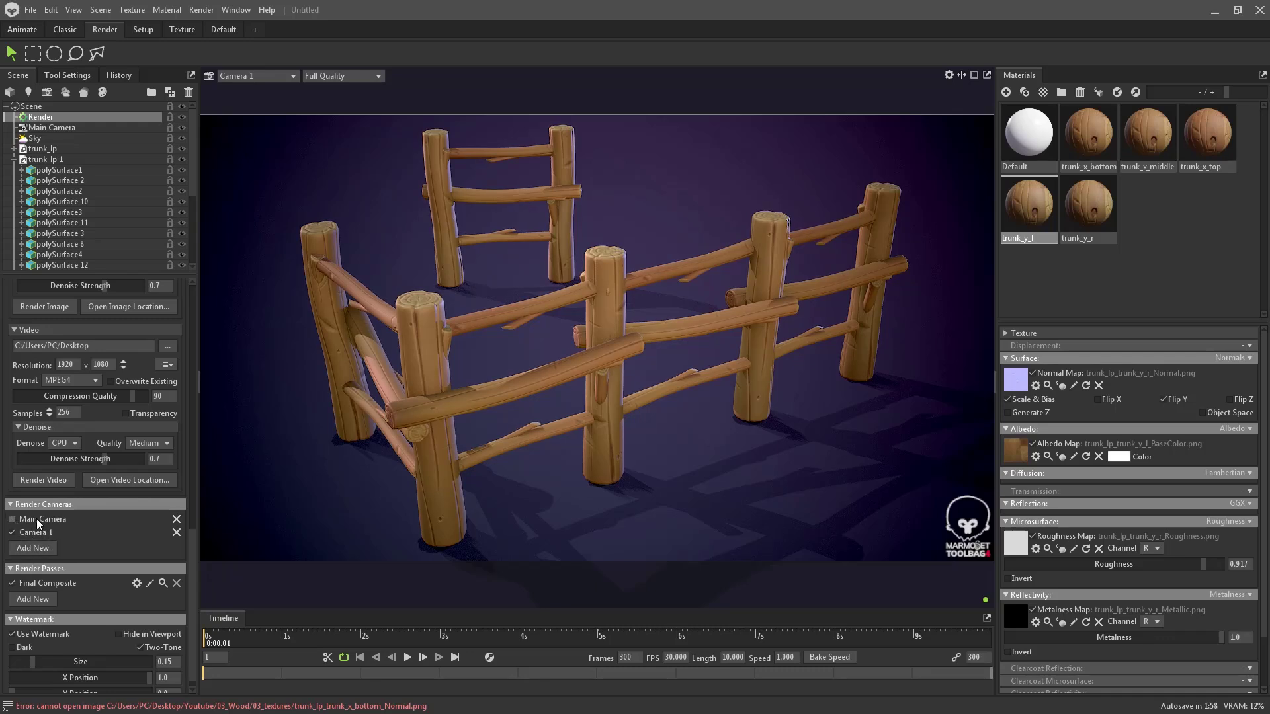
scroll(90, 432, up, 3)
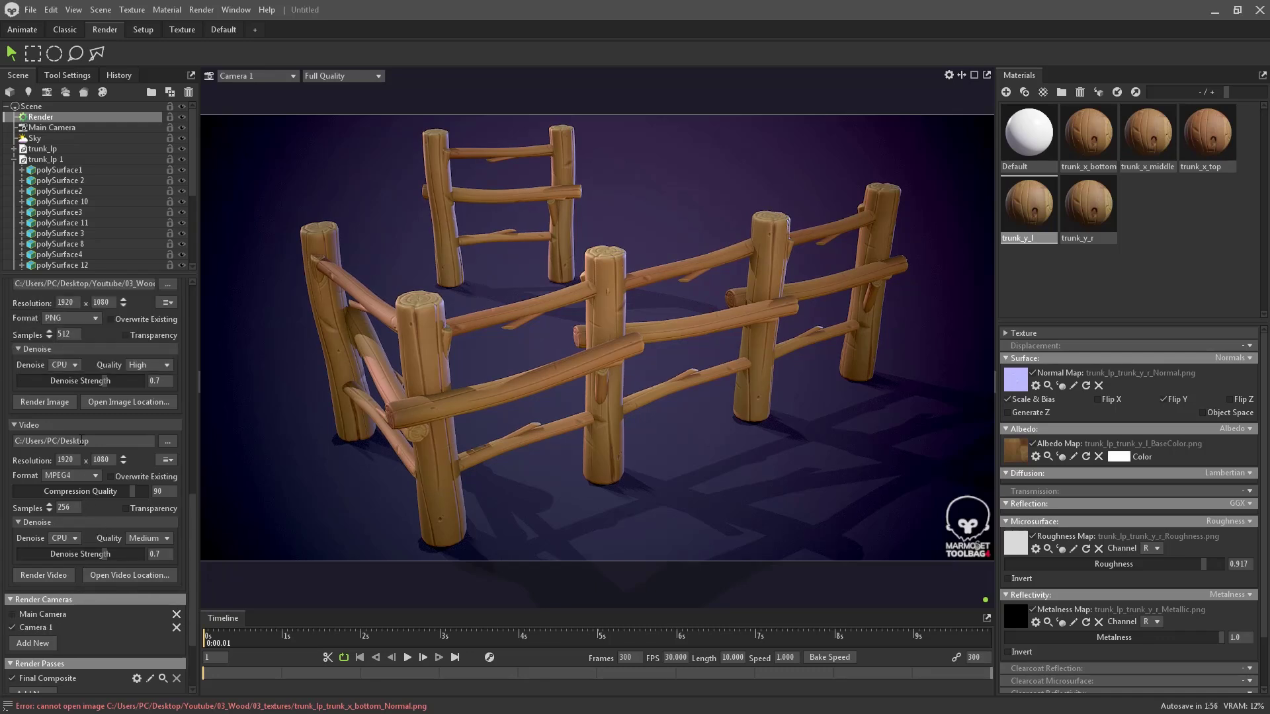
click(59, 401)
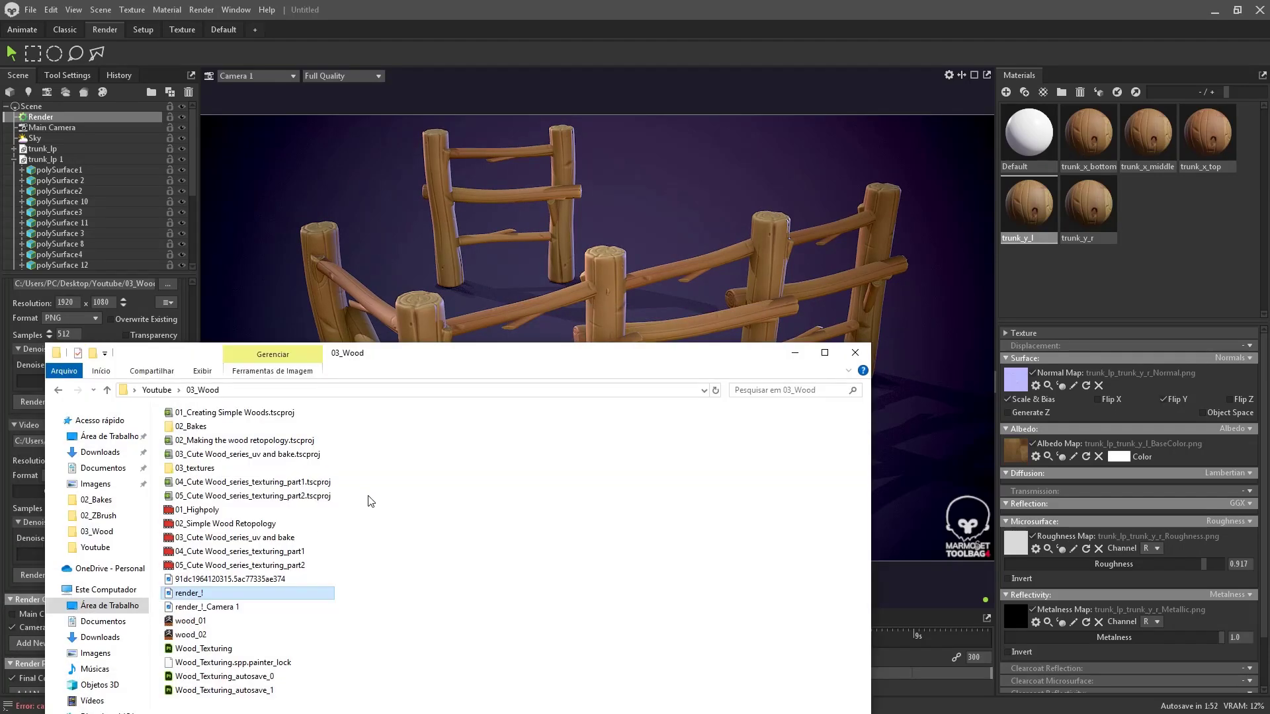
- Open the render full screen in Photos and flip between the earlier and Camera 1 renders
double_click(282, 599)
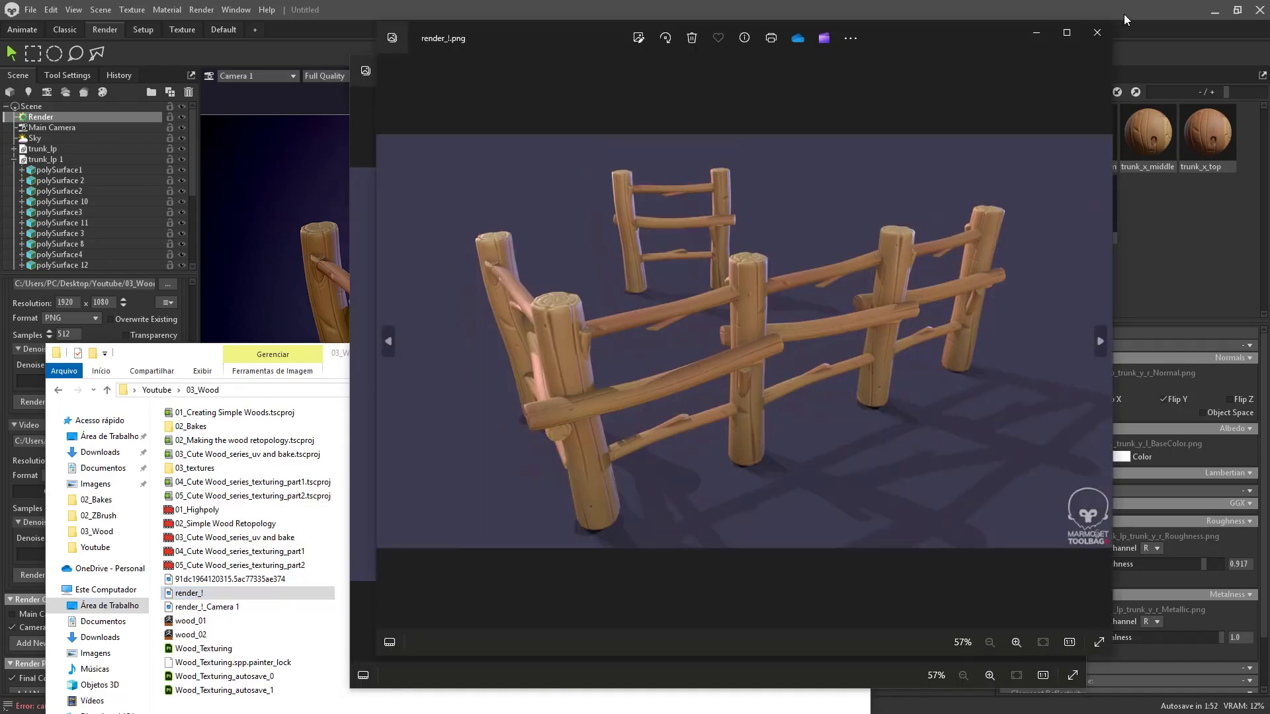
double_click(1010, 85)
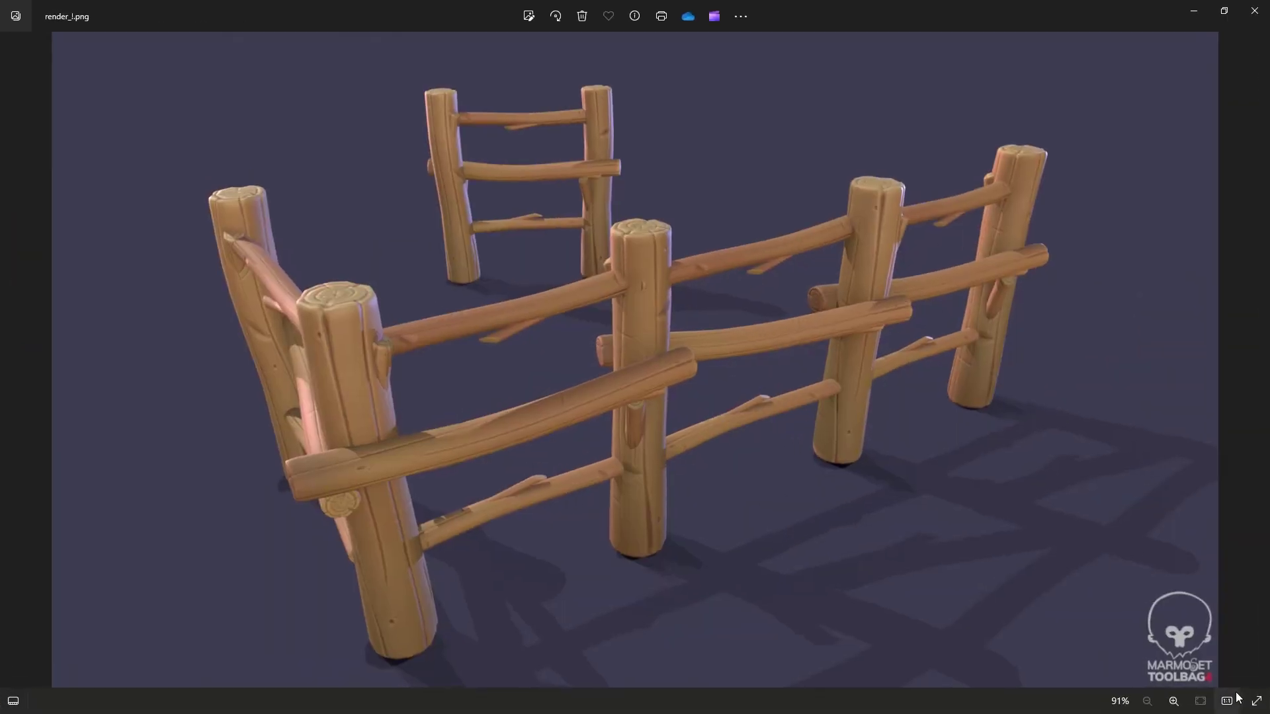
click(1256, 701)
key(Right)
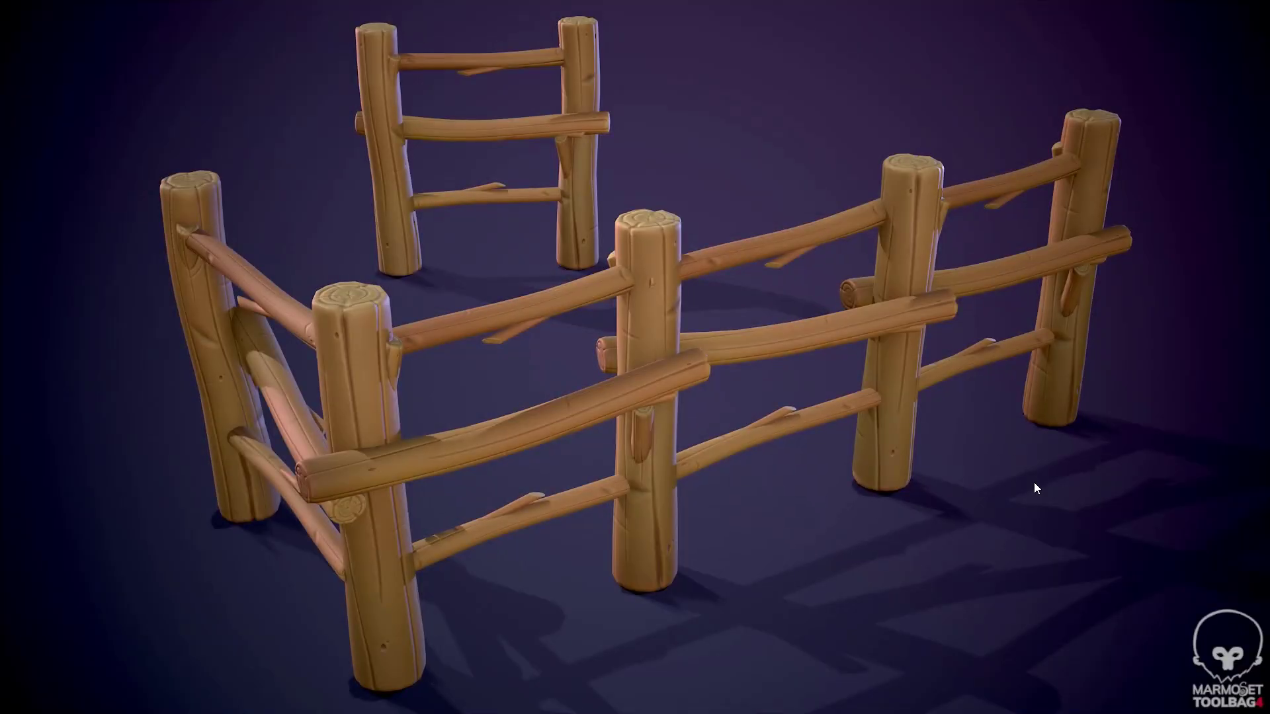
key(Left)
key(Right)
key(Left)
key(Right)
key(Left)
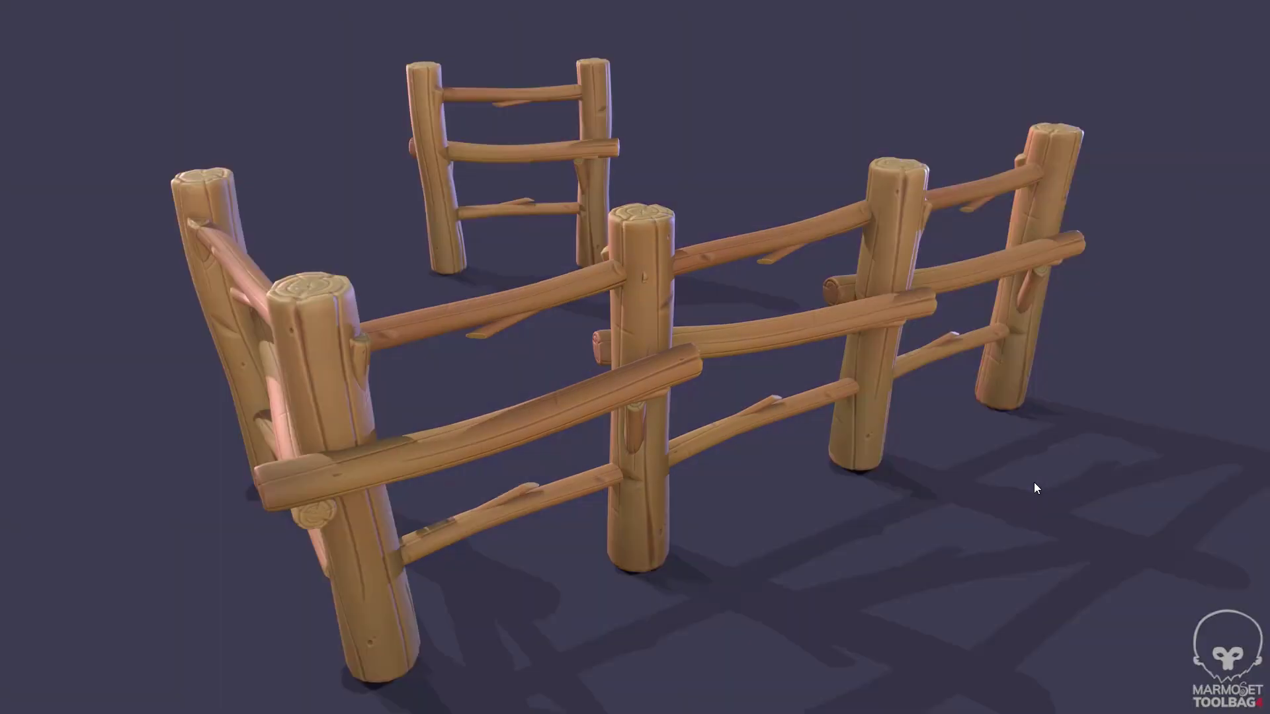
key(Right)
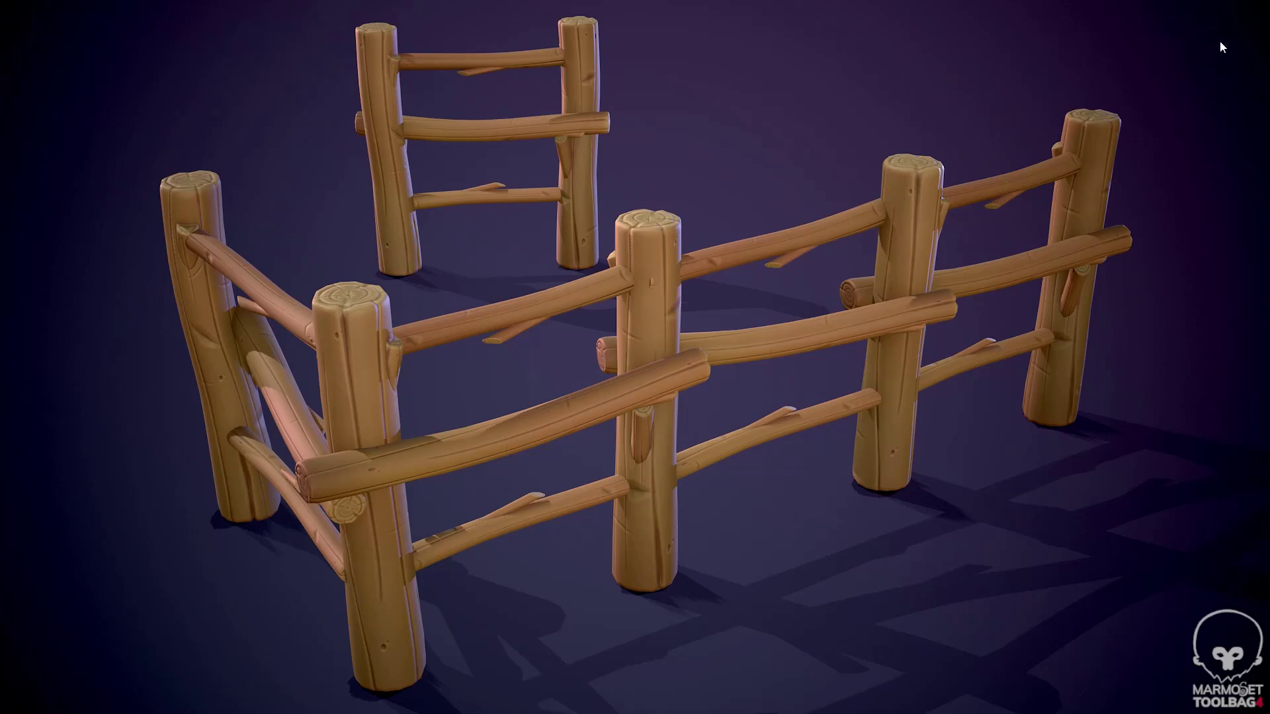
key(Escape)
- Close Photos, then nudge the middle fence rail and tilt it about 5 degrees
click(1255, 10)
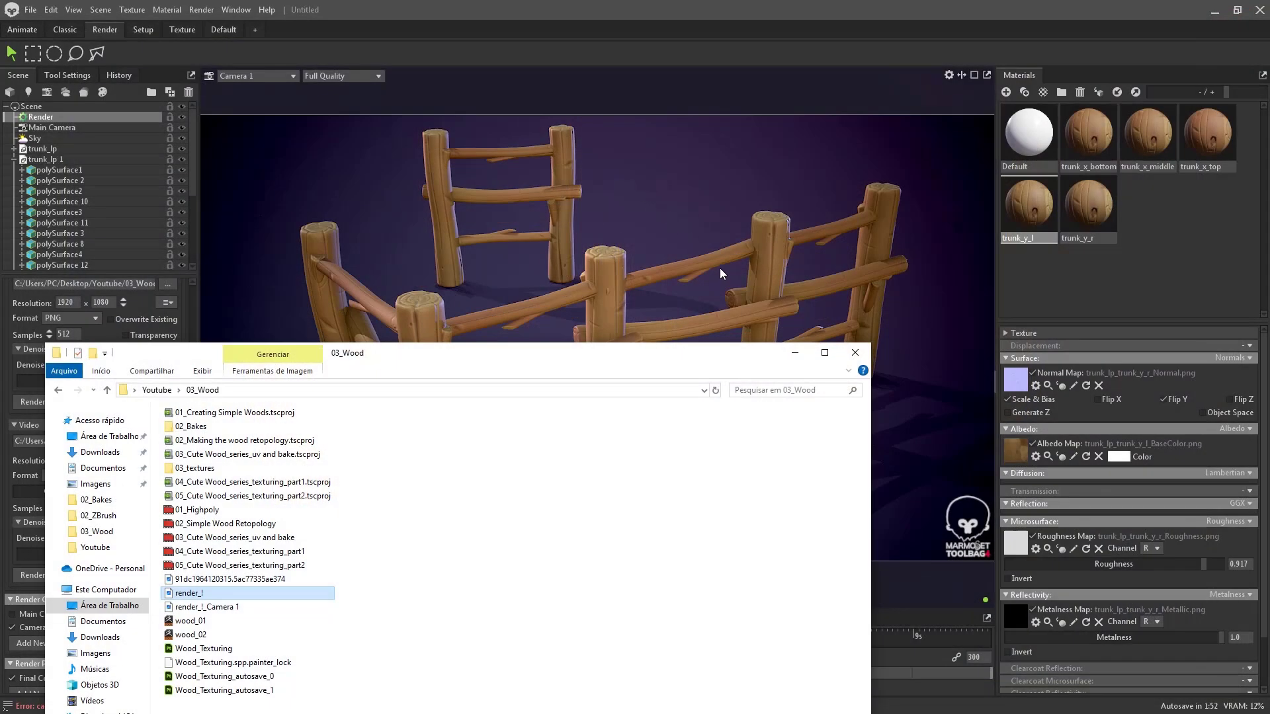
click(677, 265)
key(w)
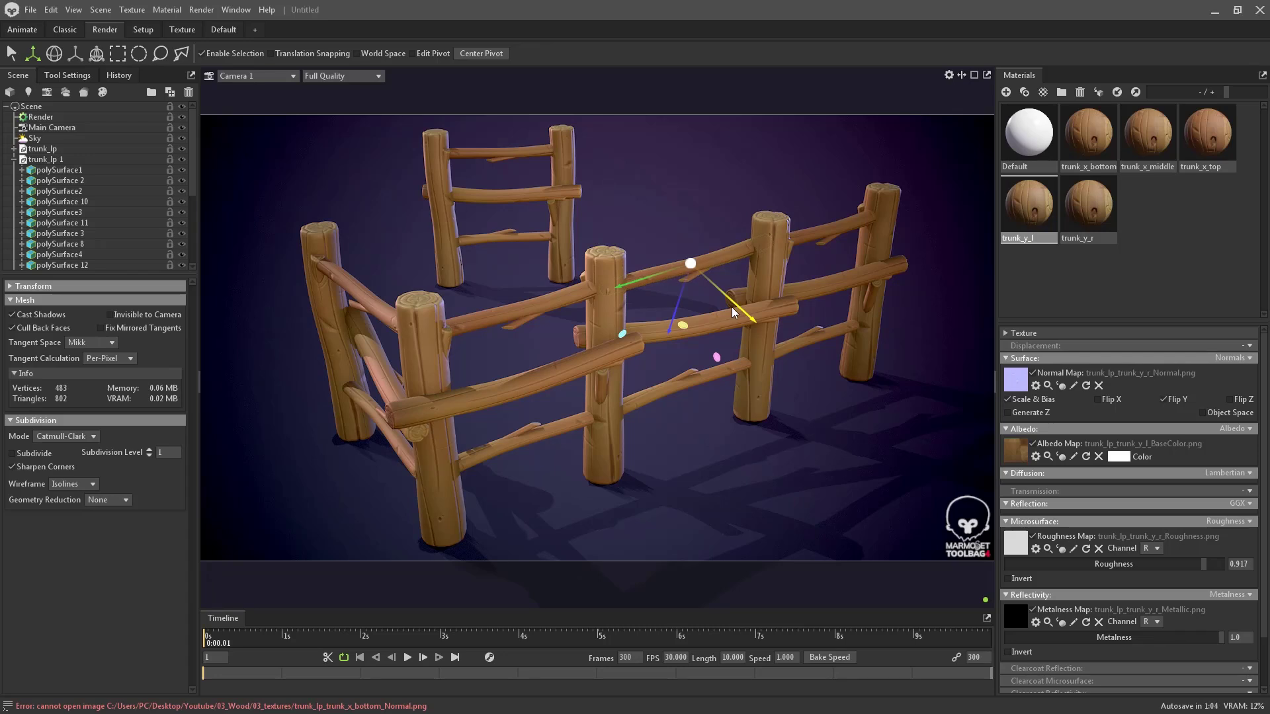
drag(735, 303, 732, 304)
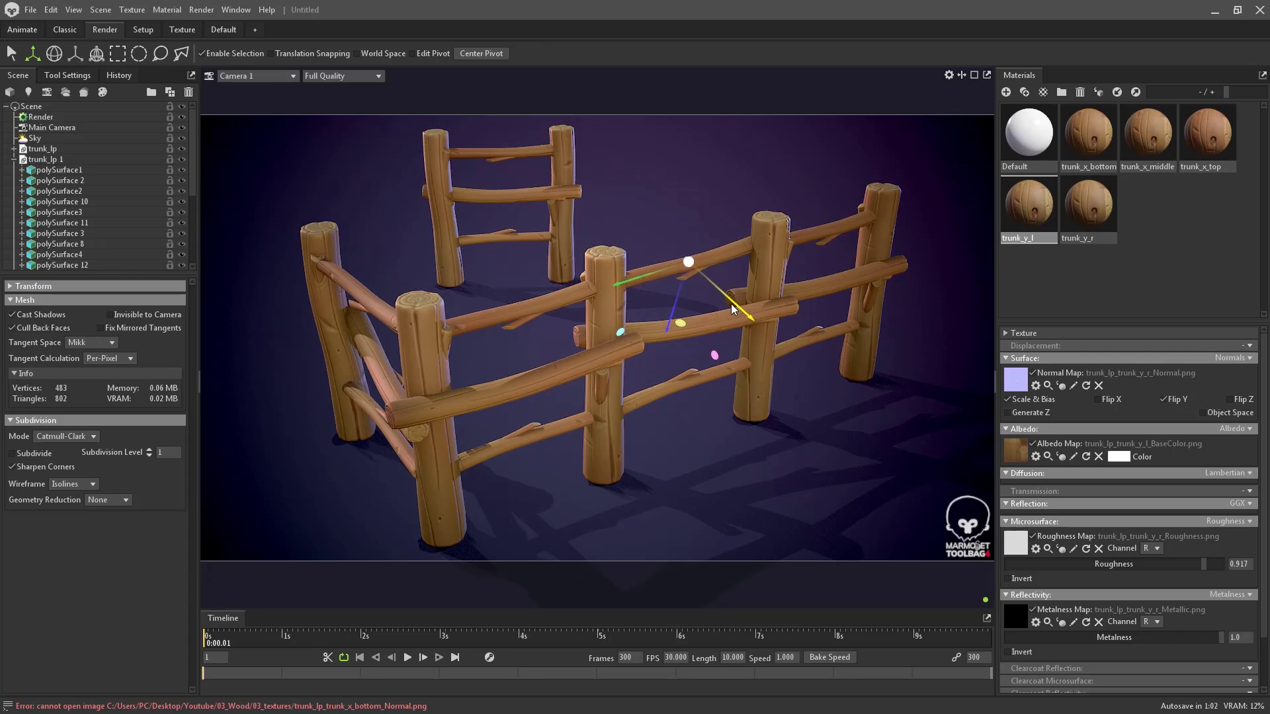
key(e)
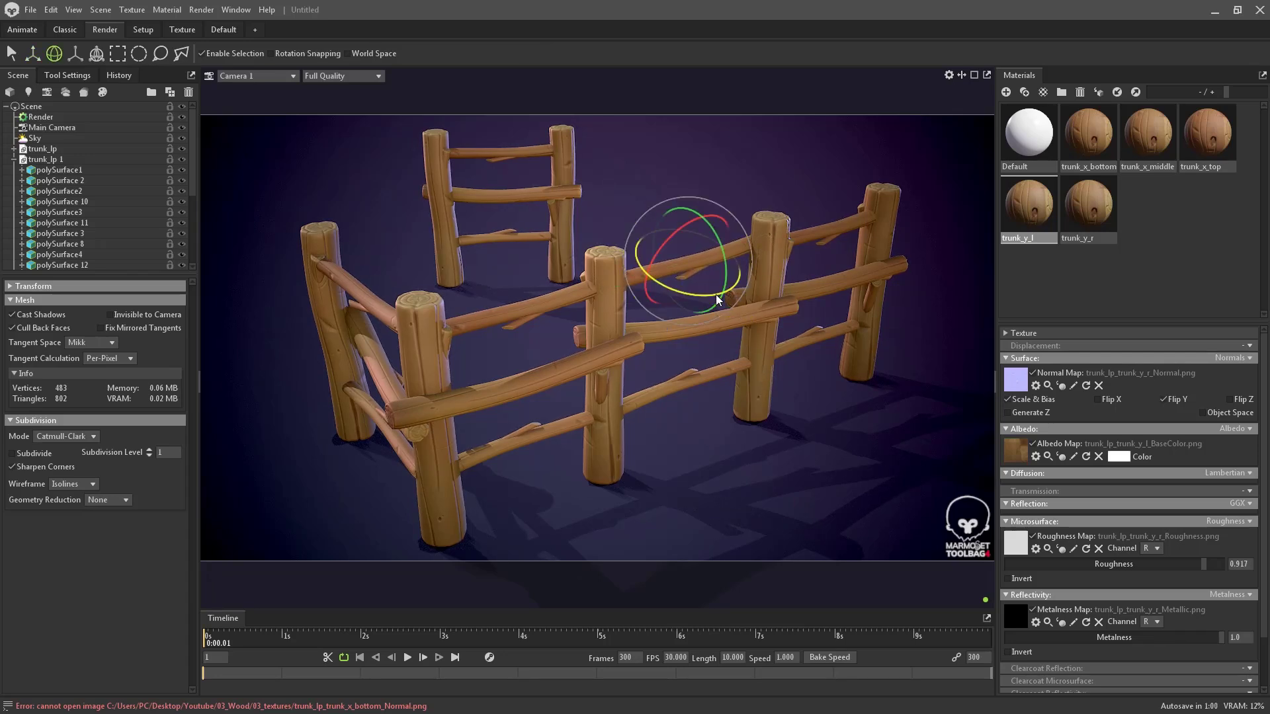
drag(716, 295, 710, 295)
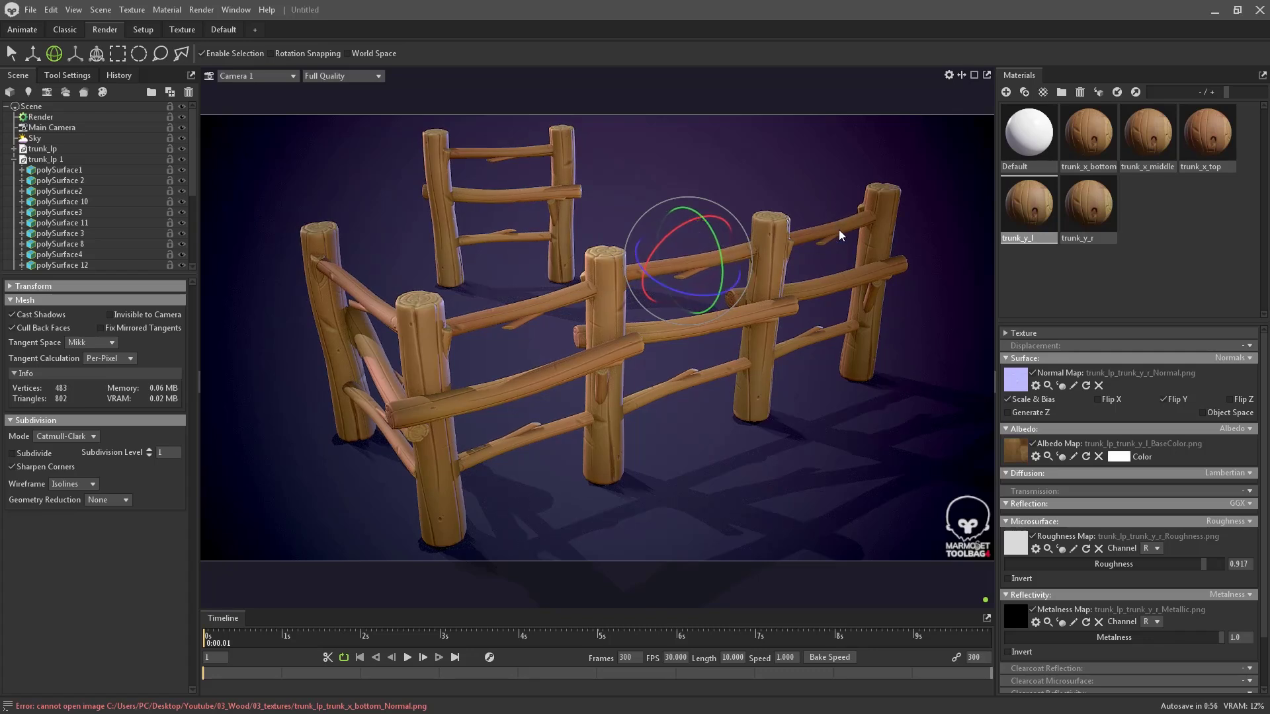
- Nudge the left diagonal rail, check the other rails, and bring up Render settings
click(341, 281)
key(w)
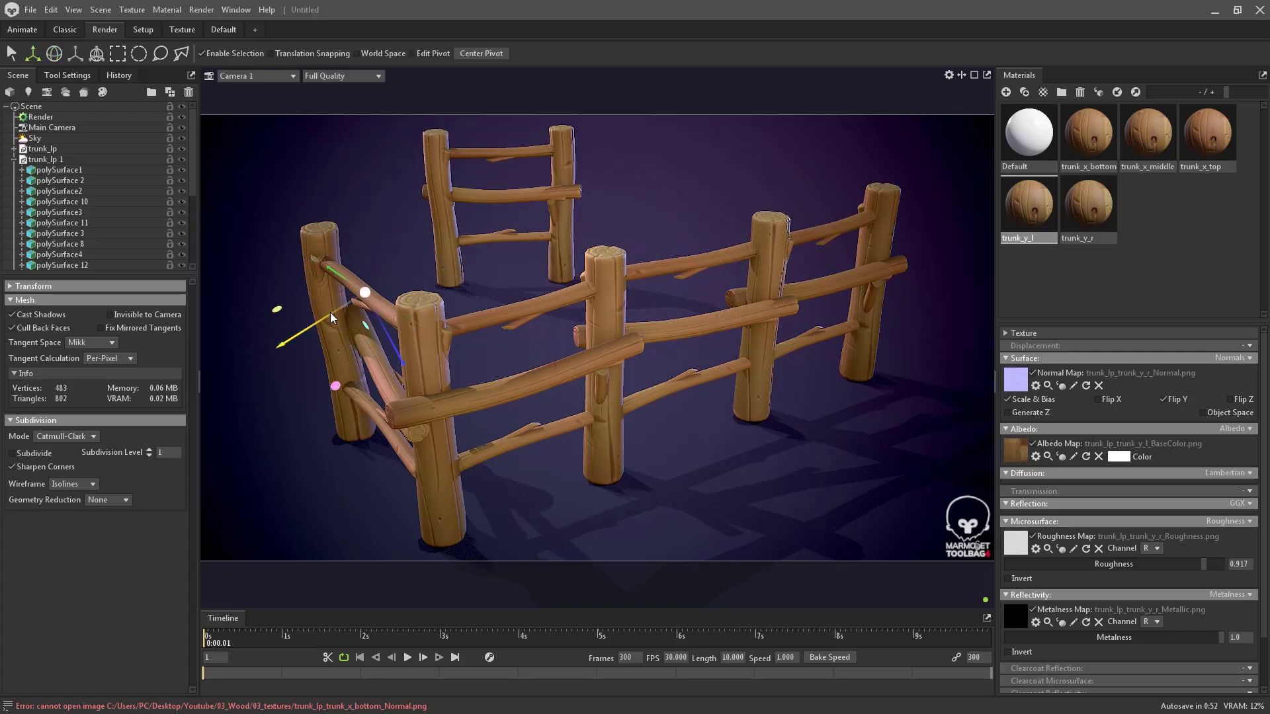
drag(330, 312, 397, 314)
key(e)
key(w)
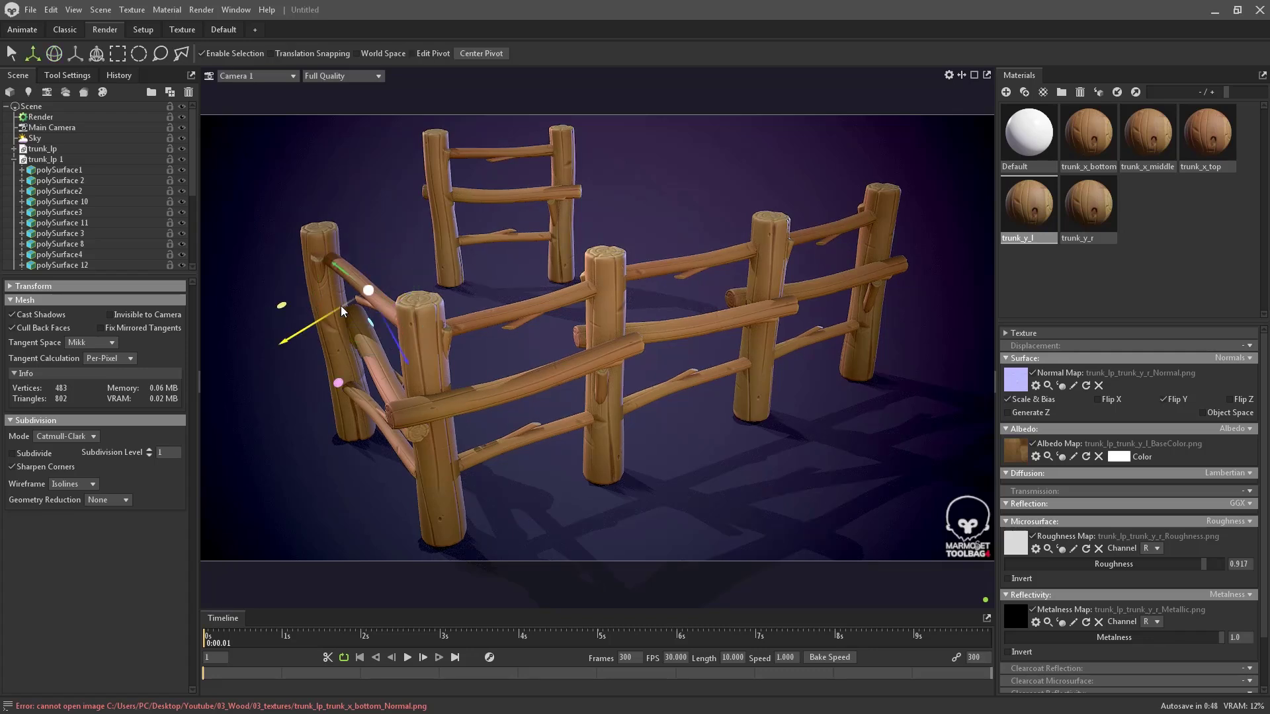
click(656, 121)
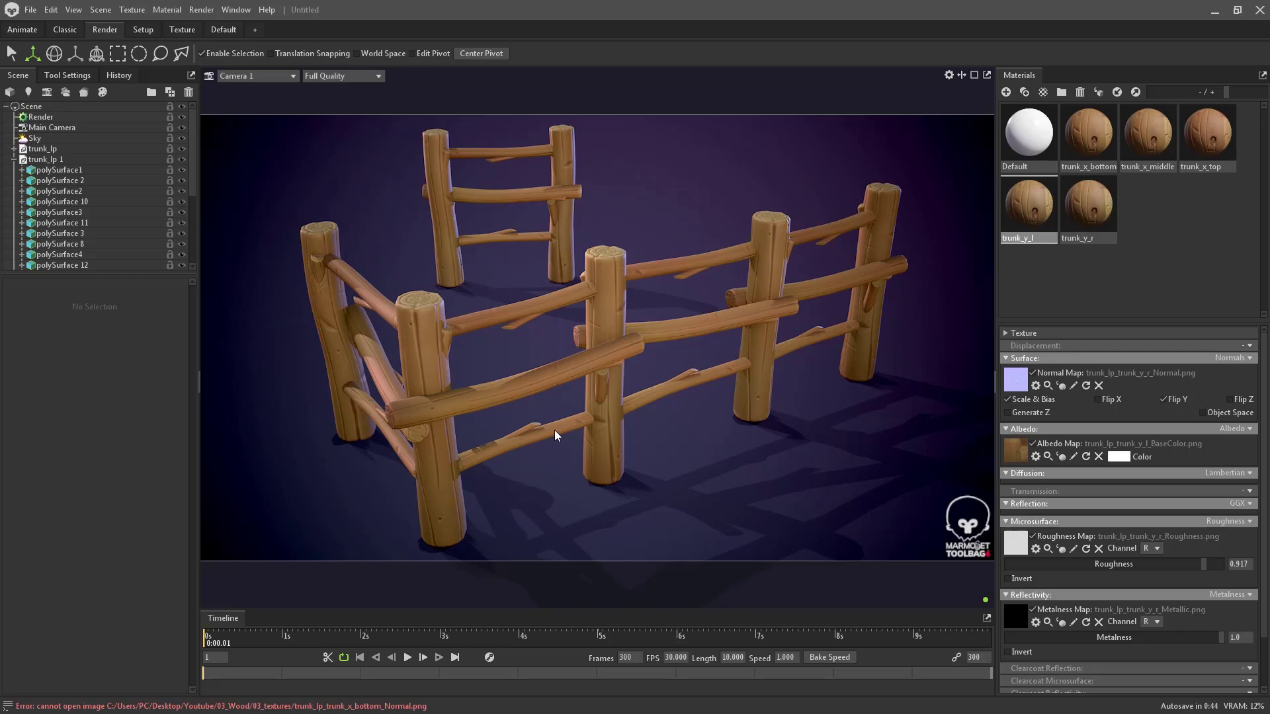
click(402, 454)
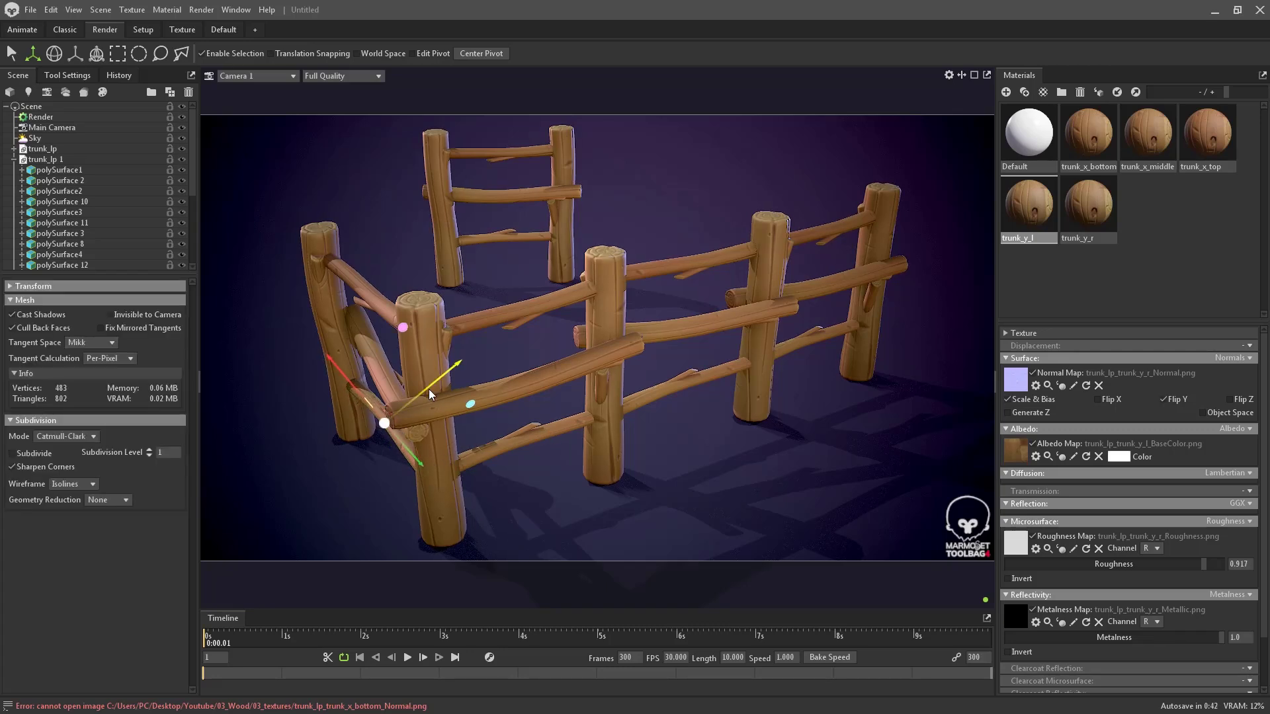
click(824, 333)
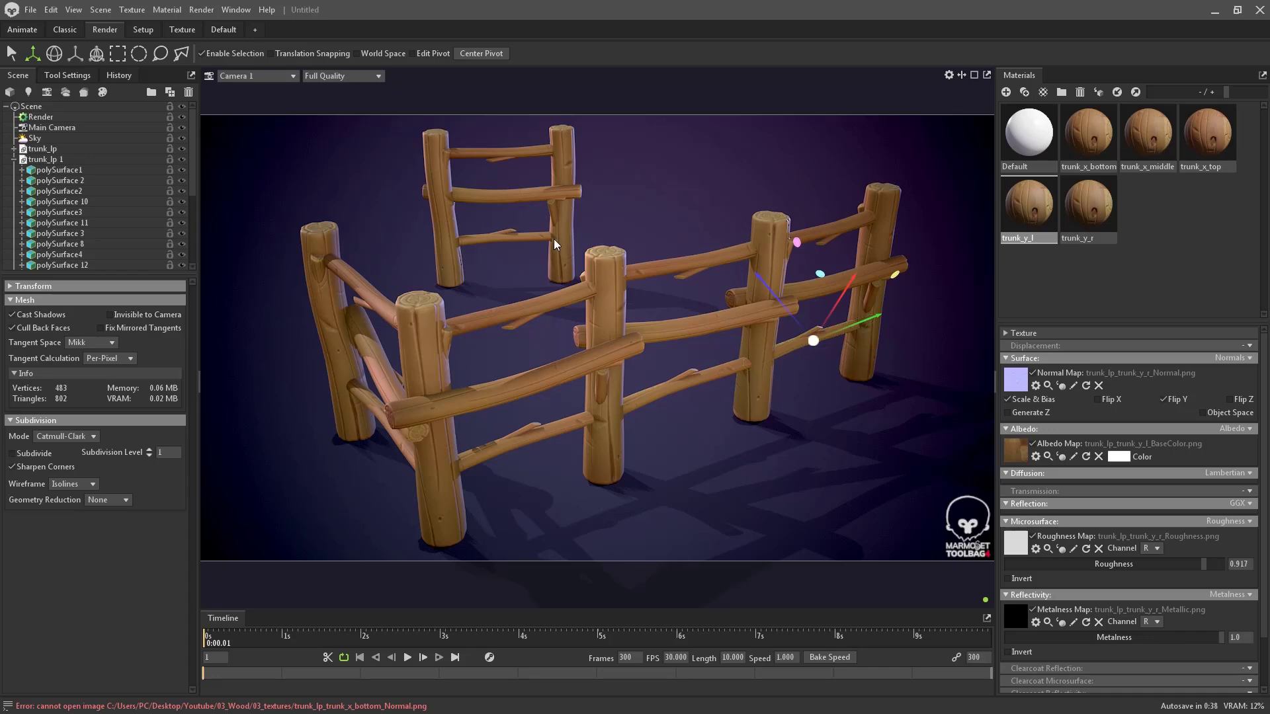
click(65, 117)
- Check Camera 1's settings, render the still, and open its 03_Wood folder to view it full screen
scroll(66, 158, down, 4)
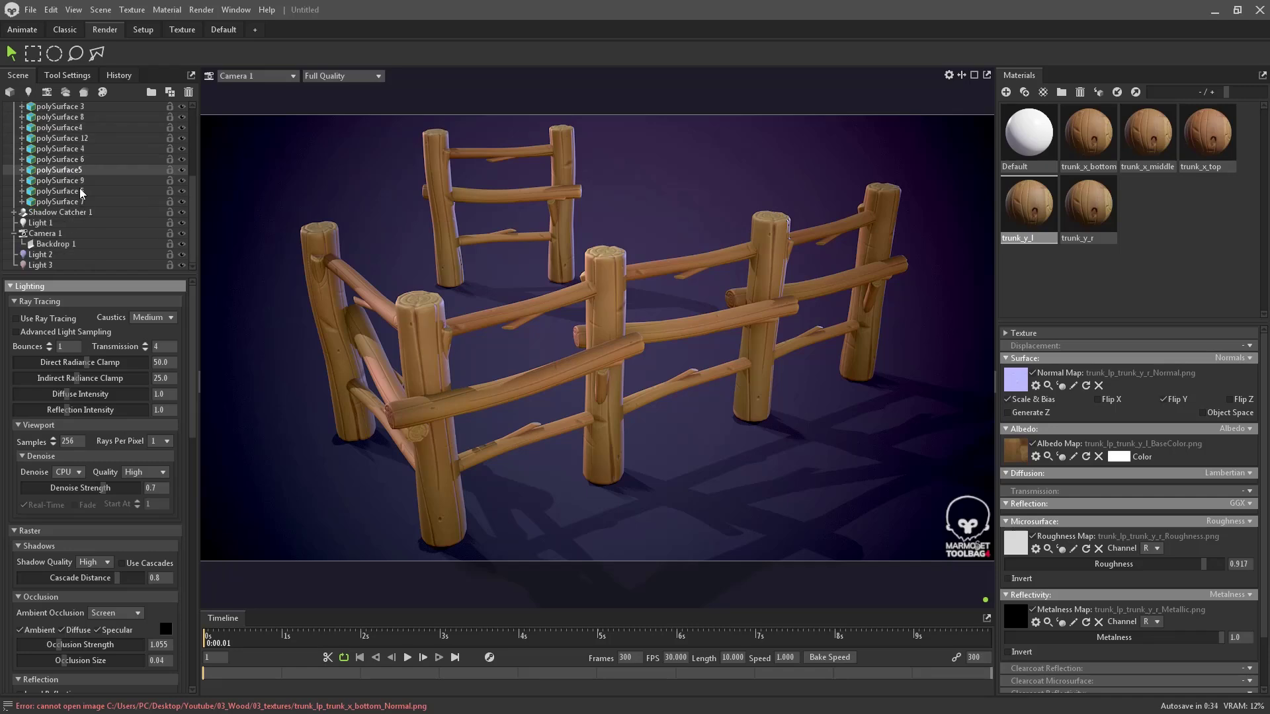
click(69, 234)
scroll(120, 511, down, 3)
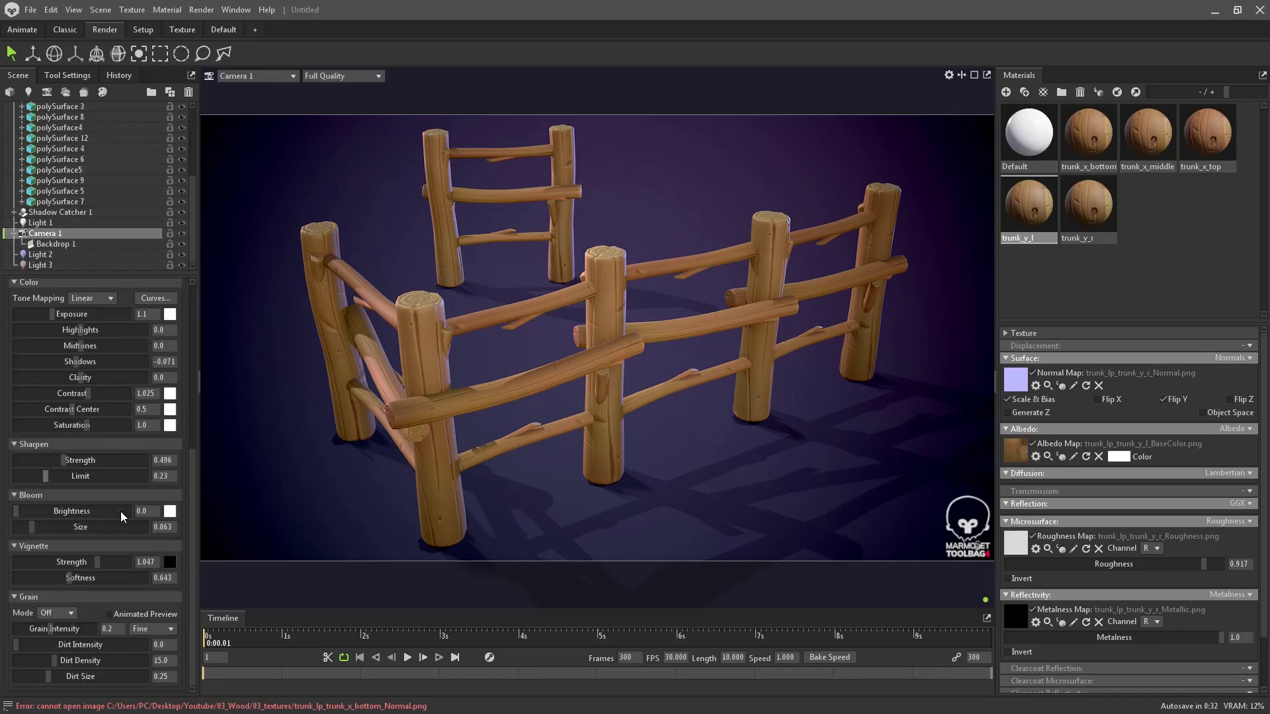
scroll(61, 164, up, 4)
click(59, 117)
scroll(99, 537, down, 5)
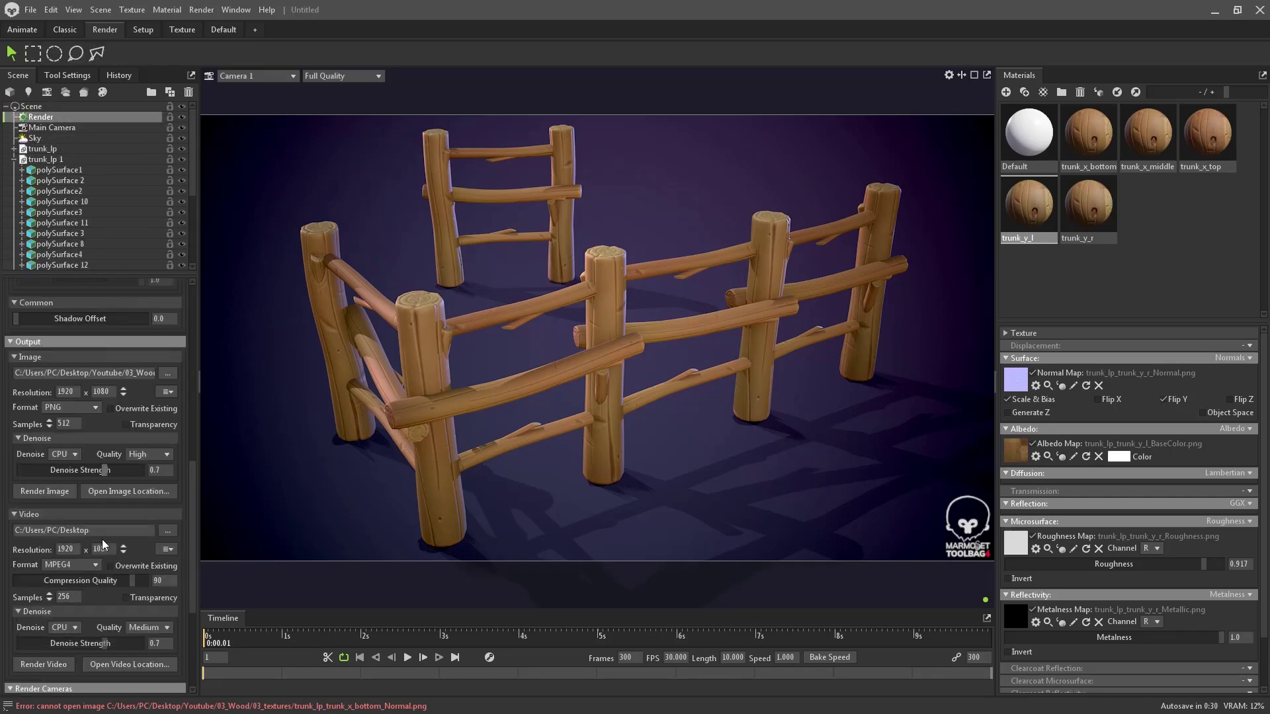
scroll(64, 586, down, 2)
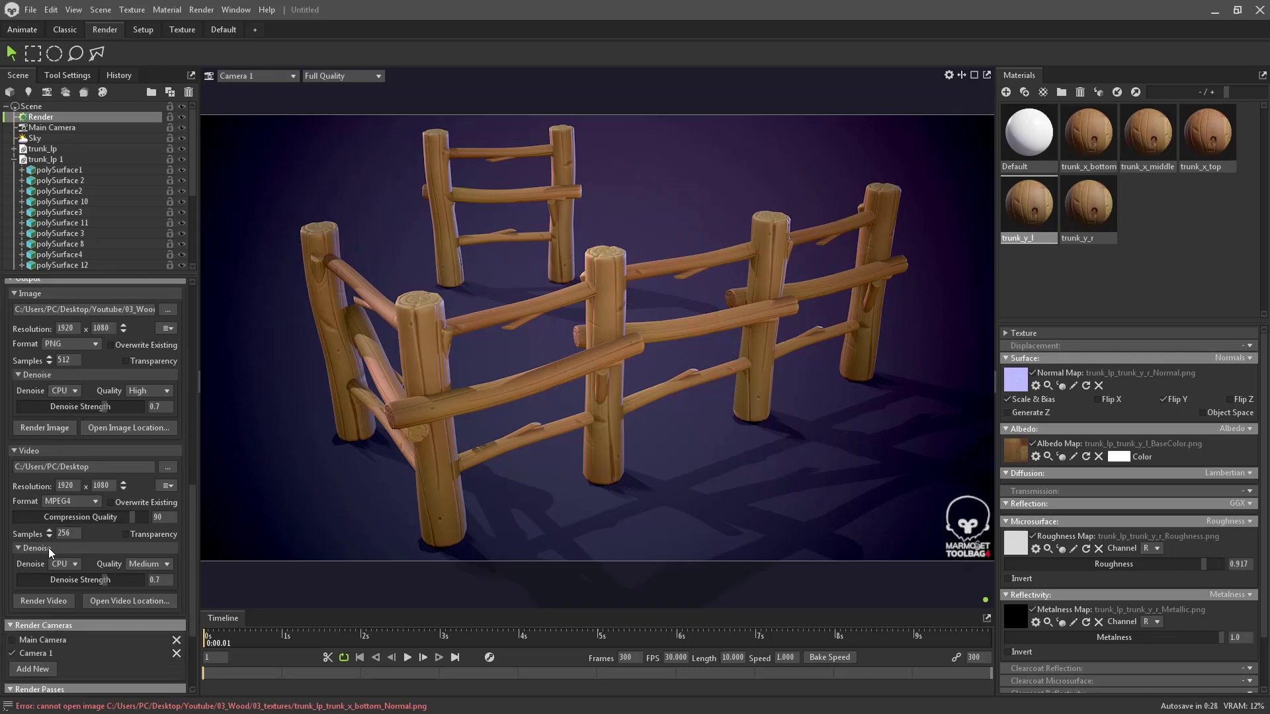
scroll(48, 503, up, 1)
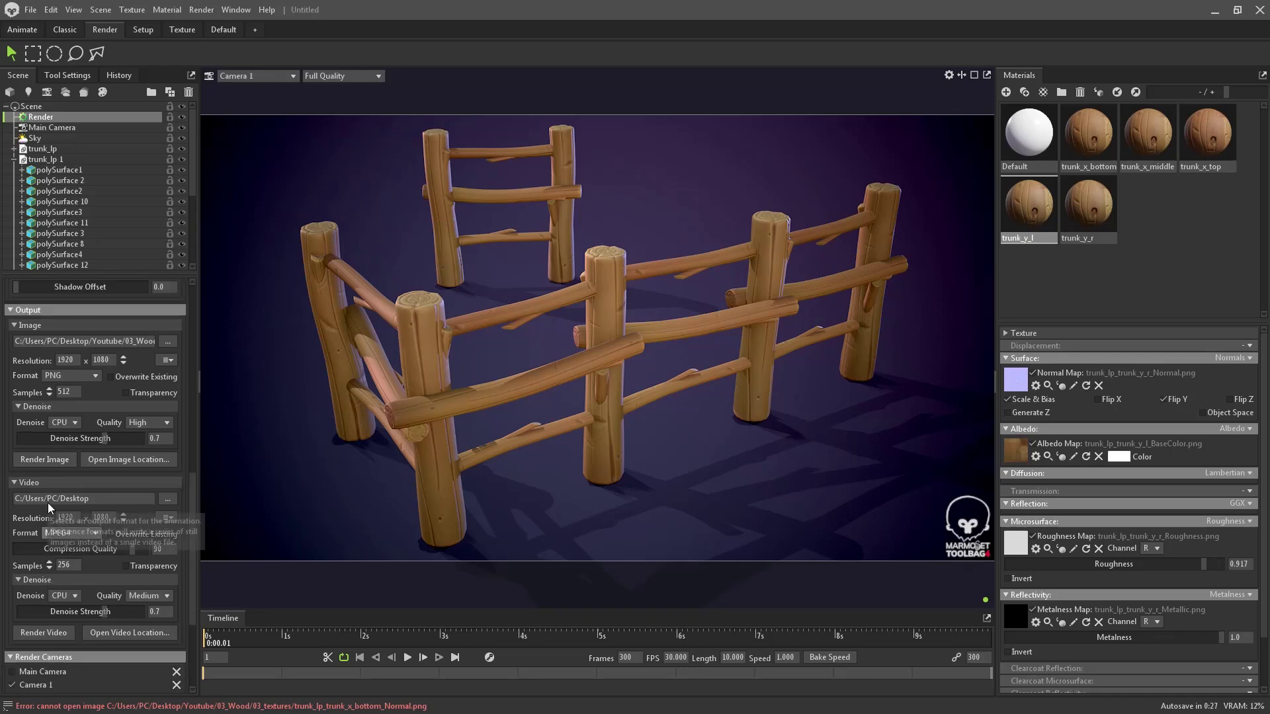
click(50, 458)
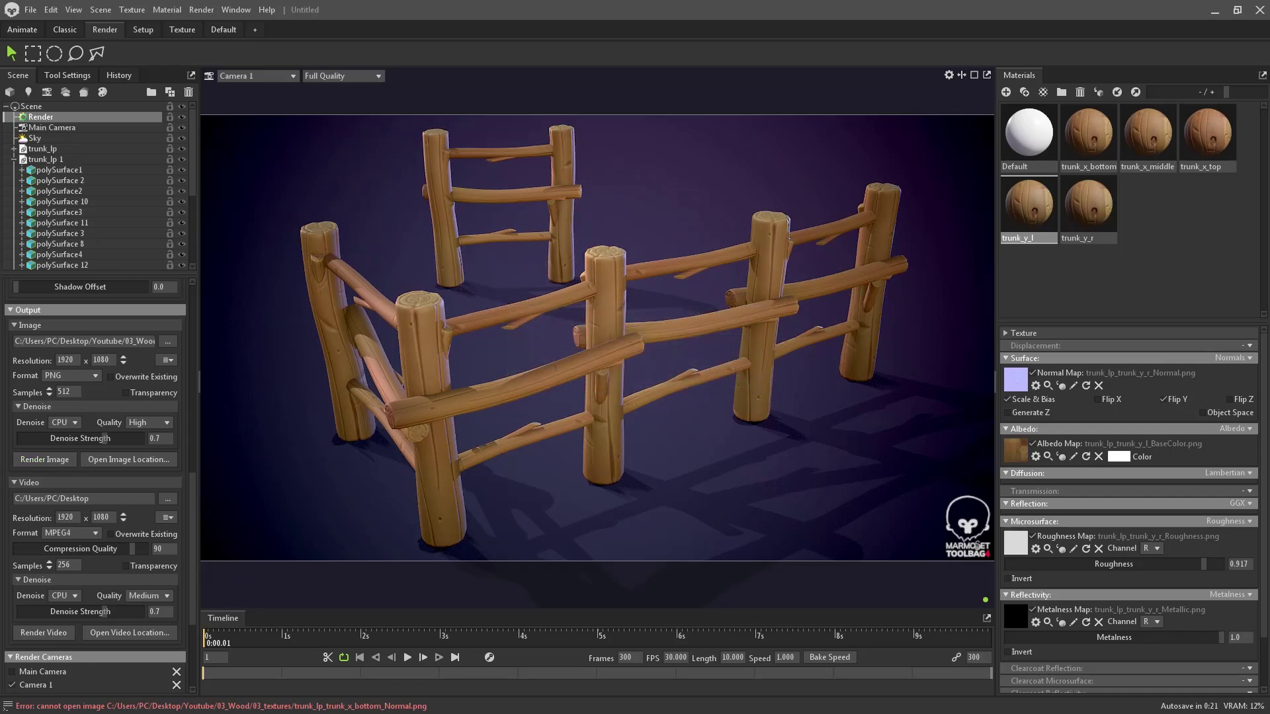
click(129, 459)
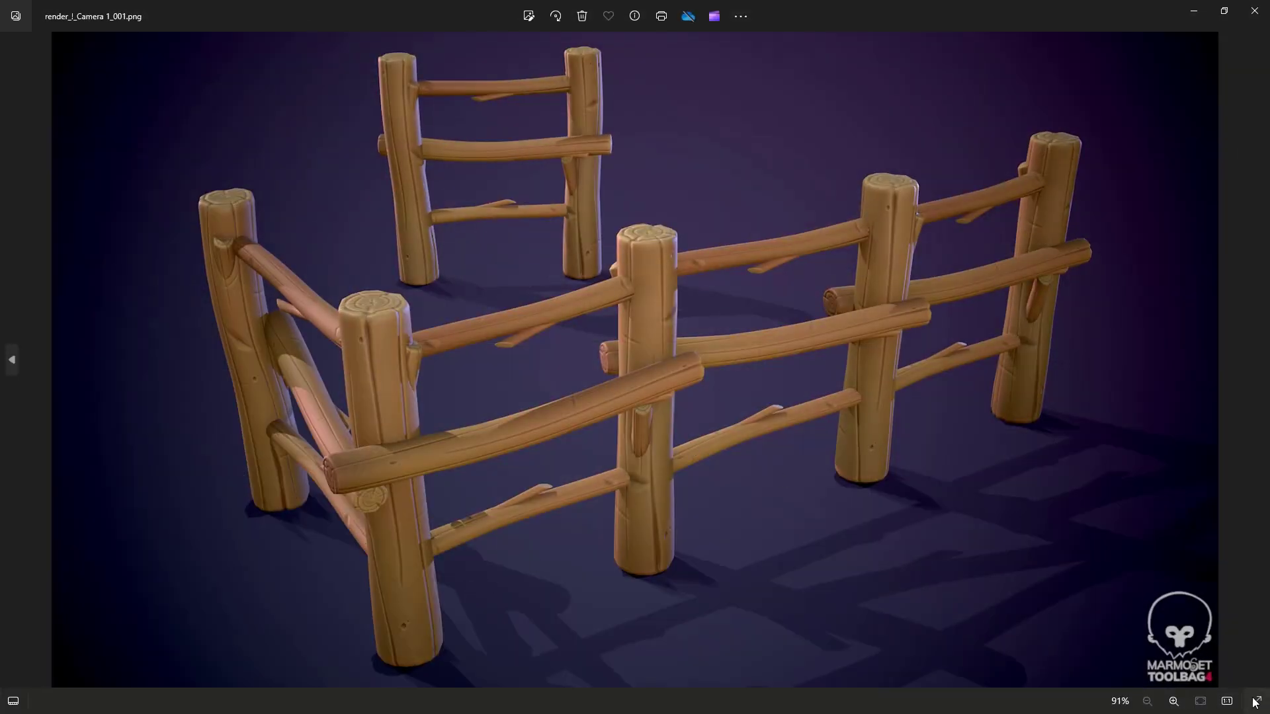
key(F11)
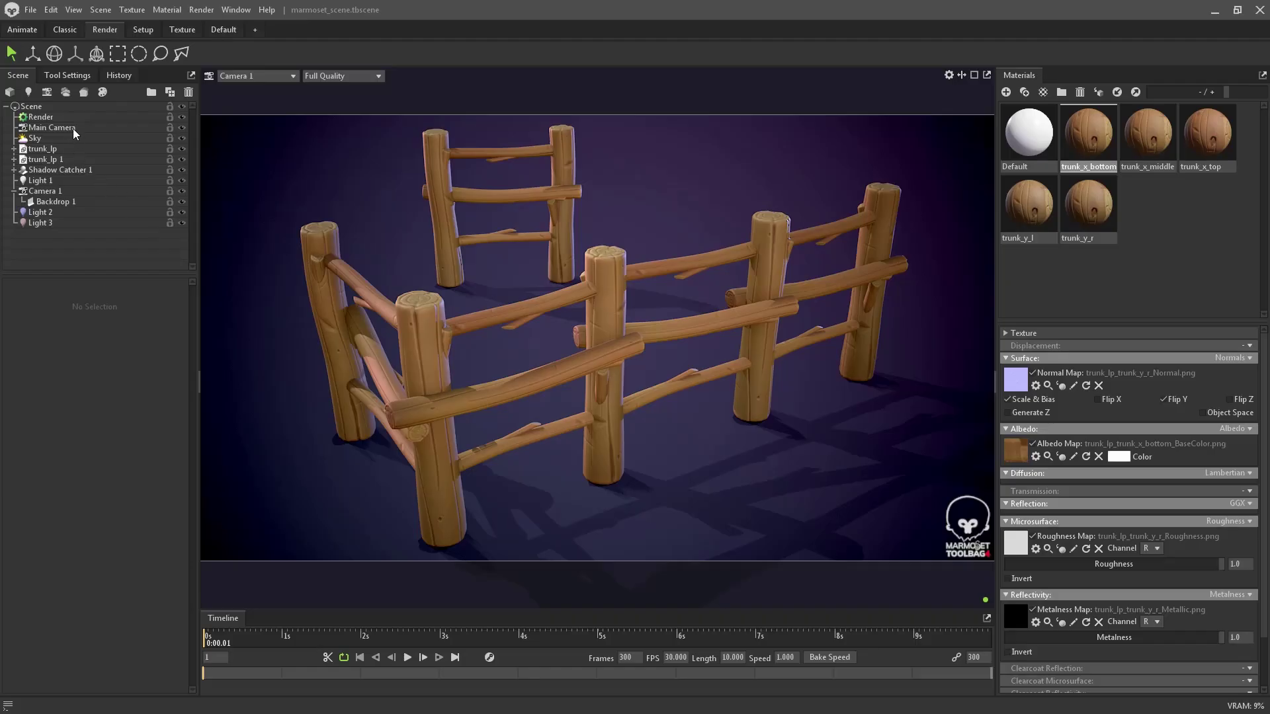
- In Render settings, check Use Ray Tracing and Advanced Light Sampling, Bounces 3, Viewport Samples 512
click(41, 117)
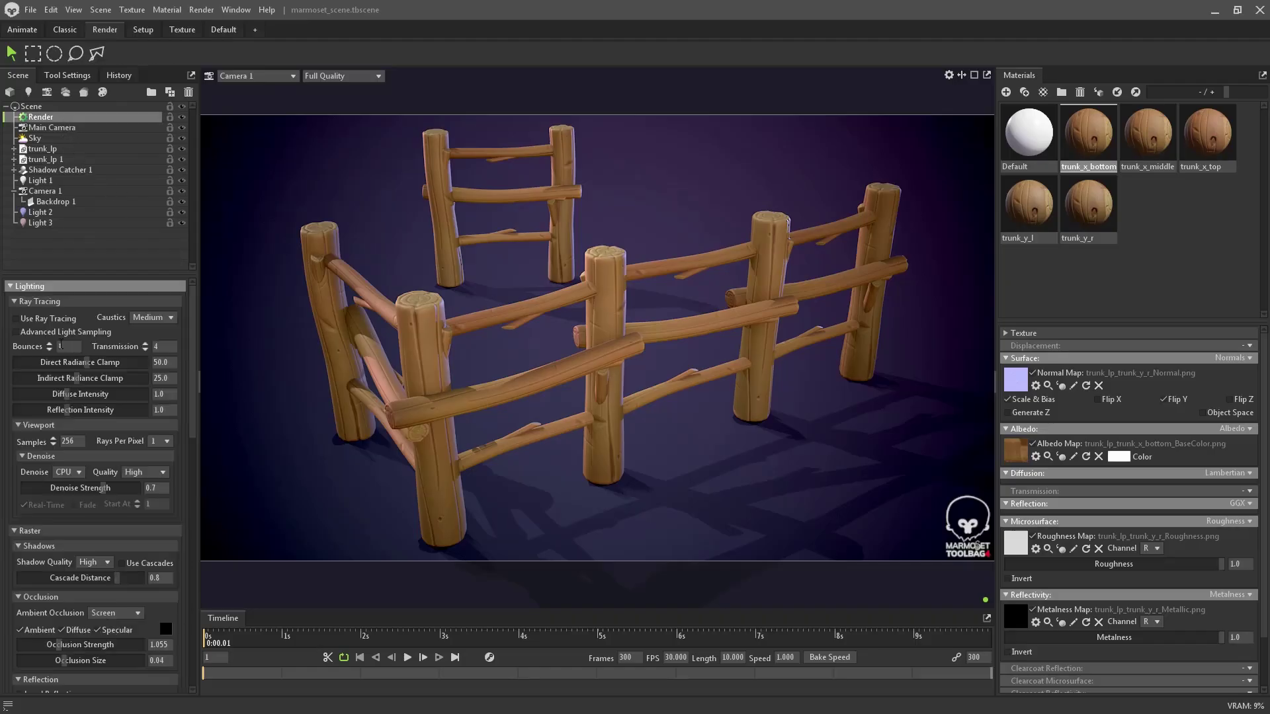
click(45, 321)
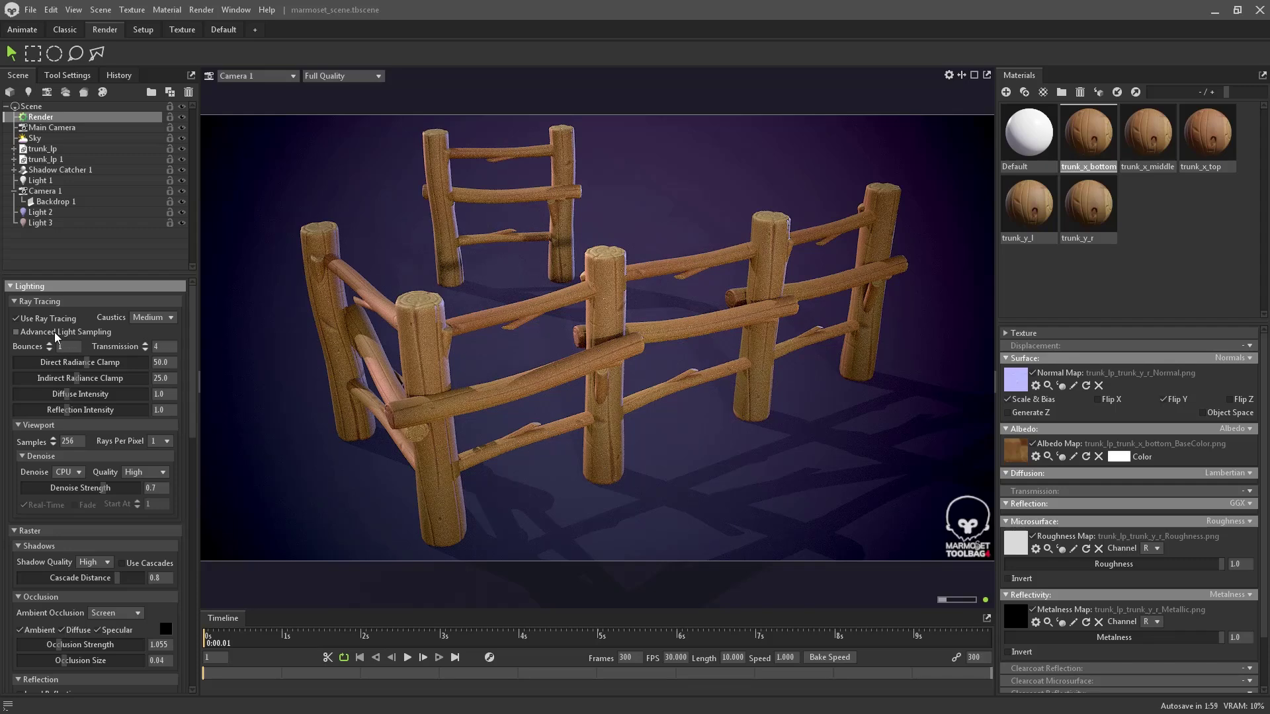
click(55, 335)
click(79, 347)
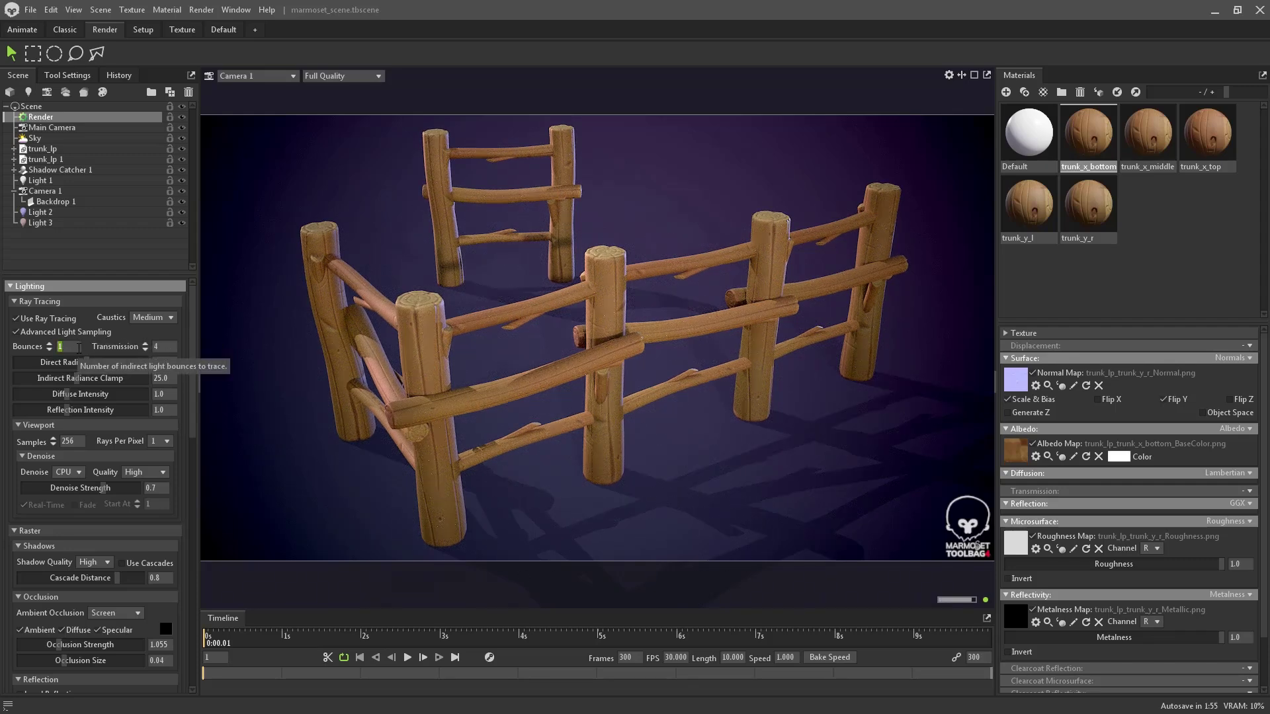
text(3)
key(Return)
click(72, 441)
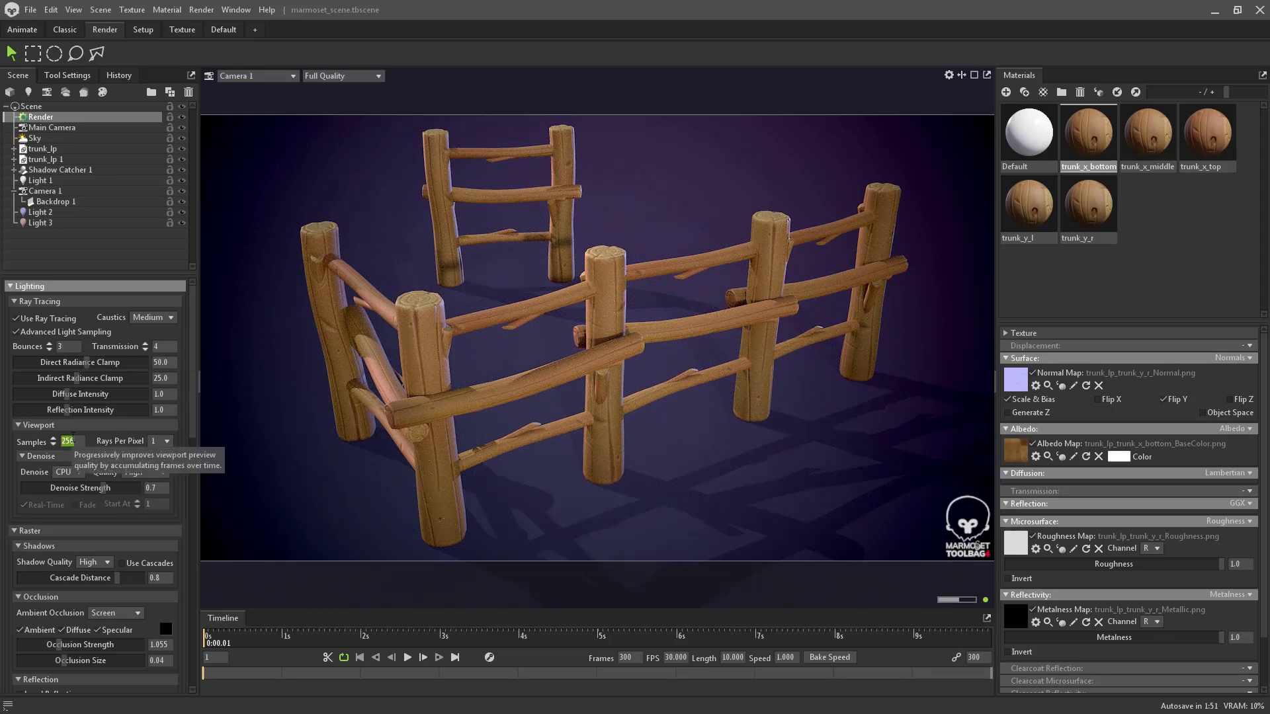
text(512)
key(Return)
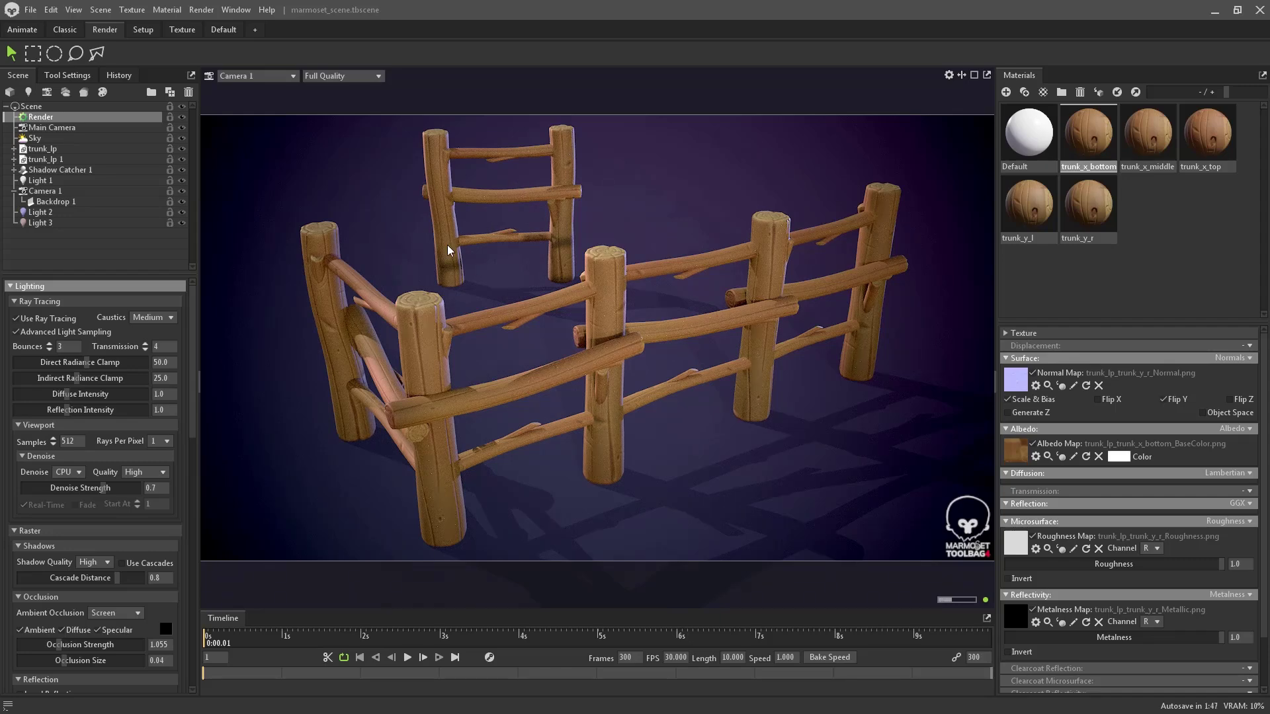
- Enable Show Guides in viewport settings, then test-move Light 3 and undo its rotation
click(949, 75)
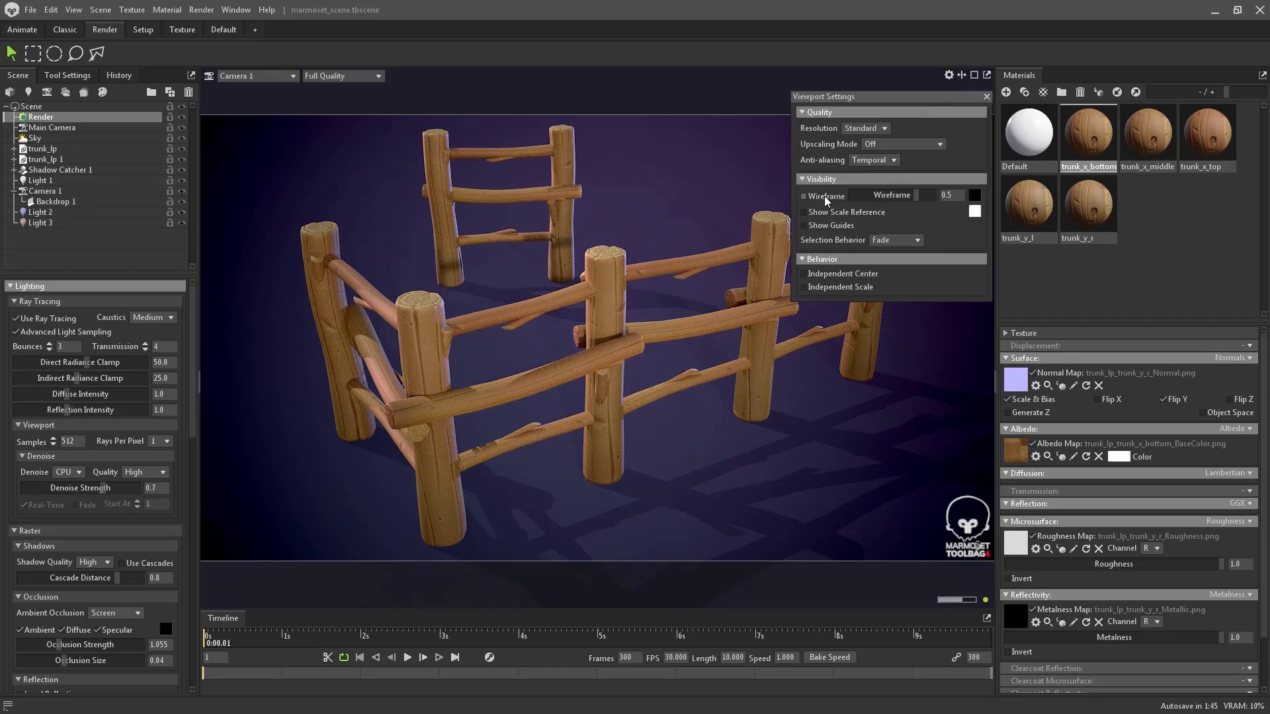
click(832, 227)
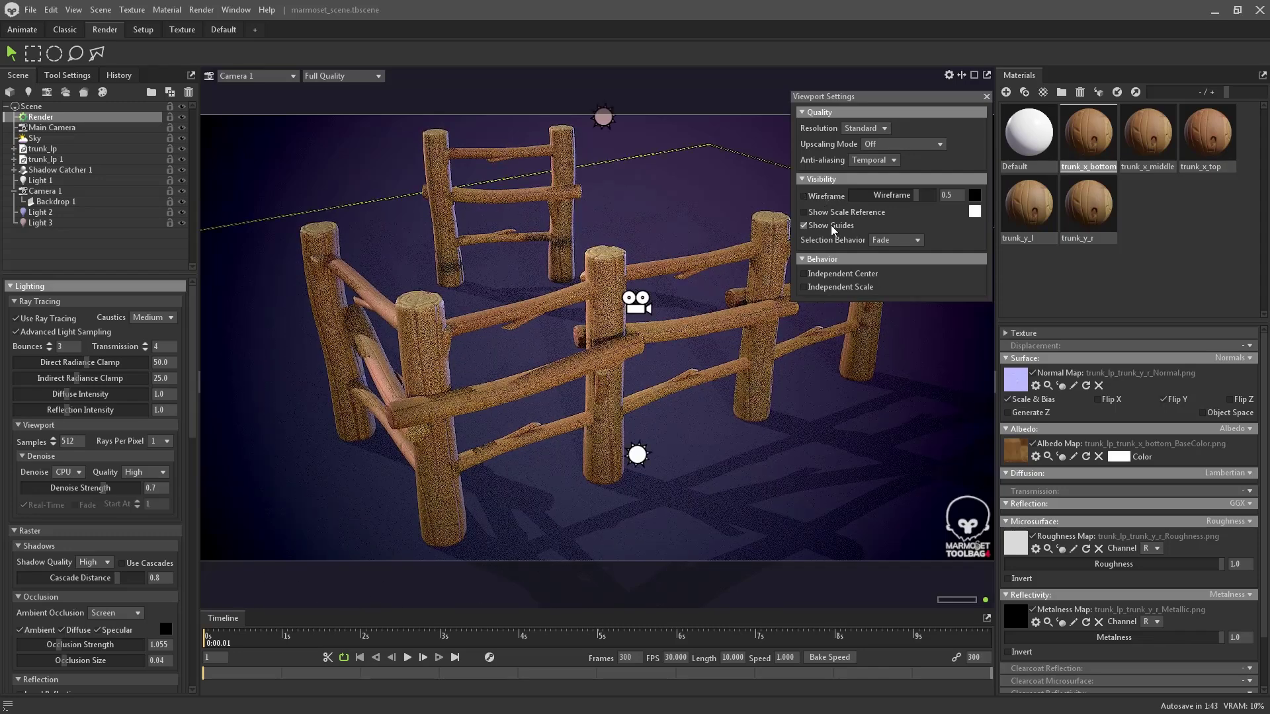
click(603, 118)
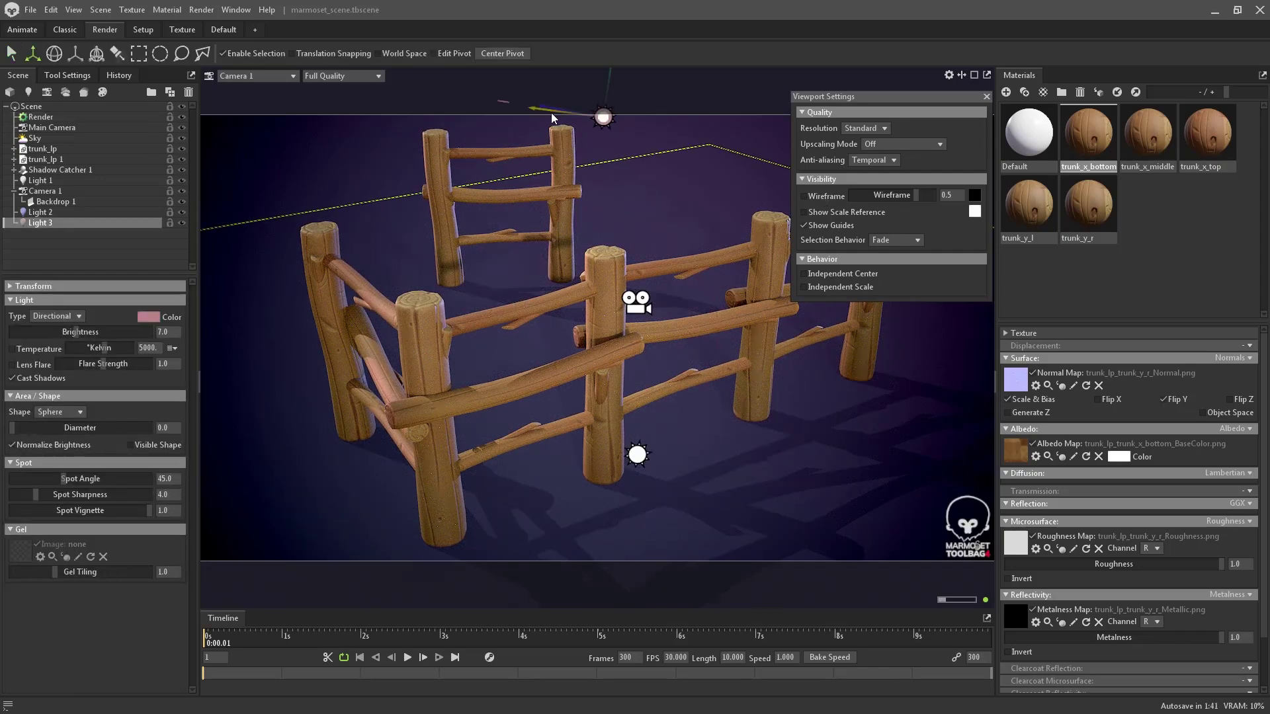
drag(551, 113, 606, 118)
key(e)
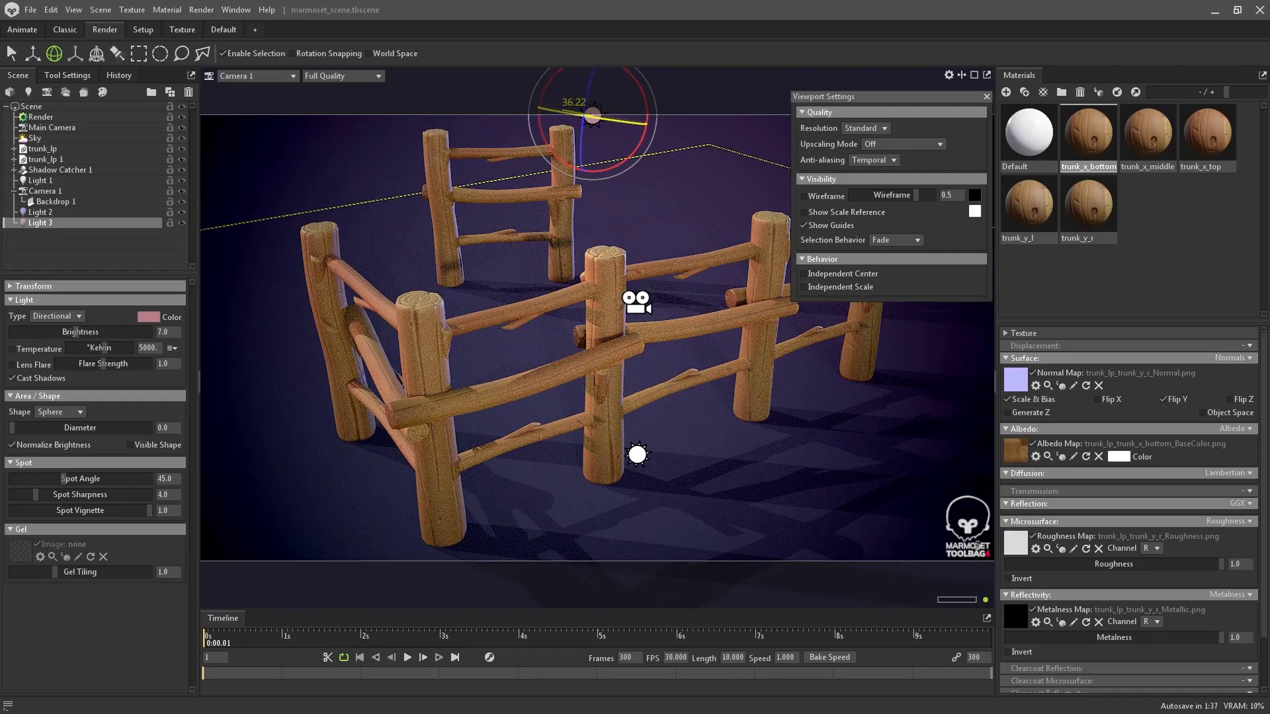
key(ctrl+z)
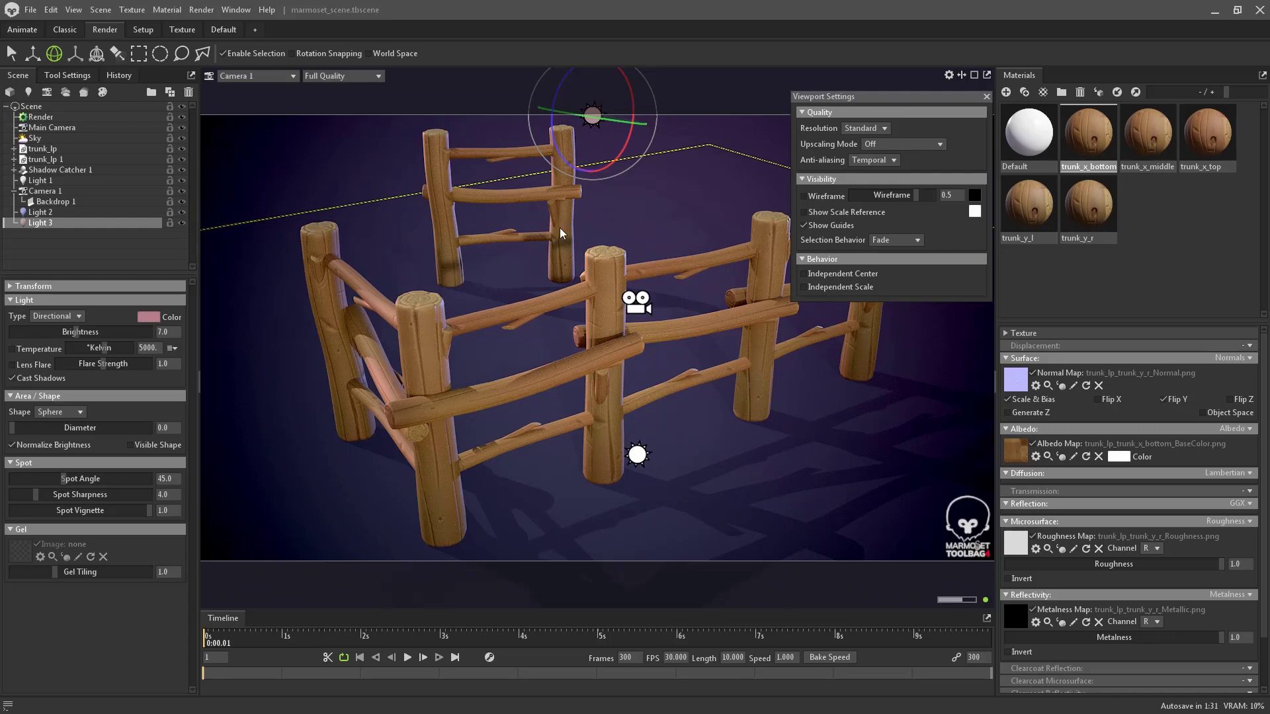
- Switch to Main Camera and orbit, return to Camera 1, then reopen Render settings
click(277, 77)
mouse_move(276, 90)
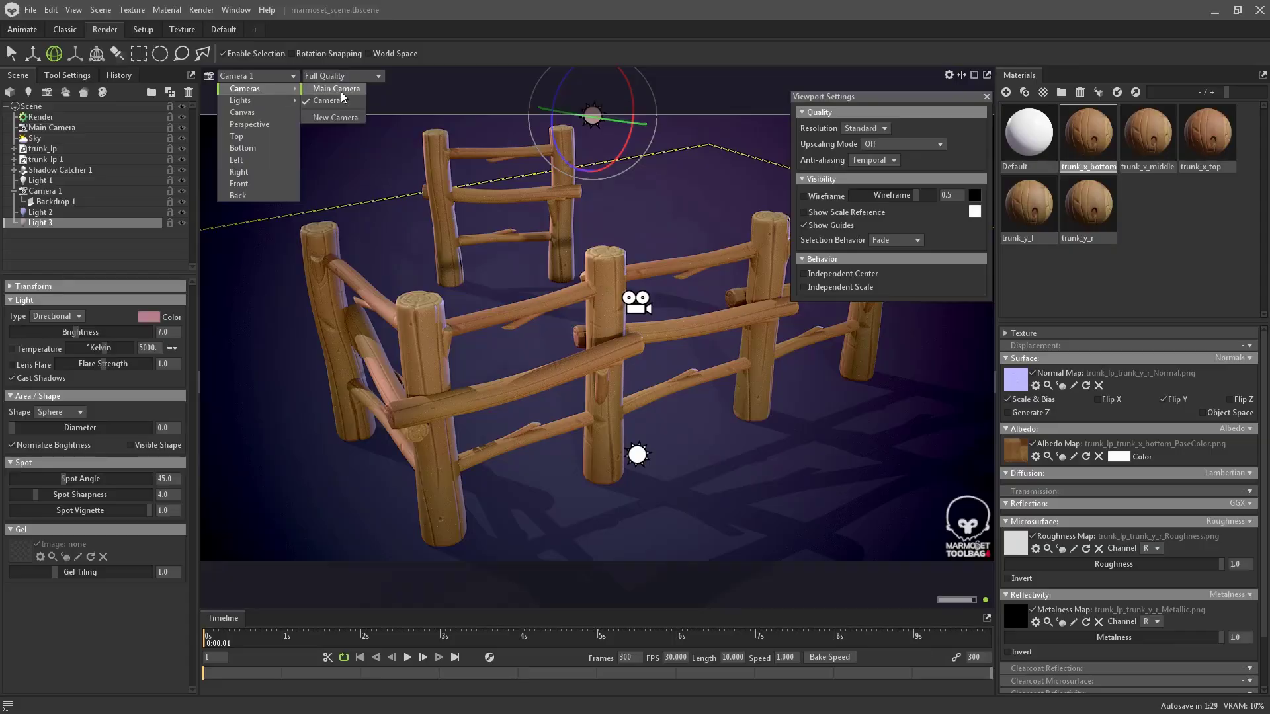
click(340, 90)
drag(541, 267, 458, 190)
click(256, 77)
mouse_move(272, 92)
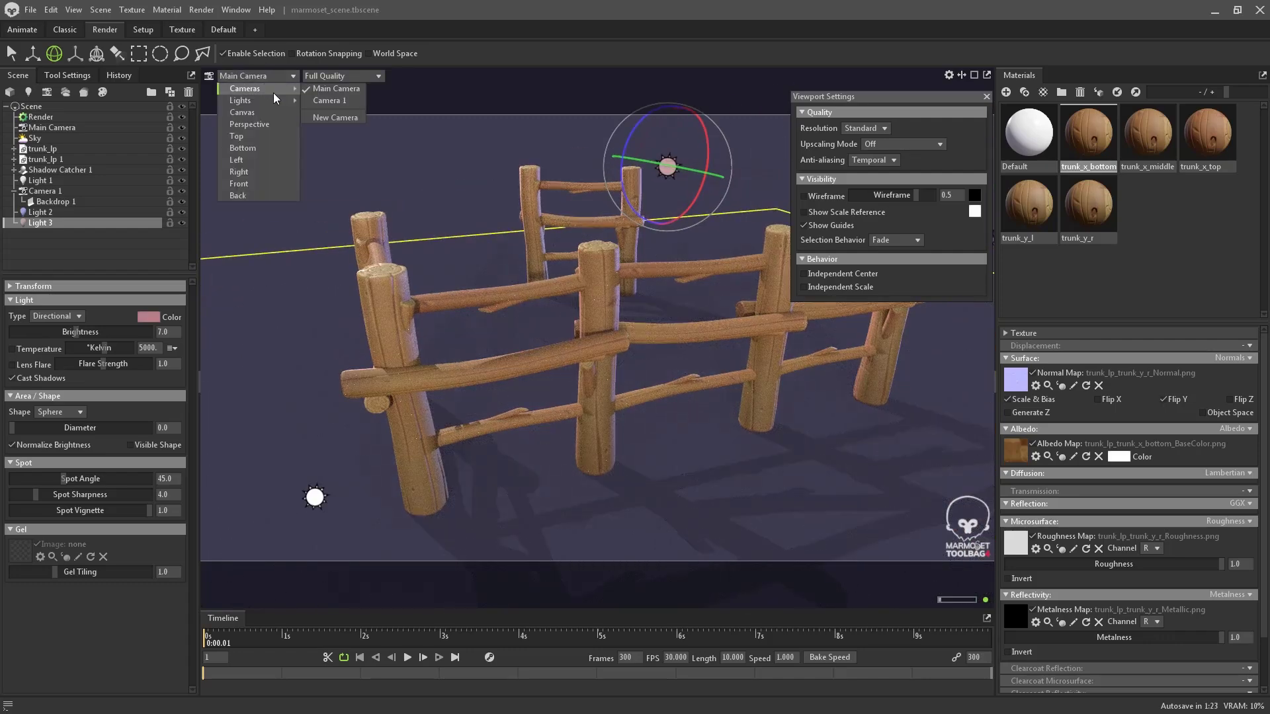
click(333, 101)
click(689, 130)
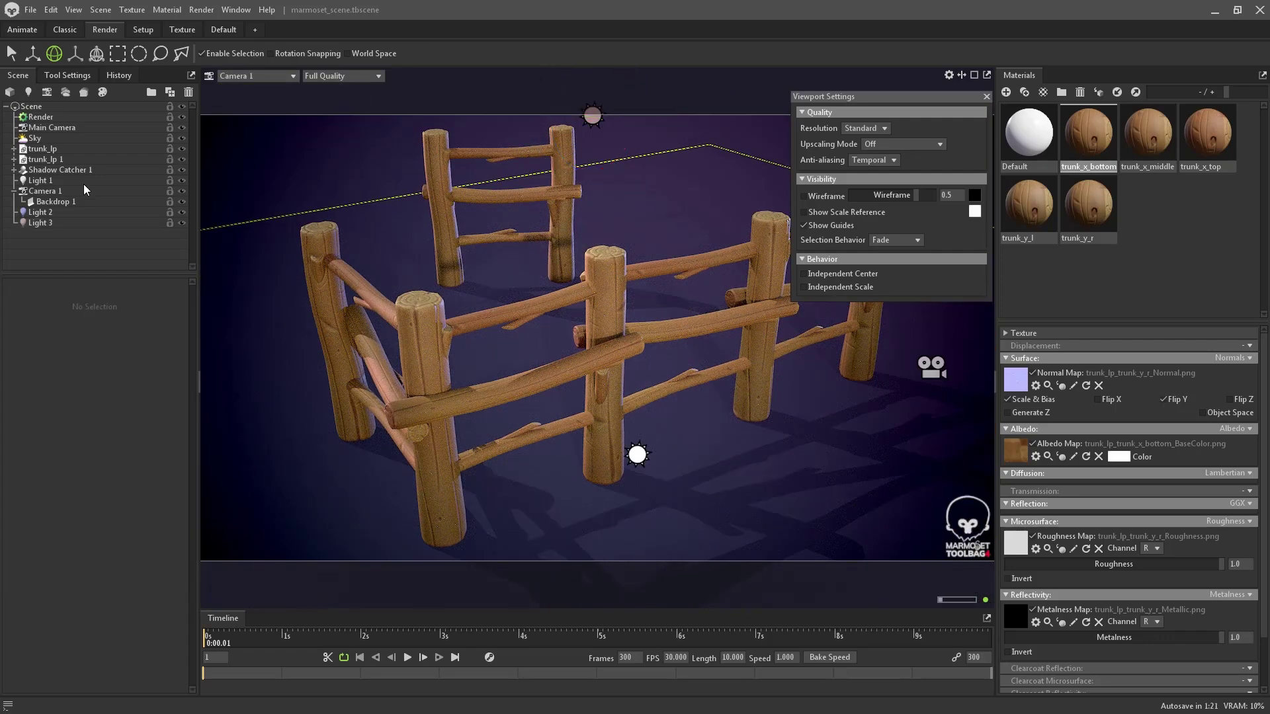
click(71, 117)
scroll(65, 554, down, 10)
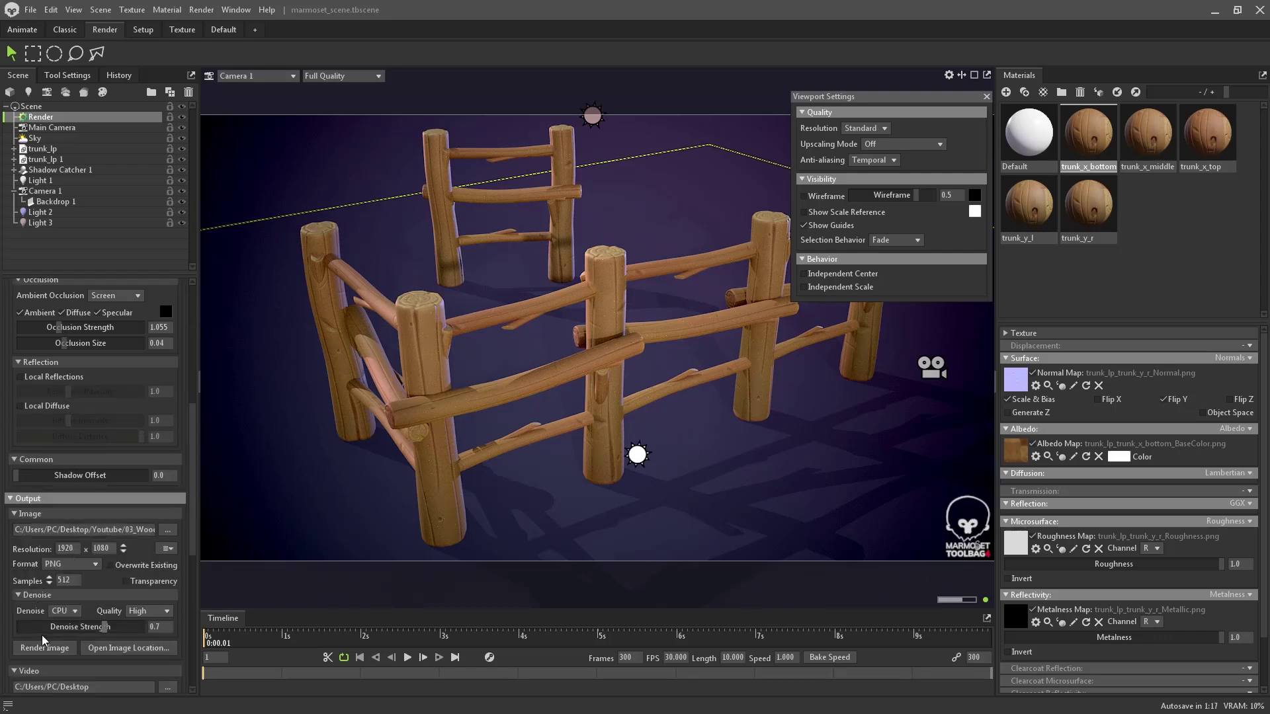
- Open render_!_Camera 1_001.png from the 03_Wood render folder and show the fence render full screen in Photos
scroll(45, 642, down, 2)
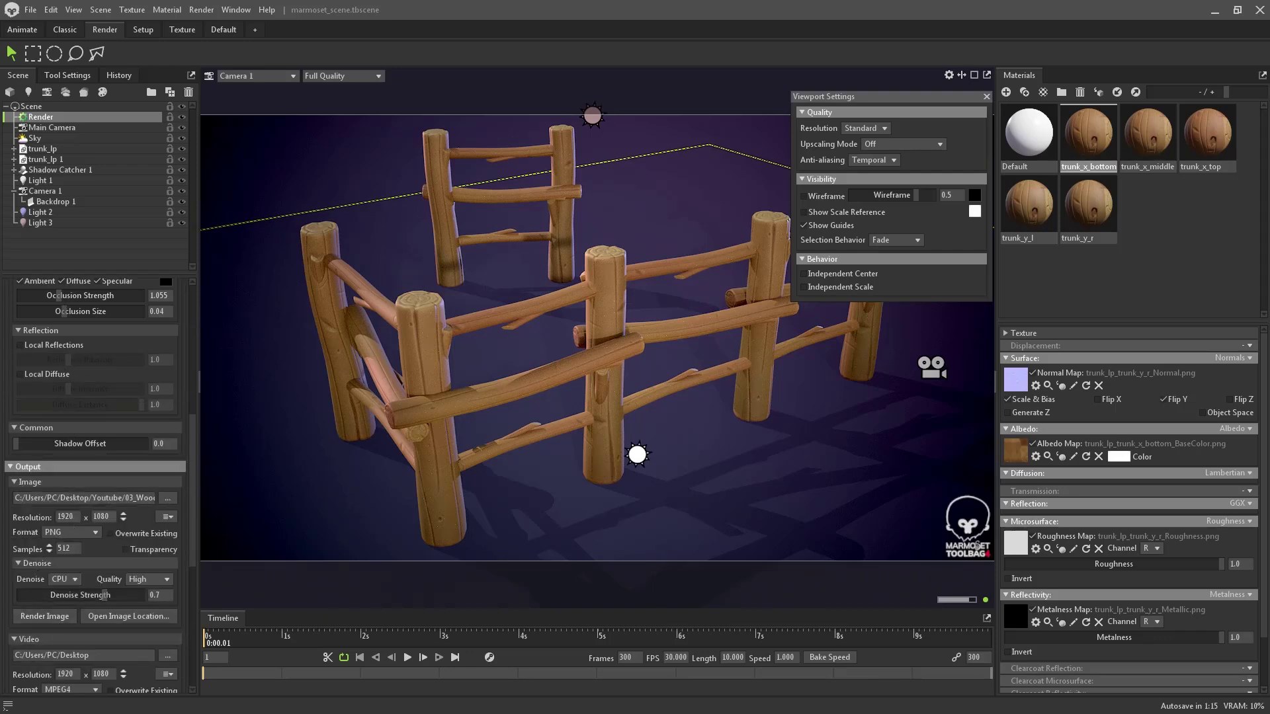
click(129, 616)
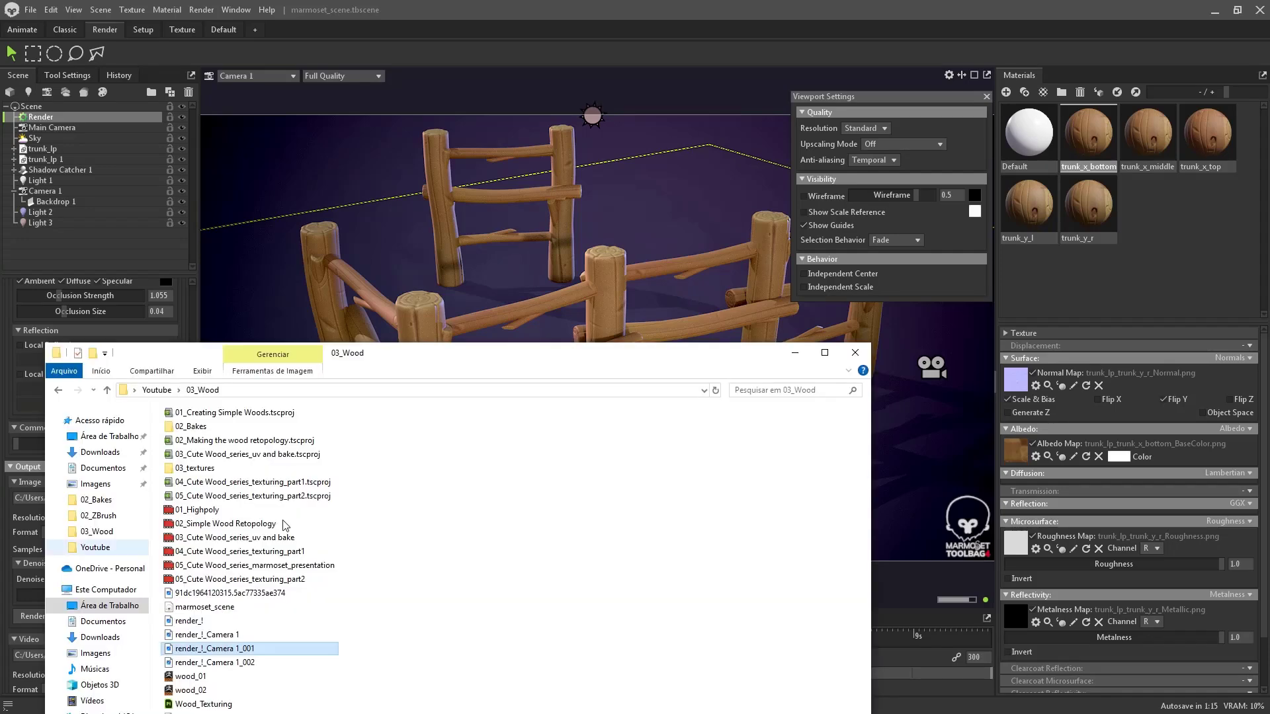
double_click(436, 354)
double_click(200, 303)
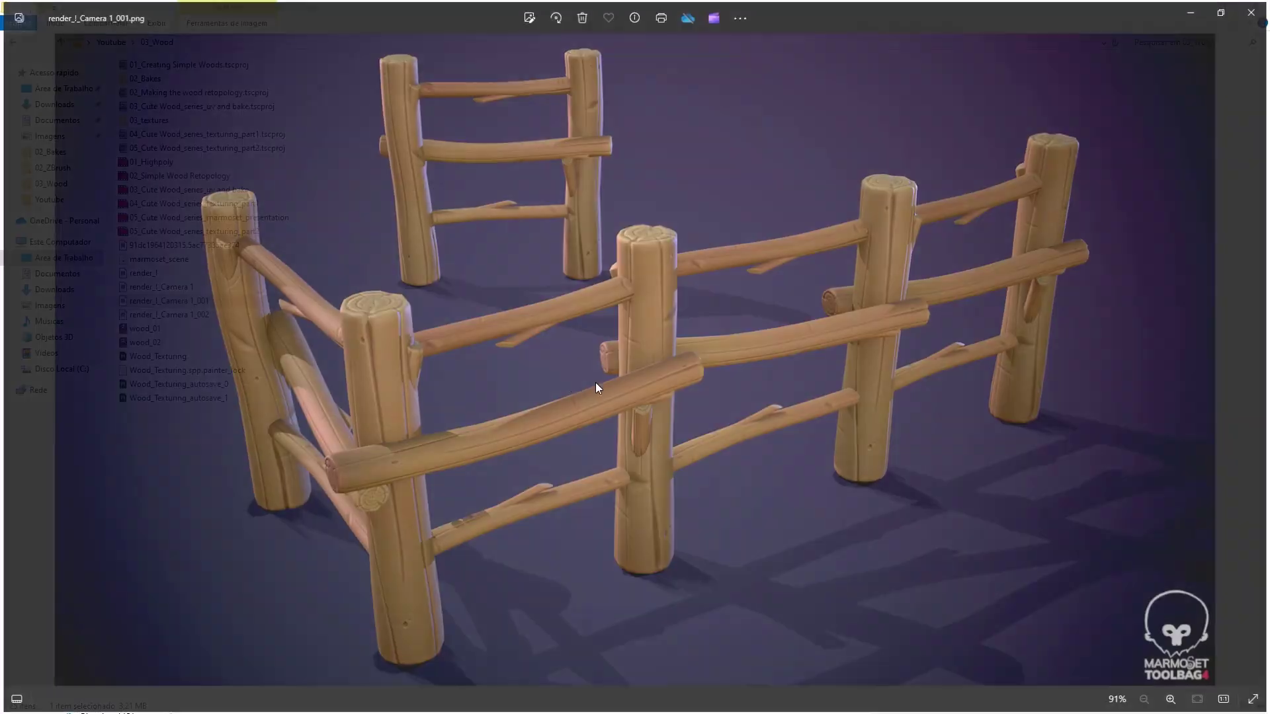
click(1257, 701)
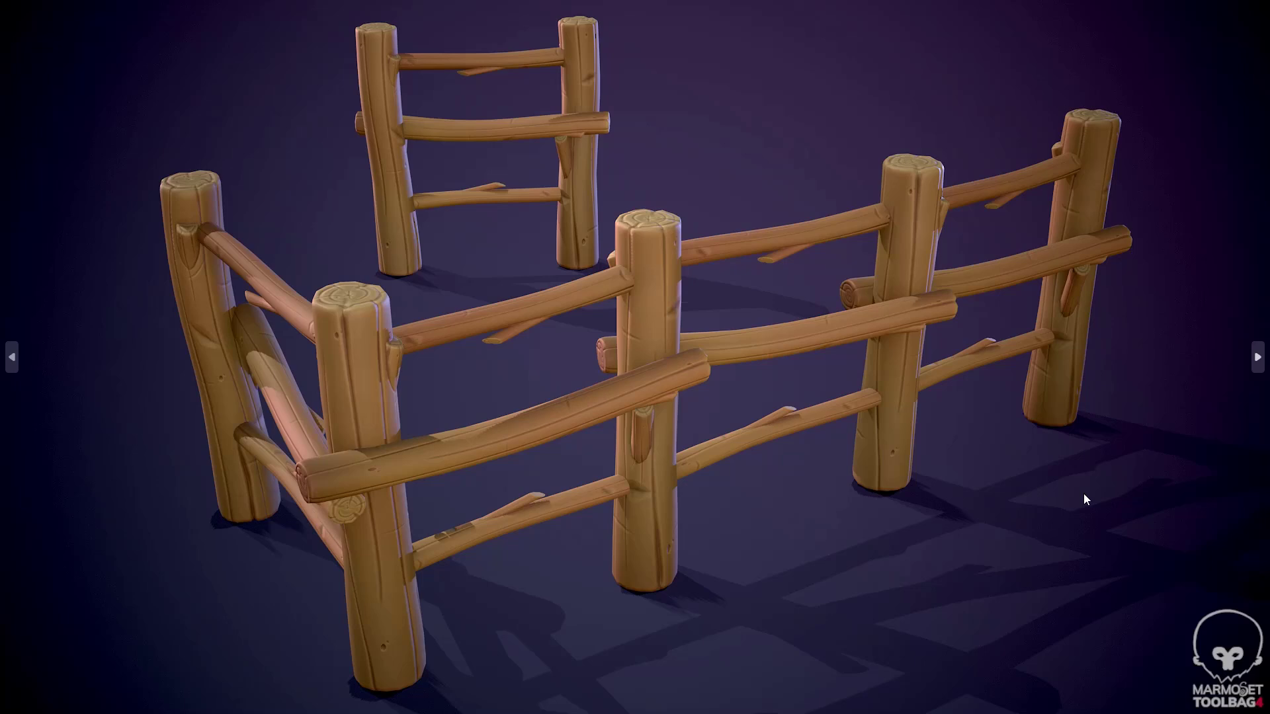